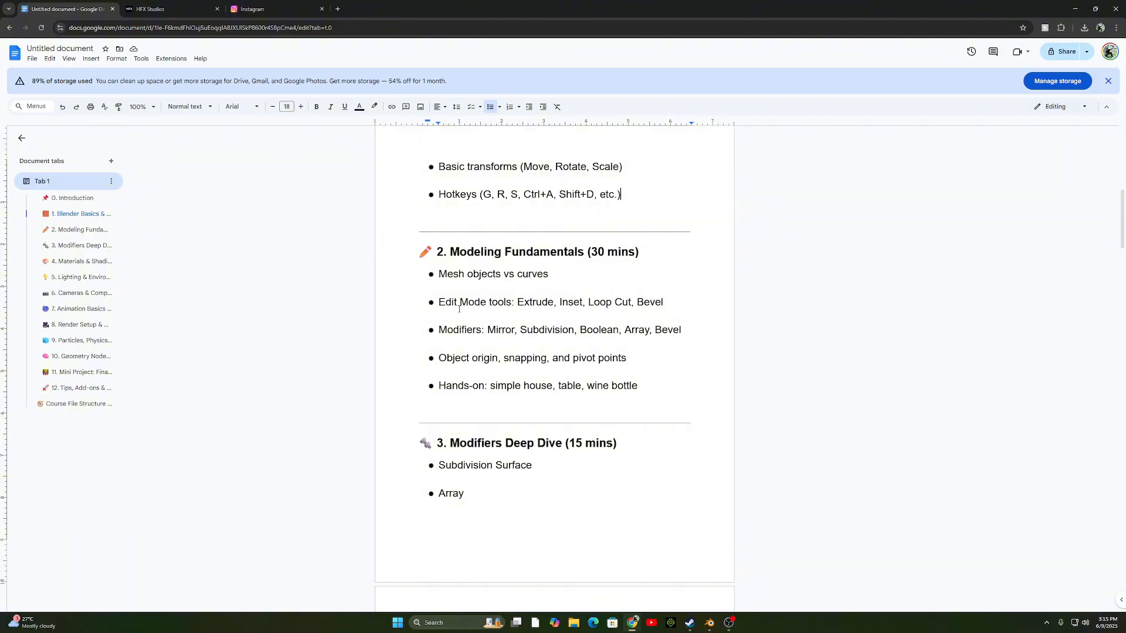
Highlight the Edit Mode tools line in the course outline, switch to Blender and delete all default objects from the scene.
{"action": "left_click_drag", "start_coordinate": [439, 302], "coordinate": [654, 304]}
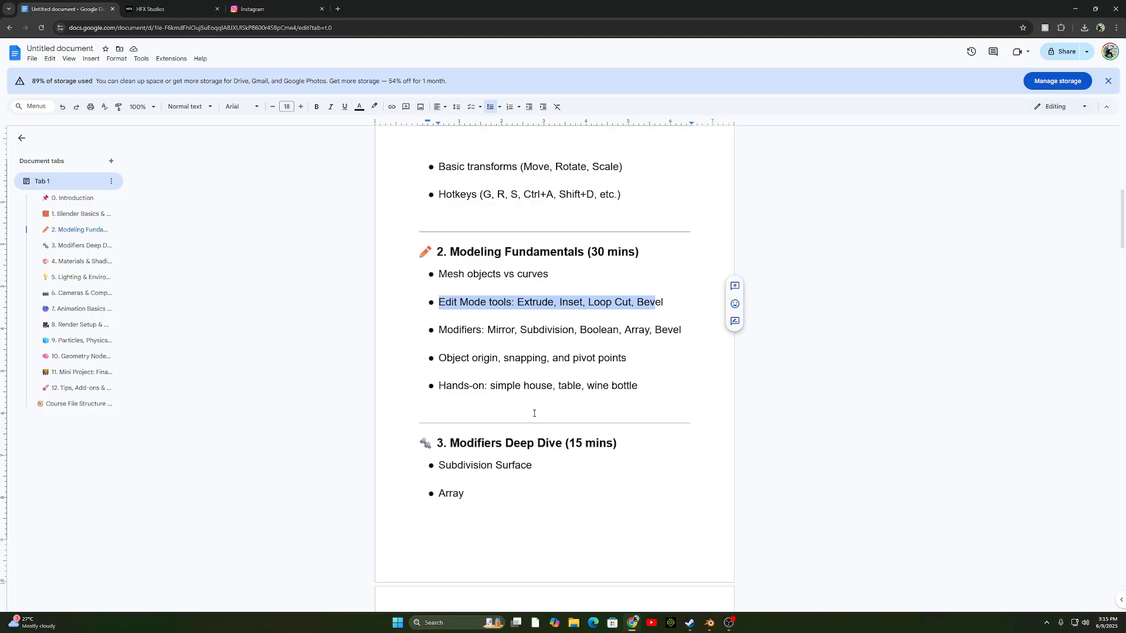
{"action": "left_click", "coordinate": [710, 626]}
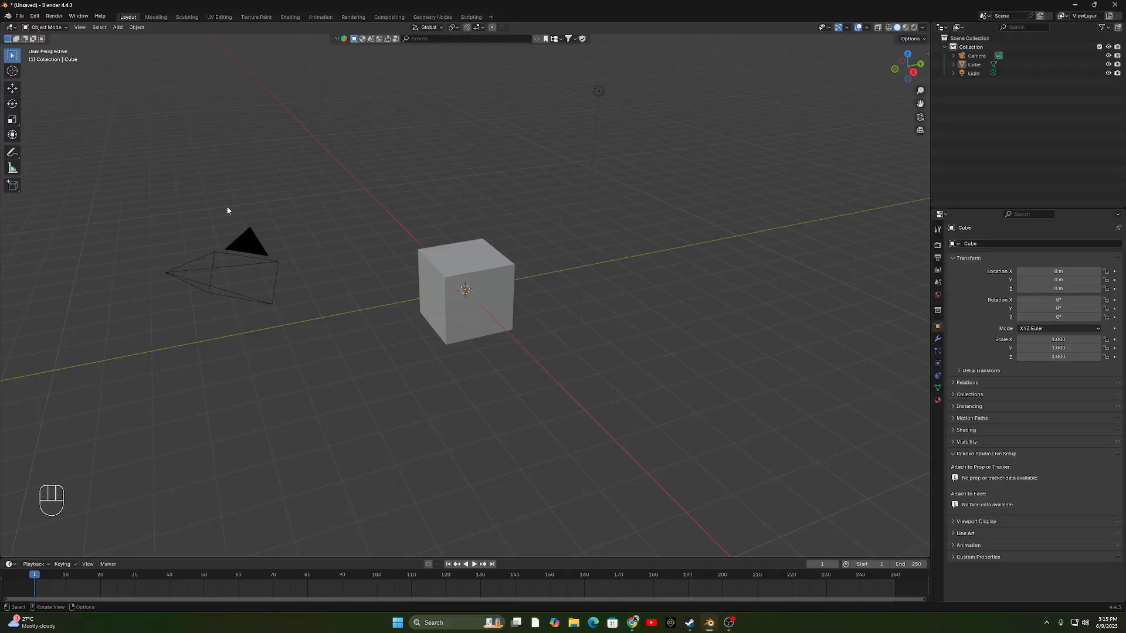
{"action": "key", "text": "a"}
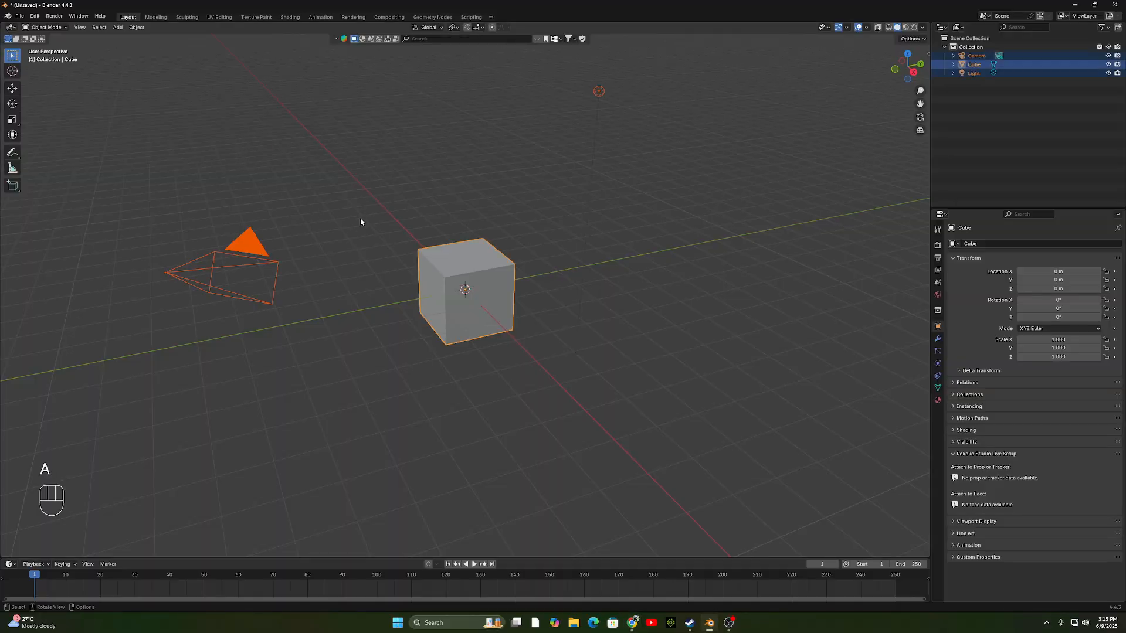
{"action": "key", "text": "Delete"}
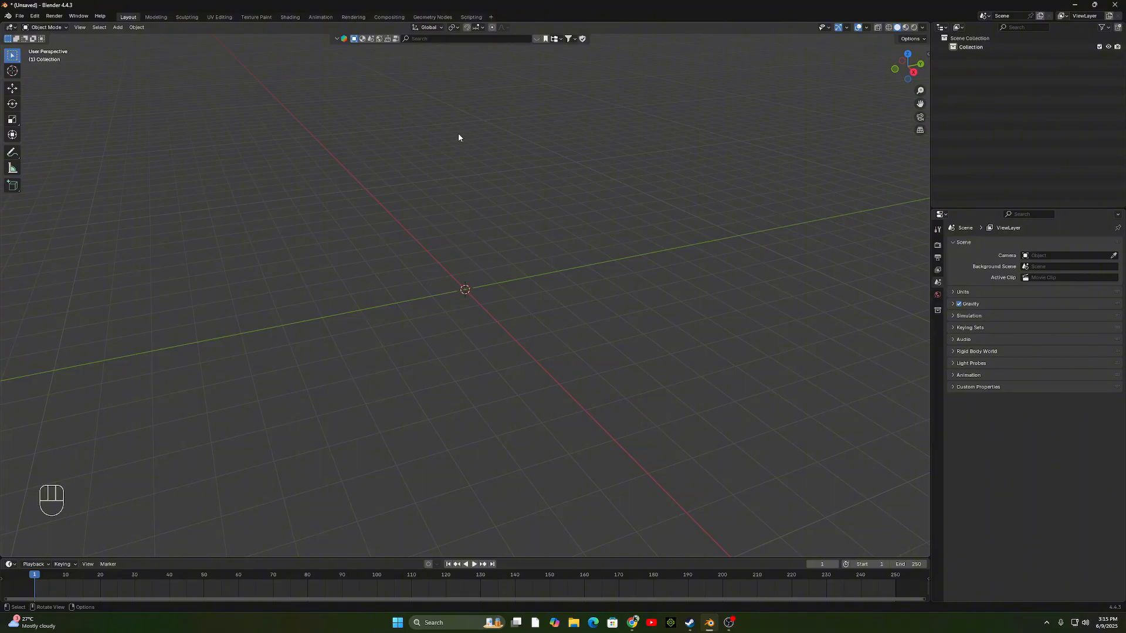
{"action": "middle_click_drag", "start_coordinate": [508, 272], "coordinate": [422, 280]}
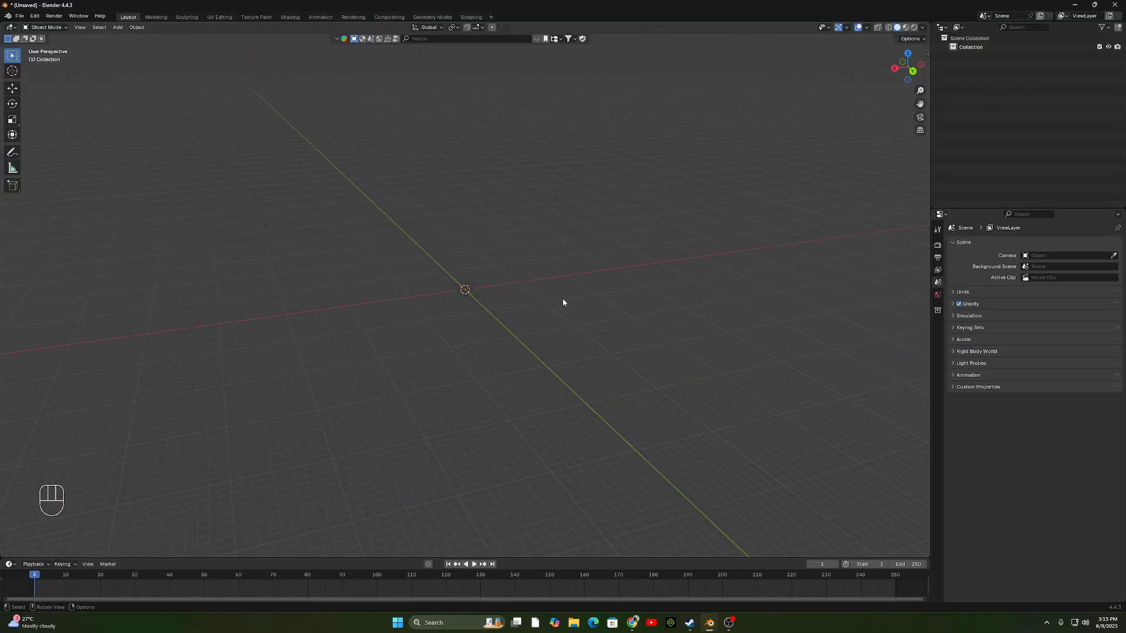
{"action": "middle_click_drag", "start_coordinate": [563, 294], "coordinate": [591, 320]}
{"action": "key", "text": "shift"}
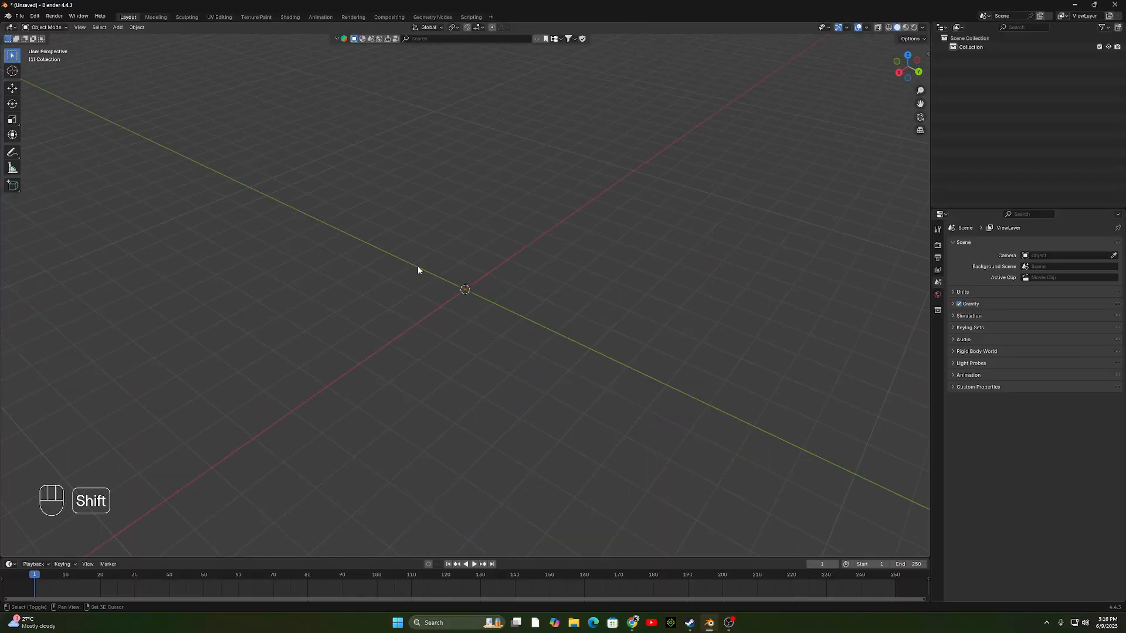
{"action": "key", "text": "shift+a"}
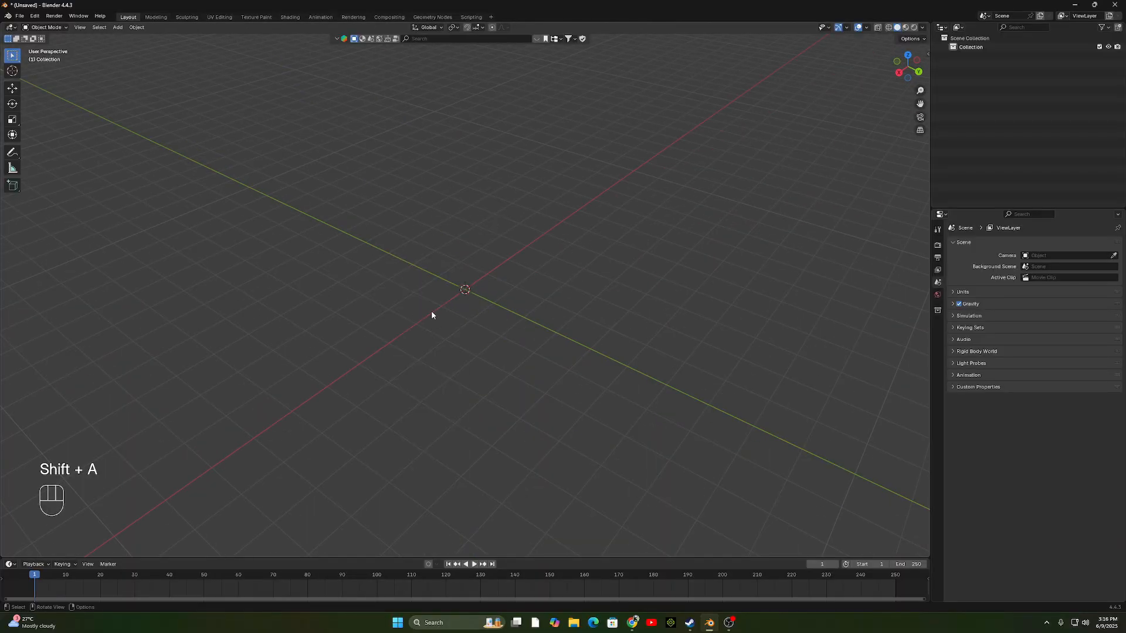
{"action": "left_click", "coordinate": [118, 27]}
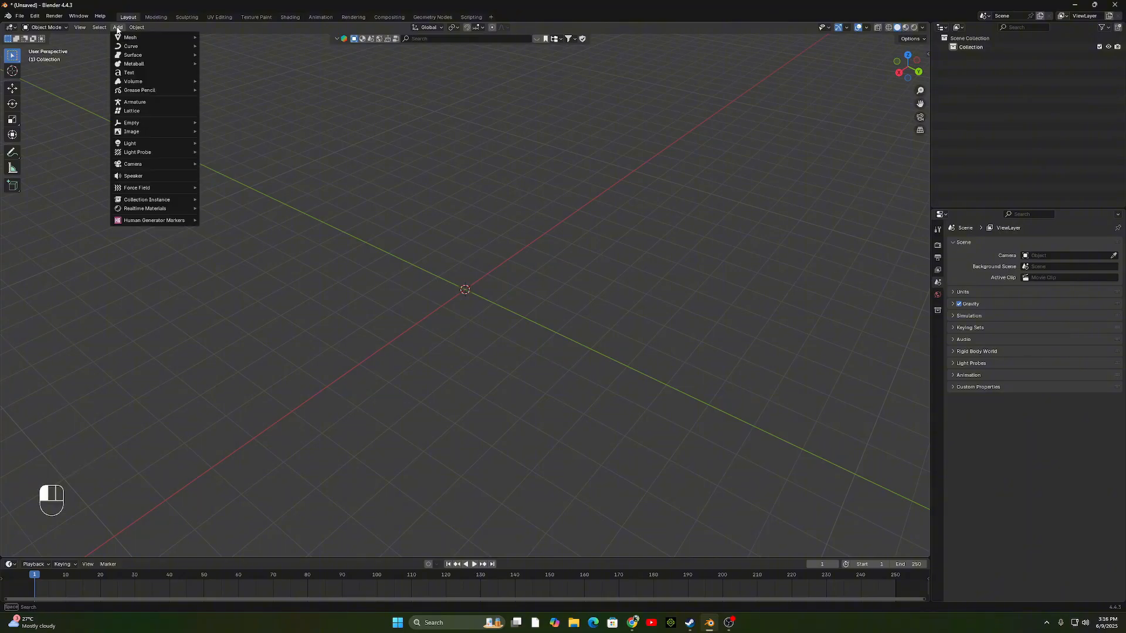
{"action": "key", "text": "Escape"}
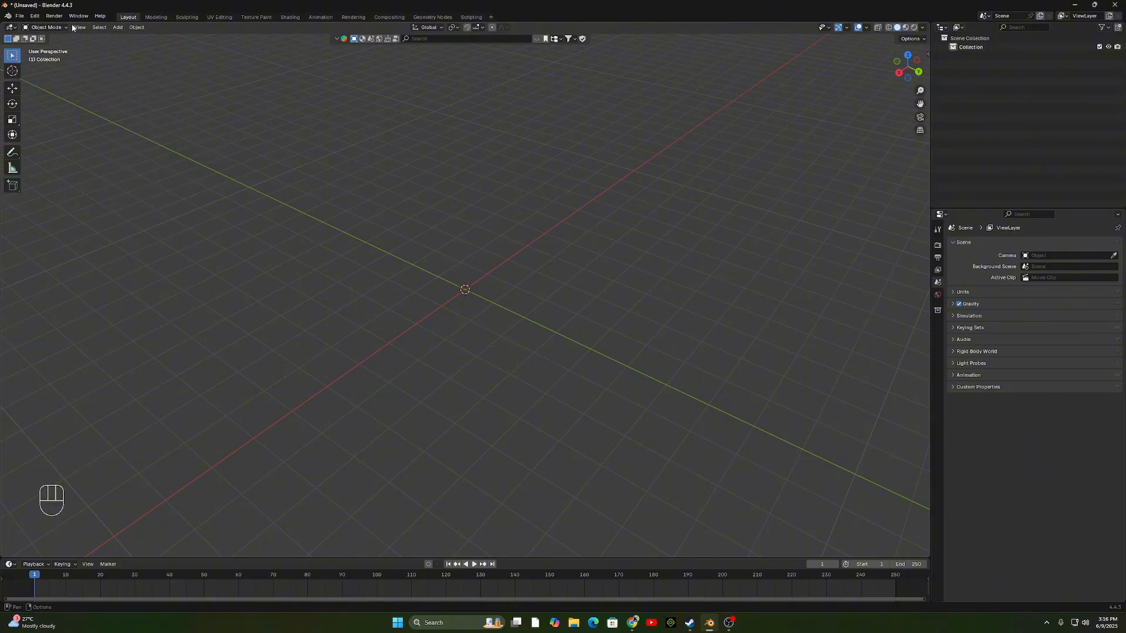
{"action": "left_click", "coordinate": [117, 27]}
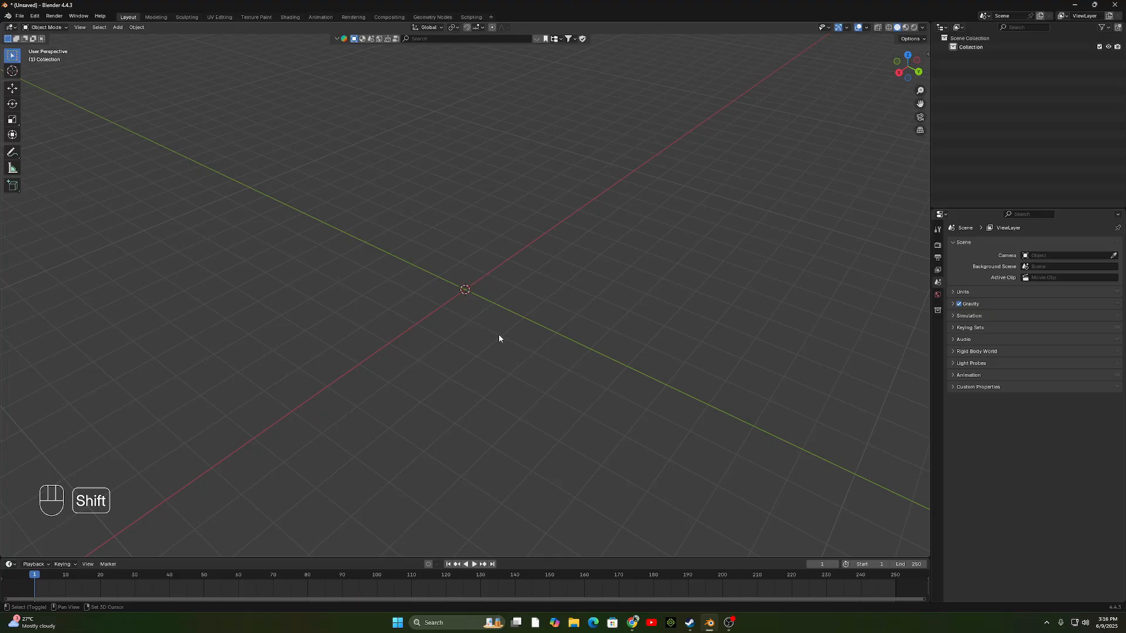
Add a cube mesh at the origin and scale it up uniformly to about 2.28.
{"action": "key", "text": "shift+a"}
{"action": "mouse_move", "coordinate": [496, 337]}
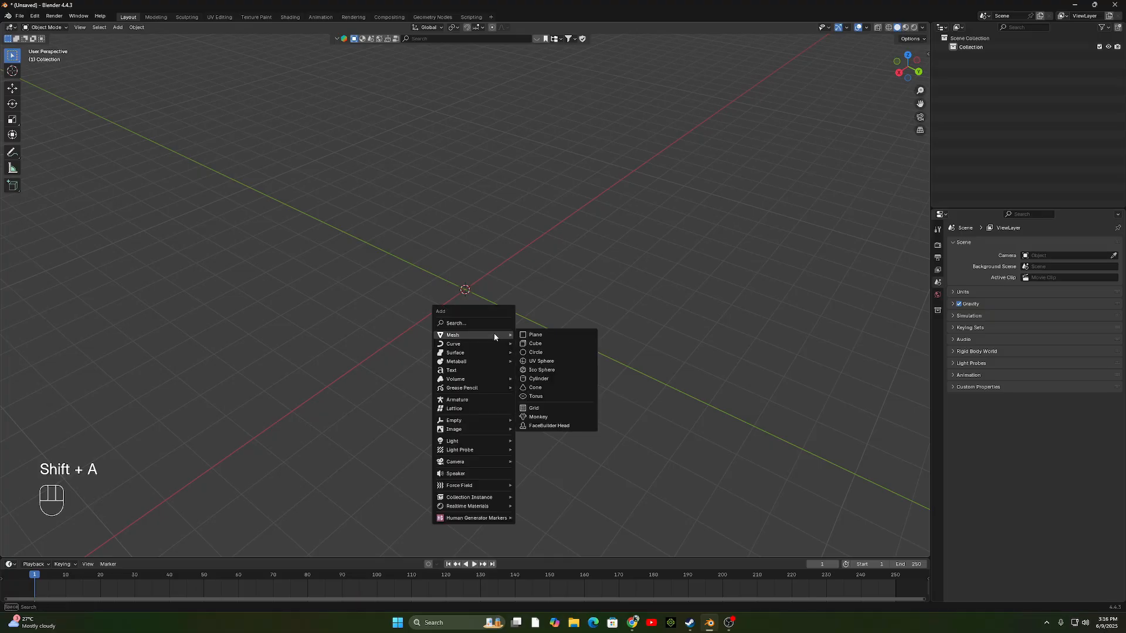
{"action": "left_click", "coordinate": [535, 344]}
{"action": "key", "text": "s"}
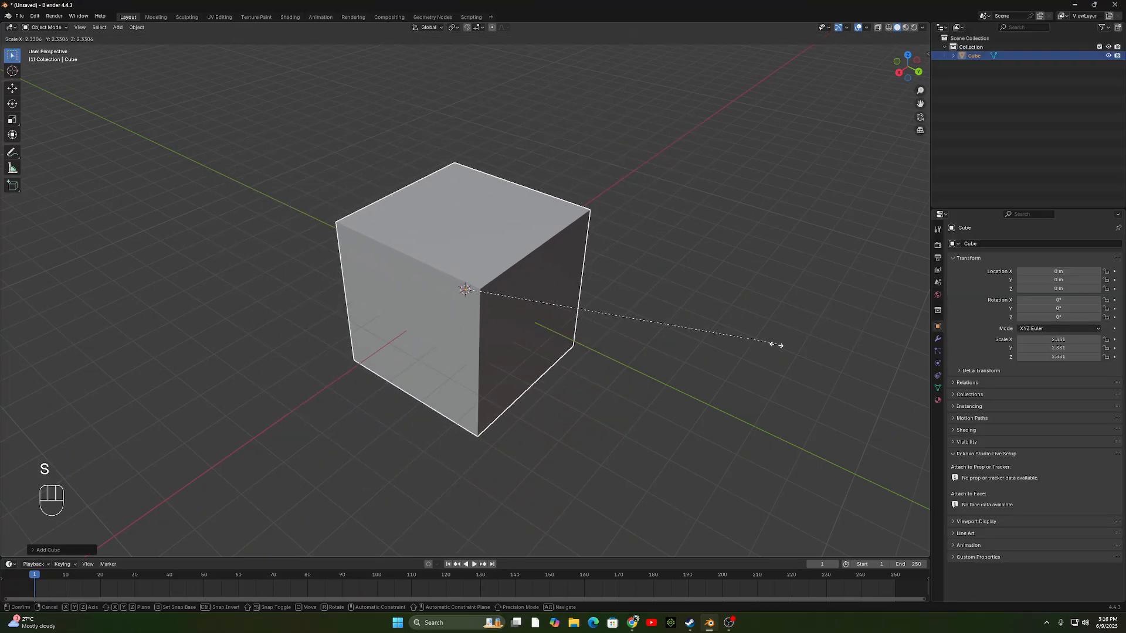
{"action": "left_click", "coordinate": [770, 349]}
Raise the cube about 2.2 m along Z and move it along negative X, well clear of the origin.
{"action": "key", "text": "g"}
{"action": "key", "text": "z"}
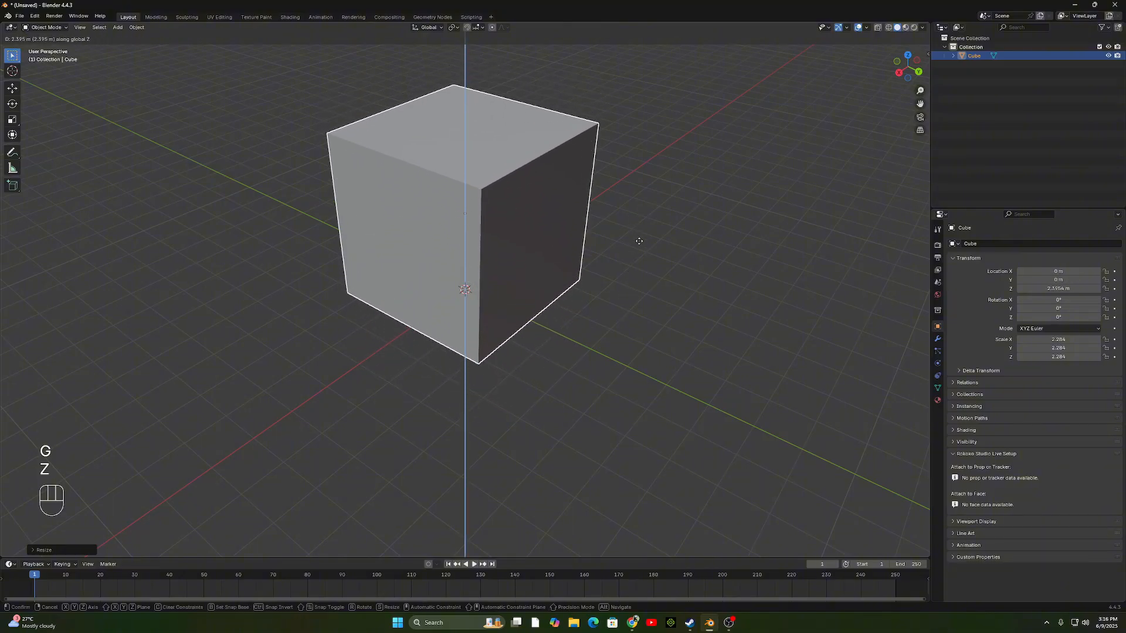
{"action": "left_click", "coordinate": [618, 370]}
{"action": "scroll", "coordinate": [582, 322], "scroll_direction": "down", "scroll_amount": 3}
{"action": "middle_click_drag", "start_coordinate": [581, 322], "coordinate": [548, 373]}
{"action": "key", "text": "g"}
{"action": "key", "text": "y"}
{"action": "key", "text": "x"}
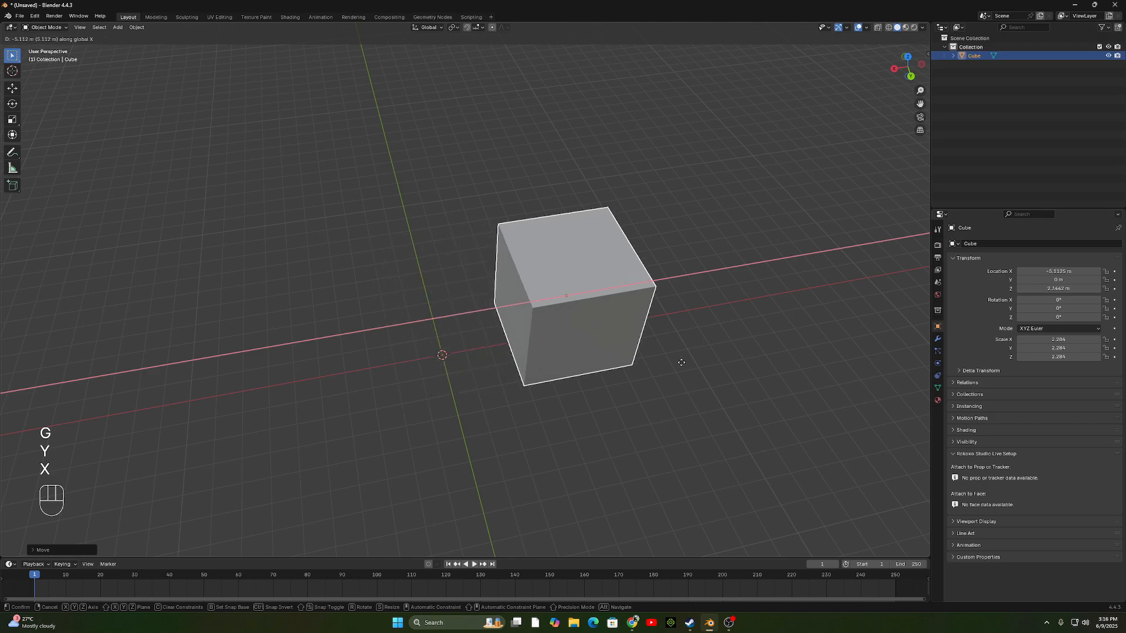
{"action": "left_click", "coordinate": [764, 361]}
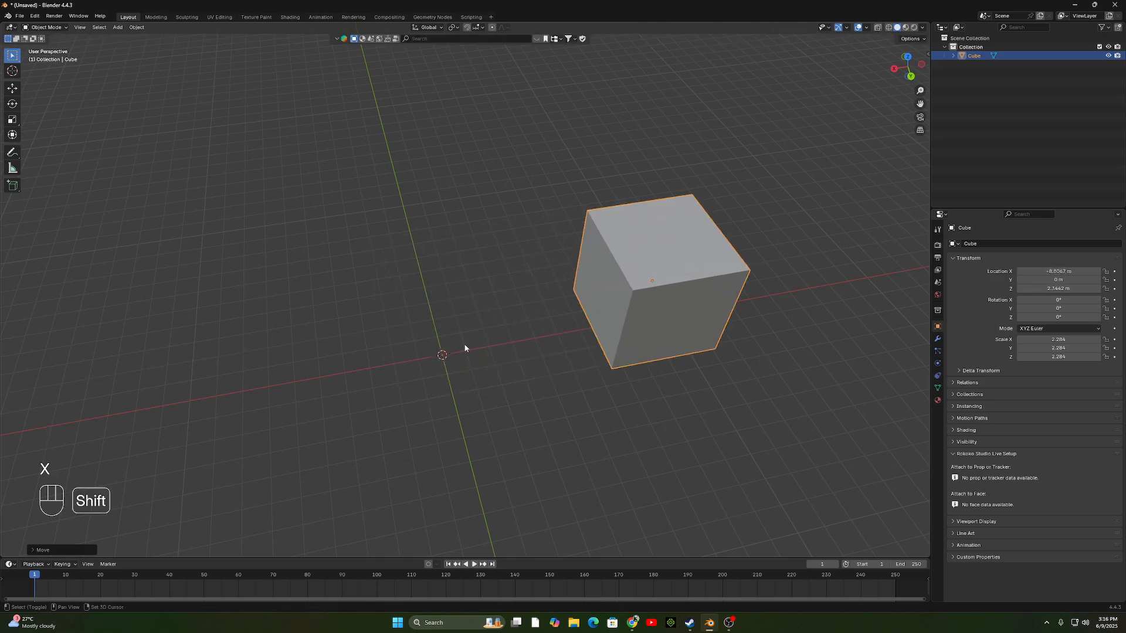
Add a Path curve at the origin, scale it to about 2 and rotate it about -90° around Z.
{"action": "key", "text": "shift+a"}
{"action": "mouse_move", "coordinate": [461, 354]}
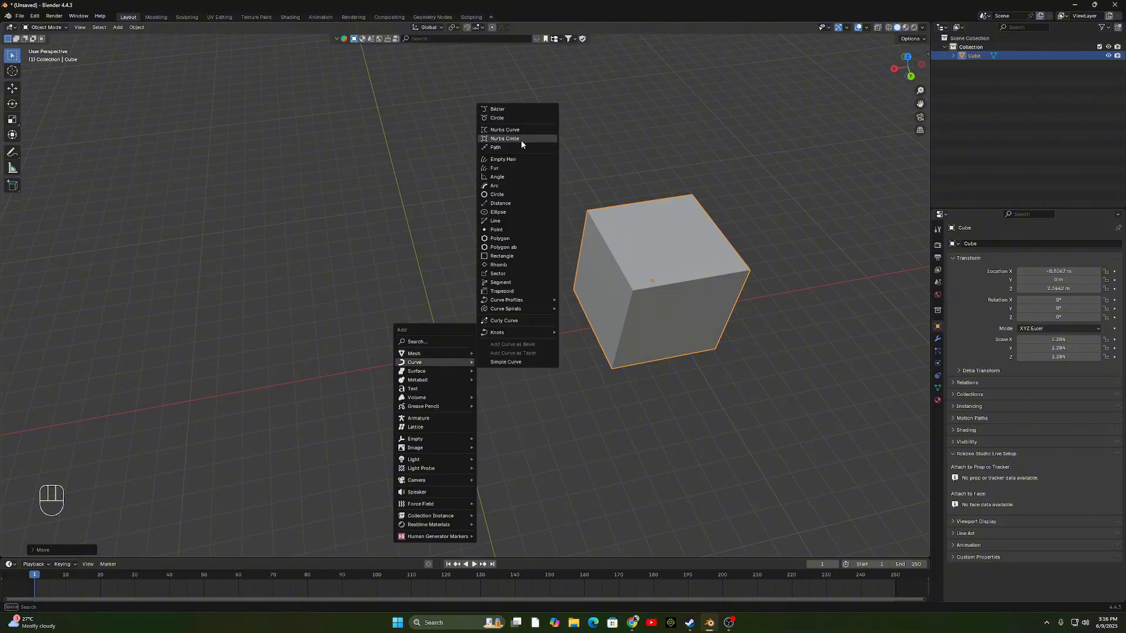
{"action": "left_click", "coordinate": [518, 148]}
{"action": "key", "text": "s"}
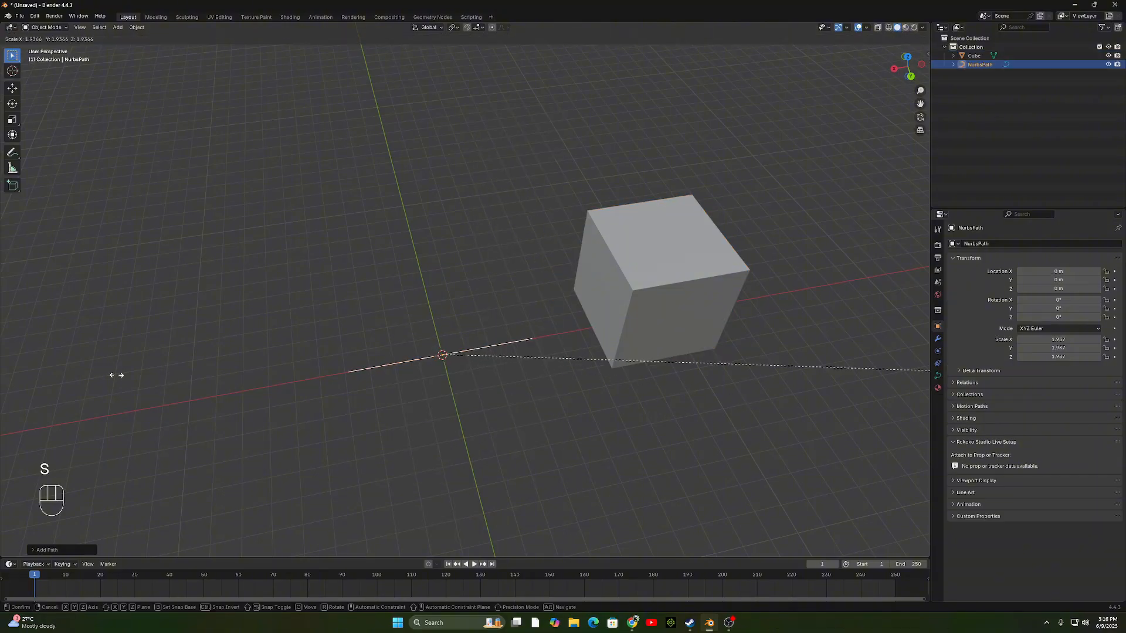
{"action": "left_click", "coordinate": [116, 376]}
{"action": "key", "text": "r"}
{"action": "key", "text": "z"}
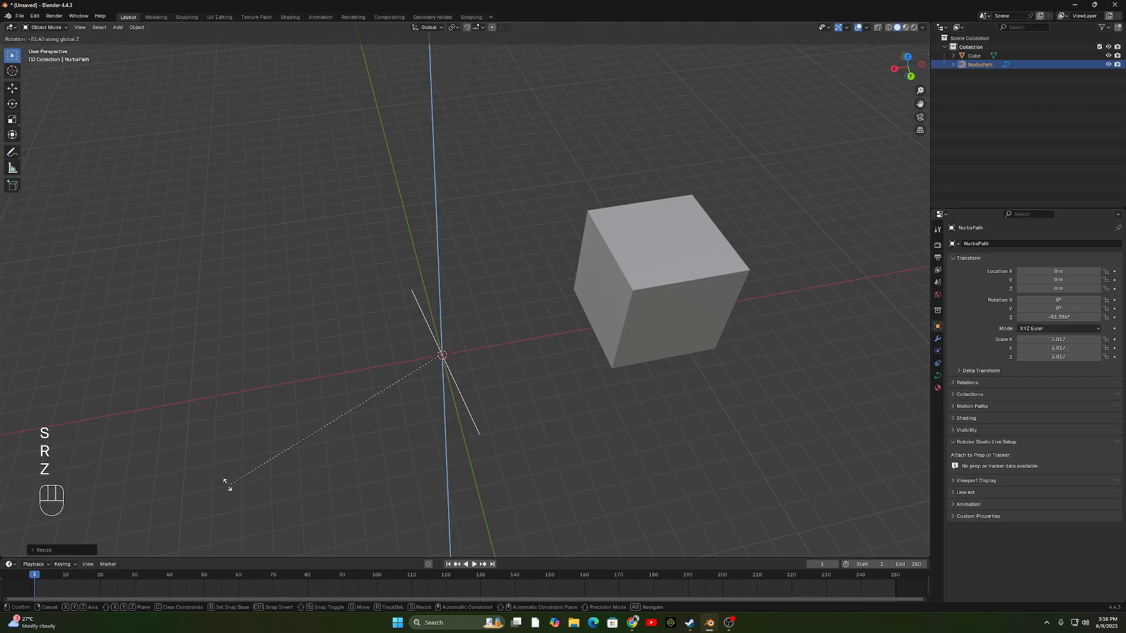
{"action": "left_click", "coordinate": [176, 469]}
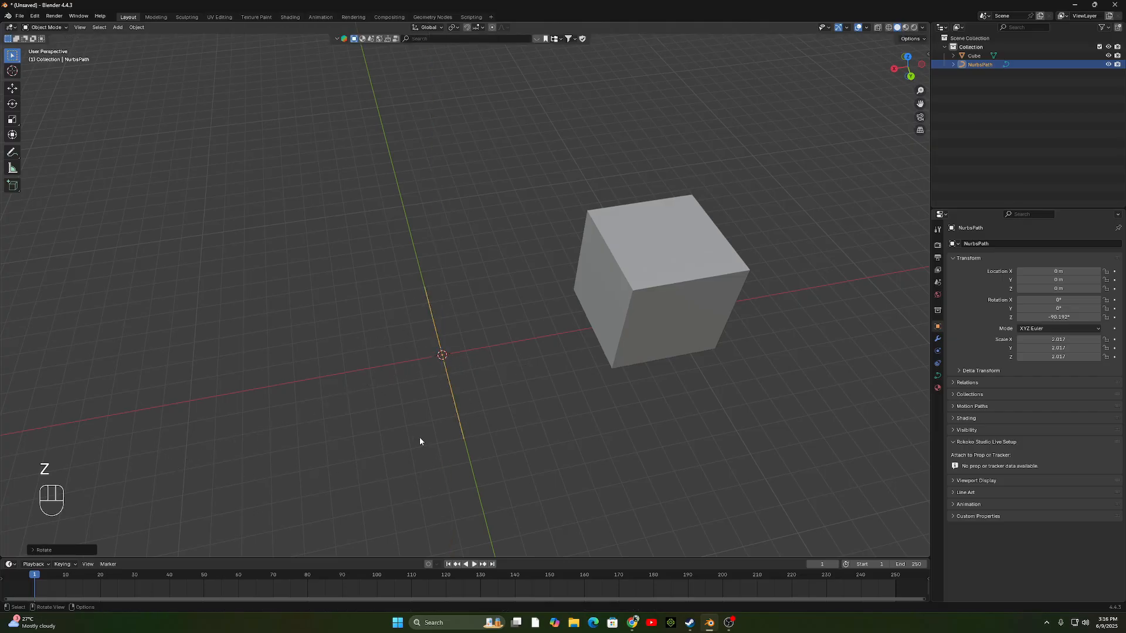
In Edit Mode, move the path's end control point on the positive Y side outward along Y to lengthen the curve.
{"action": "middle_click_drag", "start_coordinate": [419, 442], "coordinate": [360, 381]}
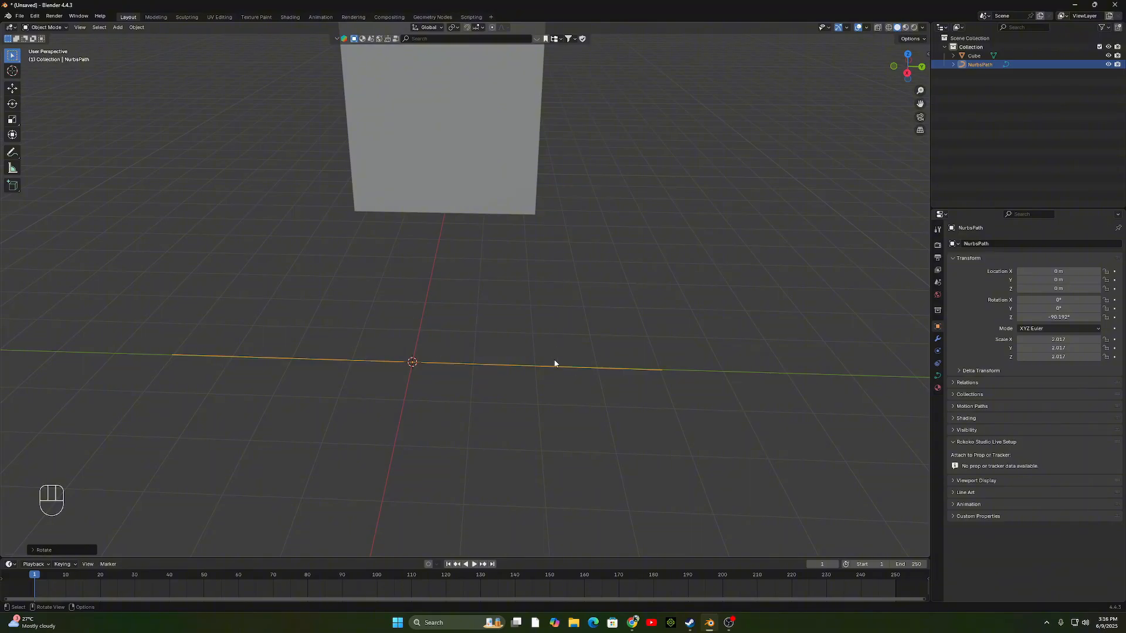
{"action": "scroll", "coordinate": [555, 363], "scroll_direction": "down", "scroll_amount": 3}
{"action": "middle_click_drag", "start_coordinate": [513, 375], "coordinate": [551, 386], "text": "shift"}
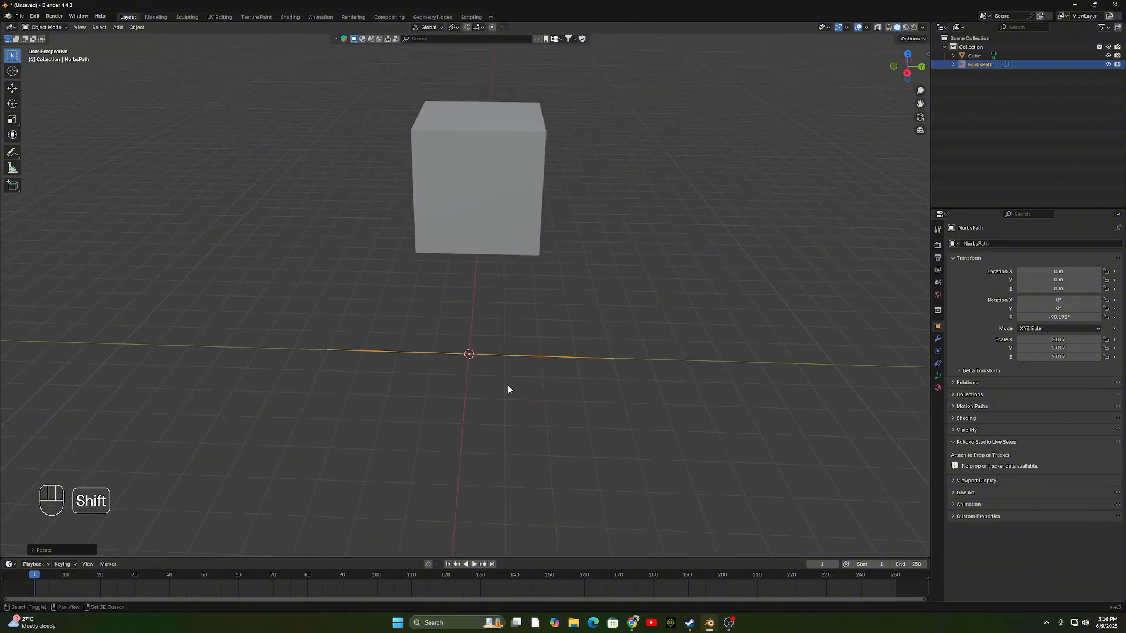
{"action": "key", "text": "shift+a"}
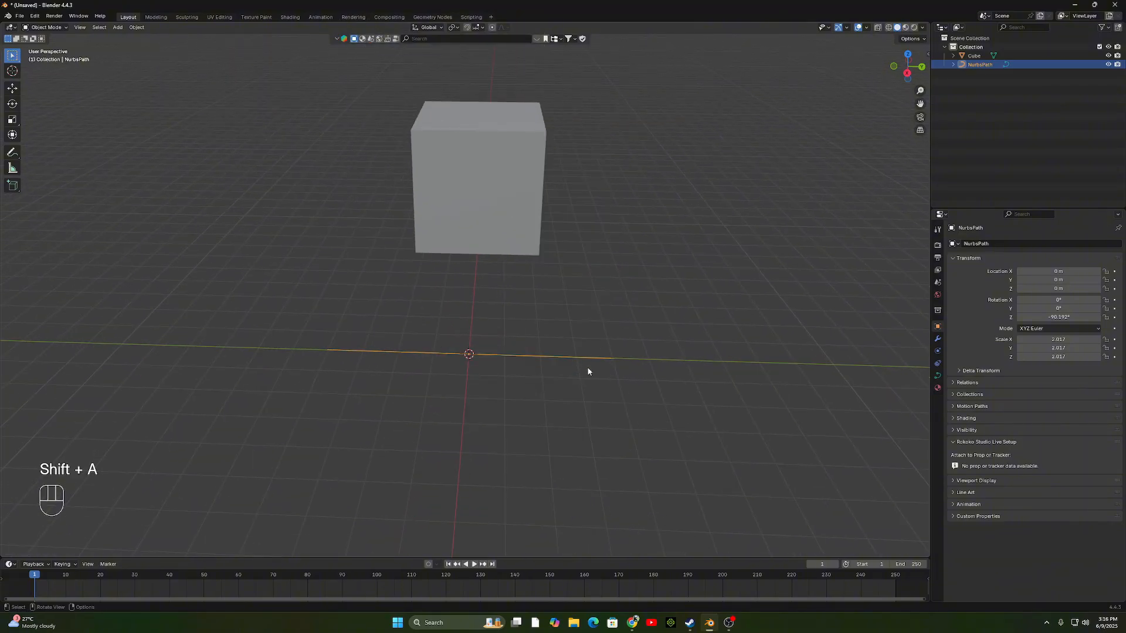
{"action": "key", "text": "Tab"}
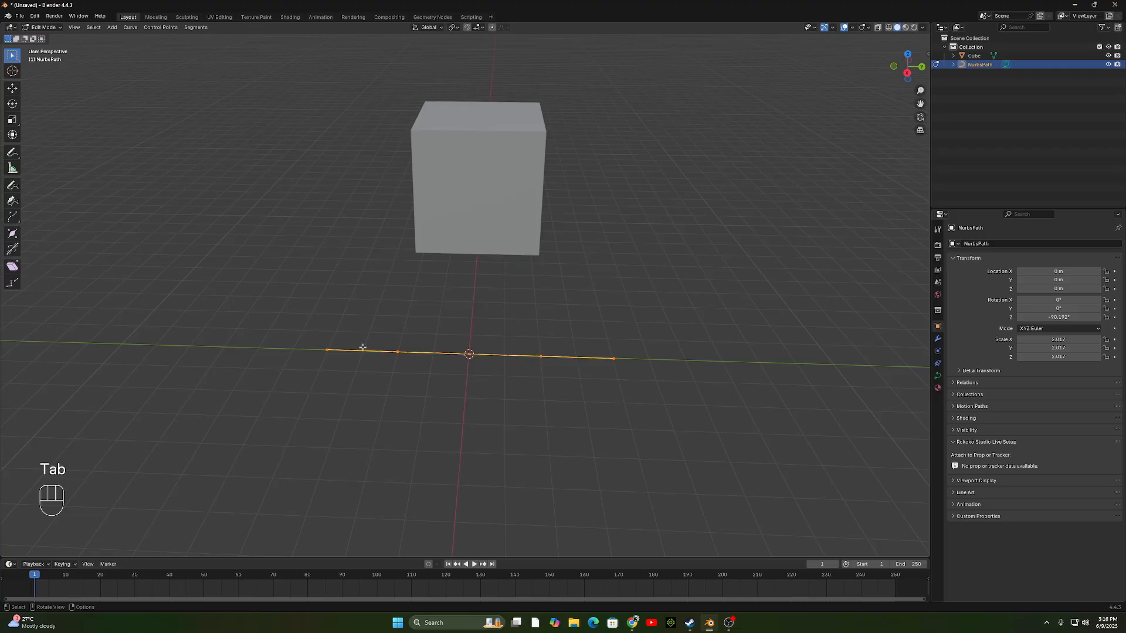
{"action": "left_click_drag", "start_coordinate": [572, 321], "coordinate": [650, 383]}
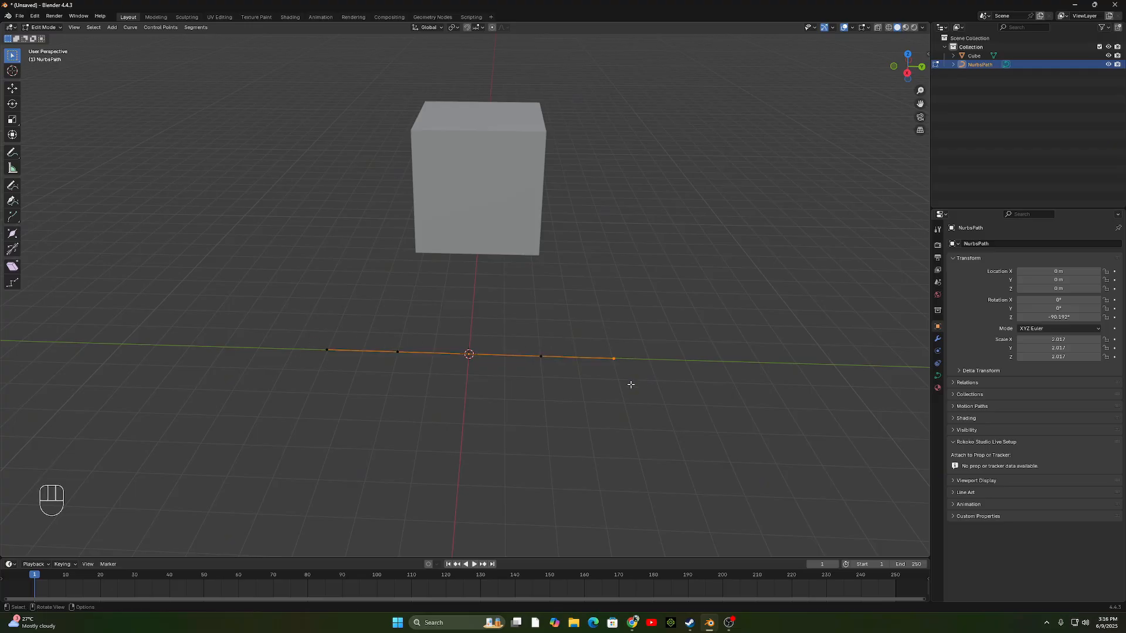
{"action": "key", "text": "g"}
{"action": "key", "text": "y"}
{"action": "left_click", "coordinate": [760, 399]}
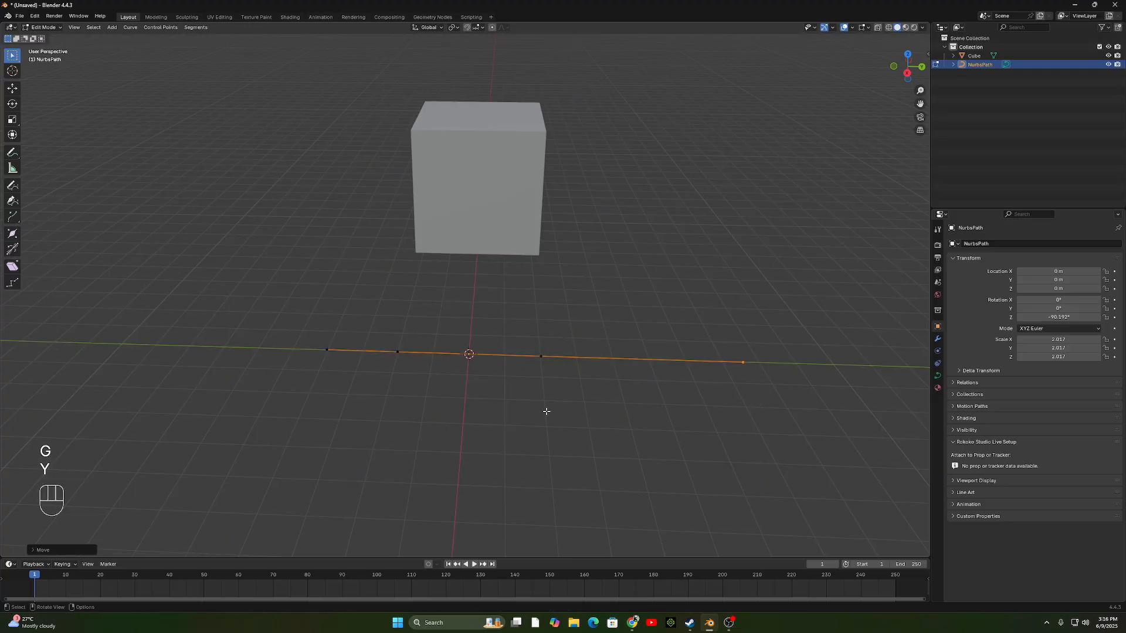
Move the control point next to the extended end along X to bend the path, and return to Object Mode.
{"action": "left_click_drag", "start_coordinate": [527, 336], "coordinate": [543, 360]}
{"action": "key", "text": "g"}
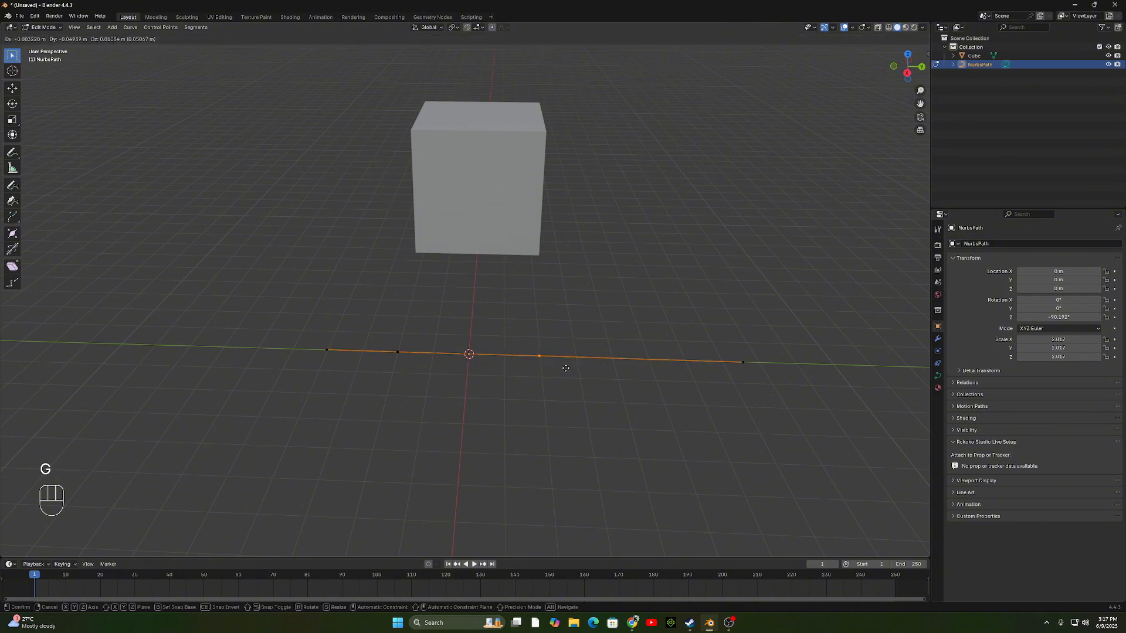
{"action": "key", "text": "y"}
{"action": "key", "text": "x"}
{"action": "left_click", "coordinate": [549, 411]}
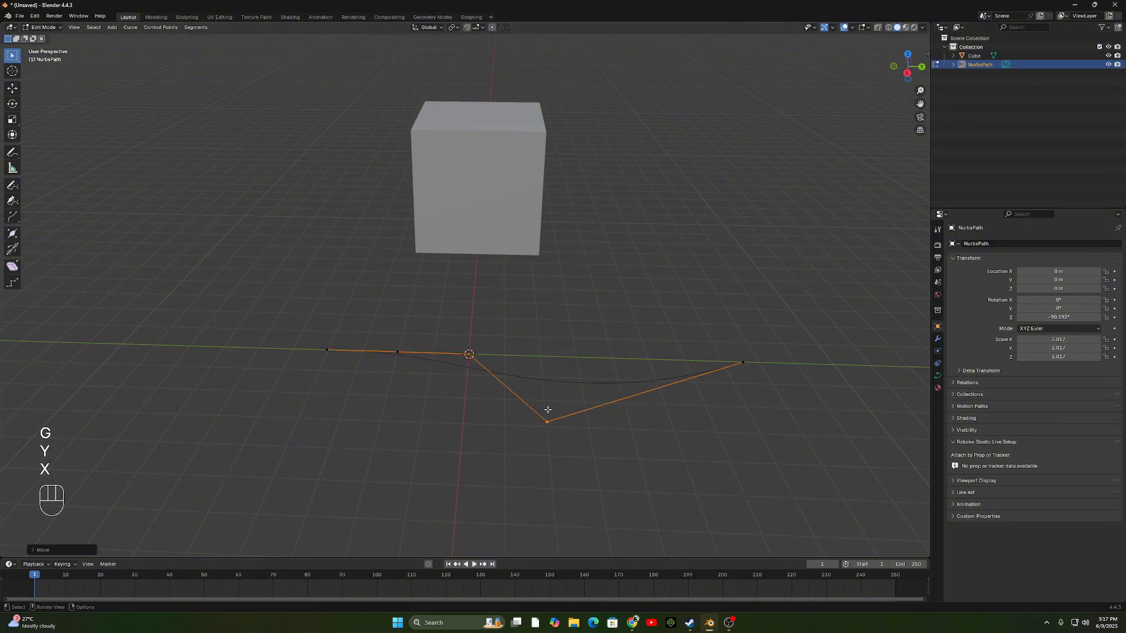
{"action": "left_click_drag", "start_coordinate": [381, 330], "coordinate": [398, 375]}
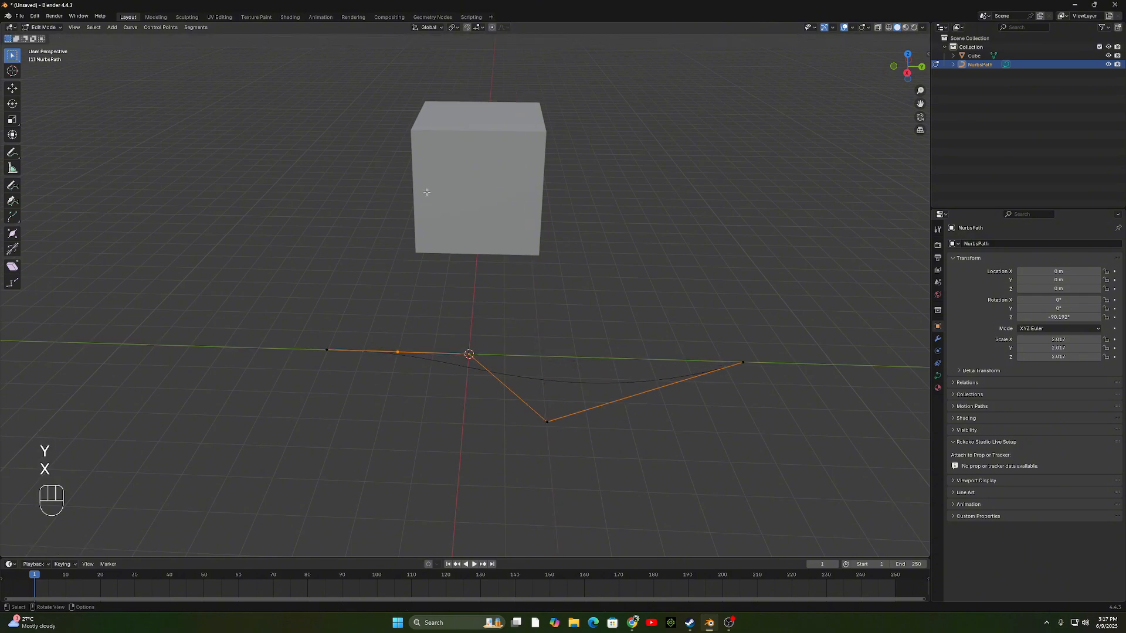
{"action": "key", "text": "Tab"}
Switch to Chrome, search Google for "curve vs mesh in blender" in a new tab and expand the AI Overview.
{"action": "left_click", "coordinate": [632, 623]}
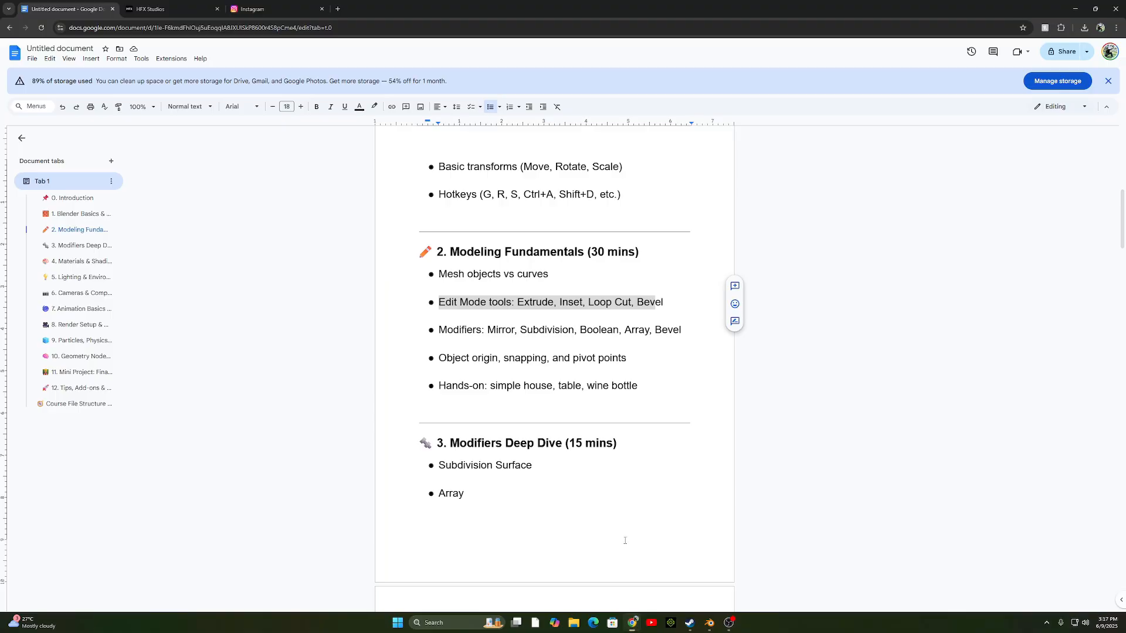
{"action": "left_click", "coordinate": [338, 9]}
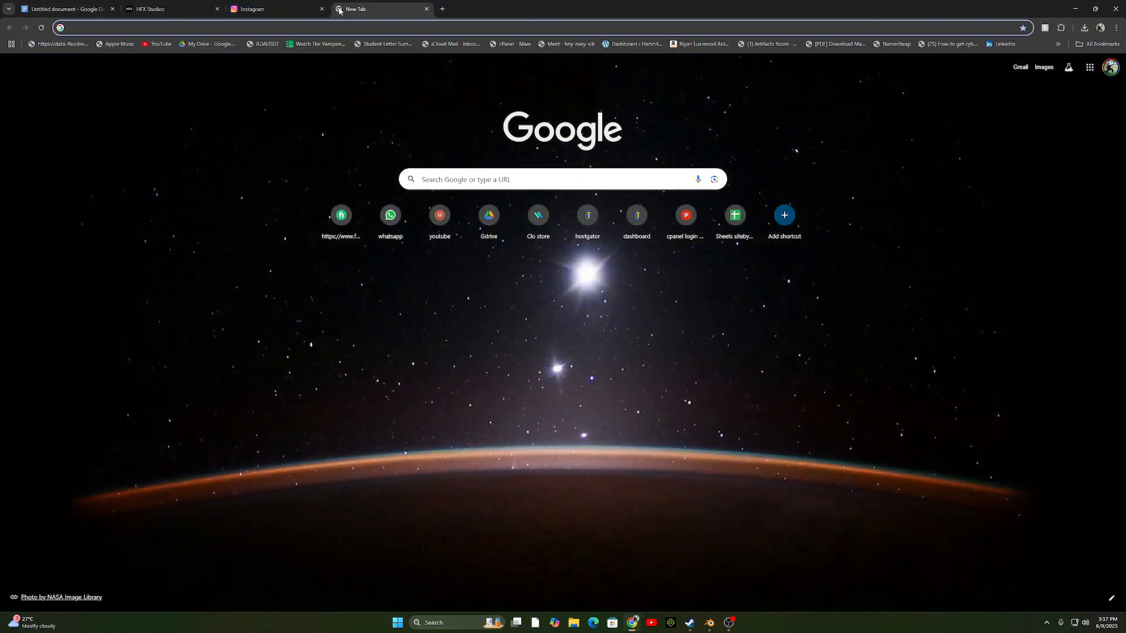
{"action": "type", "text": "cur"}
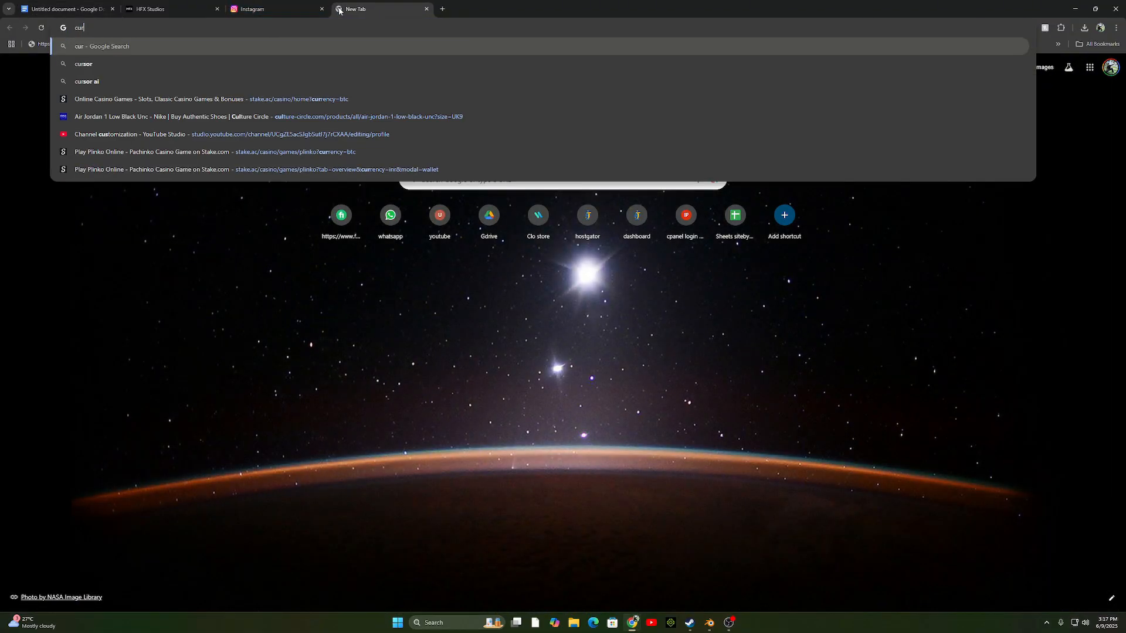
{"action": "type", "text": "ve vs m"}
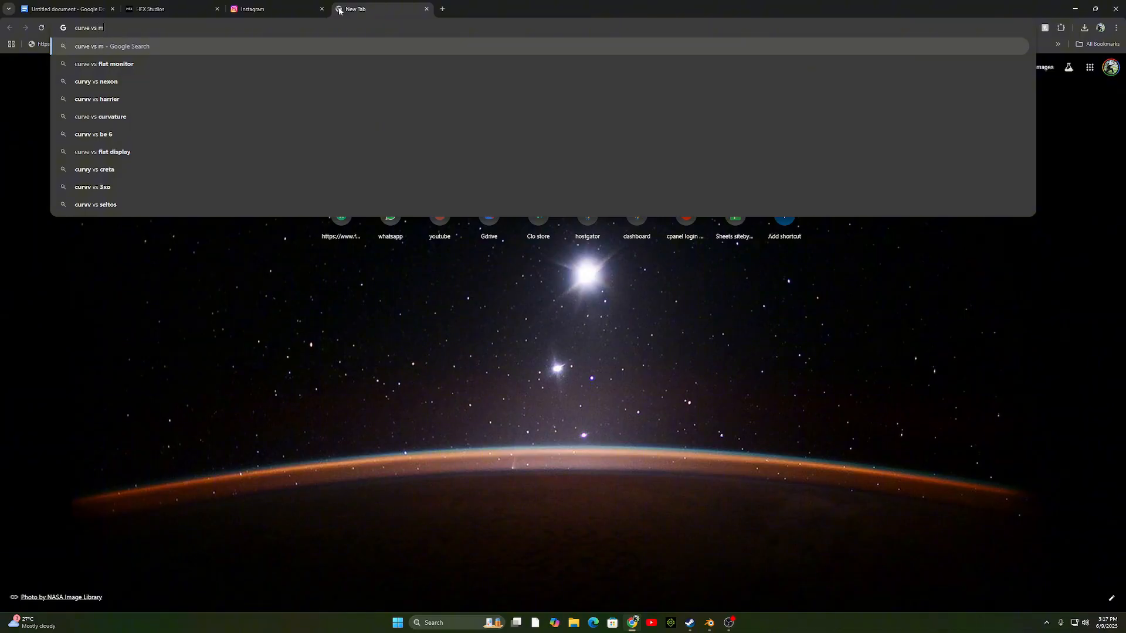
{"action": "type", "text": "esh "}
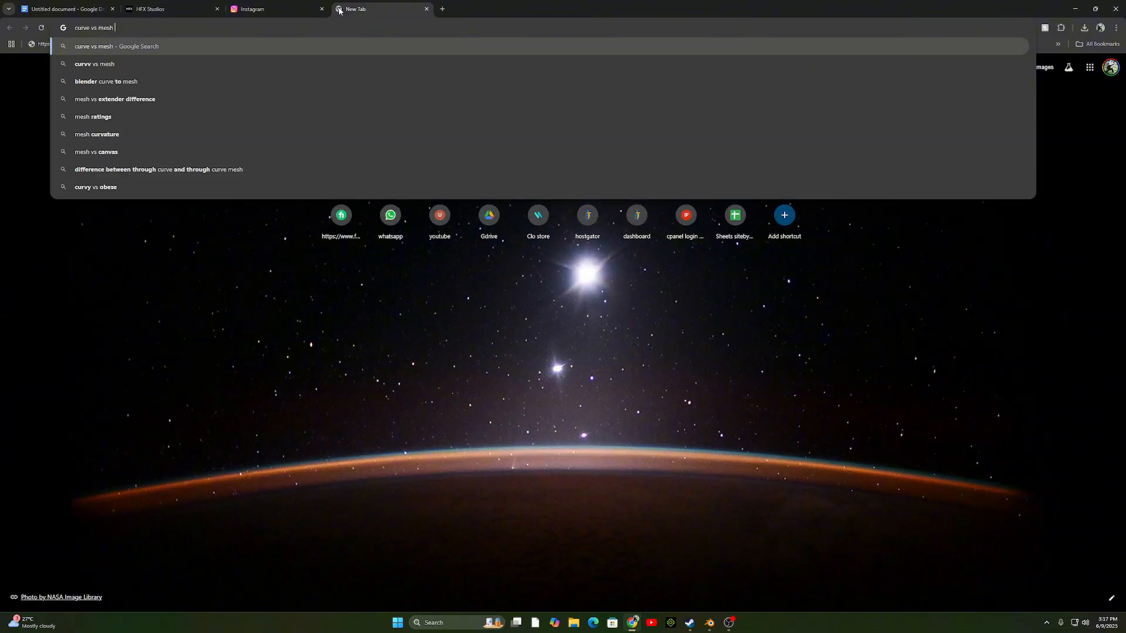
{"action": "type", "text": "in blender"}
{"action": "key", "text": "Return"}
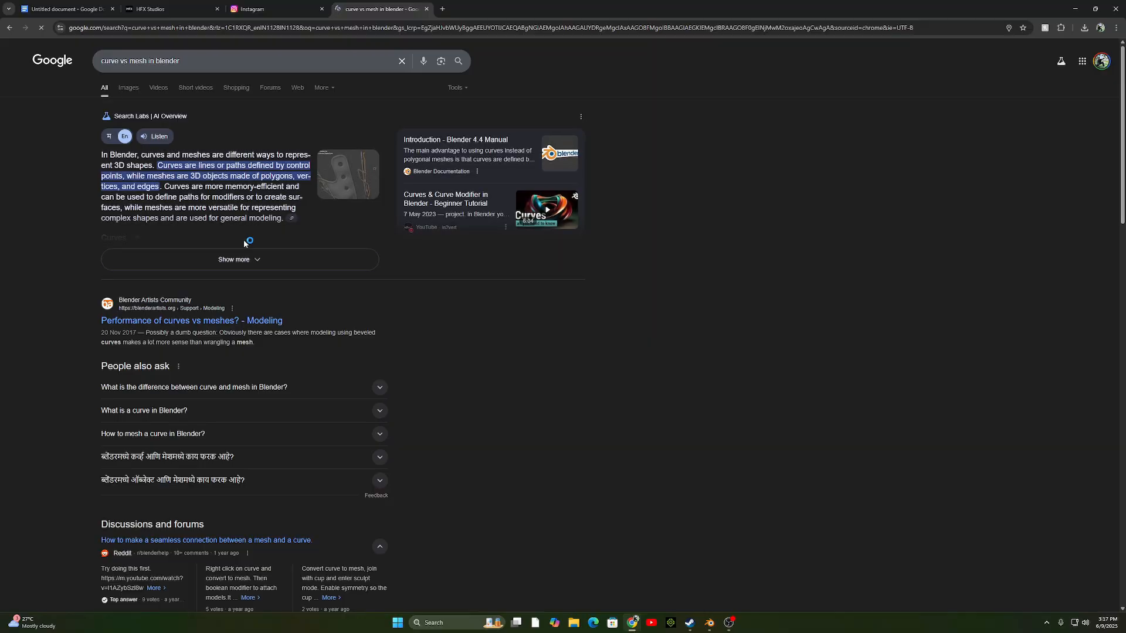
{"action": "left_click", "coordinate": [238, 253]}
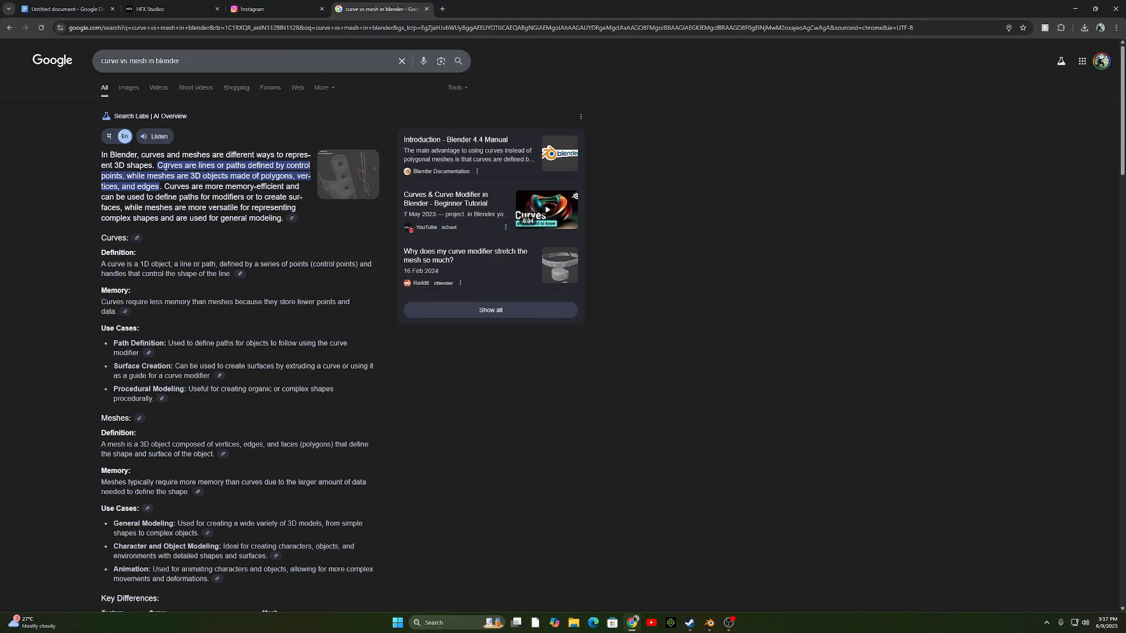
Highlight the overview's definition of curves, switch to Blender and, in Edit Mode, move the path's second control point from the negative Y end along X.
{"action": "left_click_drag", "start_coordinate": [159, 166], "coordinate": [310, 168]}
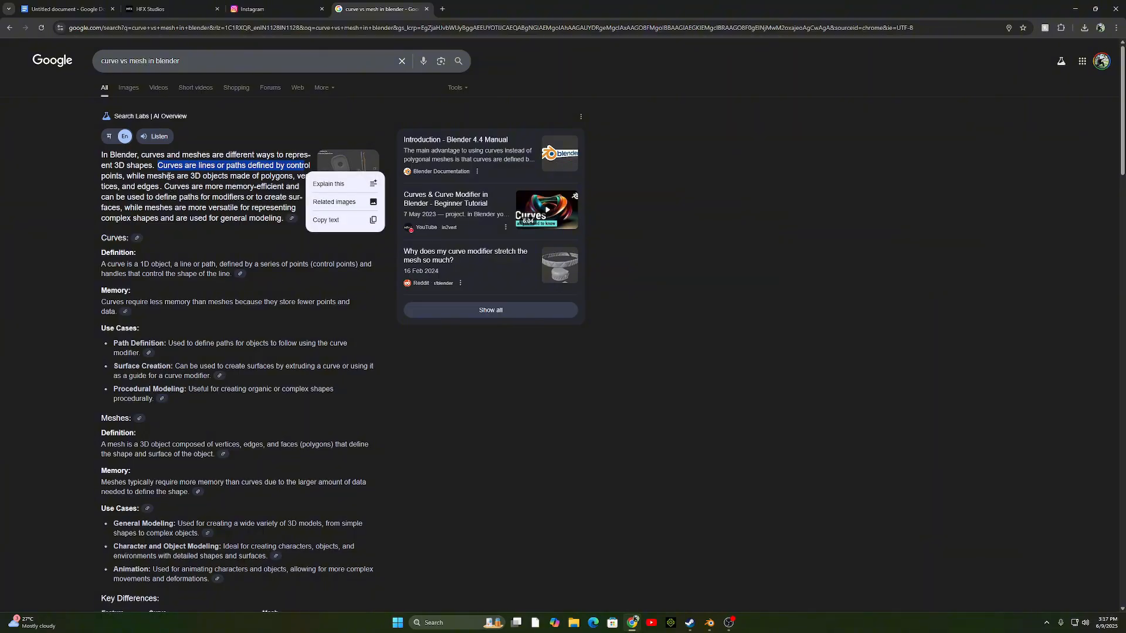
{"action": "left_click", "coordinate": [710, 623]}
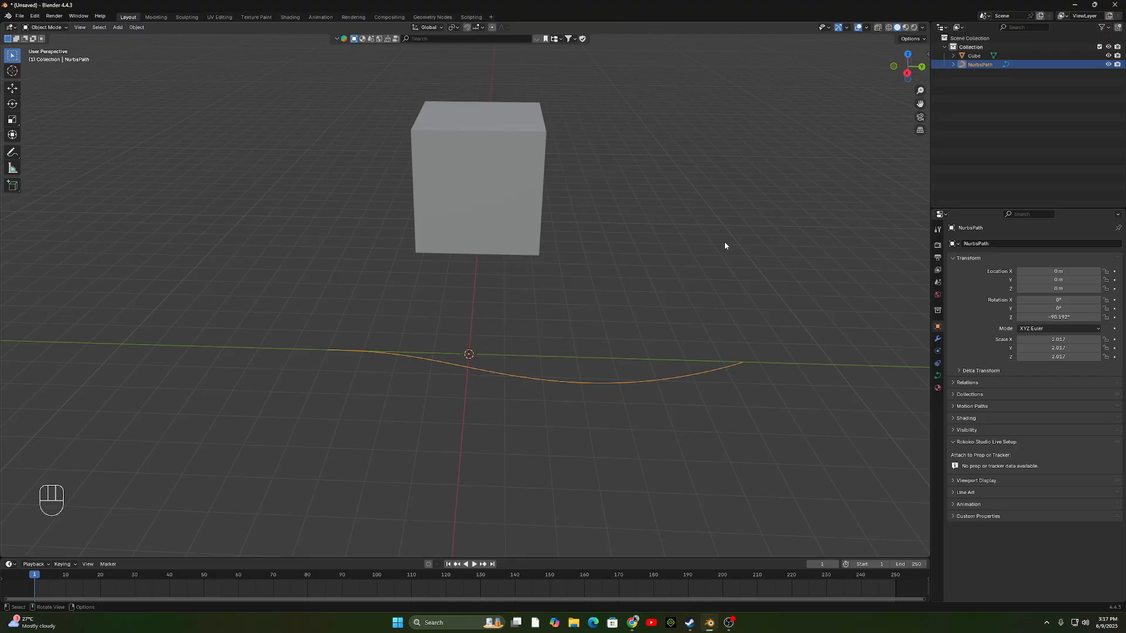
{"action": "left_click", "coordinate": [618, 384]}
{"action": "key", "text": "Tab"}
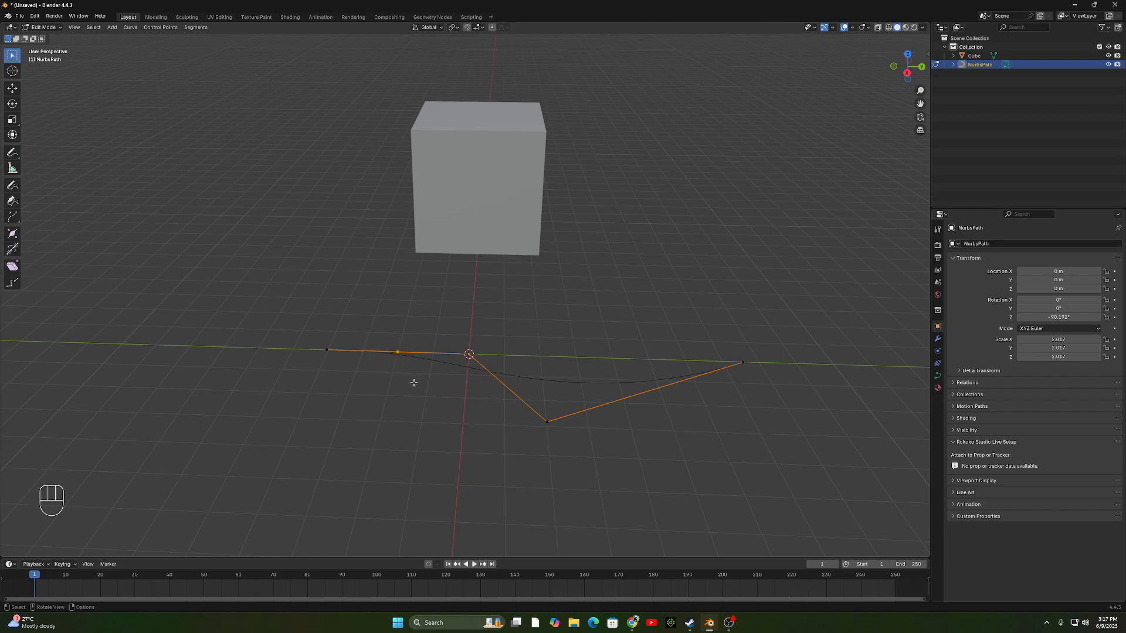
{"action": "key", "text": "g"}
{"action": "key", "text": "y"}
{"action": "key", "text": "x"}
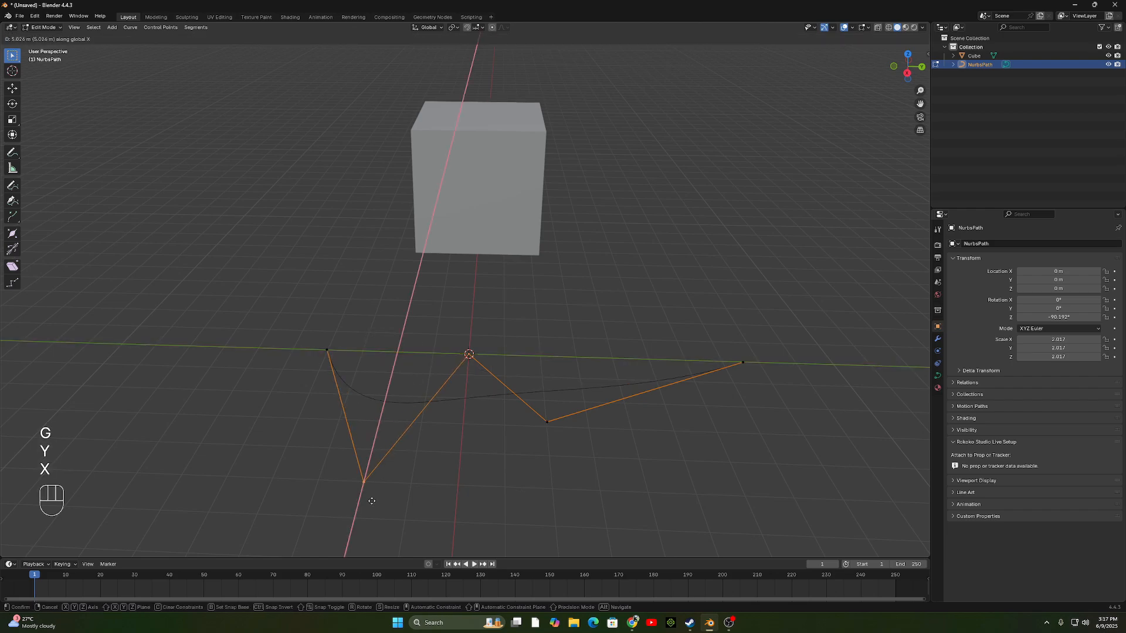
{"action": "left_click", "coordinate": [375, 465]}
Move the path's end control point on the negative Y side along X.
{"action": "left_click", "coordinate": [329, 353]}
{"action": "key", "text": "g"}
{"action": "key", "text": "y"}
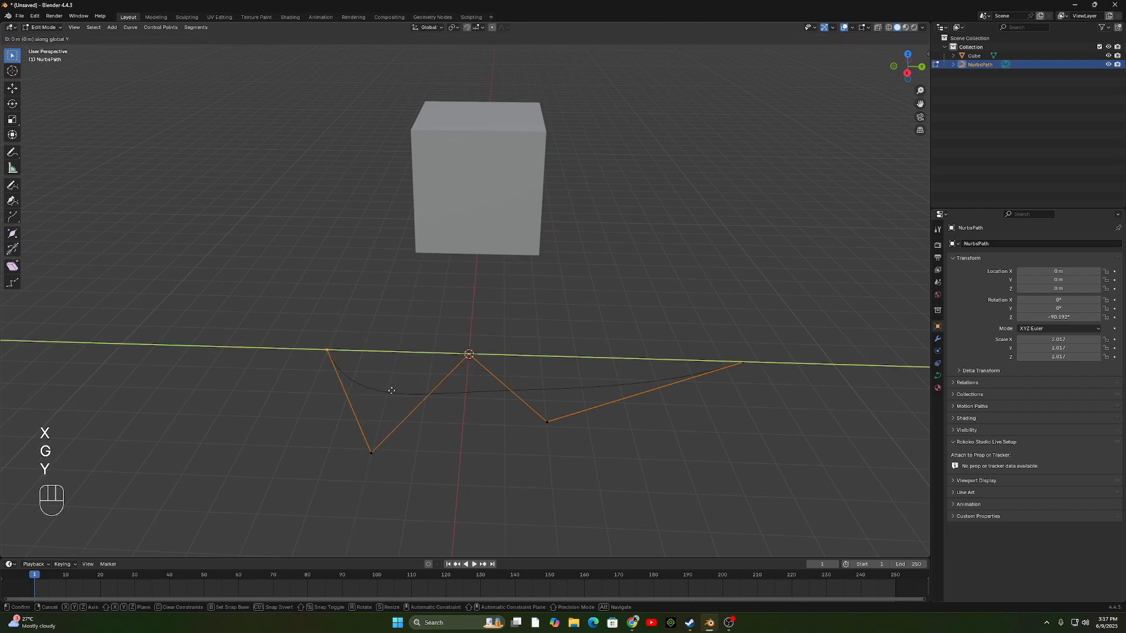
{"action": "key", "text": "x"}
{"action": "left_click", "coordinate": [286, 405]}
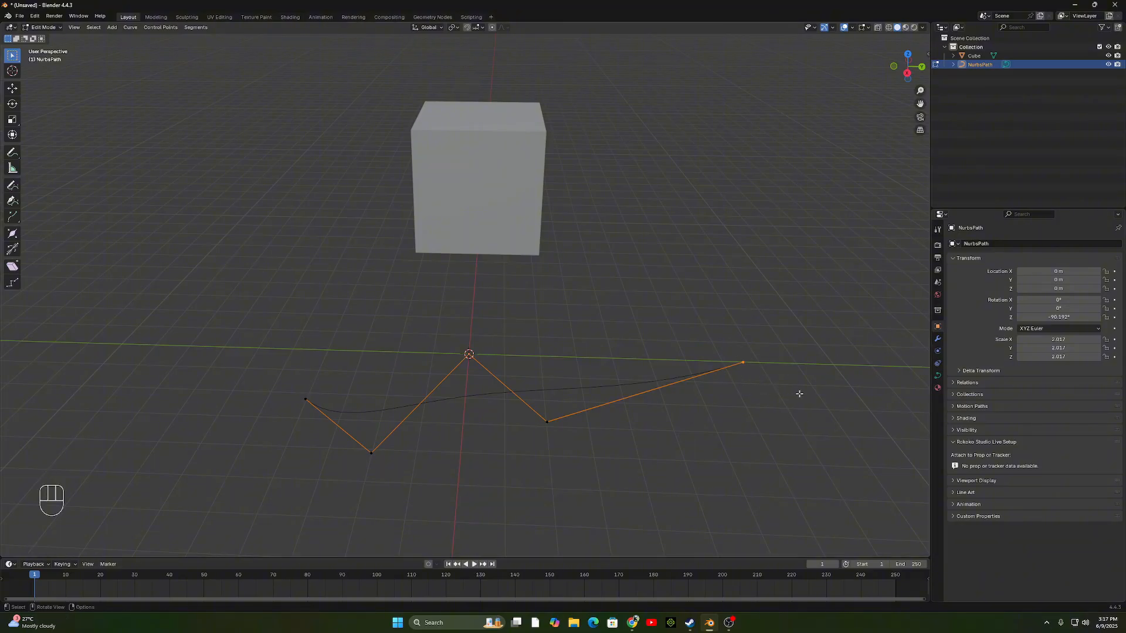
Switch to Chrome and review the AI Overview sentences on how meshes are built and why curves are more memory-efficient.
{"action": "left_click", "coordinate": [632, 623]}
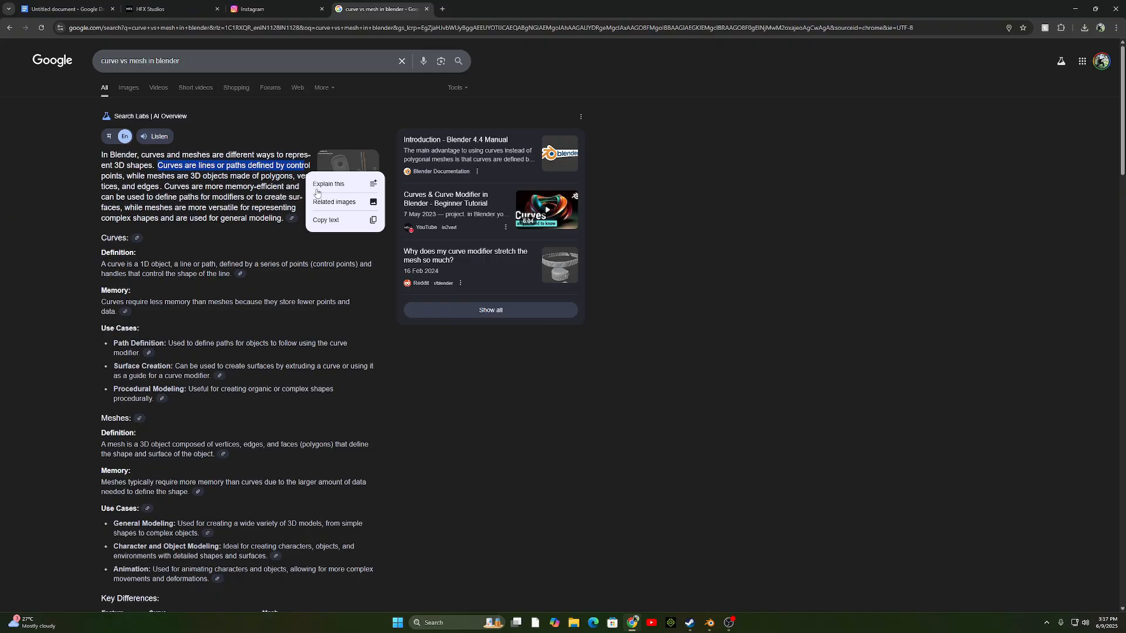
{"action": "left_click", "coordinate": [390, 319]}
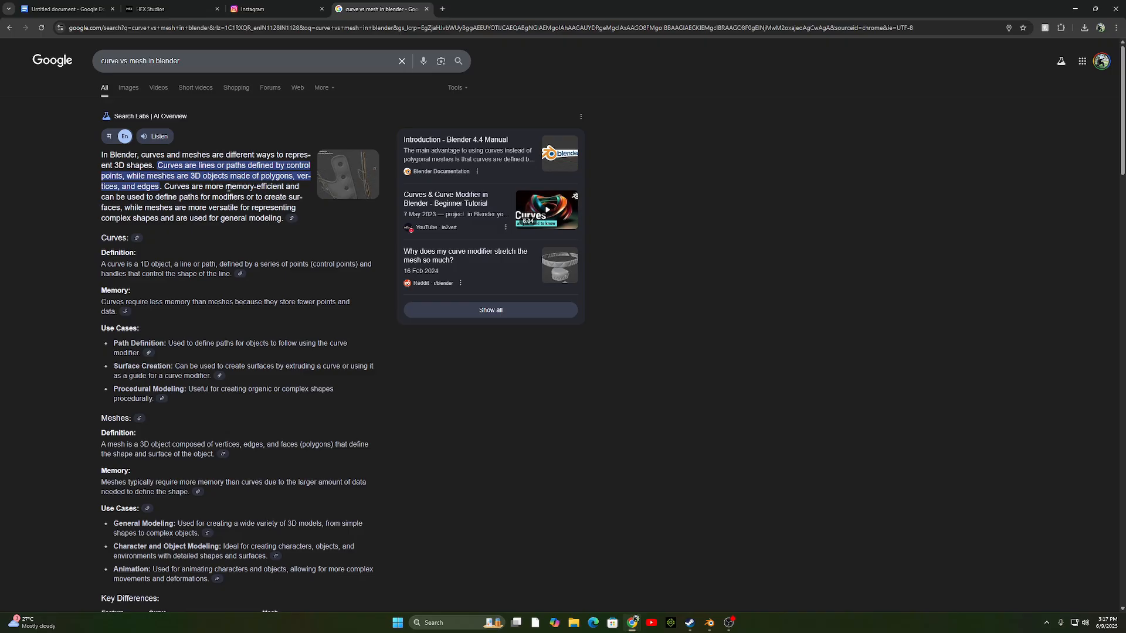
{"action": "left_click_drag", "start_coordinate": [227, 187], "coordinate": [288, 197]}
{"action": "left_click", "coordinate": [203, 206]}
Switch to Blender, leave Edit Mode on the path, and open the cube in Edit Mode.
{"action": "left_click", "coordinate": [710, 623]}
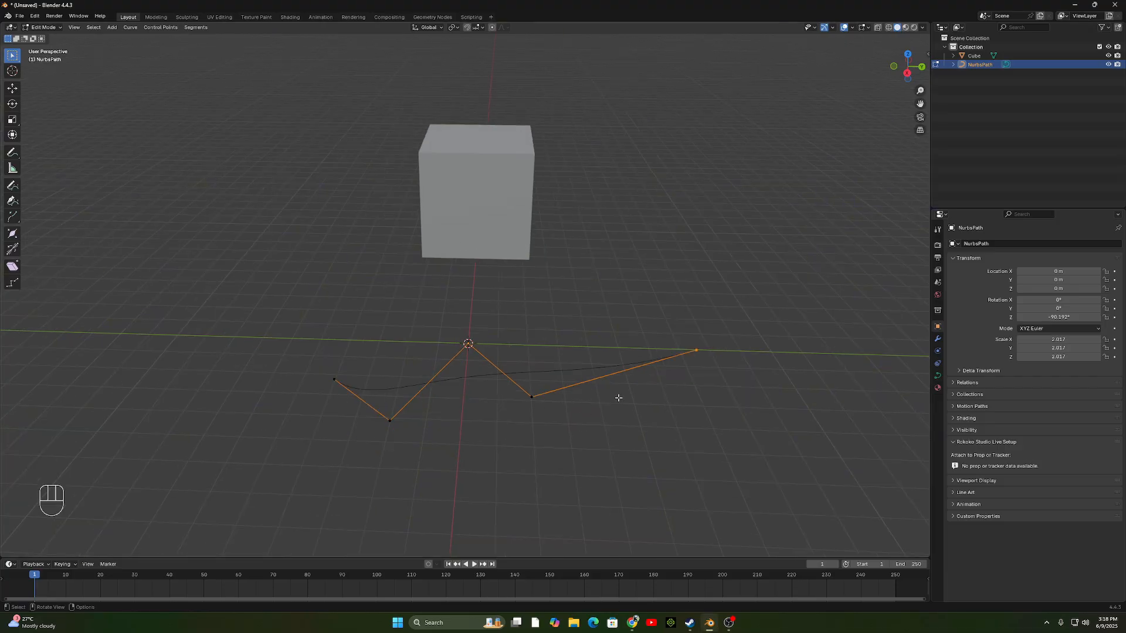
{"action": "key", "text": "Tab"}
{"action": "middle_click_drag", "start_coordinate": [623, 395], "coordinate": [602, 382]}
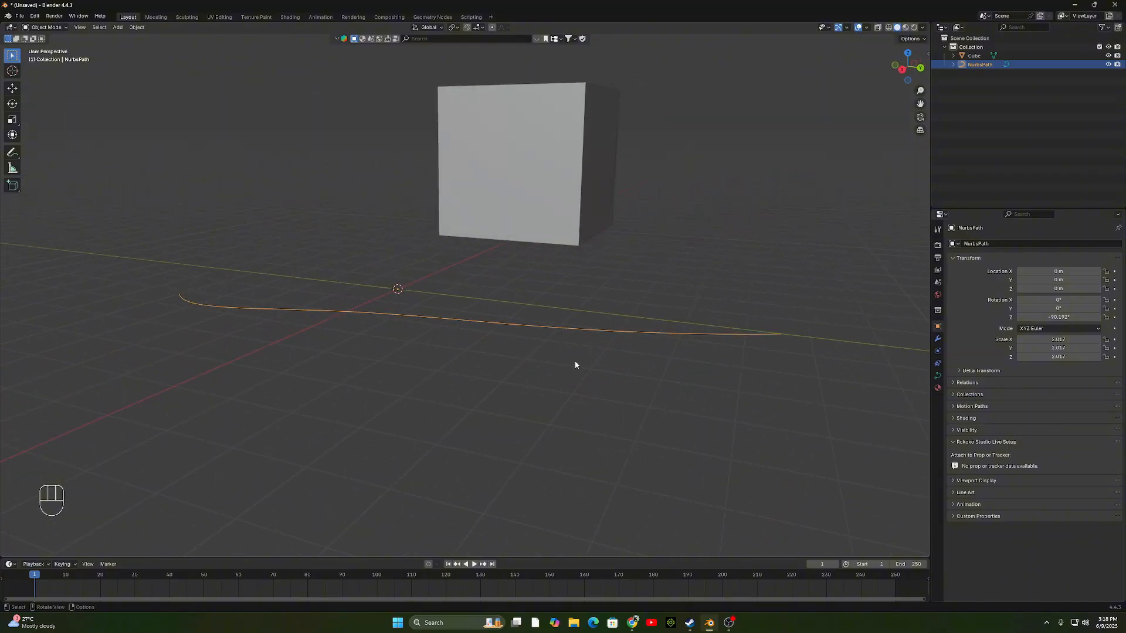
{"action": "middle_click_drag", "start_coordinate": [582, 317], "coordinate": [698, 175]}
{"action": "left_click", "coordinate": [697, 174]}
{"action": "middle_click_drag", "start_coordinate": [769, 221], "coordinate": [432, 329], "text": "shift"}
{"action": "key", "text": "Tab"}
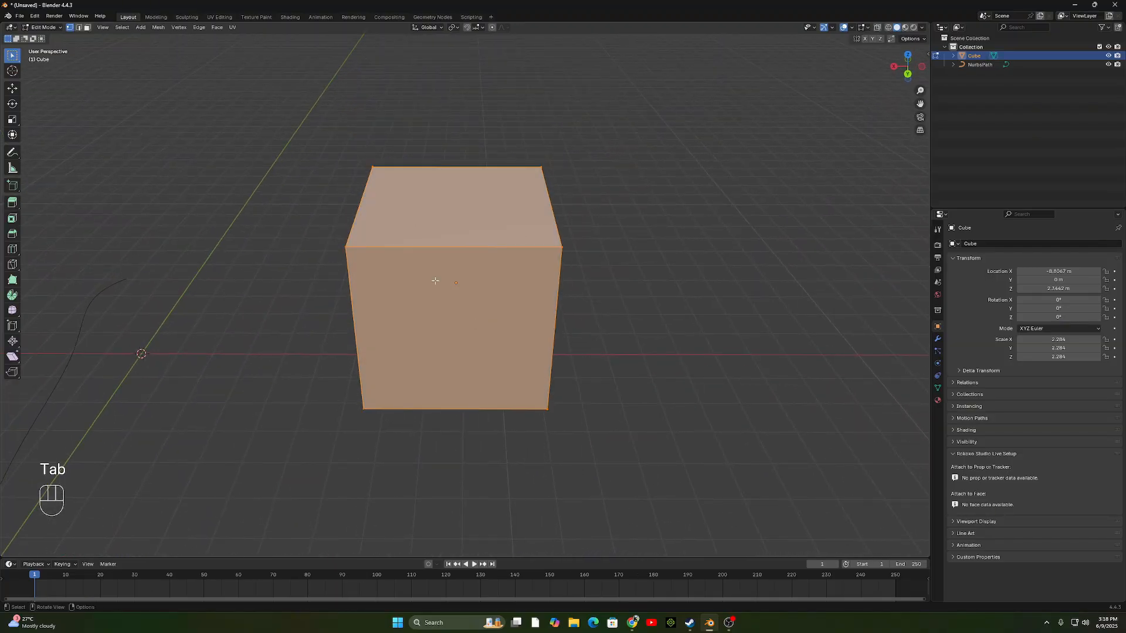
Try moving one top corner vertex of the cube freely, and undo the move.
{"action": "middle_click_drag", "start_coordinate": [435, 281], "coordinate": [490, 287]}
{"action": "left_click", "coordinate": [390, 296]}
{"action": "key", "text": "g"}
{"action": "left_click", "coordinate": [565, 288]}
{"action": "key", "text": "ctrl+z"}
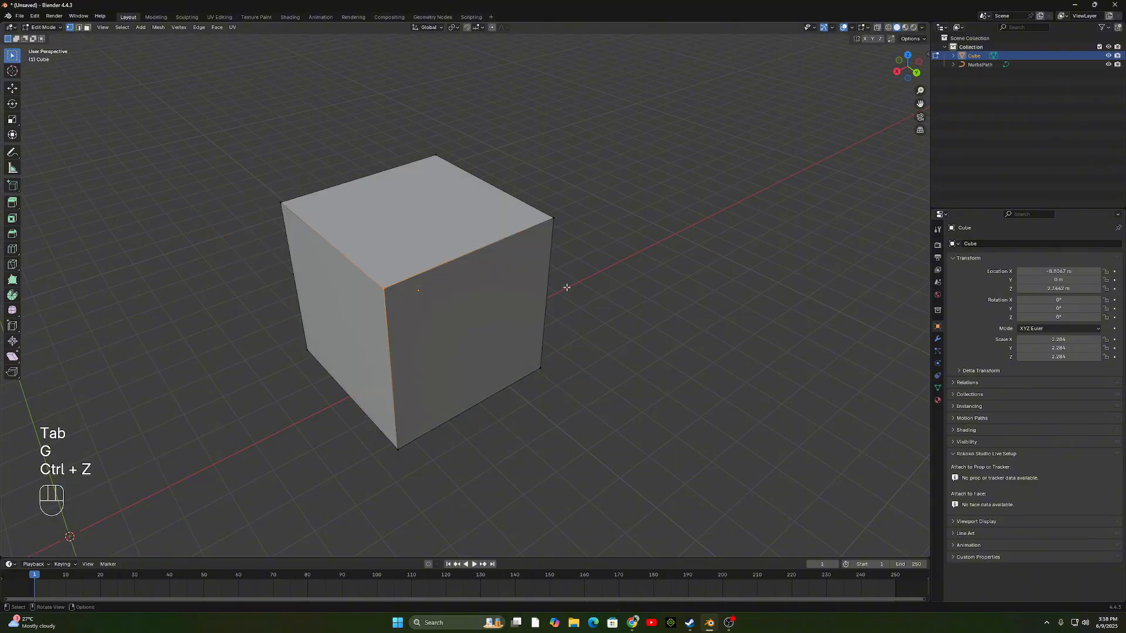
Return to Object Mode and move the whole path along X to about -1.7 m.
{"action": "scroll", "coordinate": [423, 364], "scroll_direction": "down", "scroll_amount": 5}
{"action": "key", "text": "Tab"}
{"action": "middle_click_drag", "start_coordinate": [363, 420], "coordinate": [476, 379], "text": "shift"}
{"action": "left_click", "coordinate": [487, 367]}
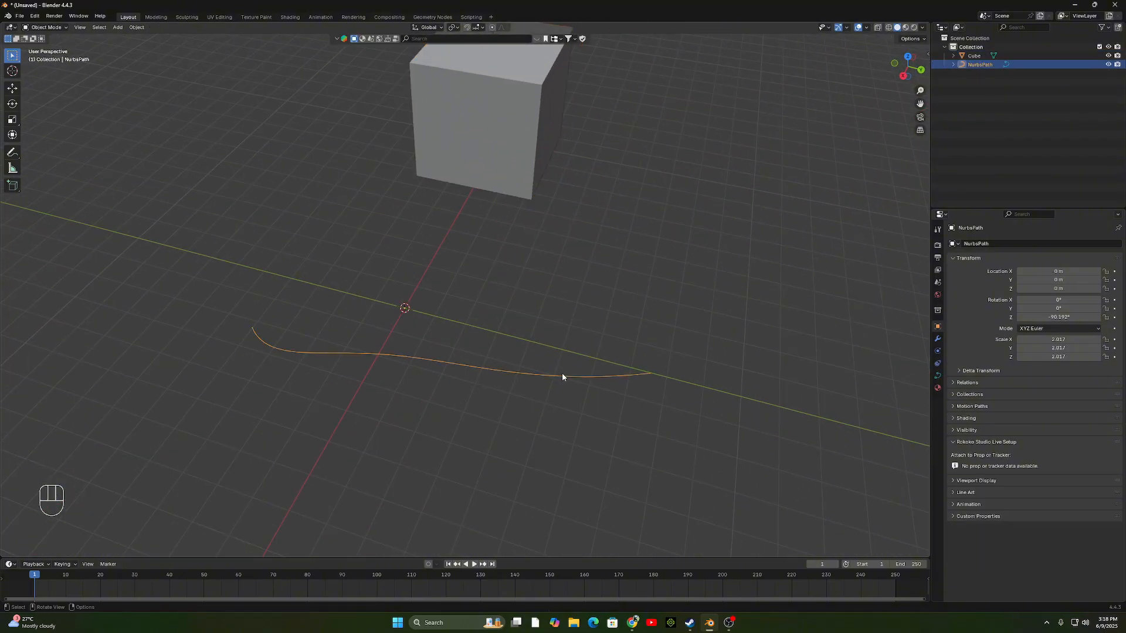
{"action": "key", "text": "g"}
{"action": "key", "text": "y"}
{"action": "key", "text": "x"}
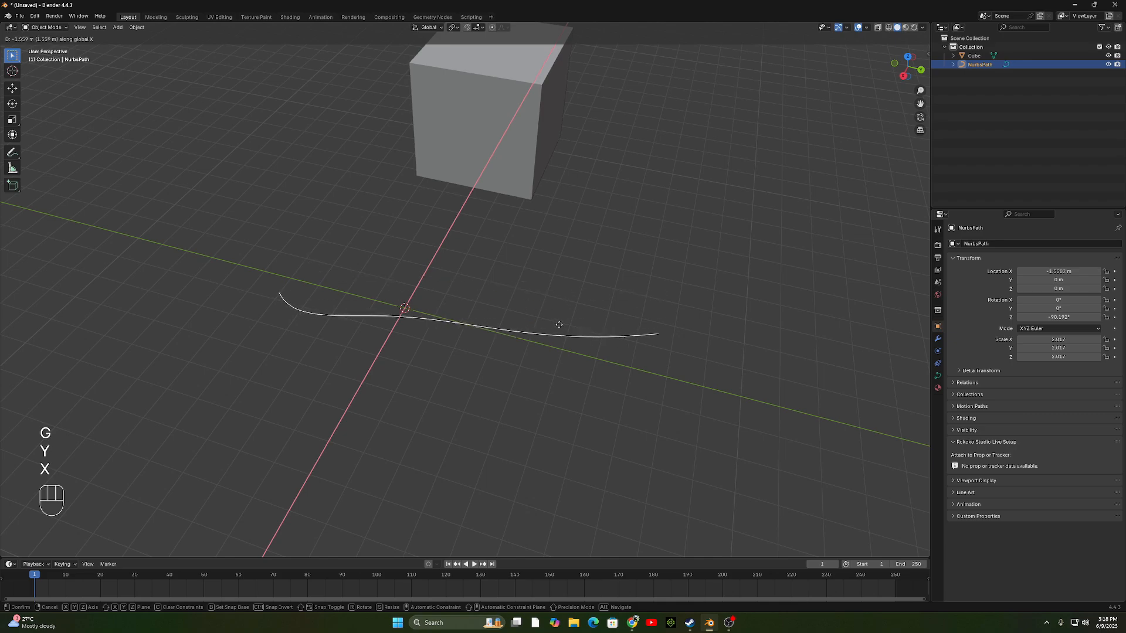
{"action": "left_click", "coordinate": [558, 365]}
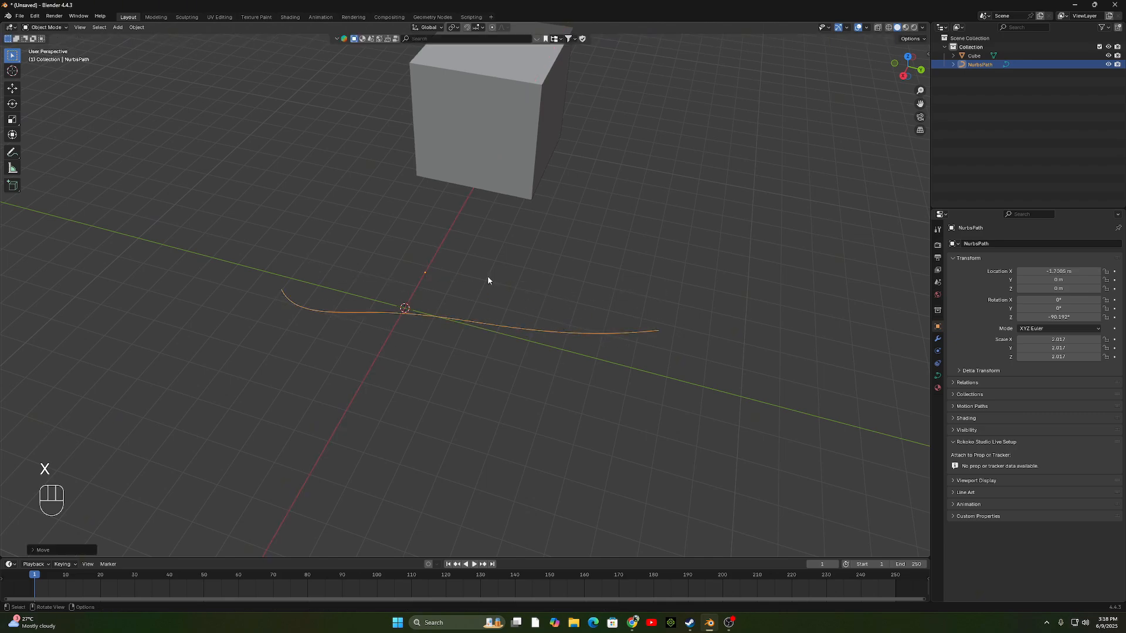
Try rotating the whole path freely, and undo the rotation.
{"action": "key", "text": "r"}
{"action": "left_click", "coordinate": [603, 279]}
{"action": "key", "text": "ctrl+z"}
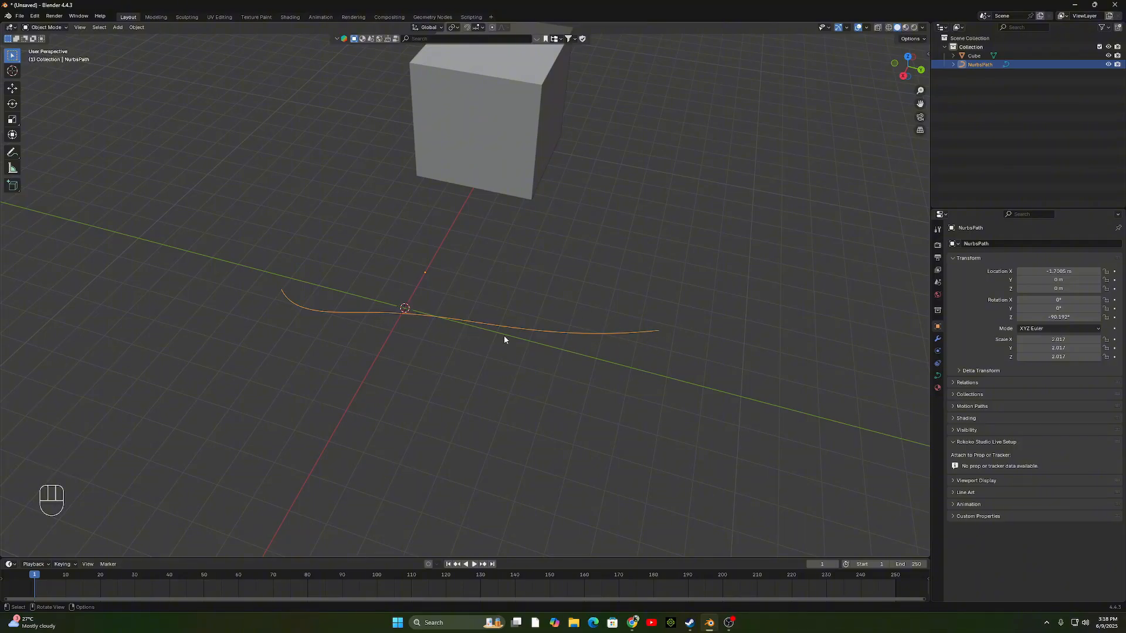
Delete the path curve from the scene.
{"action": "middle_click_drag", "start_coordinate": [497, 322], "coordinate": [435, 322]}
{"action": "scroll", "coordinate": [434, 322], "scroll_direction": "down", "scroll_amount": 3}
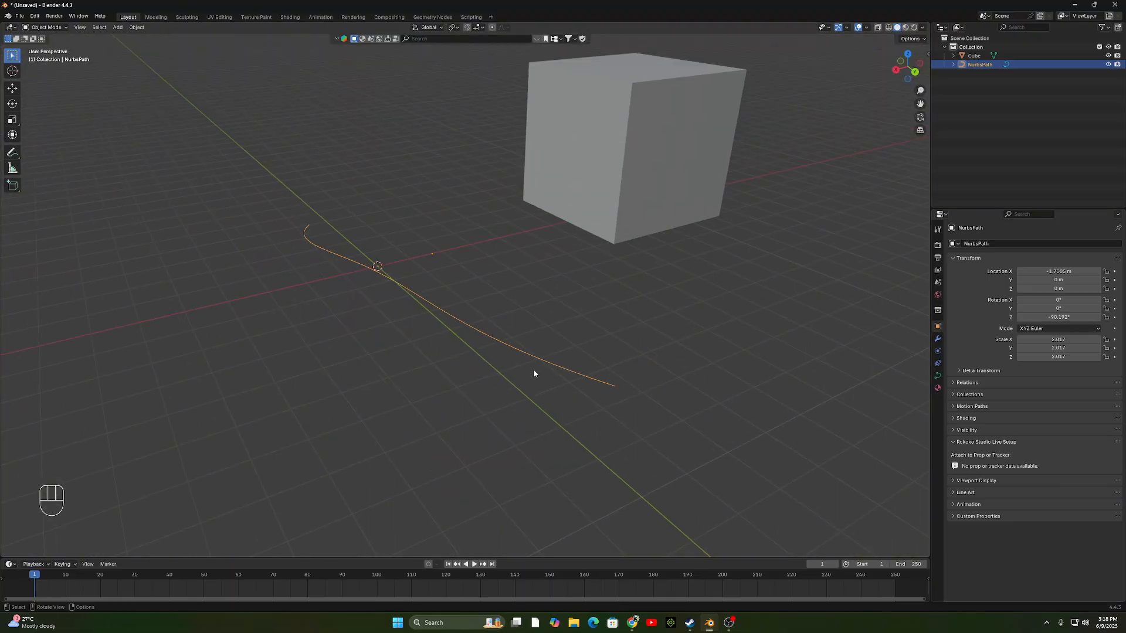
{"action": "middle_click_drag", "start_coordinate": [583, 332], "coordinate": [531, 354]}
{"action": "key", "text": "Delete"}
Move the cube along X to about 0.62 m, close to the world origin.
{"action": "left_click", "coordinate": [498, 201]}
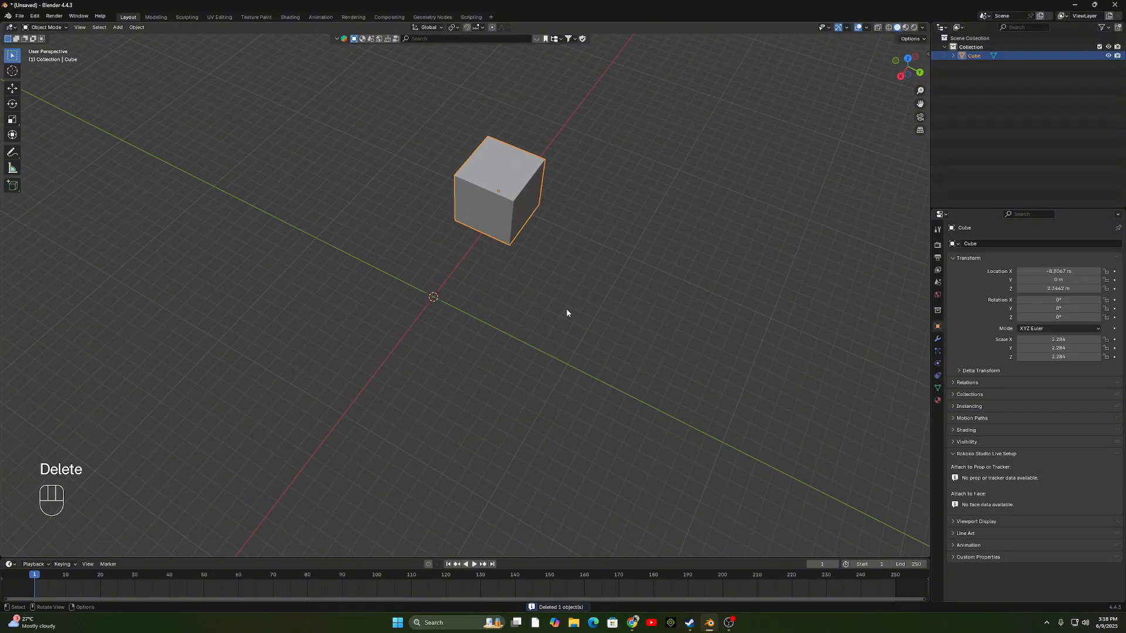
{"action": "key", "text": "g"}
{"action": "key", "text": "y"}
{"action": "key", "text": "x"}
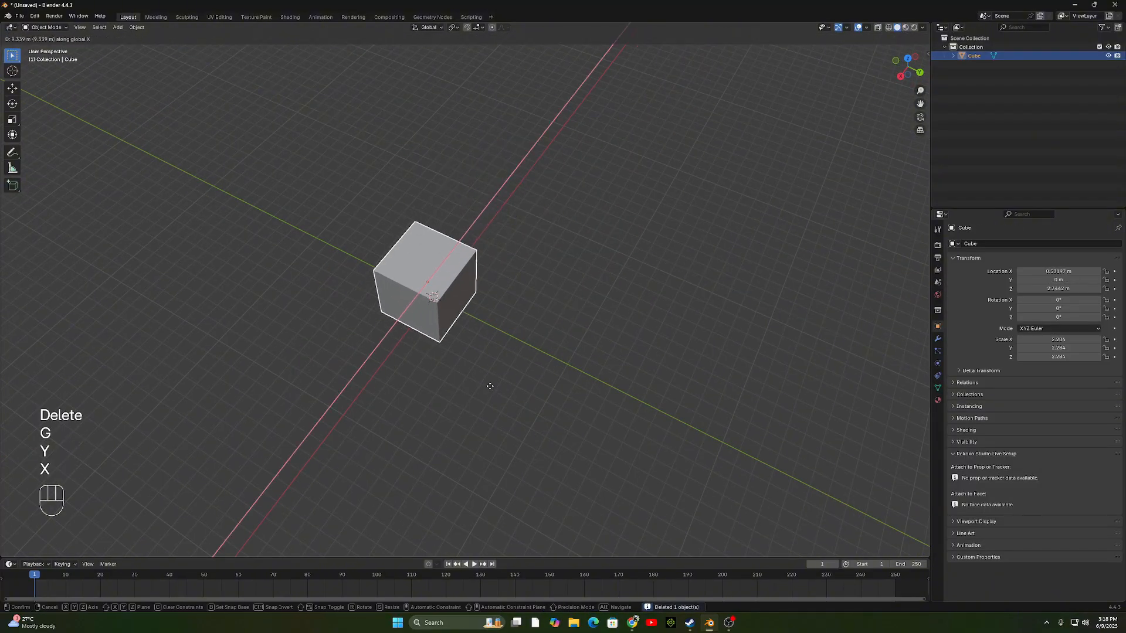
{"action": "left_click", "coordinate": [587, 507]}
Switch to the course outline in Google Docs and review the Modifiers and Edit Mode tools items under Modeling Fundamentals.
{"action": "left_click", "coordinate": [632, 622]}
{"action": "left_click", "coordinate": [67, 9]}
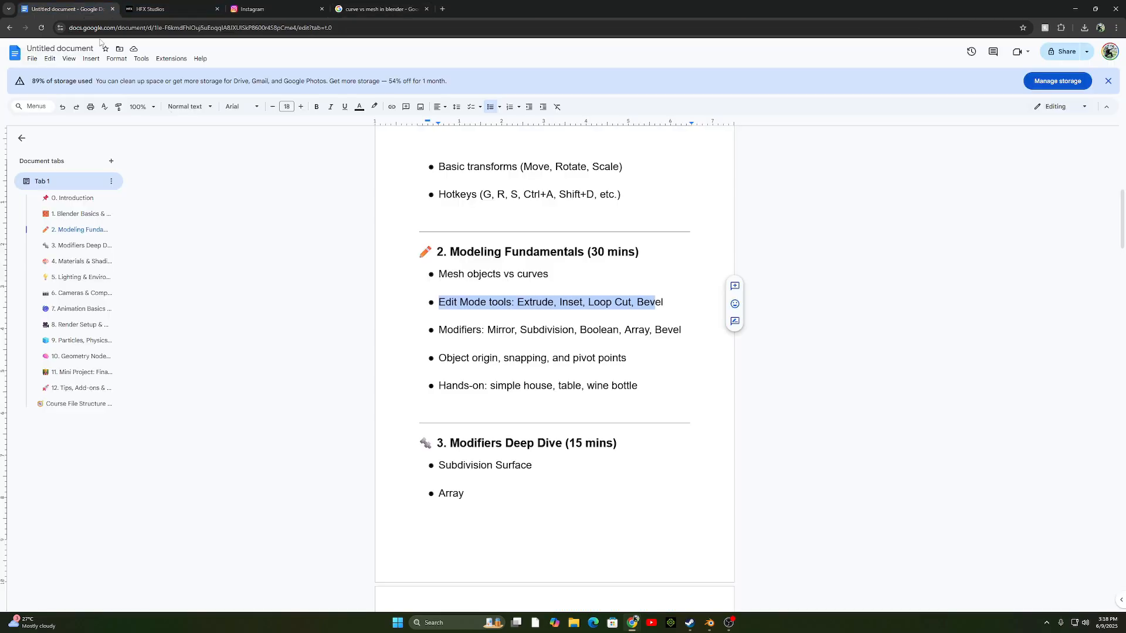
{"action": "left_click", "coordinate": [488, 328]}
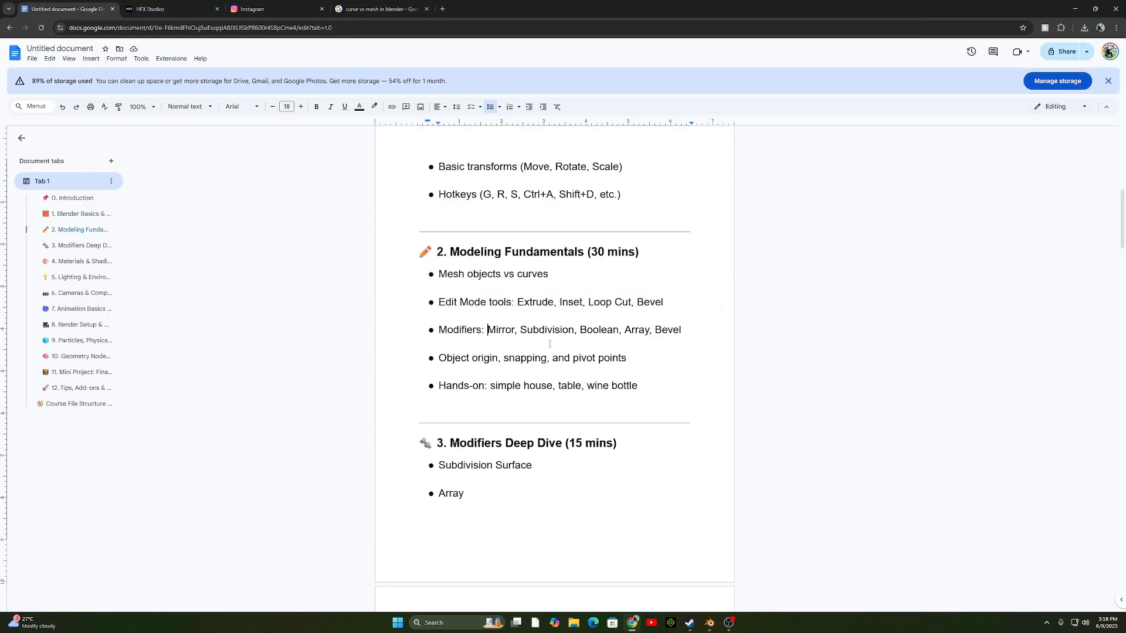
{"action": "left_click_drag", "start_coordinate": [522, 329], "coordinate": [680, 327]}
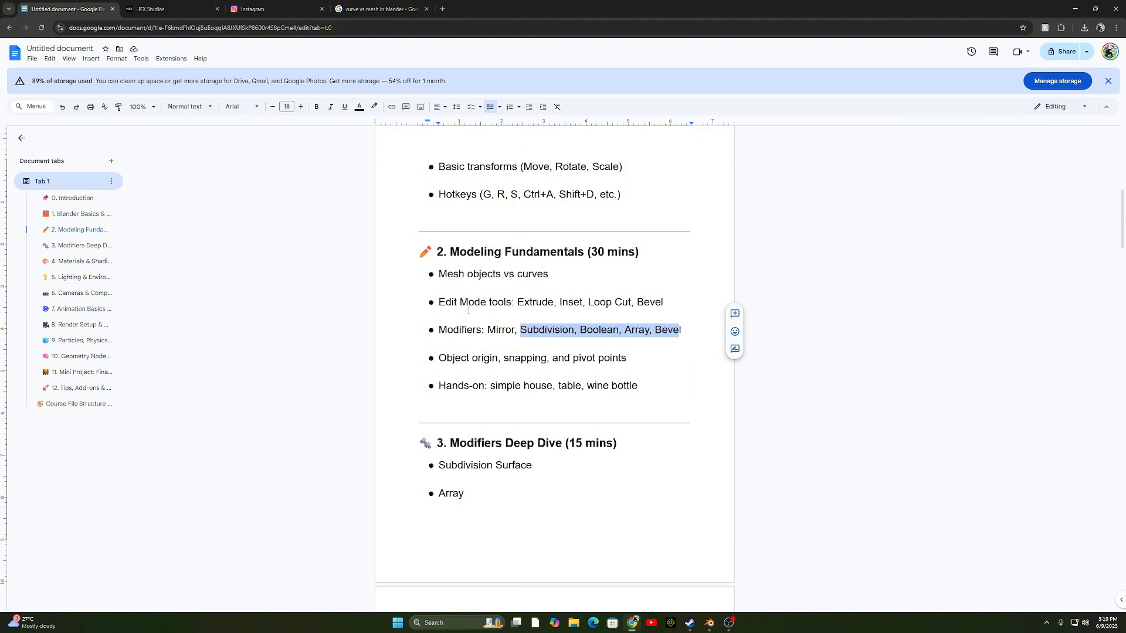
{"action": "left_click_drag", "start_coordinate": [517, 301], "coordinate": [645, 302]}
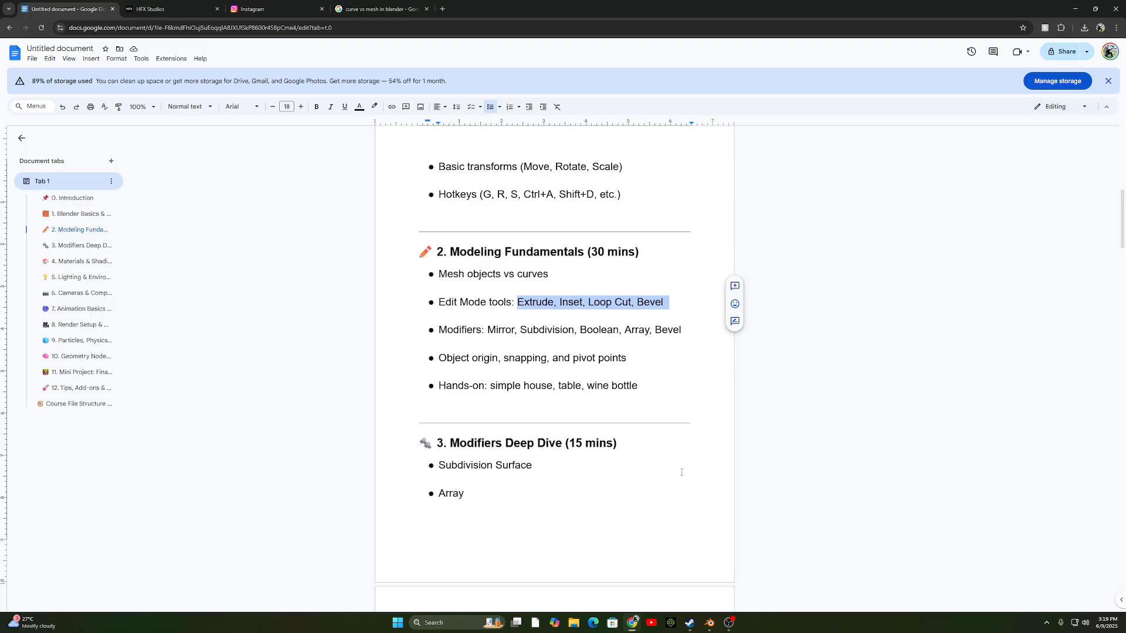
Switch to Blender and put the cube in Edit Mode.
{"action": "left_click", "coordinate": [709, 623]}
{"action": "middle_click_drag", "start_coordinate": [462, 293], "coordinate": [627, 331]}
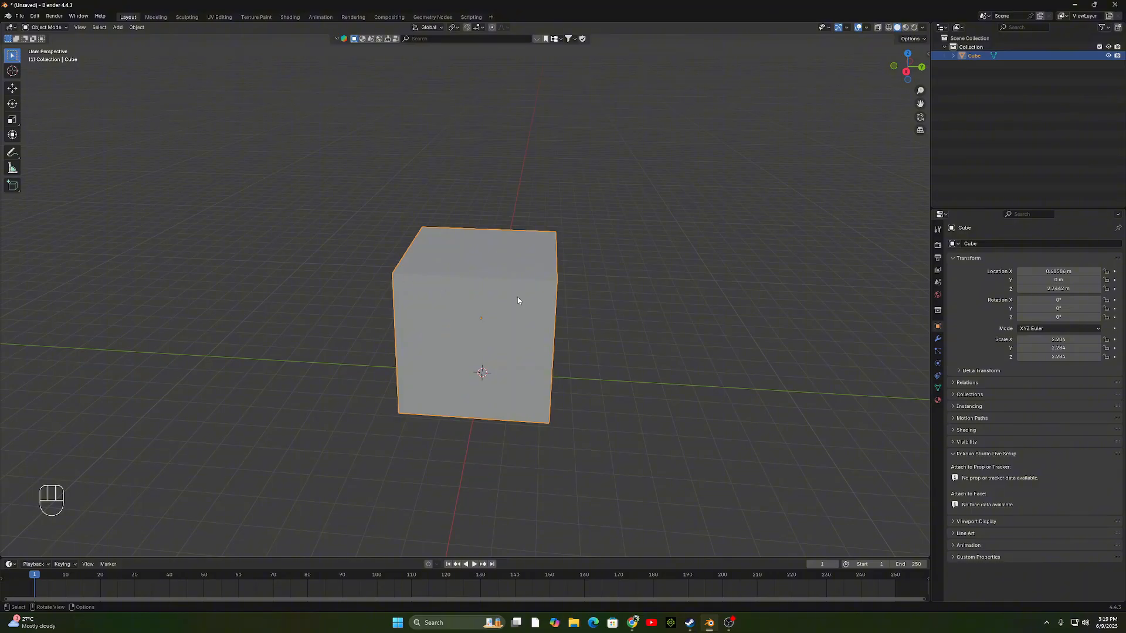
{"action": "middle_click_drag", "start_coordinate": [518, 300], "coordinate": [548, 293]}
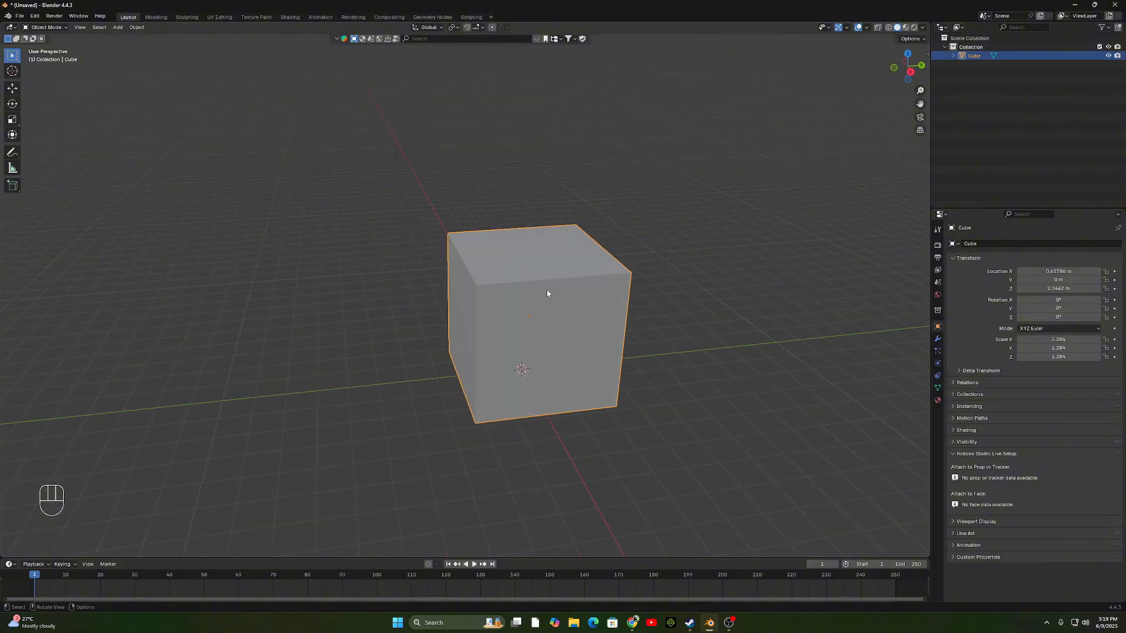
{"action": "left_click", "coordinate": [46, 27]}
{"action": "left_click", "coordinate": [46, 48]}
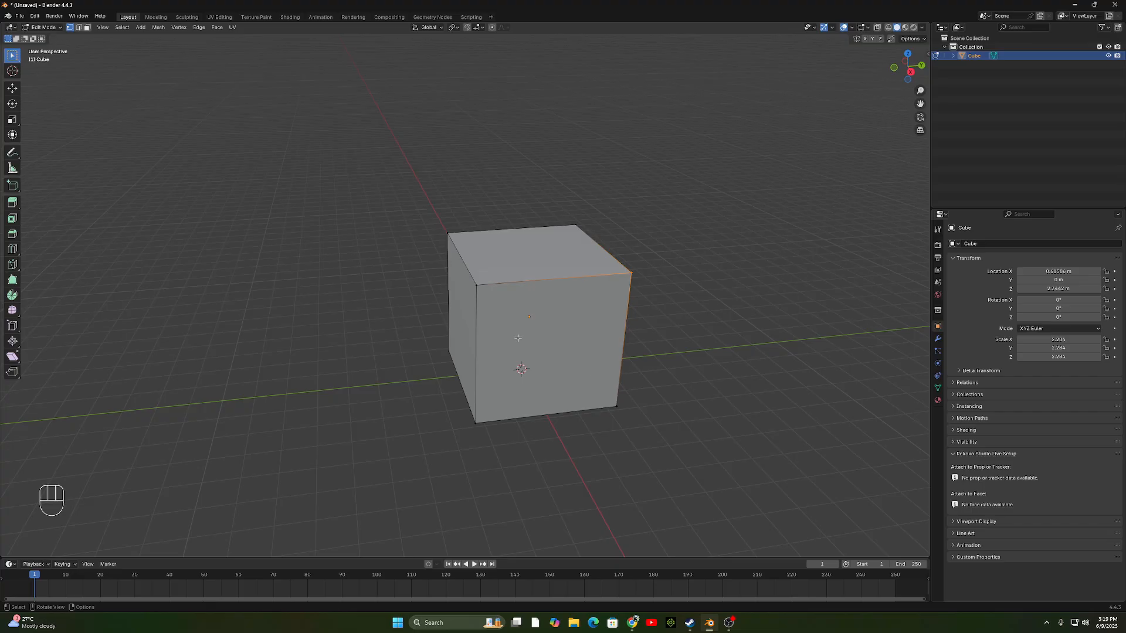
Try tapering the cube by selecting its four top vertices and scaling them down to about 0.29, and undo the changes.
{"action": "middle_click_drag", "start_coordinate": [585, 328], "coordinate": [556, 341]}
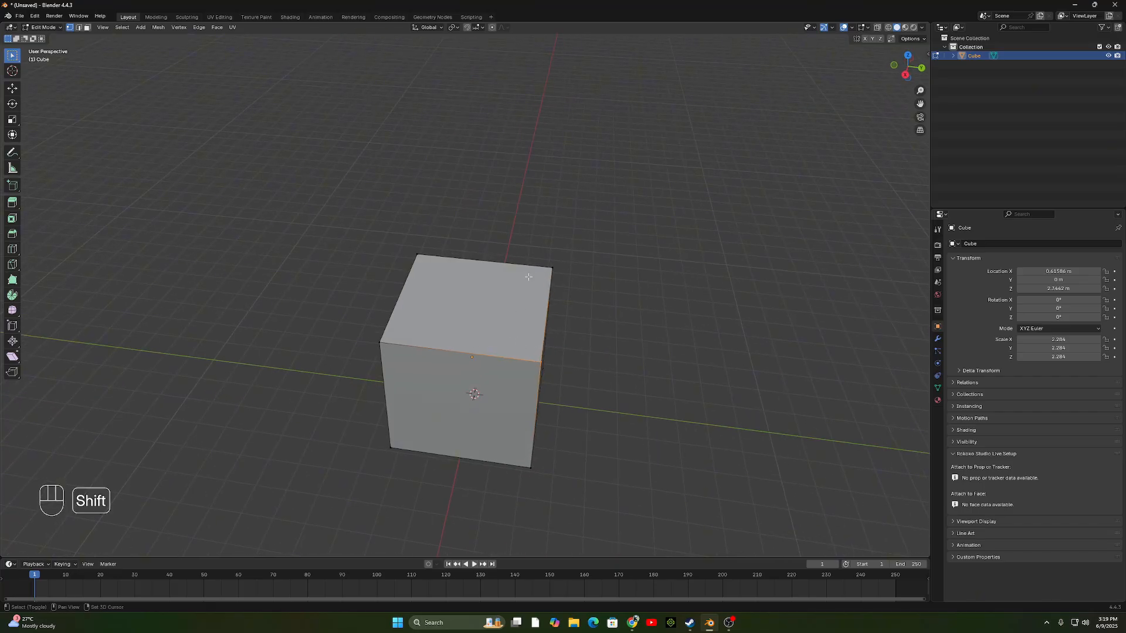
{"action": "left_click", "coordinate": [387, 311], "text": "shift"}
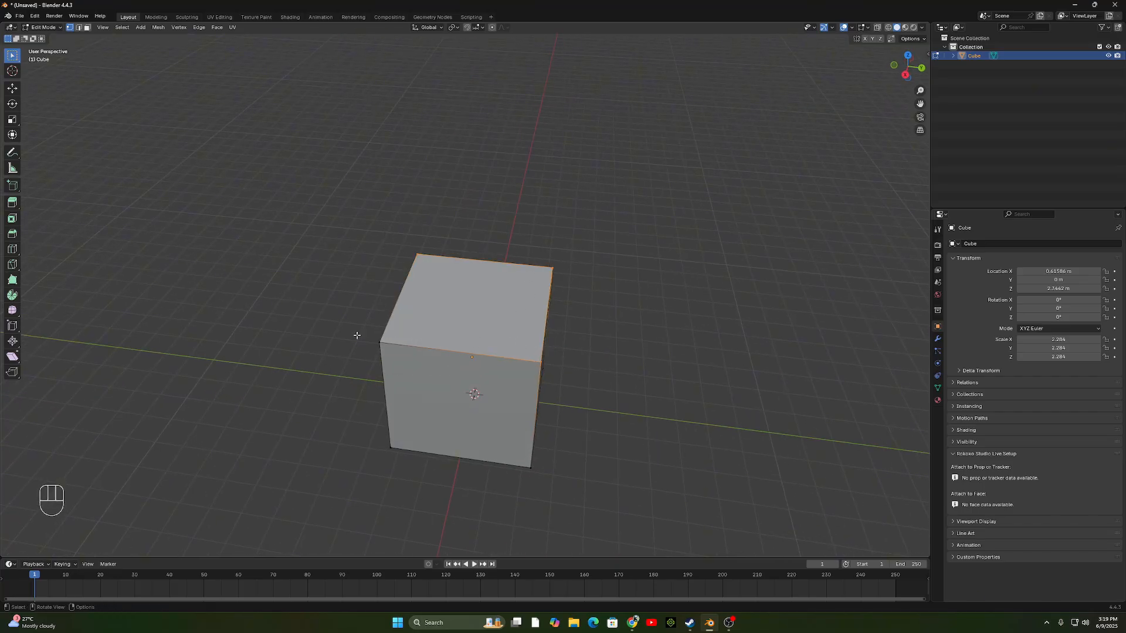
{"action": "key", "text": "s"}
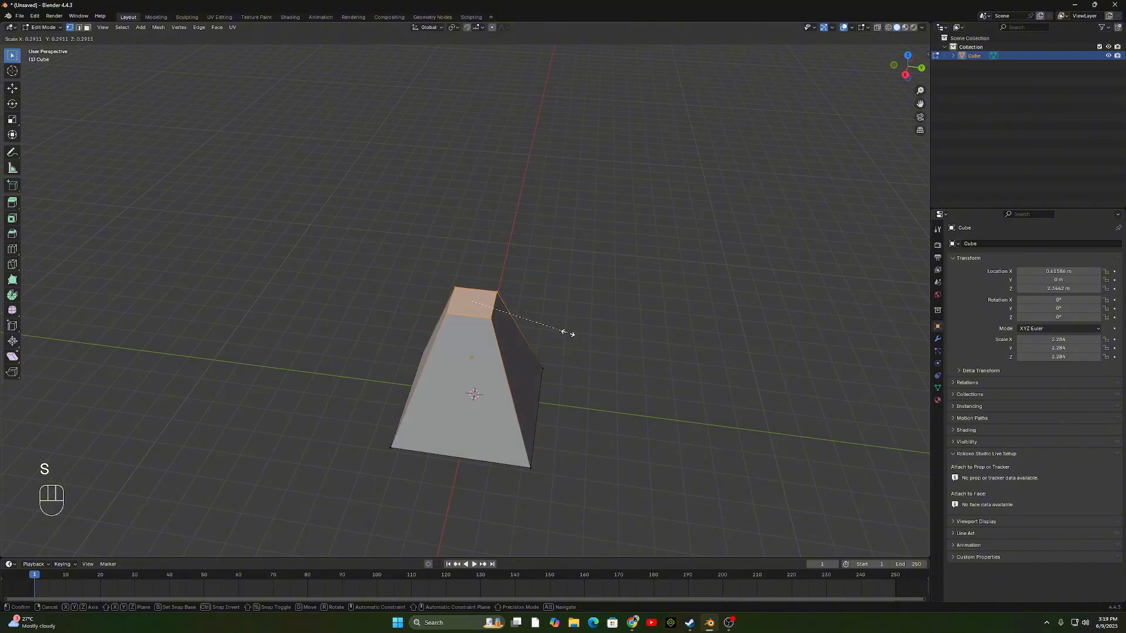
{"action": "left_click", "coordinate": [569, 333]}
{"action": "mouse_move", "coordinate": [538, 428]}
{"action": "left_mouse_down"}
{"action": "mouse_move", "coordinate": [546, 492]}
{"action": "mouse_move", "coordinate": [521, 435]}
{"action": "left_mouse_up"}
{"action": "left_click_drag", "start_coordinate": [556, 341], "coordinate": [592, 403]}
{"action": "key", "text": "ctrl+z"}
{"action": "key", "text": "ctrl+z"}
{"action": "key", "text": "ctrl+z"}
Reselect the cube's four top vertices and scale them down to a small top face.
{"action": "middle_click_drag", "start_coordinate": [583, 369], "coordinate": [560, 381]}
{"action": "middle_click_drag", "start_coordinate": [770, 300], "coordinate": [747, 315]}
{"action": "left_click_drag", "start_coordinate": [378, 276], "coordinate": [460, 327], "text": "shift"}
{"action": "key", "text": "s"}
{"action": "left_click", "coordinate": [516, 291]}
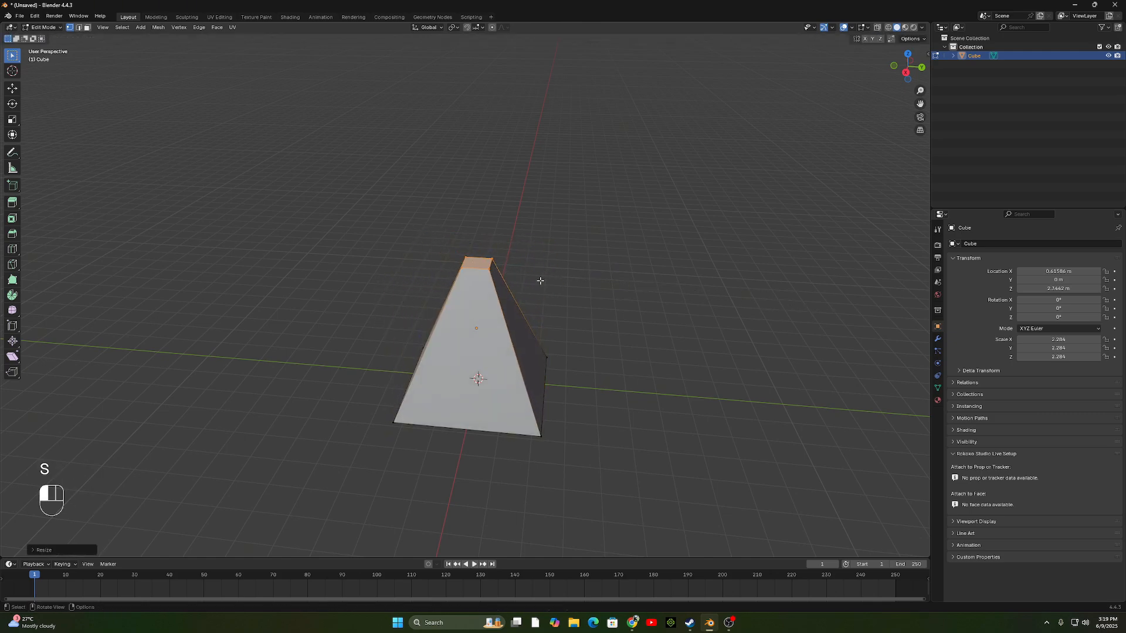
Select the cube's four bottom vertices and scale them up to widen the base into a pyramid-like shape.
{"action": "left_click_drag", "start_coordinate": [329, 336], "coordinate": [597, 473]}
{"action": "key", "text": "s"}
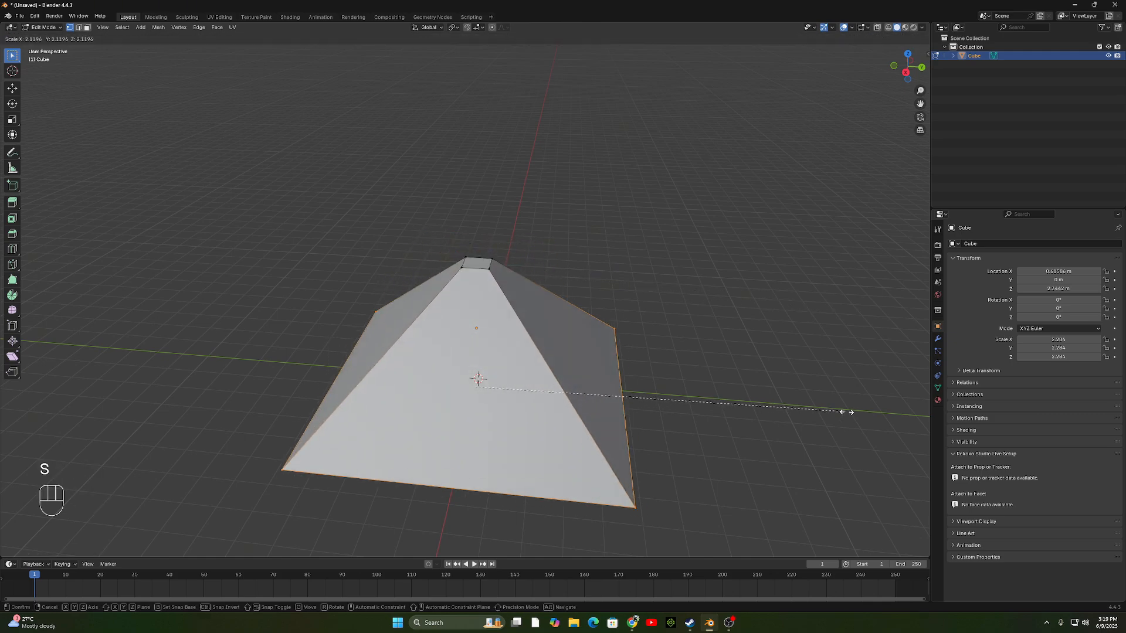
{"action": "left_click", "coordinate": [631, 434]}
Select the small top face's vertices and scale them up to widen the top of the shape.
{"action": "middle_click_drag", "start_coordinate": [631, 434], "coordinate": [451, 214]}
{"action": "left_click", "coordinate": [469, 232]}
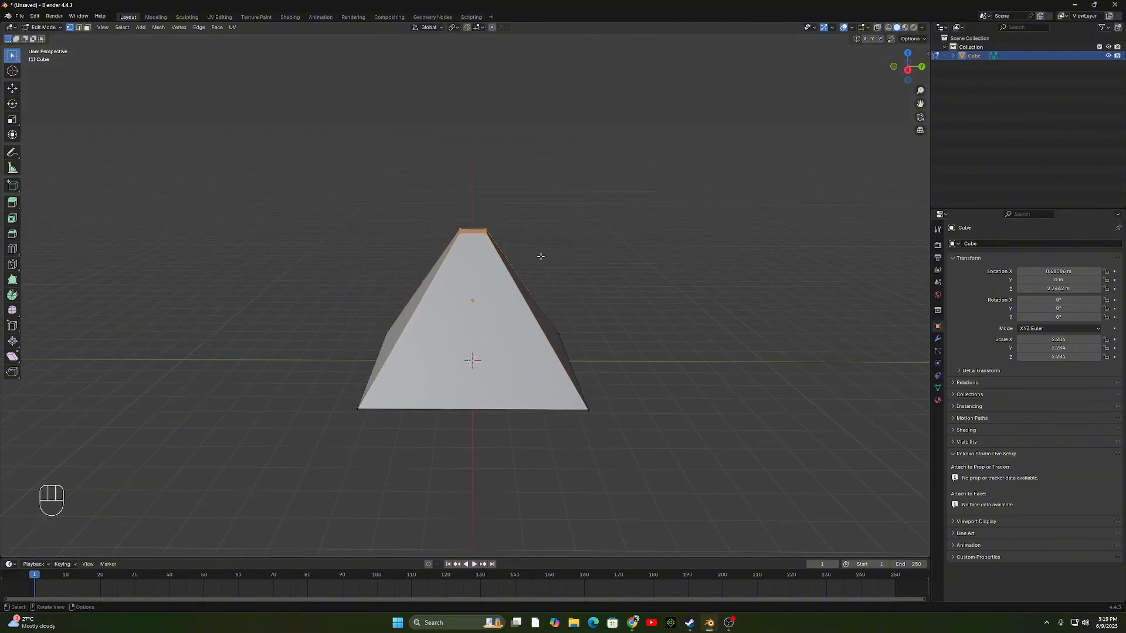
{"action": "key", "text": "s"}
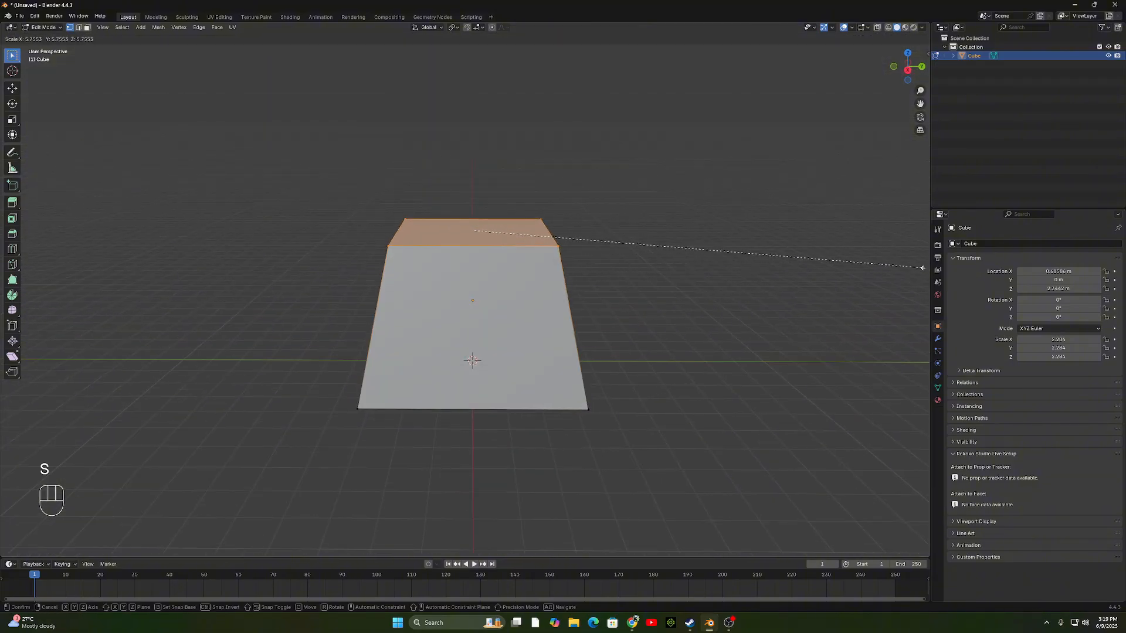
{"action": "left_click", "coordinate": [873, 267]}
Undo the scaling of the top and bottom vertices to restore the original cube shape.
{"action": "key", "text": "ctrl+z"}
{"action": "key", "text": "ctrl+z"}
{"action": "key", "text": "ctrl+z"}
{"action": "key", "text": "ctrl+z"}
{"action": "key", "text": "ctrl+z"}
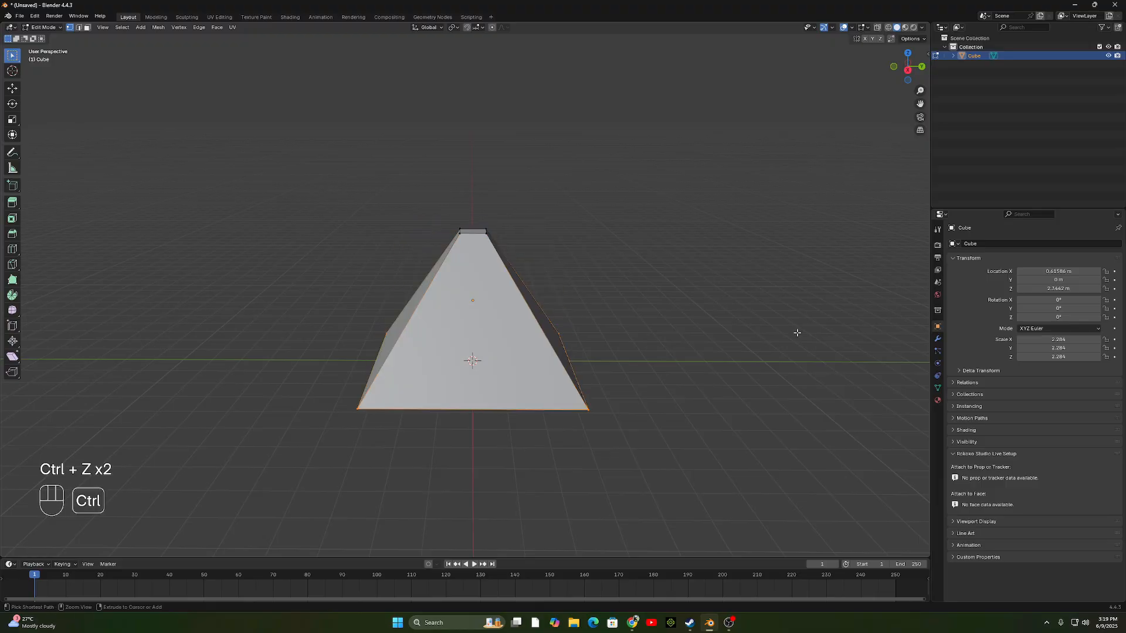
{"action": "middle_click_drag", "start_coordinate": [435, 216], "coordinate": [511, 75]}
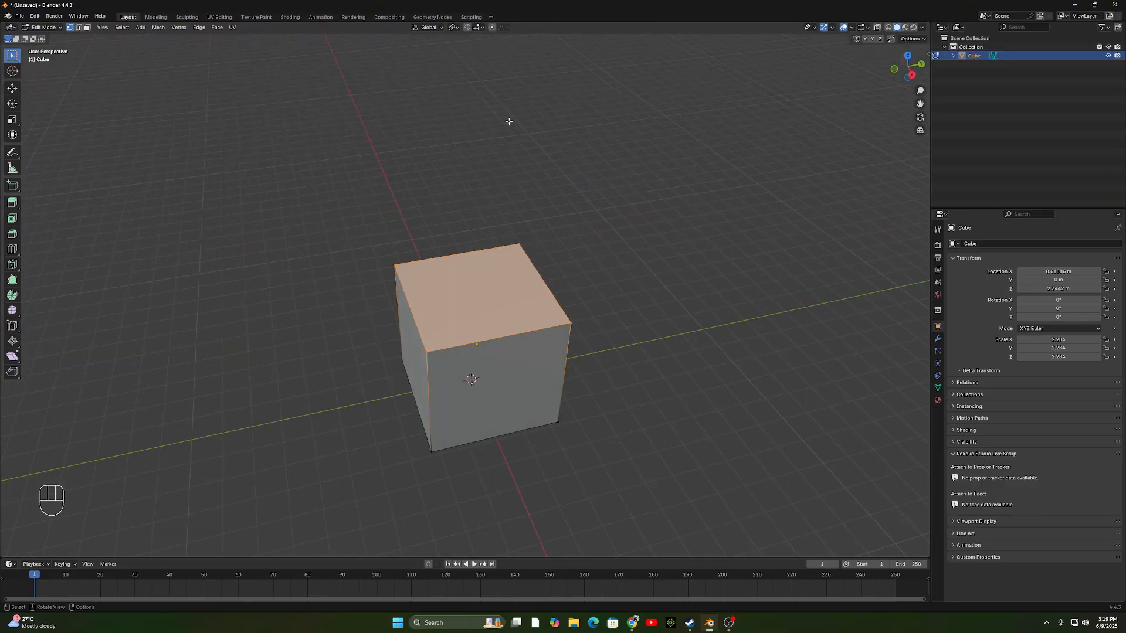
Return to Object Mode, scale the cube down to about 1.27 and lower it along Z to about 1.16 m.
{"action": "scroll", "coordinate": [578, 377], "scroll_direction": "down", "scroll_amount": 7}
{"action": "middle_click_drag", "start_coordinate": [578, 377], "coordinate": [518, 307]}
{"action": "key", "text": "Tab"}
{"action": "scroll", "coordinate": [504, 288], "scroll_direction": "up", "scroll_amount": 3}
{"action": "key", "text": "s"}
{"action": "left_click", "coordinate": [608, 335]}
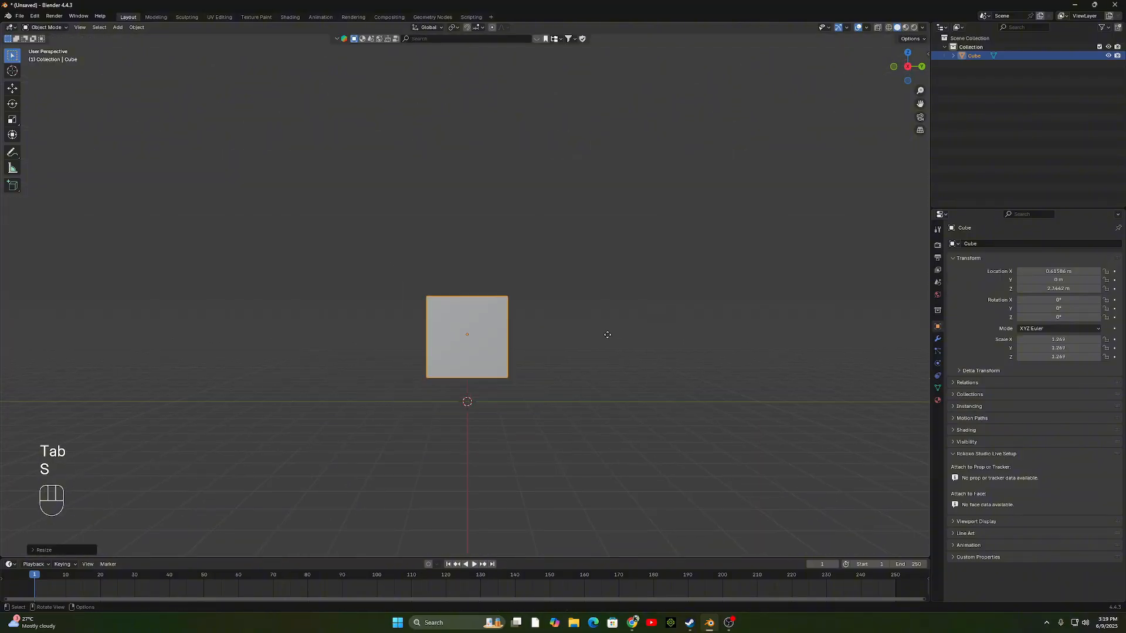
{"action": "key", "text": "g"}
{"action": "key", "text": "z"}
{"action": "left_click", "coordinate": [639, 168]}
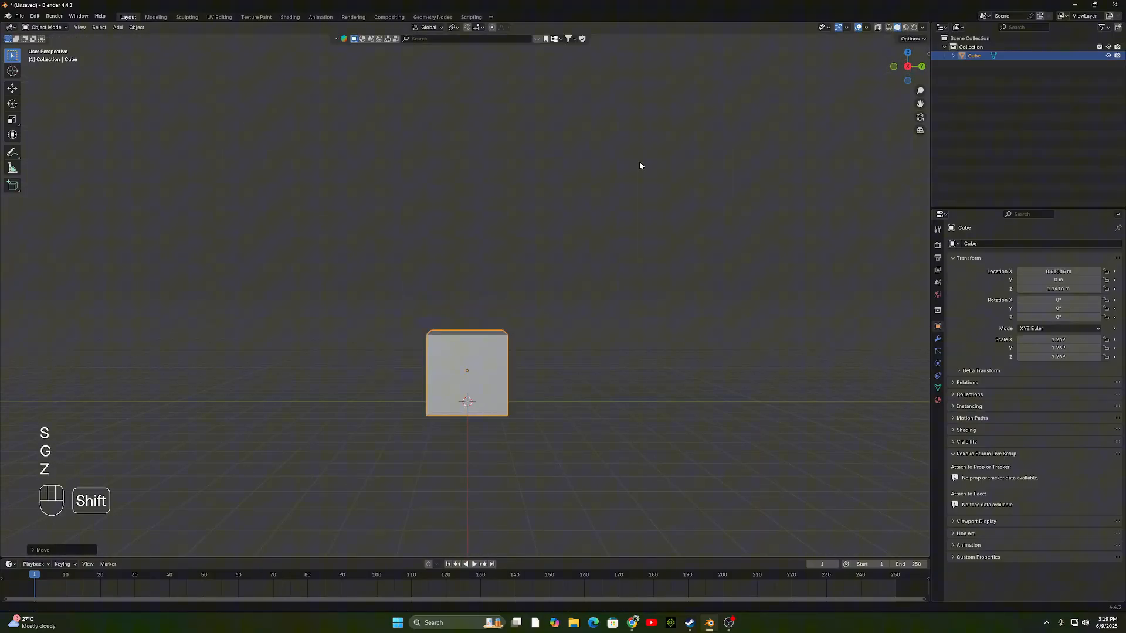
Enter Edit Mode on the cube, switch to face selection and select its top face.
{"action": "left_click", "coordinate": [907, 69]}
{"action": "scroll", "coordinate": [601, 292], "scroll_direction": "down", "scroll_amount": 4}
{"action": "middle_click_drag", "start_coordinate": [613, 300], "coordinate": [645, 340]}
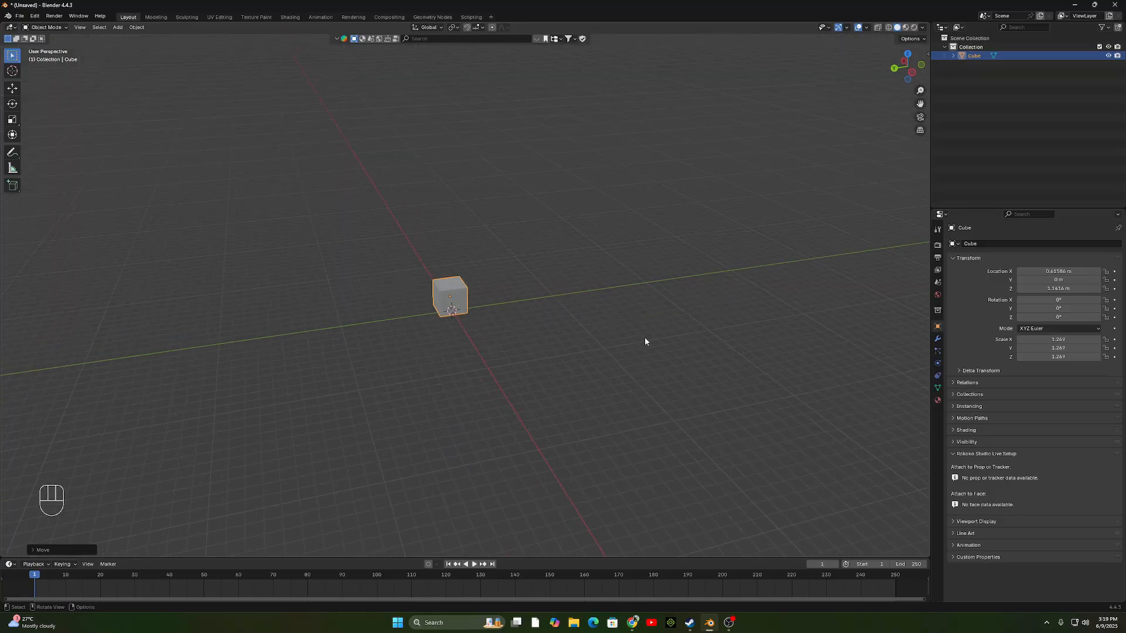
{"action": "scroll", "coordinate": [426, 279], "scroll_direction": "up", "scroll_amount": 3}
{"action": "middle_click_drag", "start_coordinate": [426, 279], "coordinate": [638, 407], "text": "shift"}
{"action": "scroll", "coordinate": [477, 326], "scroll_direction": "up", "scroll_amount": 1}
{"action": "scroll", "coordinate": [484, 403], "scroll_direction": "up", "scroll_amount": 2}
{"action": "left_click", "coordinate": [505, 329]}
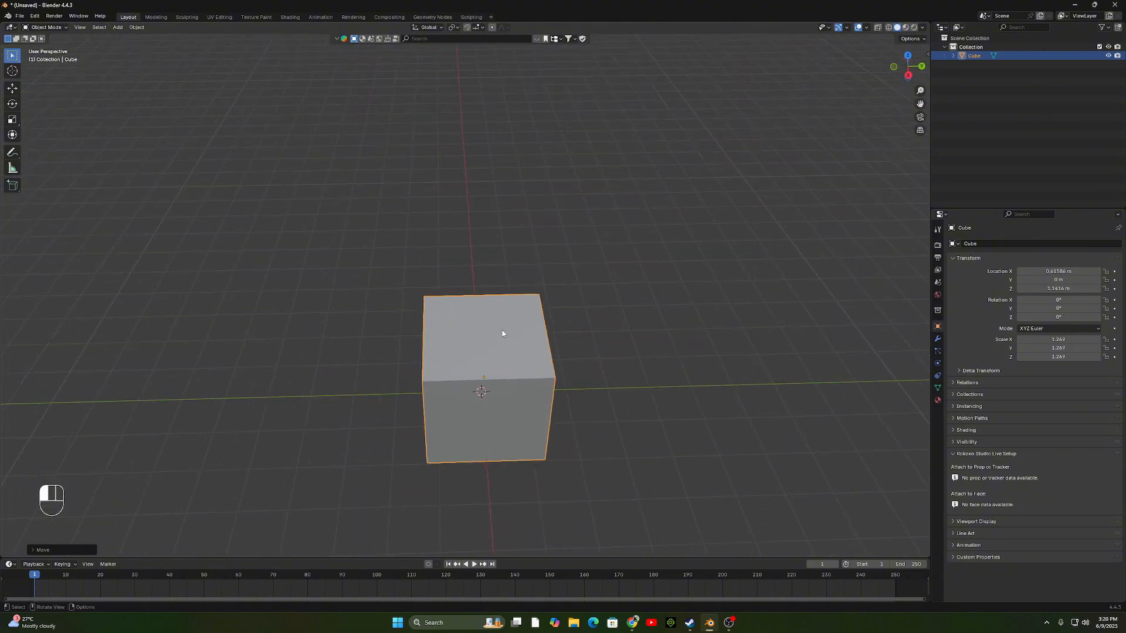
{"action": "key", "text": "Tab"}
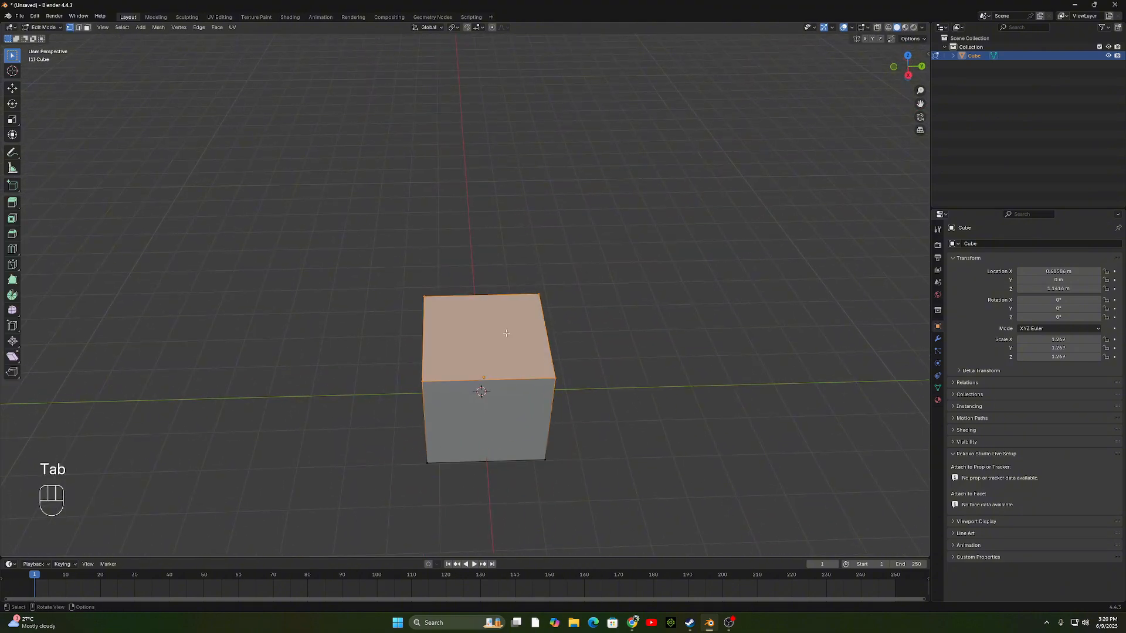
{"action": "left_click", "coordinate": [87, 27]}
{"action": "left_click", "coordinate": [496, 339]}
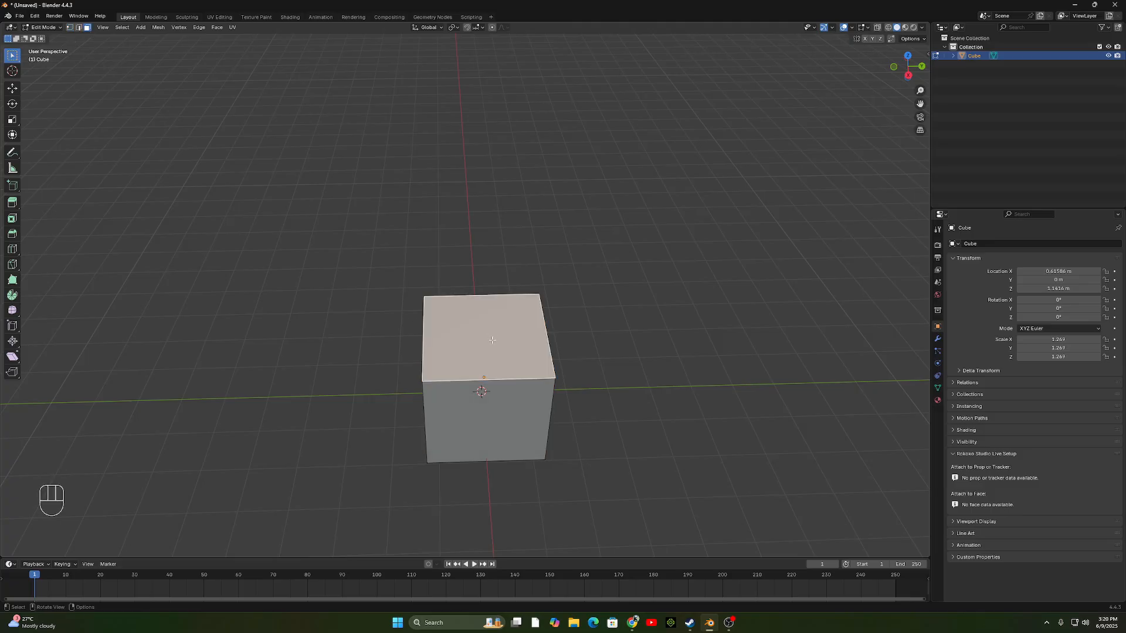
Try extruding the cube's top face sideways along the Y axis, and undo the extrusion.
{"action": "middle_click_drag", "start_coordinate": [559, 438], "coordinate": [572, 302]}
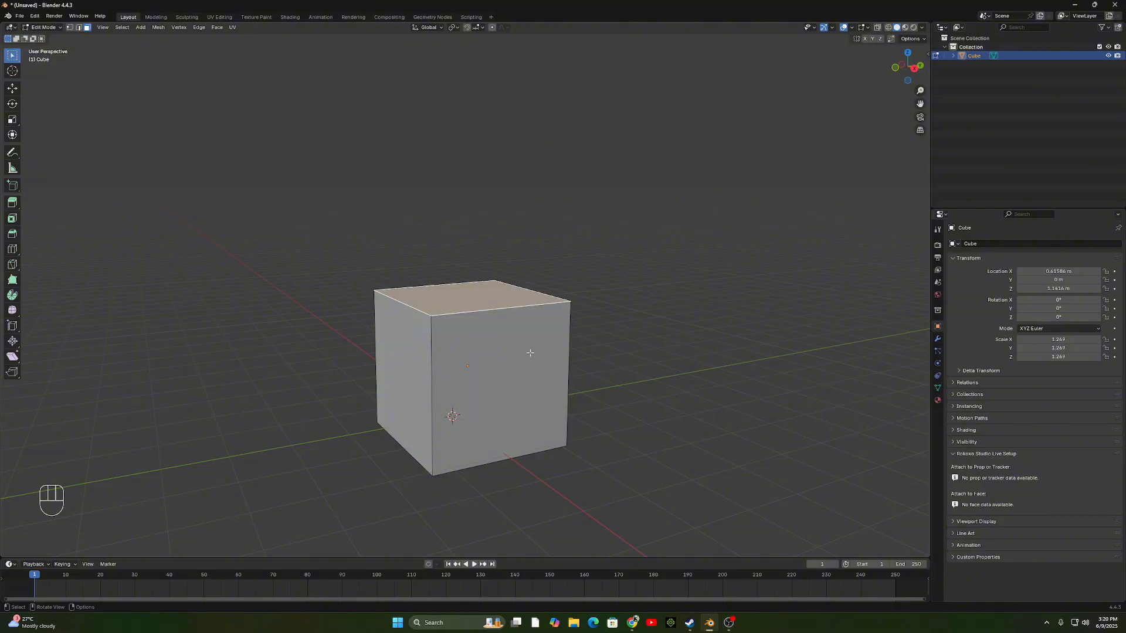
{"action": "key", "text": "e"}
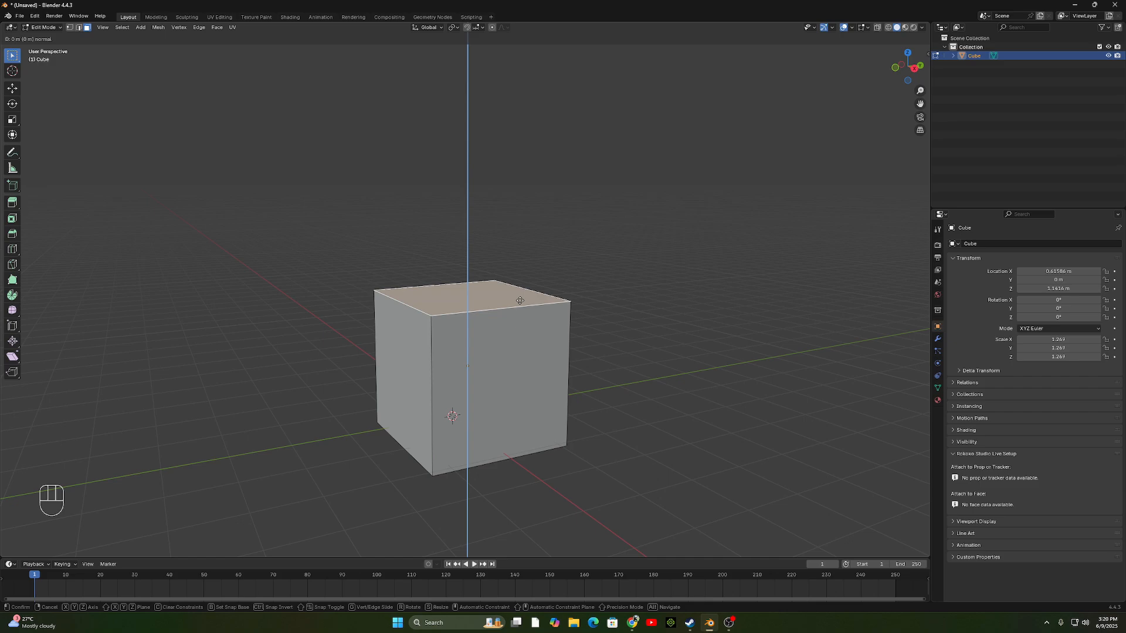
{"action": "key", "text": "y"}
{"action": "left_click", "coordinate": [593, 307]}
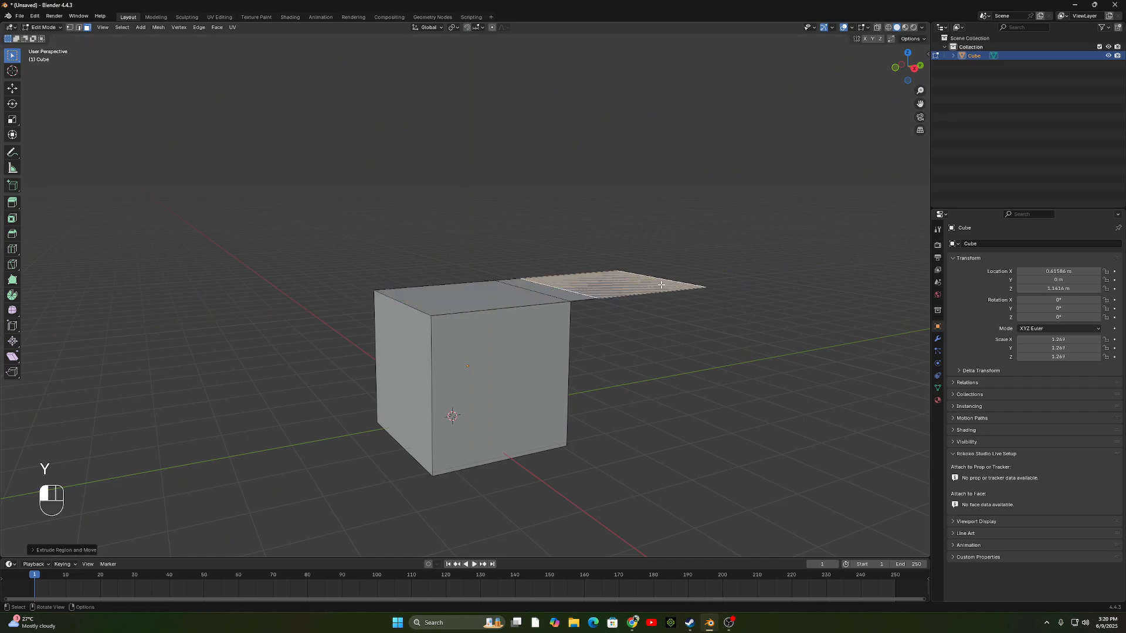
{"action": "key", "text": "ctrl+z"}
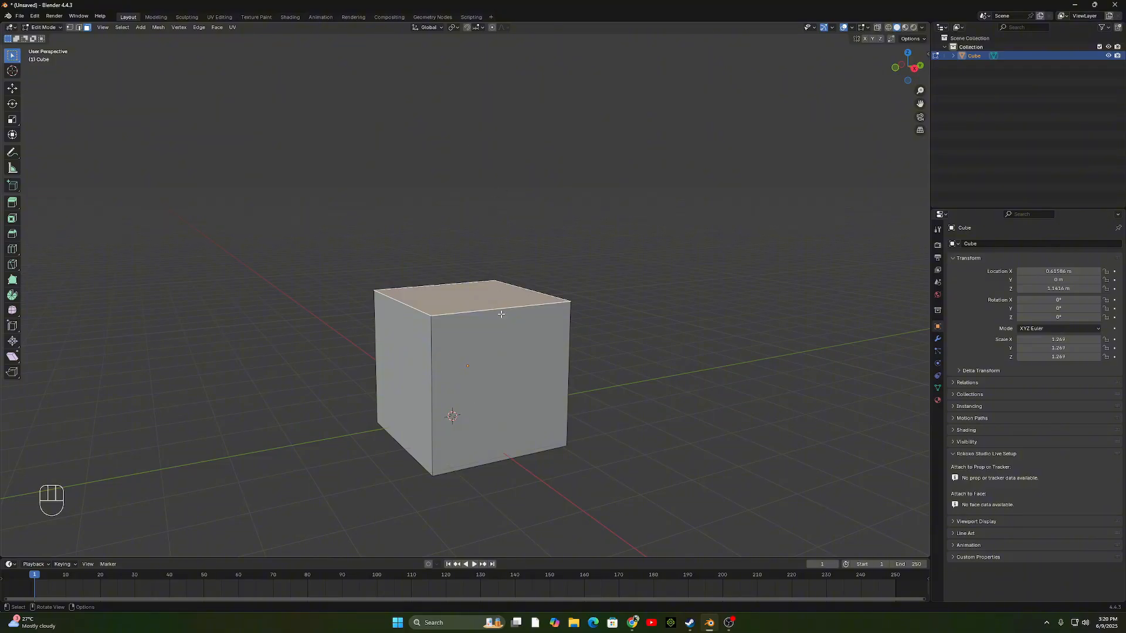
Extrude the cube's top face upward along the Z axis by about 2.2 m to add a second block.
{"action": "key", "text": "e"}
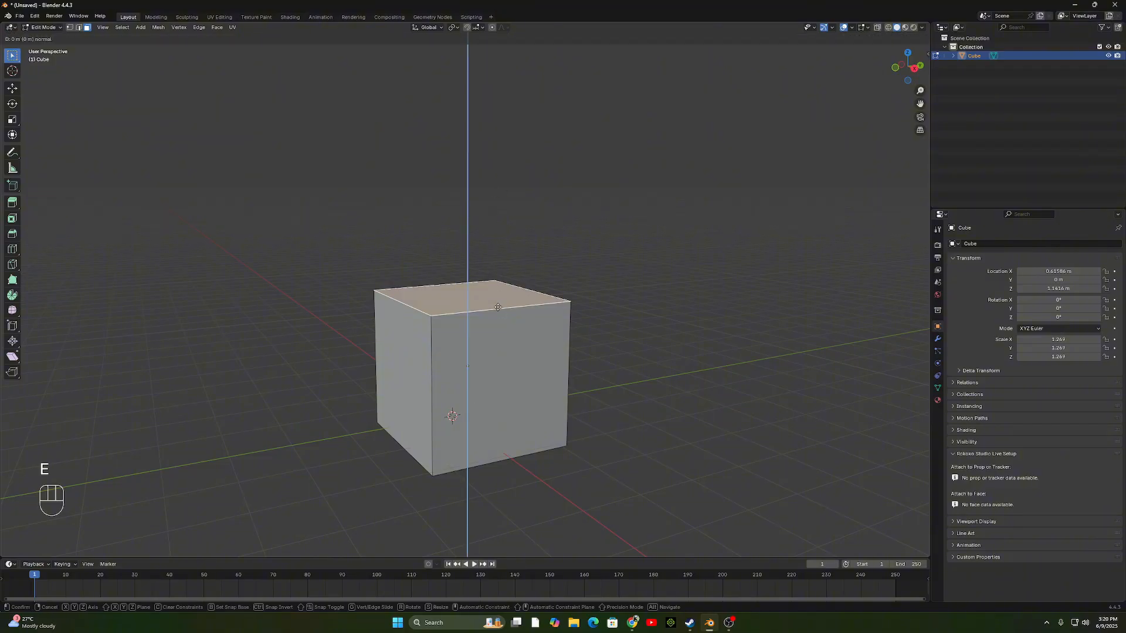
{"action": "key", "text": "z"}
{"action": "key", "text": "z"}
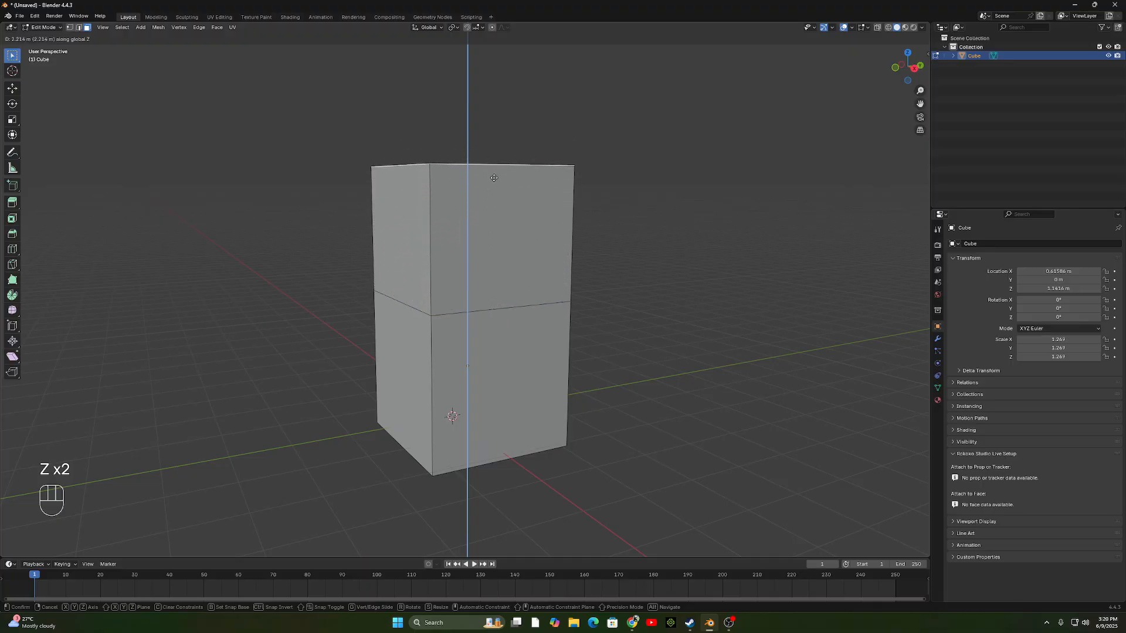
{"action": "left_click", "coordinate": [494, 178]}
Extrude the top face upward along Z twice more, stacking a third and a fourth block into a column.
{"action": "middle_click_drag", "start_coordinate": [530, 225], "coordinate": [558, 319]}
{"action": "key", "text": "e"}
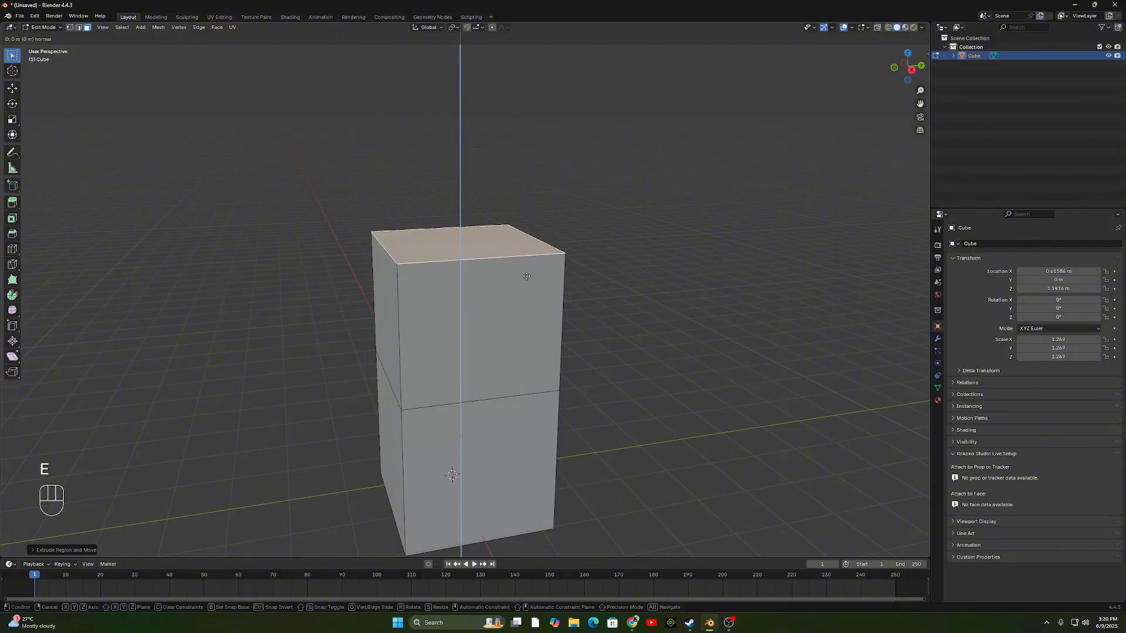
{"action": "key", "text": "z"}
{"action": "key", "text": "z"}
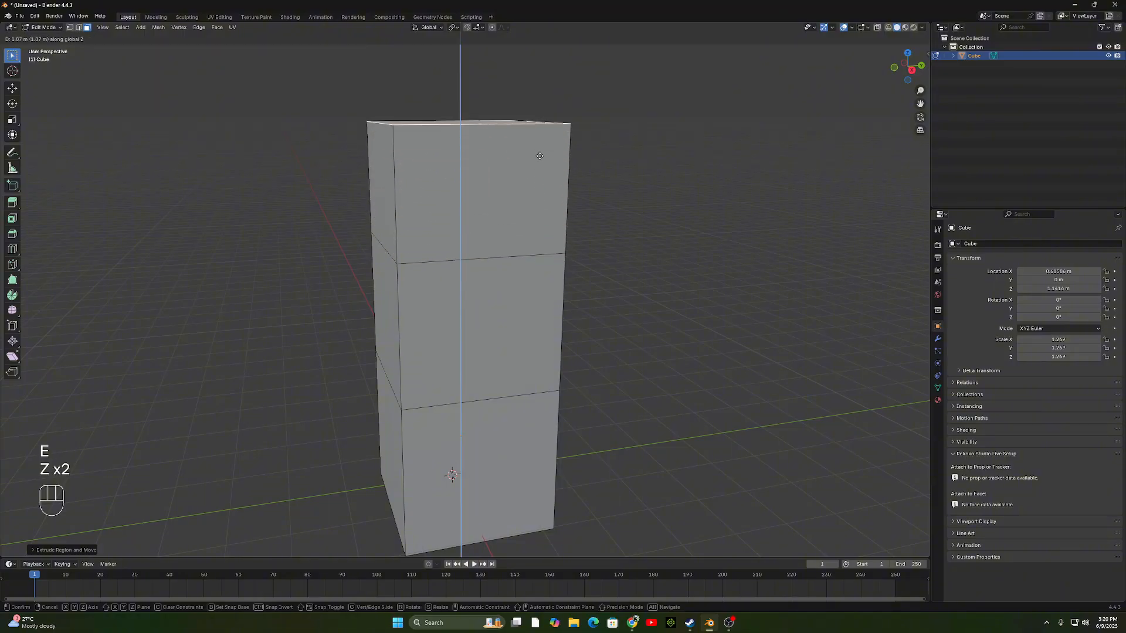
{"action": "left_click", "coordinate": [551, 133]}
{"action": "middle_click_drag", "start_coordinate": [567, 184], "coordinate": [543, 338], "text": "shift"}
{"action": "key", "text": "e"}
{"action": "key", "text": "z"}
{"action": "key", "text": "z"}
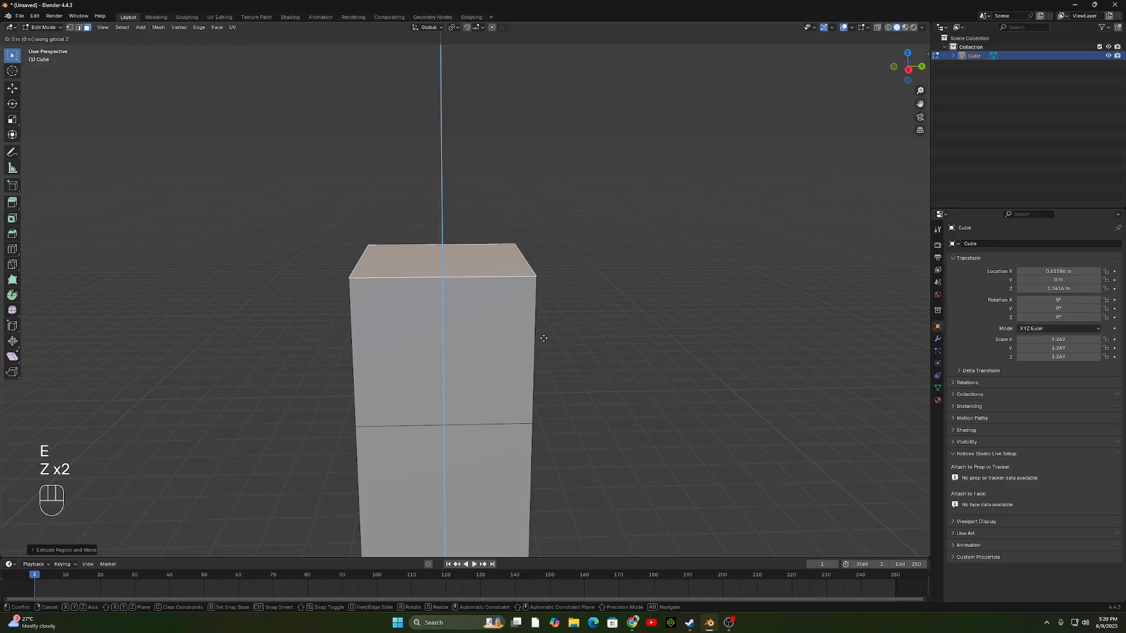
{"action": "left_click", "coordinate": [584, 198]}
{"action": "scroll", "coordinate": [563, 284], "scroll_direction": "down", "scroll_amount": 6}
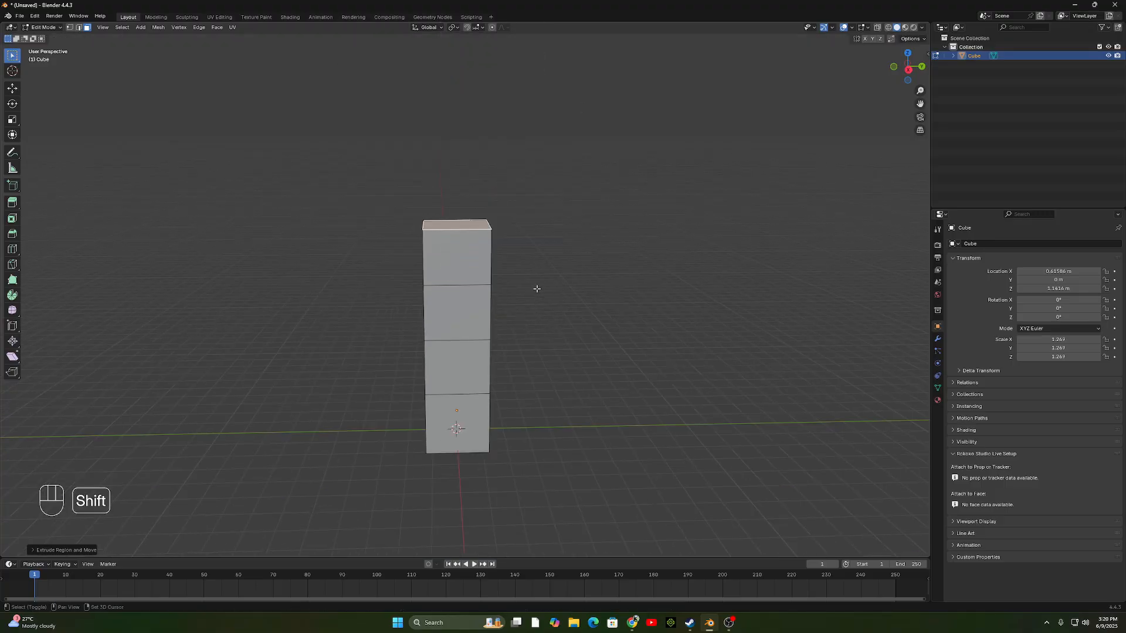
Try extruding the Y-facing side face of the column's third block outward by about one block, and undo it.
{"action": "middle_click_drag", "start_coordinate": [535, 287], "coordinate": [520, 233], "text": "shift"}
{"action": "middle_click_drag", "start_coordinate": [556, 278], "coordinate": [469, 264]}
{"action": "left_click", "coordinate": [477, 250]}
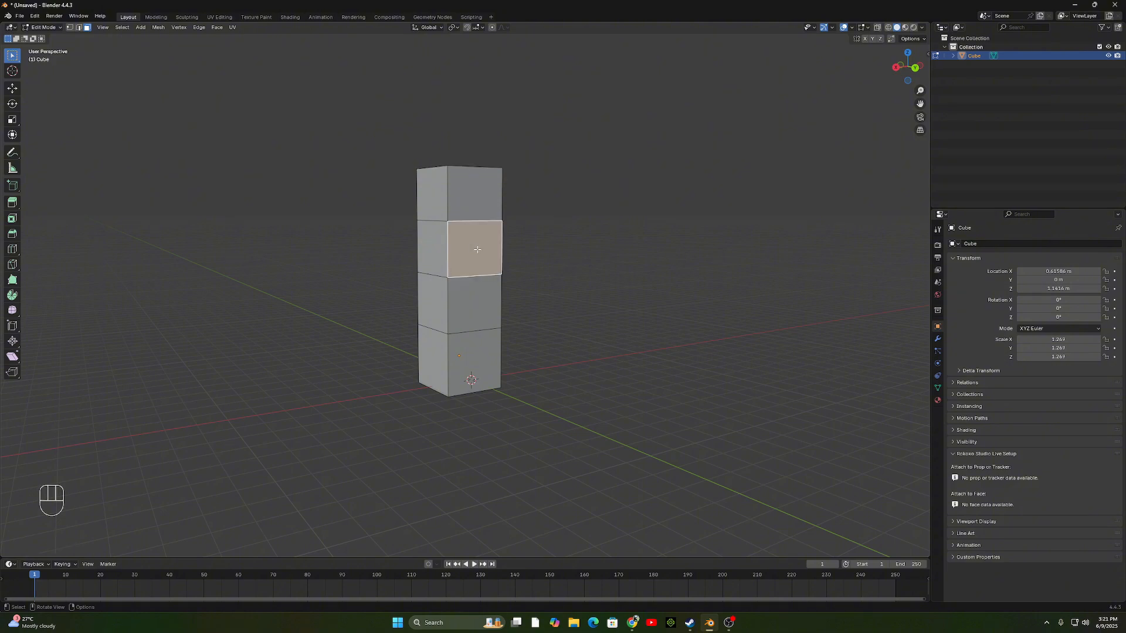
{"action": "middle_click_drag", "start_coordinate": [634, 281], "coordinate": [430, 281]}
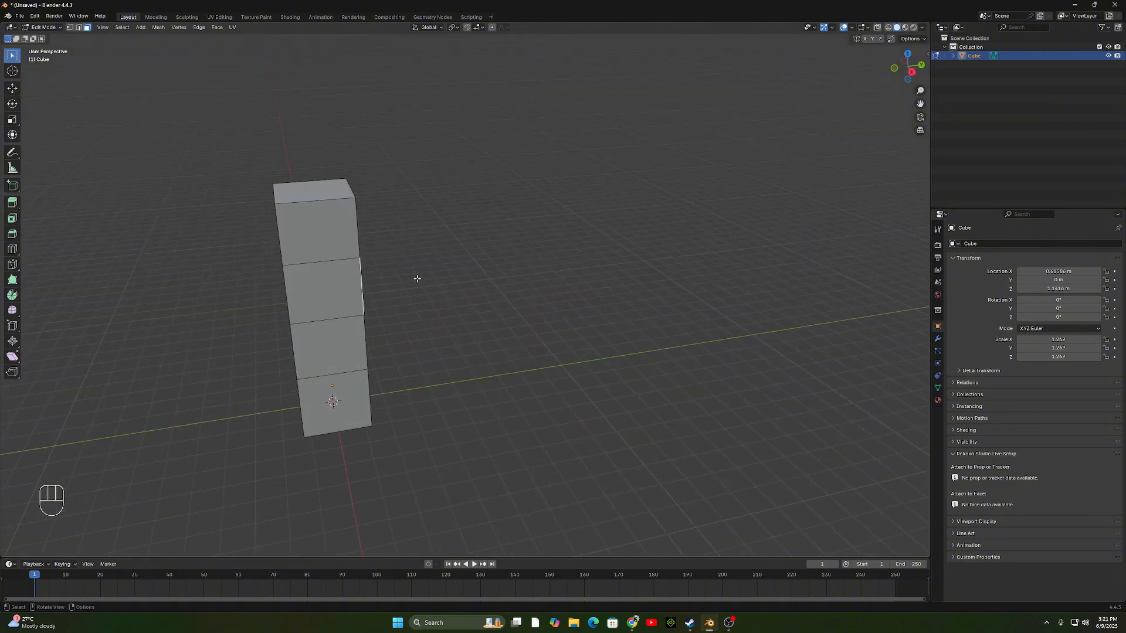
{"action": "middle_click_drag", "start_coordinate": [429, 282], "coordinate": [437, 276]}
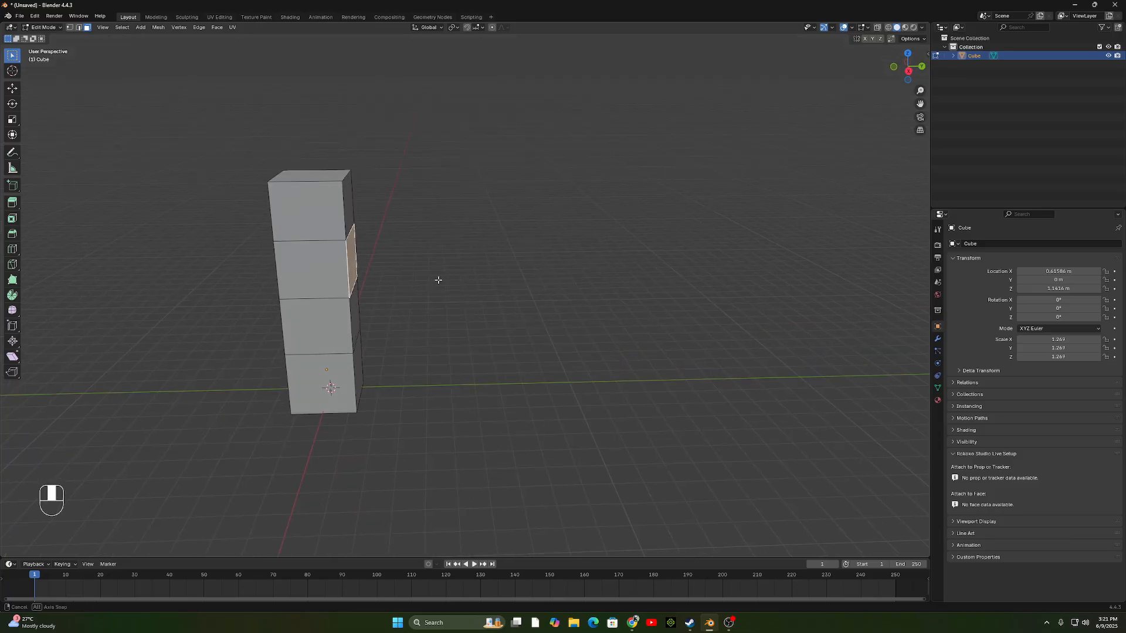
{"action": "key", "text": "e"}
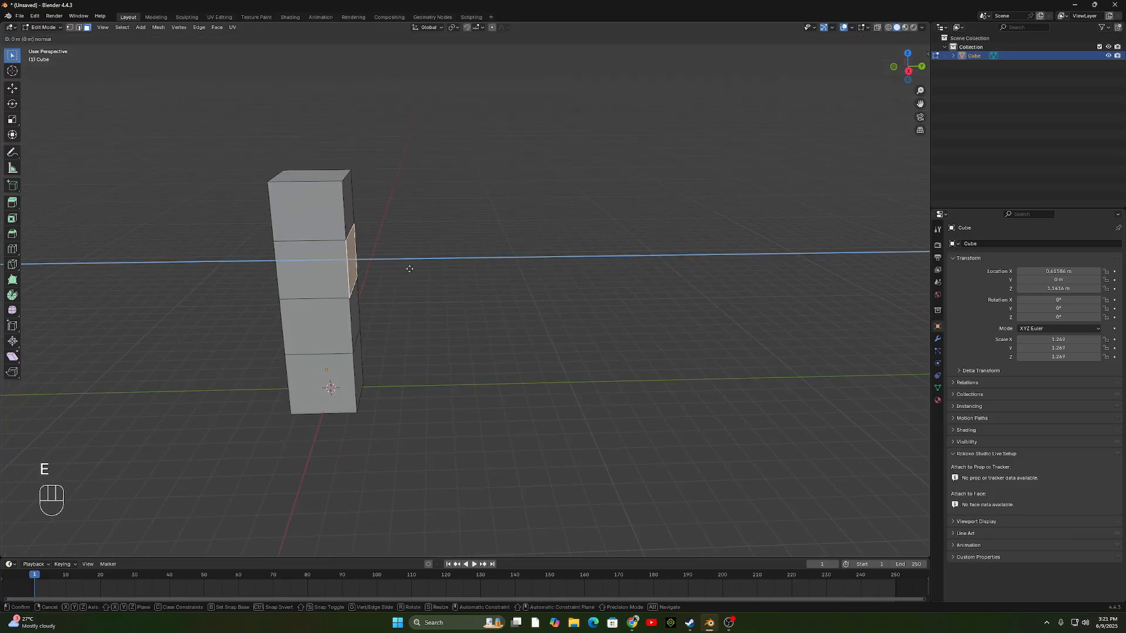
{"action": "left_click", "coordinate": [475, 262]}
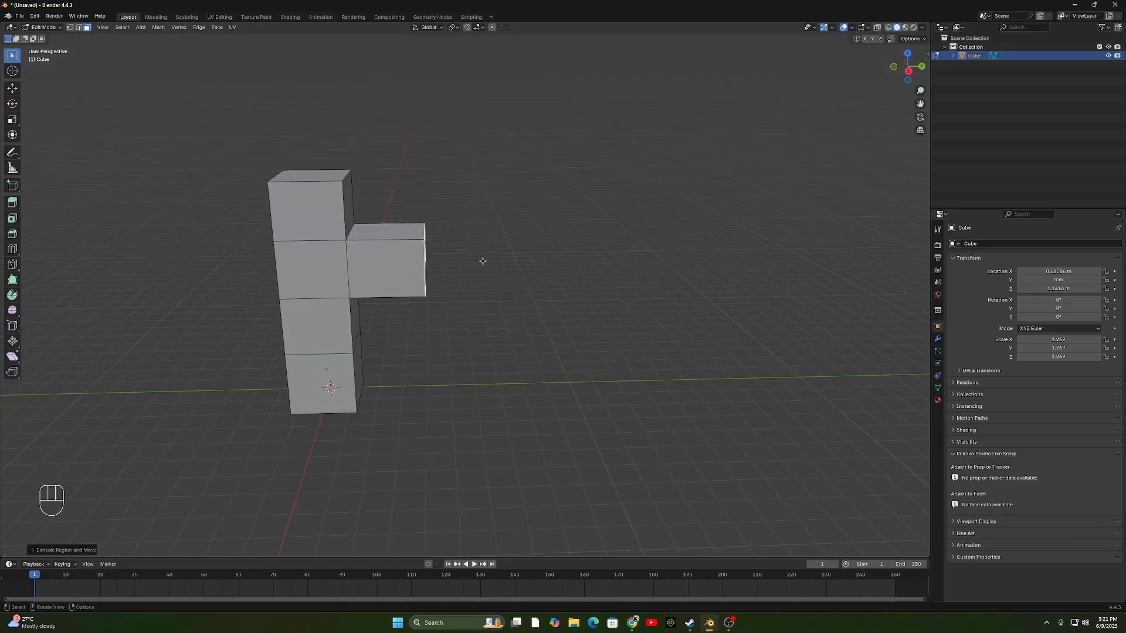
{"action": "key", "text": "ctrl+z"}
Reselect the third block's Y-facing side face and extrude it along Y into a long horizontal arm.
{"action": "middle_click_drag", "start_coordinate": [465, 289], "coordinate": [467, 258]}
{"action": "middle_click_drag", "start_coordinate": [467, 258], "coordinate": [499, 282], "text": "shift"}
{"action": "middle_click_drag", "start_coordinate": [499, 282], "coordinate": [407, 252]}
{"action": "scroll", "coordinate": [471, 292], "scroll_direction": "up", "scroll_amount": 2}
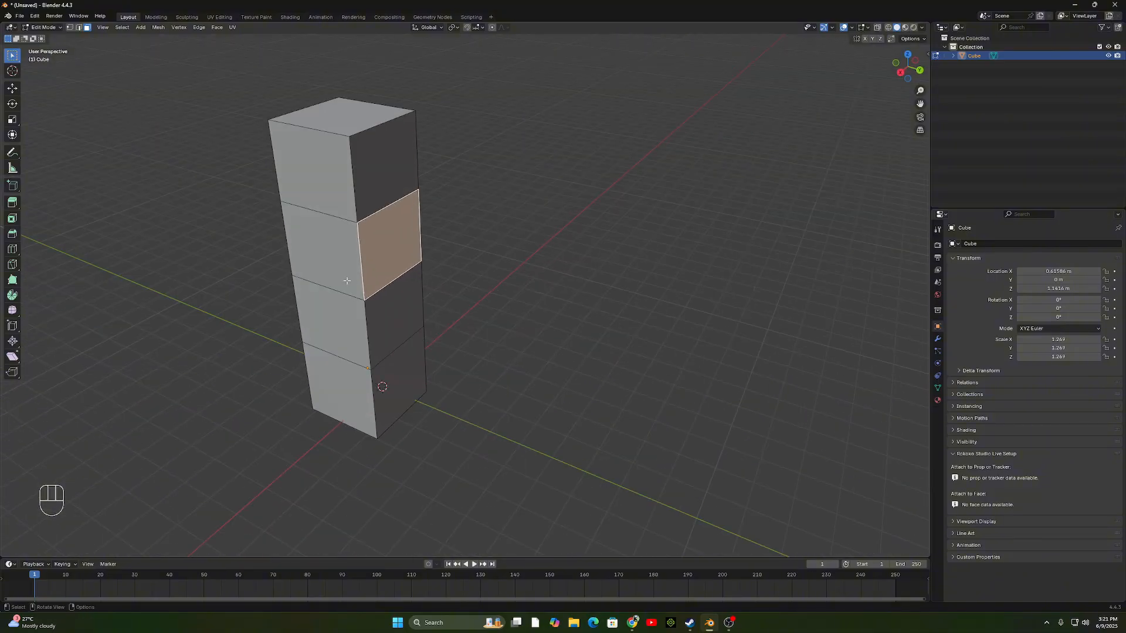
{"action": "left_click", "coordinate": [346, 281]}
{"action": "left_click", "coordinate": [386, 259]}
{"action": "key", "text": "e"}
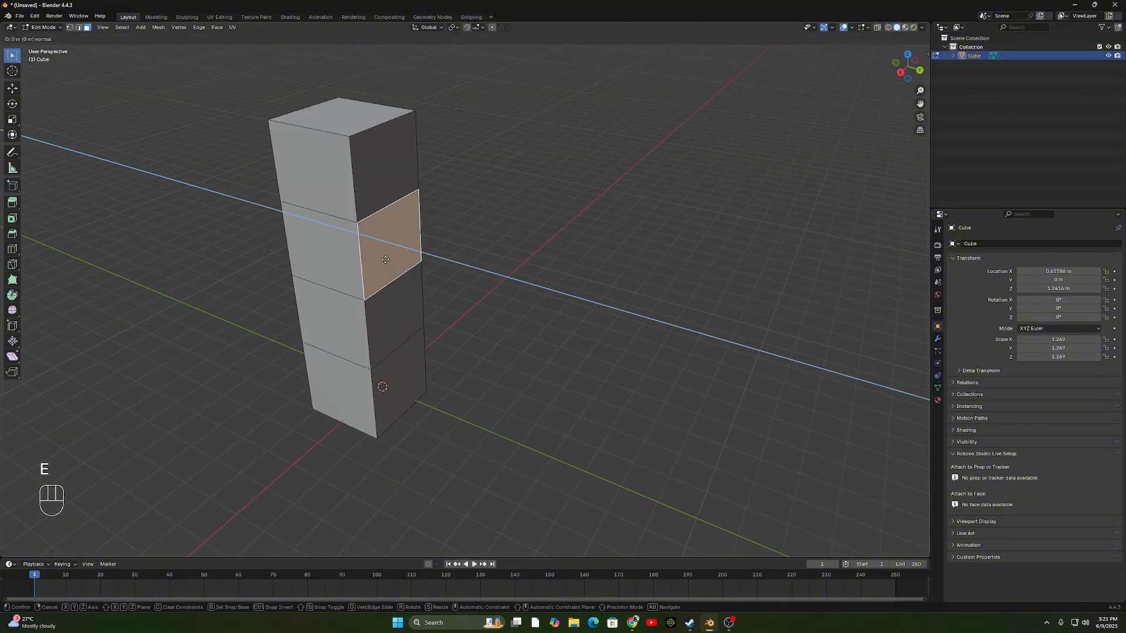
{"action": "key", "text": "y"}
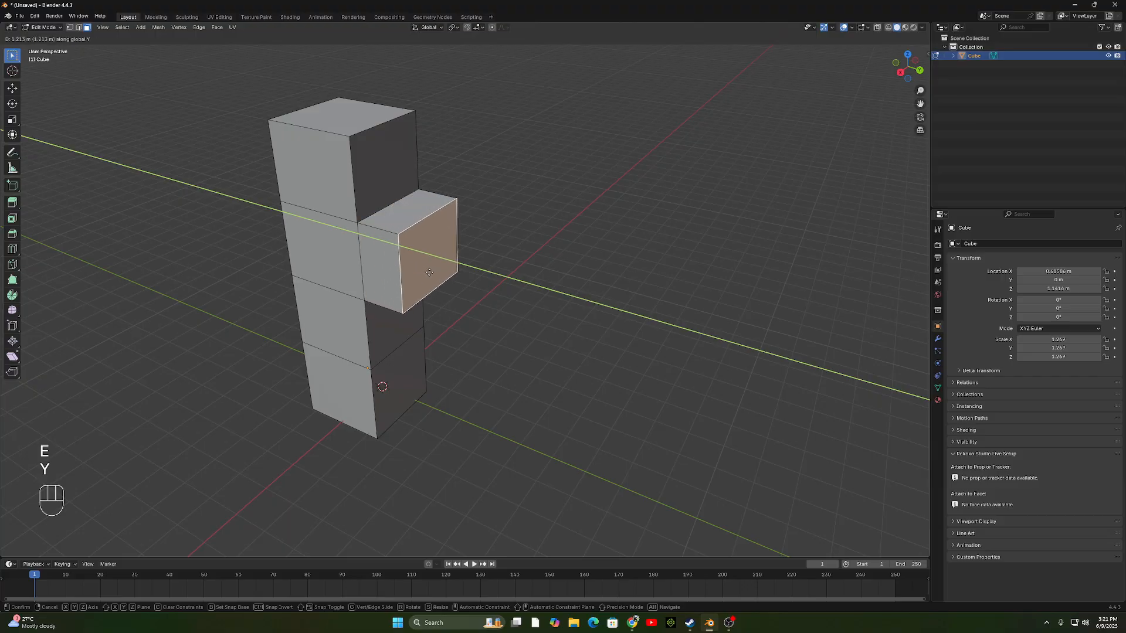
{"action": "left_click", "coordinate": [656, 301]}
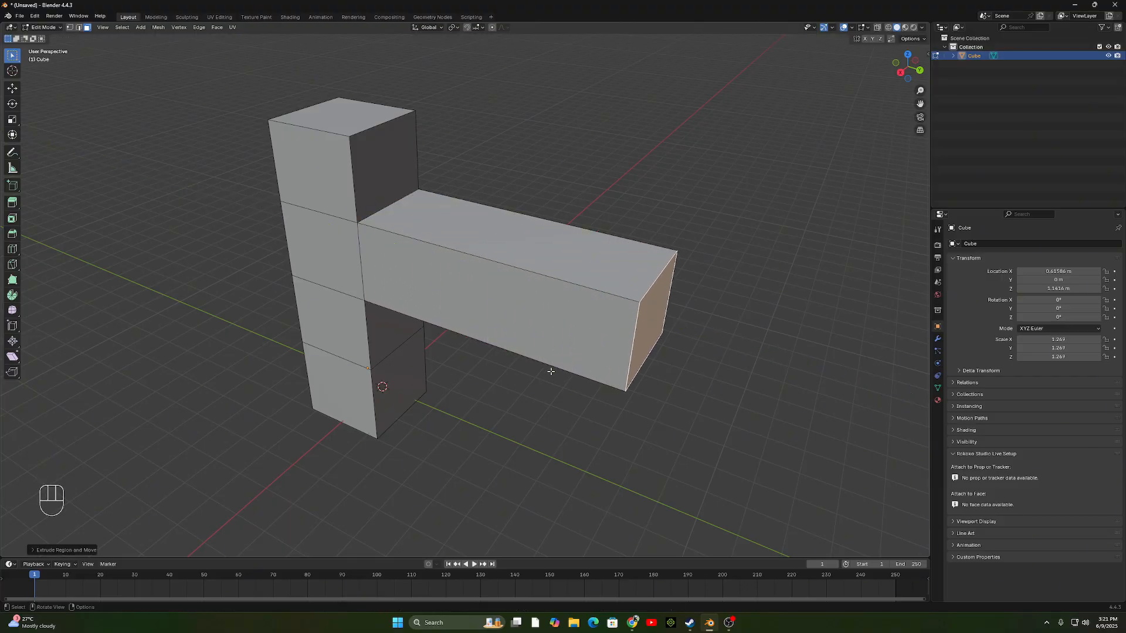
Extrude the end face of the horizontal arm a short distance further along Y to add an end block.
{"action": "middle_click_drag", "start_coordinate": [548, 372], "coordinate": [612, 334]}
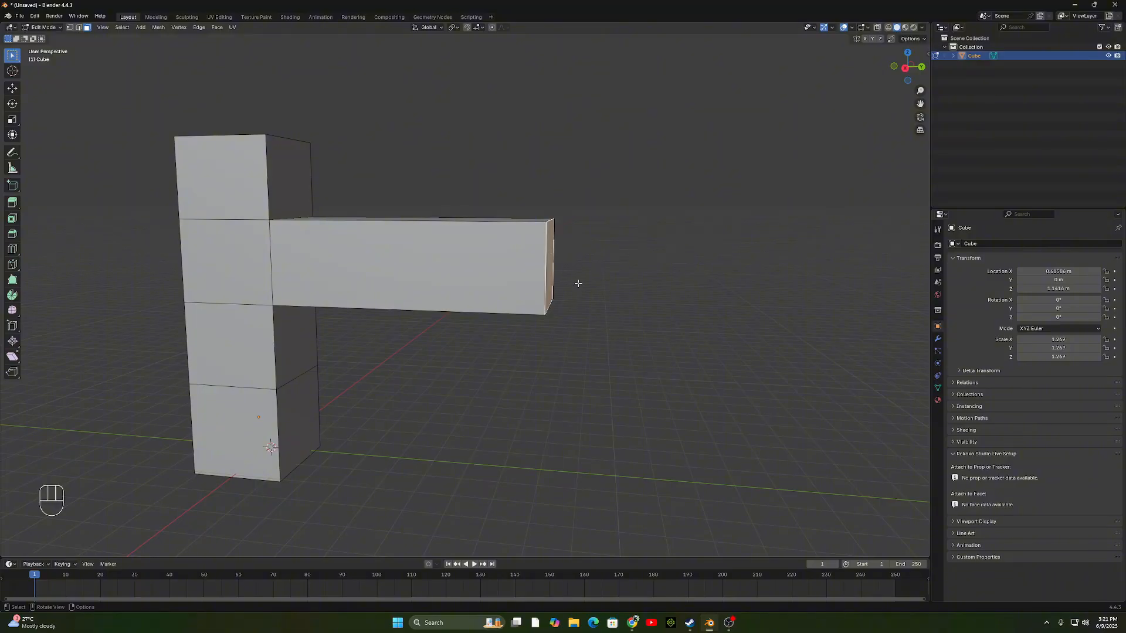
{"action": "middle_click_drag", "start_coordinate": [578, 282], "coordinate": [584, 312]}
{"action": "key", "text": "e"}
{"action": "key", "text": "y"}
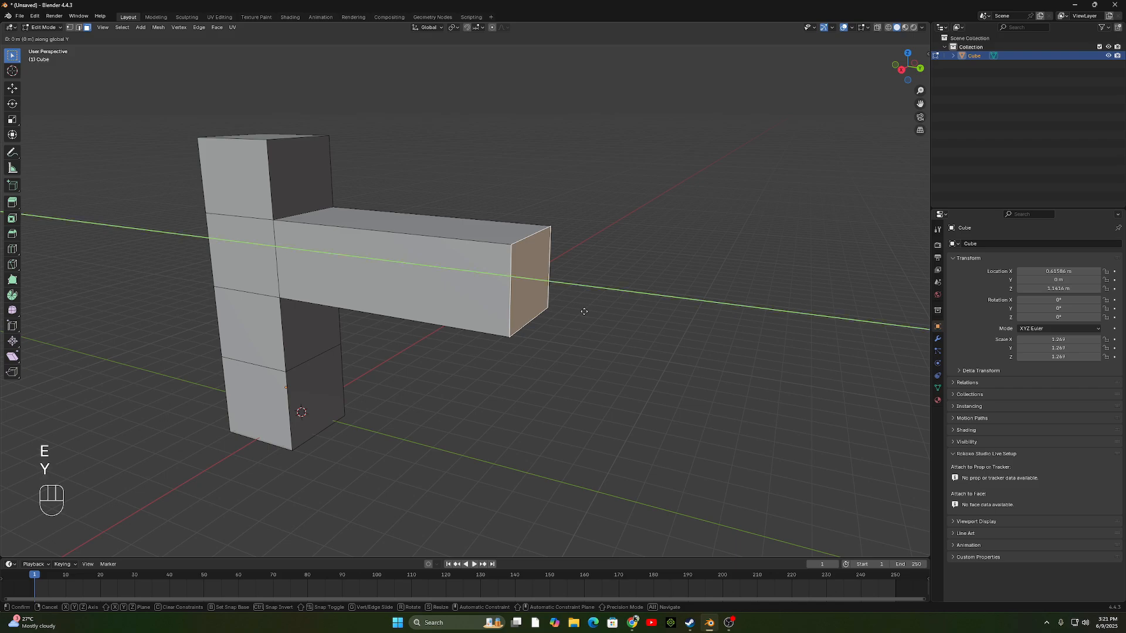
{"action": "left_click", "coordinate": [668, 324]}
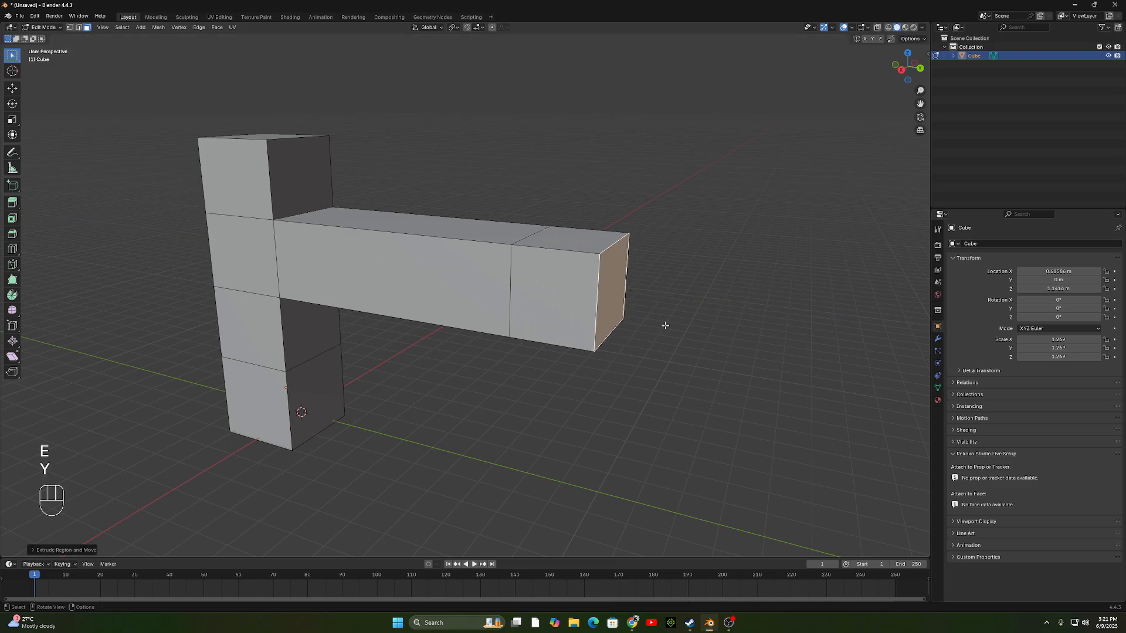
Extrude the bottom face of the arm's end block downward along Z by about one block.
{"action": "middle_click_drag", "start_coordinate": [664, 322], "coordinate": [629, 334]}
{"action": "key", "text": "e"}
{"action": "key", "text": "z"}
{"action": "key", "text": "z"}
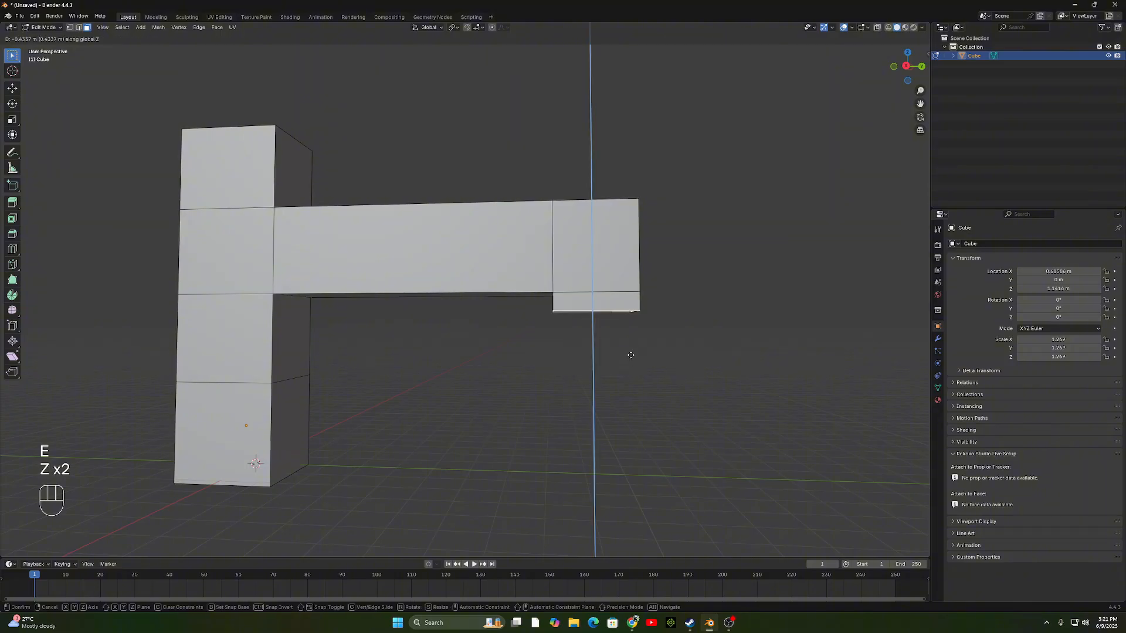
{"action": "left_click", "coordinate": [628, 420]}
From the right orthographic view, extrude the bottom face of the hanging leg further down along Z toward the ground line.
{"action": "middle_click_drag", "start_coordinate": [628, 420], "coordinate": [663, 410]}
{"action": "left_click", "coordinate": [907, 69]}
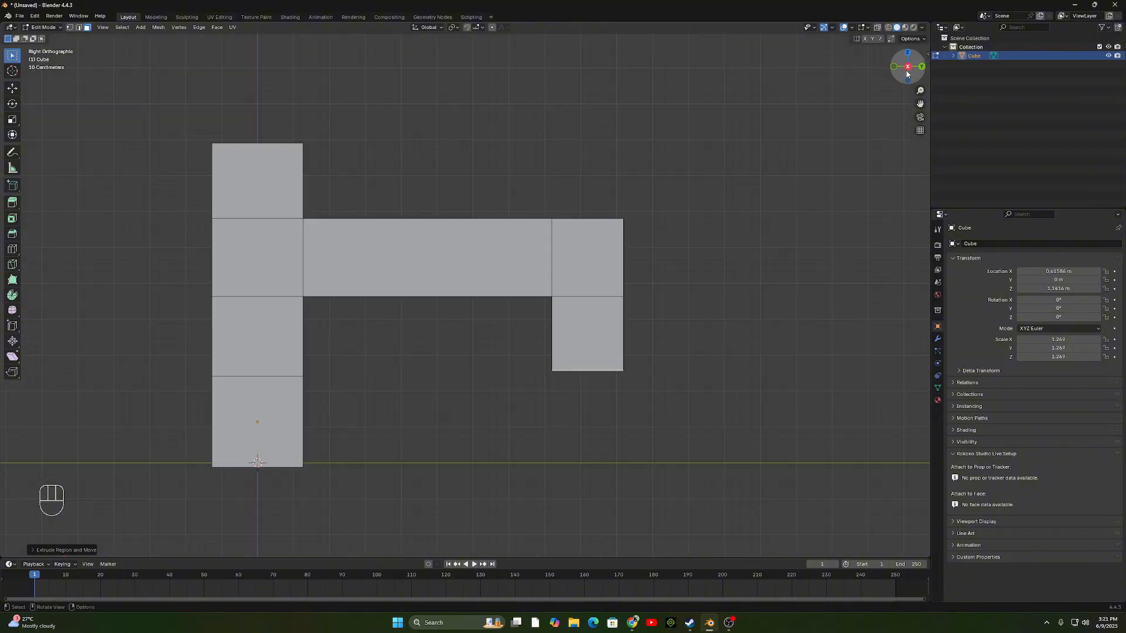
{"action": "key", "text": "e"}
{"action": "key", "text": "z"}
{"action": "key", "text": "z"}
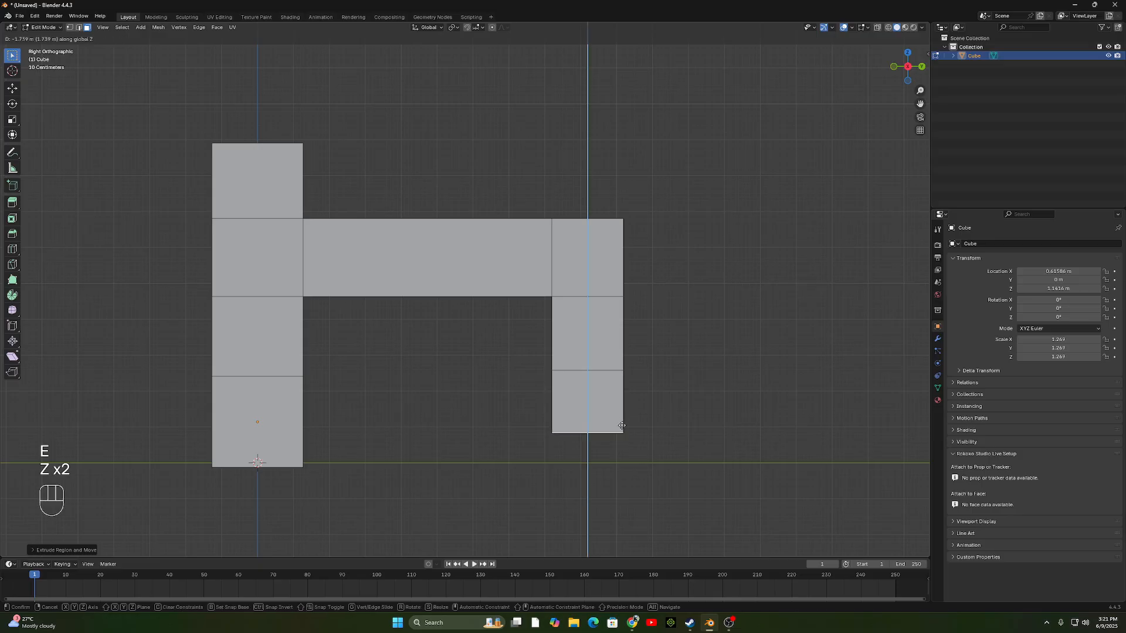
{"action": "left_click", "coordinate": [514, 336]}
Select the top face of the arm's end block and extrude it upward along Z into a tall post.
{"action": "middle_click_drag", "start_coordinate": [514, 336], "coordinate": [450, 375]}
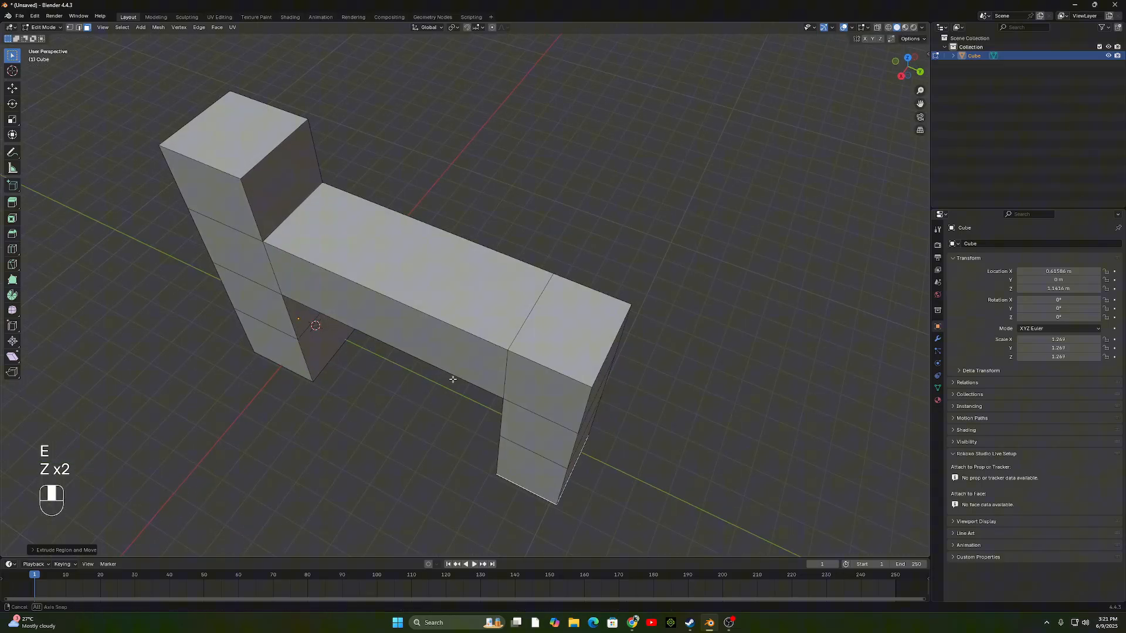
{"action": "left_click", "coordinate": [529, 338]}
{"action": "scroll", "coordinate": [543, 342], "scroll_direction": "down", "scroll_amount": 2}
{"action": "middle_click_drag", "start_coordinate": [548, 345], "coordinate": [576, 308]}
{"action": "key", "text": "e"}
{"action": "key", "text": "z"}
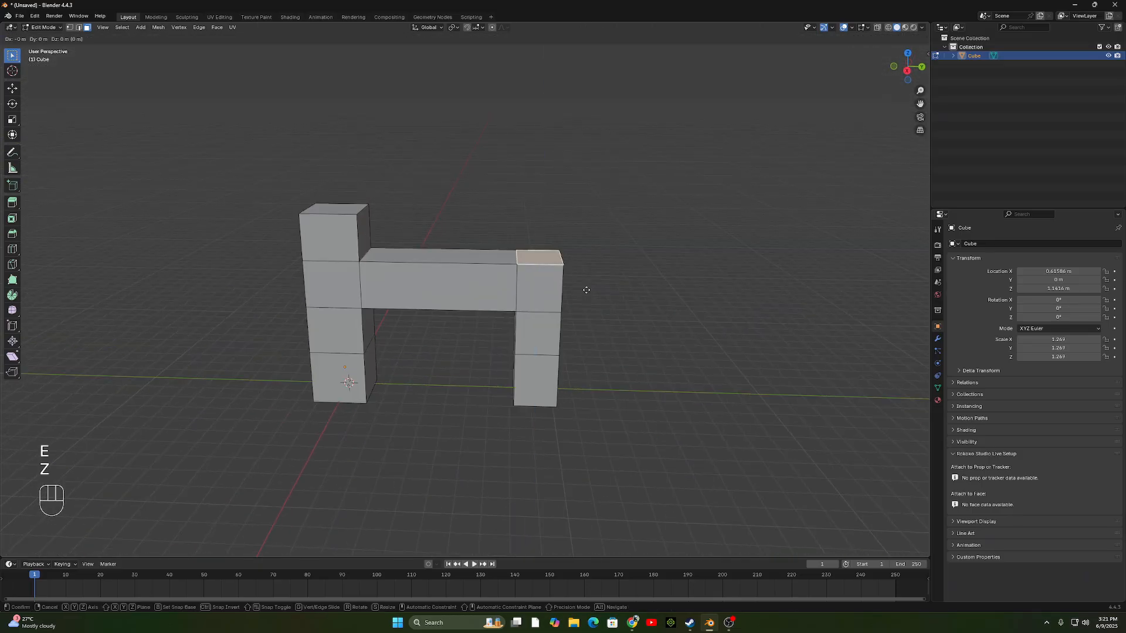
{"action": "key", "text": "z"}
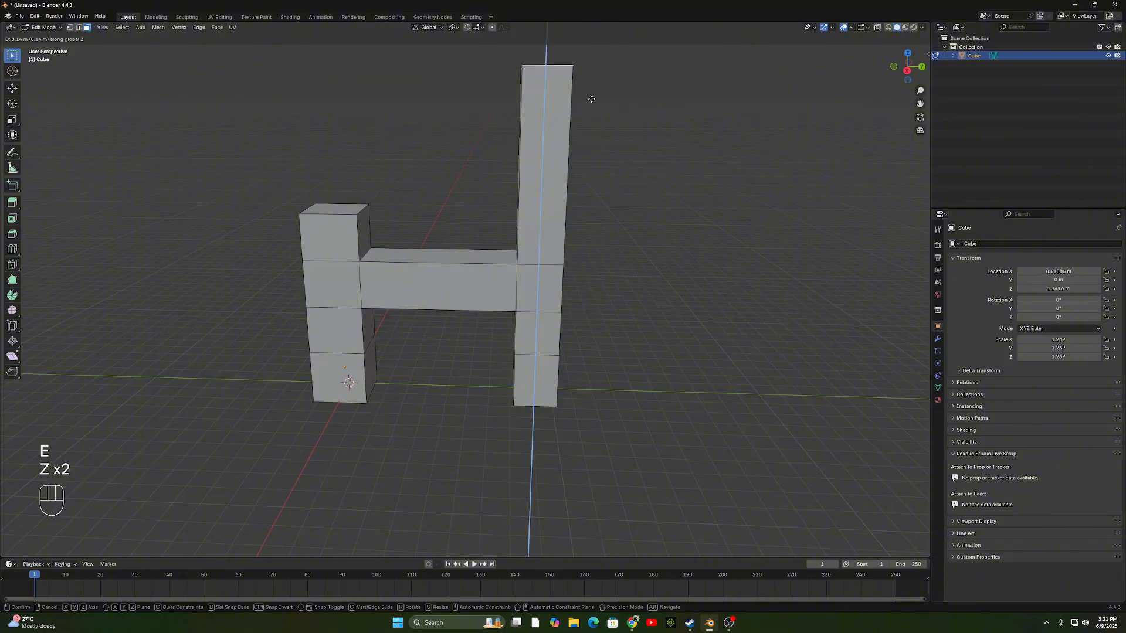
{"action": "left_click", "coordinate": [581, 143]}
Extrude the top face of the shorter post upward along Z by about 5.87 m, level with the other post.
{"action": "middle_click_drag", "start_coordinate": [581, 143], "coordinate": [546, 257]}
{"action": "left_click", "coordinate": [343, 267]}
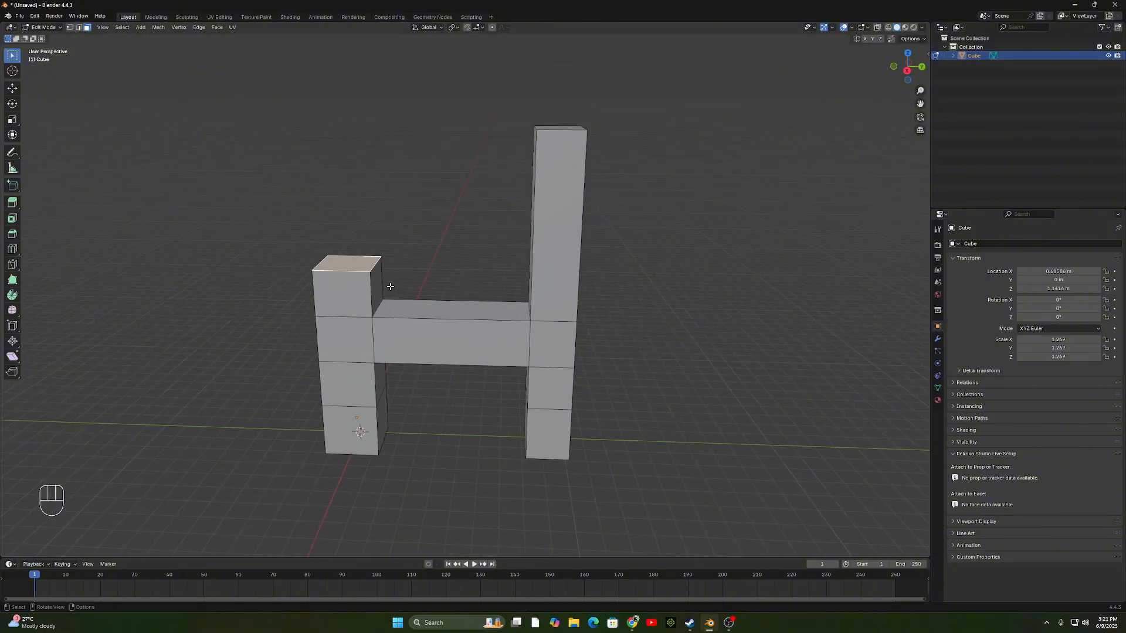
{"action": "key", "text": "e"}
{"action": "key", "text": "z"}
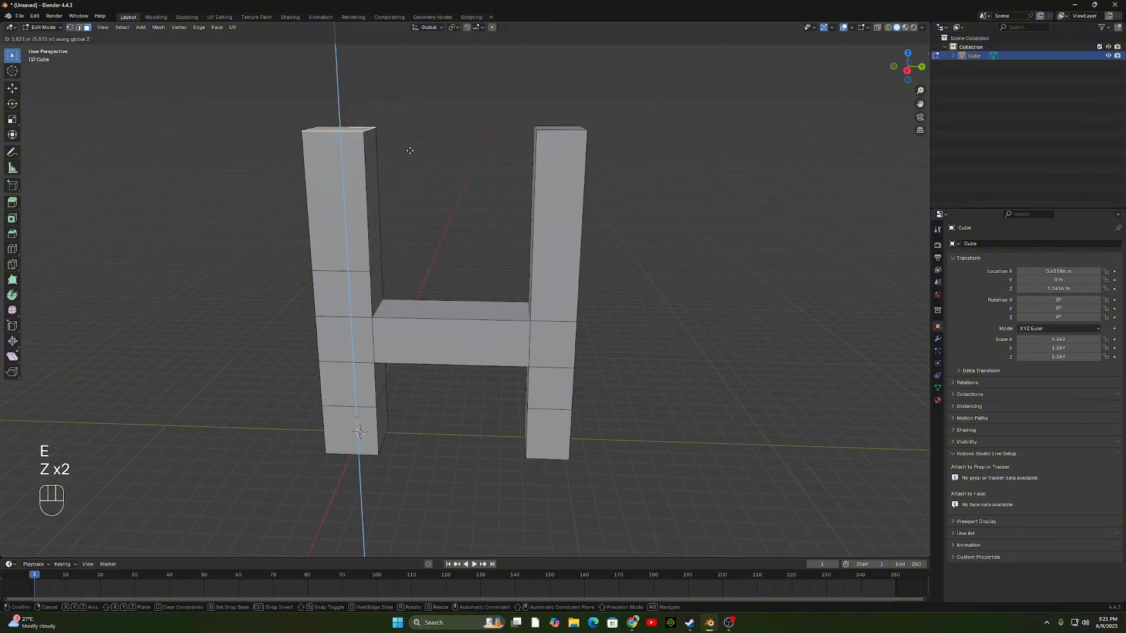
{"action": "left_click", "coordinate": [414, 160]}
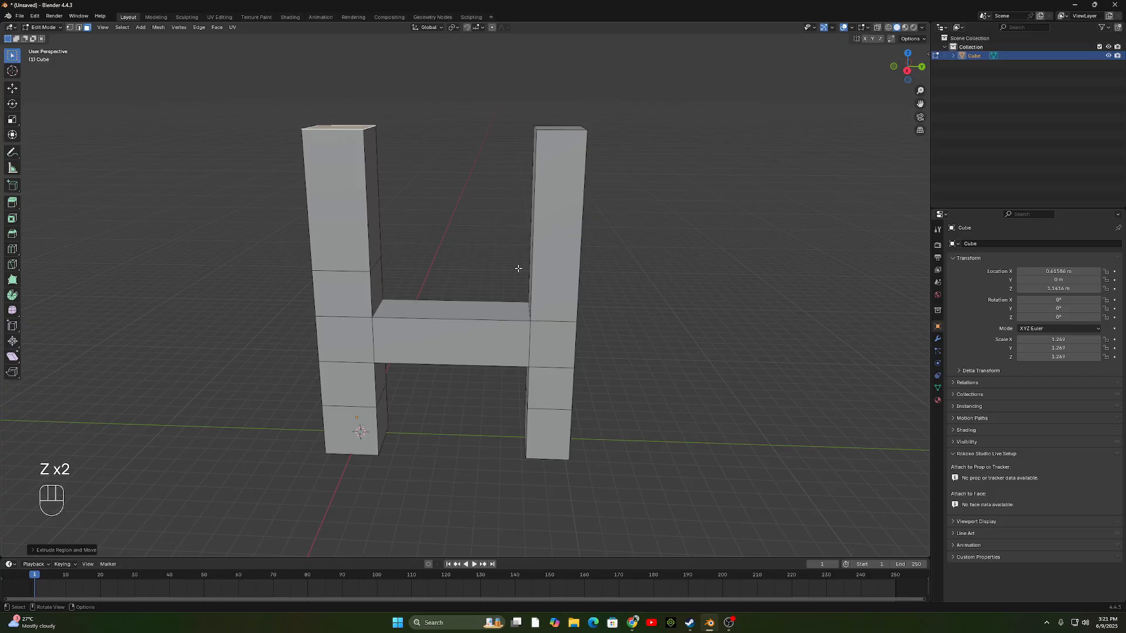
Switch to Object Mode, try moving the whole H-shaped object, and undo the move.
{"action": "key", "text": "Tab"}
{"action": "middle_click_drag", "start_coordinate": [475, 327], "coordinate": [539, 296]}
{"action": "key", "text": "g"}
{"action": "left_click", "coordinate": [485, 244]}
{"action": "key", "text": "ctrl+z"}
{"action": "middle_click_drag", "start_coordinate": [624, 287], "coordinate": [595, 305]}
{"action": "scroll", "coordinate": [519, 237], "scroll_direction": "down", "scroll_amount": 4}
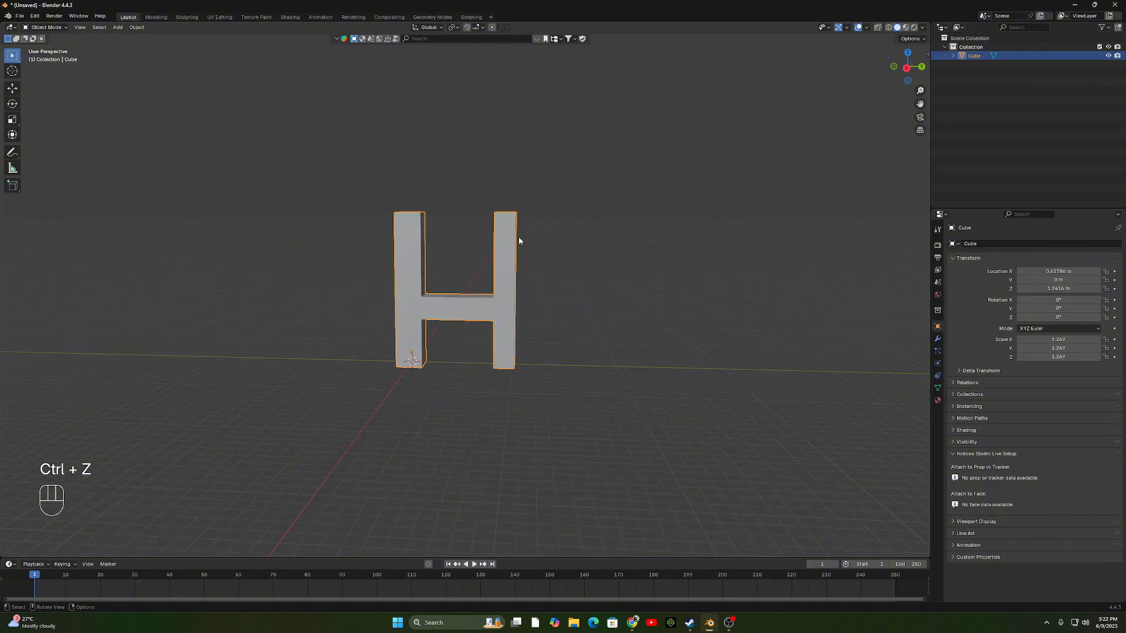
Undo the entire series of extrusions back to the single cube in Edit Mode.
{"action": "middle_click_drag", "start_coordinate": [518, 237], "coordinate": [559, 284]}
{"action": "key", "text": "ctrl+z"}
{"action": "key", "text": "ctrl+z"}
{"action": "key", "text": "ctrl+z"}
{"action": "key", "text": "ctrl+z"}
{"action": "key", "text": "ctrl+z"}
{"action": "key", "text": "ctrl+z"}
{"action": "key", "text": "ctrl+z"}
{"action": "key", "text": "ctrl+z"}
{"action": "key", "text": "ctrl+z"}
{"action": "key", "text": "ctrl+z"}
{"action": "key", "text": "ctrl+z"}
{"action": "key", "text": "ctrl+z"}
{"action": "key", "text": "ctrl+z"}
{"action": "key", "text": "ctrl+z"}
{"action": "key", "text": "ctrl+z"}
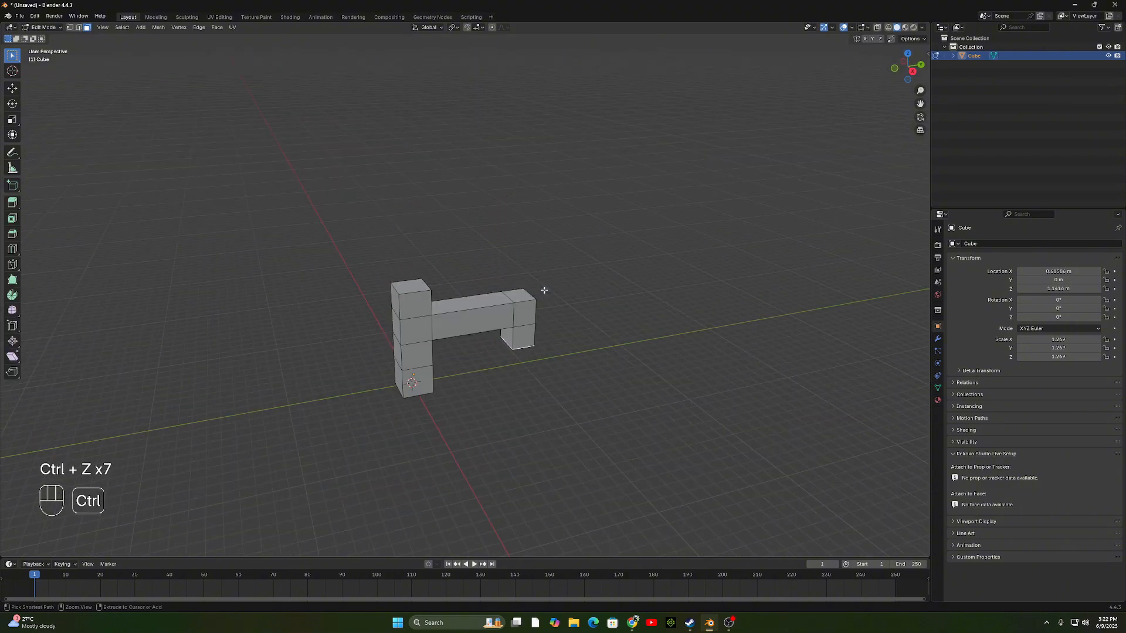
{"action": "key", "text": "ctrl+z"}
{"action": "key", "text": "ctrl+z"}
{"action": "key", "text": "ctrl+z"}
{"action": "key", "text": "ctrl+z"}
{"action": "key", "text": "ctrl+z"}
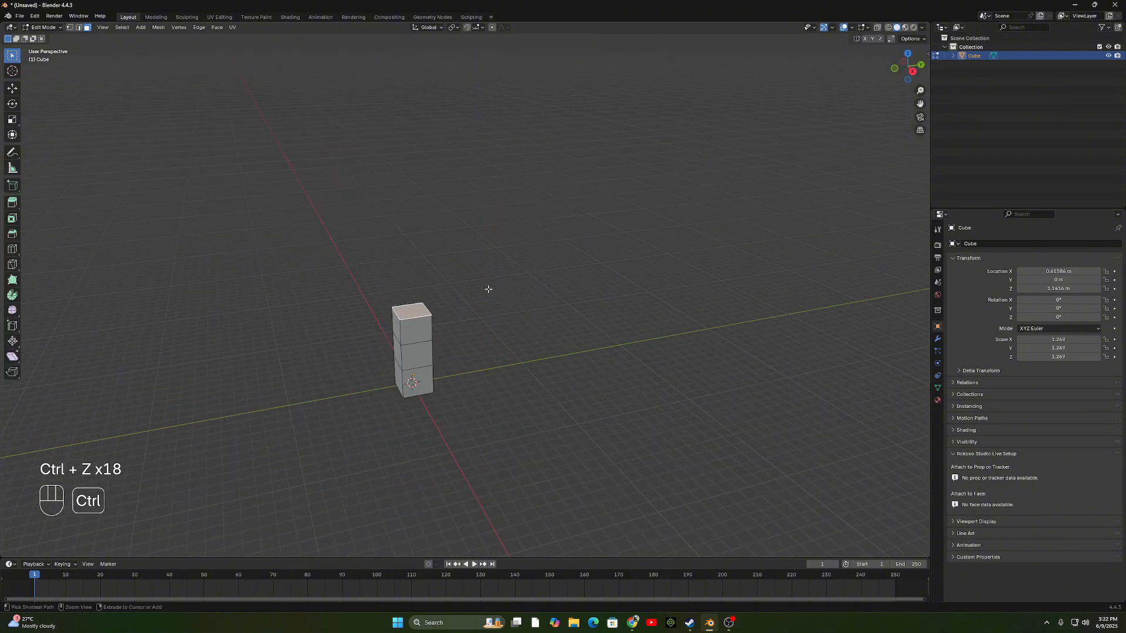
{"action": "middle_click_drag", "start_coordinate": [460, 364], "coordinate": [458, 267], "text": "shift"}
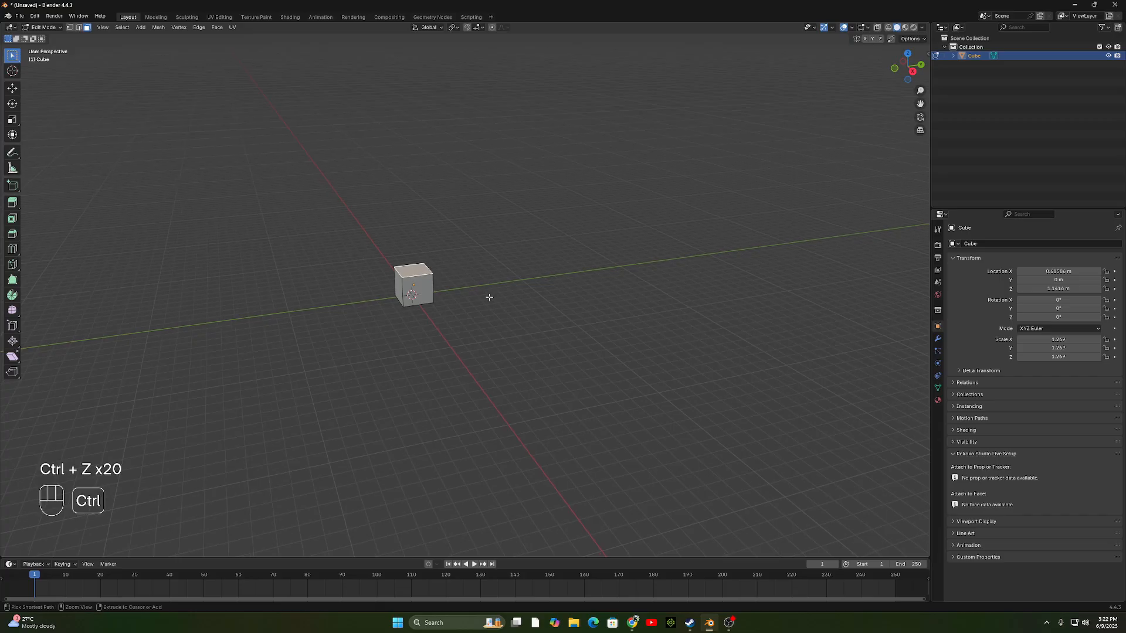
From the right orthographic view, sketch a tall tapering spire outline above the cube with the Annotate tool and undo the strokes.
{"action": "scroll", "coordinate": [440, 262], "scroll_direction": "up", "scroll_amount": 5}
{"action": "middle_click_drag", "start_coordinate": [356, 259], "coordinate": [480, 309], "text": "shift"}
{"action": "scroll", "coordinate": [439, 325], "scroll_direction": "up", "scroll_amount": 2}
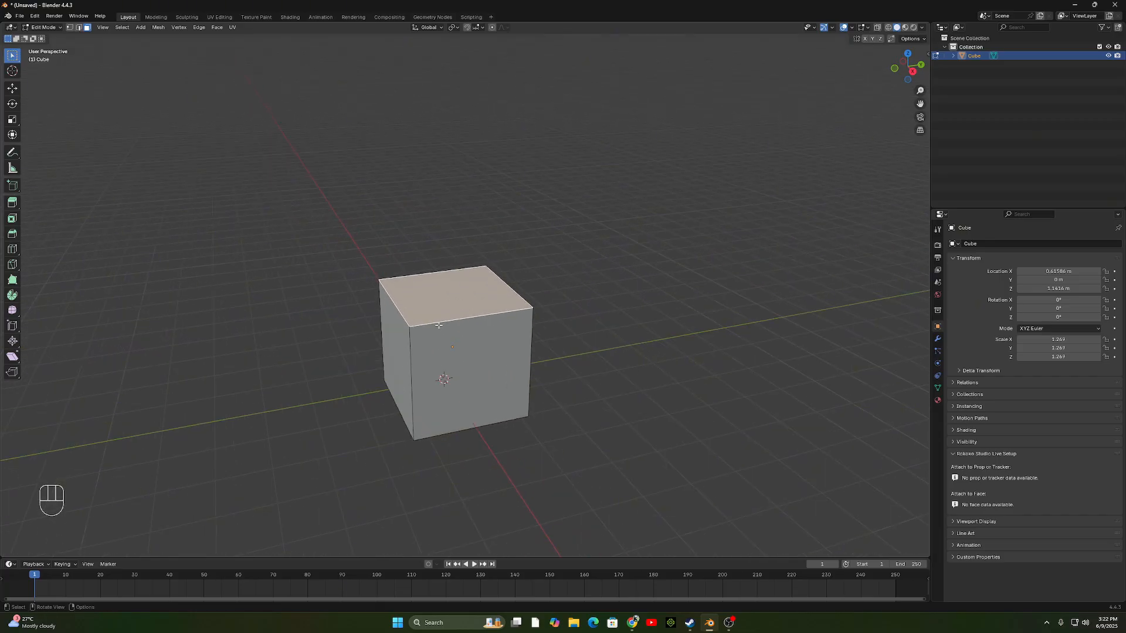
{"action": "scroll", "coordinate": [428, 319], "scroll_direction": "down", "scroll_amount": 5}
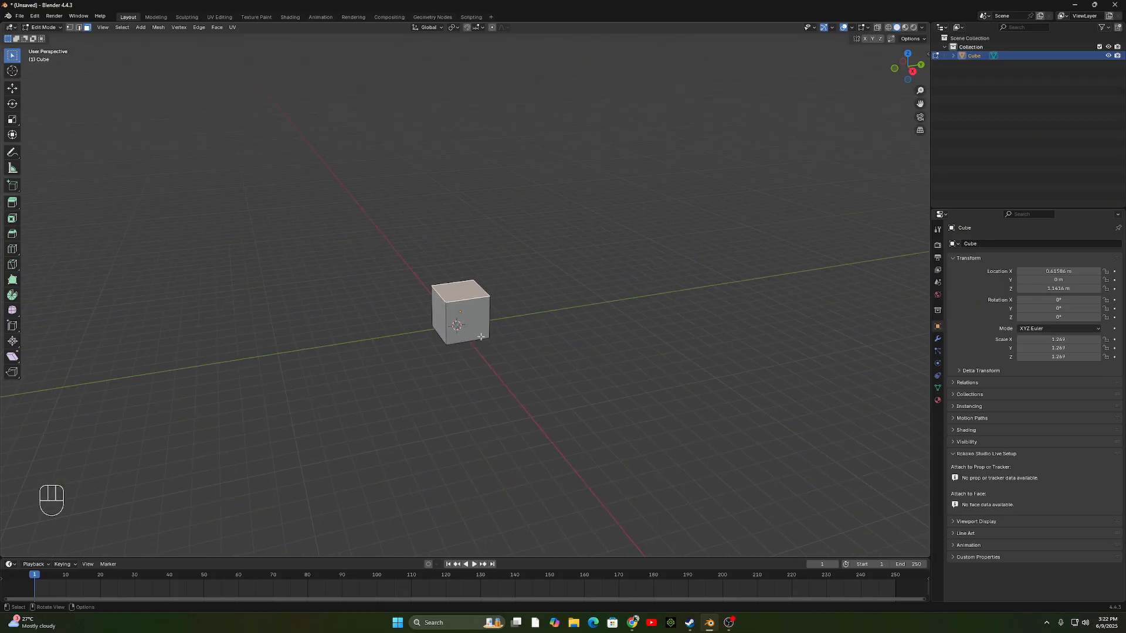
{"action": "middle_click_drag", "start_coordinate": [428, 319], "coordinate": [461, 356]}
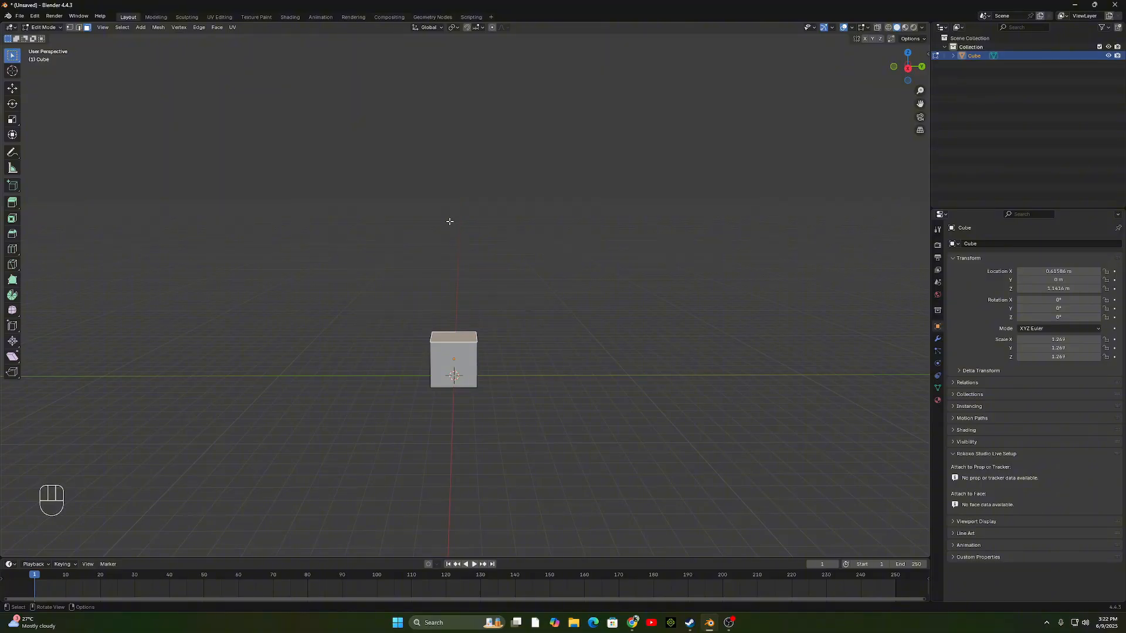
{"action": "left_click", "coordinate": [908, 68]}
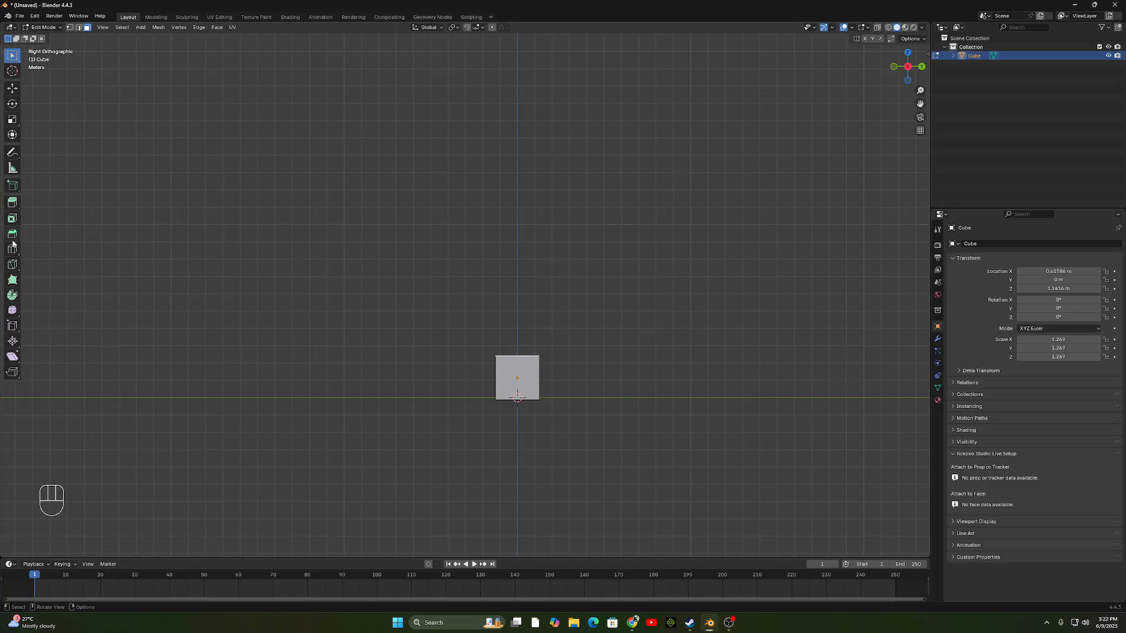
{"action": "left_click", "coordinate": [13, 153]}
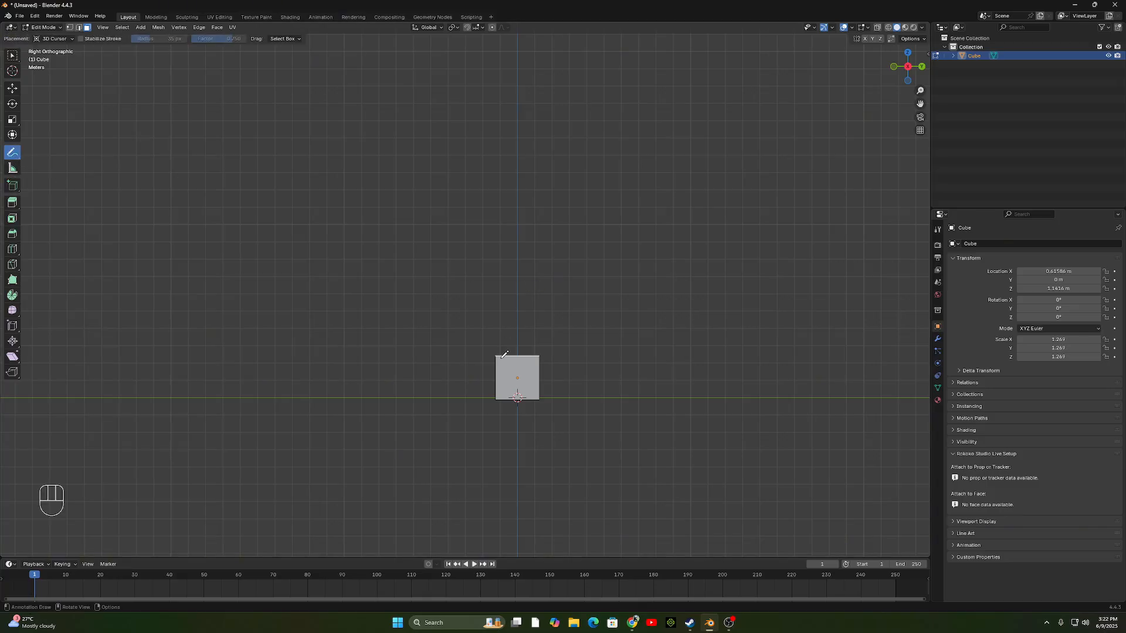
{"action": "left_click_drag", "start_coordinate": [499, 354], "coordinate": [519, 131]}
{"action": "left_click_drag", "start_coordinate": [531, 189], "coordinate": [544, 291]}
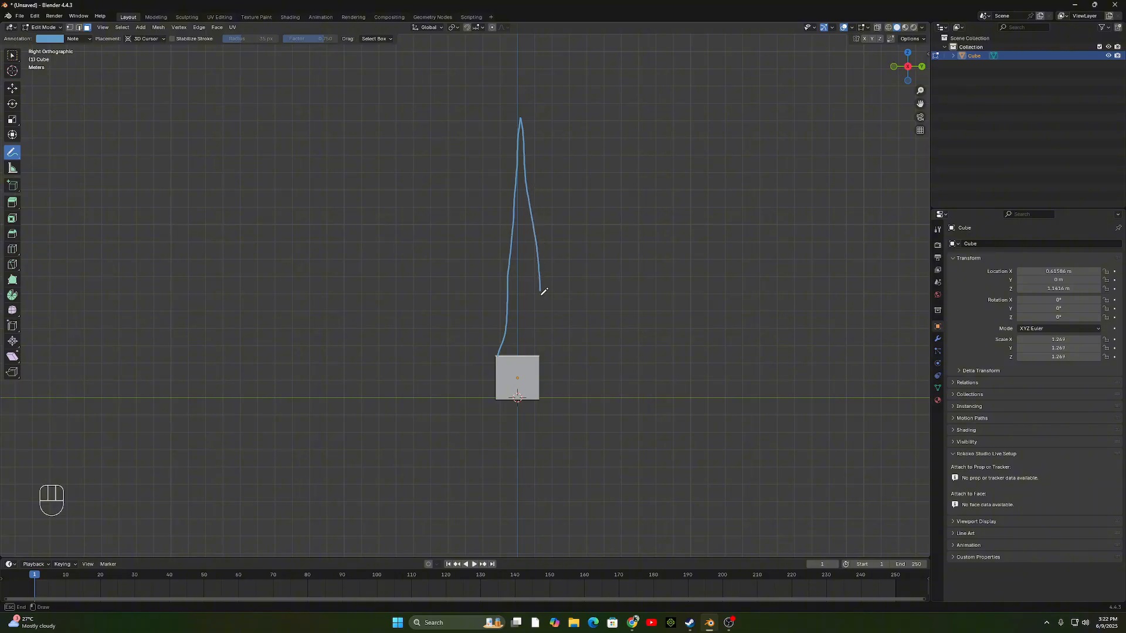
{"action": "left_click_drag", "start_coordinate": [534, 356], "coordinate": [535, 354]}
{"action": "key", "text": "ctrl+z"}
{"action": "key", "text": "ctrl+z"}
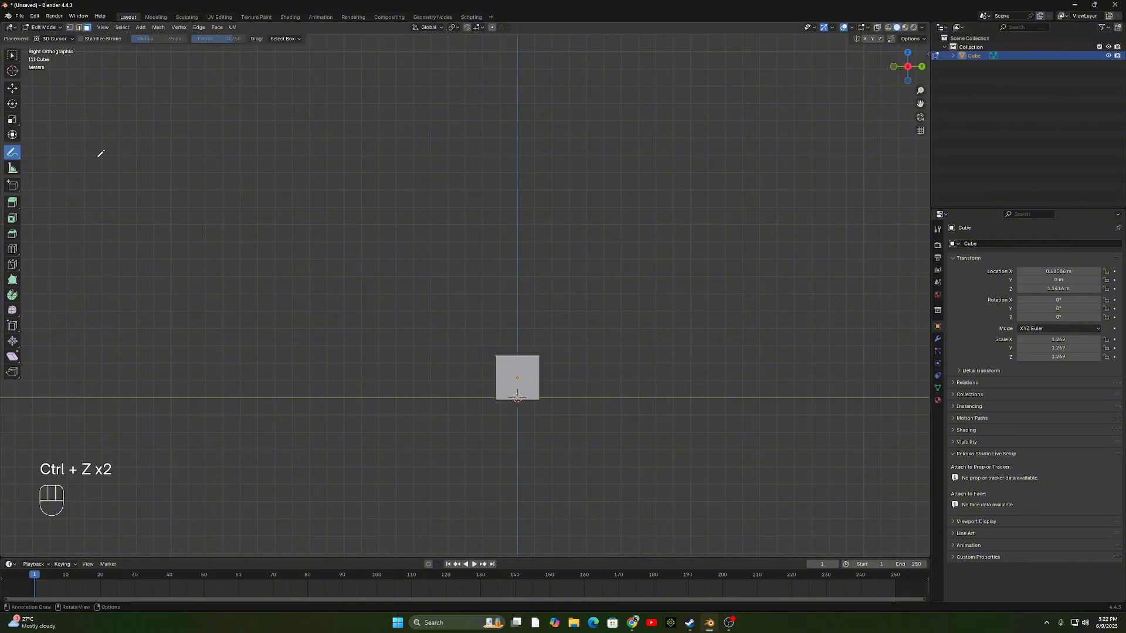
Handwrite the annotation "1 — Extrude" in the empty space beside the cube, with a second item numbered 2 below it.
{"action": "mouse_move", "coordinate": [75, 166]}
{"action": "left_mouse_down"}
{"action": "mouse_move", "coordinate": [82, 156]}
{"action": "mouse_move", "coordinate": [84, 190]}
{"action": "mouse_move", "coordinate": [136, 175]}
{"action": "mouse_move", "coordinate": [198, 186]}
{"action": "mouse_move", "coordinate": [182, 194]}
{"action": "left_mouse_up"}
{"action": "mouse_move", "coordinate": [193, 151]}
{"action": "left_mouse_down"}
{"action": "mouse_move", "coordinate": [214, 192]}
{"action": "mouse_move", "coordinate": [257, 165]}
{"action": "mouse_move", "coordinate": [300, 197]}
{"action": "left_mouse_up"}
{"action": "left_click_drag", "start_coordinate": [85, 217], "coordinate": [84, 242]}
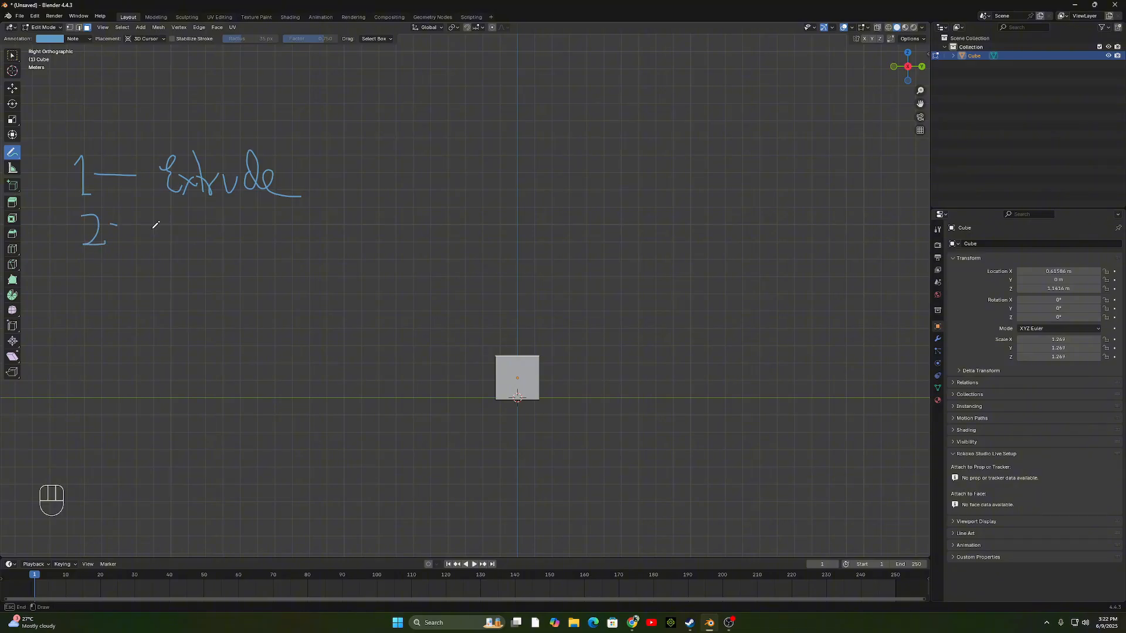
{"action": "mouse_move", "coordinate": [155, 225]}
{"action": "left_mouse_down"}
{"action": "mouse_move", "coordinate": [191, 247]}
{"action": "mouse_move", "coordinate": [205, 218]}
{"action": "mouse_move", "coordinate": [212, 246]}
{"action": "left_mouse_up"}
{"action": "left_click_drag", "start_coordinate": [214, 238], "coordinate": [294, 245]}
{"action": "mouse_move", "coordinate": [285, 193]}
{"action": "left_mouse_down"}
{"action": "mouse_move", "coordinate": [287, 251]}
{"action": "mouse_move", "coordinate": [291, 219]}
{"action": "left_mouse_up"}
Activate the Move tool in Edit Mode and inset the cube's top face by about 0.16 m.
{"action": "mouse_move", "coordinate": [402, 221]}
{"action": "middle_mouse_down"}
{"action": "mouse_move", "coordinate": [540, 328]}
{"action": "mouse_move", "coordinate": [544, 375]}
{"action": "mouse_move", "coordinate": [656, 400]}
{"action": "mouse_move", "coordinate": [555, 403]}
{"action": "mouse_move", "coordinate": [505, 365]}
{"action": "middle_mouse_up"}
{"action": "key", "text": "Tab"}
{"action": "scroll", "coordinate": [543, 375], "scroll_direction": "up", "scroll_amount": 4}
{"action": "key", "text": "Tab"}
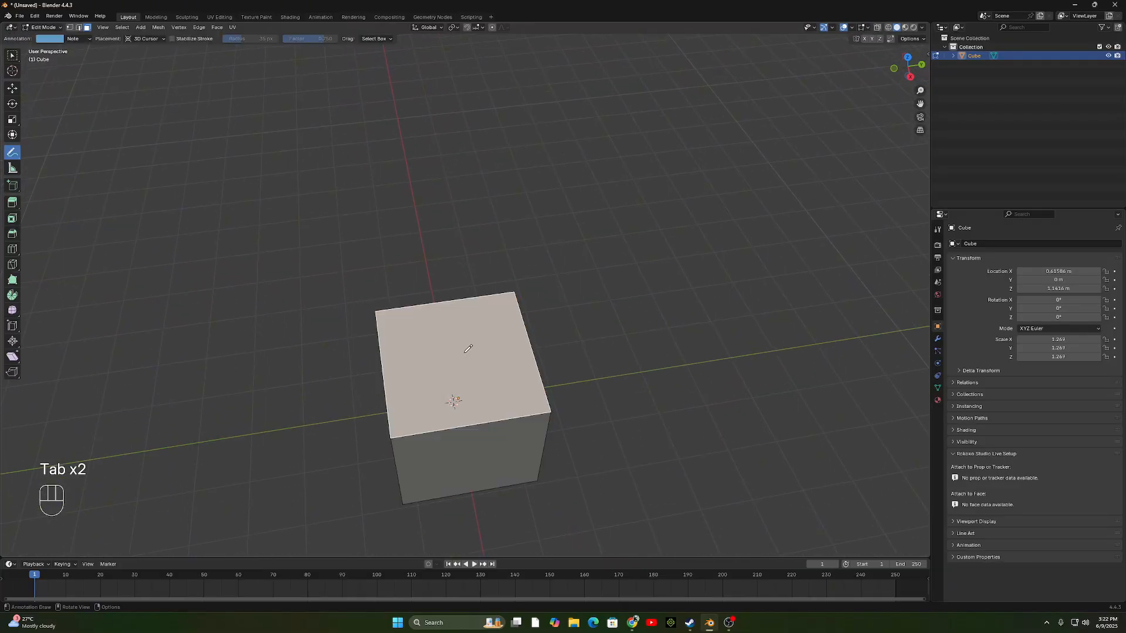
{"action": "left_click", "coordinate": [13, 88]}
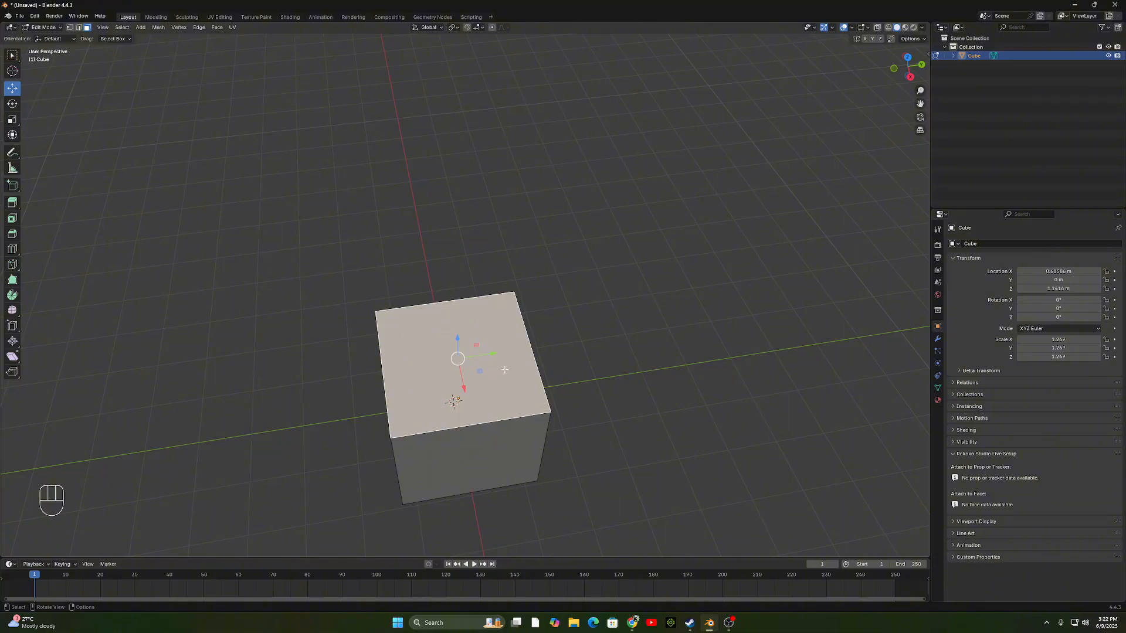
{"action": "key", "text": "i"}
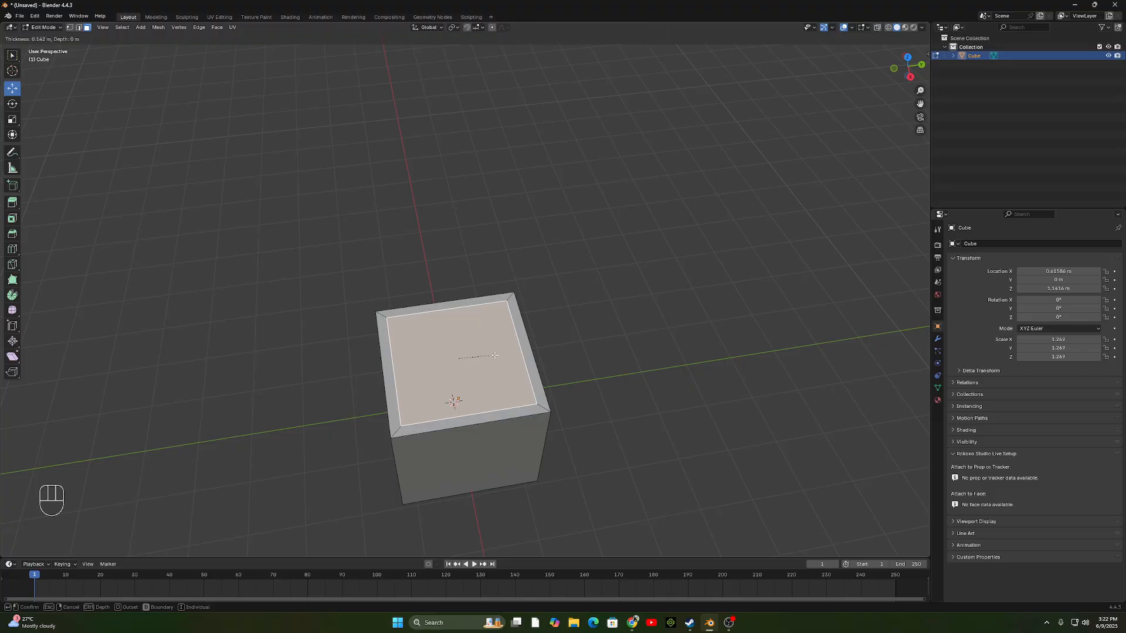
{"action": "left_click", "coordinate": [494, 355]}
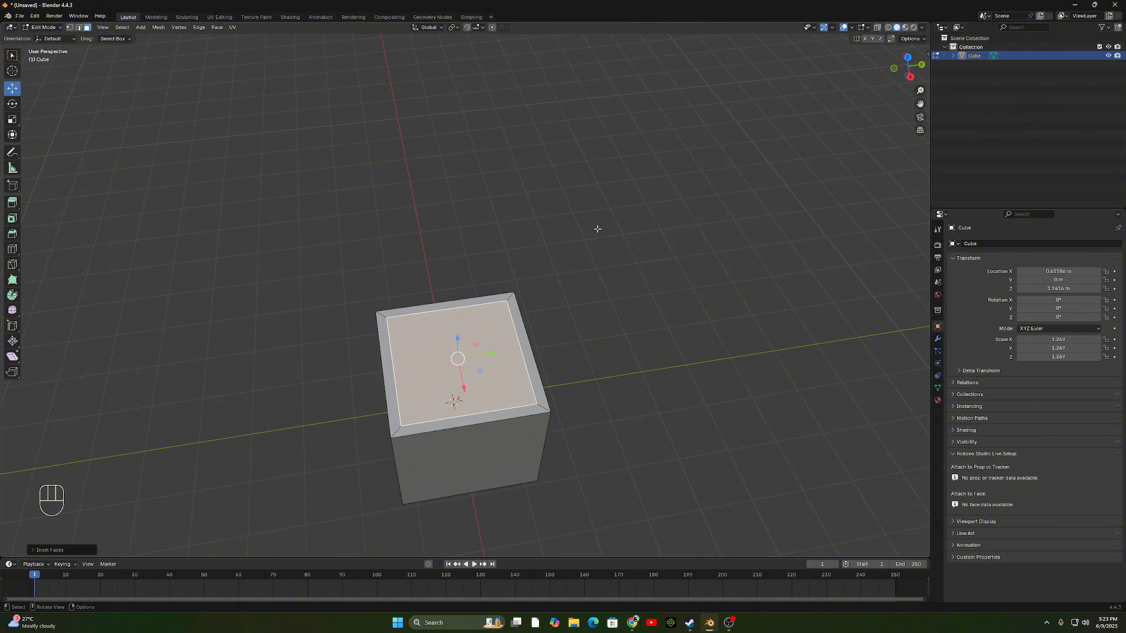
Select the inset face and extrude it upward along its normal from the right orthographic view to form a second block.
{"action": "left_click", "coordinate": [748, 217]}
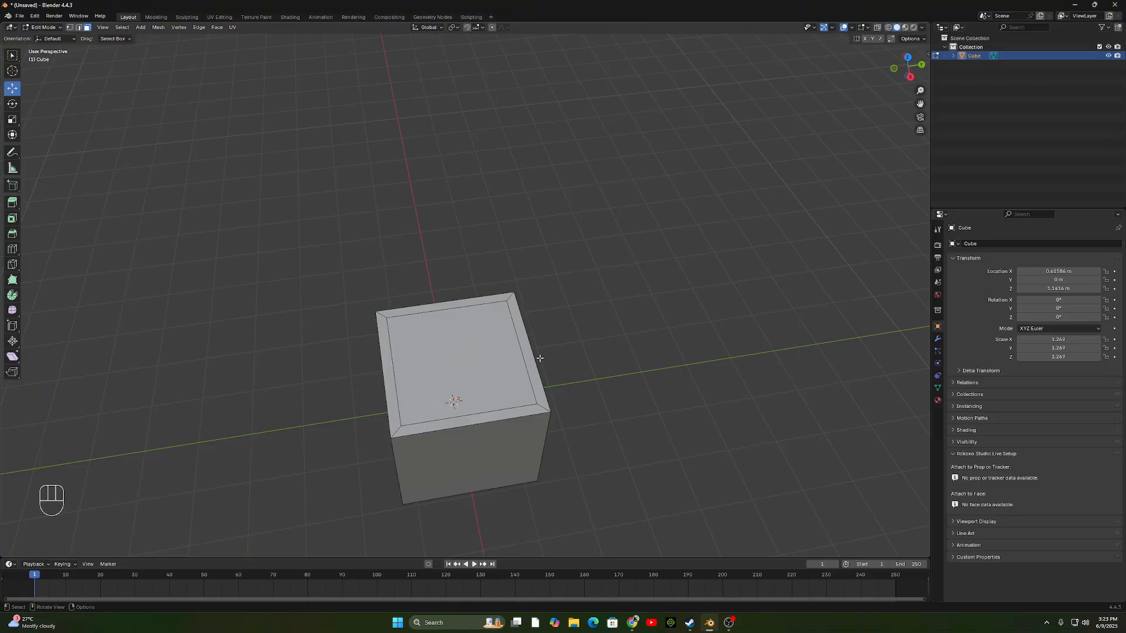
{"action": "middle_click_drag", "start_coordinate": [442, 403], "coordinate": [564, 358]}
{"action": "left_click", "coordinate": [580, 246]}
{"action": "left_click", "coordinate": [908, 69]}
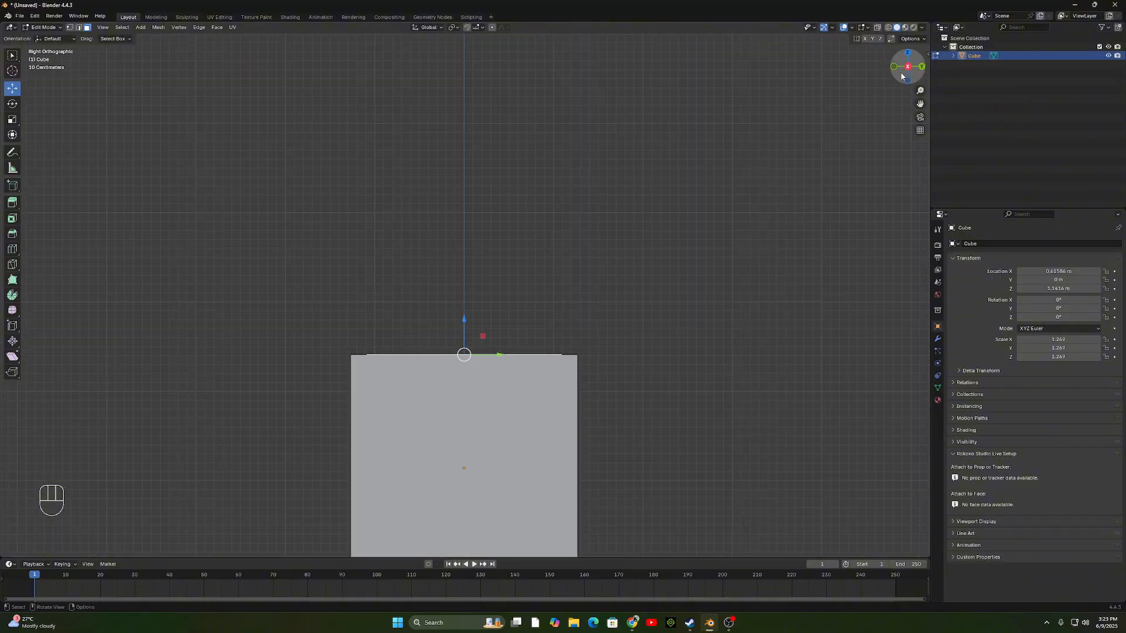
{"action": "key", "text": "e"}
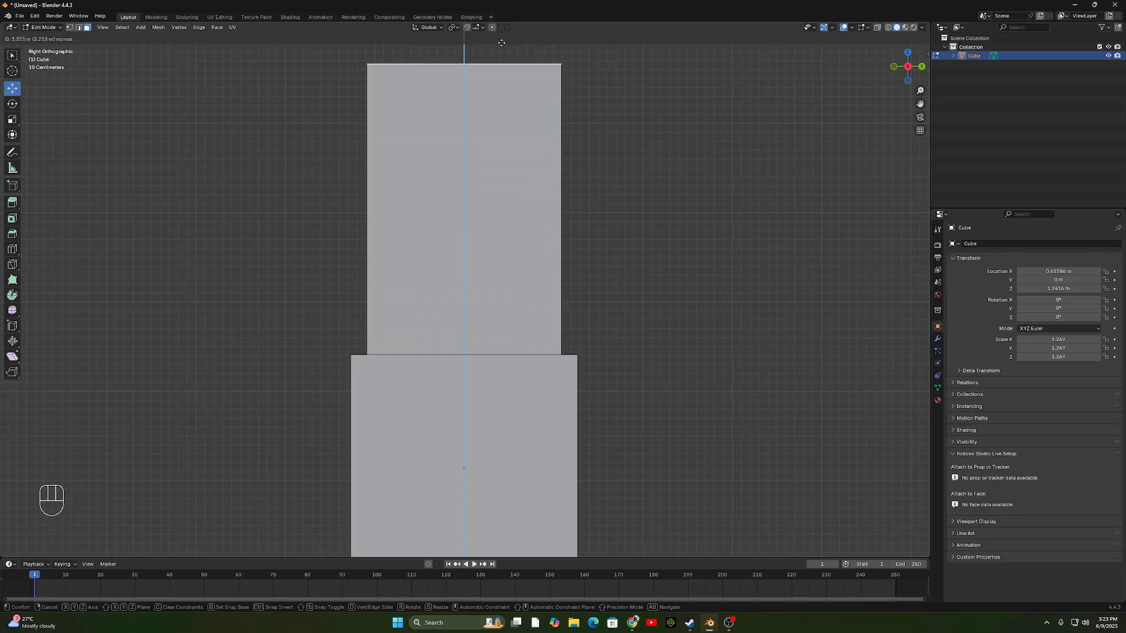
{"action": "left_click", "coordinate": [512, 73]}
Inset the top face of the second block slightly to leave a narrow rim.
{"action": "middle_click_drag", "start_coordinate": [512, 77], "coordinate": [461, 320]}
{"action": "scroll", "coordinate": [545, 340], "scroll_direction": "up", "scroll_amount": 5}
{"action": "scroll", "coordinate": [565, 357], "scroll_direction": "up", "scroll_amount": 3}
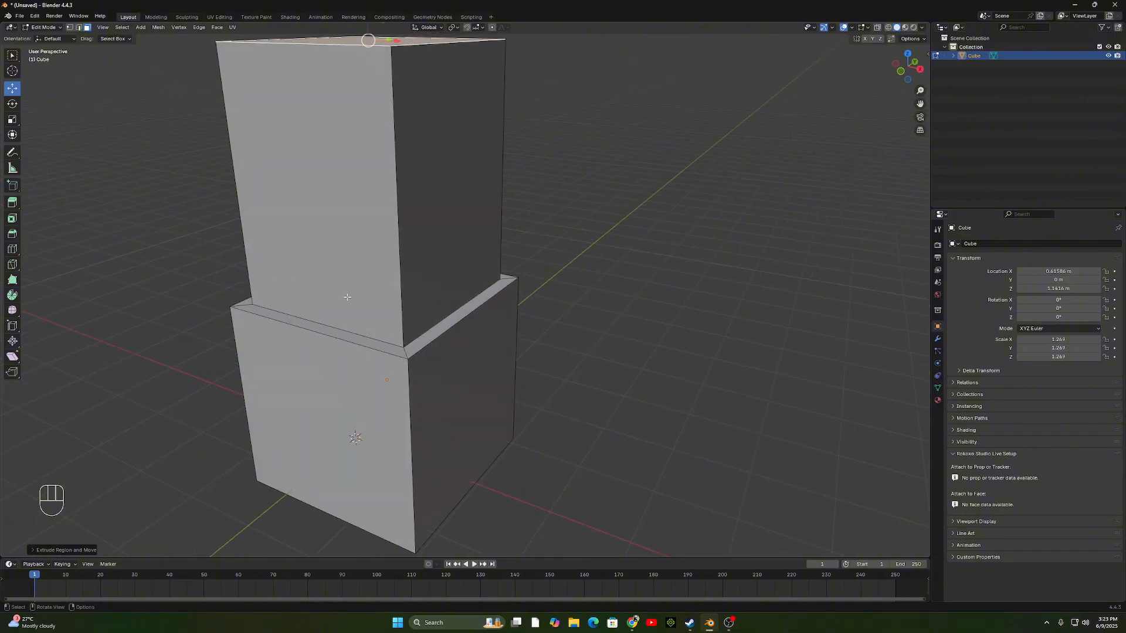
{"action": "scroll", "coordinate": [347, 297], "scroll_direction": "down", "scroll_amount": 3}
{"action": "middle_click_drag", "start_coordinate": [347, 297], "coordinate": [521, 324]}
{"action": "scroll", "coordinate": [520, 325], "scroll_direction": "up", "scroll_amount": 2}
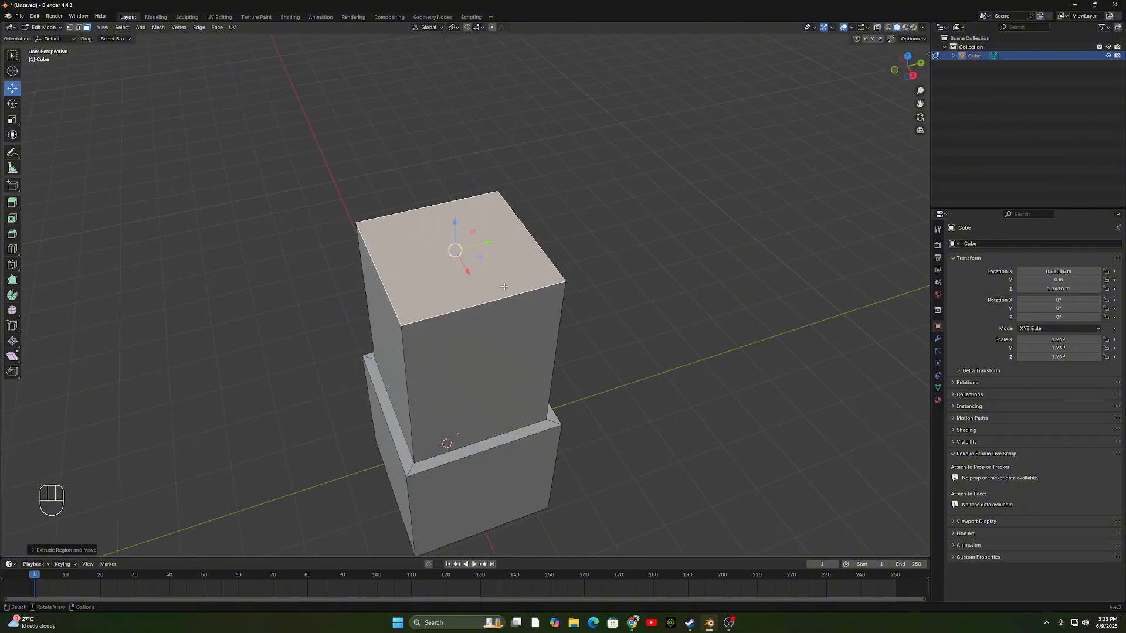
{"action": "key", "text": "i"}
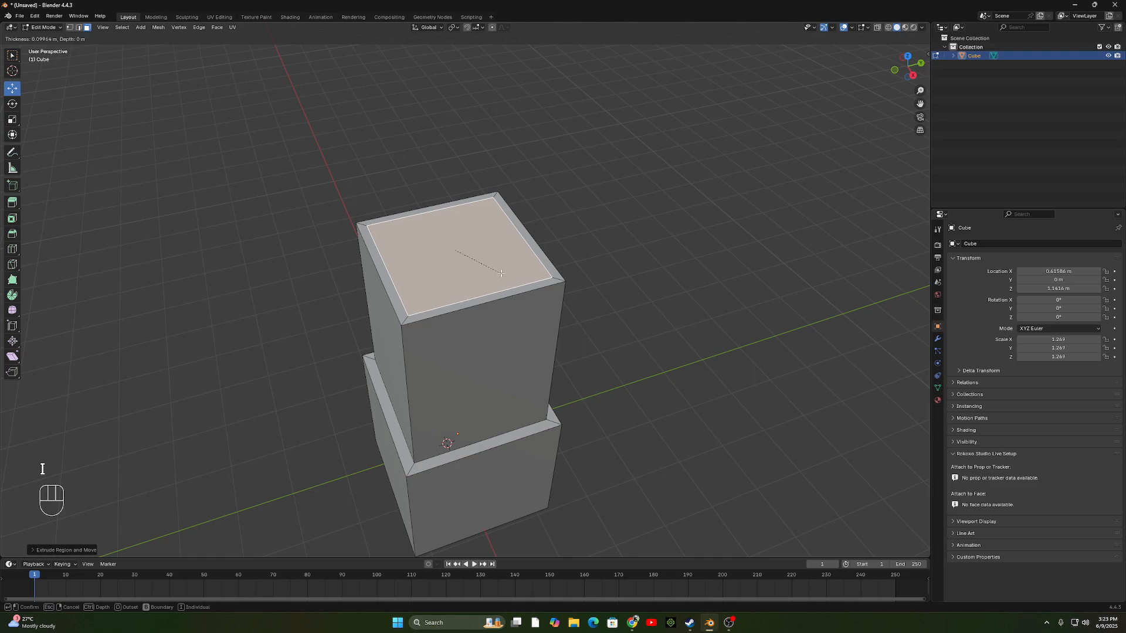
{"action": "left_click", "coordinate": [500, 286]}
Extrude the second block's inset face upward along Z to form a third tower block.
{"action": "scroll", "coordinate": [499, 287], "scroll_direction": "down", "scroll_amount": 2}
{"action": "key", "text": "e"}
{"action": "key", "text": "z"}
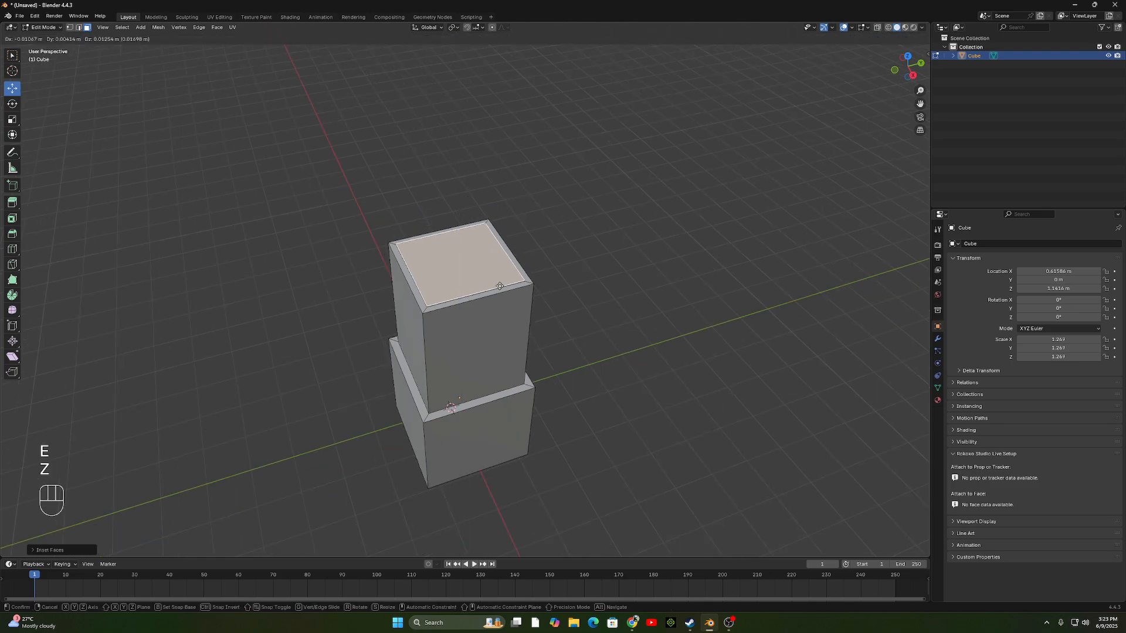
{"action": "key", "text": "z"}
{"action": "left_click", "coordinate": [479, 141]}
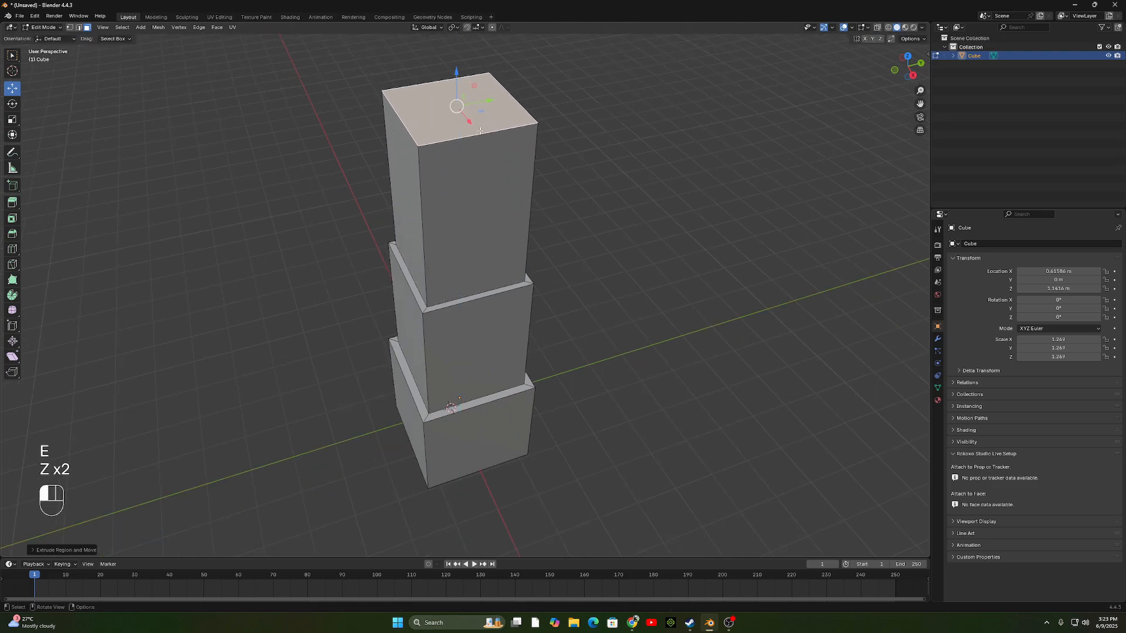
Inset the top face of the third block slightly, leaving a thin border around it.
{"action": "middle_click_drag", "start_coordinate": [525, 228], "coordinate": [547, 331], "text": "shift"}
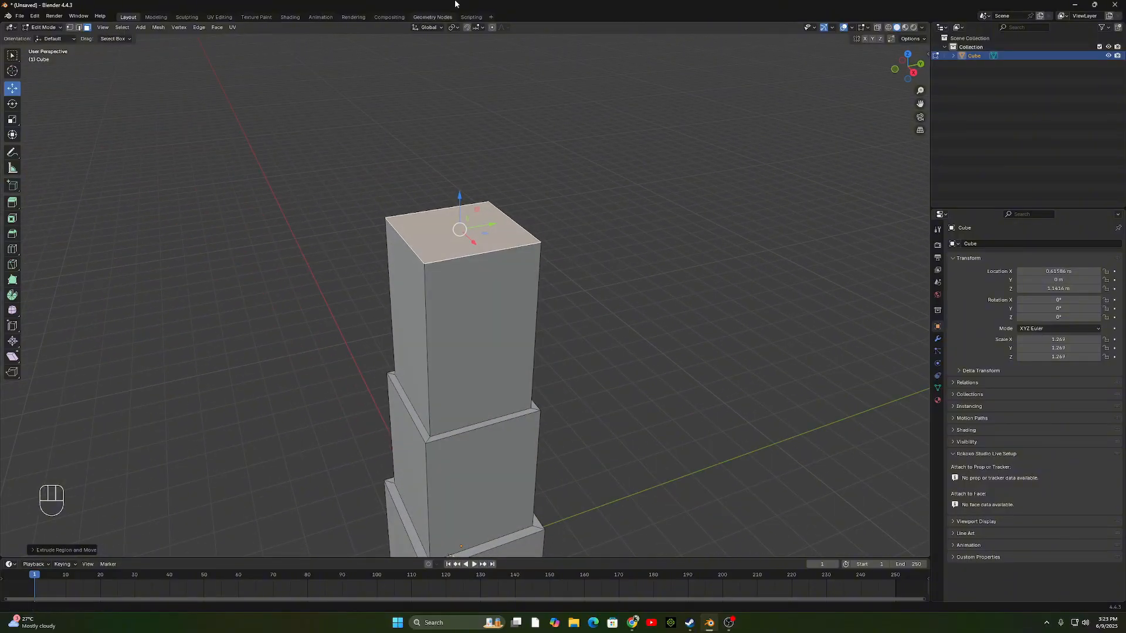
{"action": "middle_click_drag", "start_coordinate": [481, 233], "coordinate": [527, 322], "text": "shift"}
{"action": "key", "text": "e"}
{"action": "left_click", "coordinate": [528, 322]}
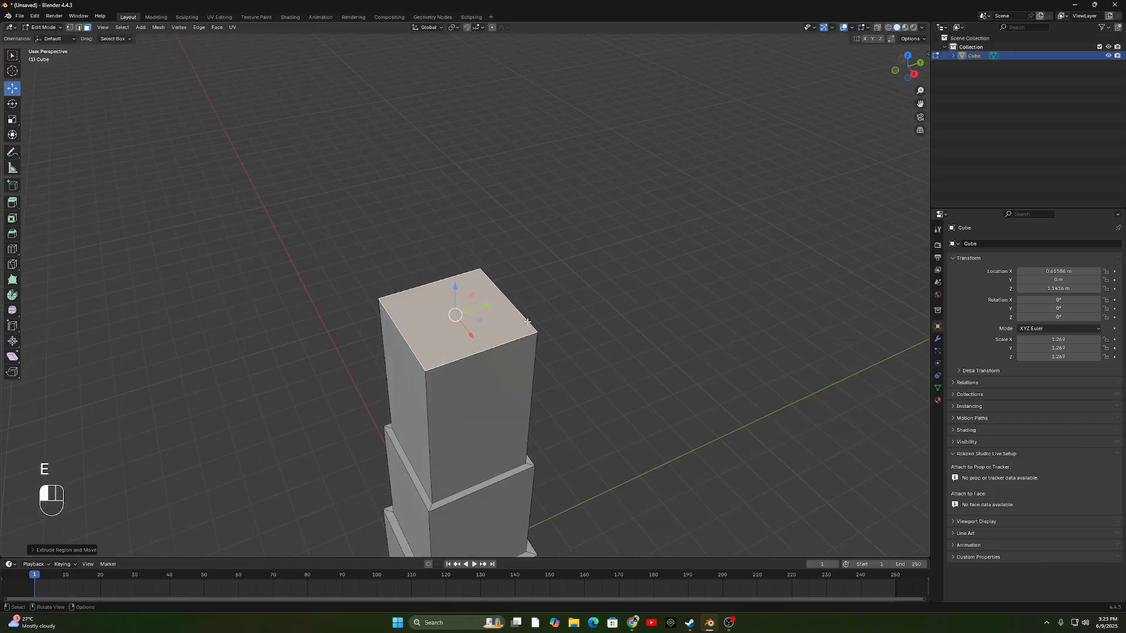
{"action": "key", "text": "i"}
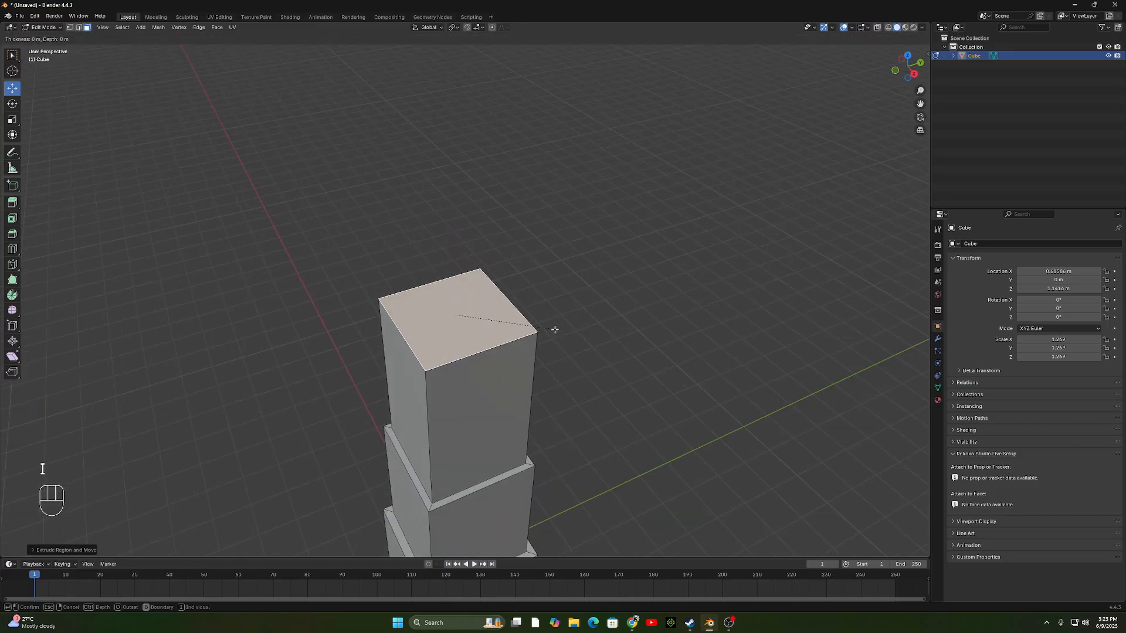
{"action": "left_click", "coordinate": [528, 345]}
Extrude the third block's inset face upward along its normal to form a shorter fourth block.
{"action": "scroll", "coordinate": [528, 345], "scroll_direction": "down", "scroll_amount": 3}
{"action": "middle_click_drag", "start_coordinate": [487, 390], "coordinate": [469, 370]}
{"action": "key", "text": "e"}
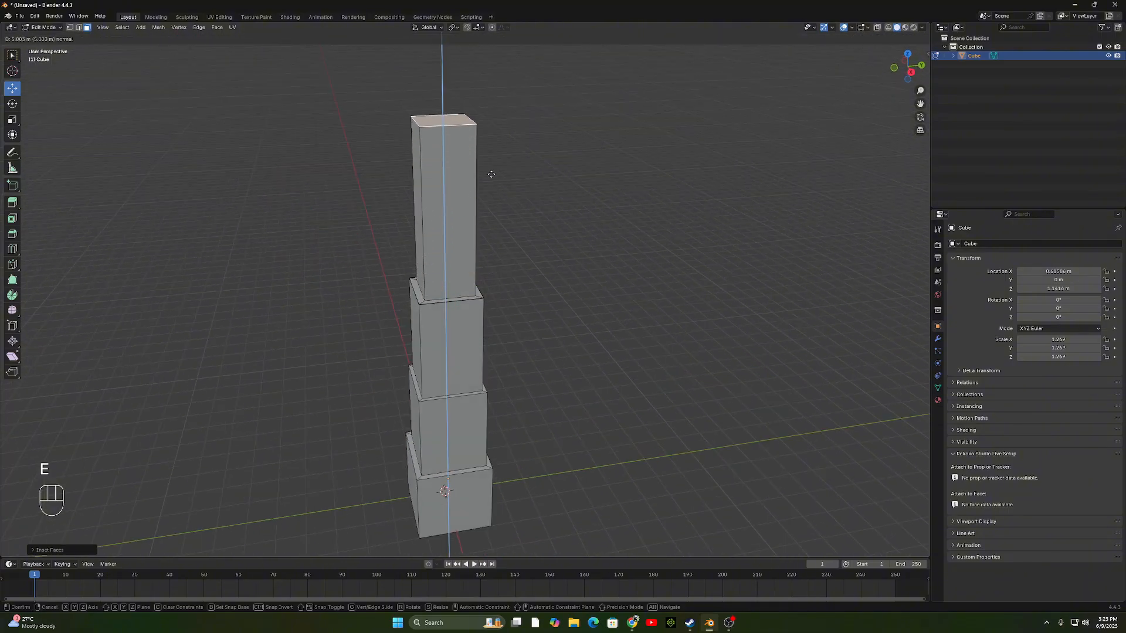
{"action": "left_click", "coordinate": [497, 254]}
{"action": "middle_click_drag", "start_coordinate": [497, 254], "coordinate": [509, 277]}
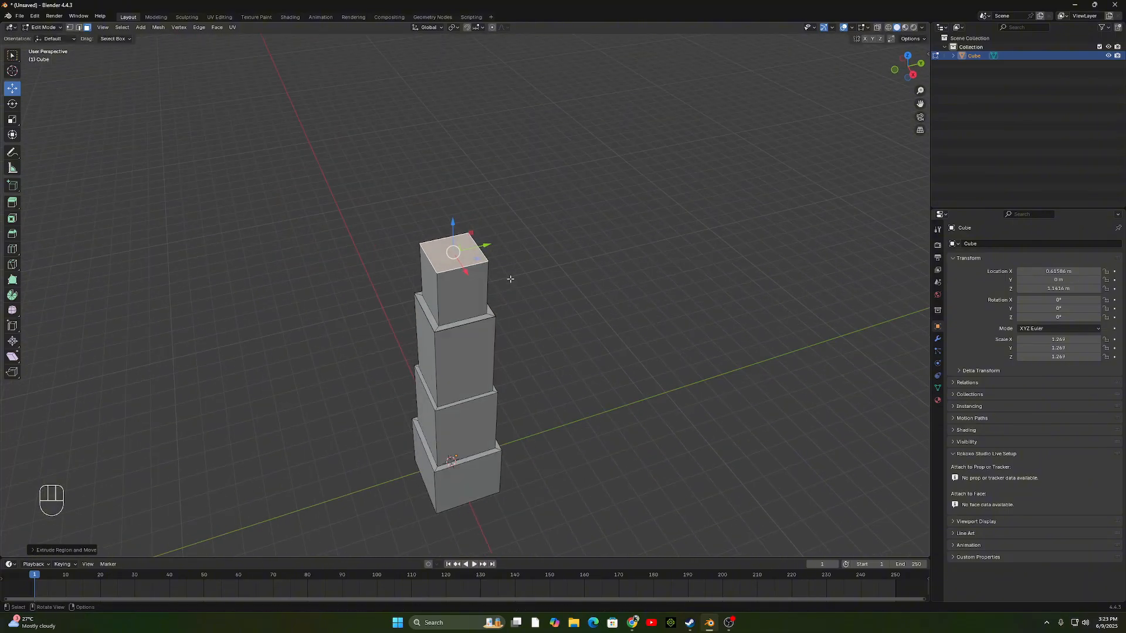
{"action": "key", "text": "i"}
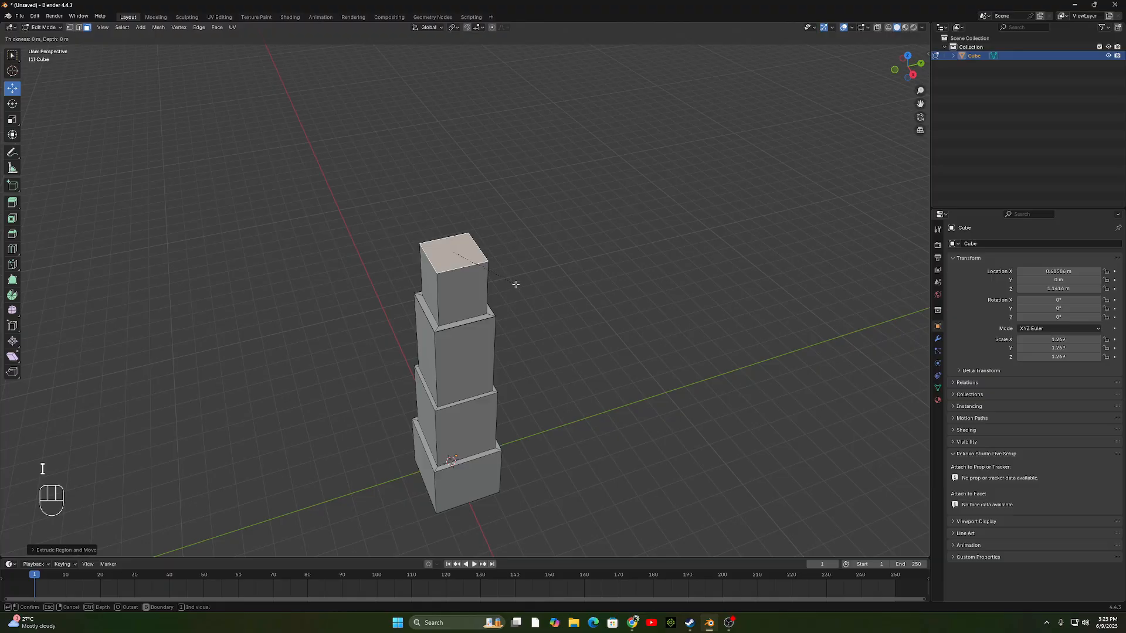
{"action": "left_click", "coordinate": [491, 261]}
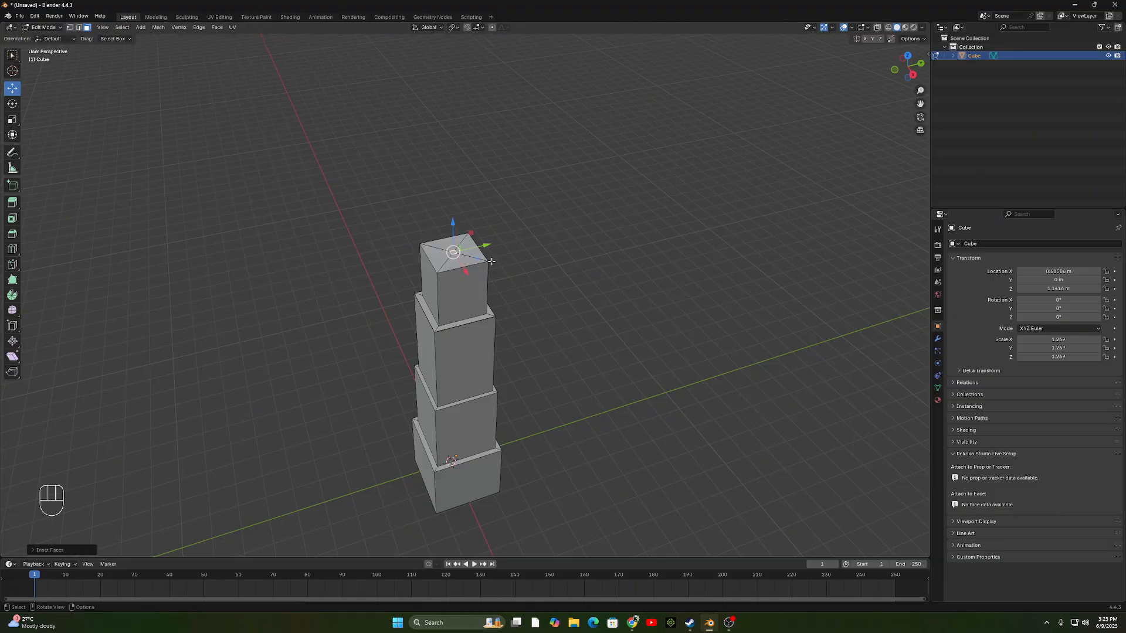
{"action": "key", "text": "ctrl+z"}
Inset the fourth block's top face to leave a narrow rim, and extrude it straight up into a taller fifth block.
{"action": "key", "text": "i"}
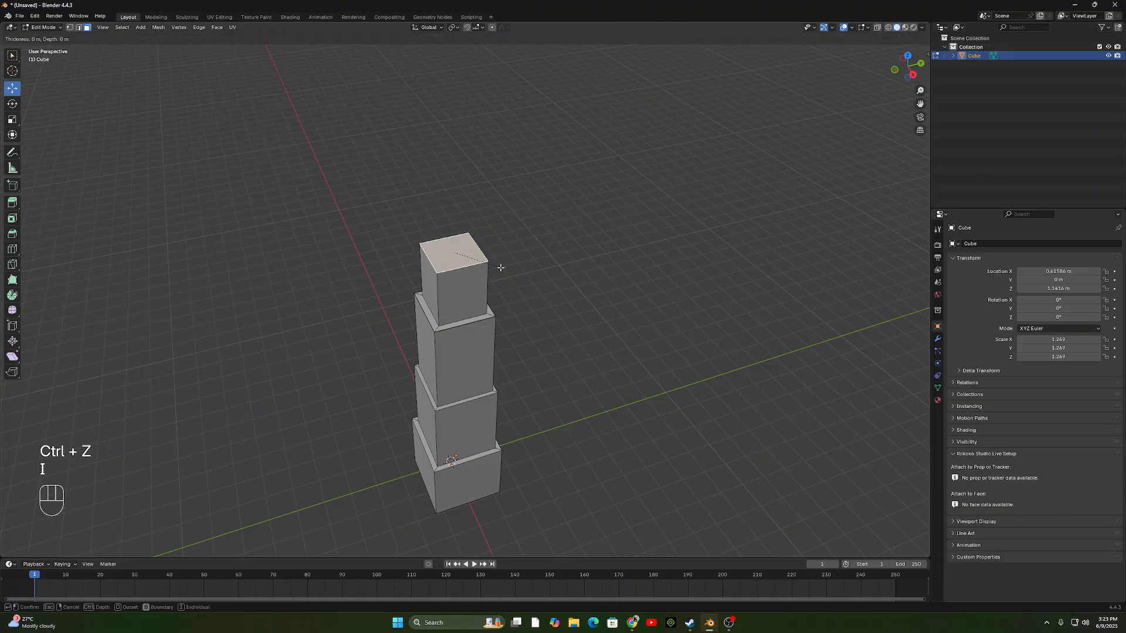
{"action": "key", "text": "s"}
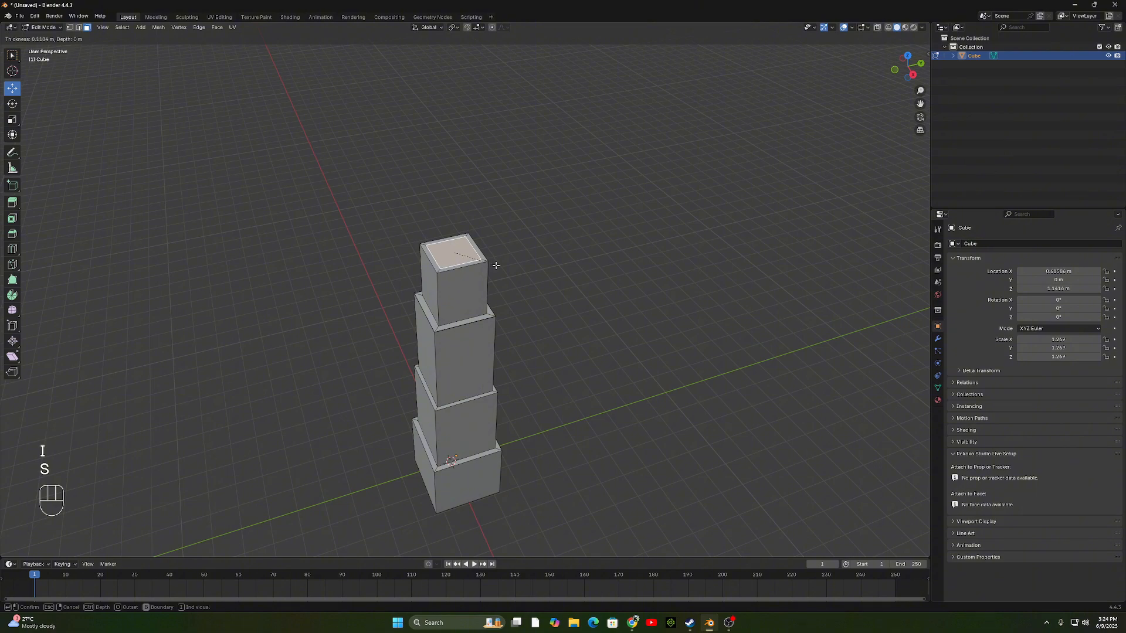
{"action": "left_click", "coordinate": [491, 264]}
{"action": "key", "text": "e"}
{"action": "key", "text": "z"}
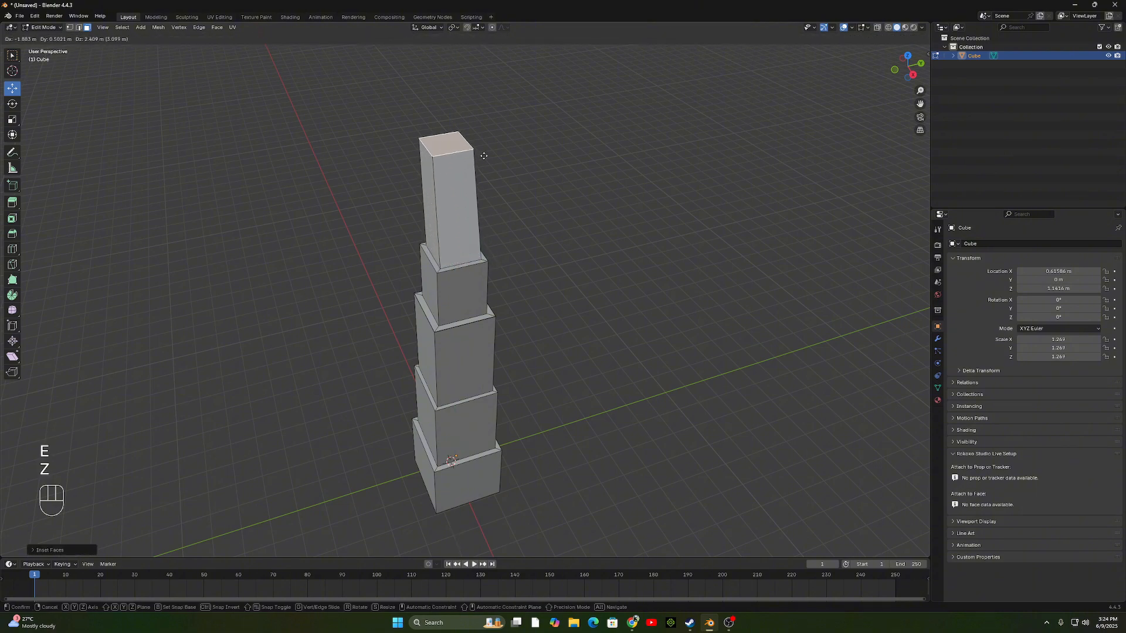
{"action": "key", "text": "z"}
{"action": "left_click", "coordinate": [488, 153]}
Inset the fifth block's top face and extrude the inner face upward along its normal to form a narrower sixth block.
{"action": "key", "text": "i"}
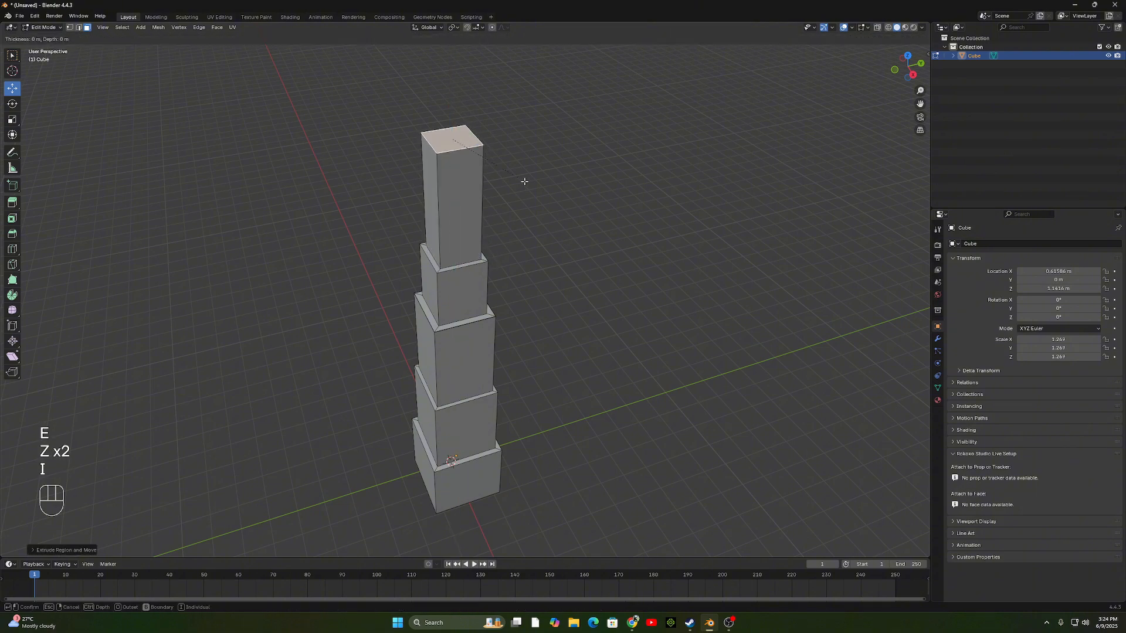
{"action": "left_click", "coordinate": [516, 178]}
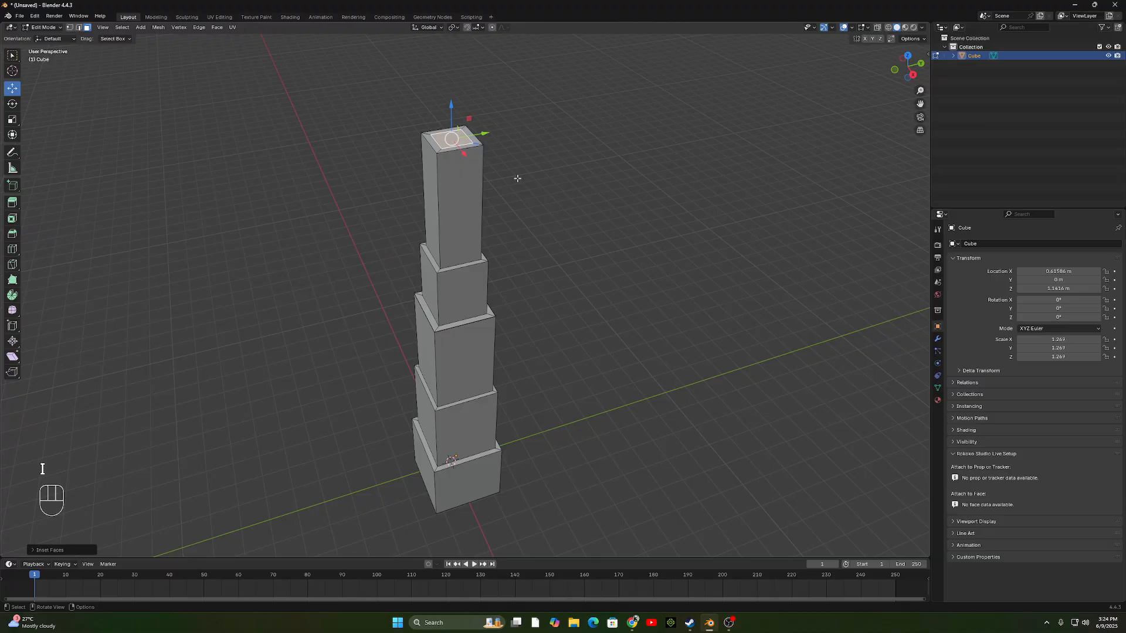
{"action": "key", "text": "e"}
{"action": "left_click", "coordinate": [512, 61]}
Inset the sixth block's top face with a wide border and extrude the small inner face upward into a slim seventh block.
{"action": "middle_click_drag", "start_coordinate": [539, 120], "coordinate": [554, 316], "text": "shift"}
{"action": "key", "text": "i"}
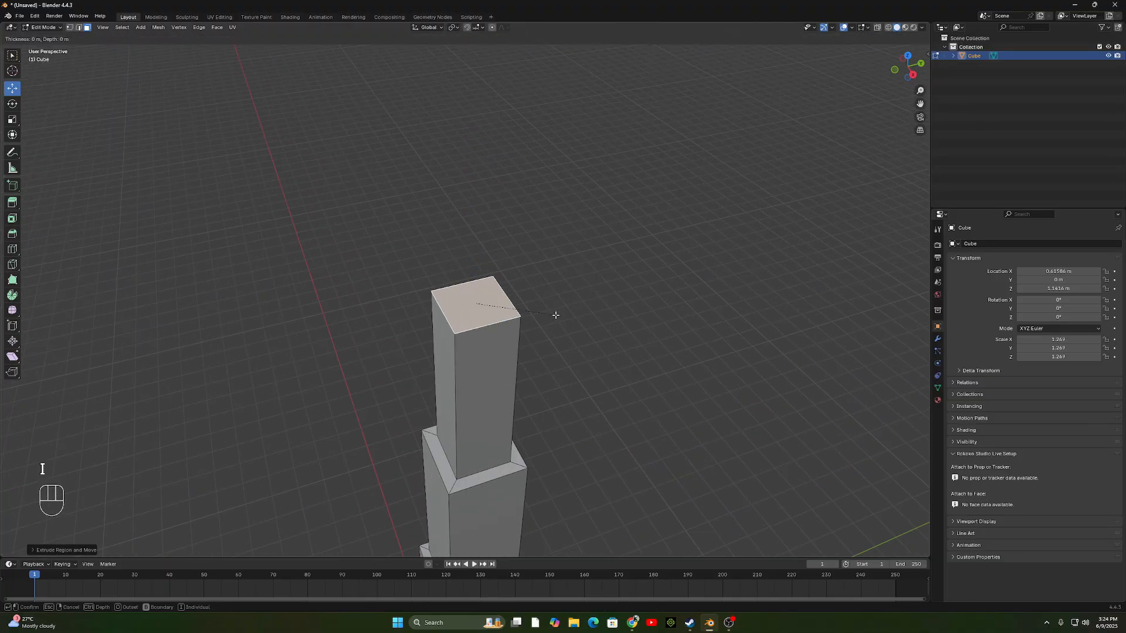
{"action": "left_click", "coordinate": [536, 312]}
{"action": "key", "text": "e"}
{"action": "key", "text": "z"}
{"action": "key", "text": "z"}
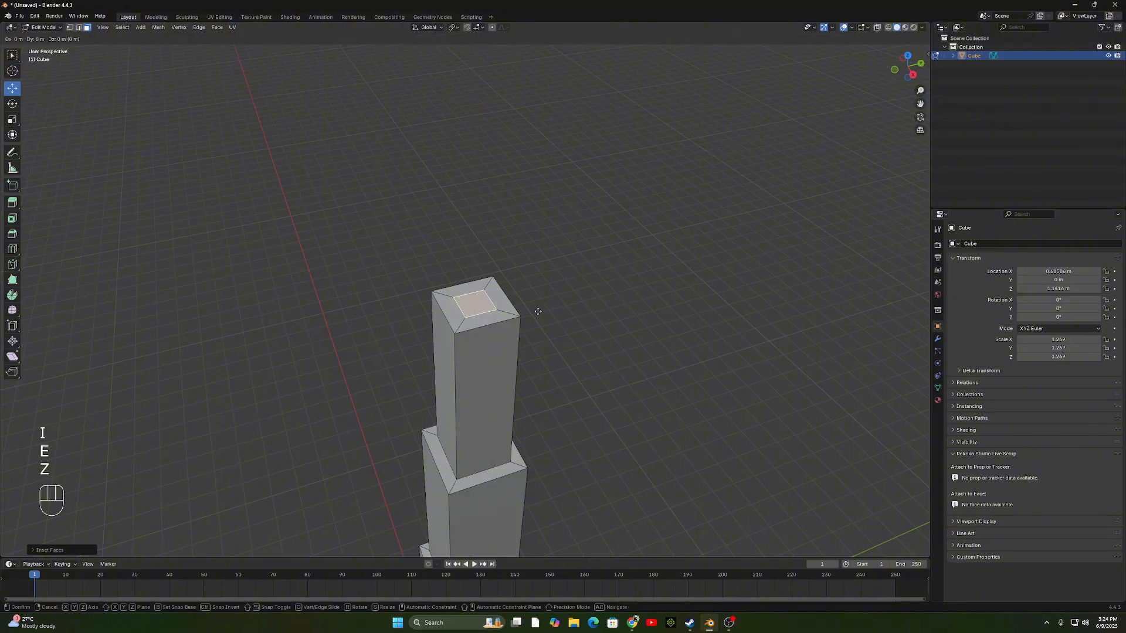
{"action": "left_click", "coordinate": [569, 176]}
Inset the seventh block's top face by about 0.06 m and extrude the inner face upward as the tower's thin tip.
{"action": "key", "text": "i"}
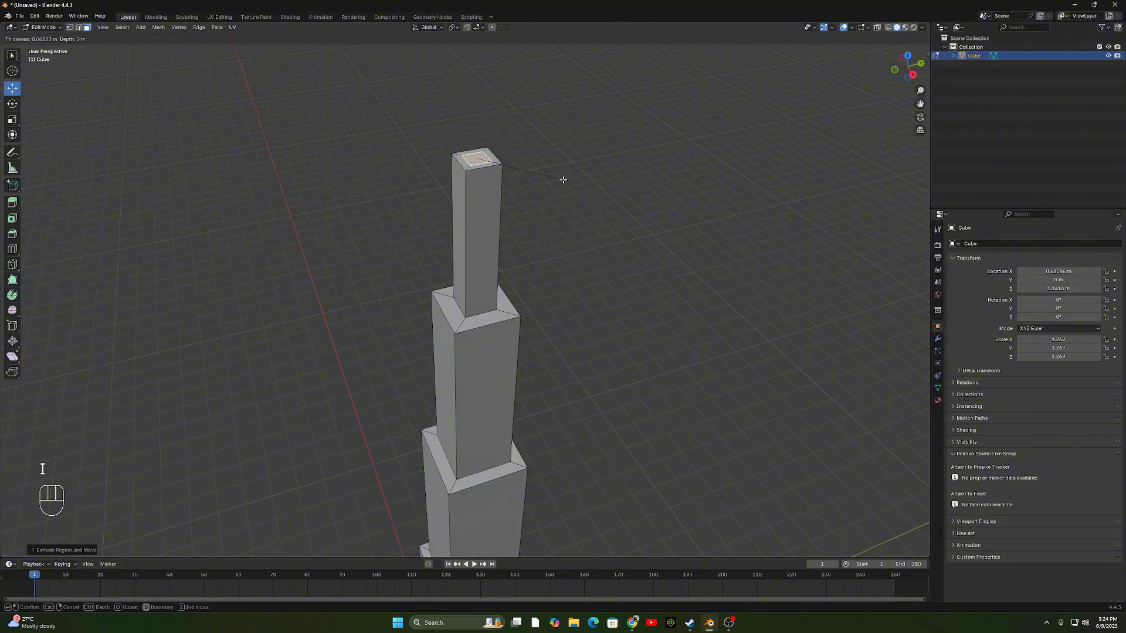
{"action": "left_click", "coordinate": [563, 181]}
{"action": "key", "text": "e"}
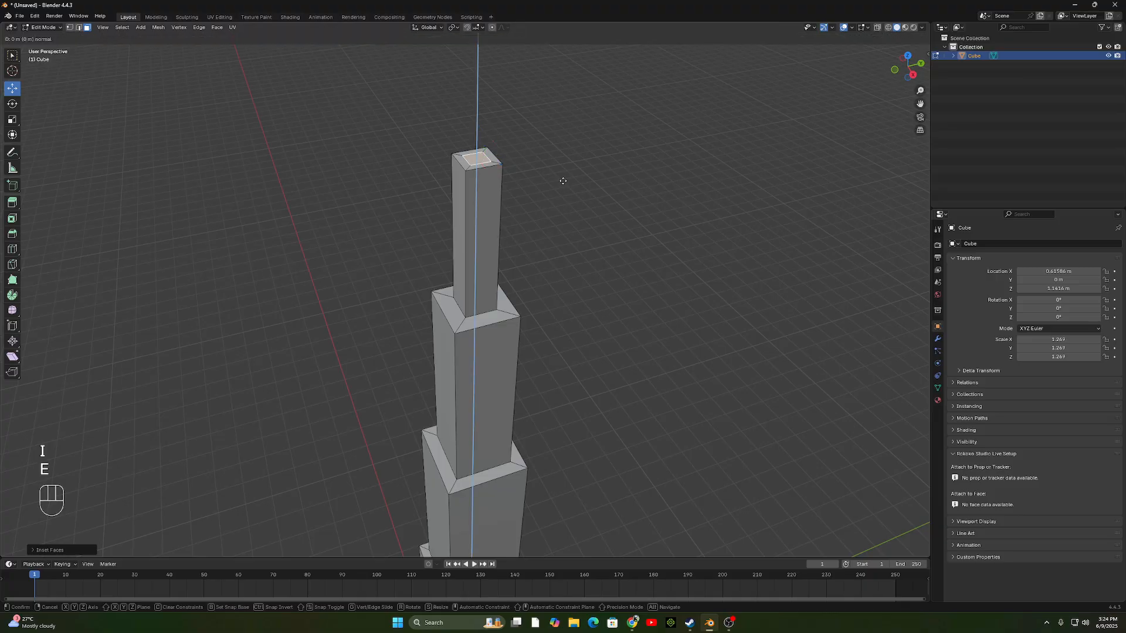
{"action": "key", "text": "z"}
{"action": "key", "text": "z"}
{"action": "left_click", "coordinate": [558, 60]}
Return to Object Mode with the whole tower in view.
{"action": "scroll", "coordinate": [525, 293], "scroll_direction": "down", "scroll_amount": 6}
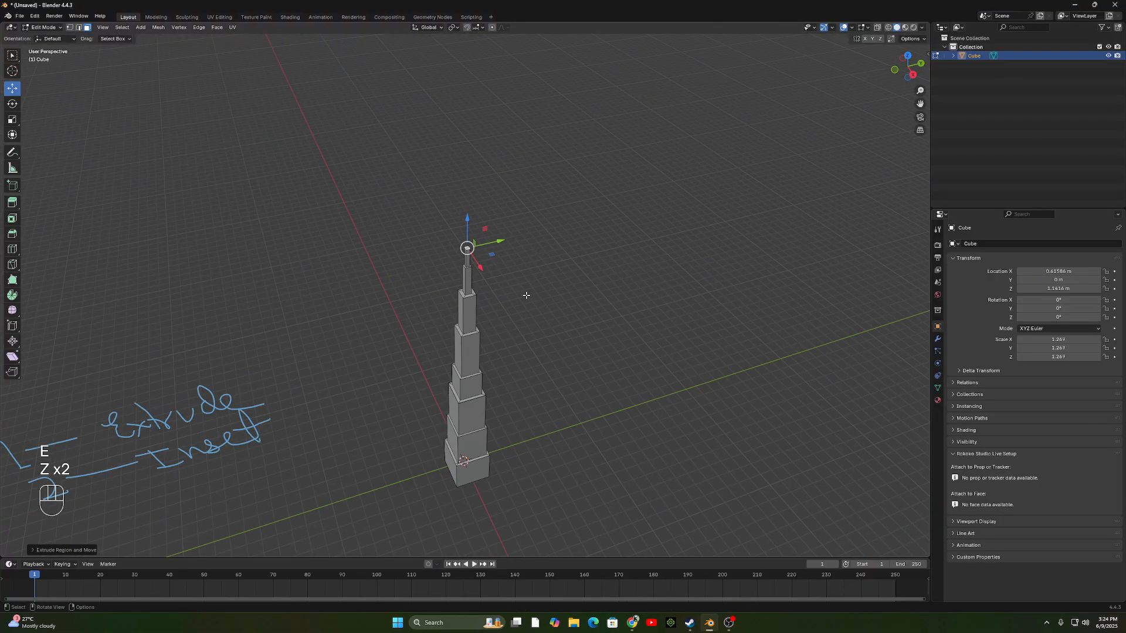
{"action": "middle_click_drag", "start_coordinate": [533, 404], "coordinate": [514, 303], "text": "shift"}
{"action": "key", "text": "Tab"}
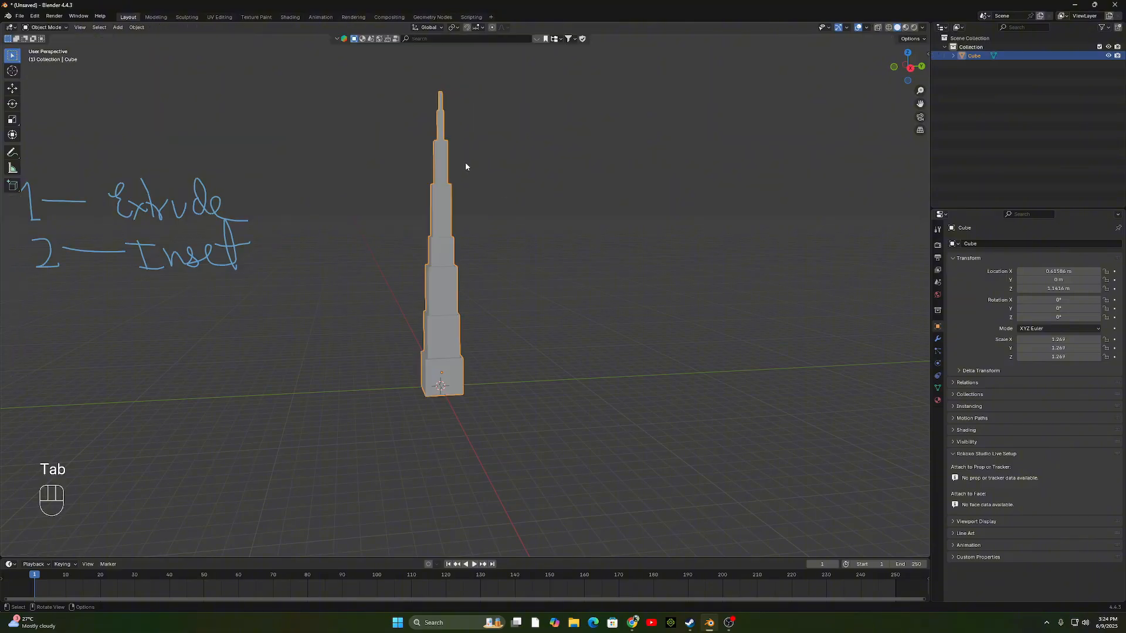
{"action": "middle_click_drag", "start_coordinate": [539, 247], "coordinate": [582, 271]}
Add a Subdivision Surface modifier to the tower and raise its viewport subdivision level.
{"action": "left_click", "coordinate": [938, 339]}
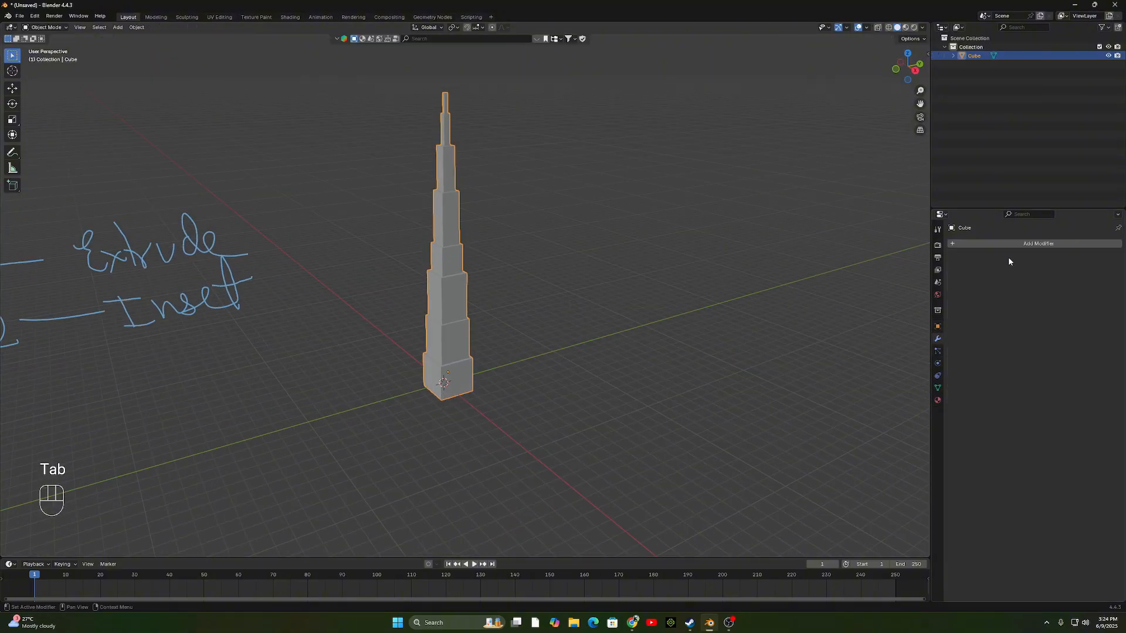
{"action": "left_click", "coordinate": [1024, 244]}
{"action": "left_click", "coordinate": [1039, 245]}
{"action": "type", "text": "sub"}
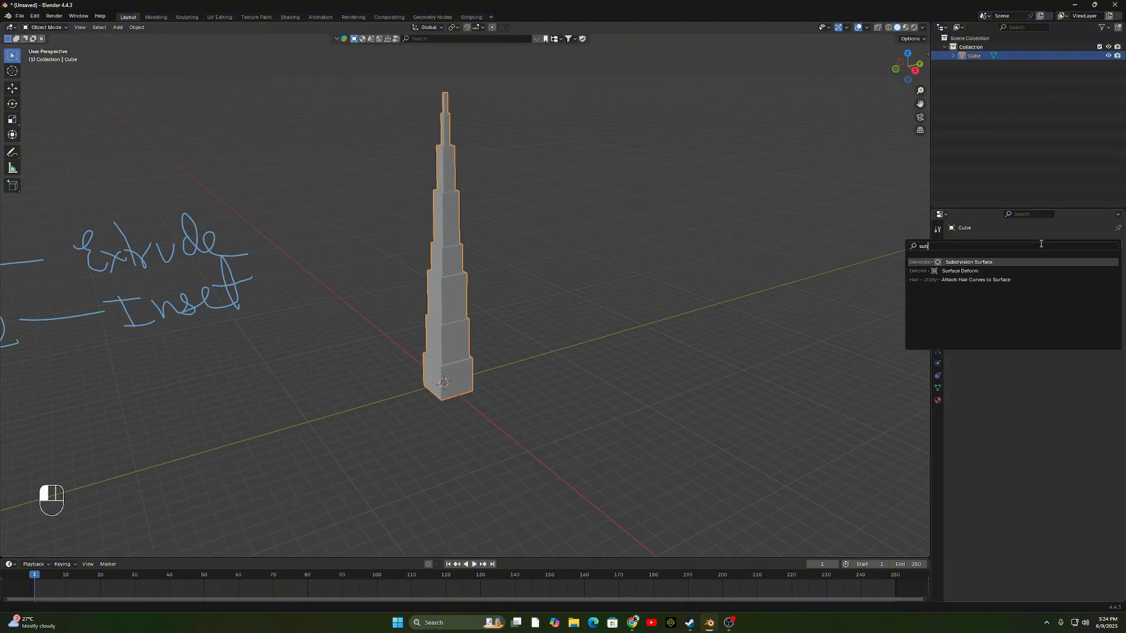
{"action": "key", "text": "Return"}
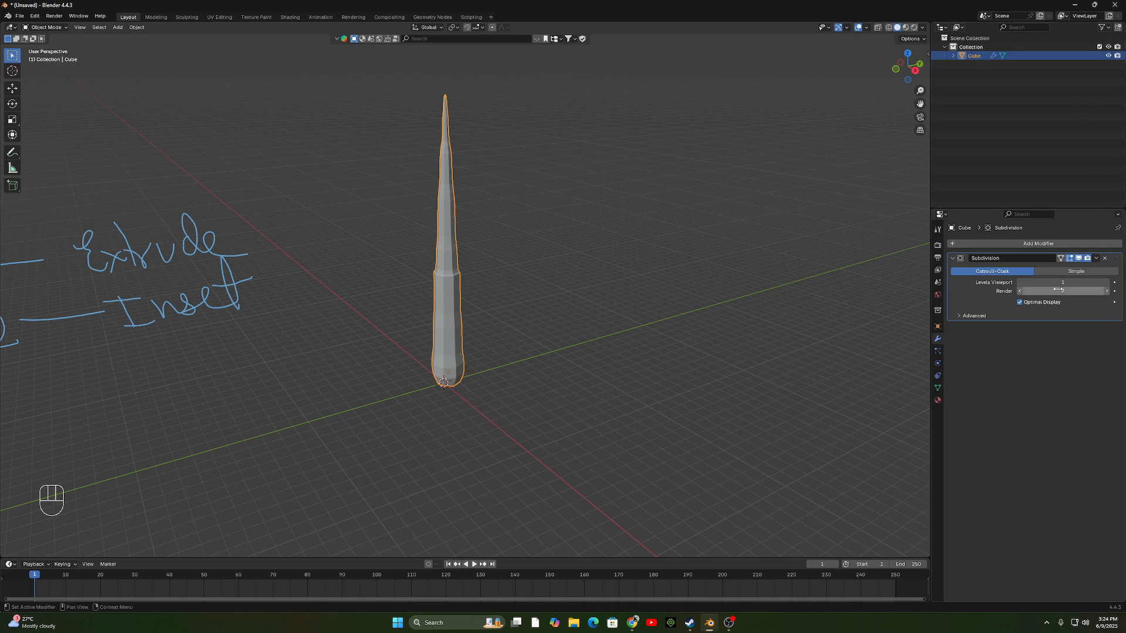
{"action": "left_click", "coordinate": [1107, 283]}
Examine the smoothed tower up close, and remove its Subdivision modifier.
{"action": "mouse_move", "coordinate": [608, 385]}
{"action": "middle_mouse_down"}
{"action": "mouse_move", "coordinate": [549, 386]}
{"action": "mouse_move", "coordinate": [606, 384]}
{"action": "middle_mouse_up"}
{"action": "scroll", "coordinate": [518, 352], "scroll_direction": "up", "scroll_amount": 4}
{"action": "middle_click_drag", "start_coordinate": [519, 352], "coordinate": [604, 439], "text": "shift"}
{"action": "scroll", "coordinate": [606, 442], "scroll_direction": "down", "scroll_amount": 5}
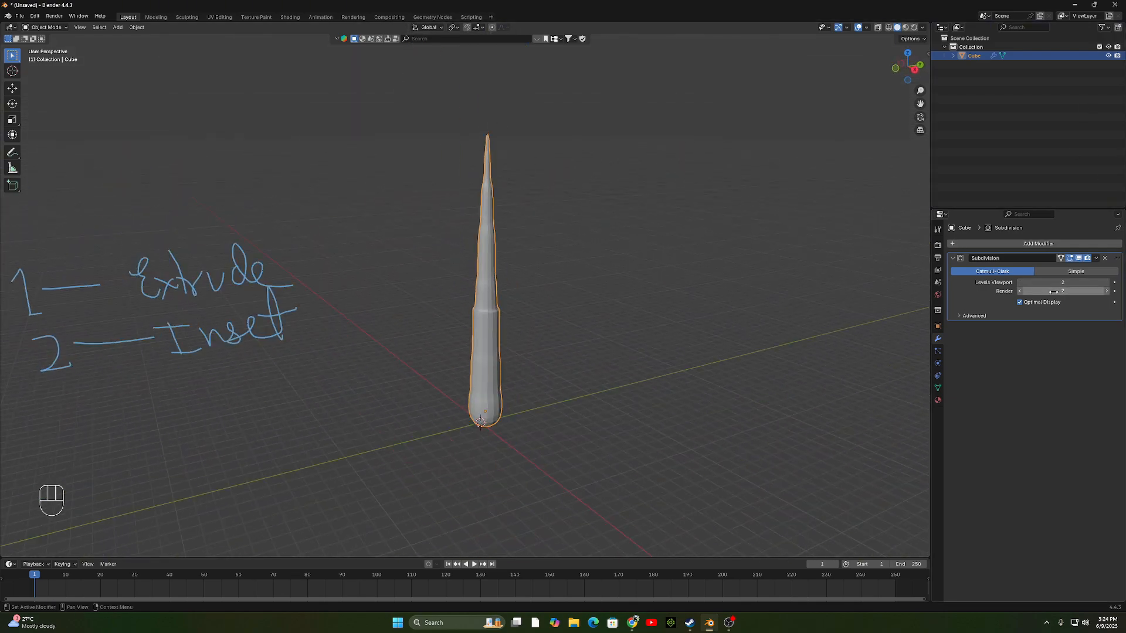
{"action": "left_click", "coordinate": [1104, 258]}
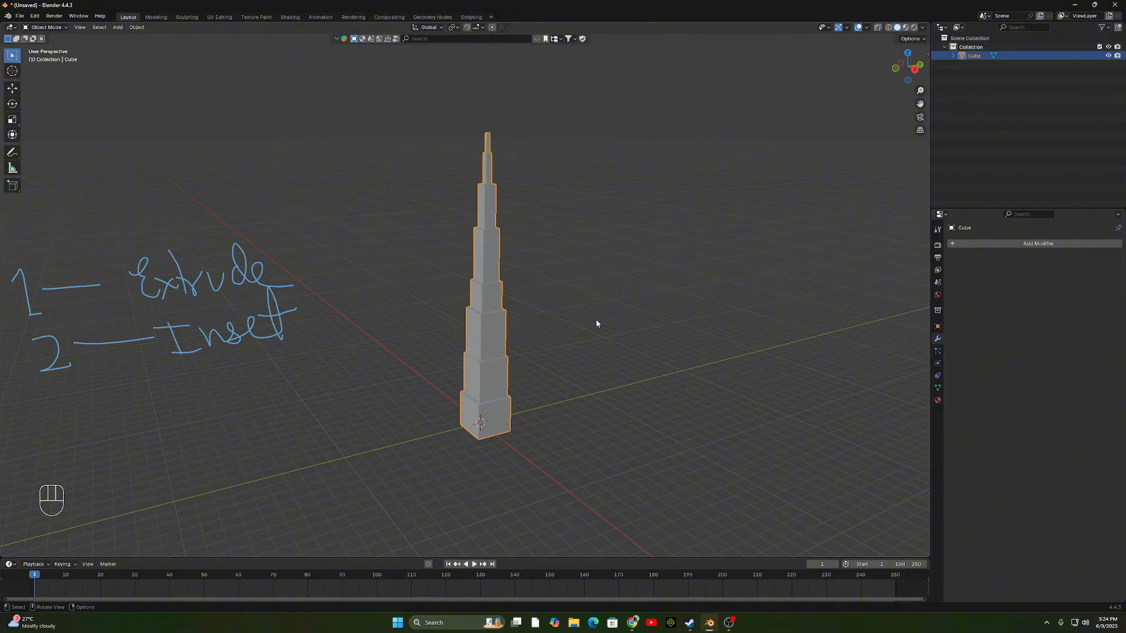
Switch to the right orthographic view and annotate "3 — 1+2" by hand beneath the "2 — Inset" note.
{"action": "middle_click_drag", "start_coordinate": [597, 321], "coordinate": [547, 333]}
{"action": "mouse_move", "coordinate": [466, 273]}
{"action": "middle_mouse_down"}
{"action": "mouse_move", "coordinate": [504, 234]}
{"action": "mouse_move", "coordinate": [480, 228]}
{"action": "mouse_move", "coordinate": [524, 330]}
{"action": "mouse_move", "coordinate": [515, 385]}
{"action": "mouse_move", "coordinate": [432, 382]}
{"action": "mouse_move", "coordinate": [518, 378]}
{"action": "mouse_move", "coordinate": [482, 453]}
{"action": "middle_mouse_up"}
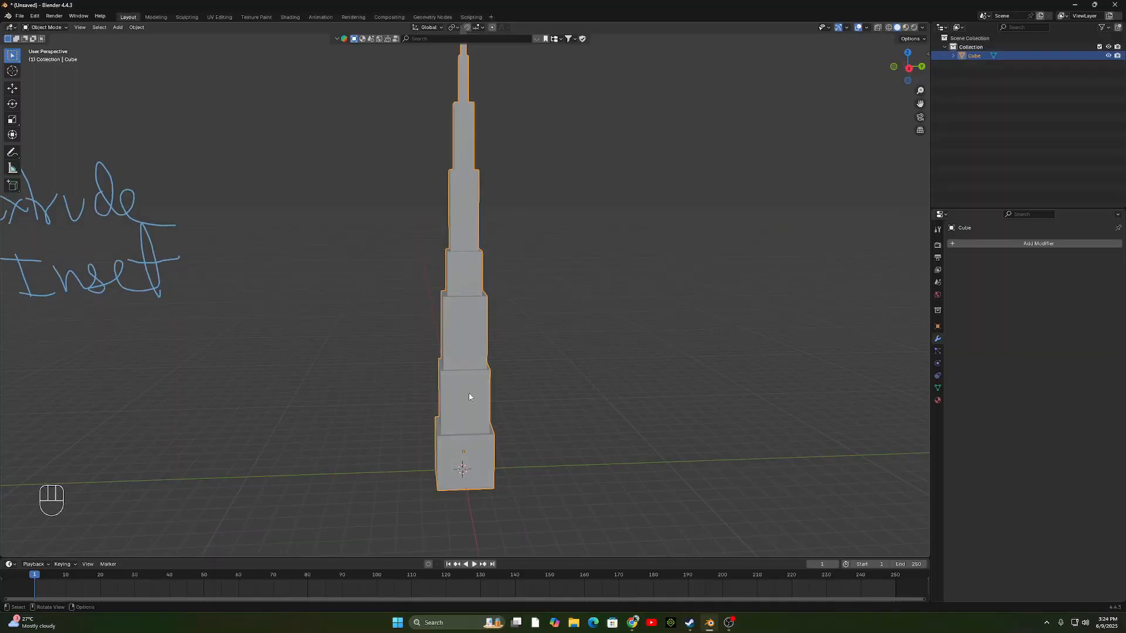
{"action": "middle_click_drag", "start_coordinate": [29, 254], "coordinate": [347, 256], "text": "shift"}
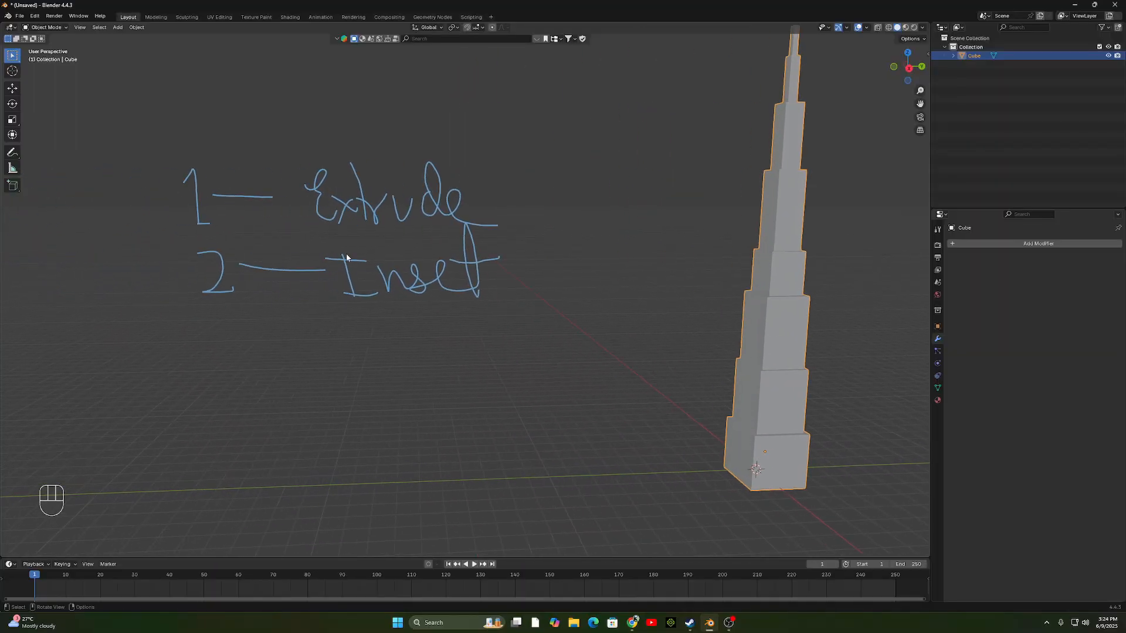
{"action": "left_click", "coordinate": [909, 68]}
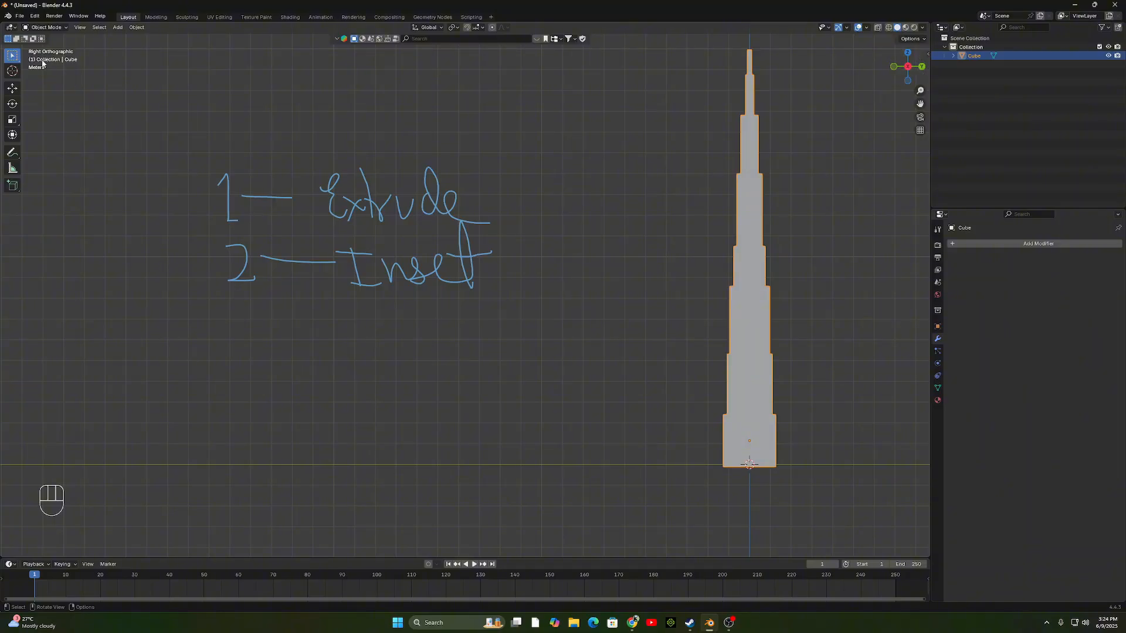
{"action": "left_click", "coordinate": [12, 152]}
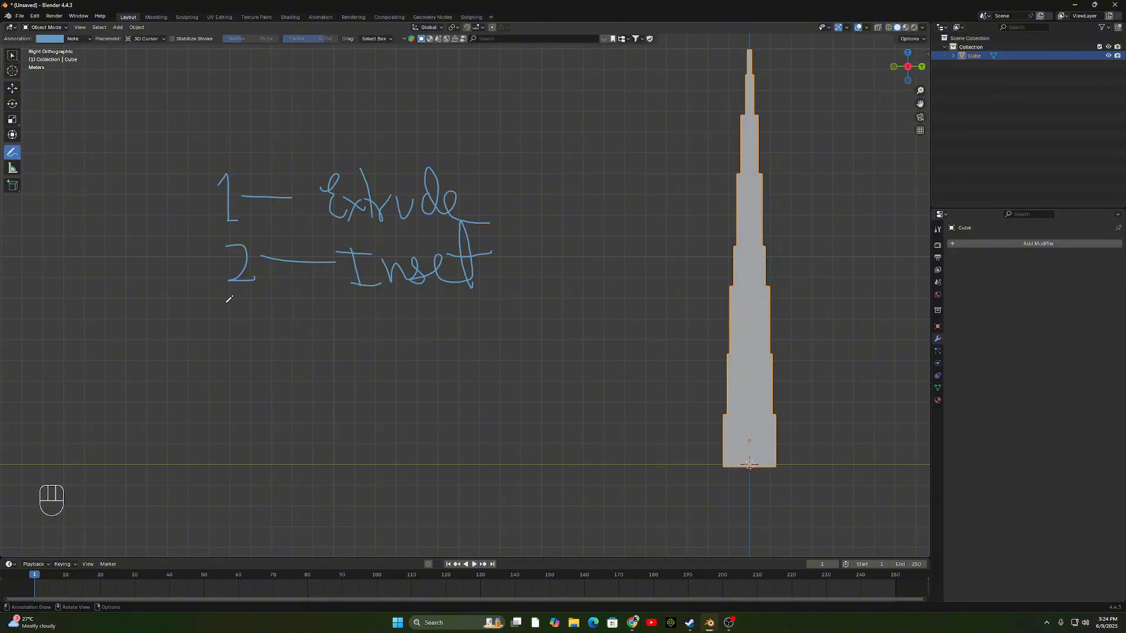
{"action": "mouse_move", "coordinate": [227, 303]}
{"action": "left_mouse_down"}
{"action": "mouse_move", "coordinate": [251, 314]}
{"action": "mouse_move", "coordinate": [172, 354]}
{"action": "left_mouse_up"}
{"action": "mouse_move", "coordinate": [253, 330]}
{"action": "left_mouse_down"}
{"action": "mouse_move", "coordinate": [328, 330]}
{"action": "mouse_move", "coordinate": [384, 356]}
{"action": "left_mouse_up"}
{"action": "left_click_drag", "start_coordinate": [407, 314], "coordinate": [414, 355]}
{"action": "mouse_move", "coordinate": [394, 334]}
{"action": "left_mouse_down"}
{"action": "mouse_move", "coordinate": [466, 326]}
{"action": "mouse_move", "coordinate": [551, 357]}
{"action": "left_mouse_up"}
Switch to the course outline in Google Docs and highlight "Loop Cut" among the Edit Mode tools.
{"action": "middle_click_drag", "start_coordinate": [716, 221], "coordinate": [524, 247], "text": "shift"}
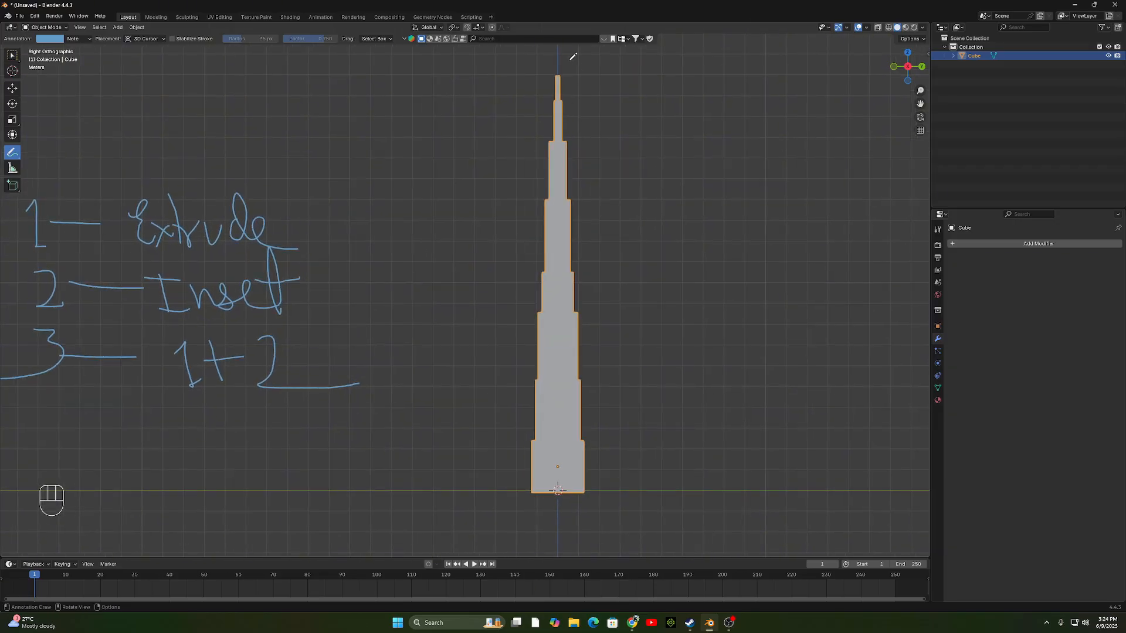
{"action": "middle_click_drag", "start_coordinate": [636, 317], "coordinate": [586, 332], "text": "shift"}
{"action": "left_click", "coordinate": [632, 623]}
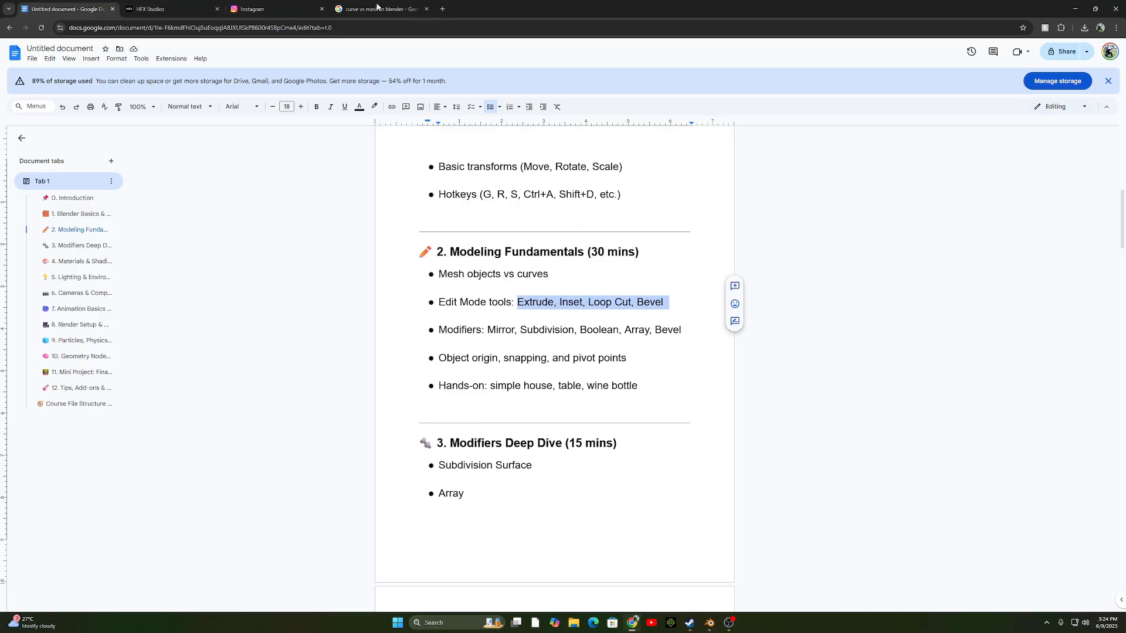
{"action": "left_click_drag", "start_coordinate": [586, 301], "coordinate": [633, 308]}
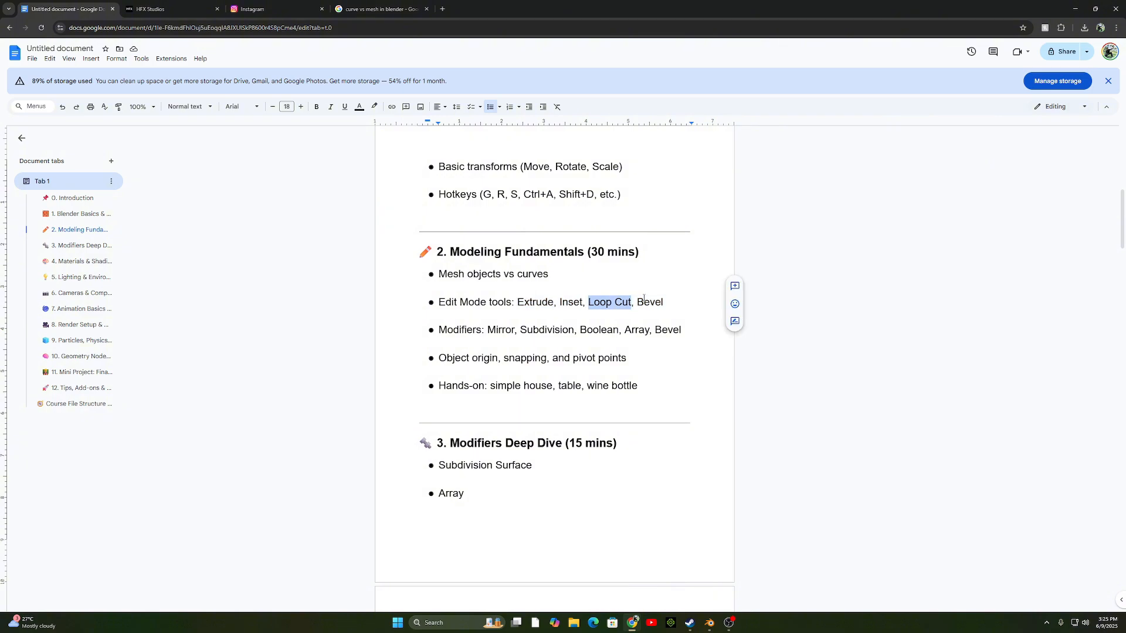
Switch back to Blender and move the tower about 20 m along the Y axis, away from the world origin.
{"action": "left_click", "coordinate": [709, 622]}
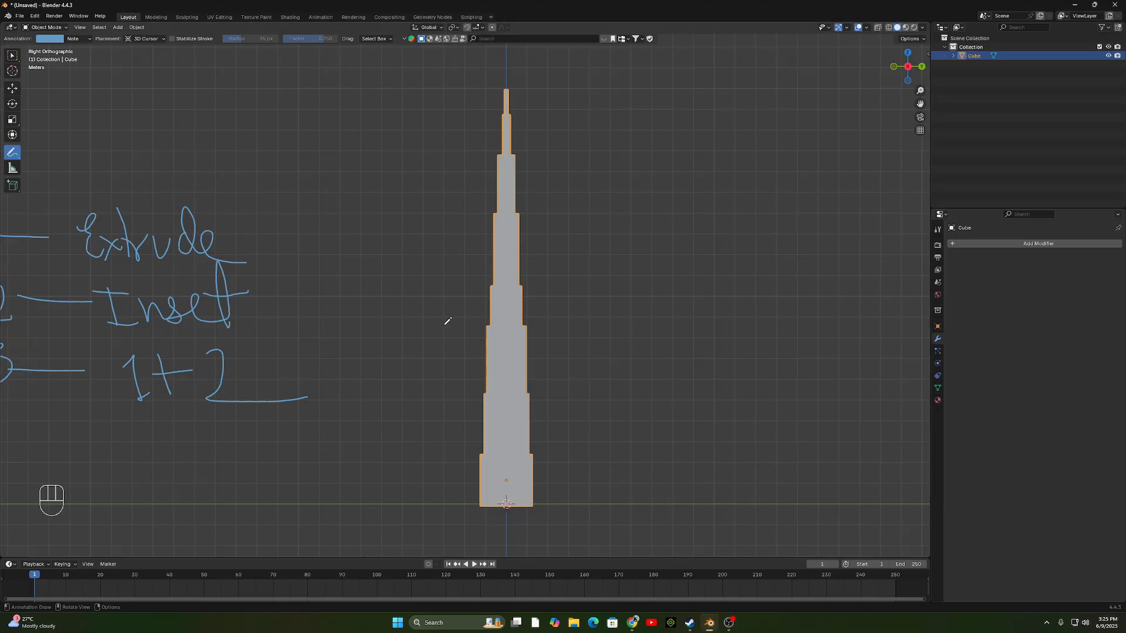
{"action": "key", "text": "Tab"}
{"action": "mouse_move", "coordinate": [586, 294]}
{"action": "middle_mouse_down"}
{"action": "mouse_move", "coordinate": [561, 334]}
{"action": "mouse_move", "coordinate": [510, 357]}
{"action": "middle_mouse_up"}
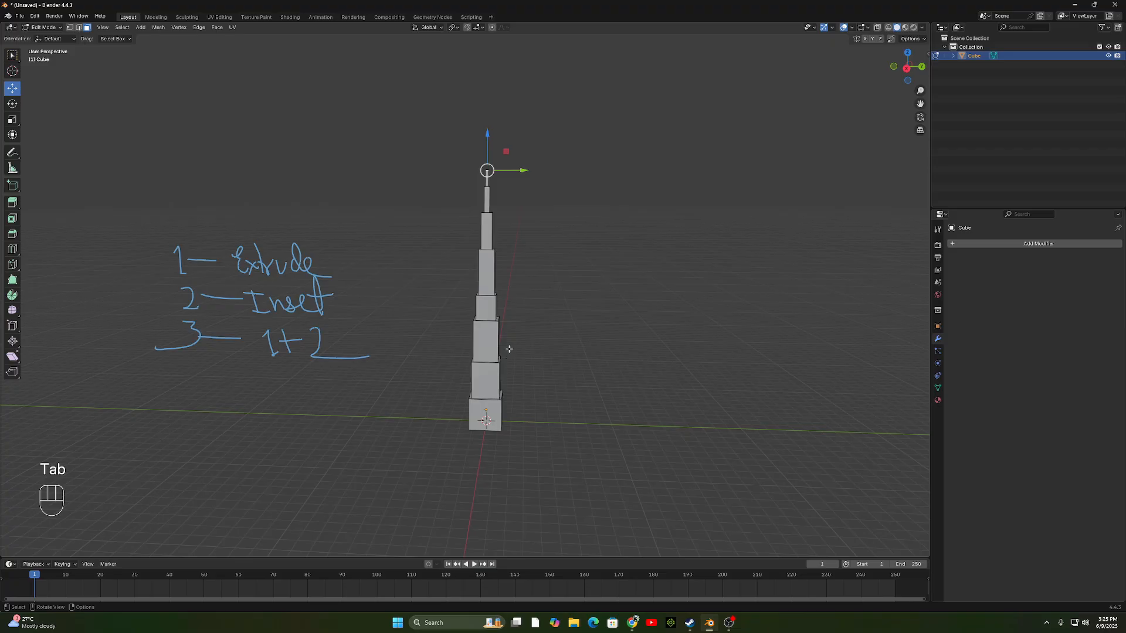
{"action": "key", "text": "Tab"}
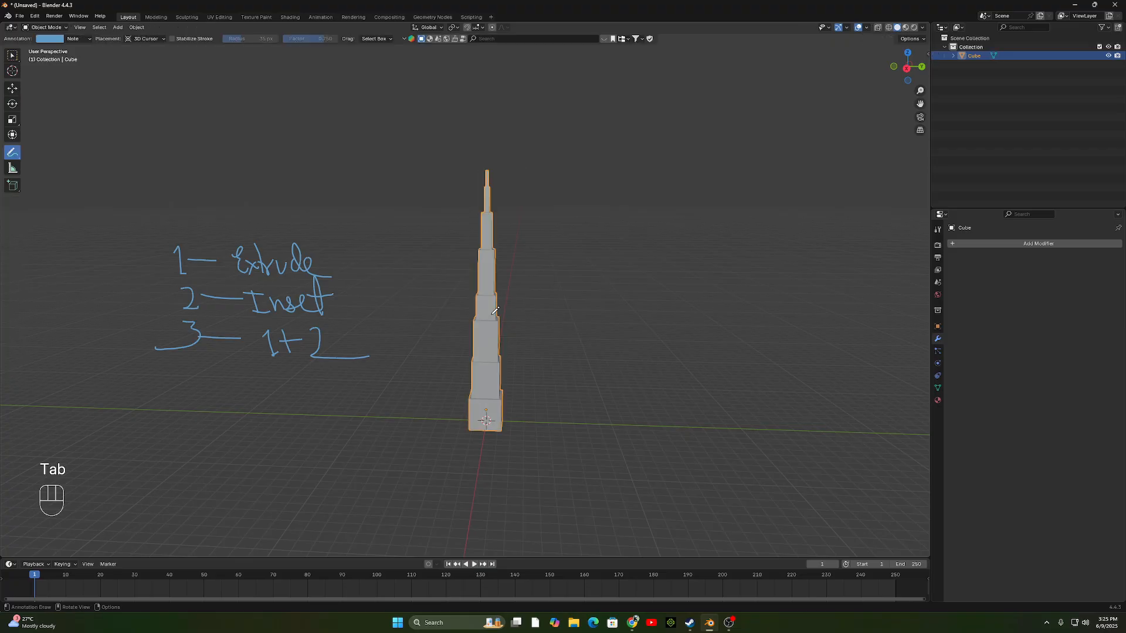
{"action": "left_click", "coordinate": [12, 88]}
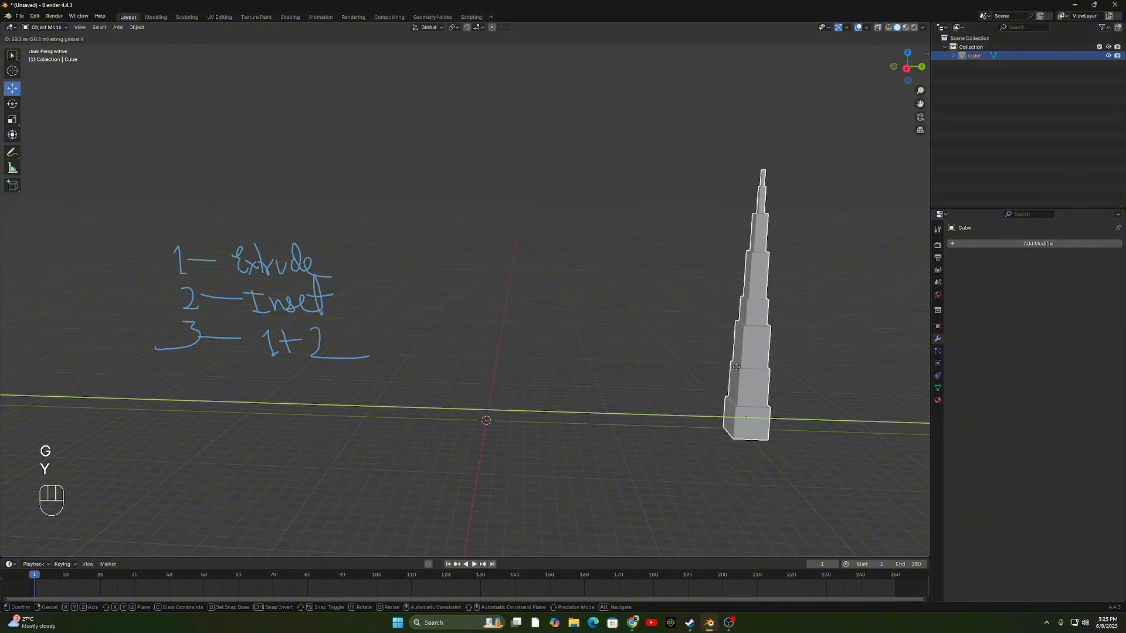
{"action": "left_click", "coordinate": [457, 407]}
Add a new mesh cube at the world origin.
{"action": "key", "text": "shift+a"}
{"action": "mouse_move", "coordinate": [425, 416]}
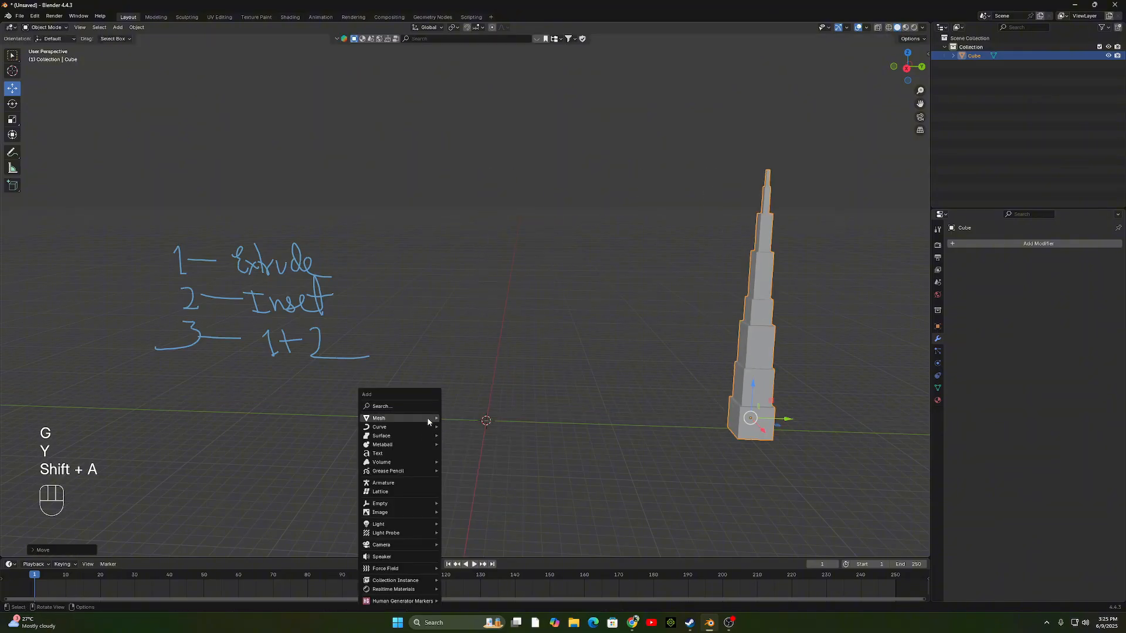
{"action": "left_click", "coordinate": [474, 431]}
{"action": "key", "text": "s"}
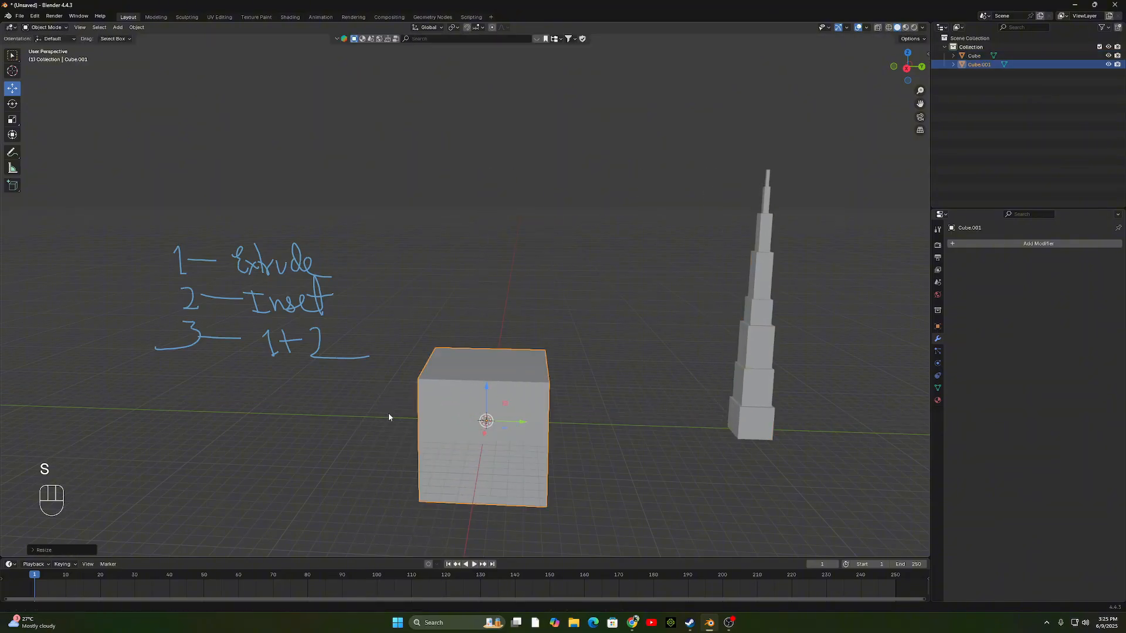
{"action": "left_click", "coordinate": [549, 459]}
{"action": "key", "text": "g"}
{"action": "key", "text": "z"}
{"action": "left_click", "coordinate": [546, 408]}
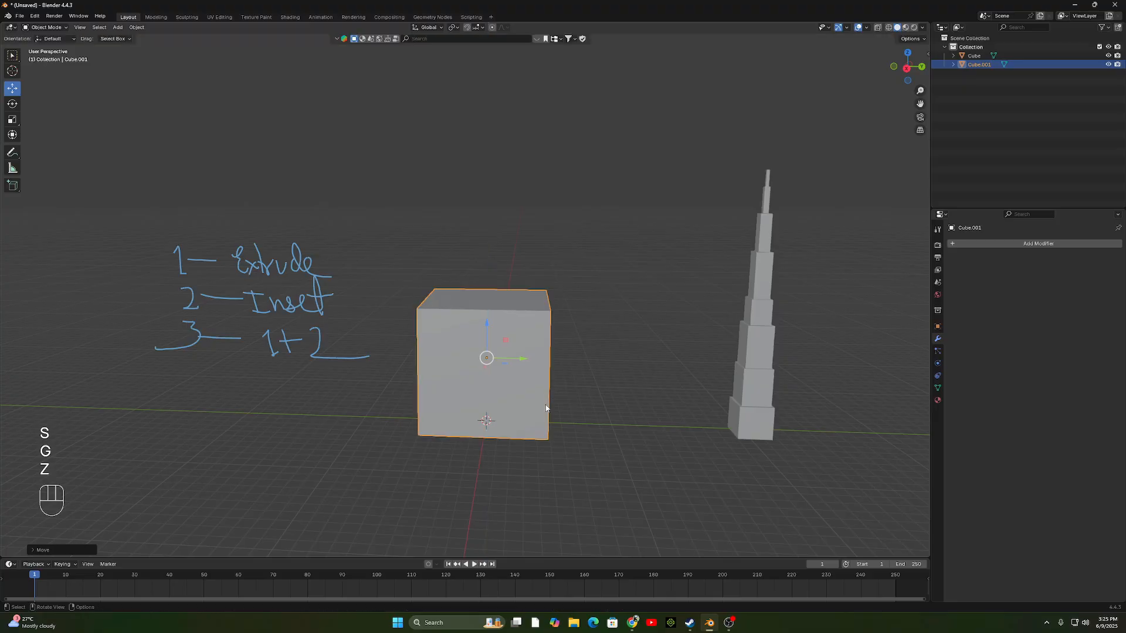
{"action": "key", "text": "ctrl+z"}
{"action": "key", "text": "ctrl+z"}
Move the new cube upward along the Z axis, above the grid floor.
{"action": "middle_click_drag", "start_coordinate": [525, 385], "coordinate": [494, 400]}
{"action": "key", "text": "g"}
{"action": "key", "text": "z"}
{"action": "left_click", "coordinate": [560, 337]}
Duplicate the raised cube and place the copy along the Y axis, between the original cube and the tower.
{"action": "scroll", "coordinate": [561, 371], "scroll_direction": "down", "scroll_amount": 2}
{"action": "scroll", "coordinate": [518, 357], "scroll_direction": "down", "scroll_amount": 3}
{"action": "key", "text": "shift+d"}
{"action": "key", "text": "g"}
{"action": "key", "text": "y"}
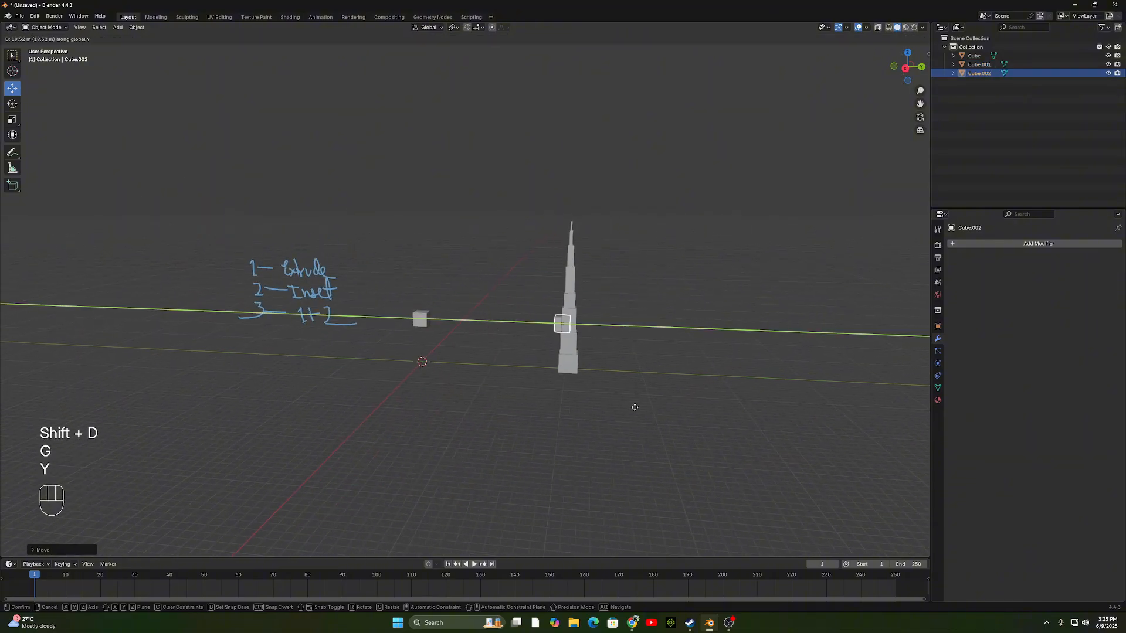
{"action": "left_click", "coordinate": [562, 404]}
Duplicate the raised cube again and place the copy along the Y axis, beyond the tower.
{"action": "key", "text": "shift+d"}
{"action": "key", "text": "g"}
{"action": "key", "text": "y"}
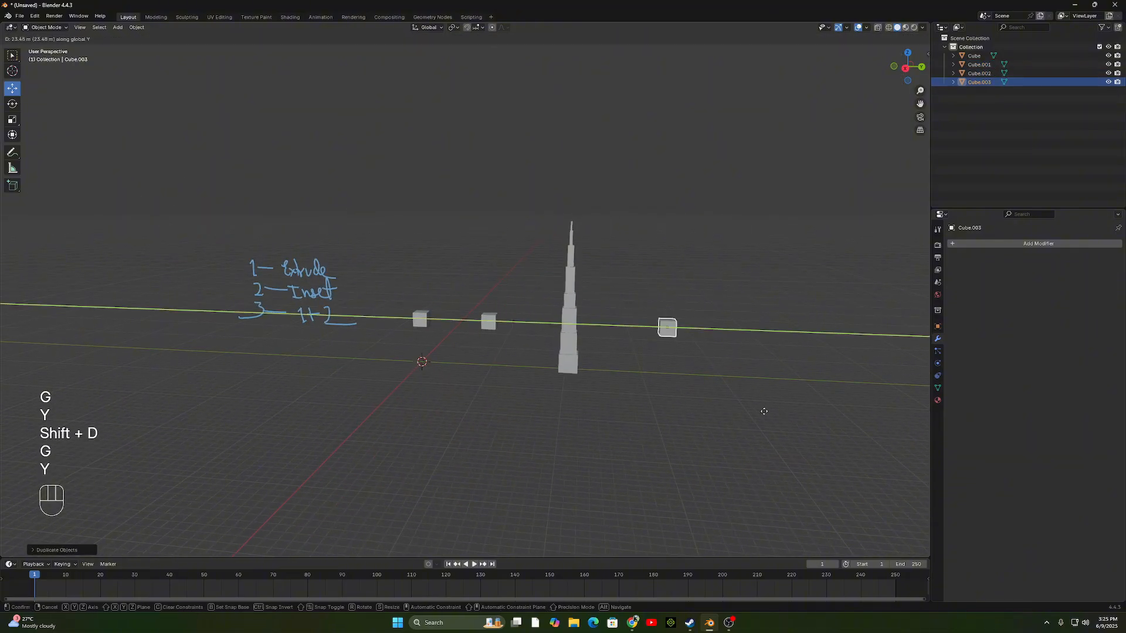
{"action": "left_click", "coordinate": [726, 403]}
{"action": "middle_click_drag", "start_coordinate": [501, 372], "coordinate": [599, 302]}
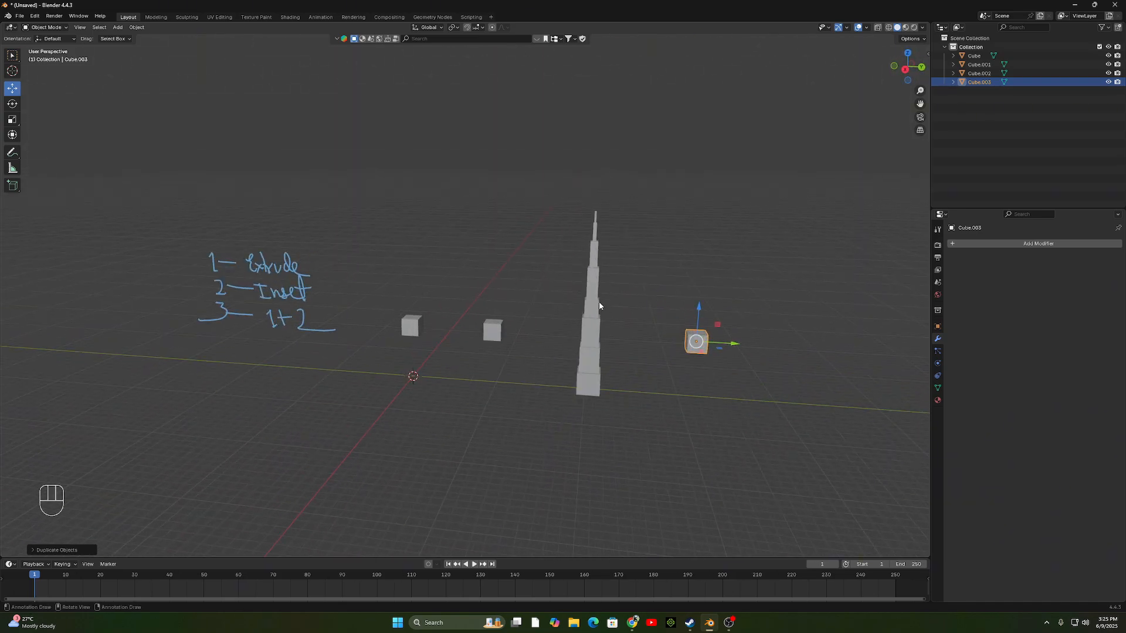
Select the cube raised above the world origin and frame it together with its surroundings.
{"action": "left_click", "coordinate": [412, 332]}
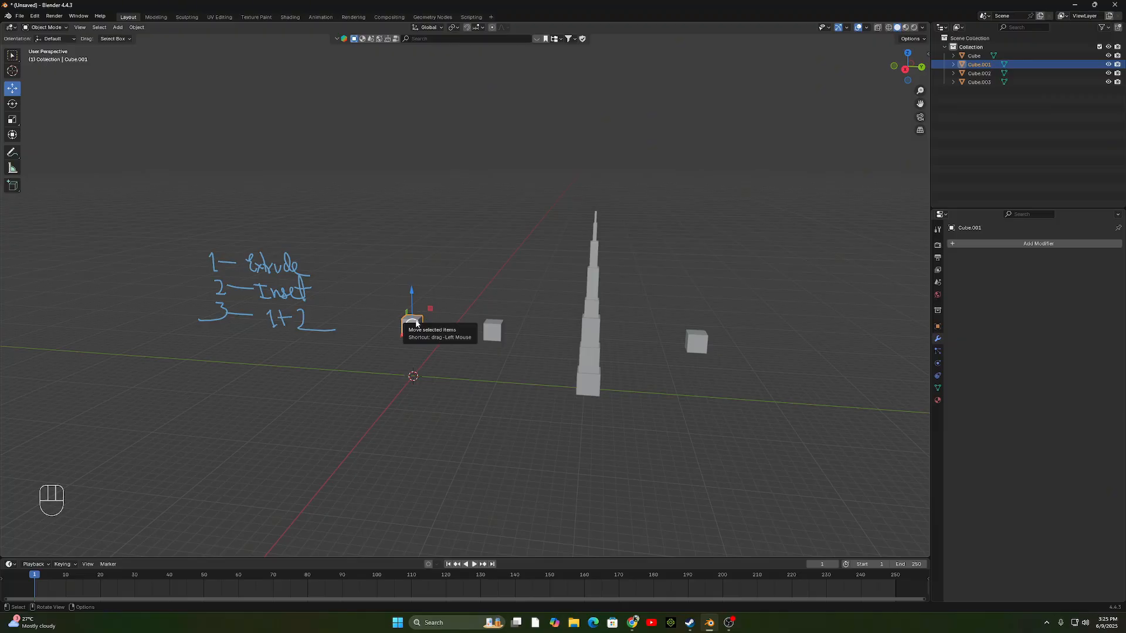
{"action": "key", "text": "KP_Decimal"}
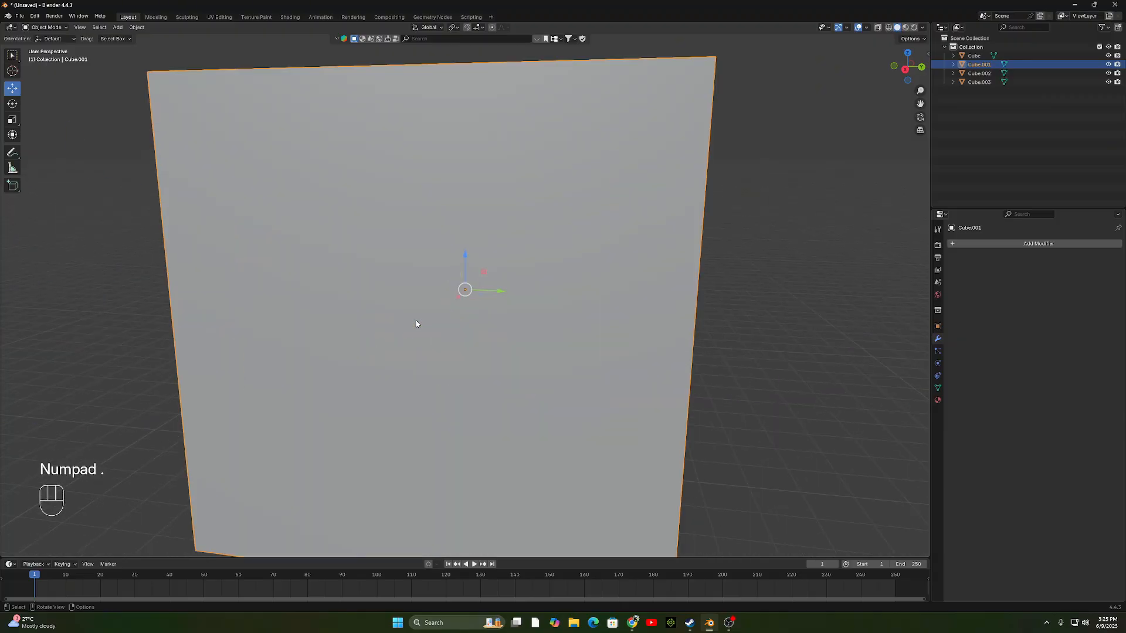
{"action": "scroll", "coordinate": [453, 353], "scroll_direction": "down", "scroll_amount": 10}
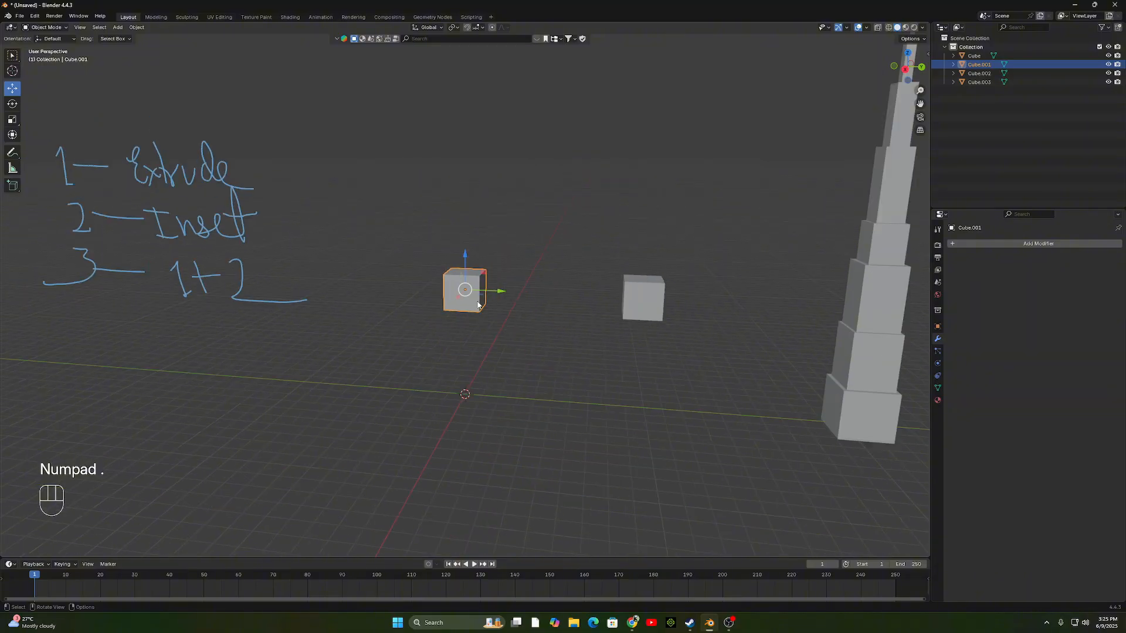
{"action": "mouse_move", "coordinate": [478, 305]}
{"action": "middle_mouse_down"}
{"action": "mouse_move", "coordinate": [604, 333]}
{"action": "mouse_move", "coordinate": [596, 296]}
{"action": "mouse_move", "coordinate": [297, 316]}
{"action": "mouse_move", "coordinate": [606, 316]}
{"action": "mouse_move", "coordinate": [499, 323]}
{"action": "mouse_move", "coordinate": [592, 324]}
{"action": "mouse_move", "coordinate": [501, 322]}
{"action": "mouse_move", "coordinate": [491, 368]}
{"action": "mouse_move", "coordinate": [547, 382]}
{"action": "mouse_move", "coordinate": [496, 370]}
{"action": "middle_mouse_up"}
{"action": "scroll", "coordinate": [499, 327], "scroll_direction": "down", "scroll_amount": 7}
{"action": "scroll", "coordinate": [497, 327], "scroll_direction": "up", "scroll_amount": 5}
Check the Edit Mode tools line in the Google Docs course outline, highlighting from Loop Cut onward, and return to Blender.
{"action": "key", "text": "alt+Tab"}
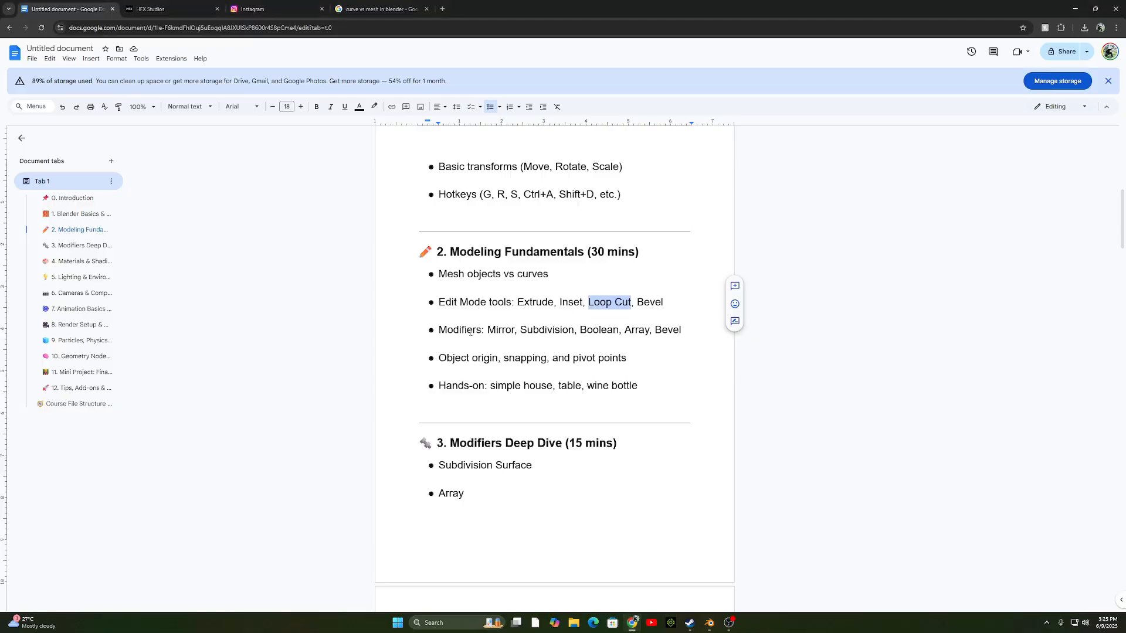
{"action": "left_click_drag", "start_coordinate": [589, 303], "coordinate": [681, 309]}
{"action": "left_click", "coordinate": [709, 623]}
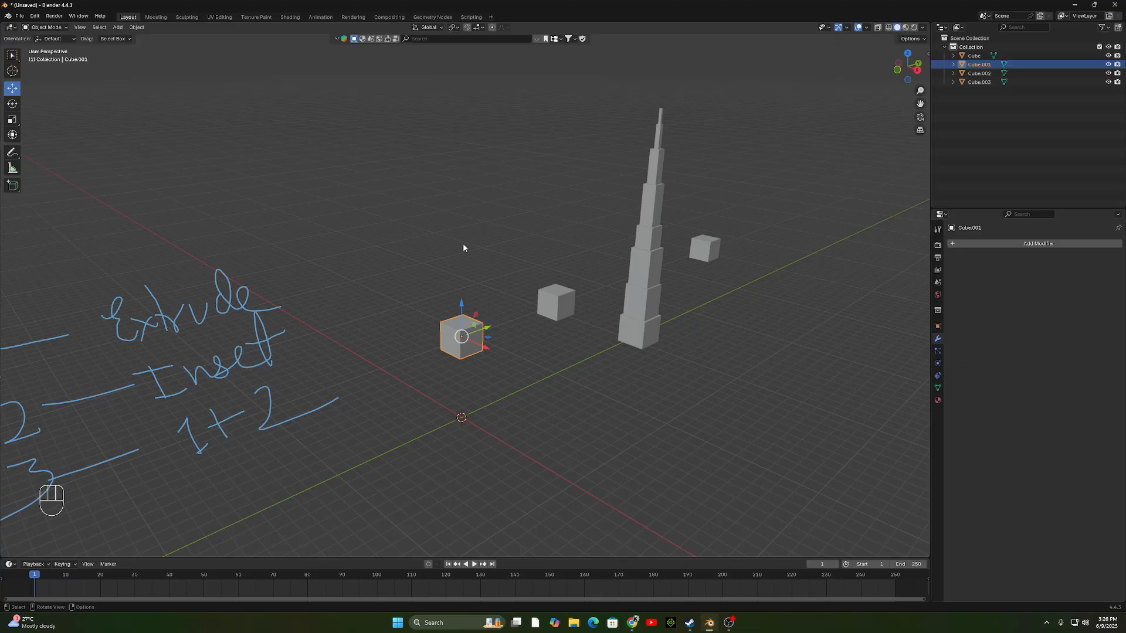
Scale up the selected cube's entire mesh in Edit Mode and return to Object Mode.
{"action": "scroll", "coordinate": [548, 358], "scroll_direction": "up", "scroll_amount": 5}
{"action": "middle_click_drag", "start_coordinate": [557, 372], "coordinate": [487, 309]}
{"action": "key", "text": "Tab"}
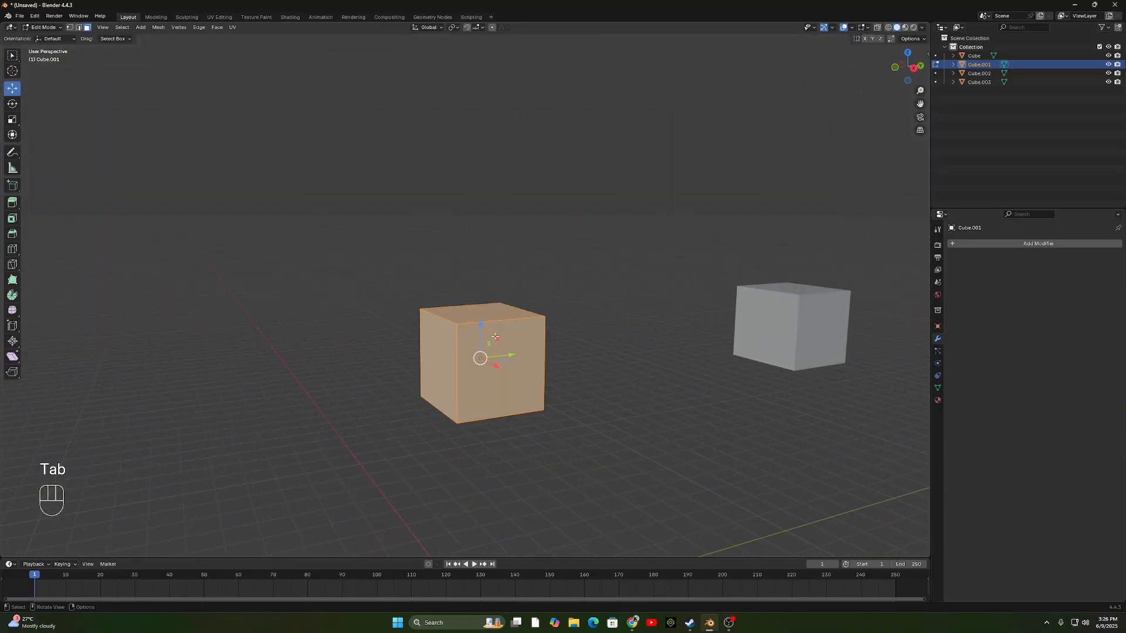
{"action": "key", "text": "s"}
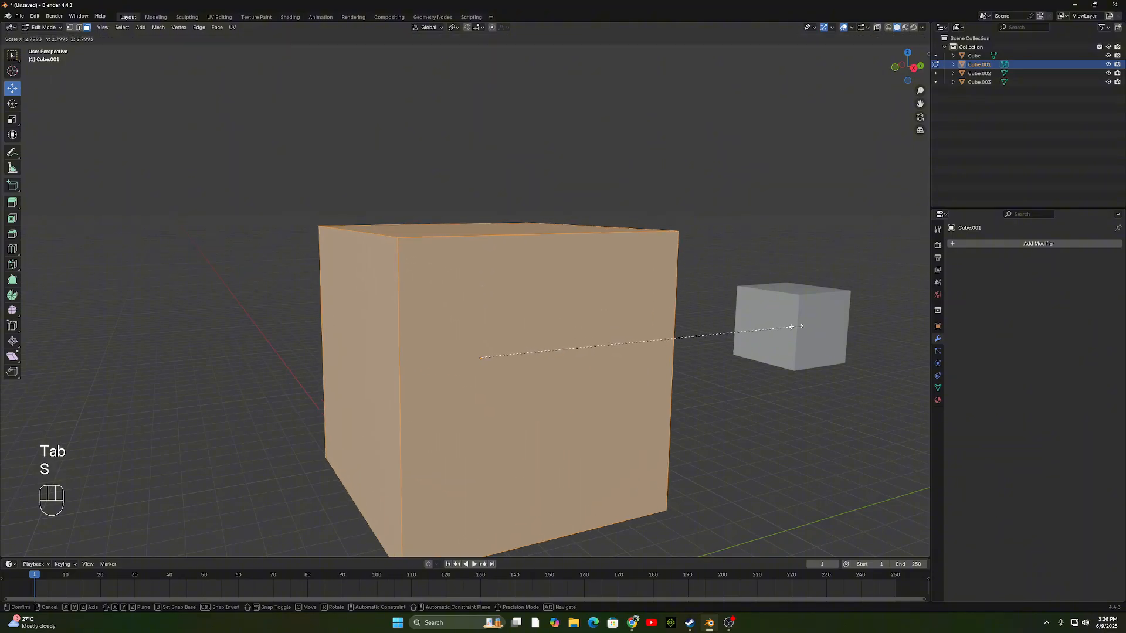
{"action": "left_click", "coordinate": [586, 340]}
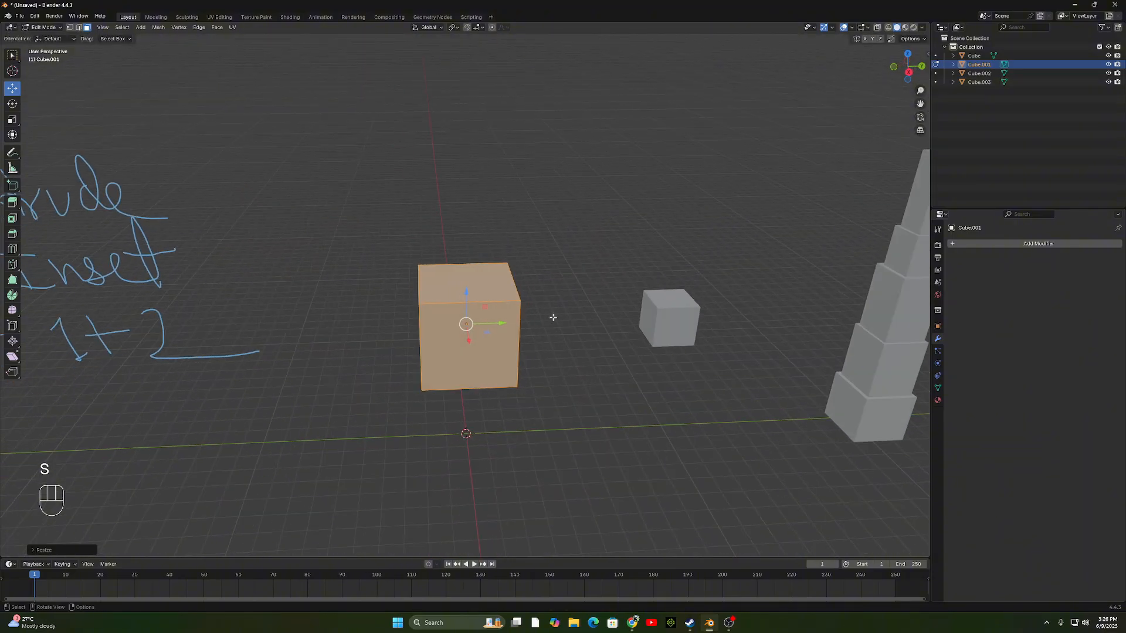
{"action": "key", "text": "Tab"}
{"action": "key", "text": "Tab"}
{"action": "key", "text": "Tab"}
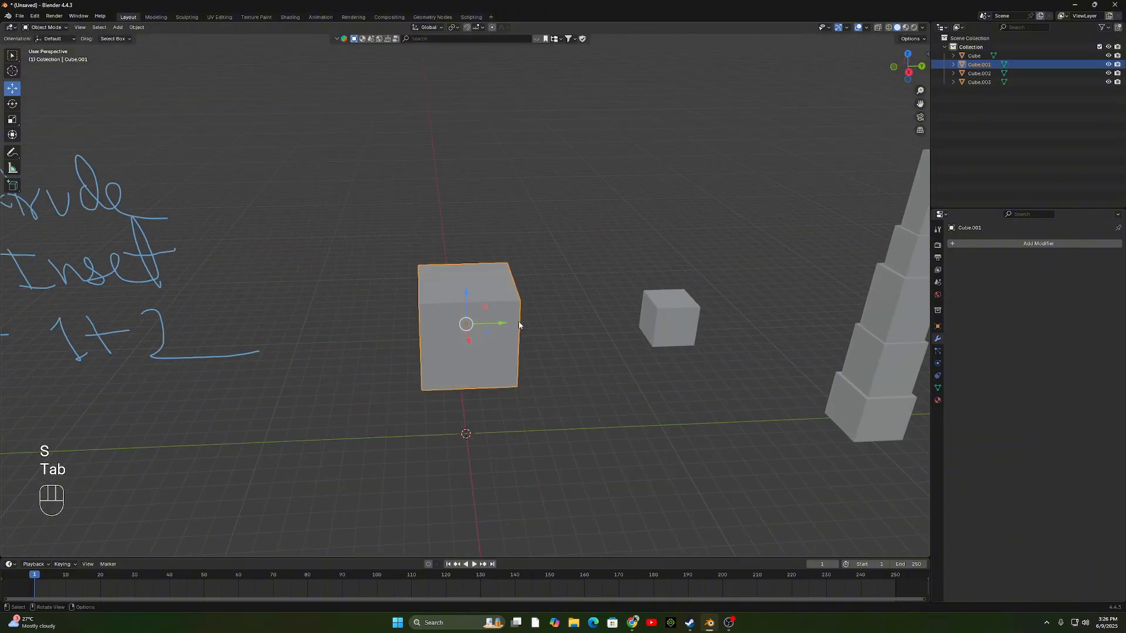
Flatten the enlarged cube along the Z axis into a thin slab.
{"action": "key", "text": "s"}
{"action": "key", "text": "z"}
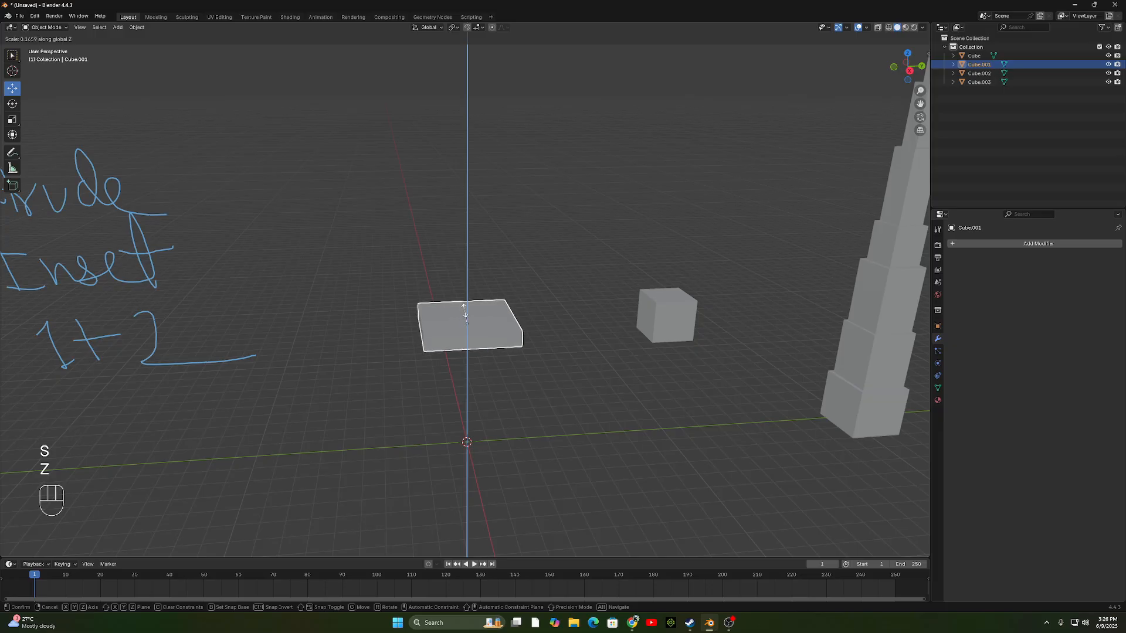
{"action": "left_click", "coordinate": [482, 401]}
{"action": "middle_click_drag", "start_coordinate": [483, 401], "coordinate": [614, 458]}
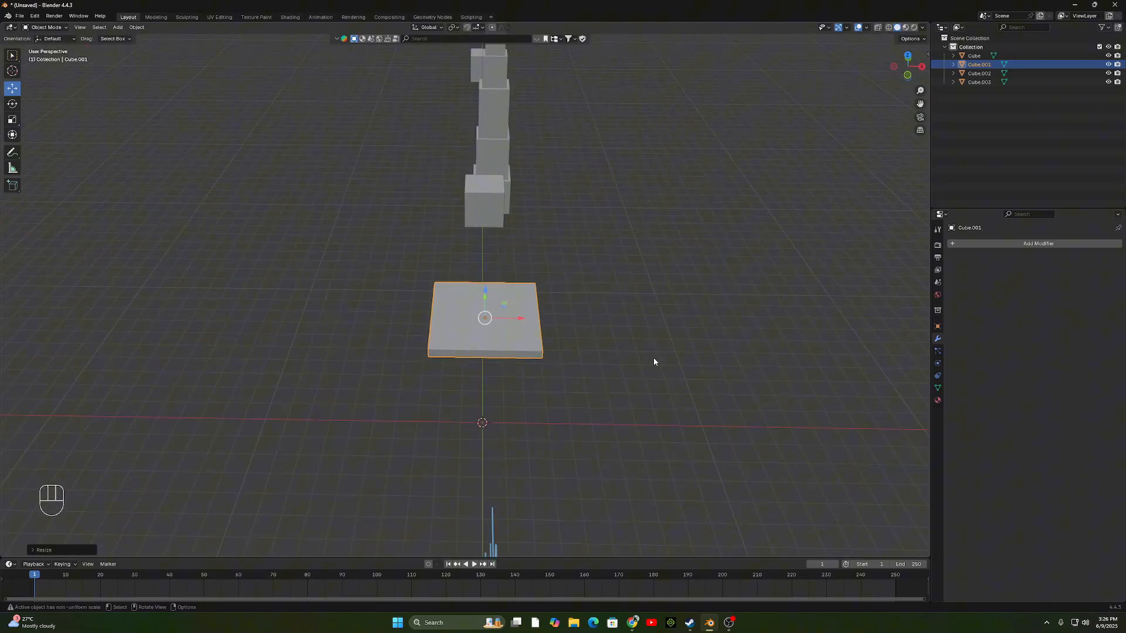
Stretch the slab along the X axis into a long board.
{"action": "key", "text": "s"}
{"action": "key", "text": "y"}
{"action": "key", "text": "x"}
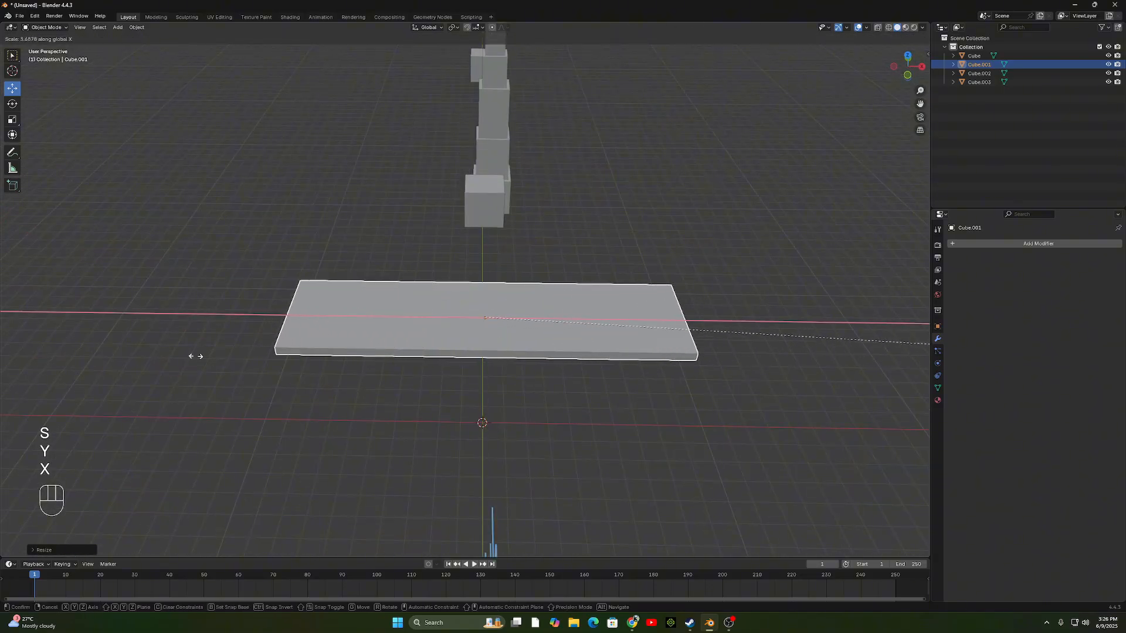
{"action": "left_click", "coordinate": [165, 355]}
{"action": "middle_click_drag", "start_coordinate": [406, 403], "coordinate": [624, 375]}
{"action": "left_click", "coordinate": [624, 375]}
{"action": "middle_click_drag", "start_coordinate": [431, 343], "coordinate": [340, 333]}
{"action": "left_click", "coordinate": [559, 388]}
Rotate the long slab 90° about the Z axis.
{"action": "key", "text": "r"}
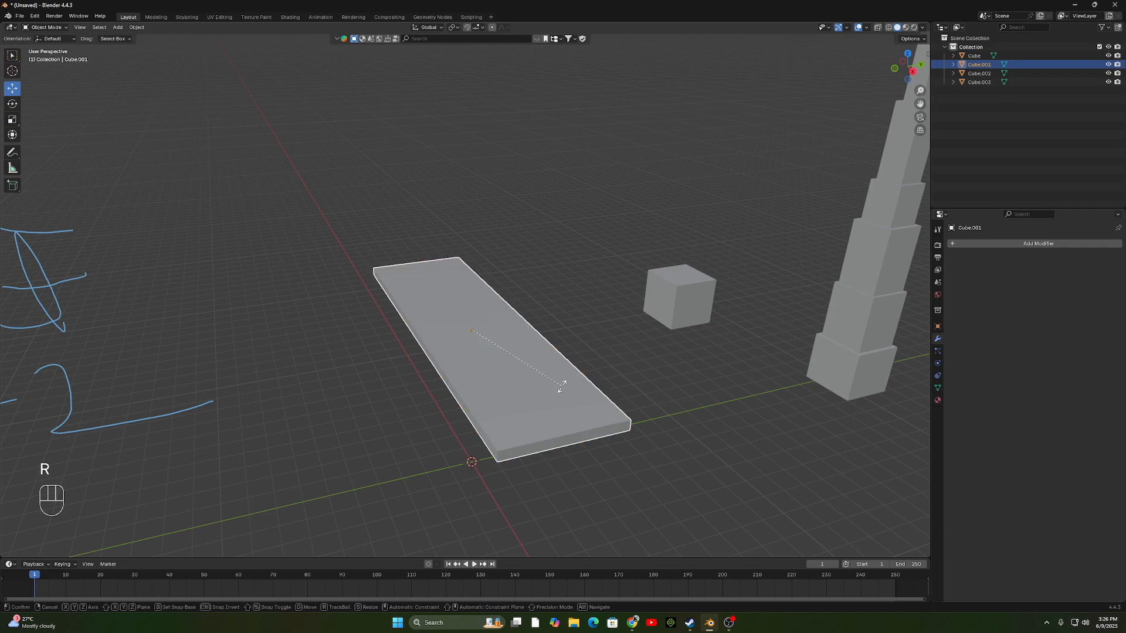
{"action": "key", "text": "z"}
{"action": "key", "text": "9"}
{"action": "key", "text": "0"}
{"action": "key", "text": "Return"}
Add a mesh plane at the world origin and stand it upright with a 90° rotation about X.
{"action": "key", "text": "shift+a"}
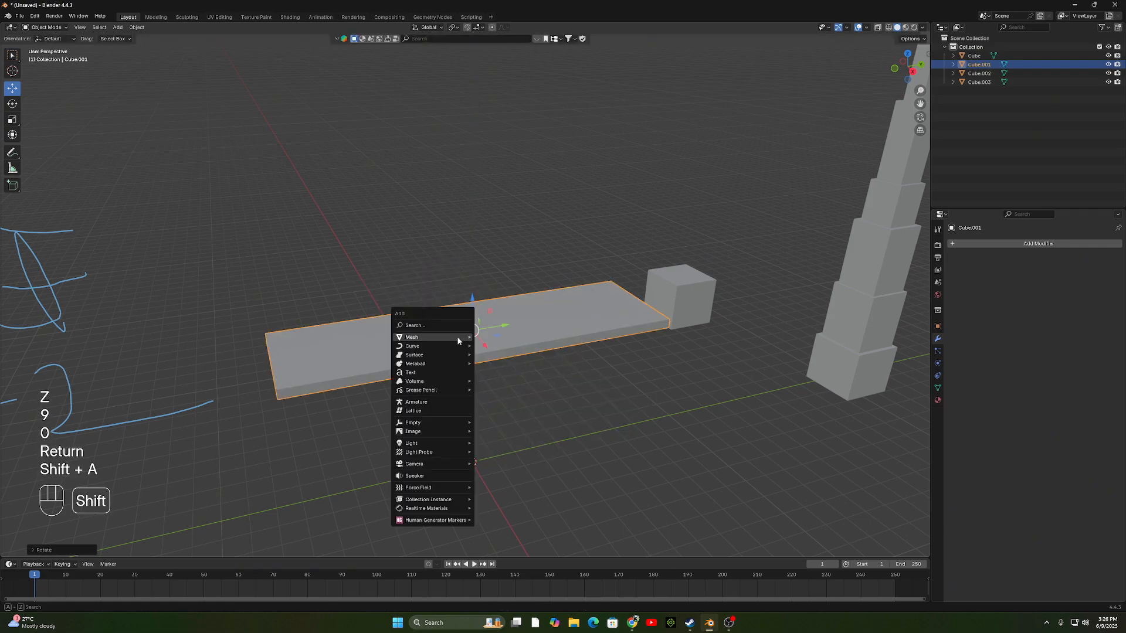
{"action": "mouse_move", "coordinate": [448, 341]}
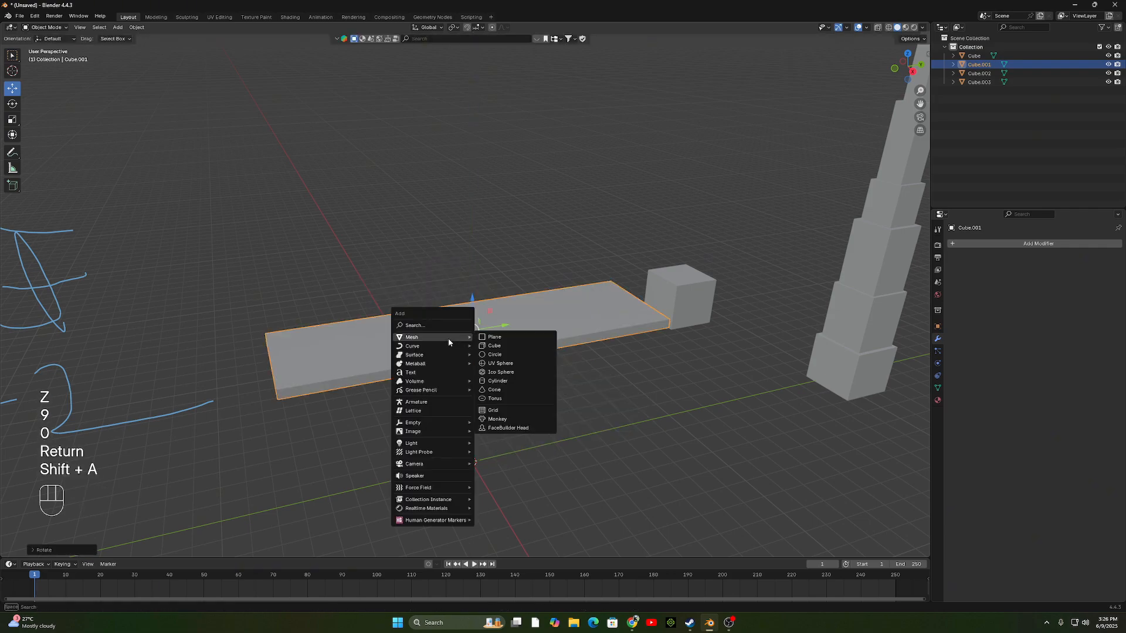
{"action": "left_click", "coordinate": [515, 339]}
{"action": "key", "text": "r"}
{"action": "key", "text": "x"}
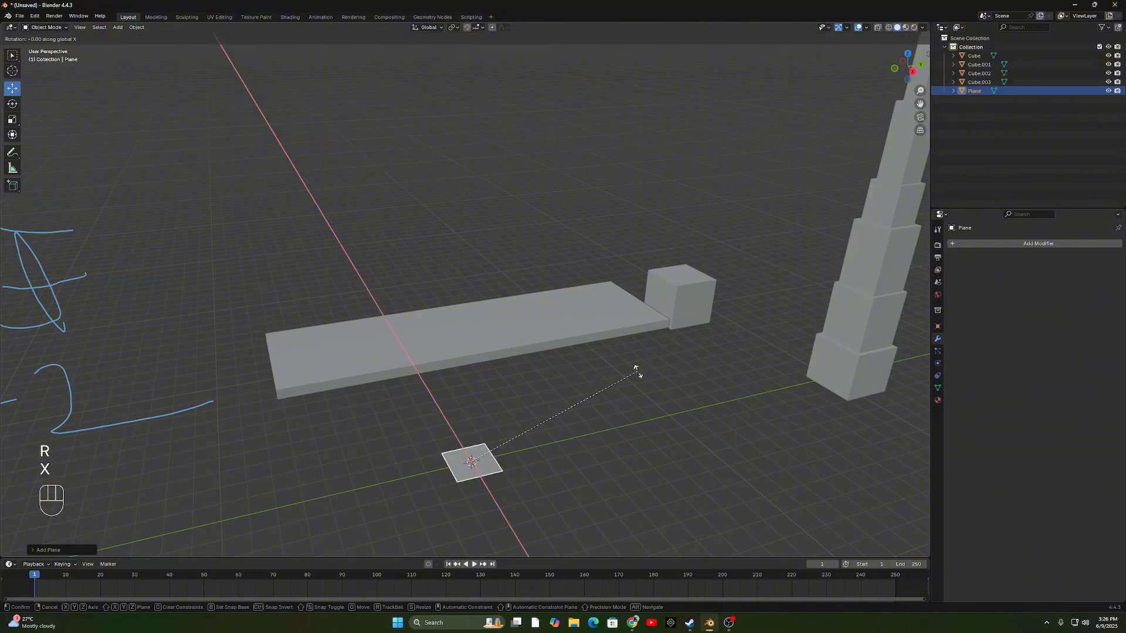
{"action": "key", "text": "9"}
{"action": "key", "text": "0"}
{"action": "key", "text": "Return"}
Rotate the upright plane 90° about the Z axis.
{"action": "key", "text": "r"}
{"action": "key", "text": "z"}
{"action": "key", "text": "9"}
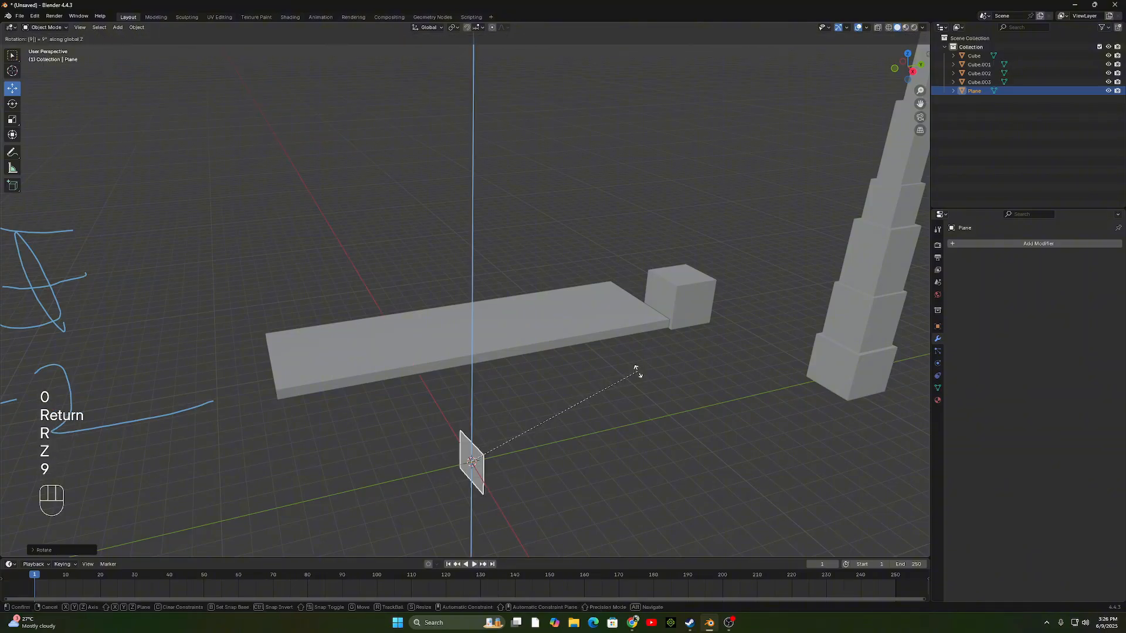
{"action": "key", "text": "0"}
{"action": "key", "text": "Return"}
{"action": "middle_click_drag", "start_coordinate": [558, 358], "coordinate": [599, 438]}
{"action": "middle_click_drag", "start_coordinate": [568, 397], "coordinate": [551, 408]}
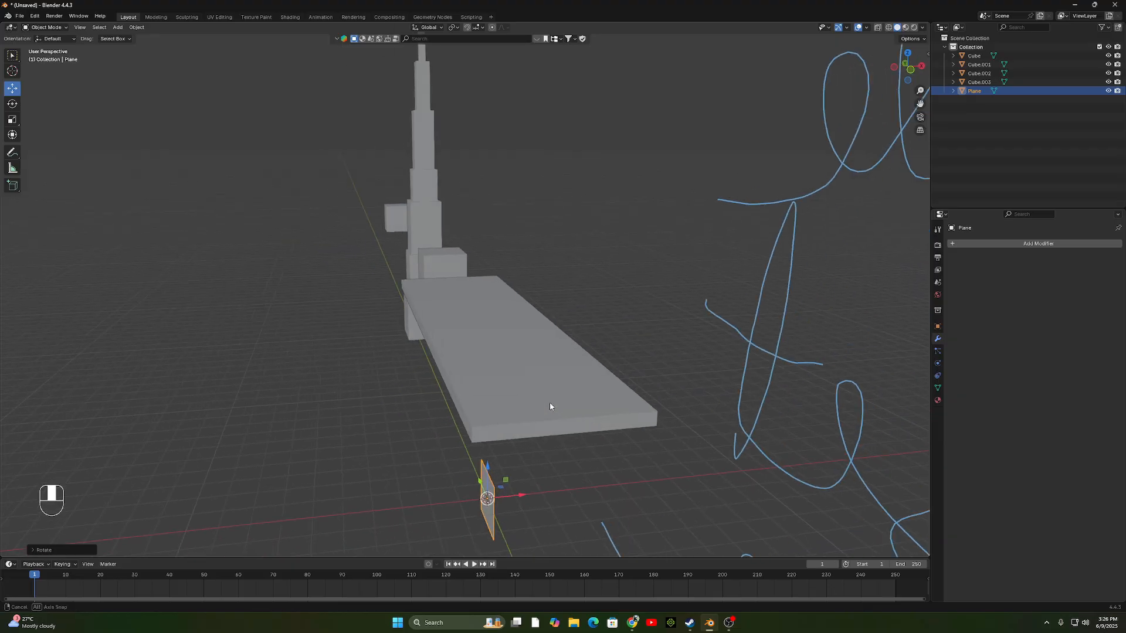
Delete the plane at the world origin and select the long slab again.
{"action": "left_click", "coordinate": [496, 510]}
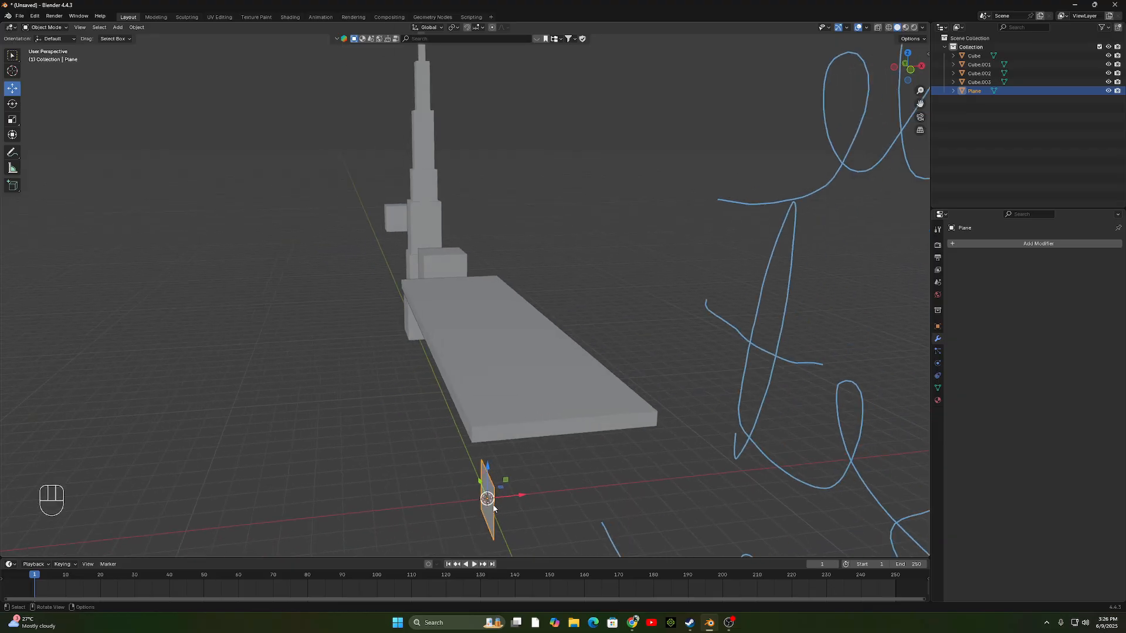
{"action": "key", "text": "Delete"}
{"action": "left_click", "coordinate": [613, 399]}
{"action": "mouse_move", "coordinate": [613, 398]}
{"action": "middle_mouse_down"}
{"action": "mouse_move", "coordinate": [632, 476]}
{"action": "mouse_move", "coordinate": [596, 488]}
{"action": "mouse_move", "coordinate": [599, 377]}
{"action": "middle_mouse_up"}
Annotate "4 = Loop cut" beneath the handwritten tool list in the right orthographic view.
{"action": "middle_click_drag", "start_coordinate": [419, 317], "coordinate": [501, 329], "text": "shift"}
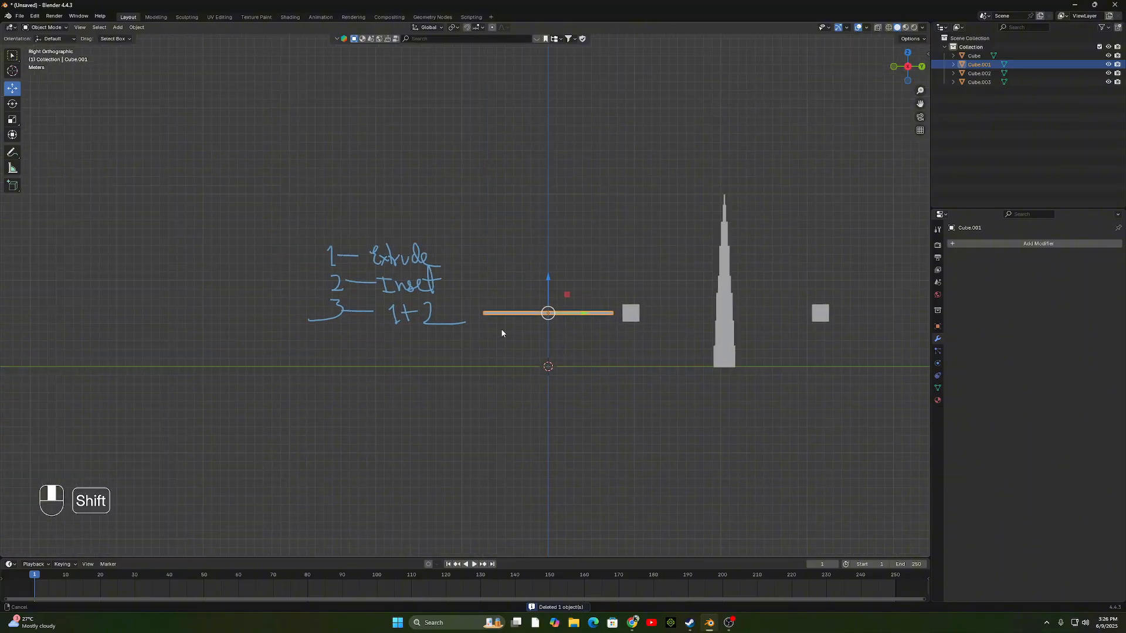
{"action": "scroll", "coordinate": [273, 305], "scroll_direction": "up", "scroll_amount": 2}
{"action": "left_click", "coordinate": [13, 152]}
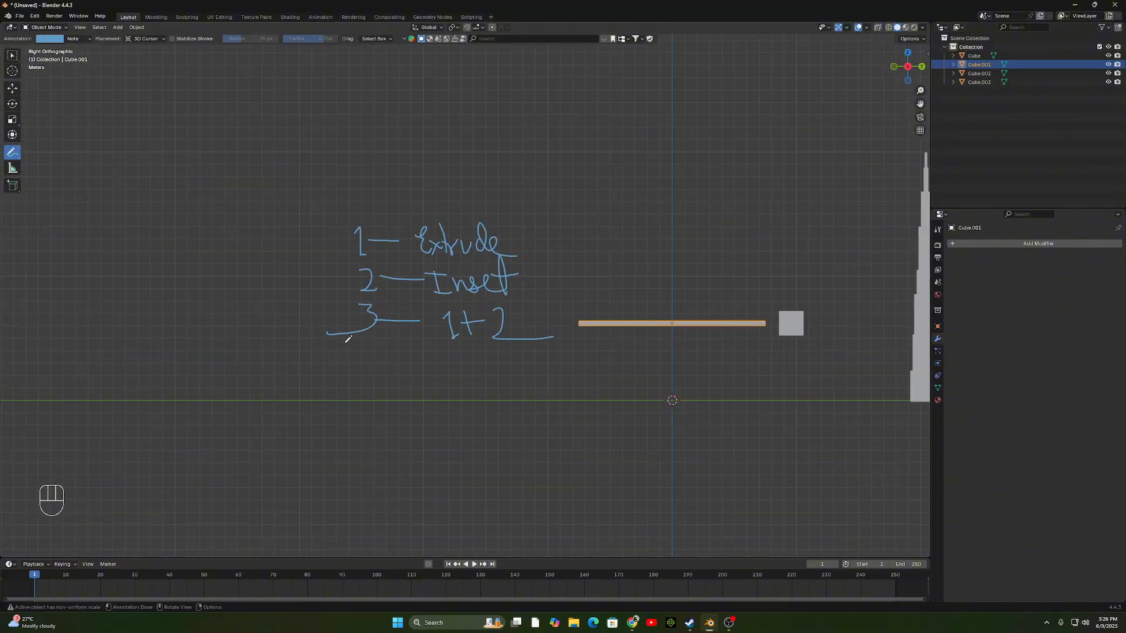
{"action": "left_click_drag", "start_coordinate": [344, 345], "coordinate": [390, 368]}
{"action": "key", "text": "ctrl+z"}
{"action": "key", "text": "ctrl+z"}
{"action": "mouse_move", "coordinate": [442, 336]}
{"action": "left_mouse_down"}
{"action": "mouse_move", "coordinate": [455, 363]}
{"action": "mouse_move", "coordinate": [475, 351]}
{"action": "mouse_move", "coordinate": [481, 384]}
{"action": "left_mouse_up"}
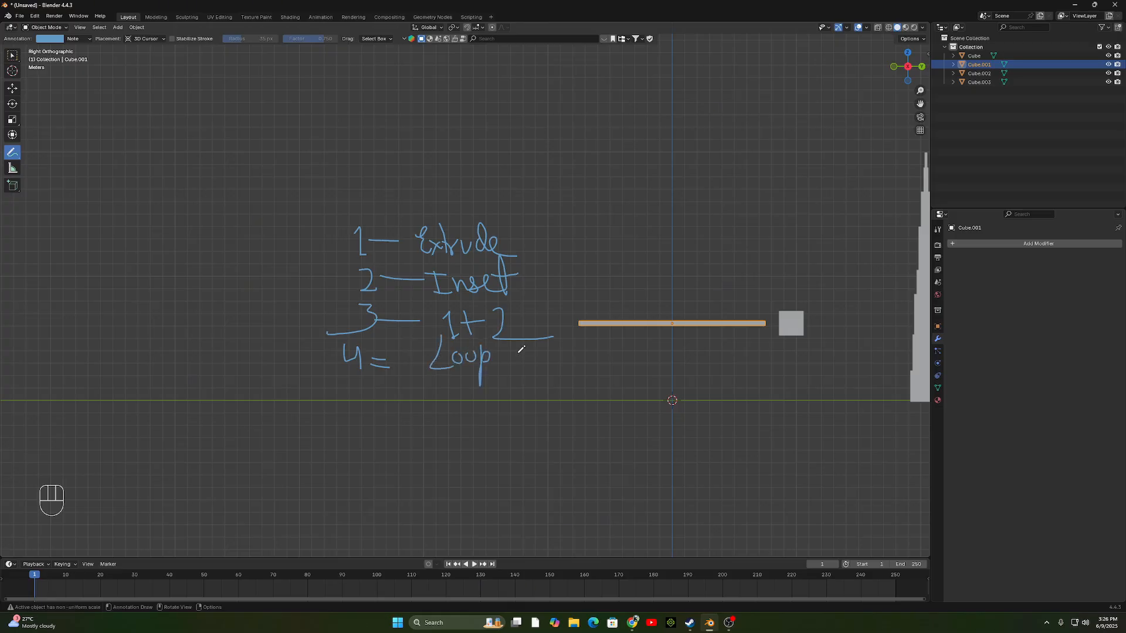
{"action": "mouse_move", "coordinate": [525, 353]}
{"action": "left_mouse_down"}
{"action": "mouse_move", "coordinate": [540, 370]}
{"action": "mouse_move", "coordinate": [548, 357]}
{"action": "left_mouse_up"}
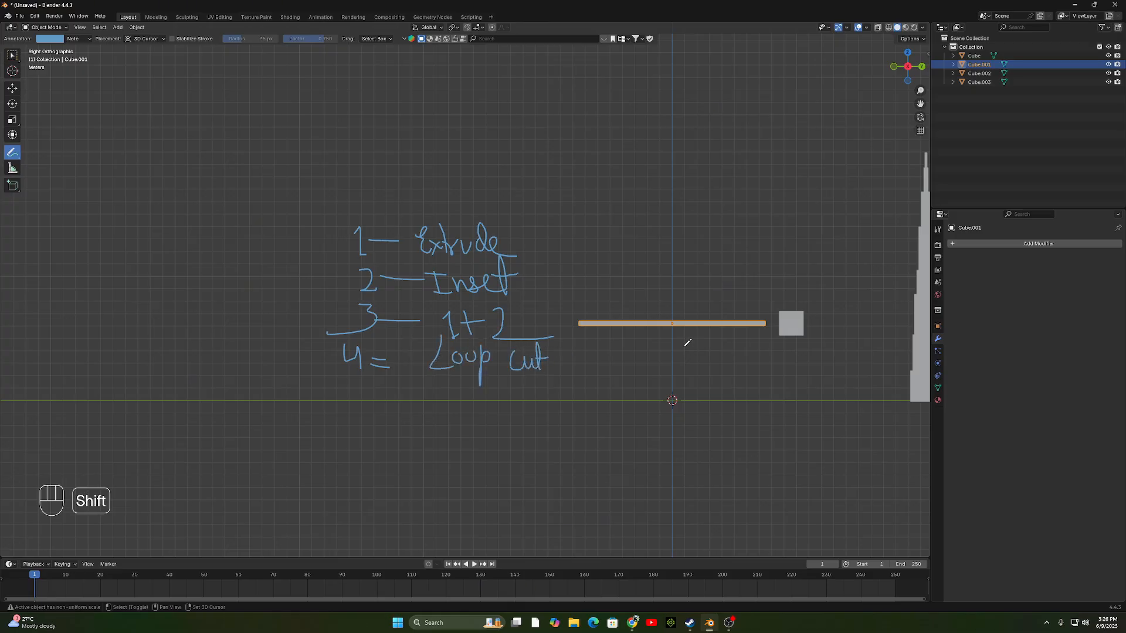
Switch from annotating back to the Move tool with the slab in Object Mode.
{"action": "scroll", "coordinate": [470, 364], "scroll_direction": "up", "scroll_amount": 5}
{"action": "mouse_move", "coordinate": [685, 344]}
{"action": "middle_mouse_down", "text": "shift"}
{"action": "mouse_move", "coordinate": [470, 364]}
{"action": "mouse_move", "coordinate": [456, 200]}
{"action": "mouse_move", "coordinate": [540, 306]}
{"action": "mouse_move", "coordinate": [458, 284]}
{"action": "mouse_move", "coordinate": [472, 264]}
{"action": "middle_mouse_up", "text": "shift"}
{"action": "key", "text": "Tab"}
{"action": "key", "text": "Tab"}
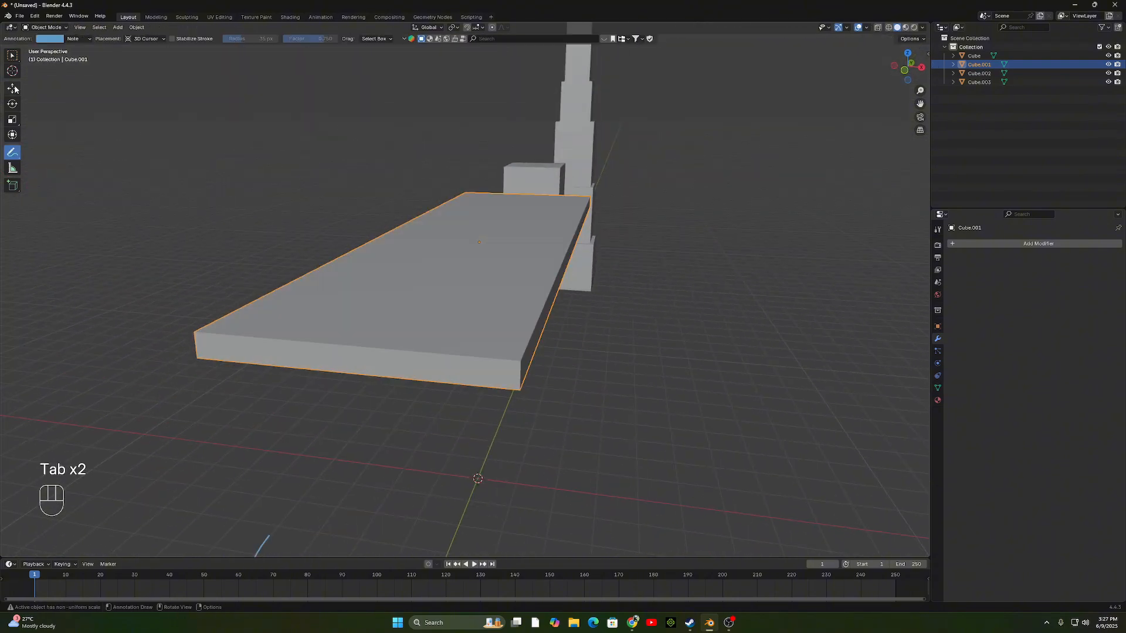
{"action": "left_click", "coordinate": [12, 89]}
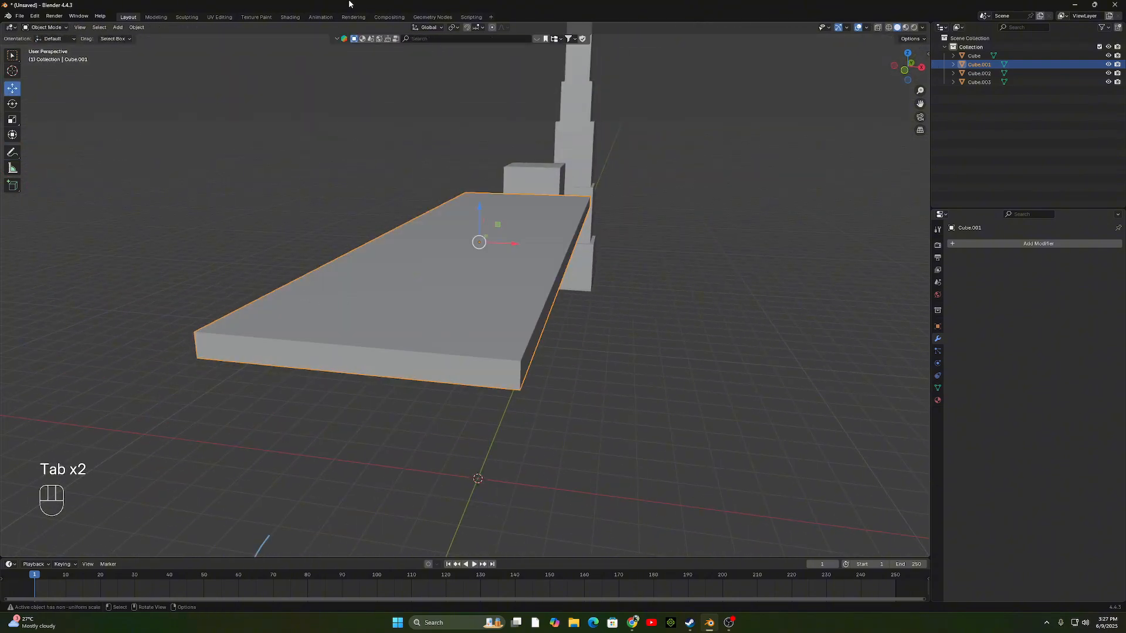
Try to build a wall by extruding the slab's long side face upward in Edit Mode.
{"action": "scroll", "coordinate": [516, 215], "scroll_direction": "down", "scroll_amount": 4}
{"action": "middle_click_drag", "start_coordinate": [528, 224], "coordinate": [599, 187], "text": "shift"}
{"action": "mouse_move", "coordinate": [599, 187]}
{"action": "middle_mouse_down"}
{"action": "mouse_move", "coordinate": [624, 233]}
{"action": "mouse_move", "coordinate": [668, 259]}
{"action": "mouse_move", "coordinate": [566, 312]}
{"action": "middle_mouse_up"}
{"action": "scroll", "coordinate": [669, 261], "scroll_direction": "up", "scroll_amount": 3}
{"action": "key", "text": "Tab"}
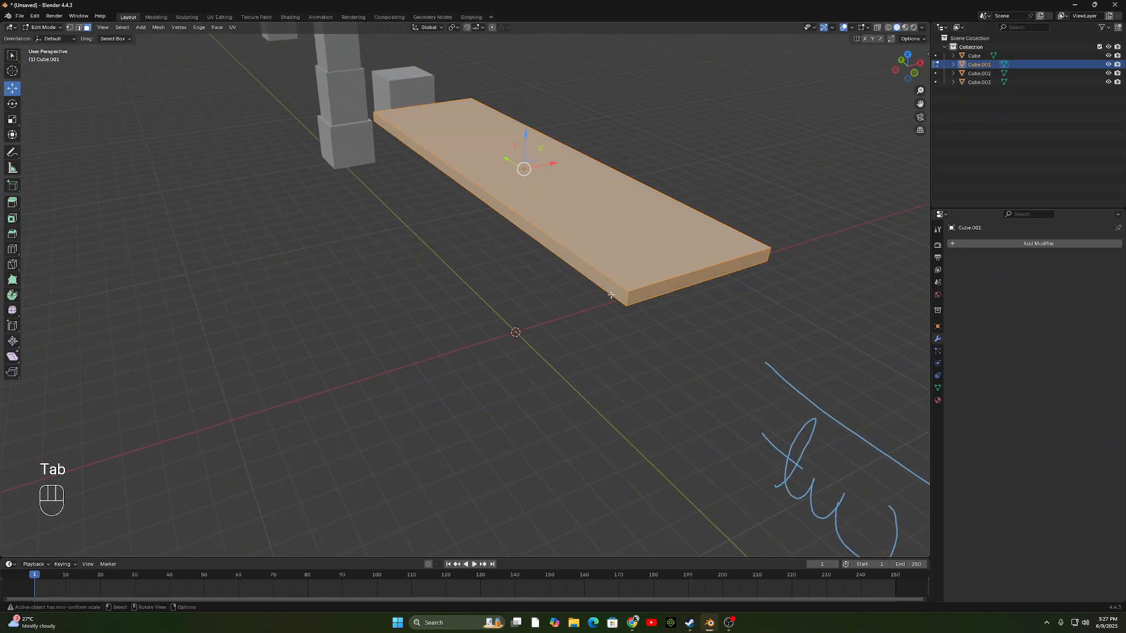
{"action": "left_click", "coordinate": [611, 287]}
{"action": "key", "text": "e"}
{"action": "key", "text": "z"}
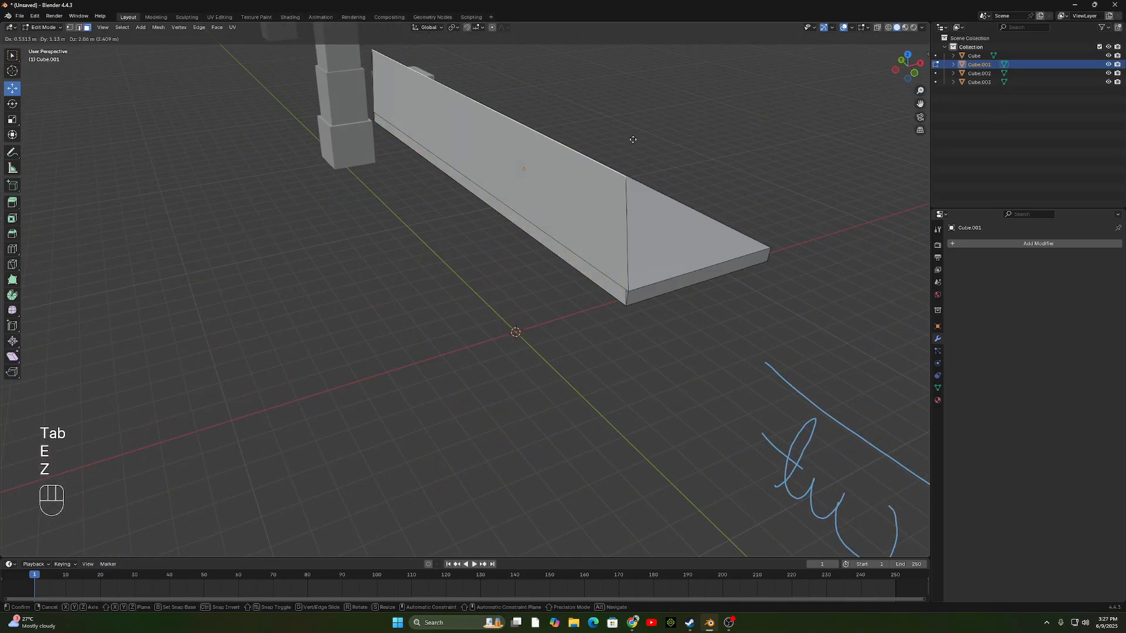
{"action": "left_click", "coordinate": [548, 84]}
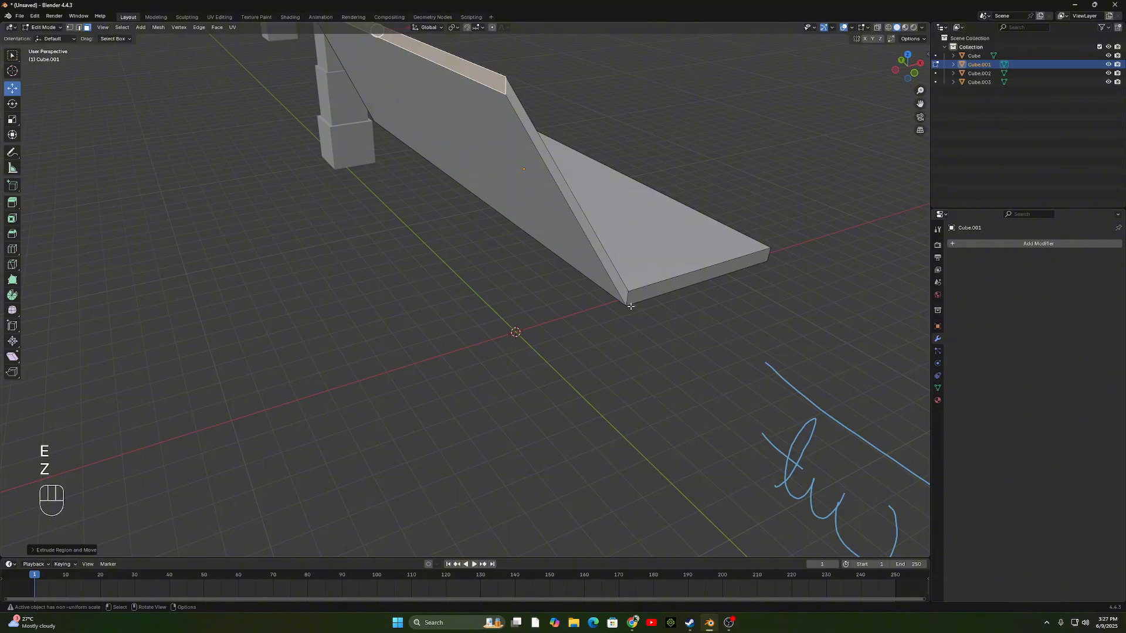
Inspect the slanted wall at the slab's corner and undo the side face extrusion.
{"action": "mouse_move", "coordinate": [631, 306]}
{"action": "middle_mouse_down"}
{"action": "mouse_move", "coordinate": [421, 302]}
{"action": "mouse_move", "coordinate": [535, 305]}
{"action": "mouse_move", "coordinate": [579, 260]}
{"action": "mouse_move", "coordinate": [543, 344]}
{"action": "mouse_move", "coordinate": [465, 393]}
{"action": "mouse_move", "coordinate": [458, 384]}
{"action": "middle_mouse_up"}
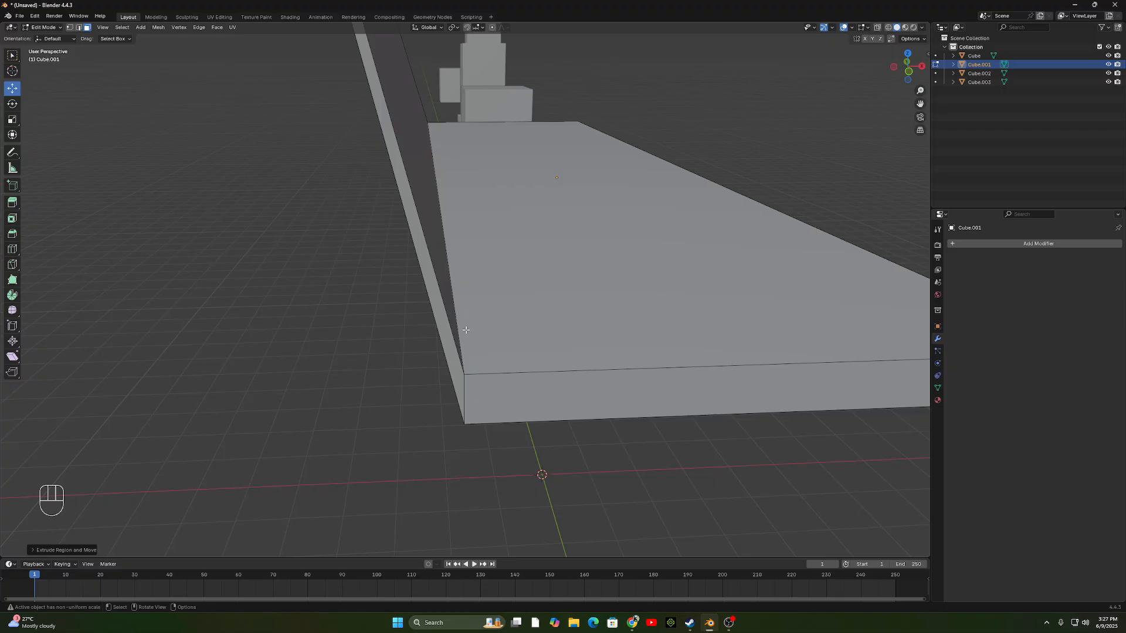
{"action": "key", "text": "Tab"}
{"action": "key", "text": "Tab"}
{"action": "key", "text": "ctrl+z"}
{"action": "key", "text": "ctrl+z"}
{"action": "key", "text": "ctrl+z"}
View the plain slab from above its short end and return it to Object Mode.
{"action": "middle_click_drag", "start_coordinate": [443, 358], "coordinate": [467, 323]}
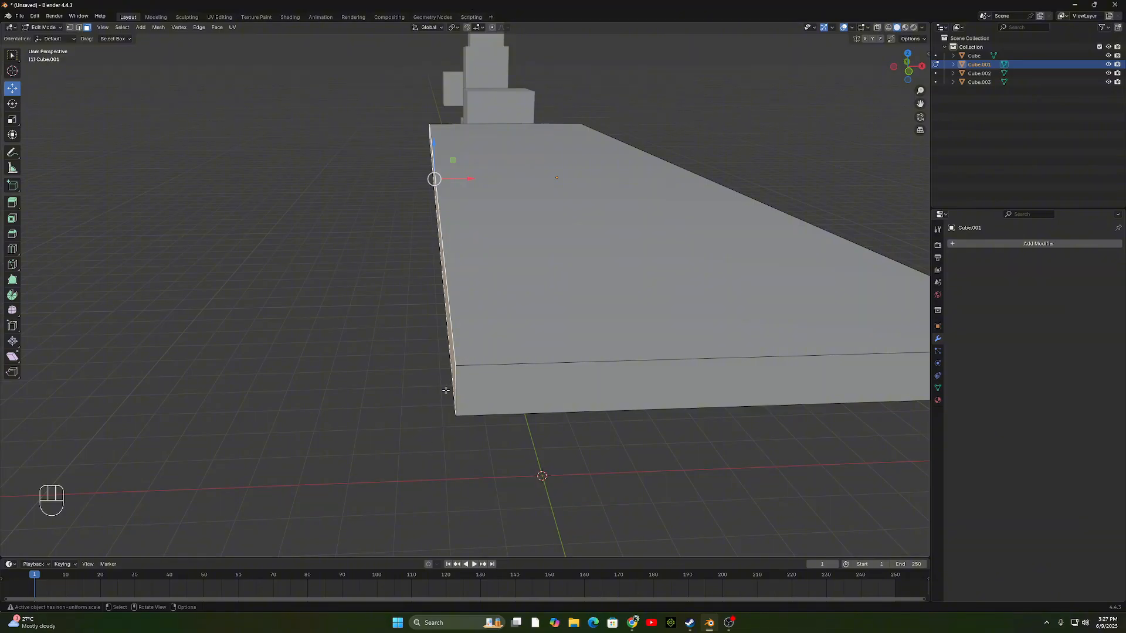
{"action": "scroll", "coordinate": [404, 269], "scroll_direction": "down", "scroll_amount": 3}
{"action": "middle_click_drag", "start_coordinate": [491, 288], "coordinate": [504, 430]}
{"action": "scroll", "coordinate": [509, 314], "scroll_direction": "up", "scroll_amount": 2}
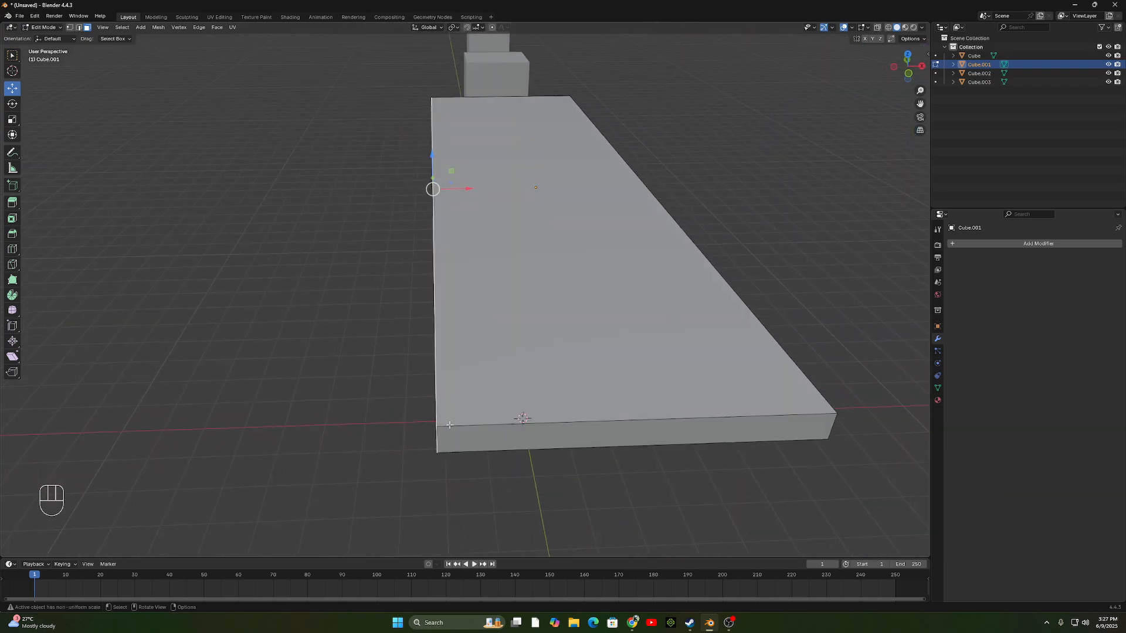
{"action": "scroll", "coordinate": [462, 396], "scroll_direction": "down", "scroll_amount": 2}
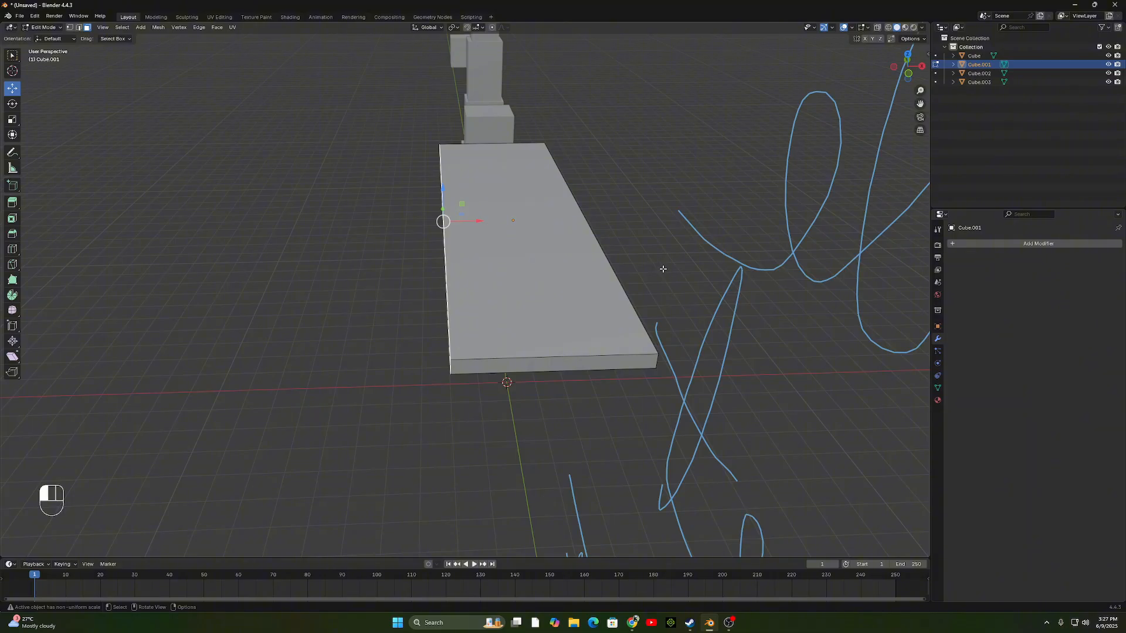
{"action": "key", "text": "Tab"}
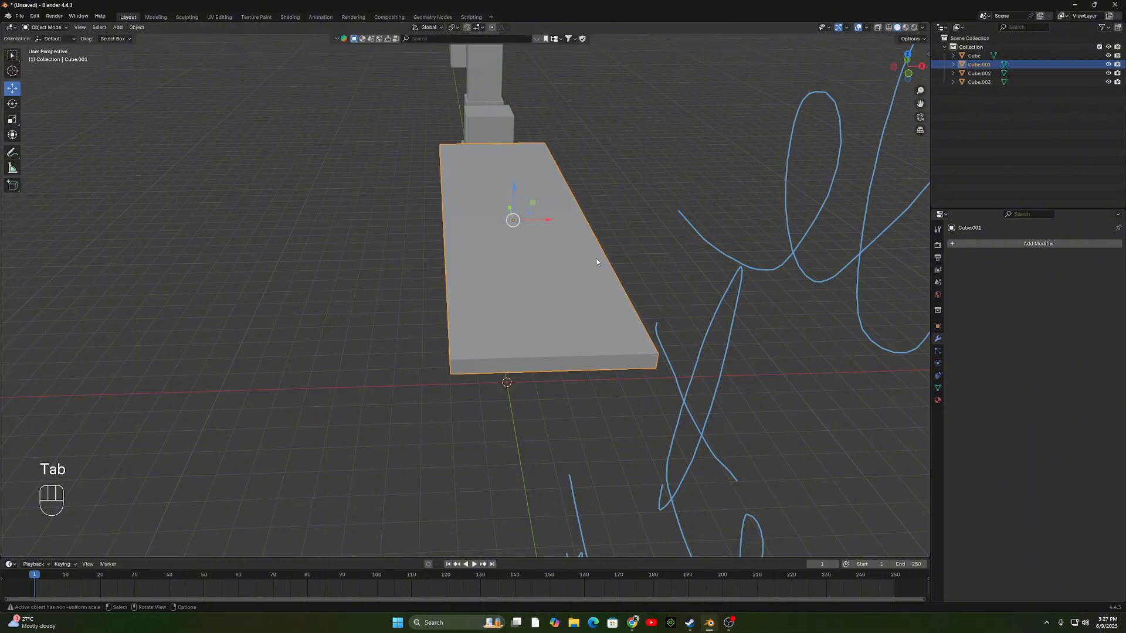
Enter Edit Mode on the slab, try a centred lengthwise loop cut across its top, and undo it.
{"action": "middle_click_drag", "start_coordinate": [606, 266], "coordinate": [558, 263]}
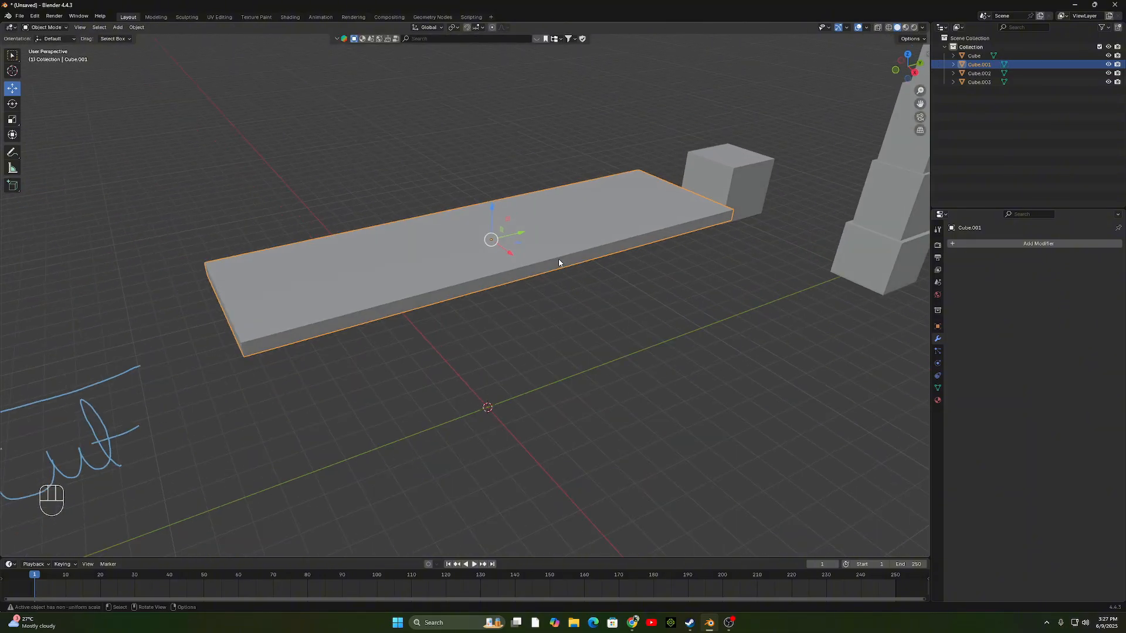
{"action": "key", "text": "KP_Decimal"}
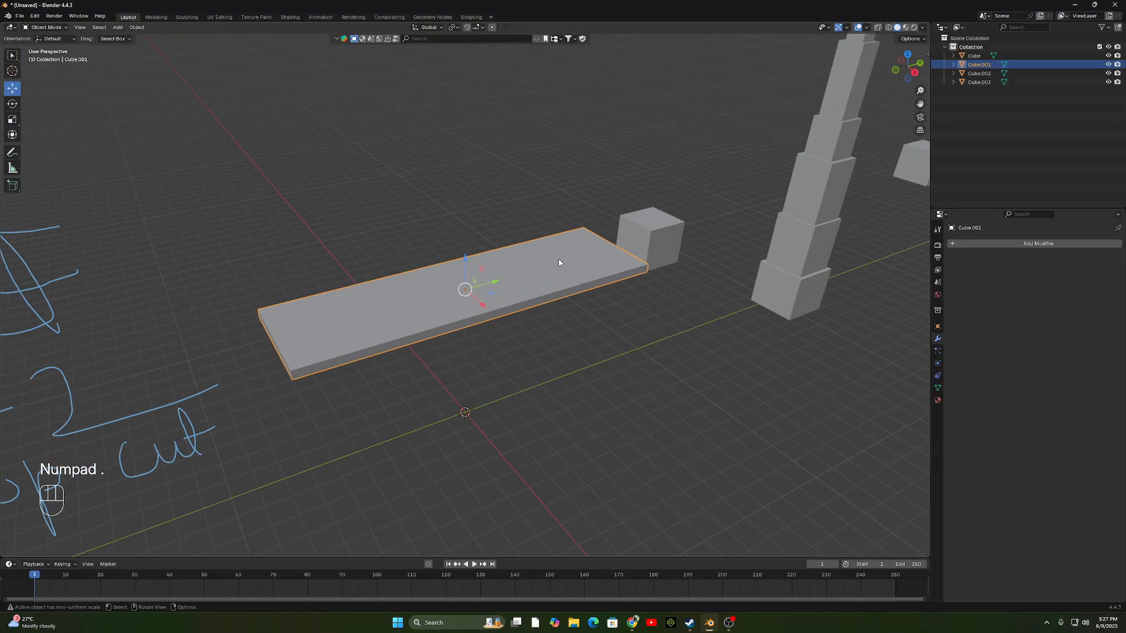
{"action": "middle_click_drag", "start_coordinate": [627, 270], "coordinate": [612, 287]}
{"action": "scroll", "coordinate": [613, 288], "scroll_direction": "up", "scroll_amount": 2}
{"action": "middle_click_drag", "start_coordinate": [477, 308], "coordinate": [389, 301]}
{"action": "key", "text": "Tab"}
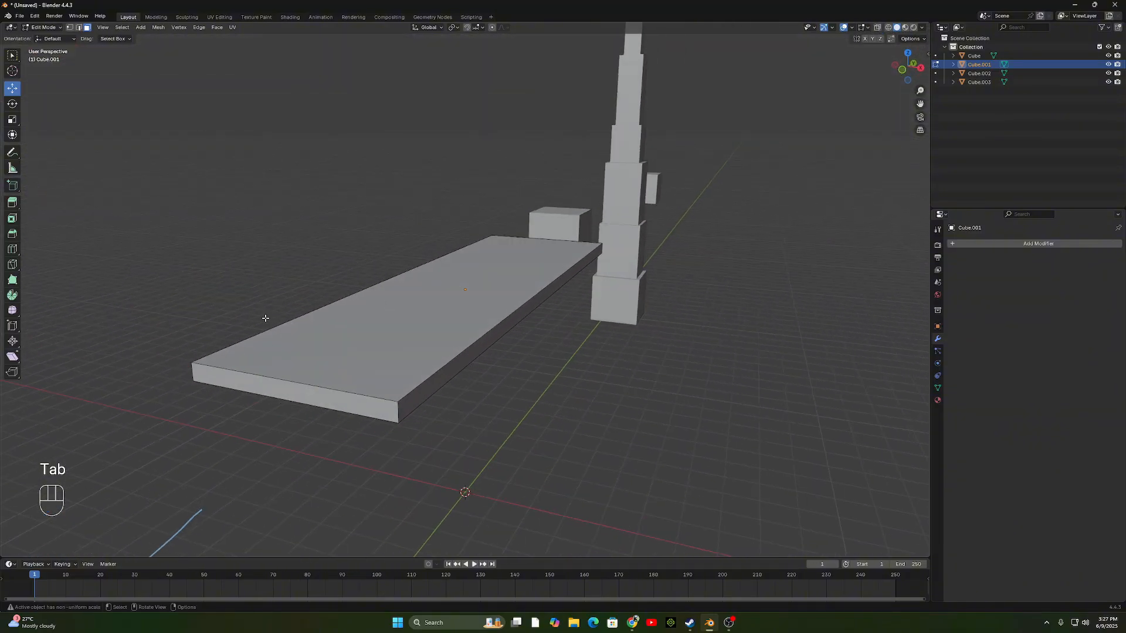
{"action": "key", "text": "ctrl"}
{"action": "key", "text": "ctrl"}
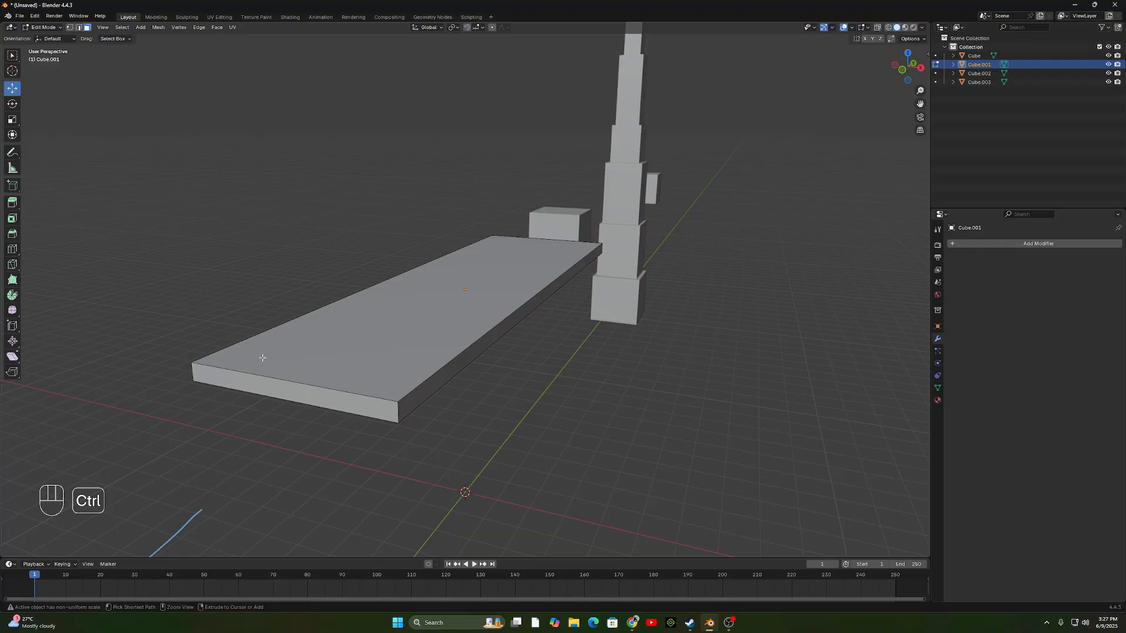
{"action": "key", "text": "ctrl+r"}
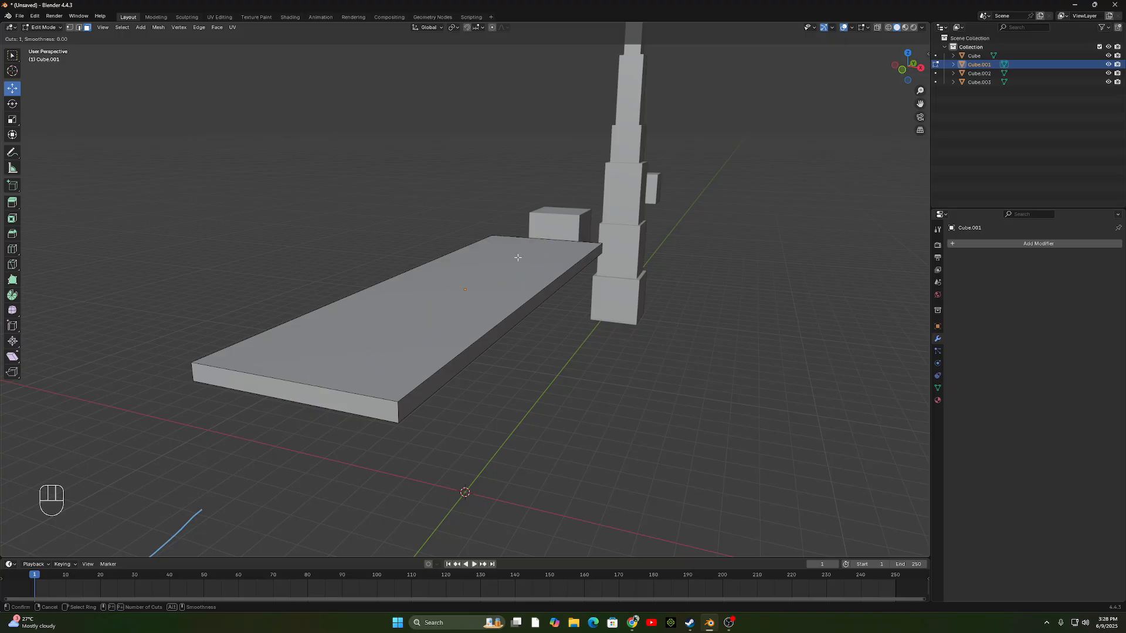
{"action": "left_click", "coordinate": [537, 233]}
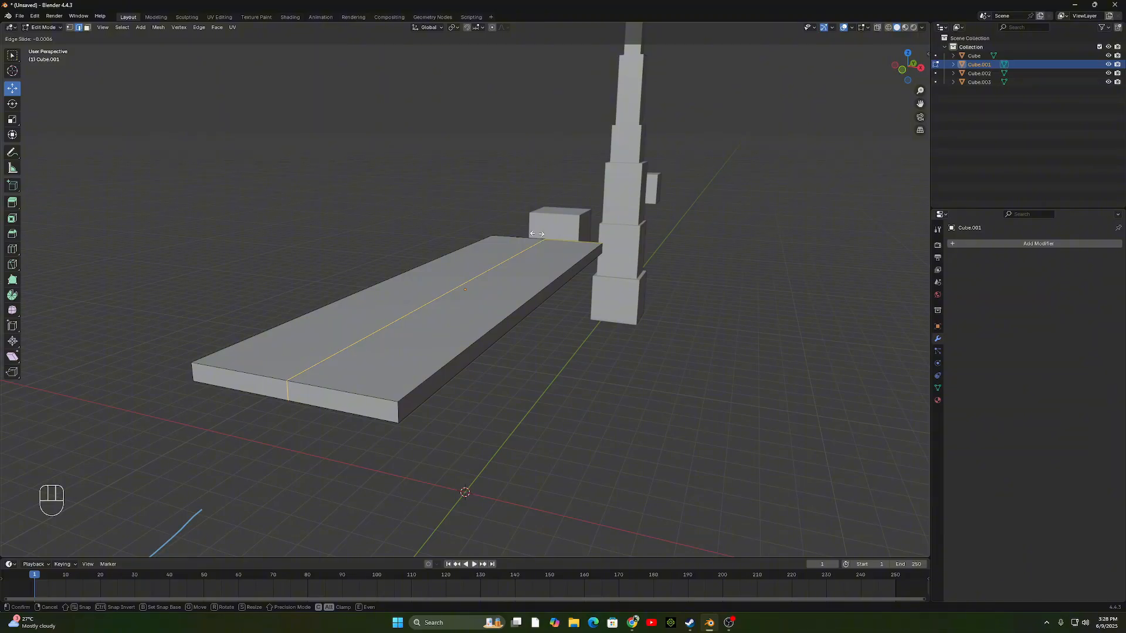
{"action": "left_click", "coordinate": [537, 233]}
{"action": "key", "text": "ctrl+z"}
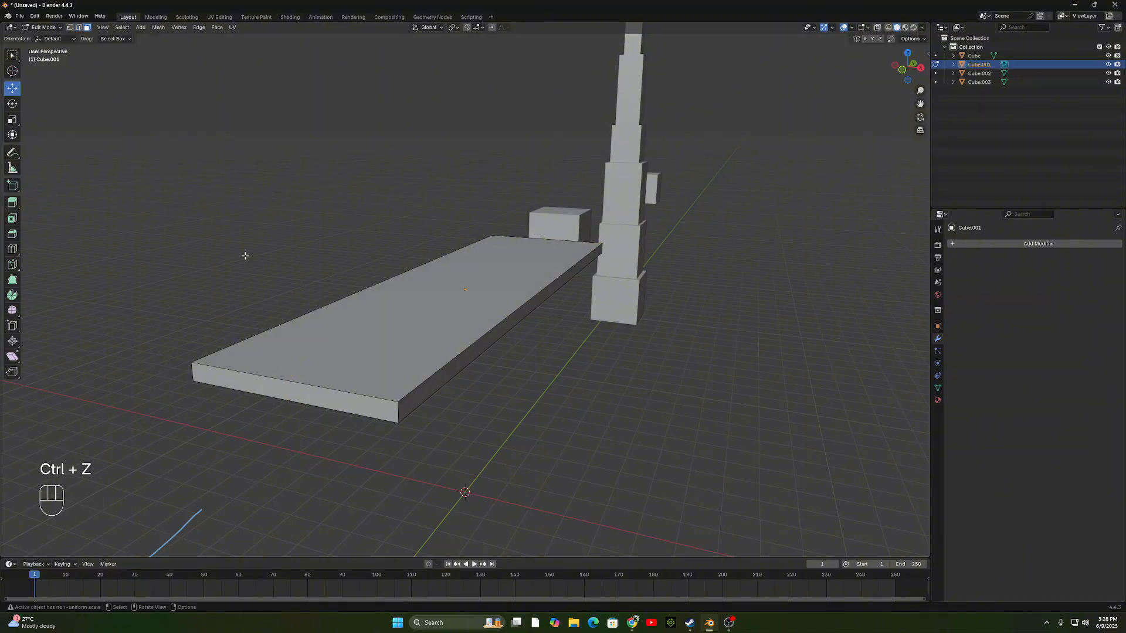
Add a lengthwise loop cut slid close to the slab's long edge and switch to face selection.
{"action": "key", "text": "ctrl+r"}
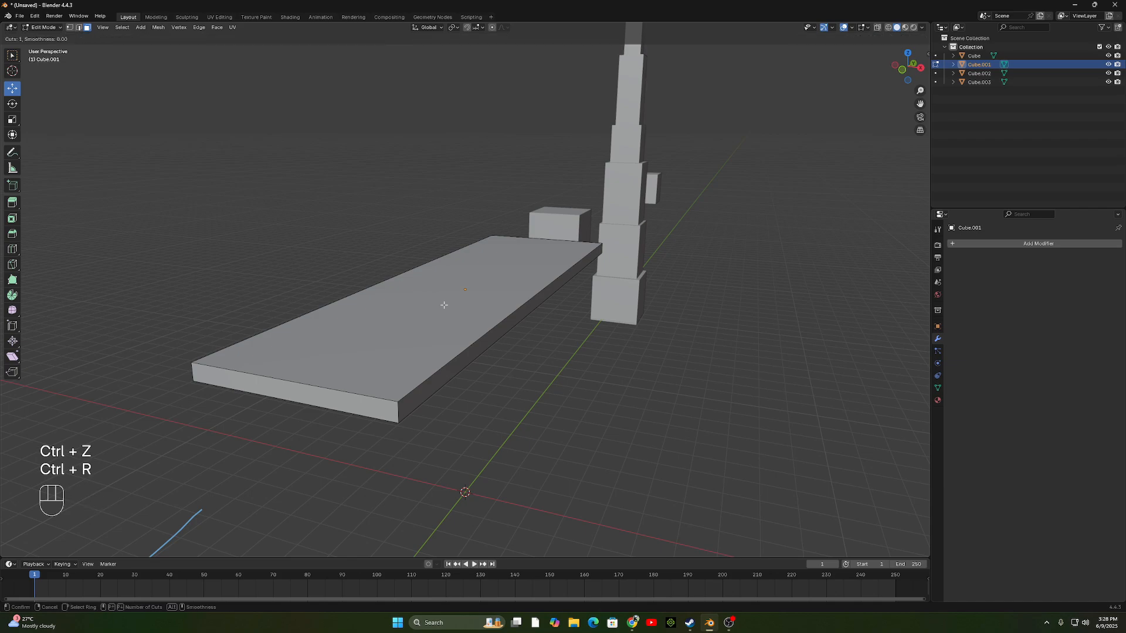
{"action": "left_click", "coordinate": [545, 237]}
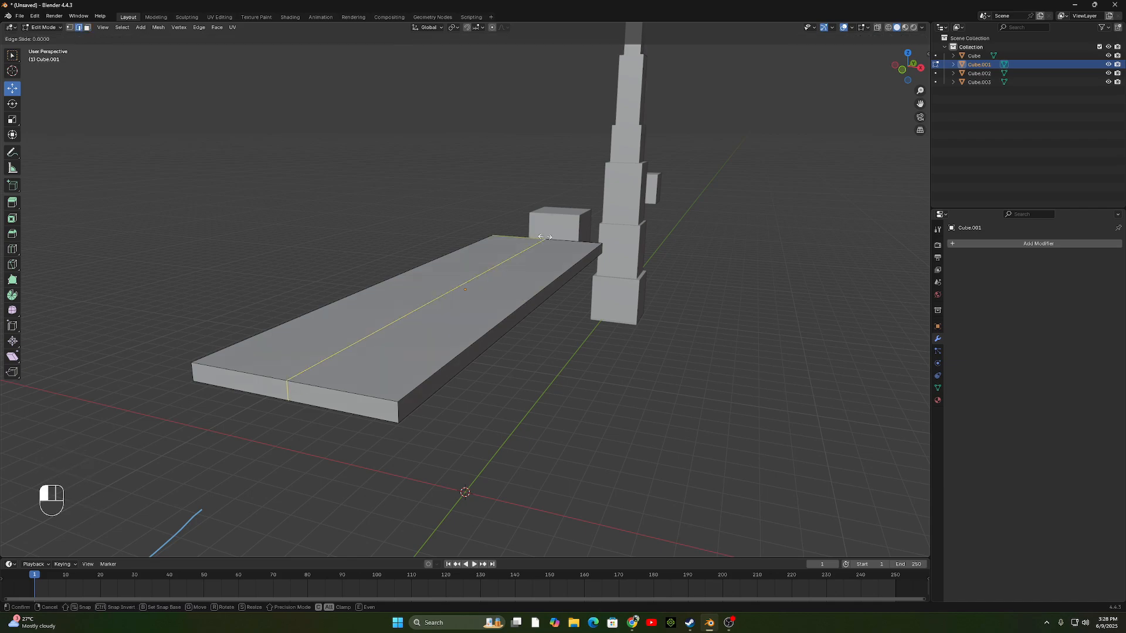
{"action": "left_click_drag", "start_coordinate": [545, 237], "coordinate": [491, 237]}
{"action": "left_click", "coordinate": [494, 237]}
{"action": "middle_click_drag", "start_coordinate": [410, 335], "coordinate": [443, 336]}
{"action": "scroll", "coordinate": [465, 372], "scroll_direction": "up", "scroll_amount": 2}
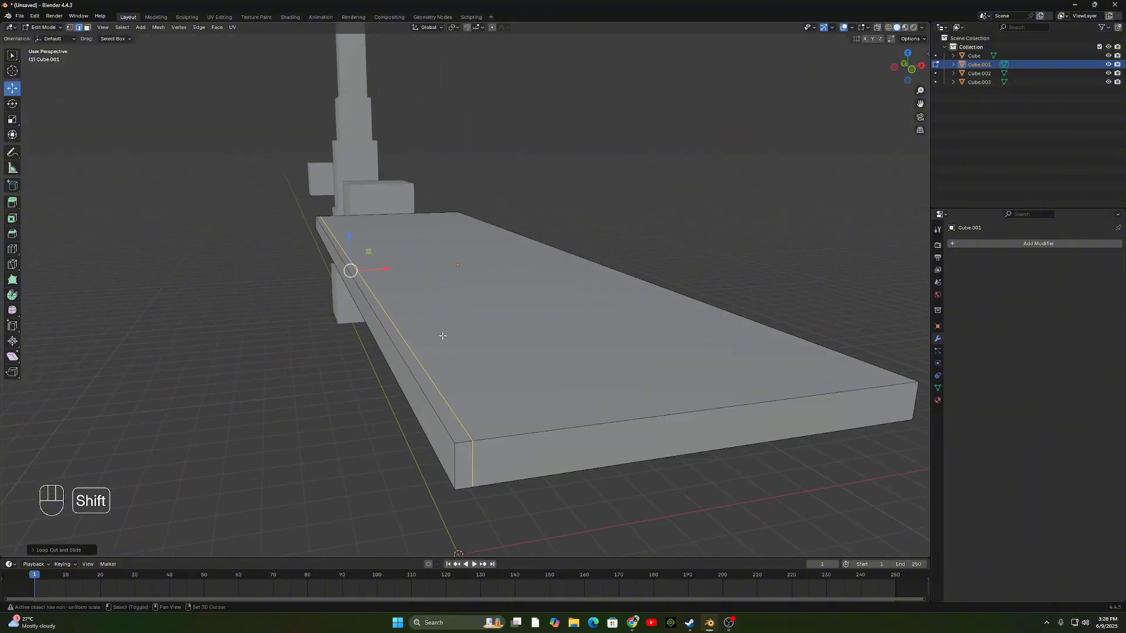
{"action": "mouse_move", "coordinate": [441, 424]}
{"action": "middle_mouse_down"}
{"action": "mouse_move", "coordinate": [447, 432]}
{"action": "mouse_move", "coordinate": [420, 421]}
{"action": "middle_mouse_up"}
{"action": "left_click", "coordinate": [81, 29]}
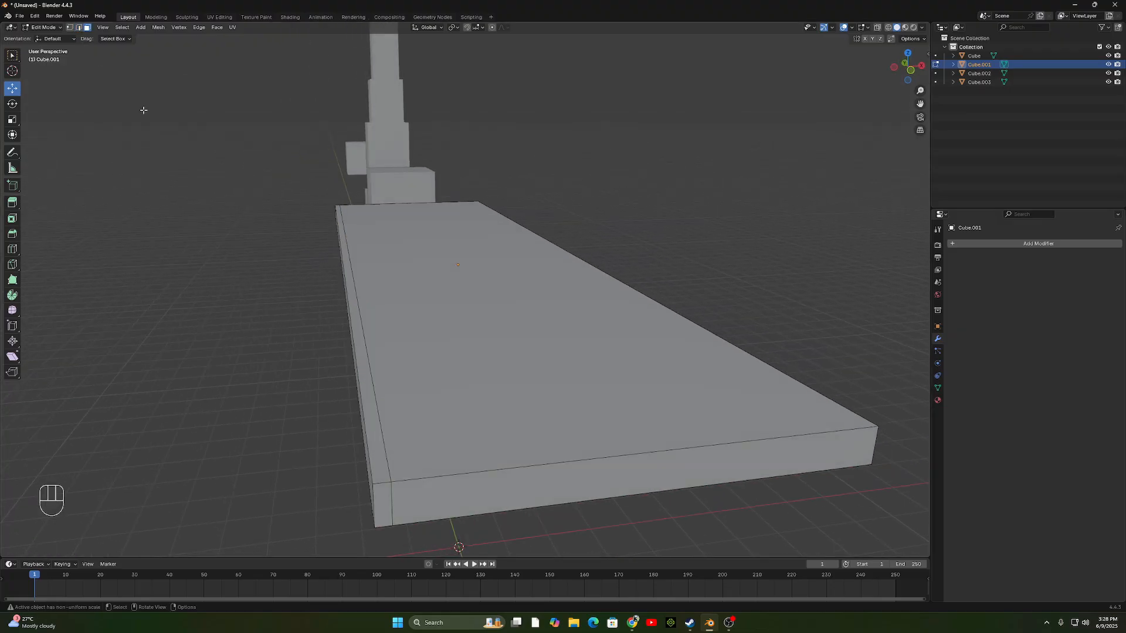
Undo the loop cut near the slab's long edge and return the slab to Edit Mode.
{"action": "key", "text": "ctrl+z"}
{"action": "key", "text": "ctrl+z"}
{"action": "key", "text": "ctrl+z"}
{"action": "key", "text": "Tab"}
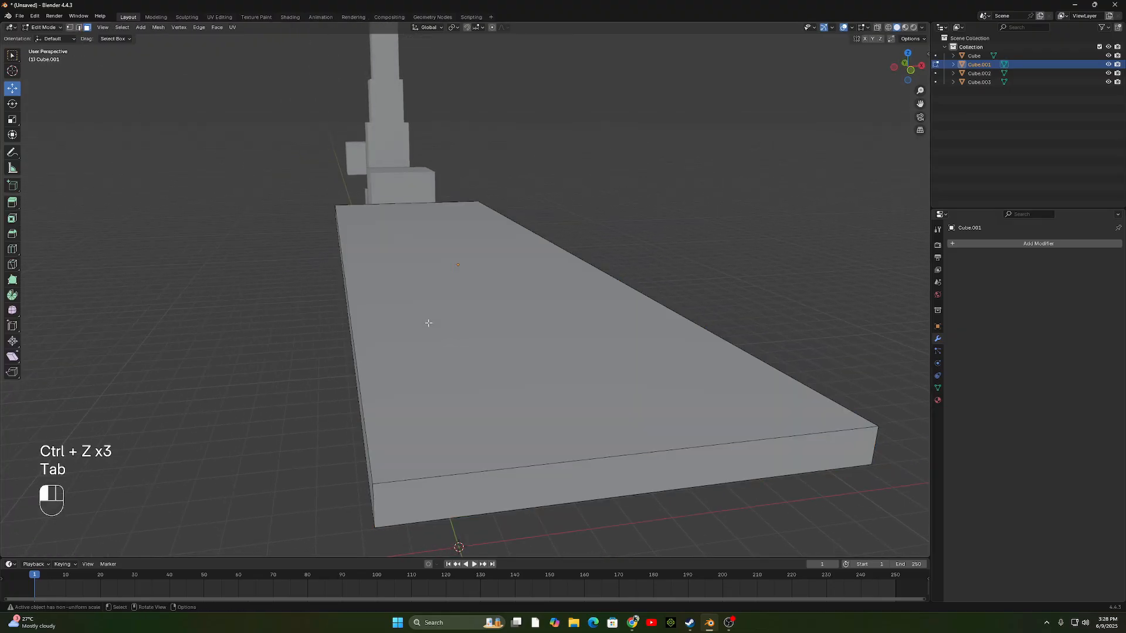
Try to extrude the slab's whole top face straight up along Z and undo it.
{"action": "left_click", "coordinate": [429, 323]}
{"action": "key", "text": "e"}
{"action": "key", "text": "z"}
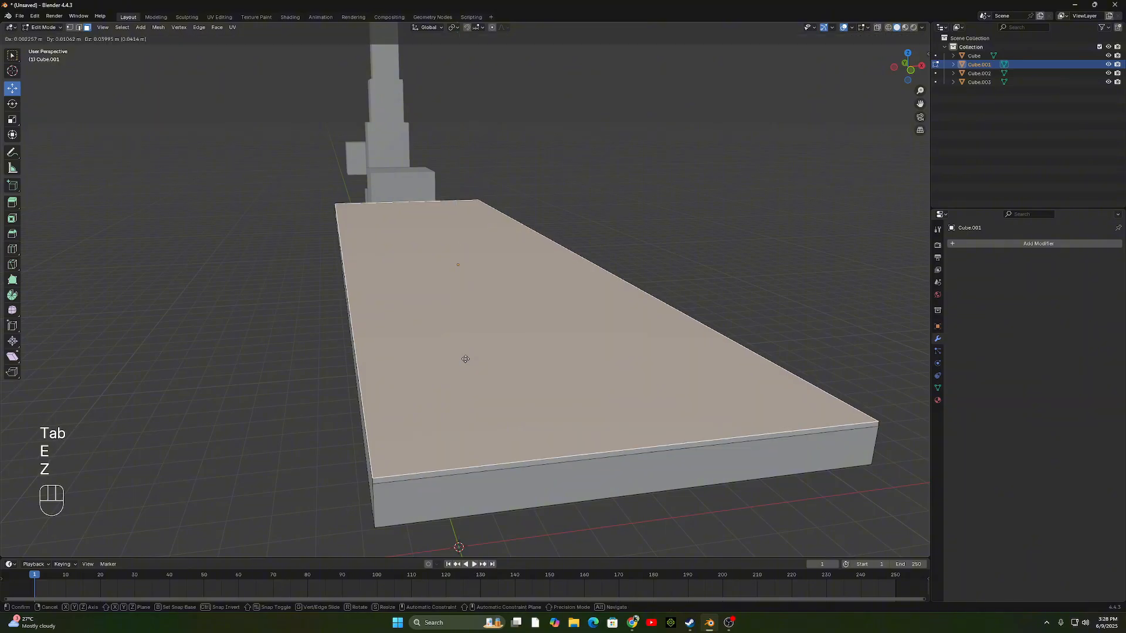
{"action": "key", "text": "z"}
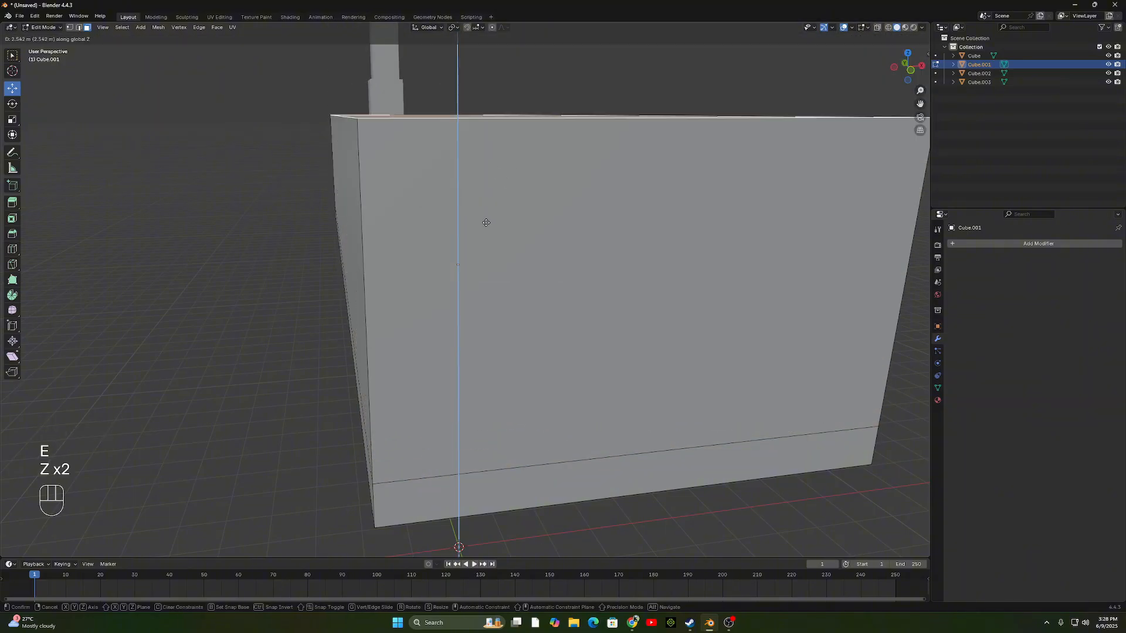
{"action": "key", "text": "ctrl+z"}
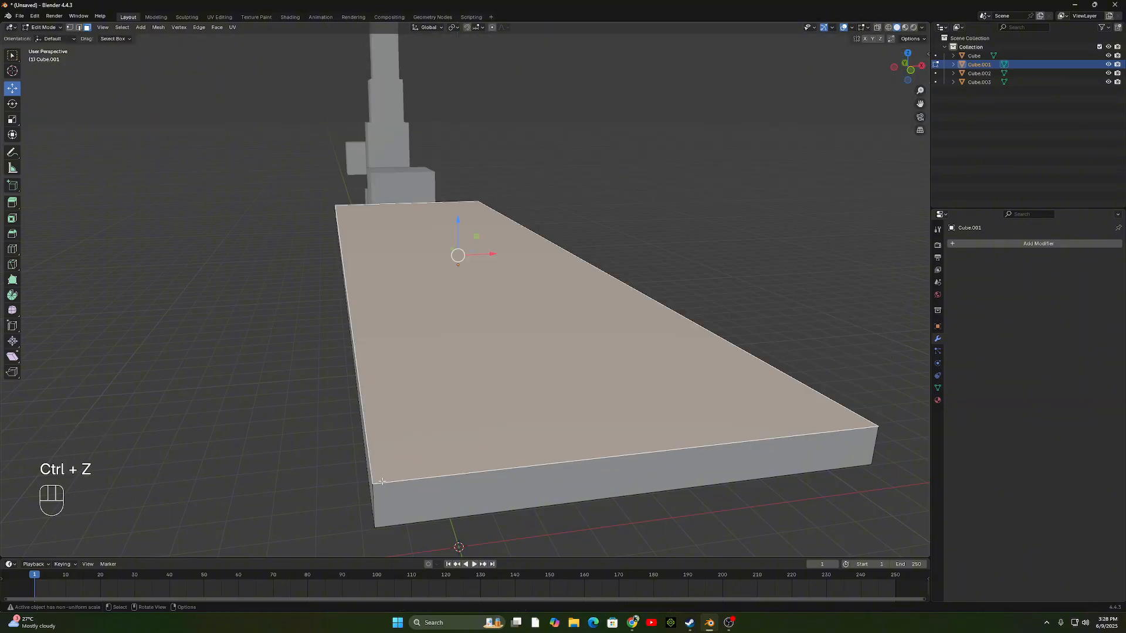
Add one lengthwise loop cut to the slab and slide it close to the long edge.
{"action": "middle_click_drag", "start_coordinate": [378, 472], "coordinate": [378, 306]}
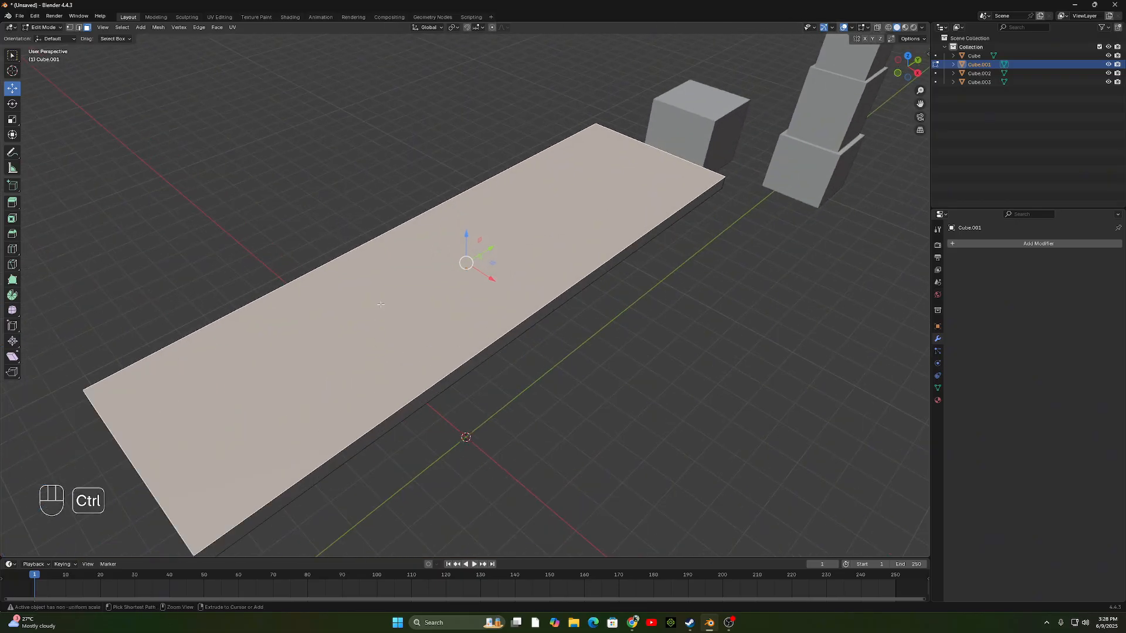
{"action": "key", "text": "ctrl+r"}
{"action": "left_click", "coordinate": [124, 451]}
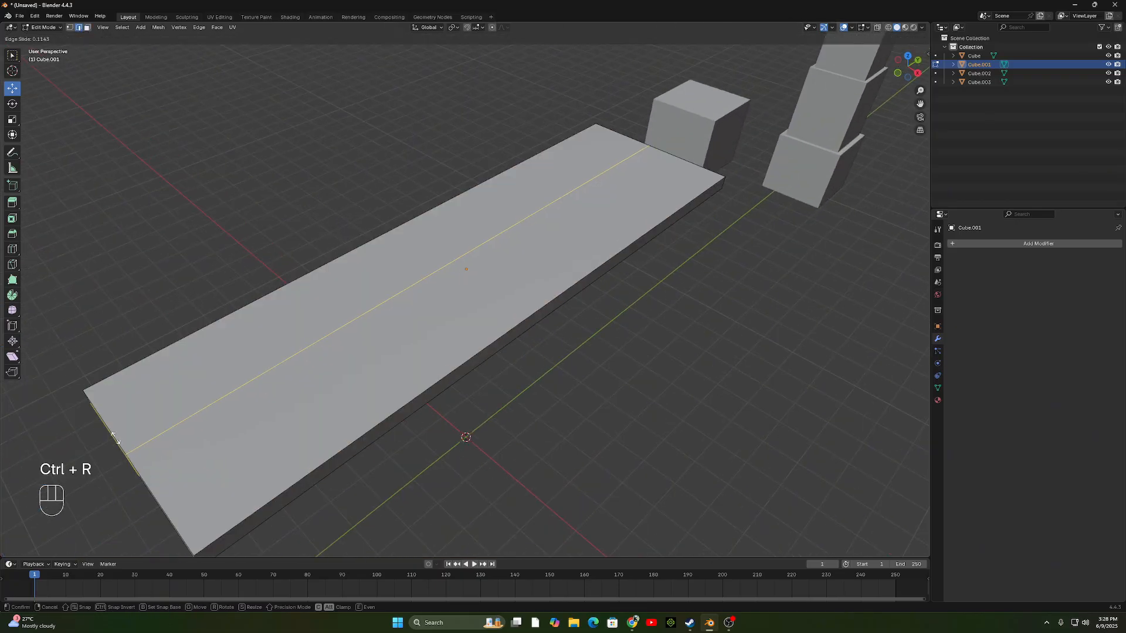
{"action": "left_click", "coordinate": [65, 377]}
{"action": "middle_click_drag", "start_coordinate": [216, 375], "coordinate": [378, 325]}
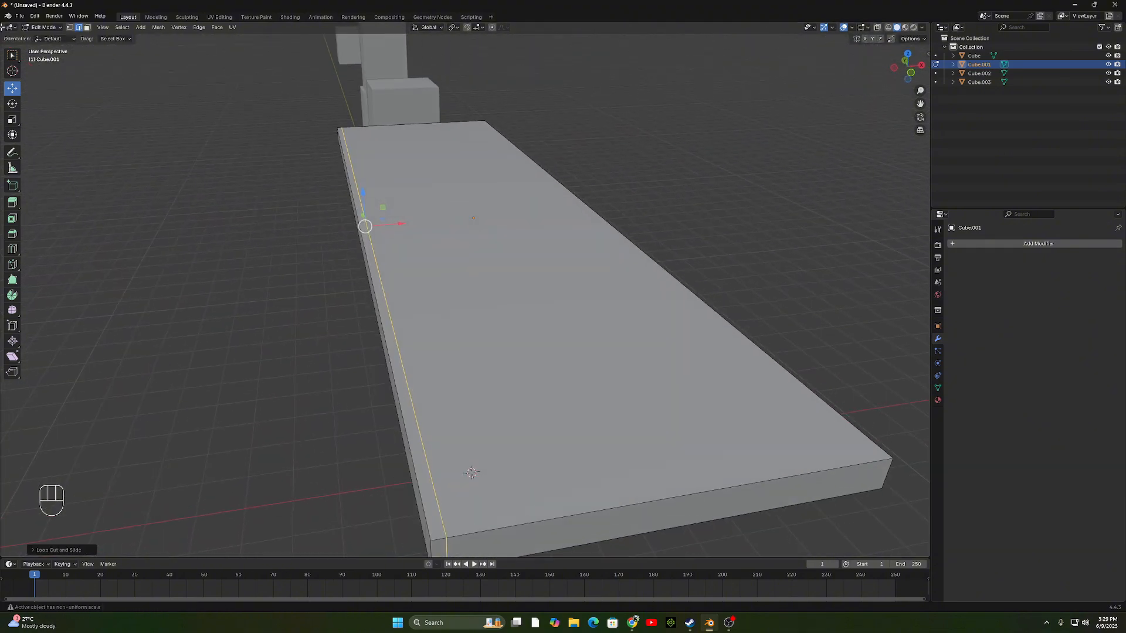
Select the narrow top face along the slab's long edge and extrude it upward along Z into a tall wall.
{"action": "left_click", "coordinate": [88, 27]}
{"action": "left_click", "coordinate": [399, 375]}
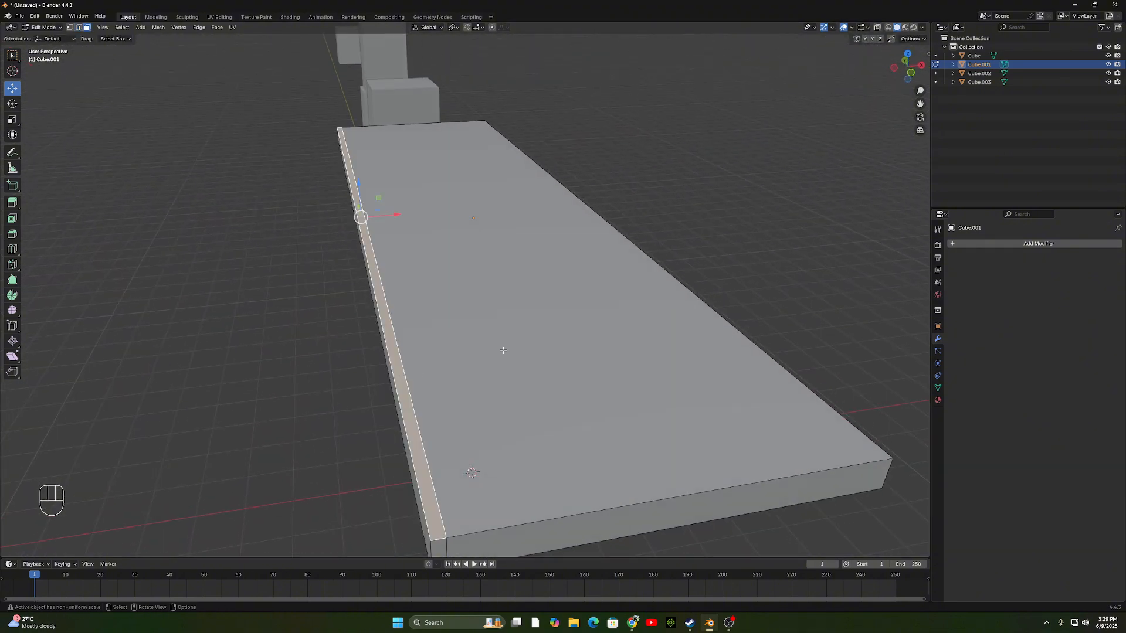
{"action": "left_click", "coordinate": [502, 350]}
{"action": "left_click", "coordinate": [405, 385]}
{"action": "left_click", "coordinate": [577, 326]}
{"action": "left_click", "coordinate": [404, 385]}
{"action": "scroll", "coordinate": [476, 380], "scroll_direction": "down", "scroll_amount": 4}
{"action": "middle_click_drag", "start_coordinate": [466, 377], "coordinate": [438, 354]}
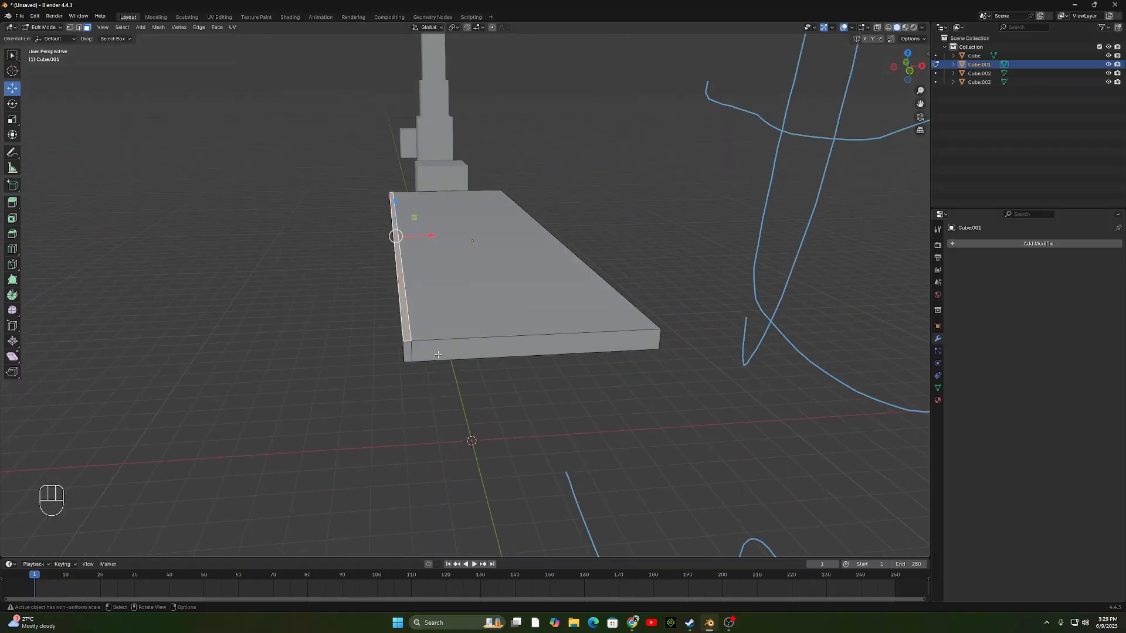
{"action": "key", "text": "e"}
{"action": "key", "text": "z"}
{"action": "key", "text": "z"}
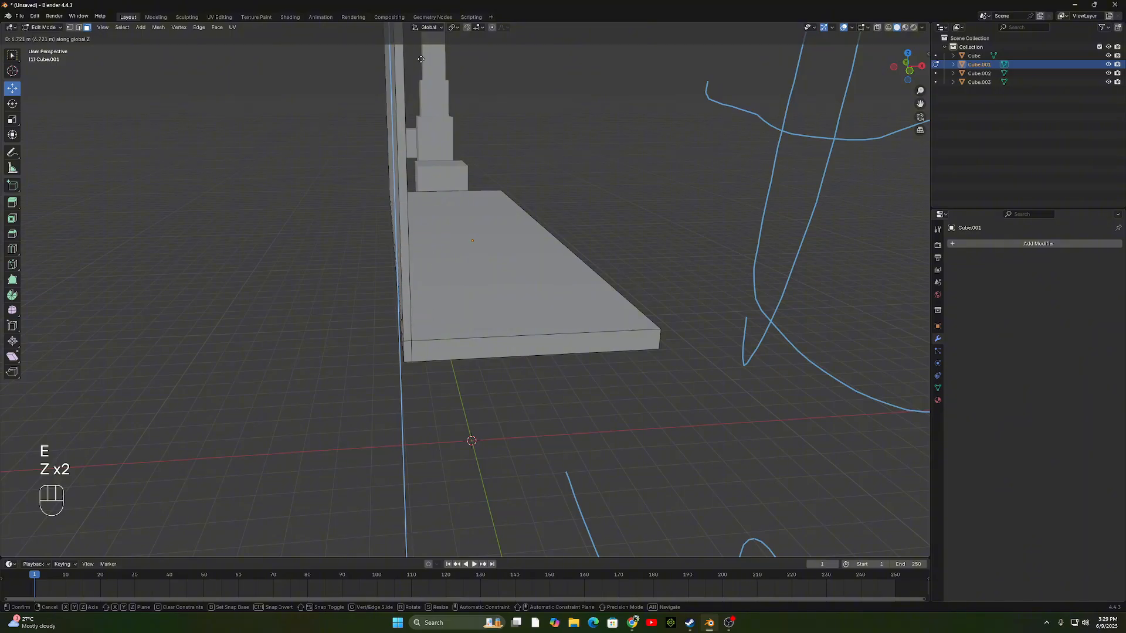
{"action": "left_click", "coordinate": [451, 231]}
Extrude the matching narrow strip on the slab's underside straight down to form a lower wall.
{"action": "middle_click_drag", "start_coordinate": [714, 327], "coordinate": [718, 269]}
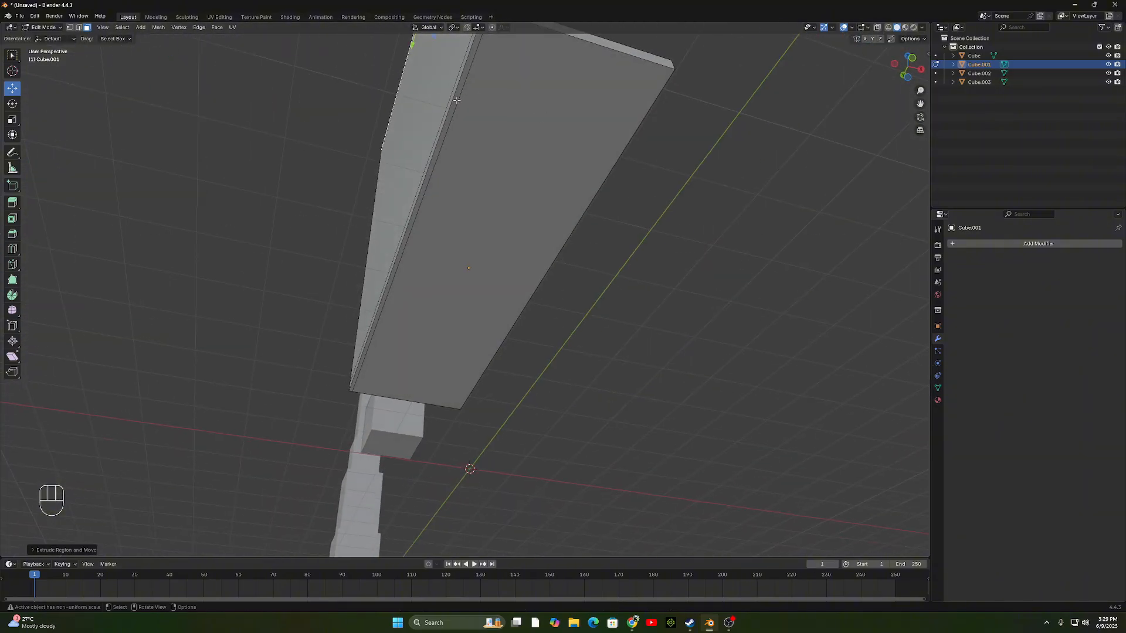
{"action": "middle_click_drag", "start_coordinate": [456, 101], "coordinate": [570, 254]}
{"action": "key", "text": "r"}
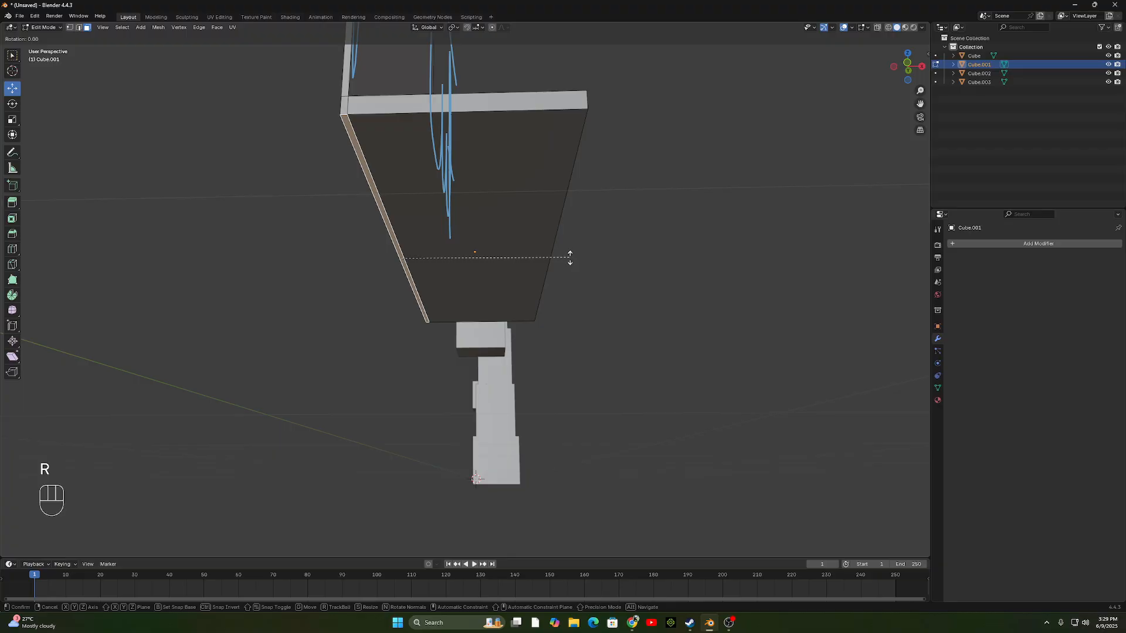
{"action": "left_click", "coordinate": [570, 259]}
{"action": "key", "text": "e"}
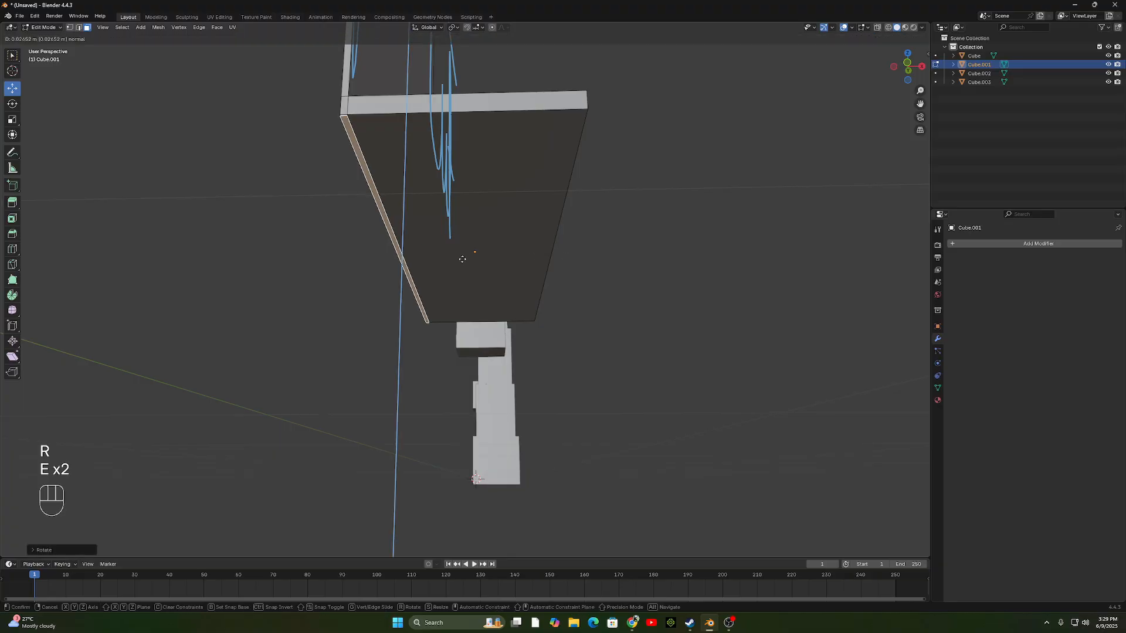
{"action": "left_click", "coordinate": [352, 530]}
{"action": "middle_click_drag", "start_coordinate": [352, 531], "coordinate": [626, 351]}
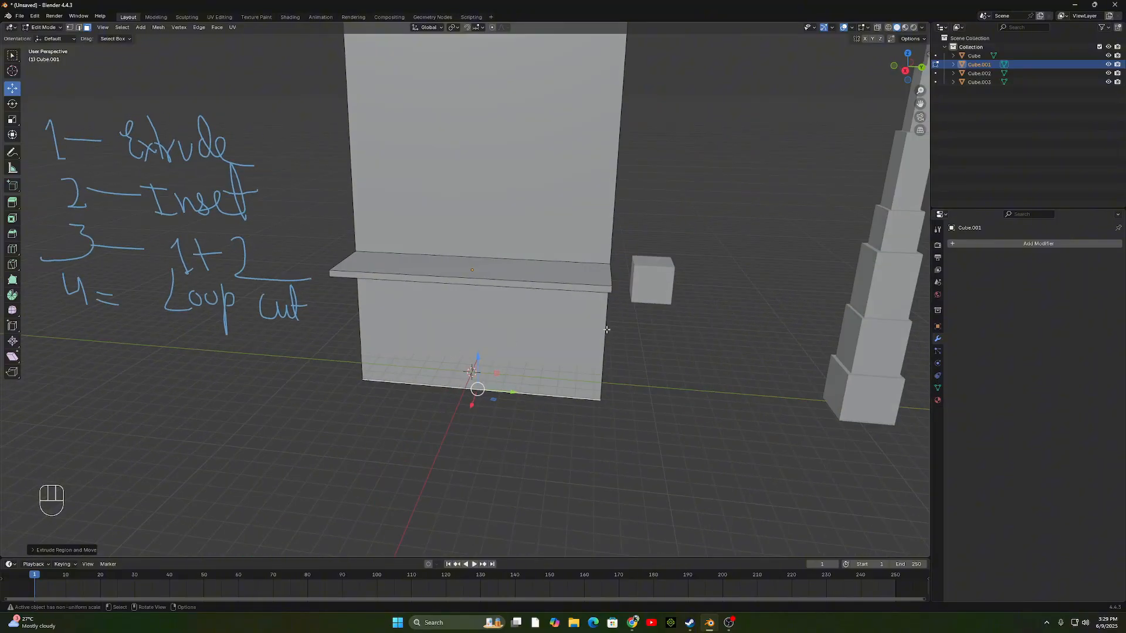
Inspect the slab and its walls in Object Mode and Edit Mode, selecting the slab's long outer side face.
{"action": "key", "text": "Tab"}
{"action": "left_click", "coordinate": [625, 351]}
{"action": "middle_click_drag", "start_coordinate": [558, 329], "coordinate": [503, 281]}
{"action": "key", "text": "Tab"}
{"action": "left_click", "coordinate": [442, 355]}
{"action": "left_click", "coordinate": [513, 288]}
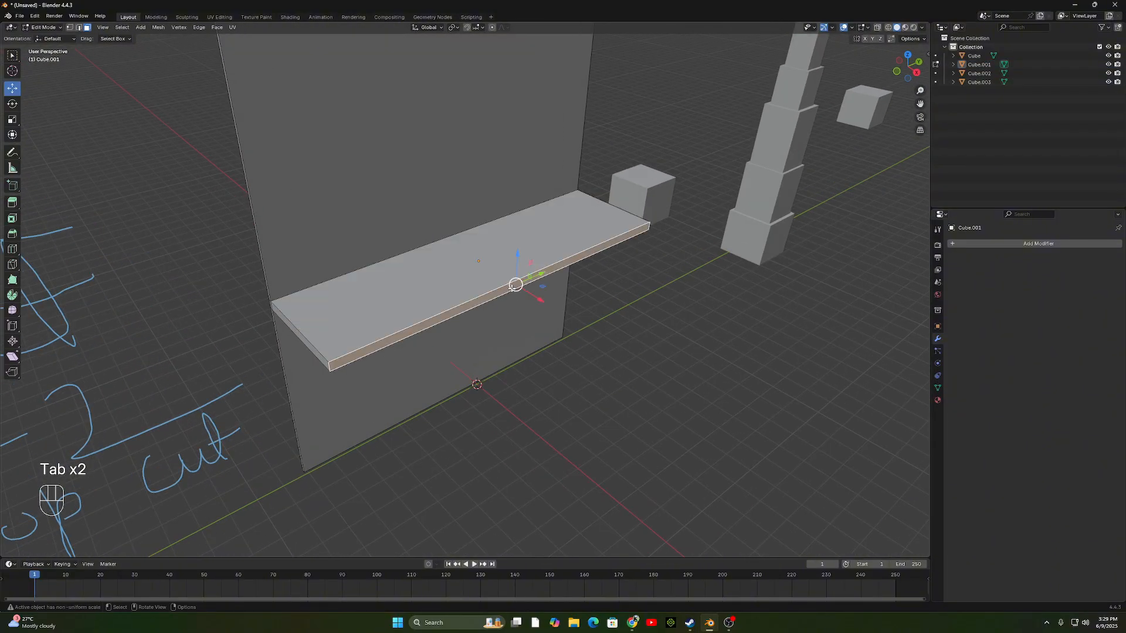
{"action": "left_click_drag", "start_coordinate": [547, 301], "coordinate": [586, 340]}
Return to Object Mode and delete the small cube beside the slab.
{"action": "key", "text": "Tab"}
{"action": "middle_click_drag", "start_coordinate": [586, 340], "coordinate": [705, 268]}
{"action": "left_click", "coordinate": [738, 259]}
{"action": "key", "text": "Delete"}
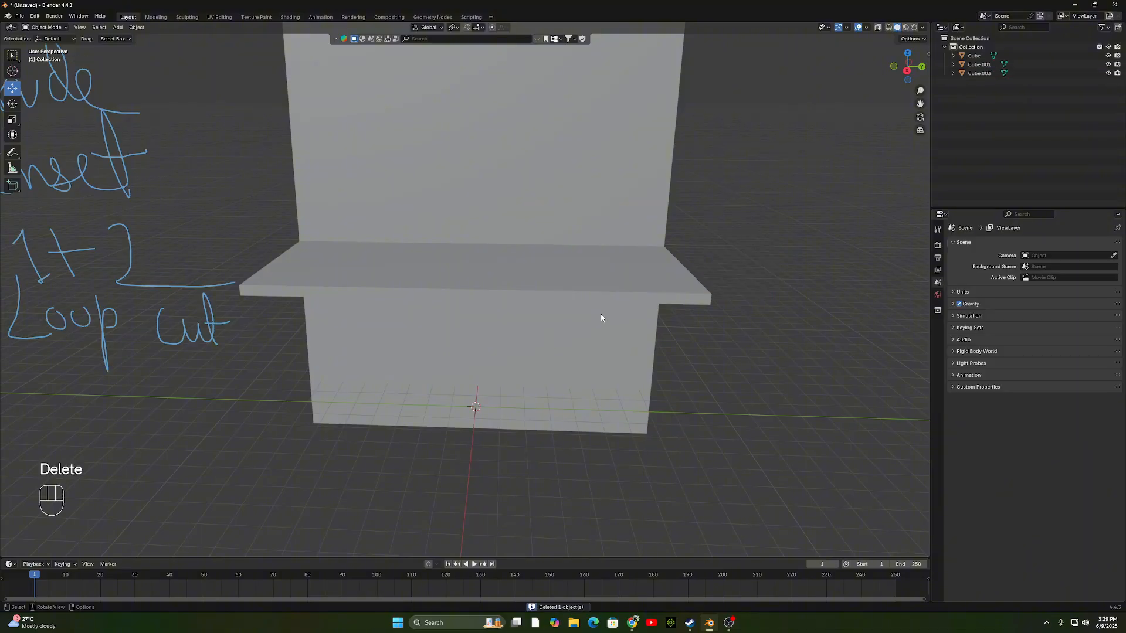
{"action": "middle_click_drag", "start_coordinate": [601, 316], "coordinate": [565, 331]}
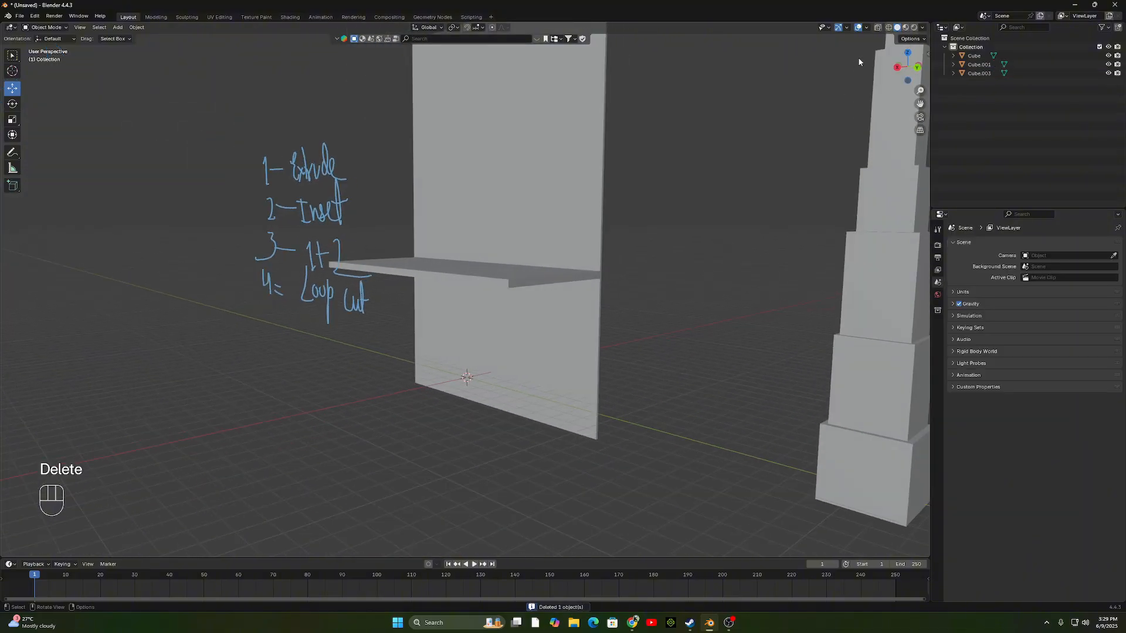
Toggle X-ray on and off, select the slab-and-wall object, and examine it from several sides.
{"action": "left_click", "coordinate": [878, 28]}
{"action": "left_click", "coordinate": [881, 28]}
{"action": "middle_click_drag", "start_coordinate": [587, 399], "coordinate": [610, 343]}
{"action": "left_click", "coordinate": [610, 343]}
{"action": "scroll", "coordinate": [495, 407], "scroll_direction": "up", "scroll_amount": 3}
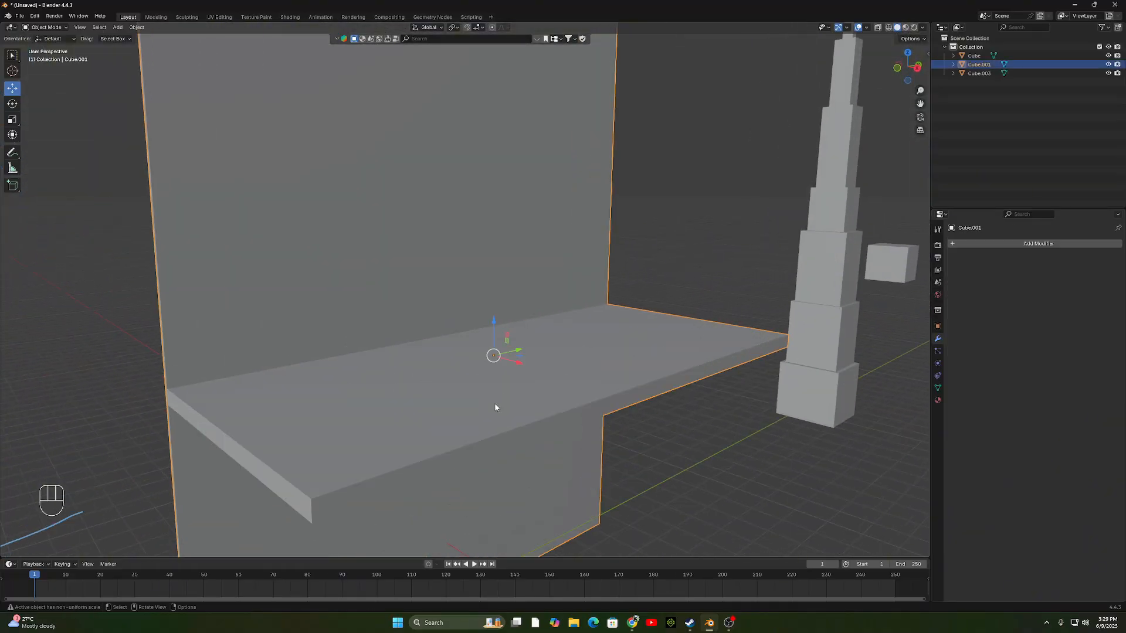
{"action": "middle_click_drag", "start_coordinate": [495, 407], "coordinate": [500, 400]}
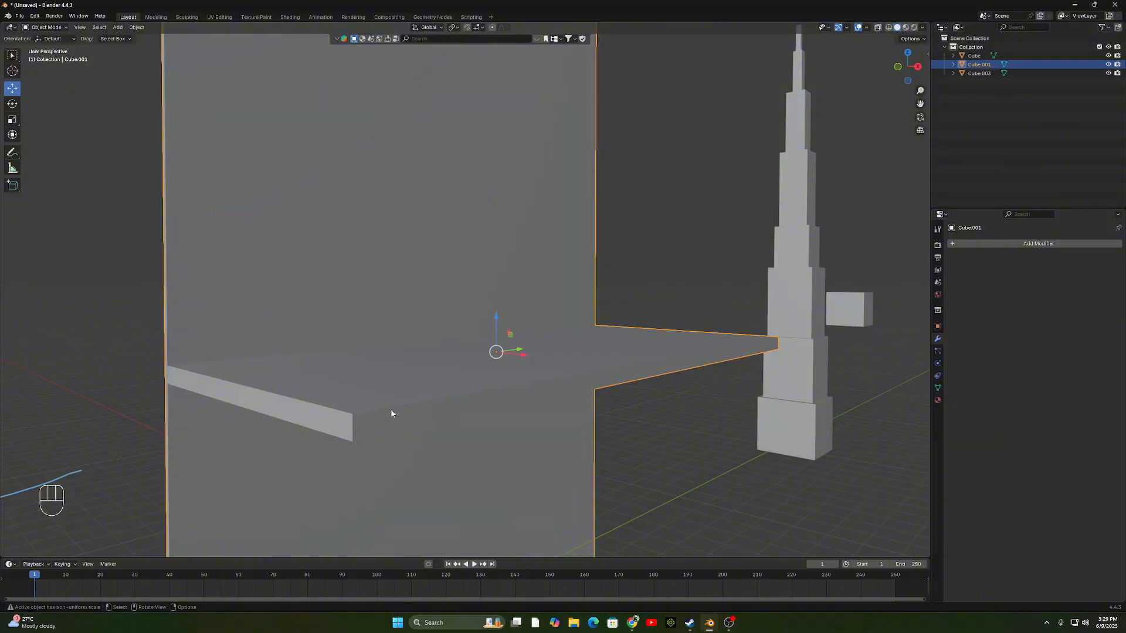
{"action": "mouse_move", "coordinate": [391, 413]}
{"action": "middle_mouse_down"}
{"action": "mouse_move", "coordinate": [545, 422]}
{"action": "mouse_move", "coordinate": [384, 423]}
{"action": "mouse_move", "coordinate": [533, 423]}
{"action": "mouse_move", "coordinate": [459, 422]}
{"action": "mouse_move", "coordinate": [482, 425]}
{"action": "middle_mouse_up"}
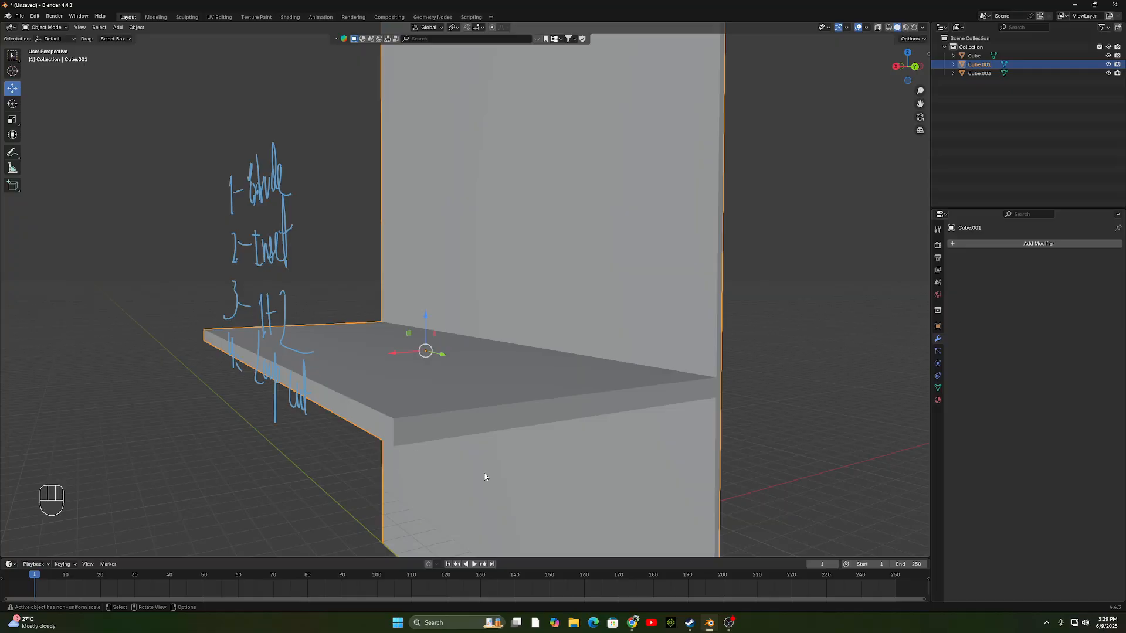
Switch to the Google Docs course outline and highlight "Bevel" in the Edit Mode tools line.
{"action": "left_click", "coordinate": [632, 622]}
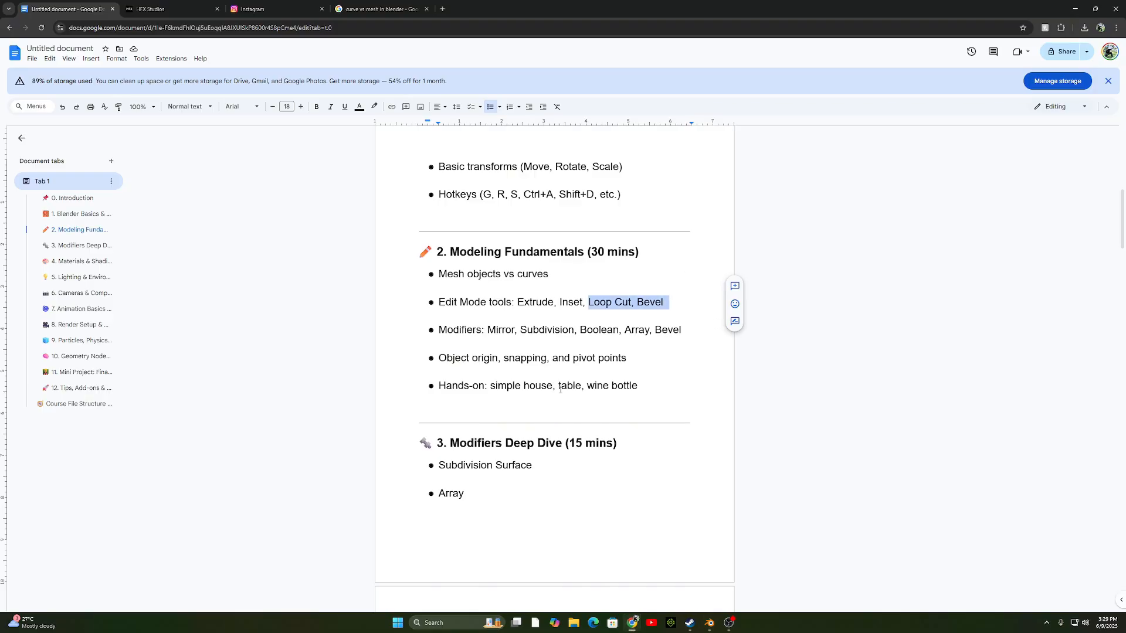
{"action": "left_click", "coordinate": [638, 316]}
{"action": "left_click_drag", "start_coordinate": [635, 302], "coordinate": [661, 302]}
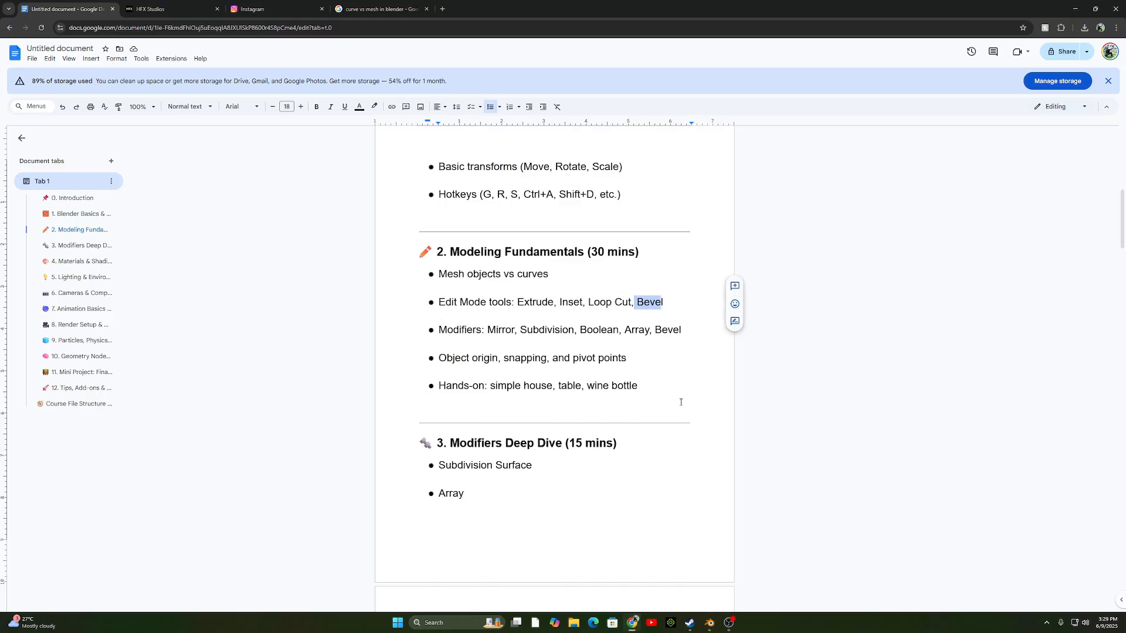
Switch back to Blender and enter Edit Mode on the slab-and-wall object.
{"action": "left_click", "coordinate": [709, 623]}
{"action": "middle_click_drag", "start_coordinate": [547, 277], "coordinate": [638, 395]}
{"action": "scroll", "coordinate": [638, 395], "scroll_direction": "up", "scroll_amount": 1}
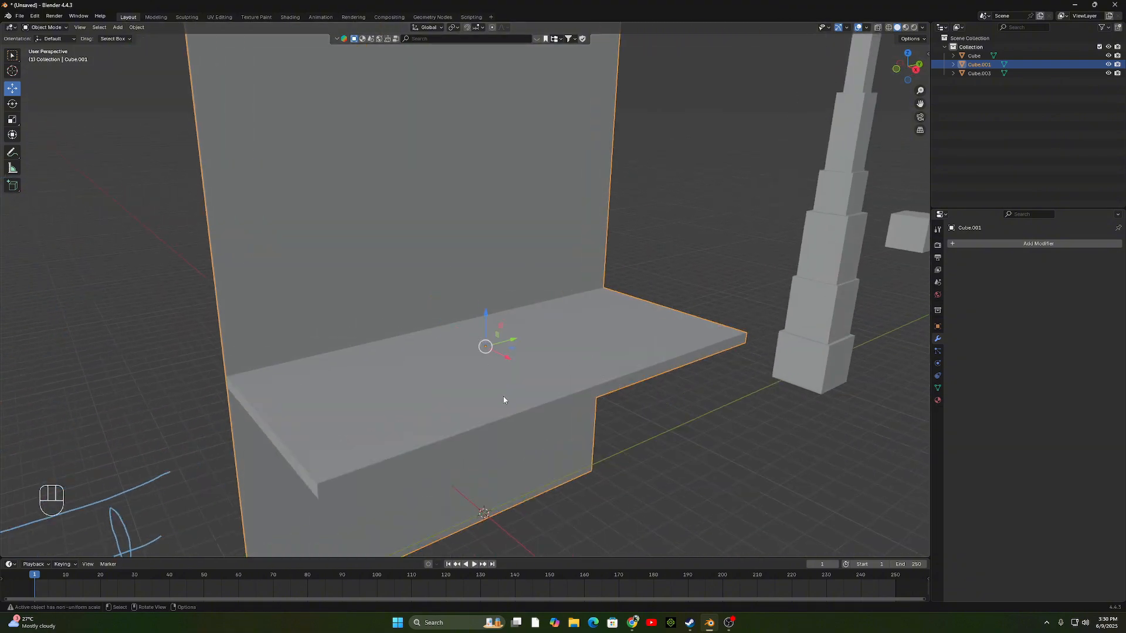
{"action": "key", "text": "Tab"}
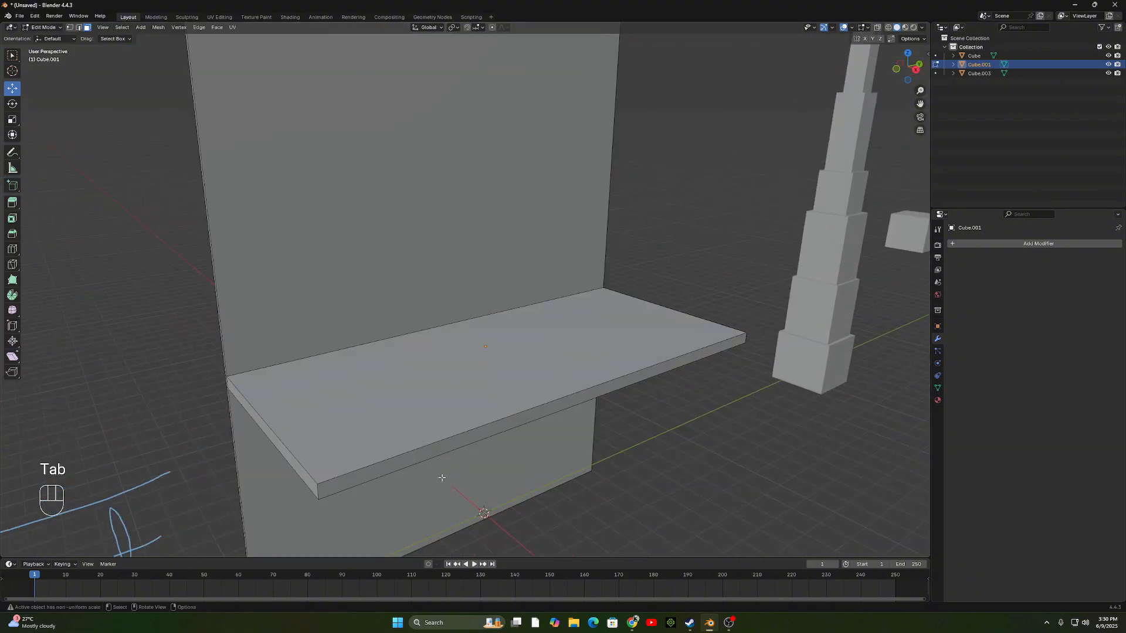
Switch to edge selection and select the slab's upper front edge.
{"action": "left_click", "coordinate": [721, 345]}
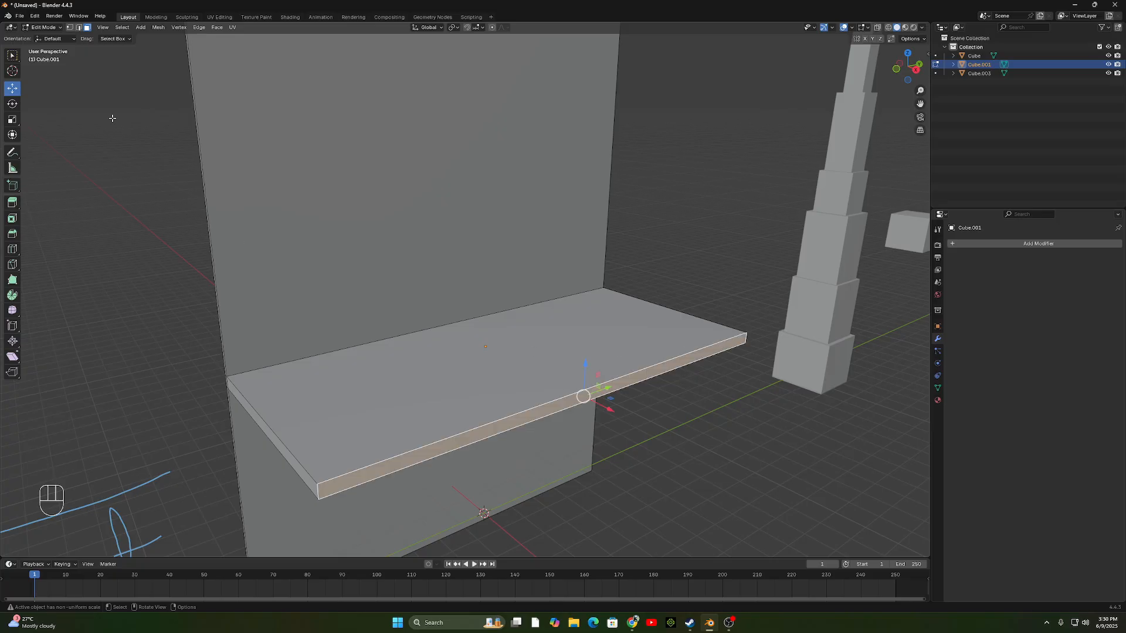
{"action": "left_click", "coordinate": [78, 30]}
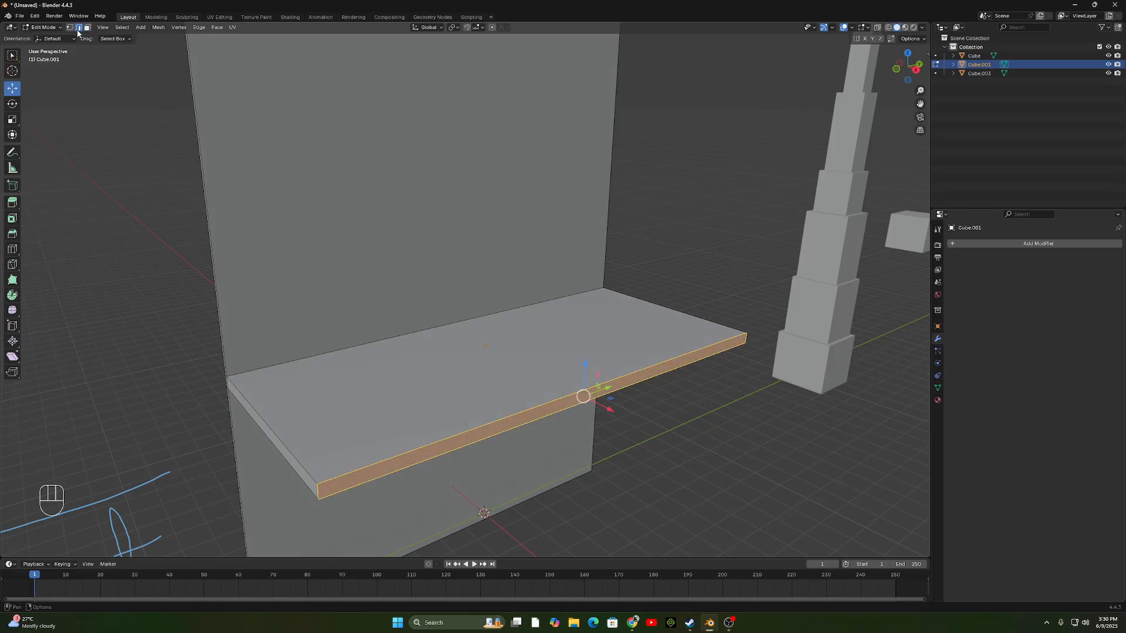
{"action": "left_click", "coordinate": [367, 367]}
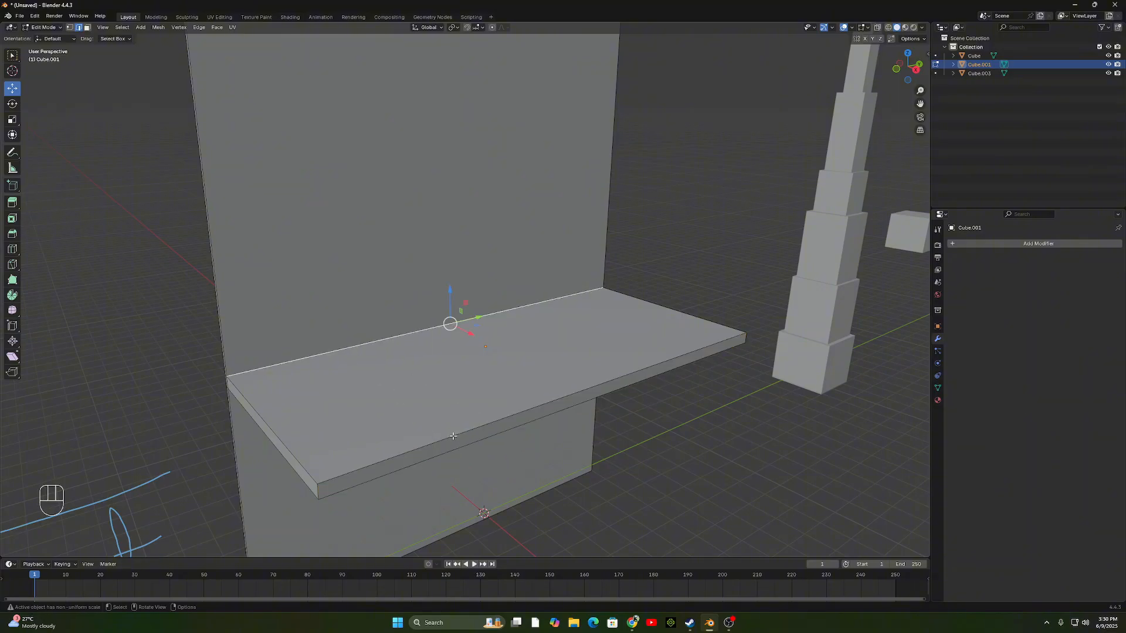
{"action": "left_click", "coordinate": [453, 435]}
Try a rounded multi-segment bevel on the slab's upper front edge, then undo it.
{"action": "middle_click_drag", "start_coordinate": [889, 419], "coordinate": [636, 418]}
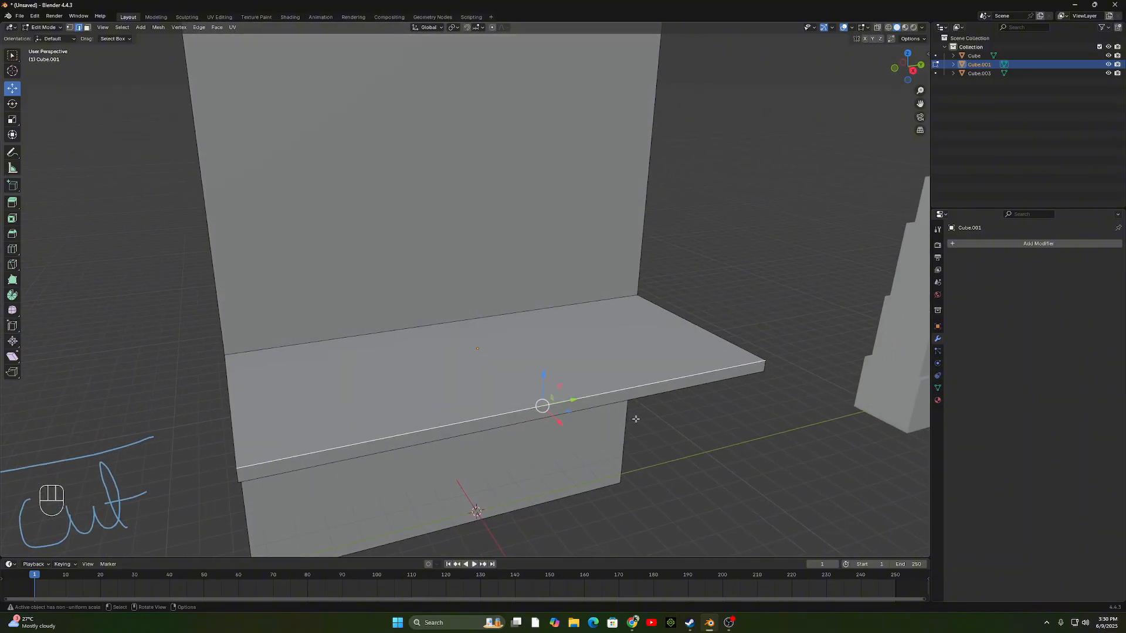
{"action": "key", "text": "ctrl"}
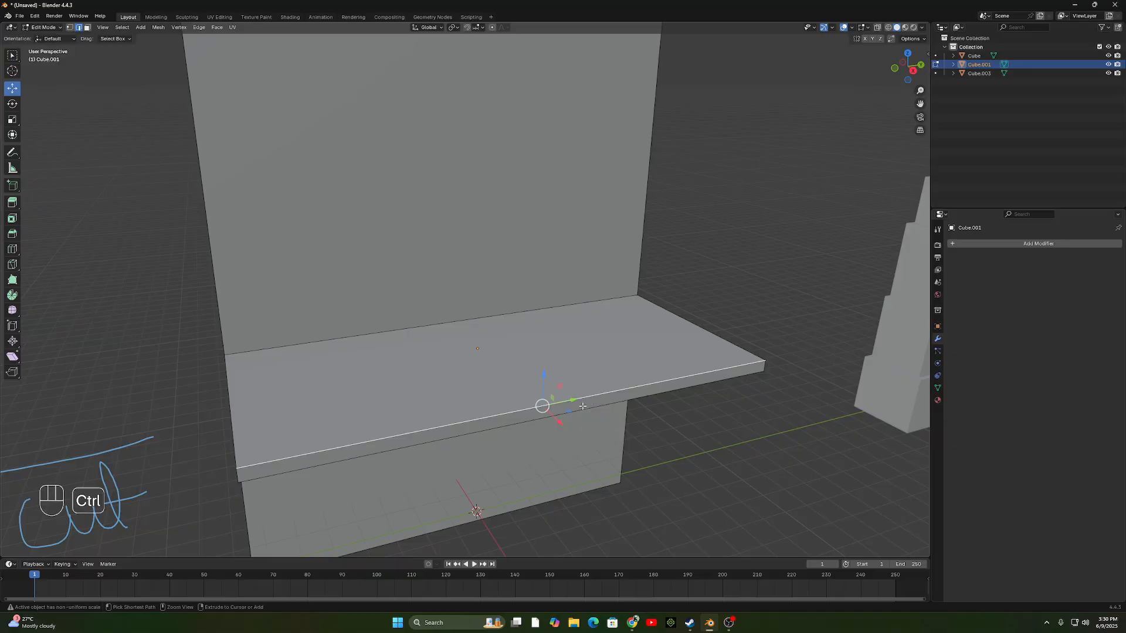
{"action": "key", "text": "ctrl+b"}
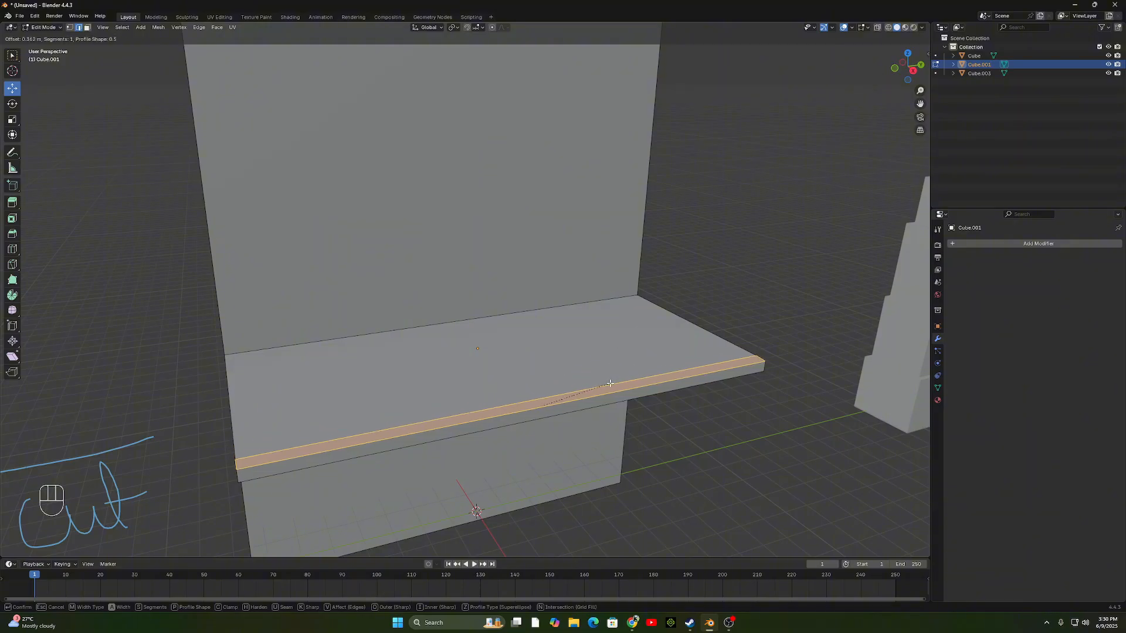
{"action": "scroll", "coordinate": [610, 382], "scroll_direction": "up", "scroll_amount": 6}
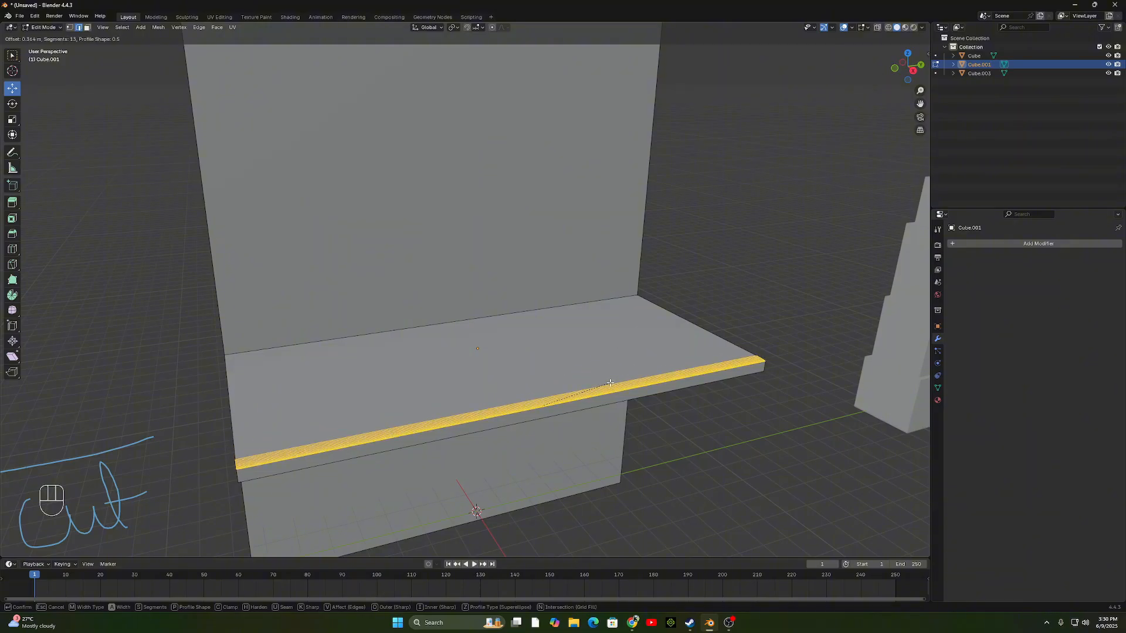
{"action": "left_click", "coordinate": [609, 383]}
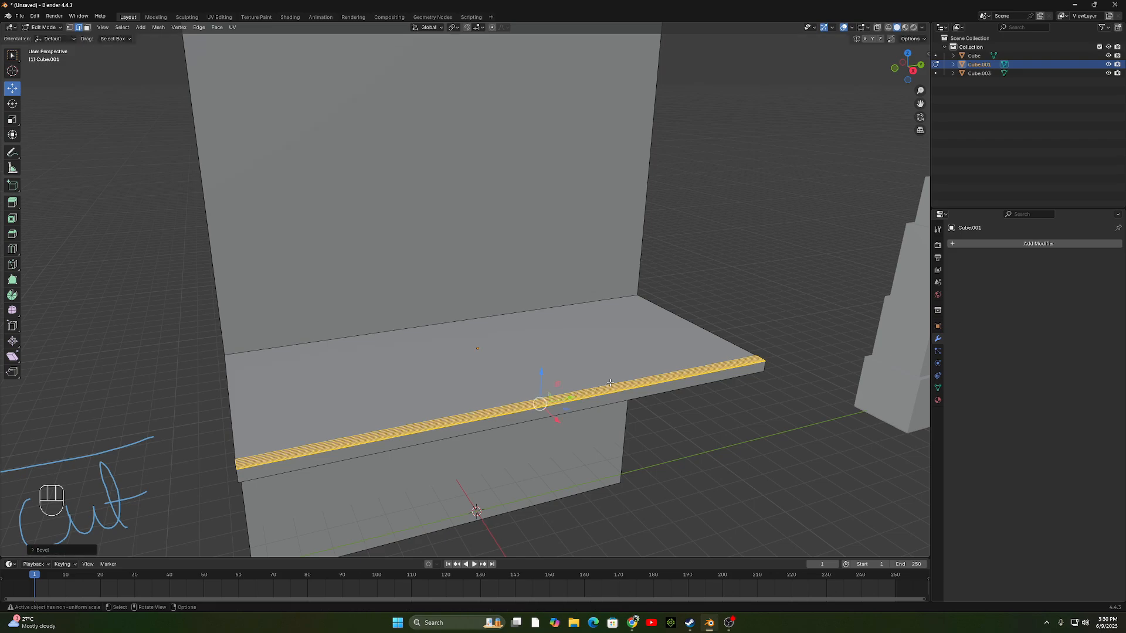
{"action": "middle_click_drag", "start_coordinate": [611, 383], "coordinate": [626, 437]}
{"action": "key", "text": "ctrl+z"}
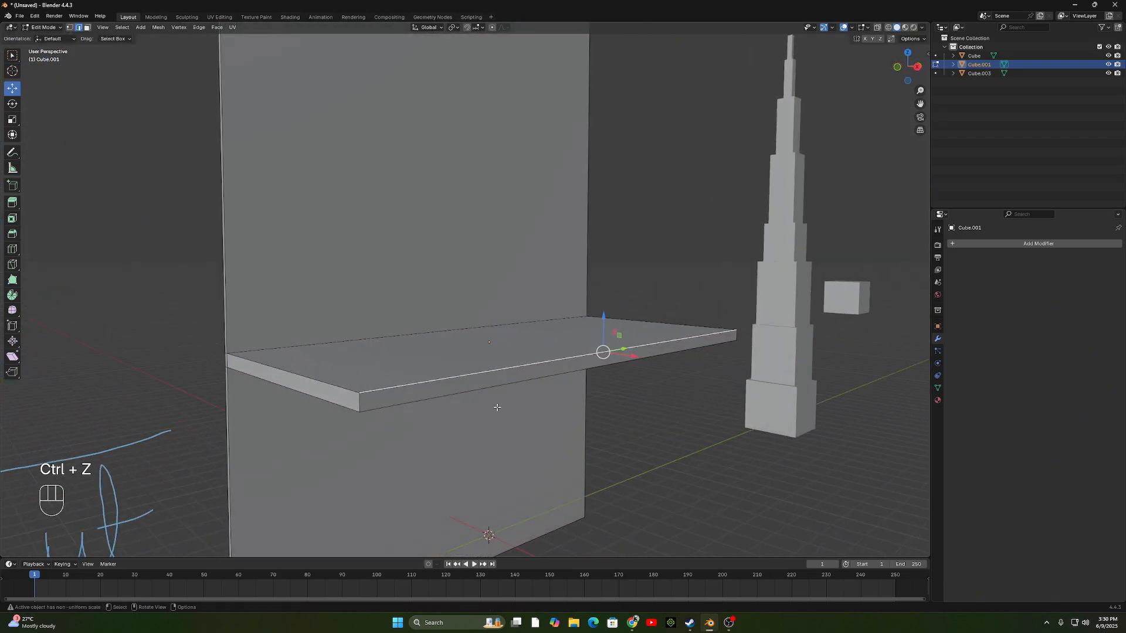
Add the slab's lower front edge to the selection, bevel both edges with 10 segments, then undo the bevel.
{"action": "left_click", "coordinate": [487, 387], "text": "shift"}
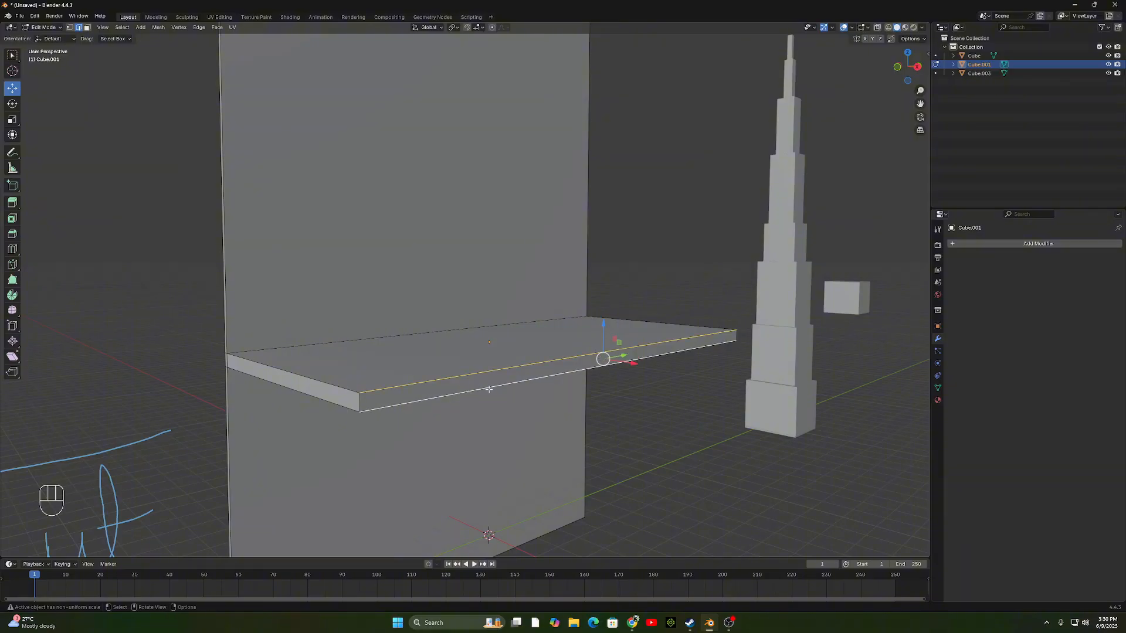
{"action": "key", "text": "ctrl+b"}
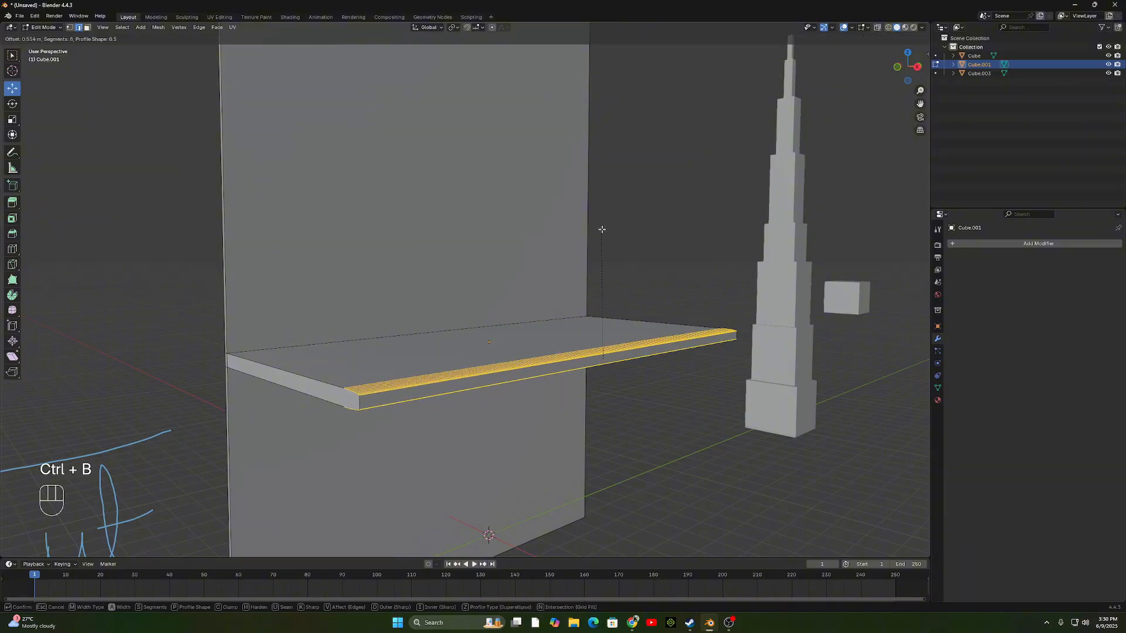
{"action": "scroll", "coordinate": [606, 216], "scroll_direction": "up", "scroll_amount": 2}
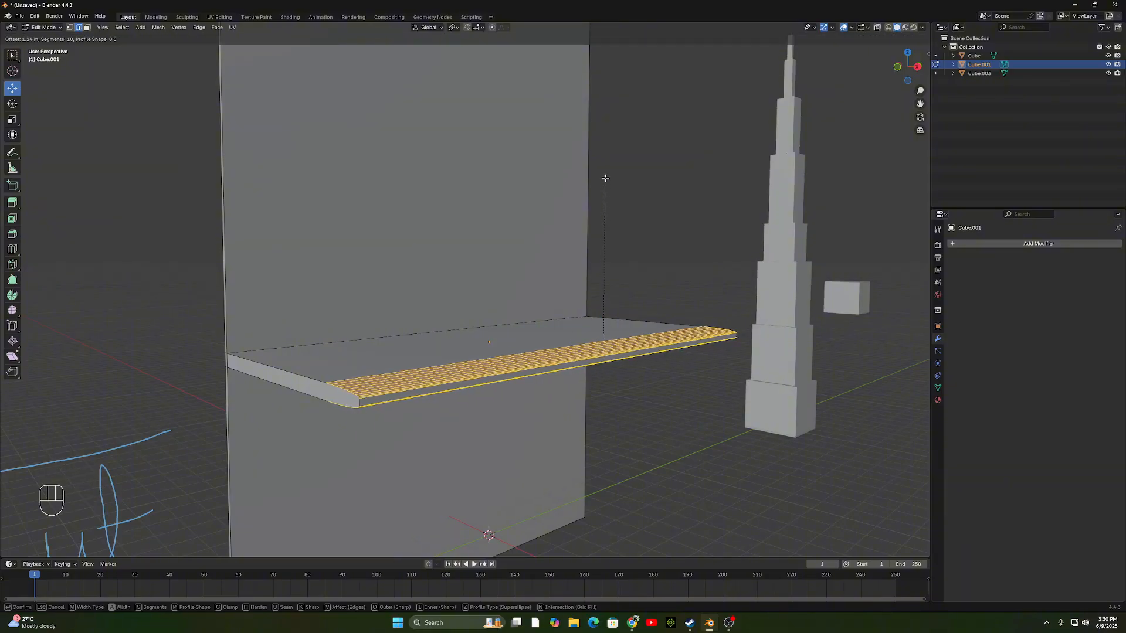
{"action": "left_click", "coordinate": [594, 210]}
{"action": "key", "text": "ctrl+z"}
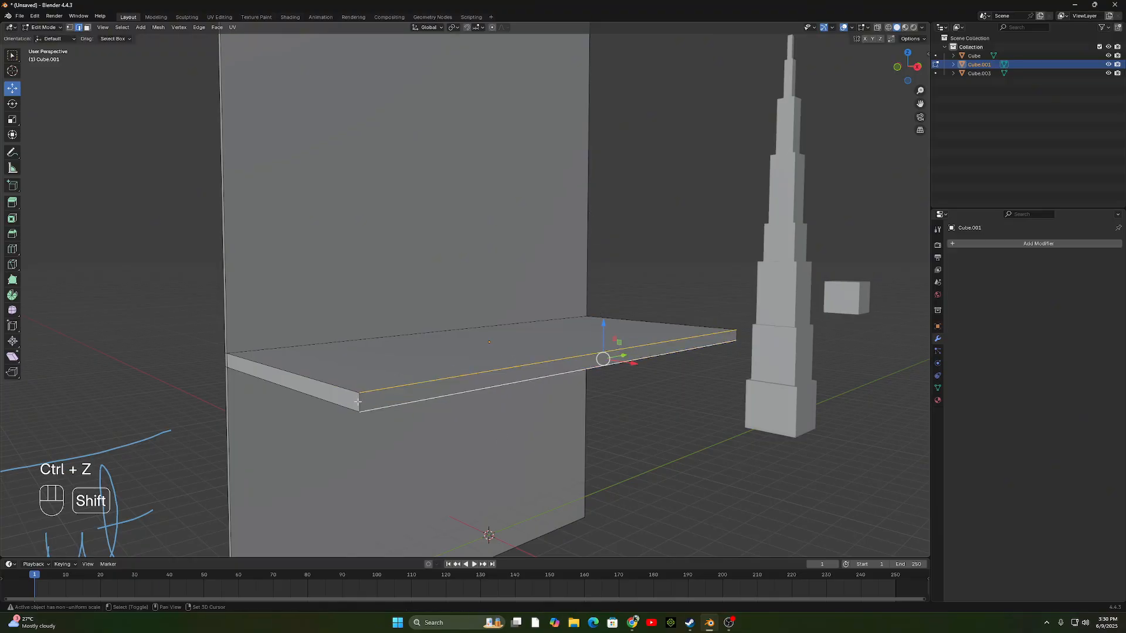
Try a 10-segment bevel on all four edges of the slab's front face, inspect it in Object Mode, and undo it.
{"action": "middle_click_drag", "start_coordinate": [549, 423], "coordinate": [784, 376]}
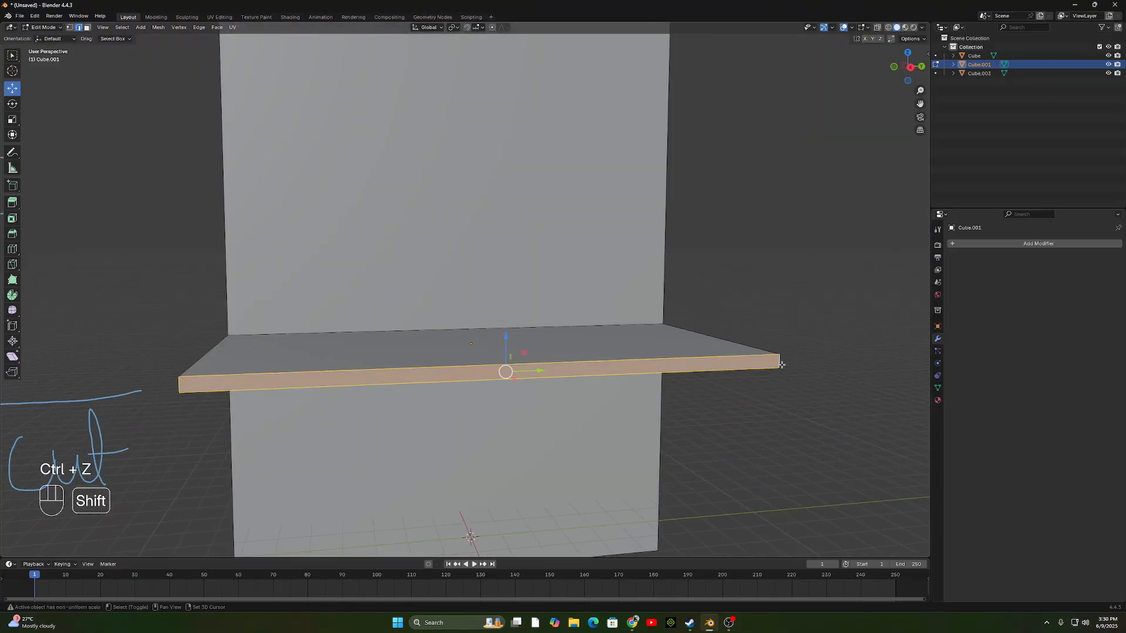
{"action": "key", "text": "ctrl+b"}
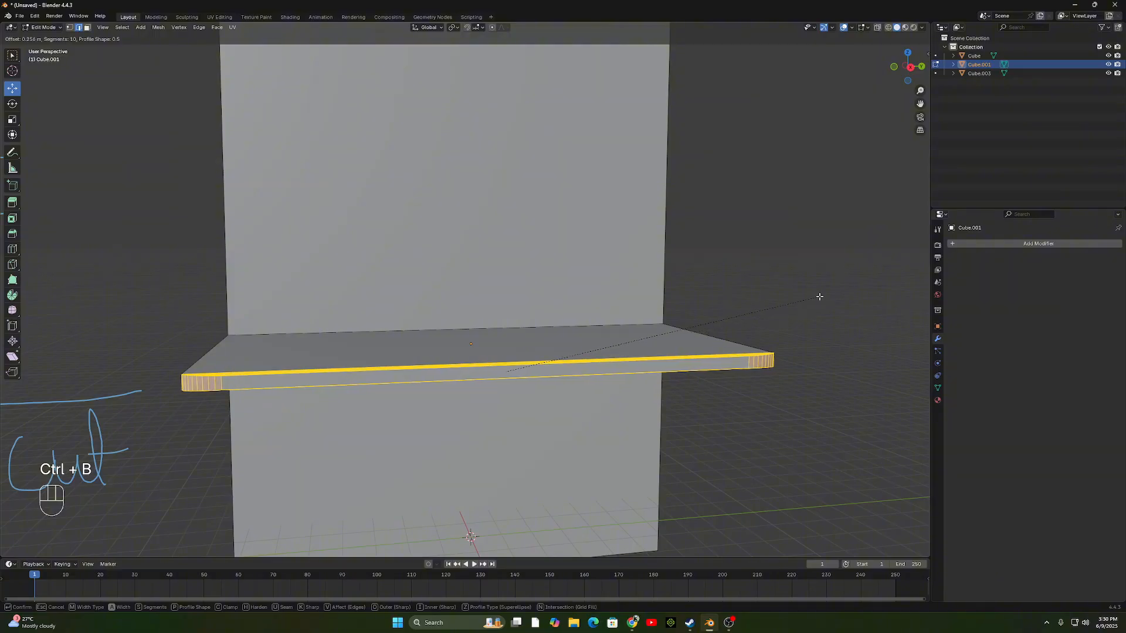
{"action": "left_click", "coordinate": [831, 272]}
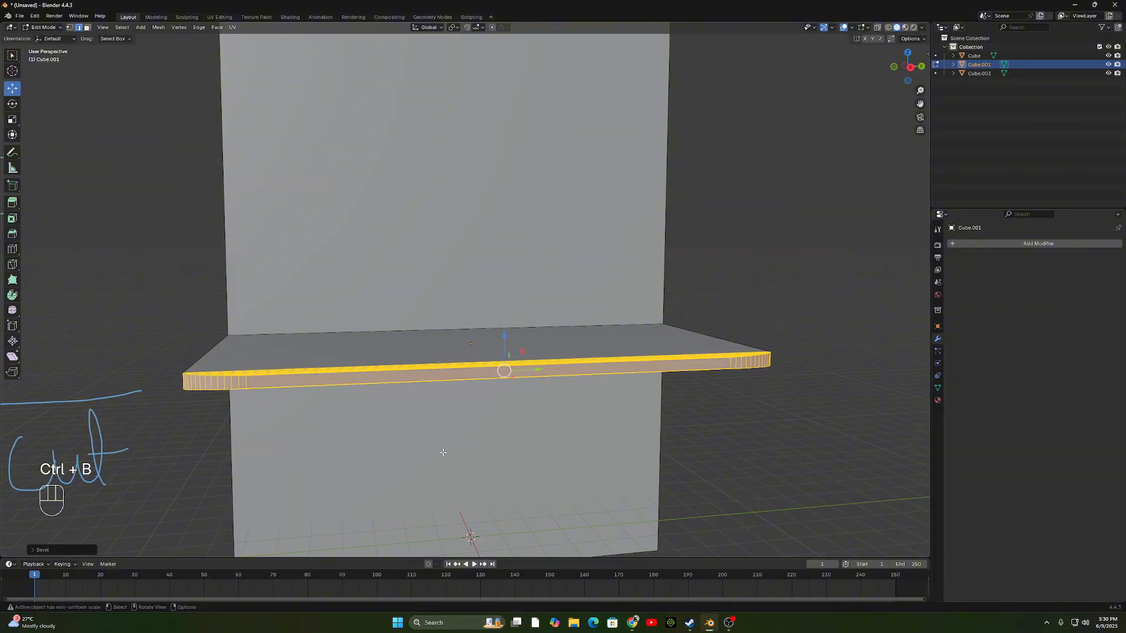
{"action": "key", "text": "Tab"}
{"action": "middle_click_drag", "start_coordinate": [452, 418], "coordinate": [515, 412]}
{"action": "key", "text": "ctrl+z"}
{"action": "key", "text": "ctrl+z"}
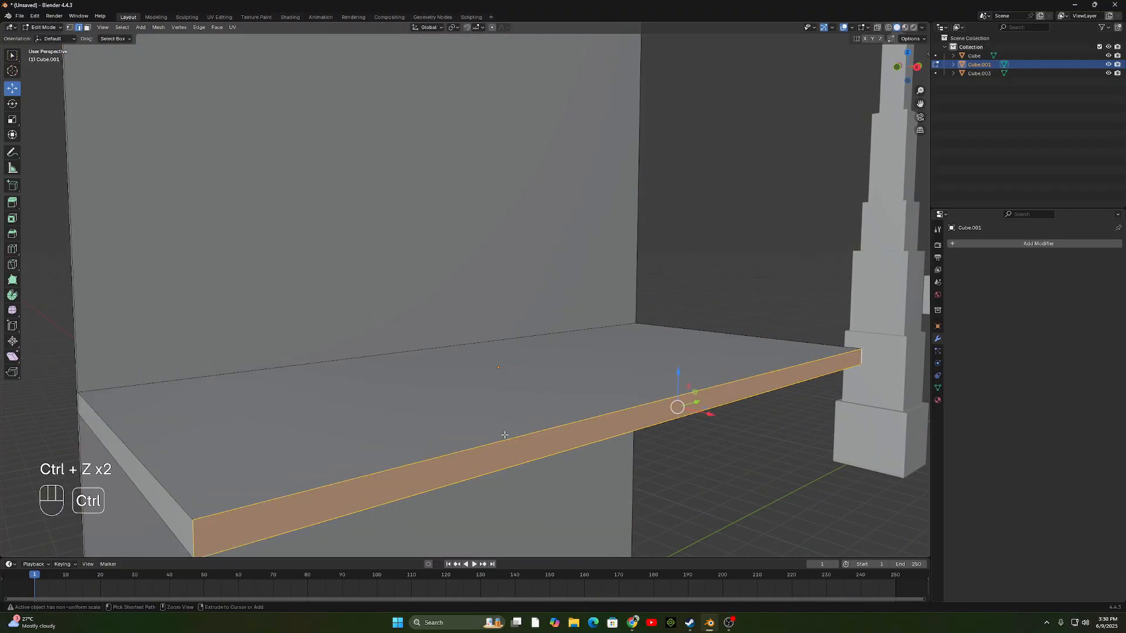
Select the three outer edges of the slab's top face, bevel them with 14 segments, and undo the bevel.
{"action": "scroll", "coordinate": [482, 457], "scroll_direction": "down", "scroll_amount": 3}
{"action": "middle_click_drag", "start_coordinate": [460, 458], "coordinate": [482, 459]}
{"action": "left_click", "coordinate": [539, 452]}
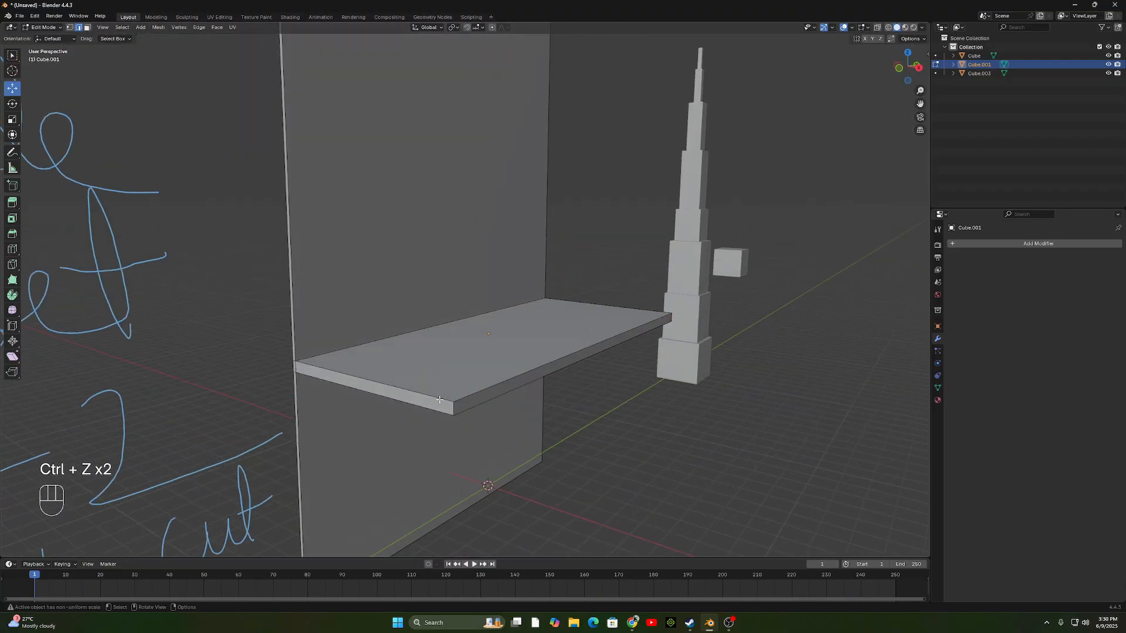
{"action": "middle_click_drag", "start_coordinate": [572, 411], "coordinate": [591, 455]}
{"action": "key", "text": "ctrl+b"}
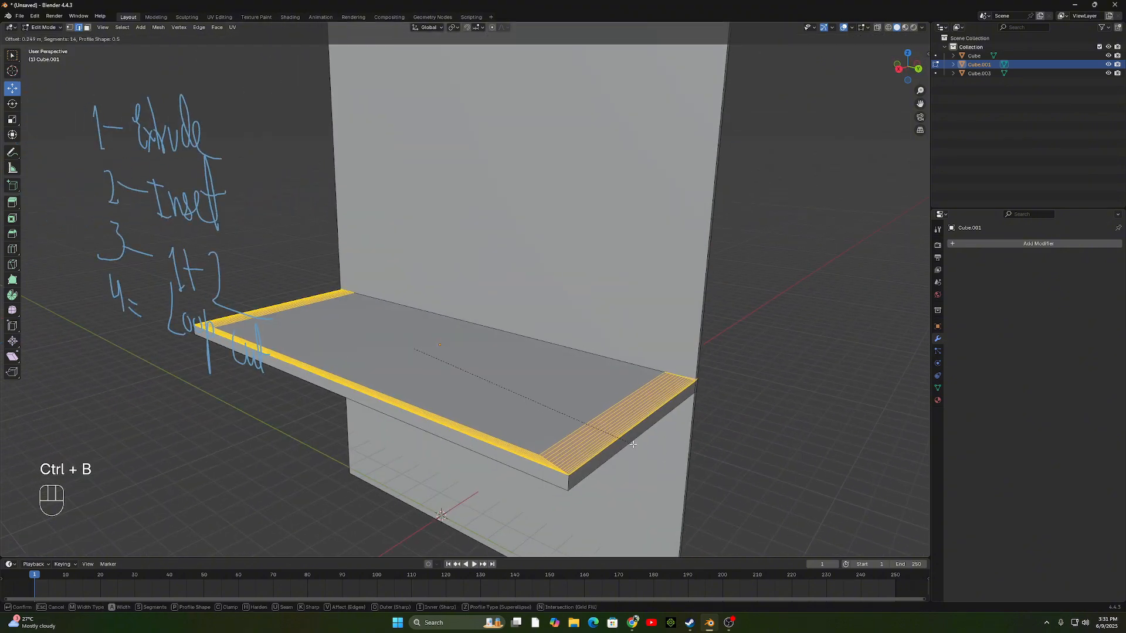
{"action": "left_click", "coordinate": [603, 479]}
{"action": "key", "text": "ctrl+z"}
{"action": "key", "text": "ctrl+z"}
{"action": "key", "text": "ctrl+z"}
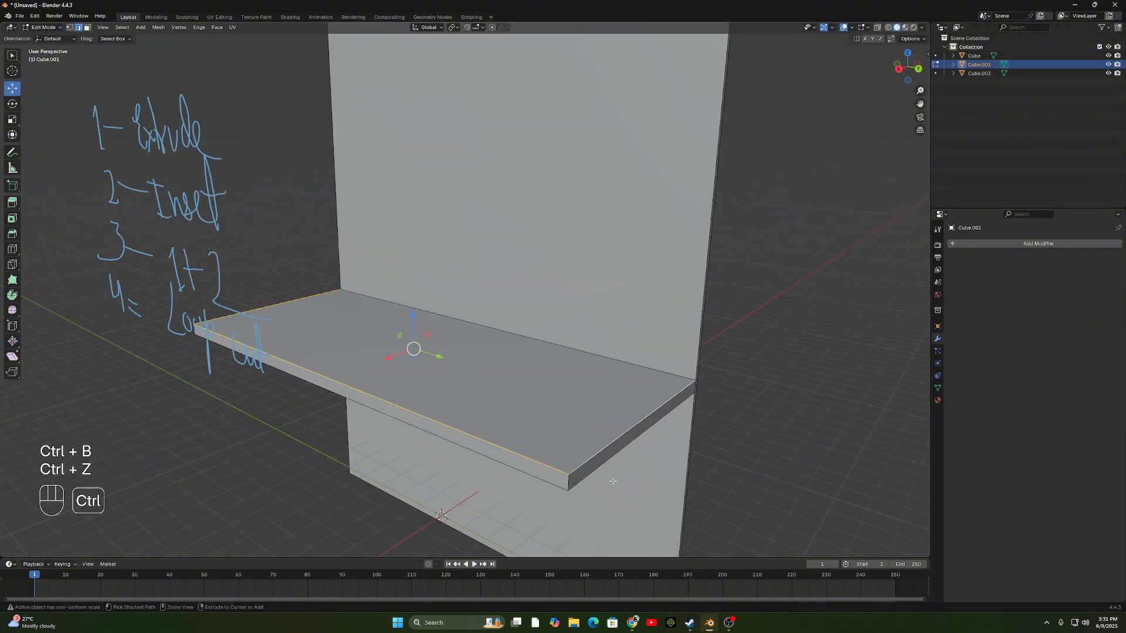
Return to Object Mode and examine the slab-and-wall object from several angles.
{"action": "middle_click_drag", "start_coordinate": [587, 482], "coordinate": [617, 438]}
{"action": "scroll", "coordinate": [587, 457], "scroll_direction": "down", "scroll_amount": 3}
{"action": "key", "text": "Tab"}
{"action": "scroll", "coordinate": [589, 457], "scroll_direction": "down", "scroll_amount": 1}
{"action": "scroll", "coordinate": [604, 461], "scroll_direction": "up", "scroll_amount": 3}
{"action": "scroll", "coordinate": [617, 438], "scroll_direction": "up", "scroll_amount": 1}
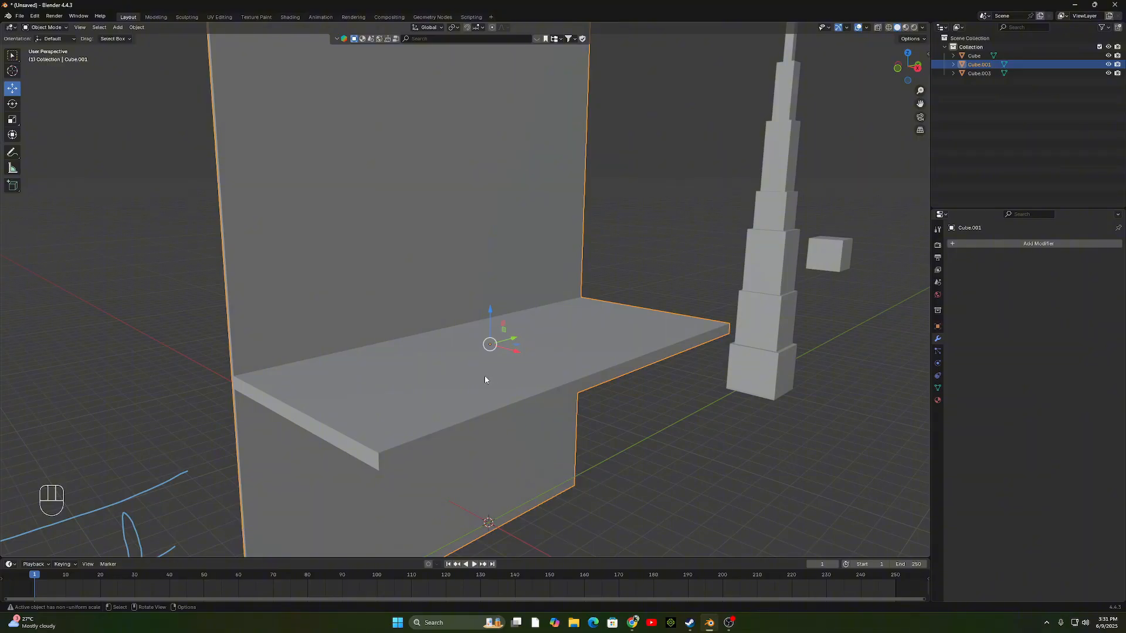
{"action": "scroll", "coordinate": [542, 390], "scroll_direction": "down", "scroll_amount": 3}
{"action": "scroll", "coordinate": [544, 398], "scroll_direction": "down", "scroll_amount": 2}
{"action": "scroll", "coordinate": [528, 399], "scroll_direction": "up", "scroll_amount": 6}
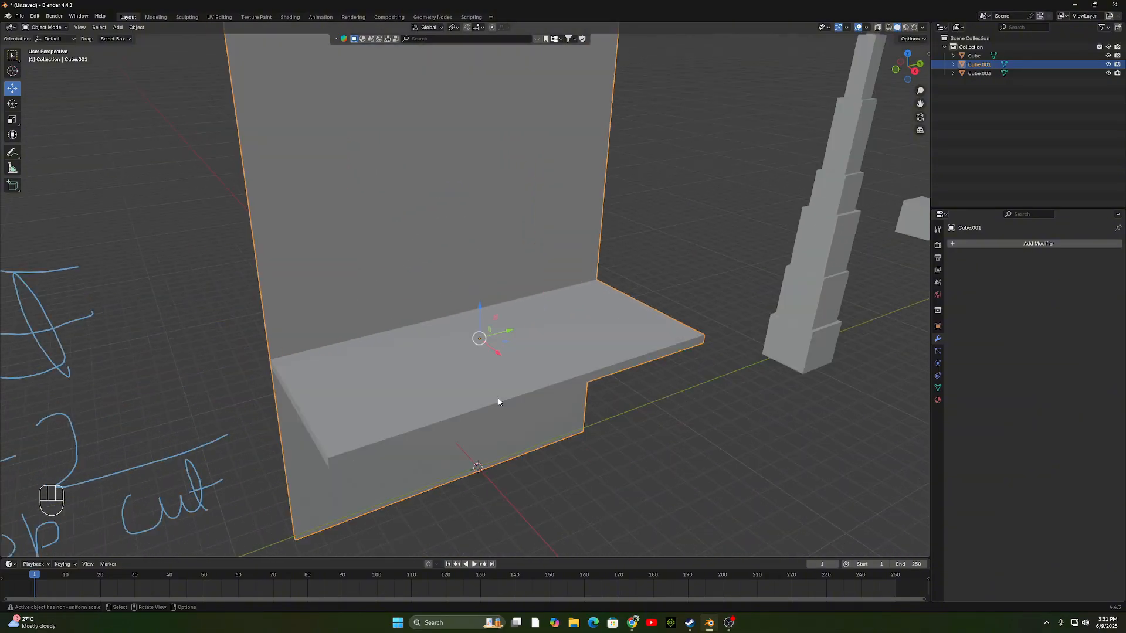
{"action": "middle_click_drag", "start_coordinate": [495, 397], "coordinate": [414, 318]}
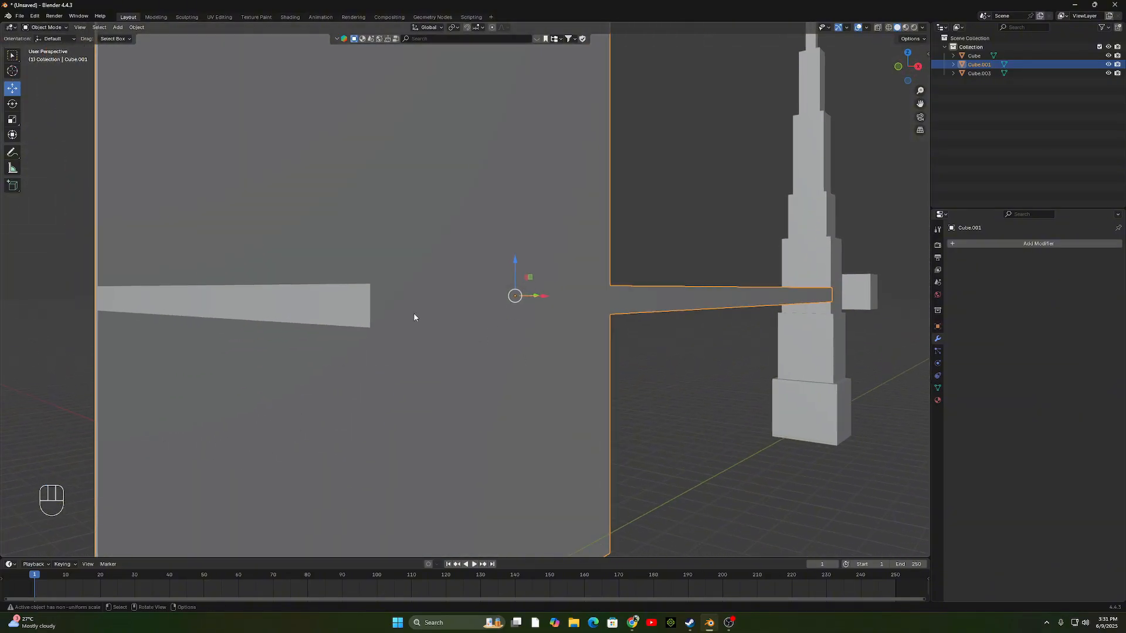
{"action": "middle_click_drag", "start_coordinate": [480, 334], "coordinate": [628, 333]}
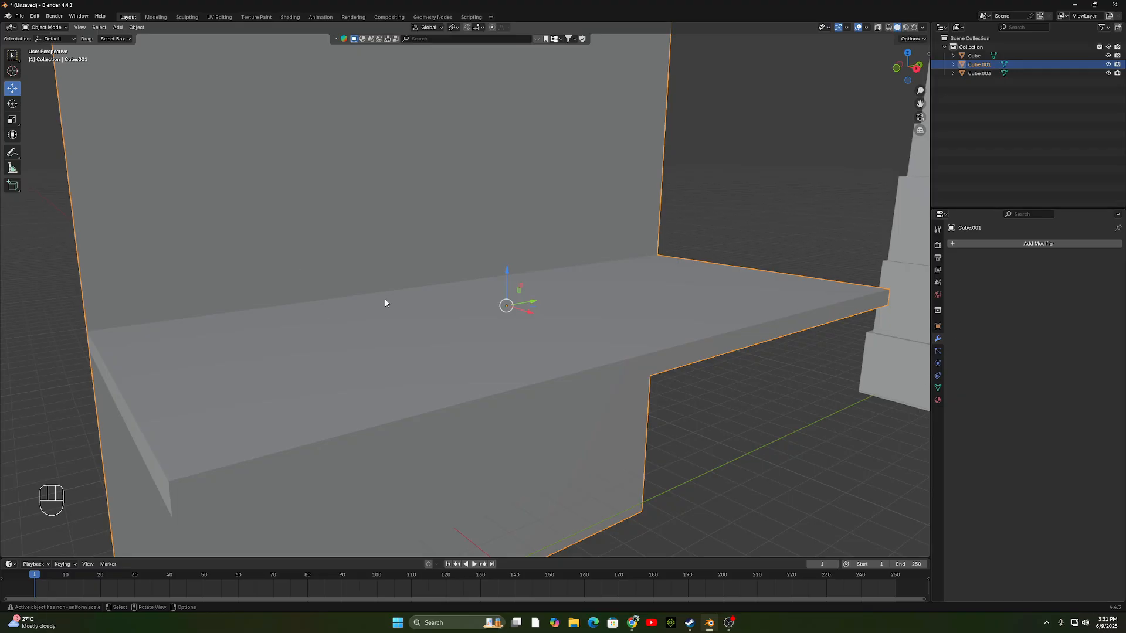
Add a mesh cube at the 3D cursor and scale it up uniformly.
{"action": "scroll", "coordinate": [405, 311], "scroll_direction": "down", "scroll_amount": 5}
{"action": "middle_click_drag", "start_coordinate": [428, 321], "coordinate": [621, 372]}
{"action": "key", "text": "shift+a"}
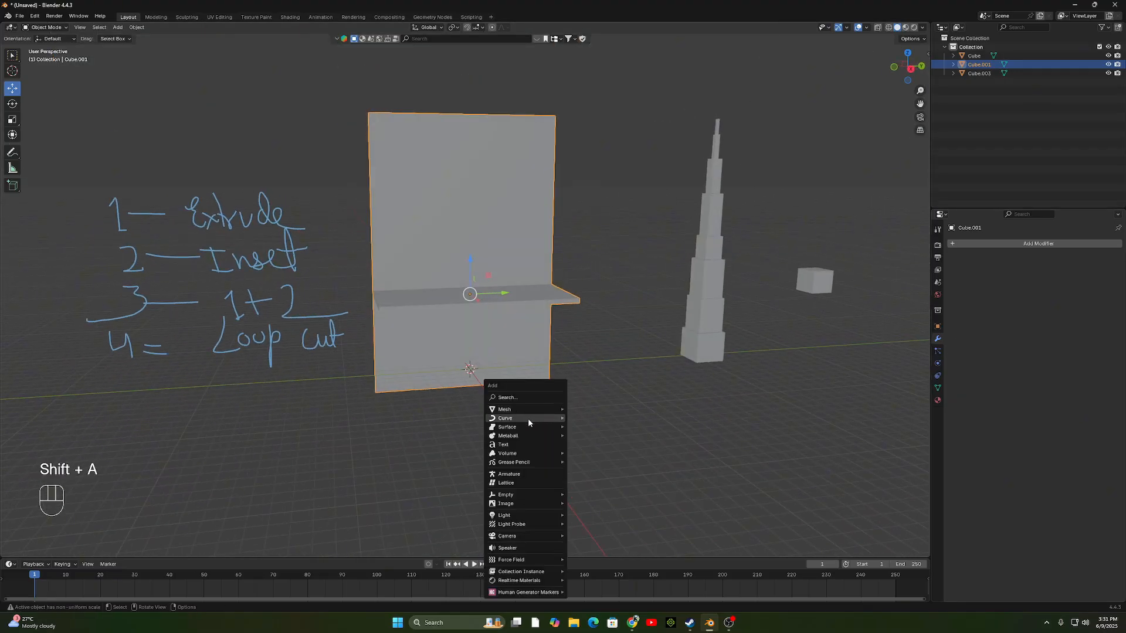
{"action": "mouse_move", "coordinate": [531, 409]}
{"action": "left_click", "coordinate": [586, 418]}
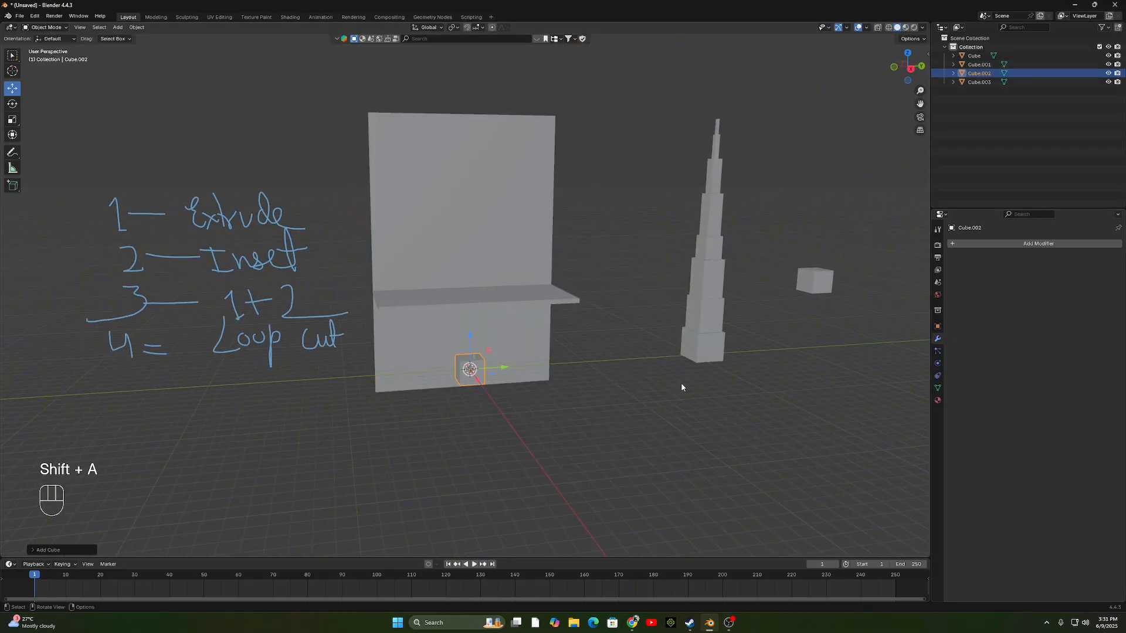
{"action": "key", "text": "s"}
{"action": "left_click", "coordinate": [628, 334]}
Move the enlarged cube along the X axis until it stands in front of the slab-and-wall object.
{"action": "key", "text": "g"}
{"action": "key", "text": "y"}
{"action": "key", "text": "x"}
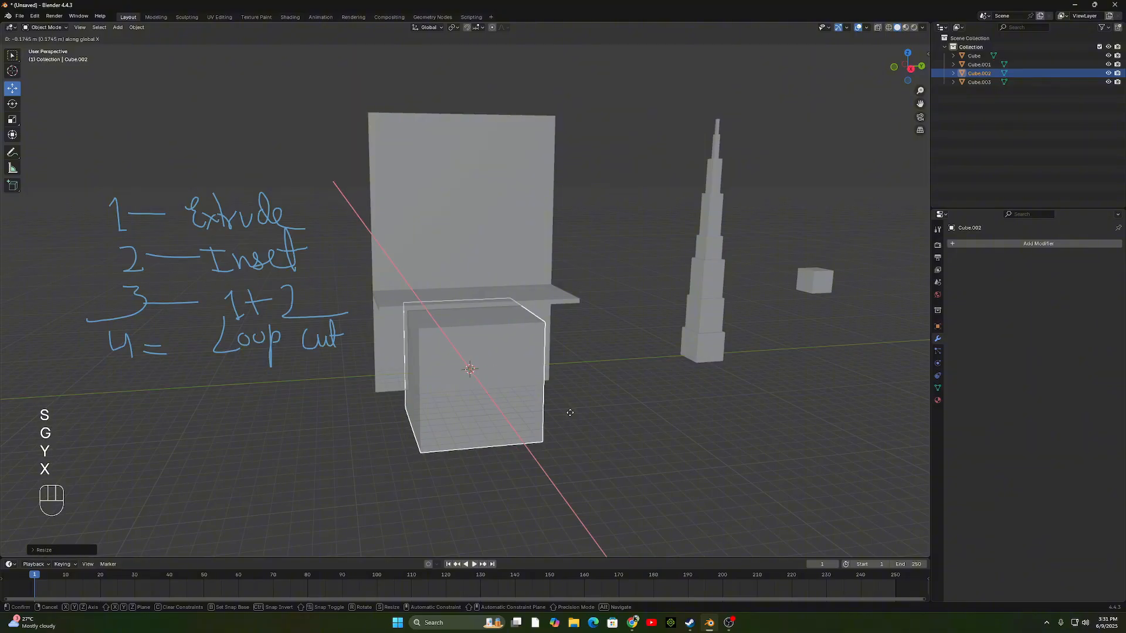
{"action": "left_click", "coordinate": [531, 408]}
Enter Edit Mode on the new cube and select its top front edge.
{"action": "key", "text": "Tab"}
{"action": "middle_click_drag", "start_coordinate": [561, 405], "coordinate": [607, 418]}
{"action": "left_click", "coordinate": [617, 400]}
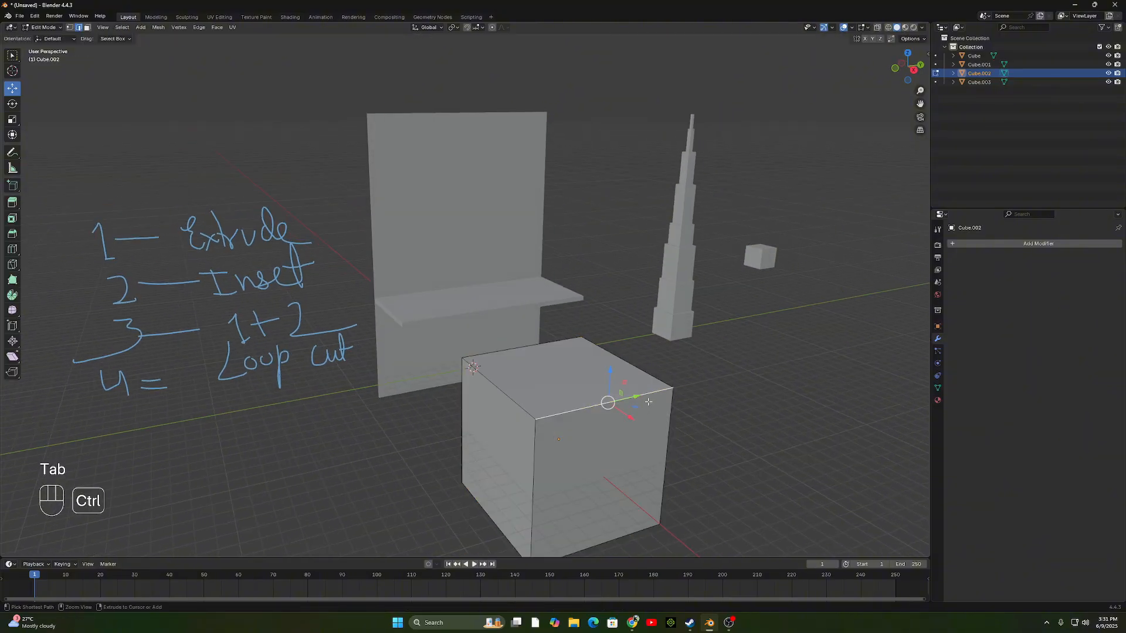
Try a flat single-segment bevel on the cube's top front edge, then undo it.
{"action": "key", "text": "ctrl+b"}
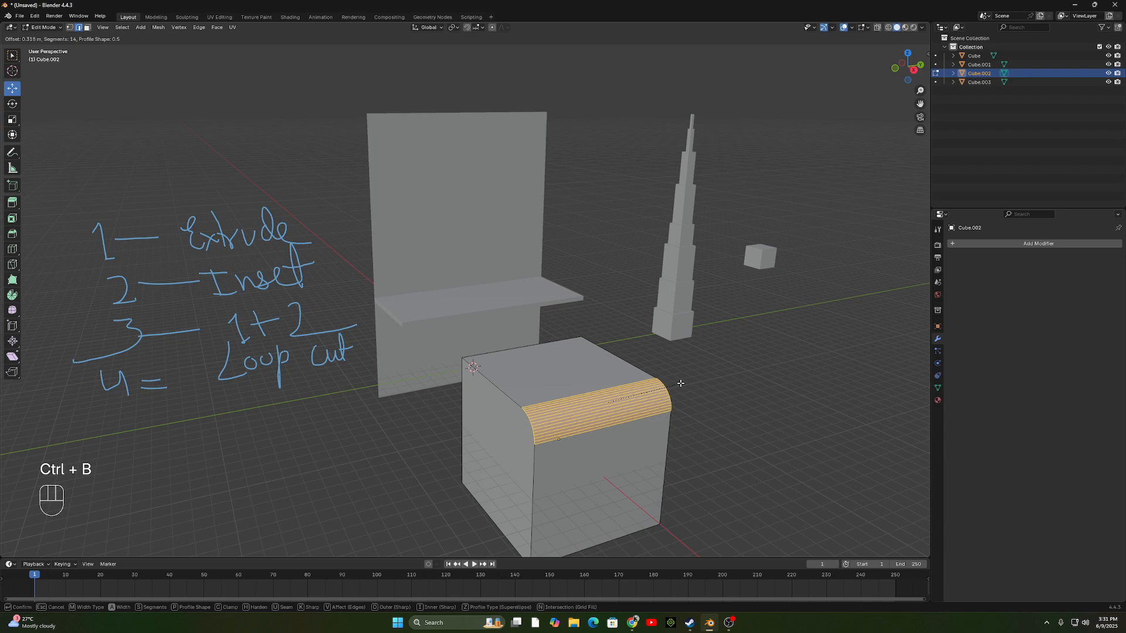
{"action": "scroll", "coordinate": [677, 382], "scroll_direction": "up", "scroll_amount": 4}
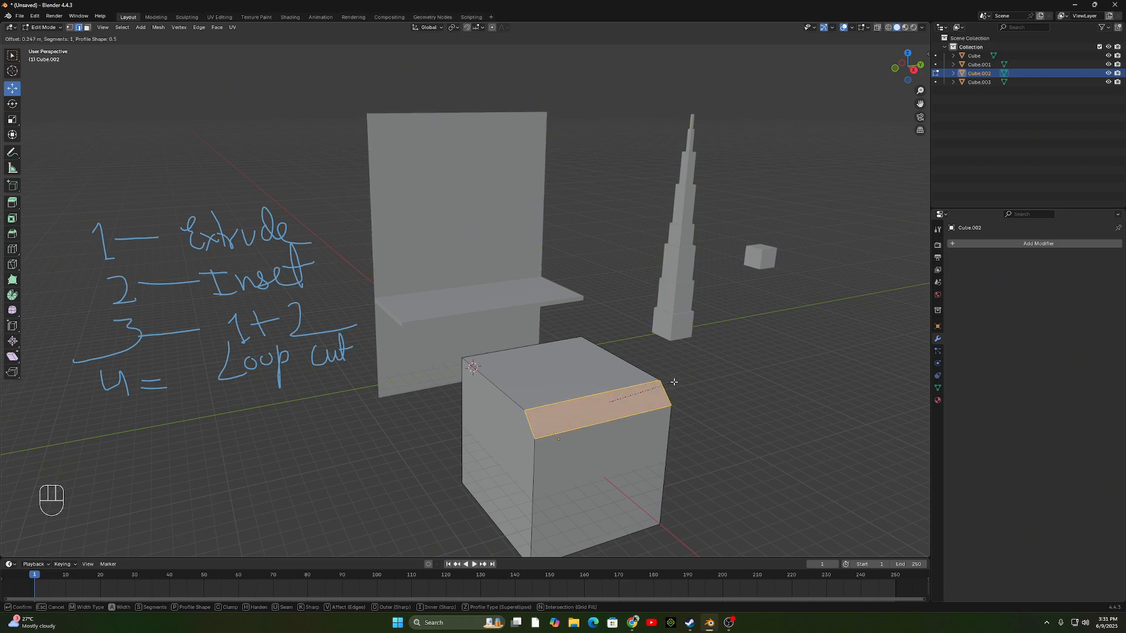
{"action": "left_click", "coordinate": [674, 383]}
{"action": "key", "text": "ctrl+z"}
Bevel the cube's top front edge into a smooth curve with many segments and return to Object Mode to view it.
{"action": "key", "text": "ctrl+b"}
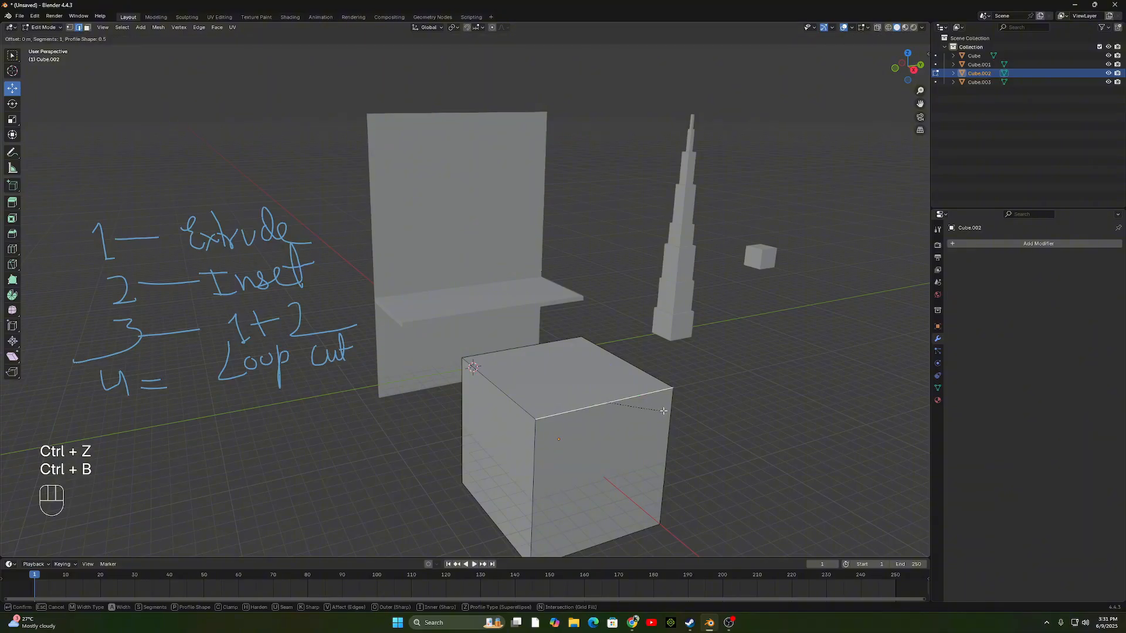
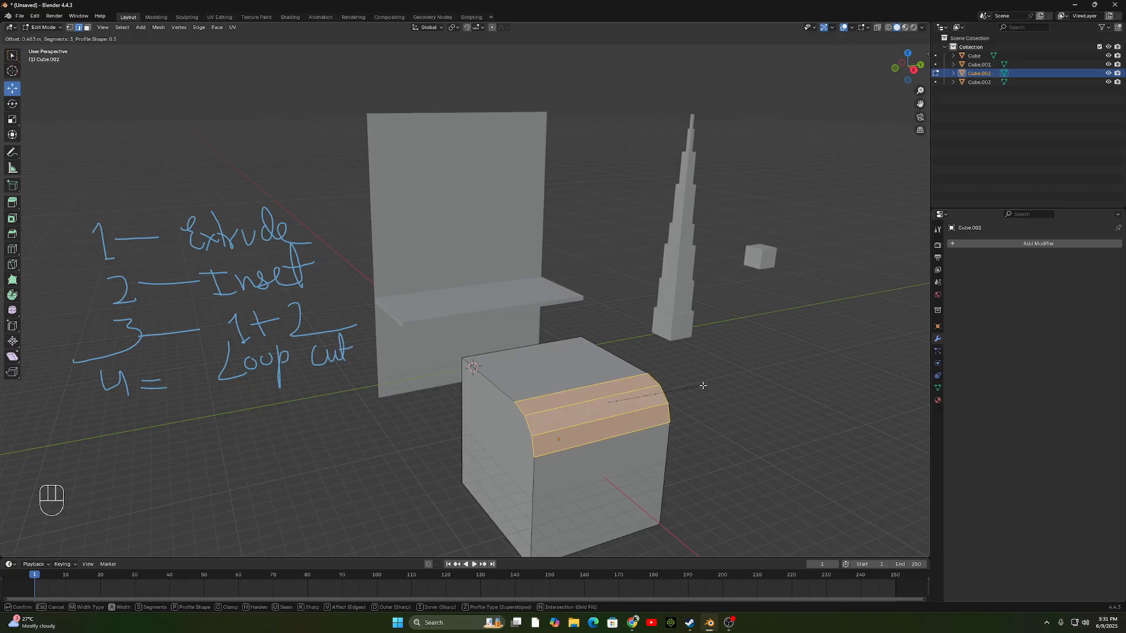
{"action": "scroll", "coordinate": [703, 385], "scroll_direction": "up", "scroll_amount": 10}
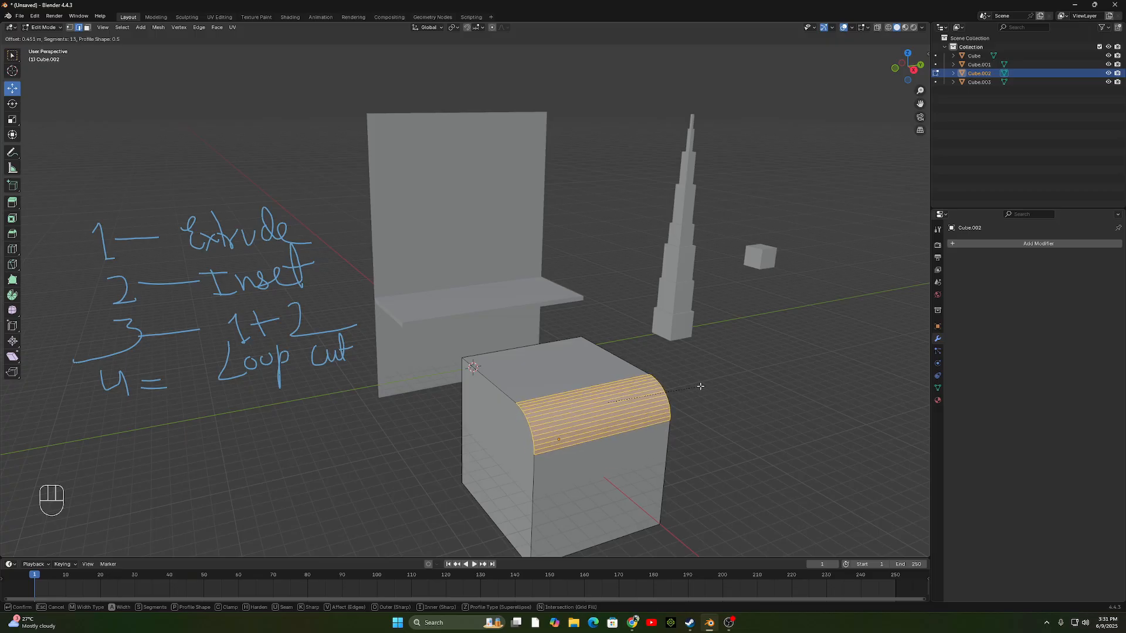
{"action": "left_click", "coordinate": [695, 389]}
{"action": "key", "text": "Tab"}
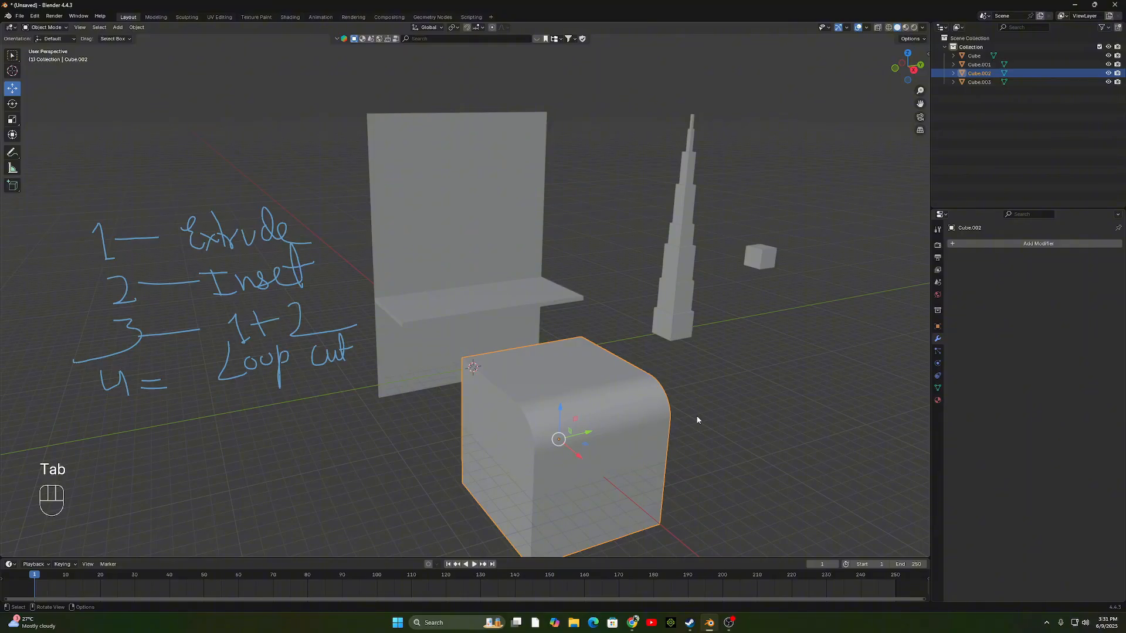
{"action": "middle_click_drag", "start_coordinate": [697, 418], "coordinate": [271, 391]}
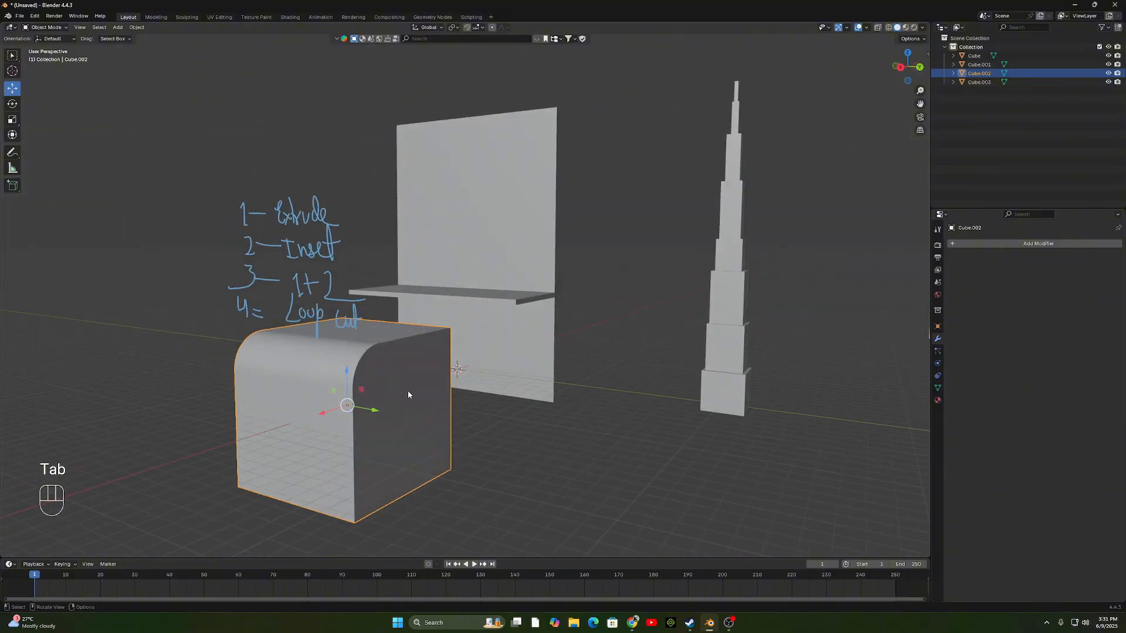
Select the slab-and-wall object and apply all its transforms in Object Mode.
{"action": "middle_click_drag", "start_coordinate": [492, 422], "coordinate": [528, 438]}
{"action": "middle_click_drag", "start_coordinate": [536, 431], "coordinate": [493, 296]}
{"action": "left_click", "coordinate": [494, 295]}
{"action": "key", "text": "Tab"}
{"action": "scroll", "coordinate": [519, 345], "scroll_direction": "up", "scroll_amount": 5}
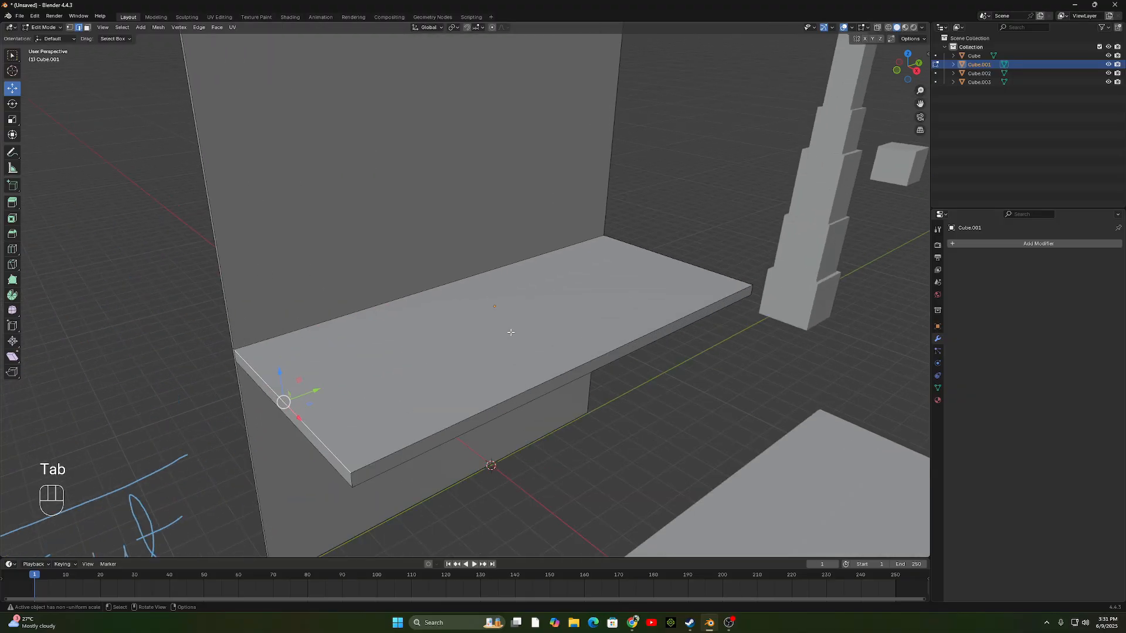
{"action": "middle_click_drag", "start_coordinate": [580, 383], "coordinate": [557, 364], "text": "shift"}
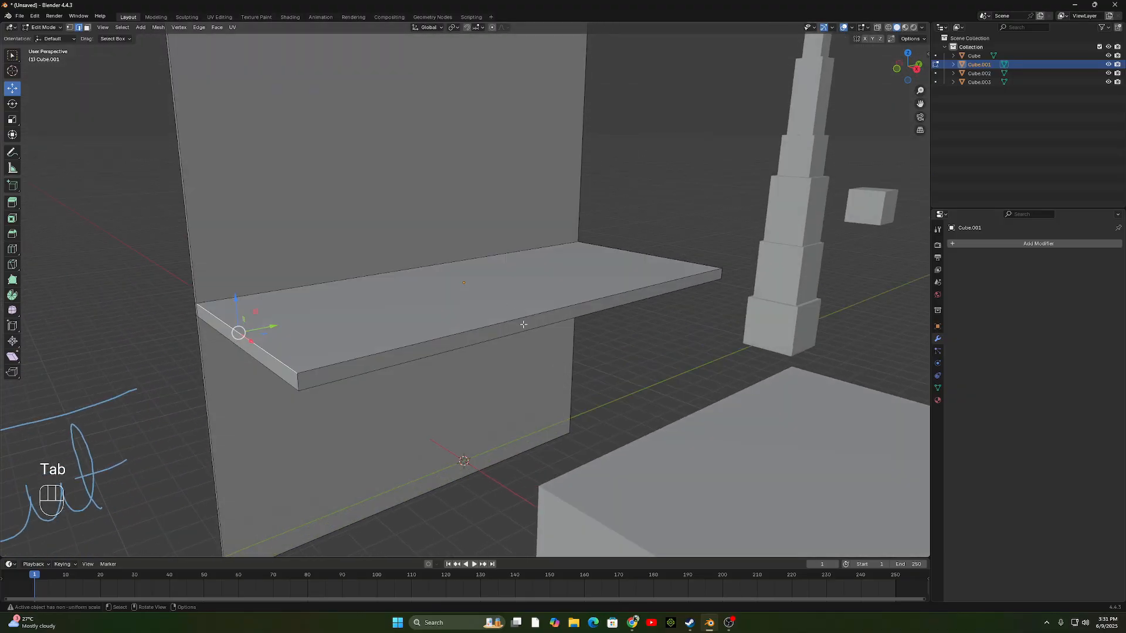
{"action": "key", "text": "Tab"}
{"action": "key", "text": "ctrl+a"}
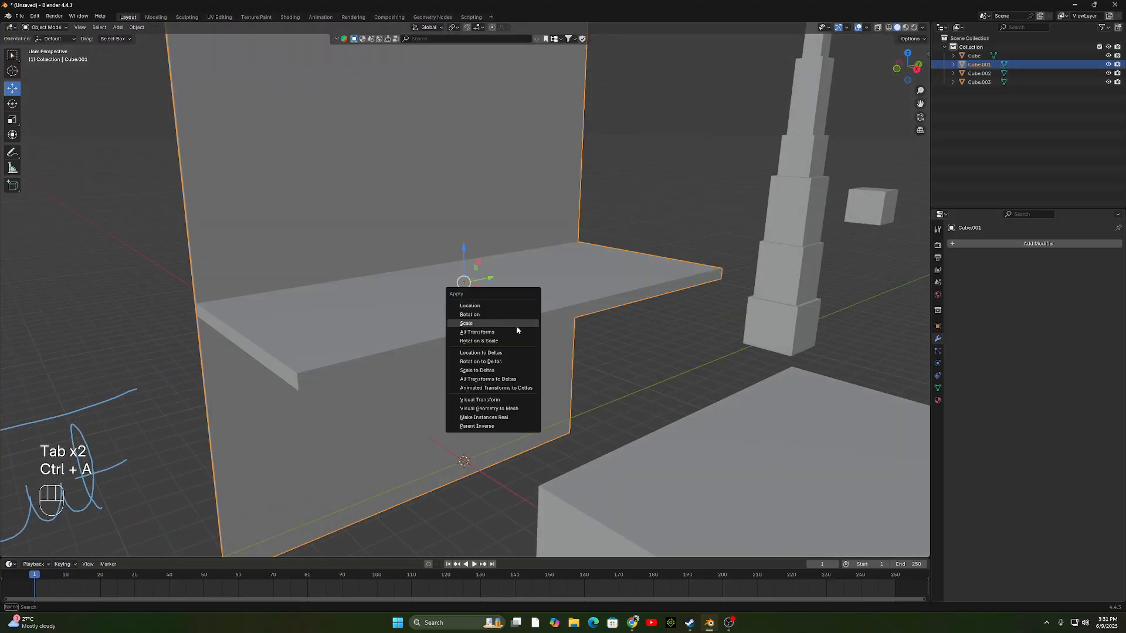
{"action": "left_click", "coordinate": [516, 332]}
Try a 17-segment bevel on the slab's top front edge, view it in Object Mode, then undo it.
{"action": "key", "text": "Tab"}
{"action": "left_click", "coordinate": [535, 318]}
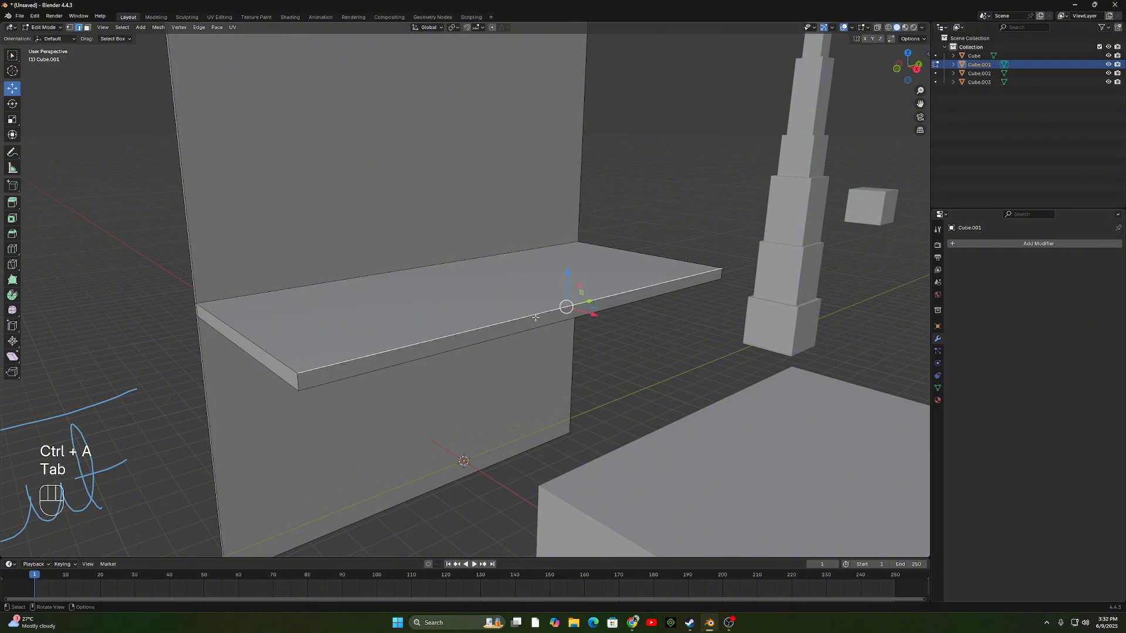
{"action": "key", "text": "ctrl+b"}
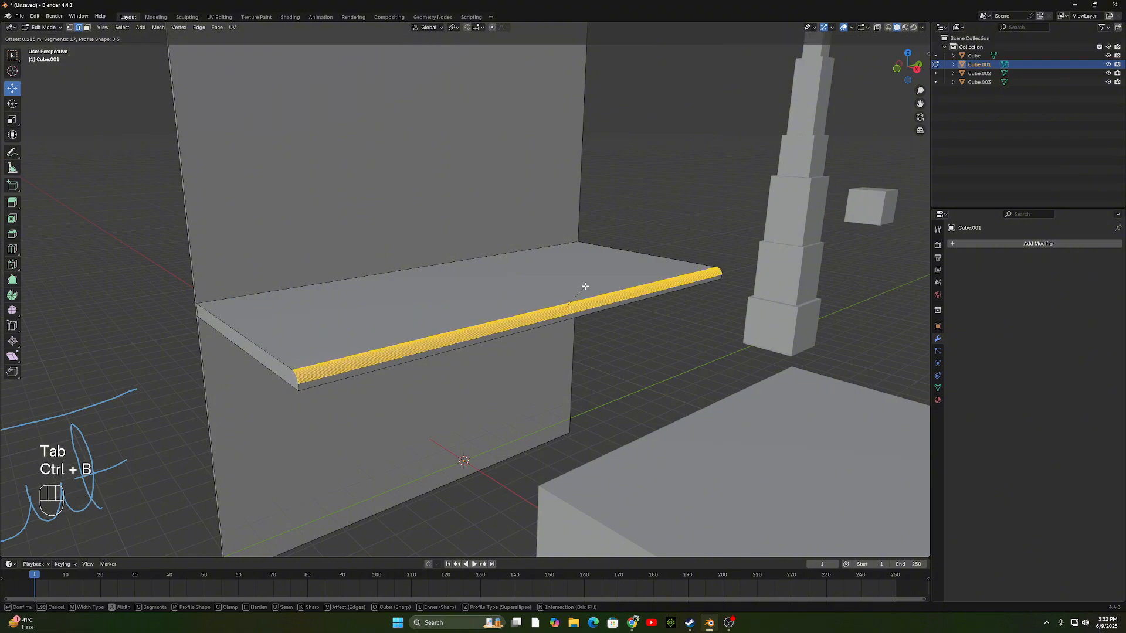
{"action": "left_click", "coordinate": [587, 287]}
{"action": "key", "text": "Tab"}
{"action": "mouse_move", "coordinate": [587, 358]}
{"action": "middle_mouse_down"}
{"action": "mouse_move", "coordinate": [622, 342]}
{"action": "mouse_move", "coordinate": [613, 333]}
{"action": "mouse_move", "coordinate": [587, 377]}
{"action": "middle_mouse_up"}
{"action": "key", "text": "ctrl+z"}
{"action": "key", "text": "ctrl+z"}
{"action": "key", "text": "ctrl+z"}
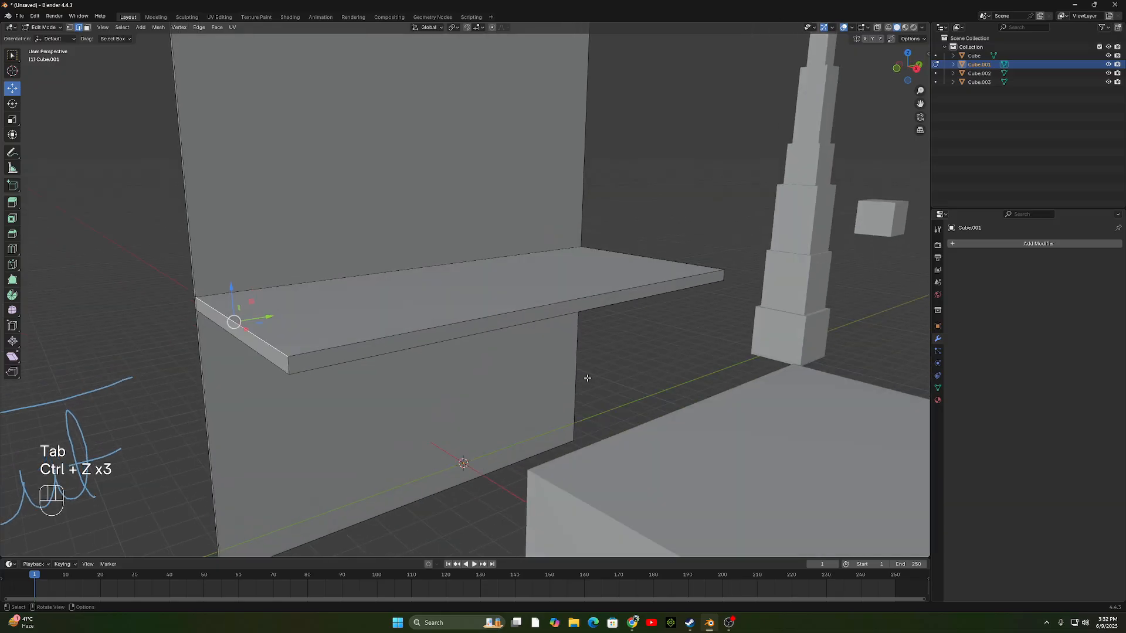
Bevel the slab's top front edge by about 0.24 m with 13 segments and inspect the rounding in Object Mode.
{"action": "left_click", "coordinate": [555, 303]}
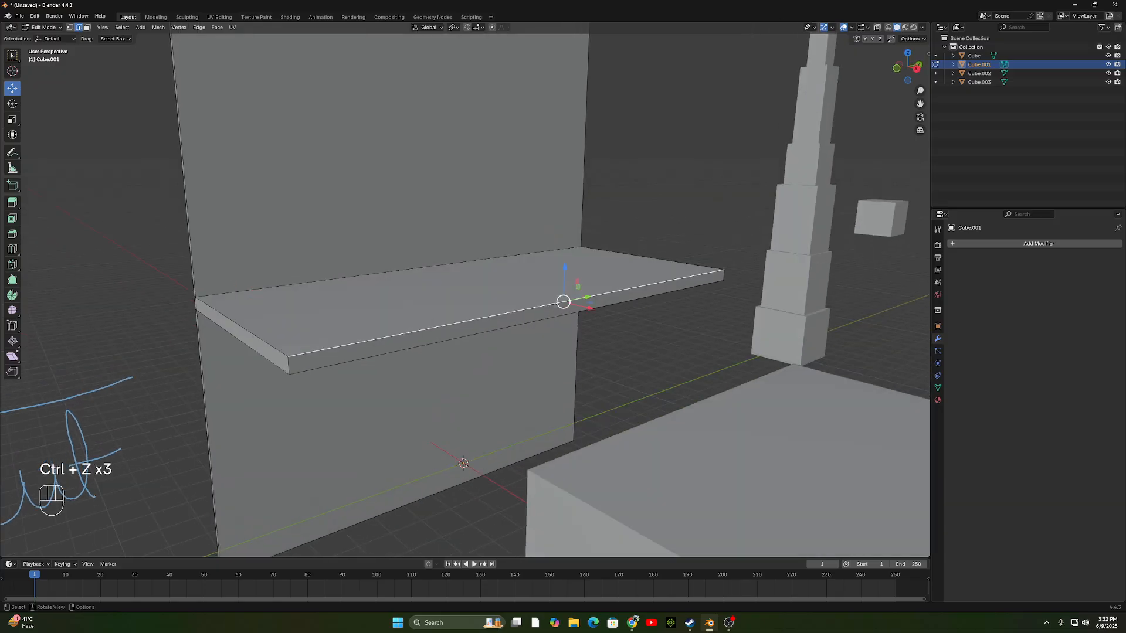
{"action": "key", "text": "ctrl+b"}
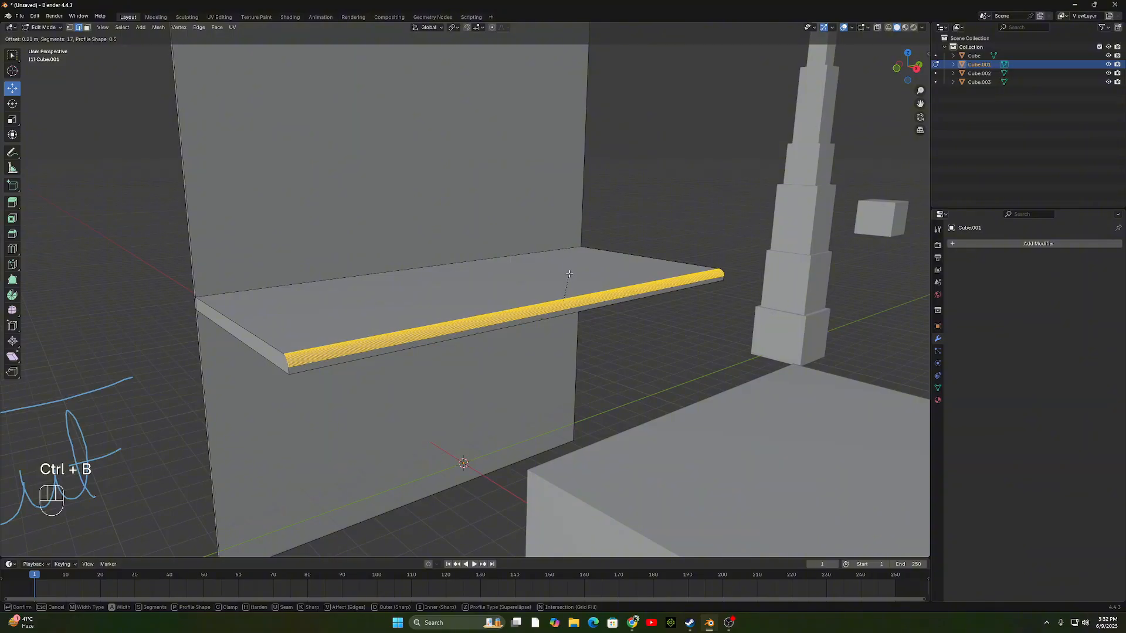
{"action": "scroll", "coordinate": [569, 274], "scroll_direction": "down", "scroll_amount": 16}
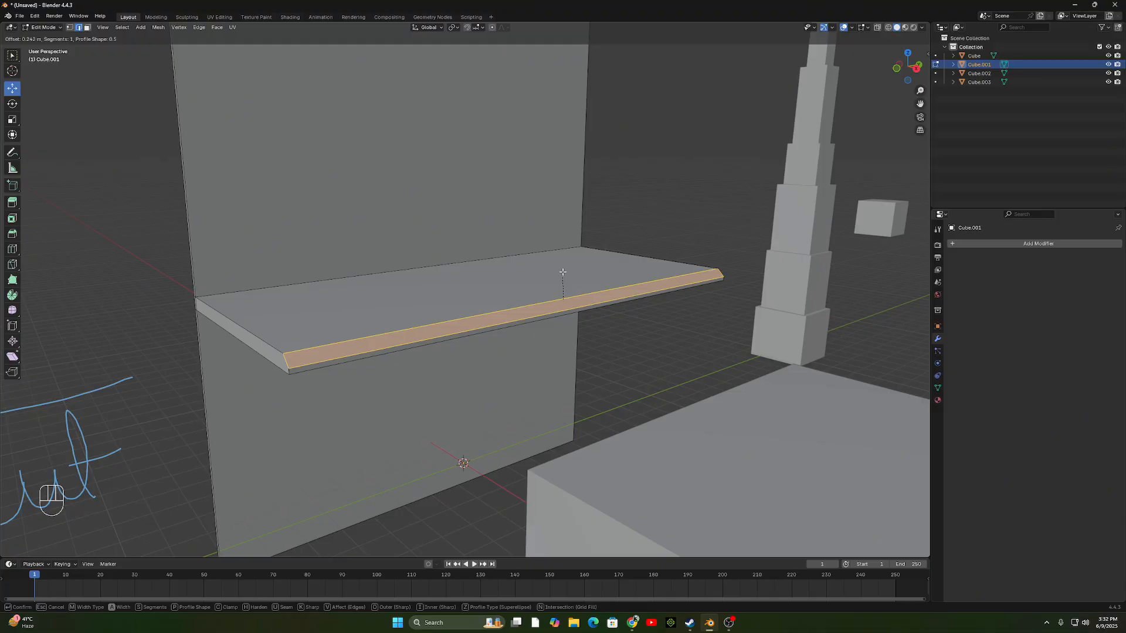
{"action": "scroll", "coordinate": [562, 273], "scroll_direction": "up", "scroll_amount": 7}
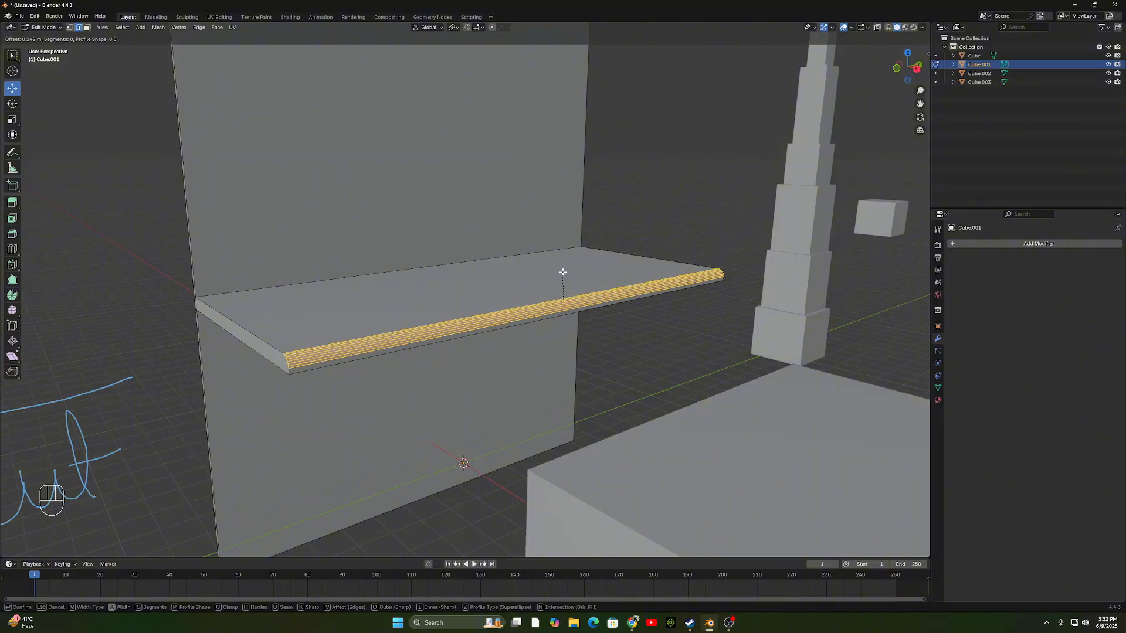
{"action": "scroll", "coordinate": [563, 272], "scroll_direction": "up", "scroll_amount": 5}
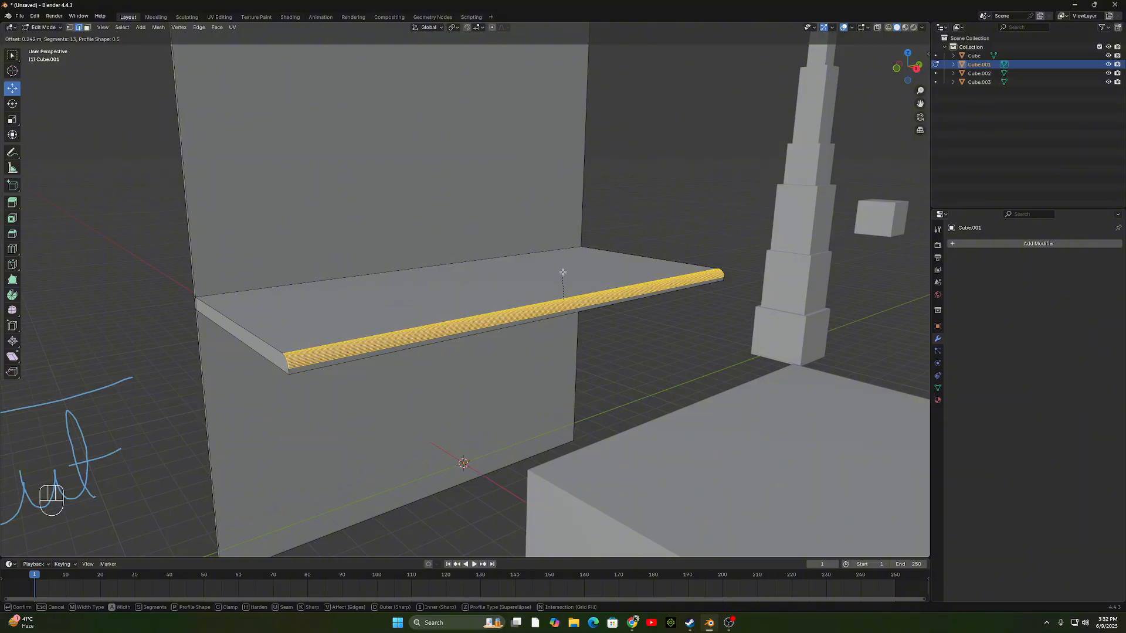
{"action": "left_click", "coordinate": [563, 272]}
{"action": "key", "text": "Tab"}
{"action": "middle_click_drag", "start_coordinate": [574, 300], "coordinate": [432, 329]}
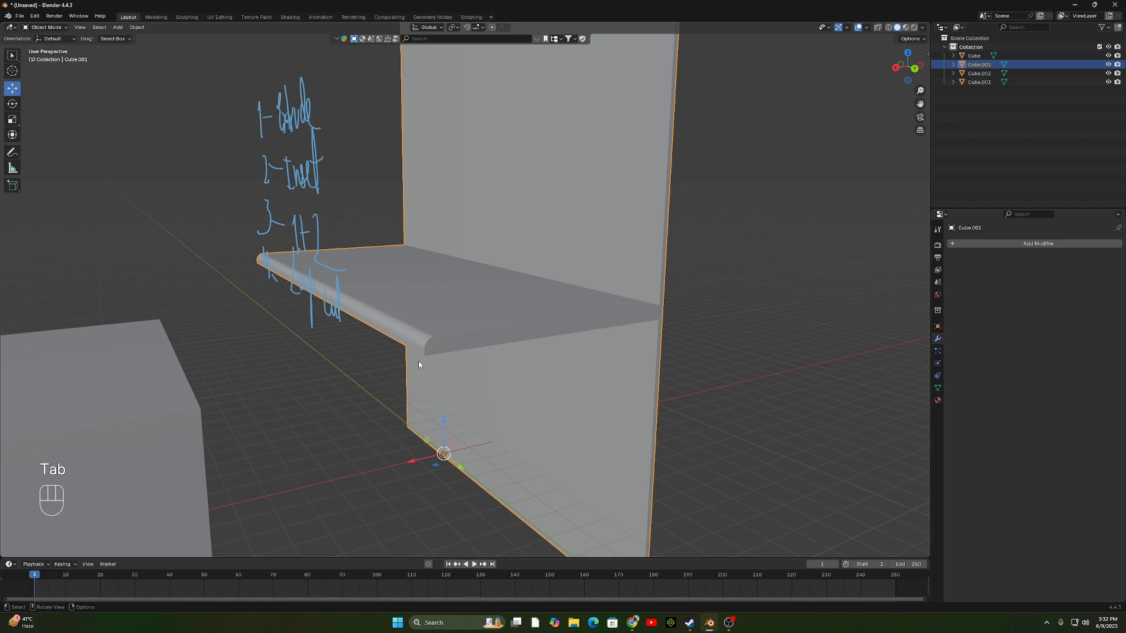
{"action": "scroll", "coordinate": [475, 378], "scroll_direction": "up", "scroll_amount": 2}
{"action": "middle_click_drag", "start_coordinate": [474, 377], "coordinate": [487, 357]}
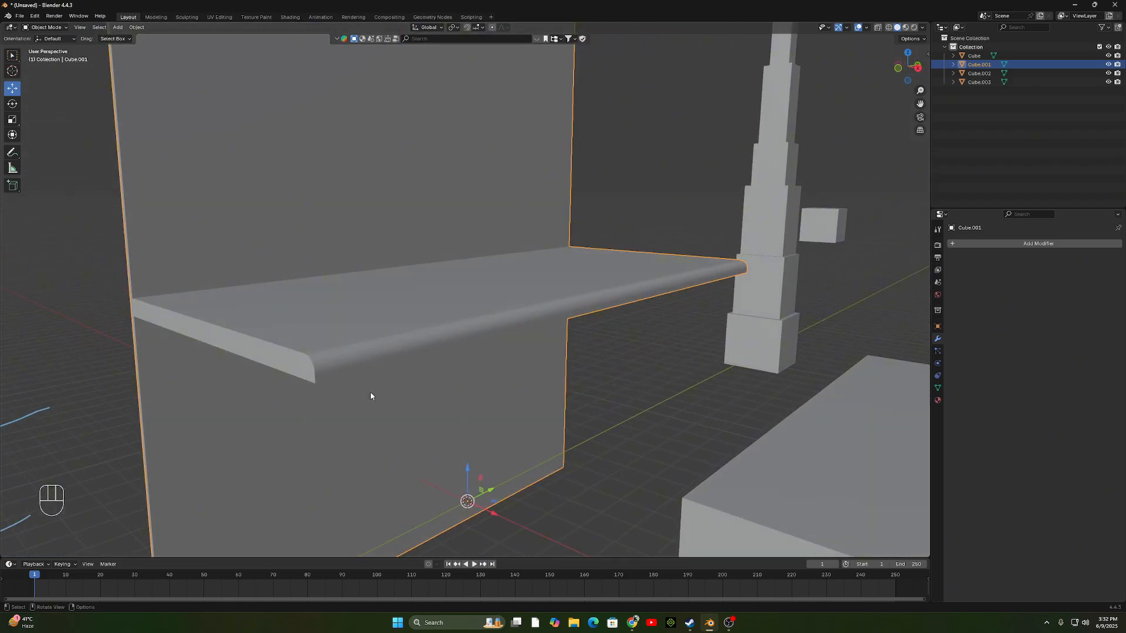
{"action": "scroll", "coordinate": [551, 375], "scroll_direction": "down", "scroll_amount": 6}
{"action": "middle_click_drag", "start_coordinate": [586, 370], "coordinate": [583, 389]}
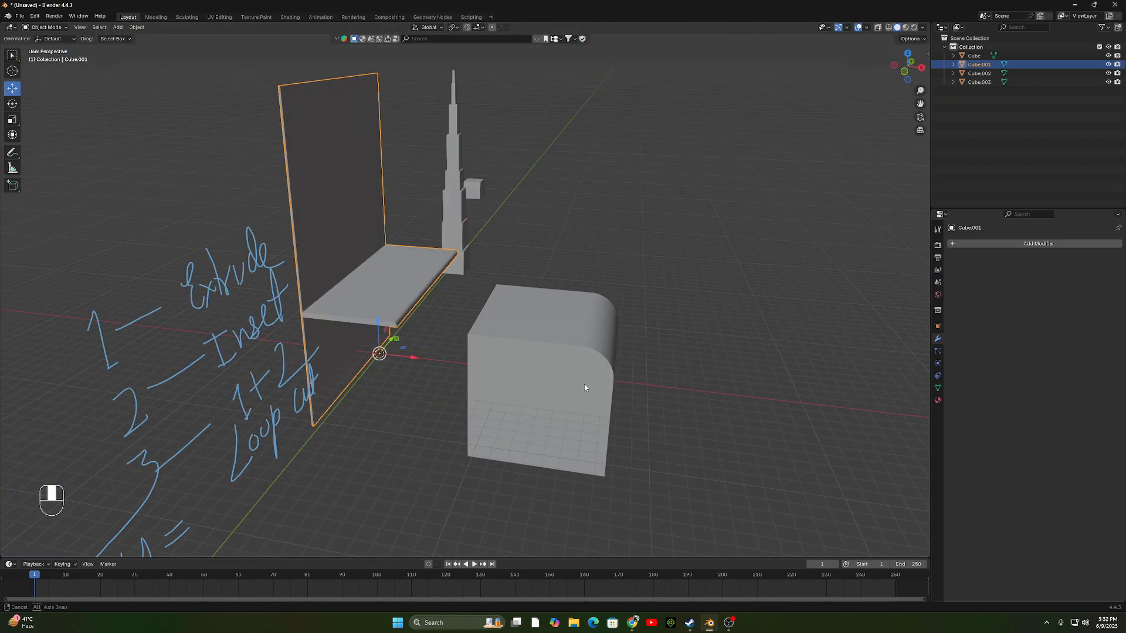
Bevel the cube's bottom front edge into a smooth curve with many segments and return to Object Mode.
{"action": "middle_click_drag", "start_coordinate": [561, 474], "coordinate": [495, 407]}
{"action": "left_click", "coordinate": [490, 373]}
{"action": "key", "text": "Tab"}
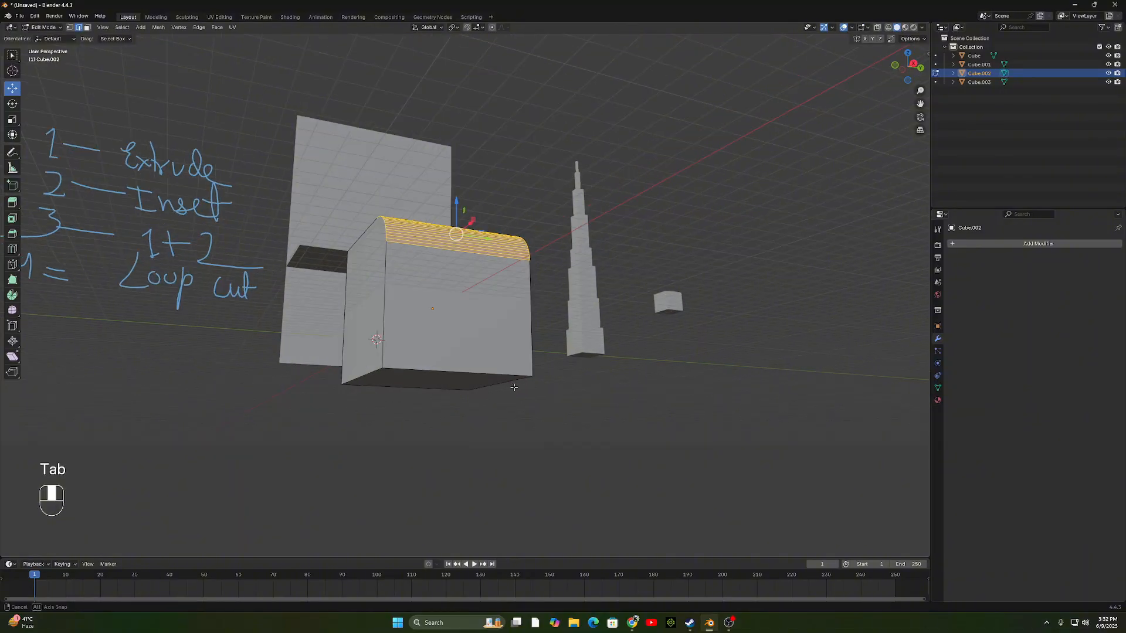
{"action": "left_click", "coordinate": [489, 371]}
{"action": "key", "text": "ctrl+b"}
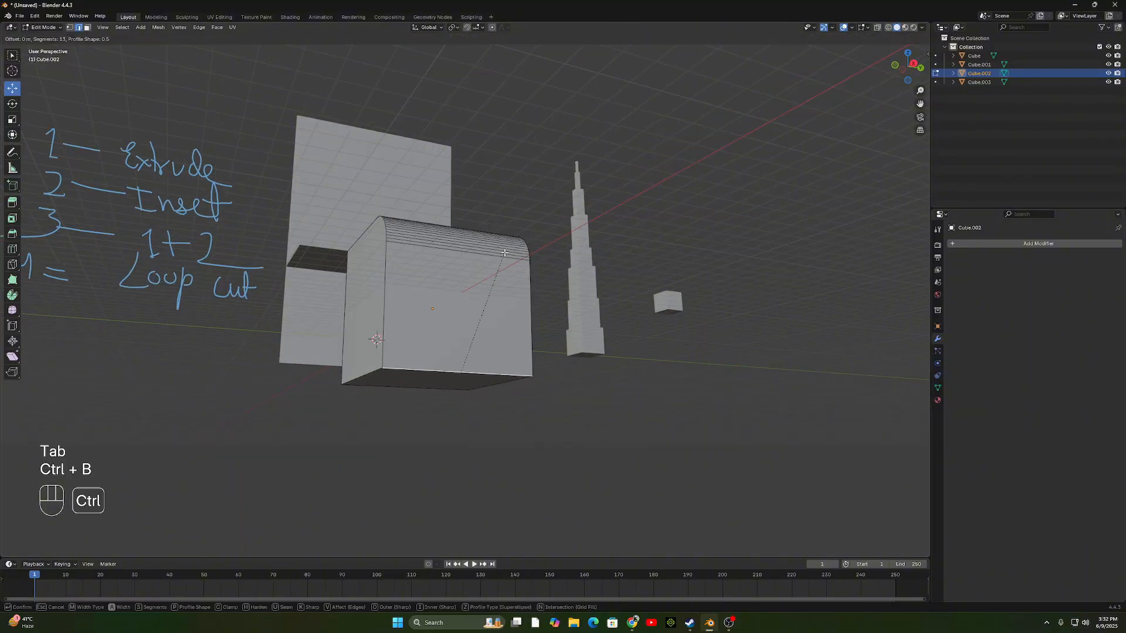
{"action": "scroll", "coordinate": [530, 223], "scroll_direction": "down", "scroll_amount": 12}
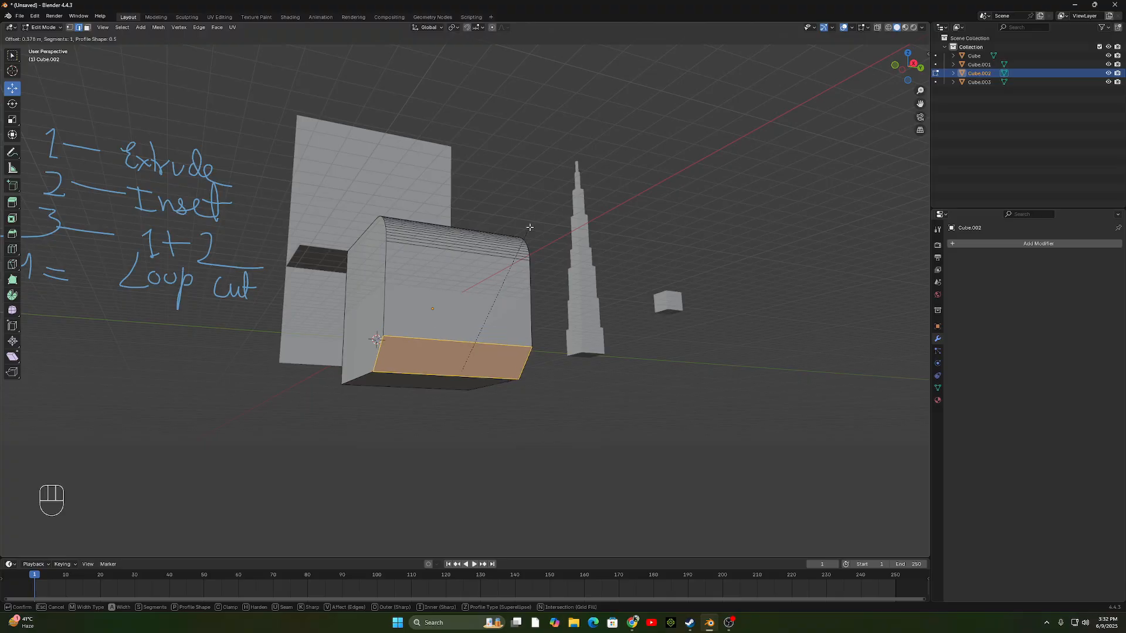
{"action": "scroll", "coordinate": [529, 227], "scroll_direction": "up", "scroll_amount": 15}
{"action": "left_click", "coordinate": [525, 246]}
{"action": "key", "text": "Tab"}
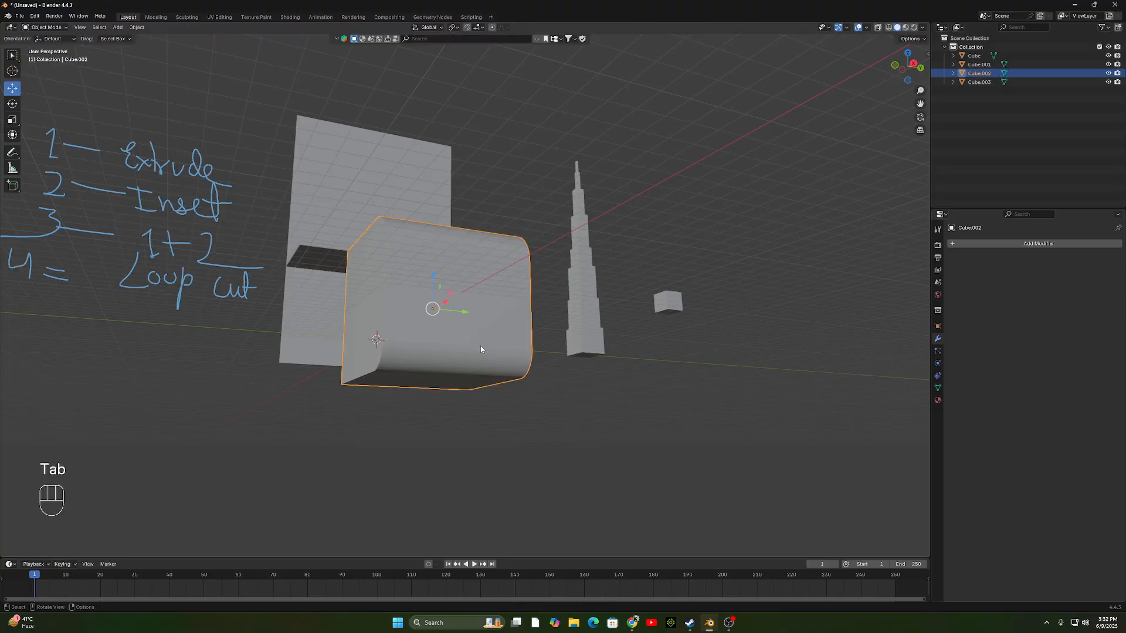
Try smooth shading on the beveled cube, then undo it.
{"action": "right_click", "coordinate": [482, 331]}
{"action": "left_click", "coordinate": [482, 332]}
{"action": "key", "text": "ctrl+z"}
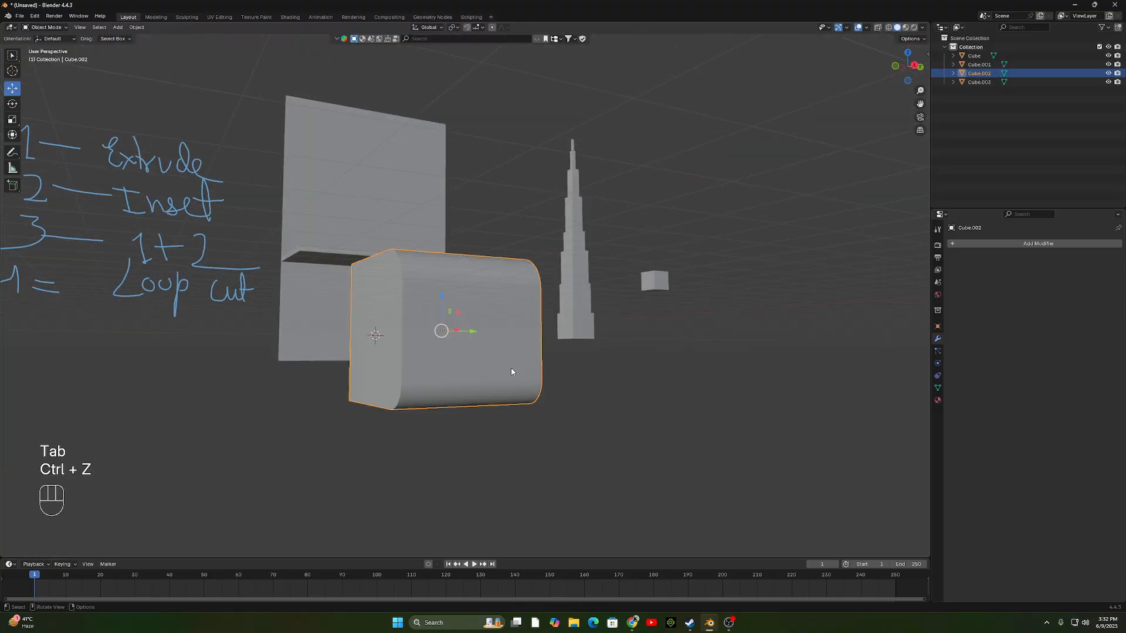
Try Shade Auto Smooth on the beveled cube, view the result, then undo it.
{"action": "right_click", "coordinate": [506, 353]}
{"action": "left_click", "coordinate": [509, 374]}
{"action": "middle_click_drag", "start_coordinate": [509, 374], "coordinate": [497, 366]}
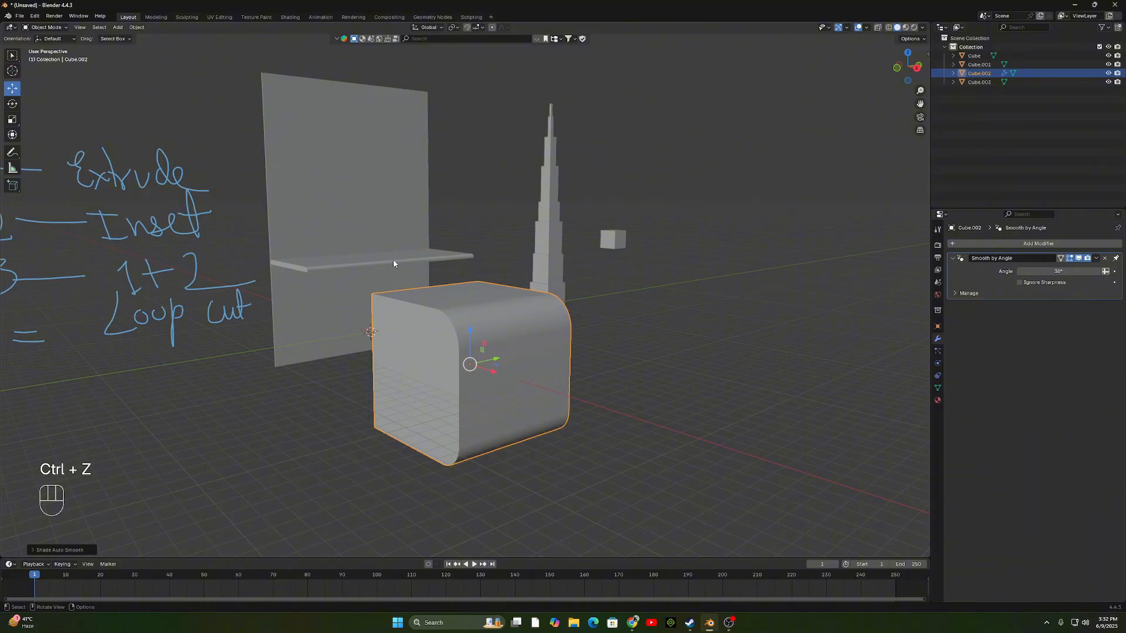
{"action": "left_click_drag", "start_coordinate": [393, 260], "coordinate": [401, 271]}
{"action": "middle_click_drag", "start_coordinate": [404, 278], "coordinate": [438, 340]}
{"action": "scroll", "coordinate": [439, 340], "scroll_direction": "up", "scroll_amount": 1}
{"action": "scroll", "coordinate": [438, 340], "scroll_direction": "down", "scroll_amount": 9}
{"action": "key", "text": "ctrl+z"}
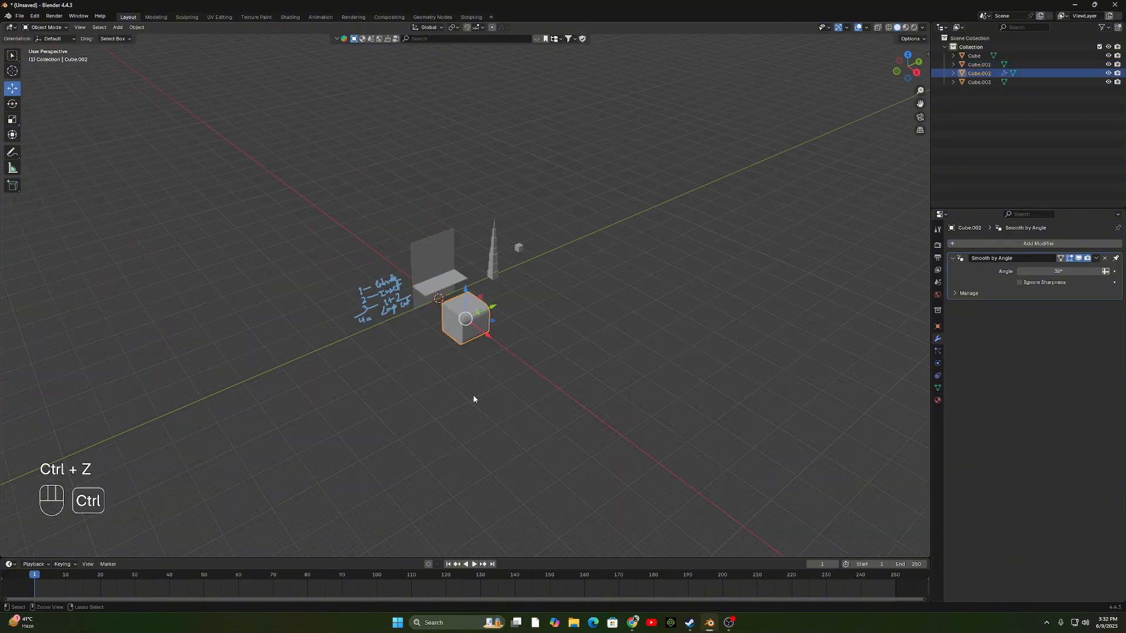
{"action": "key", "text": "ctrl+z"}
{"action": "scroll", "coordinate": [458, 319], "scroll_direction": "up", "scroll_amount": 5}
{"action": "scroll", "coordinate": [469, 316], "scroll_direction": "down", "scroll_amount": 4}
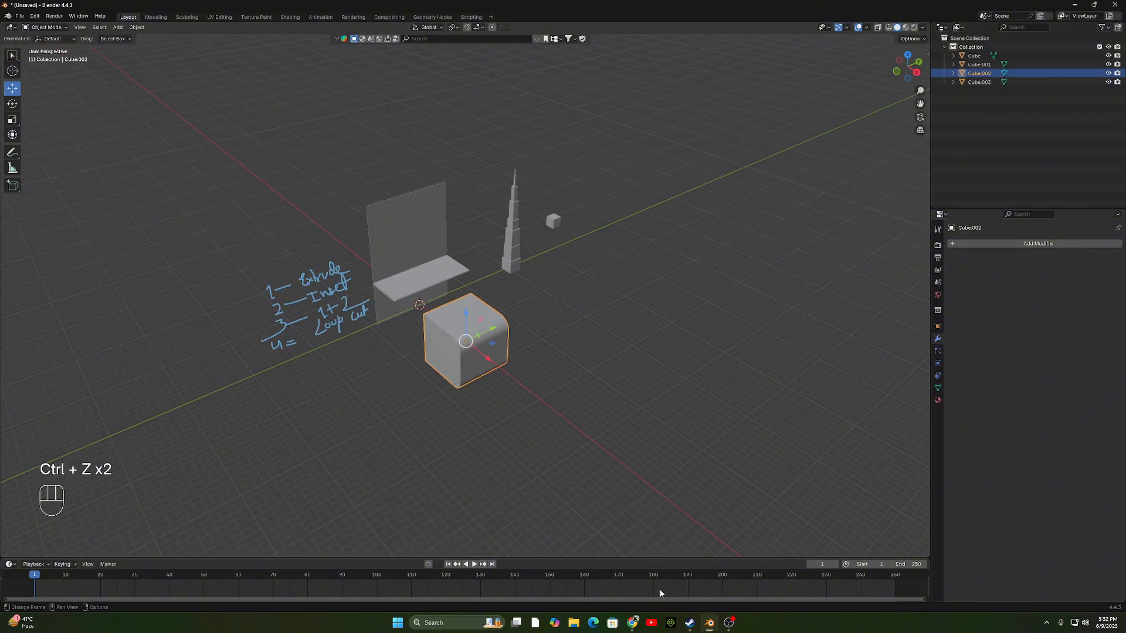
Switch to the course outline in Google Docs and highlight the list of modifiers in the Modeling Fundamentals section.
{"action": "left_click", "coordinate": [632, 623]}
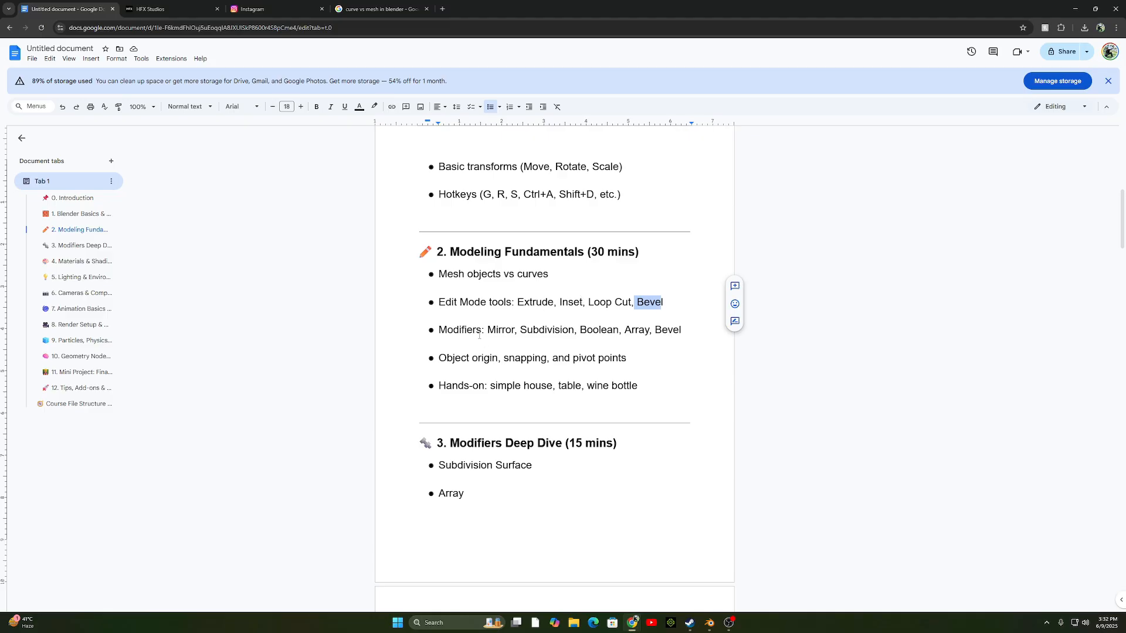
{"action": "left_click_drag", "start_coordinate": [487, 329], "coordinate": [614, 331]}
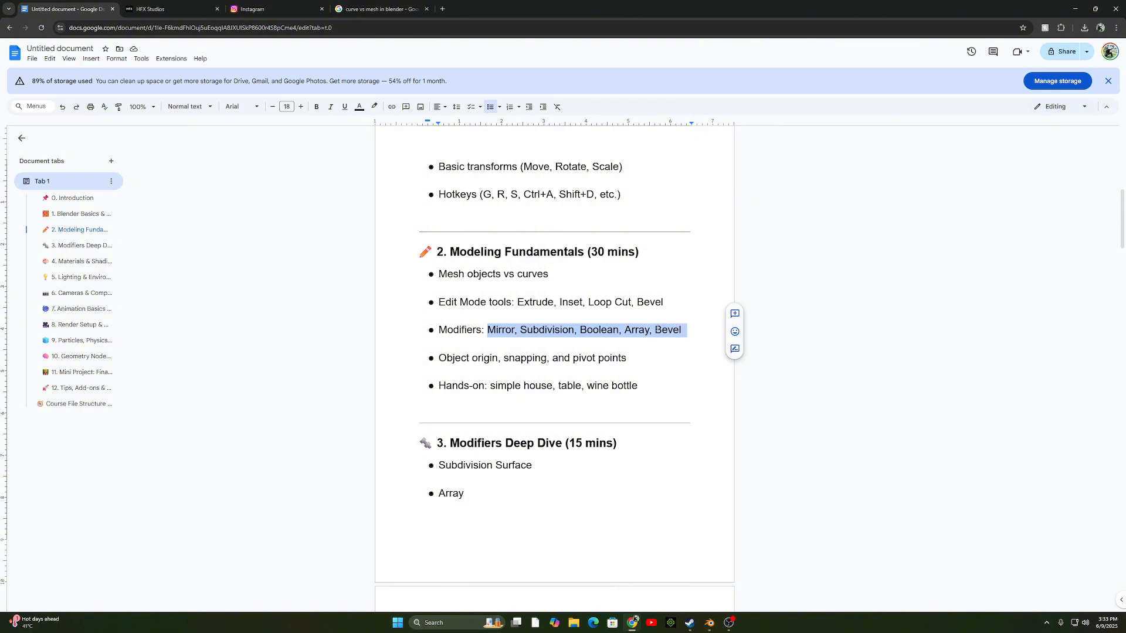
{"action": "left_click", "coordinate": [656, 330]}
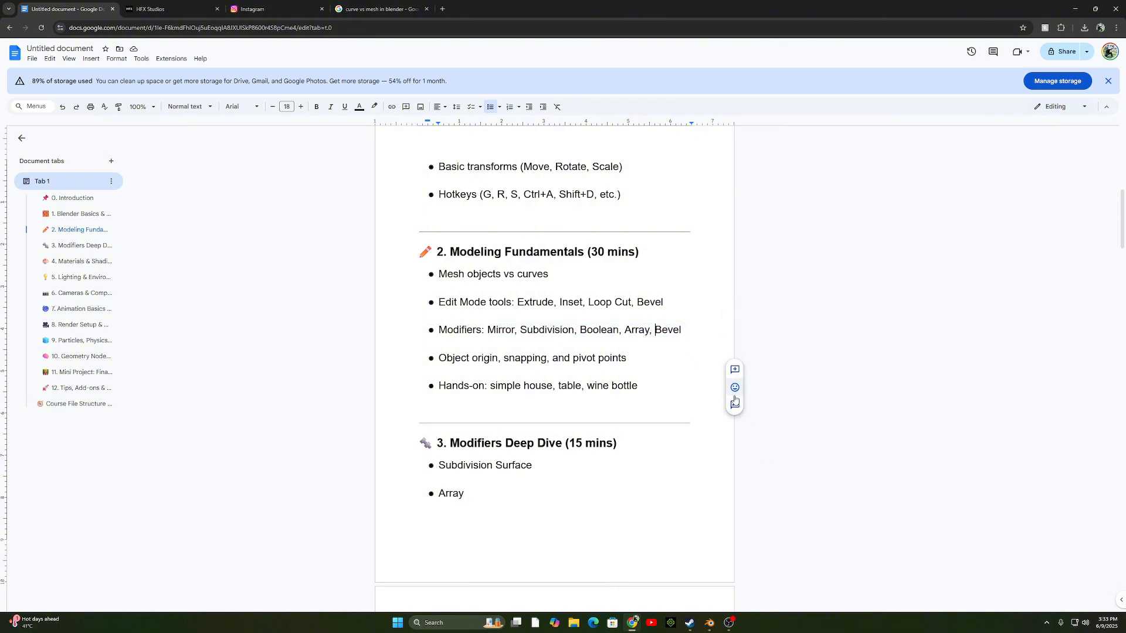
Switch back to Blender, select all four objects and move them about 95 m along the Y axis.
{"action": "left_click", "coordinate": [709, 623]}
{"action": "scroll", "coordinate": [565, 297], "scroll_direction": "down", "scroll_amount": 3}
{"action": "scroll", "coordinate": [532, 274], "scroll_direction": "up", "scroll_amount": 2}
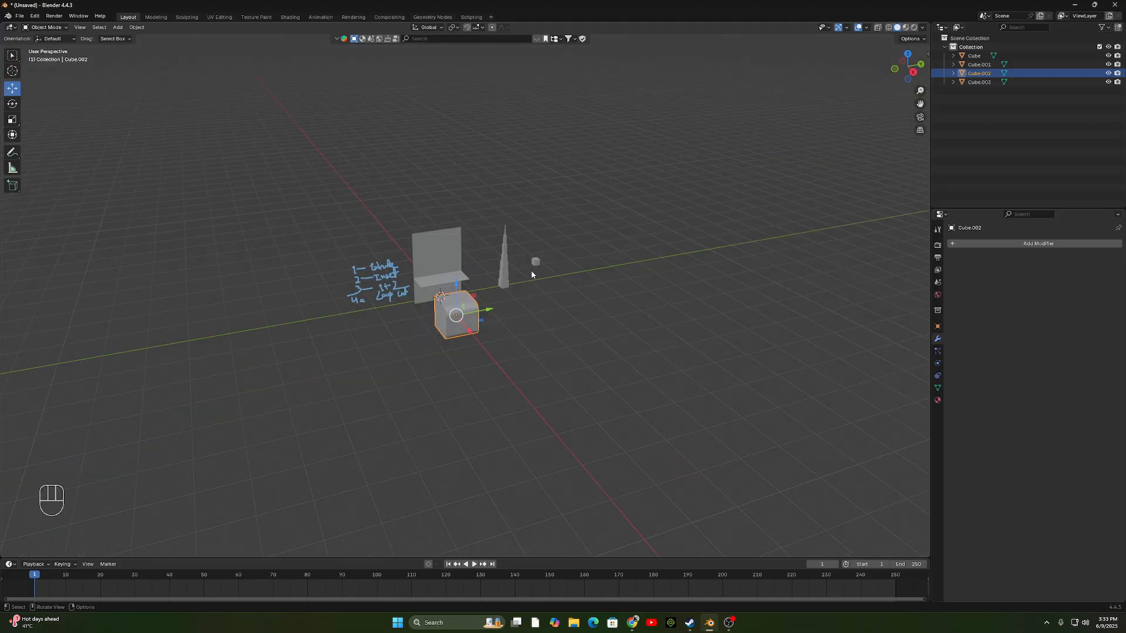
{"action": "scroll", "coordinate": [532, 275], "scroll_direction": "up", "scroll_amount": 2}
{"action": "left_click_drag", "start_coordinate": [195, 175], "coordinate": [760, 439]}
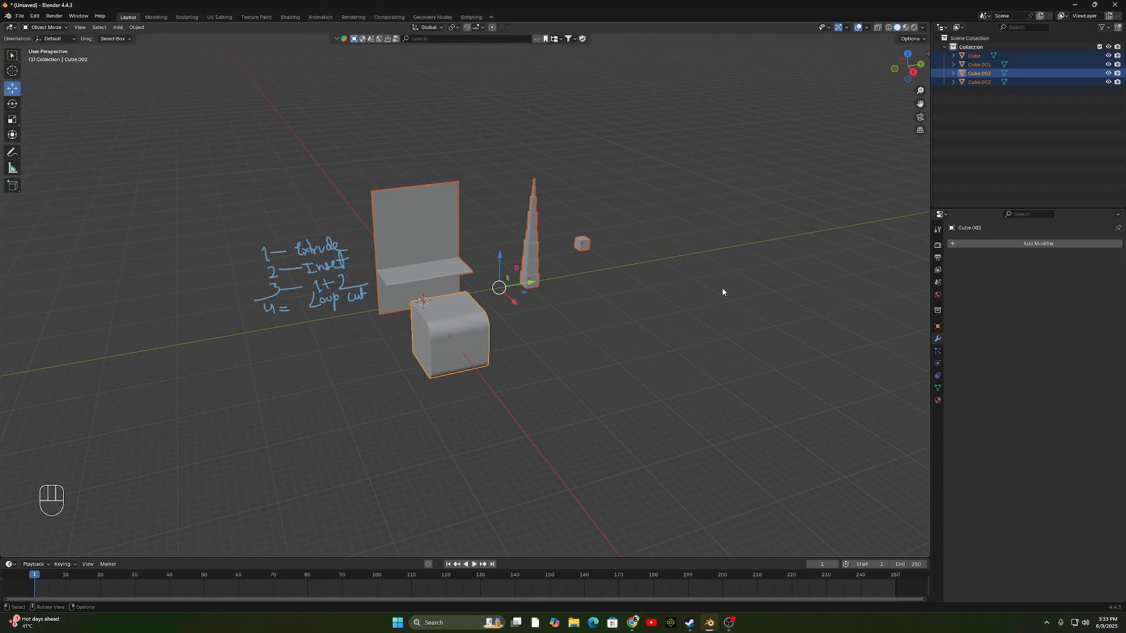
{"action": "key", "text": "g"}
{"action": "key", "text": "y"}
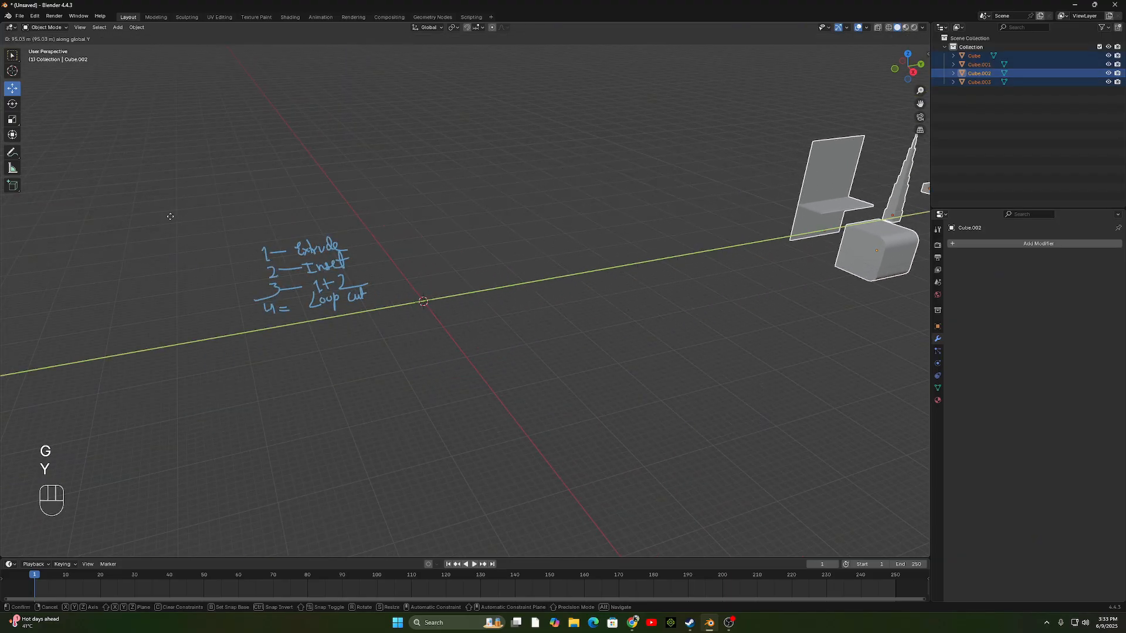
{"action": "left_click", "coordinate": [170, 217]}
{"action": "mouse_move", "coordinate": [20, 301]}
{"action": "middle_mouse_down", "text": "shift"}
{"action": "mouse_move", "coordinate": [257, 298]}
{"action": "mouse_move", "coordinate": [447, 345]}
{"action": "mouse_move", "coordinate": [348, 312]}
{"action": "mouse_move", "coordinate": [374, 318]}
{"action": "mouse_move", "coordinate": [342, 324]}
{"action": "mouse_move", "coordinate": [501, 300]}
{"action": "middle_mouse_up", "text": "shift"}
Check the Google Docs outline briefly, return to Blender, and add an enlarged mesh plane at the world origin.
{"action": "left_click", "coordinate": [631, 625]}
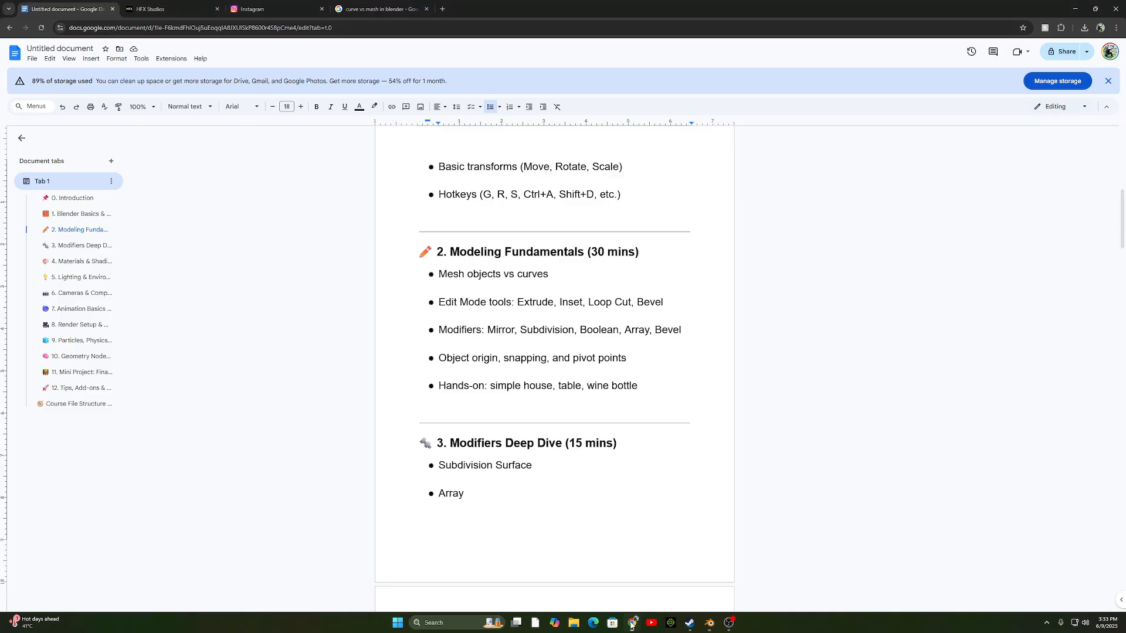
{"action": "left_click", "coordinate": [710, 624]}
{"action": "middle_click_drag", "start_coordinate": [510, 292], "coordinate": [491, 372], "text": "shift"}
{"action": "key", "text": "shift+a"}
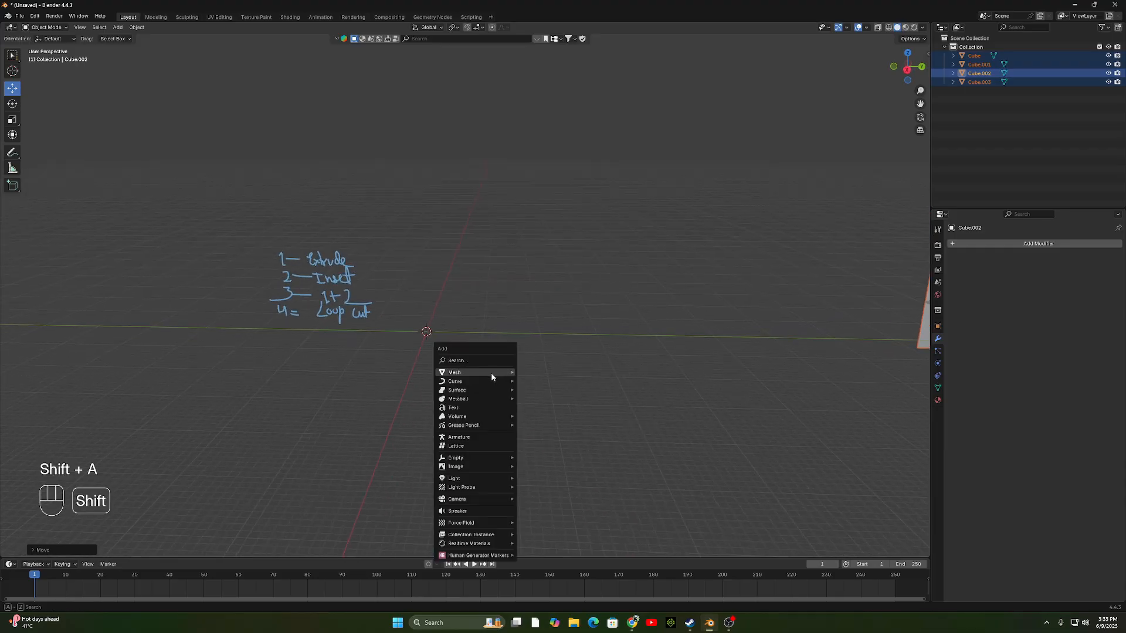
{"action": "mouse_move", "coordinate": [491, 372]}
{"action": "left_click", "coordinate": [532, 374]}
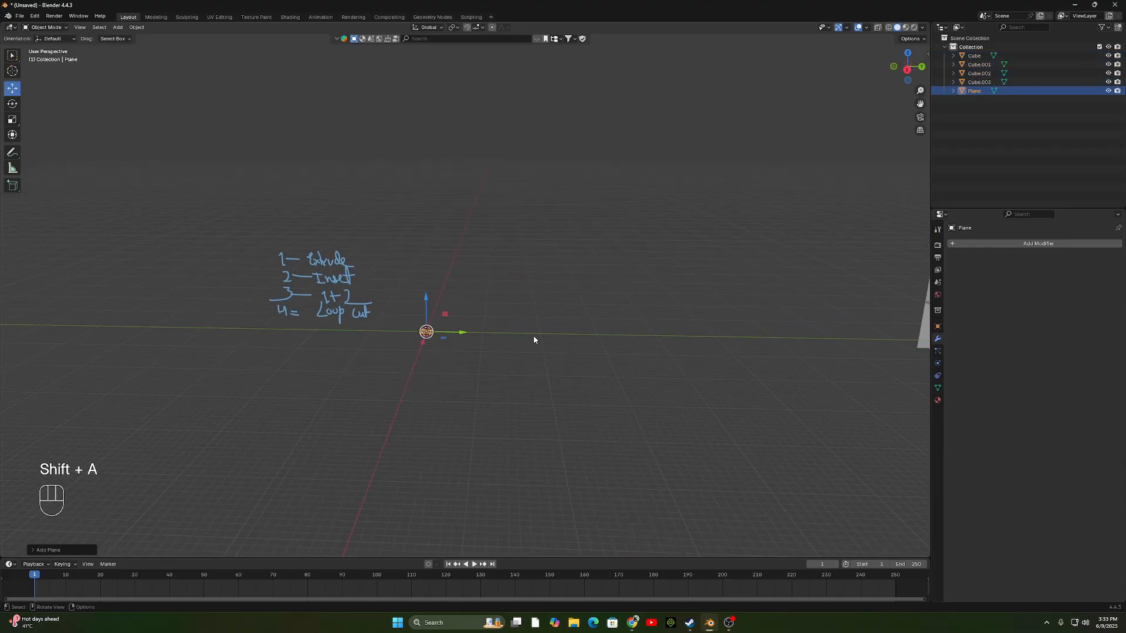
{"action": "key", "text": "s"}
{"action": "left_click", "coordinate": [477, 356]}
Stand the plane upright by rotating it 90° about the X axis and 90° about the Z axis.
{"action": "key", "text": "r"}
{"action": "key", "text": "x"}
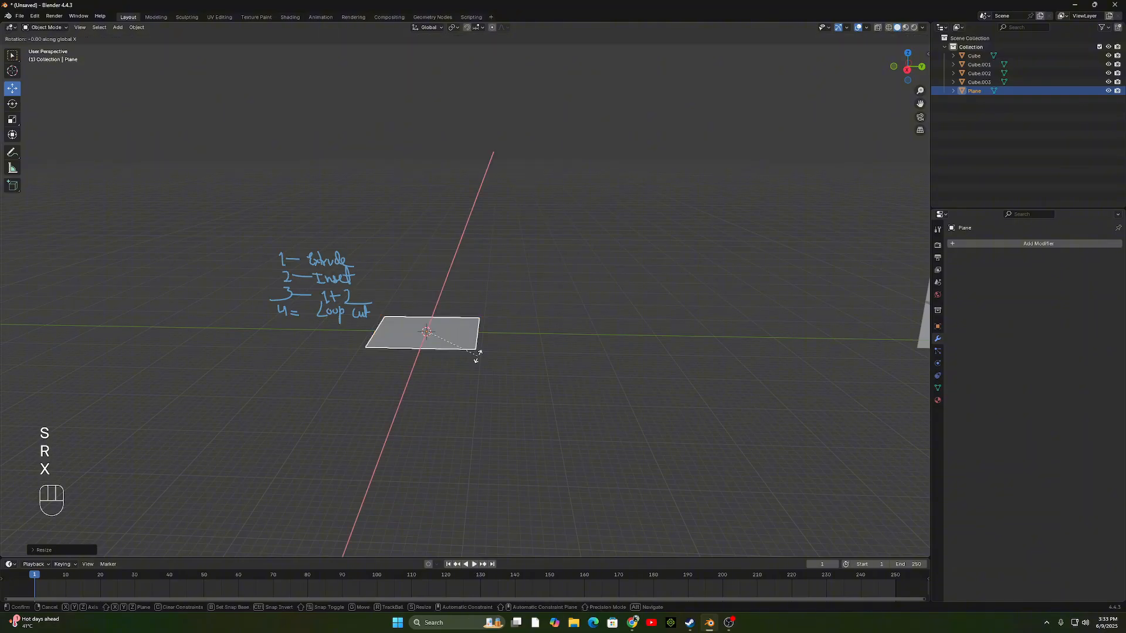
{"action": "key", "text": "9"}
{"action": "key", "text": "0"}
{"action": "key", "text": "Return"}
{"action": "key", "text": "r"}
{"action": "key", "text": "z"}
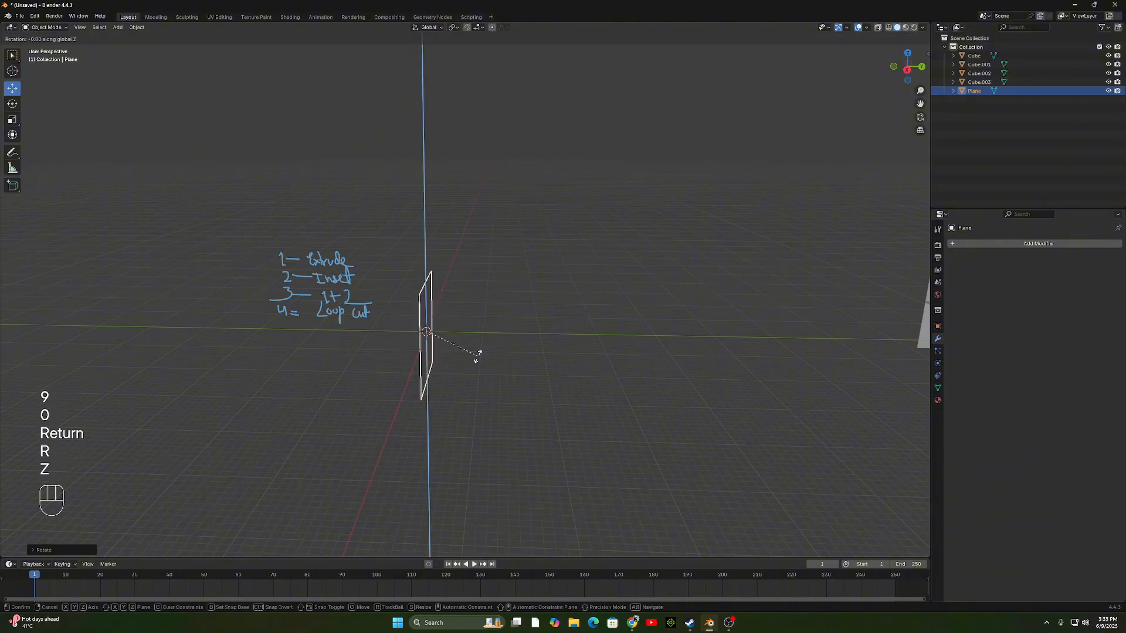
{"action": "key", "text": "9"}
{"action": "key", "text": "0"}
{"action": "key", "text": "Return"}
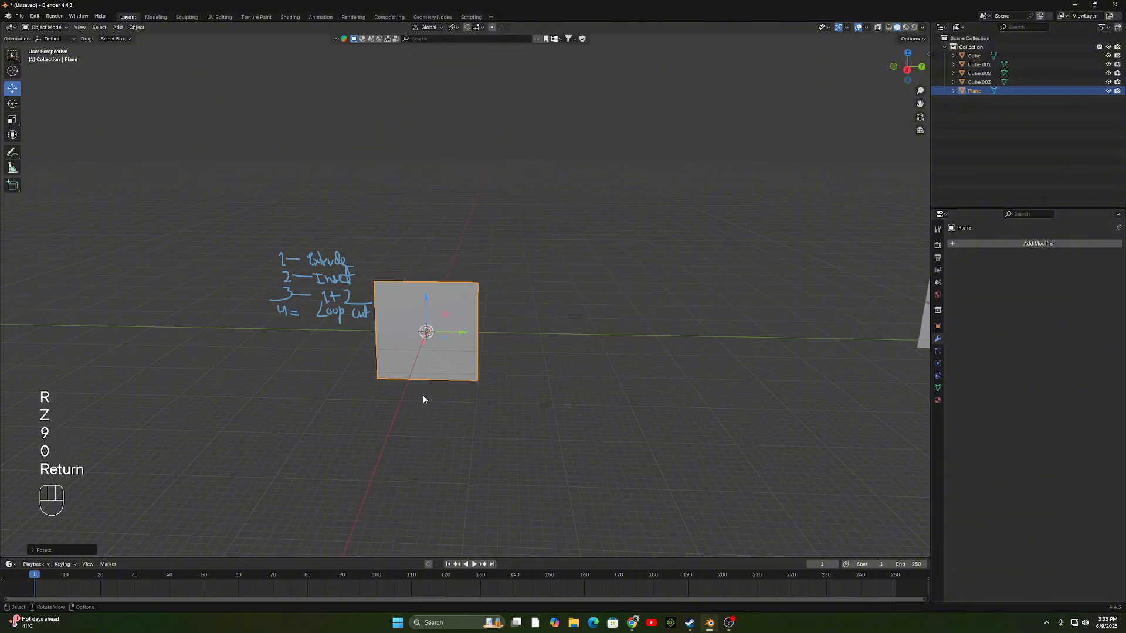
Move the upright plane along the Y axis away from the world origin and raise it along the Z axis.
{"action": "left_click_drag", "start_coordinate": [461, 333], "coordinate": [528, 333]}
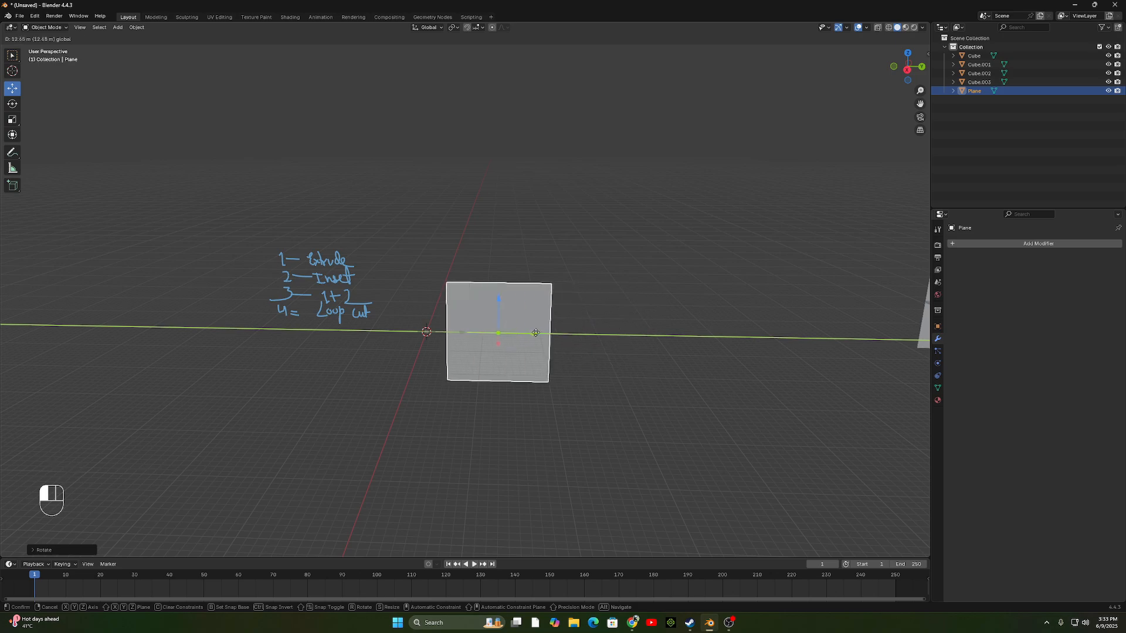
{"action": "middle_click_drag", "start_coordinate": [529, 333], "coordinate": [479, 286]}
{"action": "left_click_drag", "start_coordinate": [478, 286], "coordinate": [479, 244]}
{"action": "middle_click_drag", "start_coordinate": [676, 342], "coordinate": [600, 334]}
{"action": "scroll", "coordinate": [601, 334], "scroll_direction": "up", "scroll_amount": 3}
{"action": "middle_click_drag", "start_coordinate": [542, 359], "coordinate": [431, 381], "text": "shift"}
{"action": "mouse_move", "coordinate": [611, 395]}
{"action": "middle_mouse_down"}
{"action": "mouse_move", "coordinate": [680, 404]}
{"action": "mouse_move", "coordinate": [559, 397]}
{"action": "middle_mouse_up"}
{"action": "scroll", "coordinate": [605, 391], "scroll_direction": "up", "scroll_amount": 1}
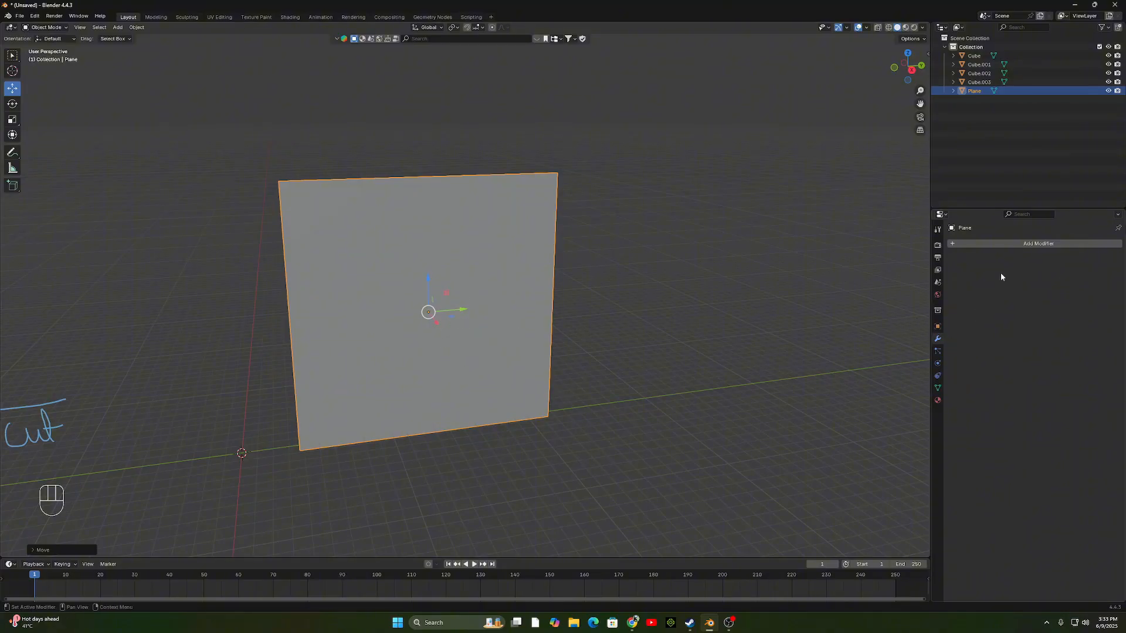
View the scene's Render properties with nothing selected, and reselect the upright plane.
{"action": "left_click", "coordinate": [633, 373]}
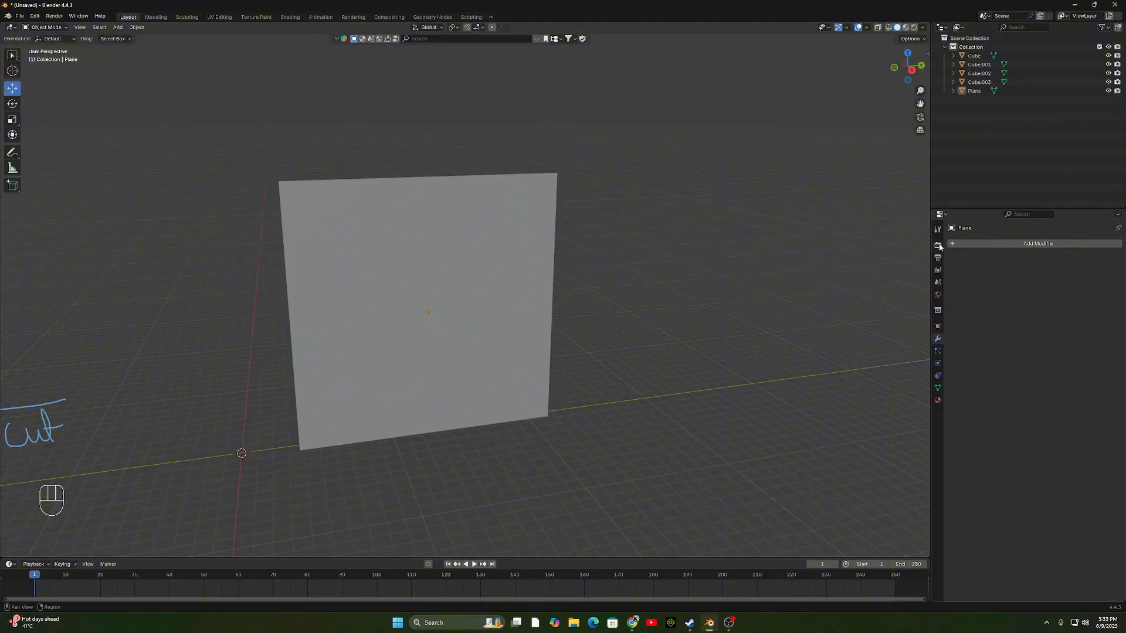
{"action": "left_click", "coordinate": [939, 246]}
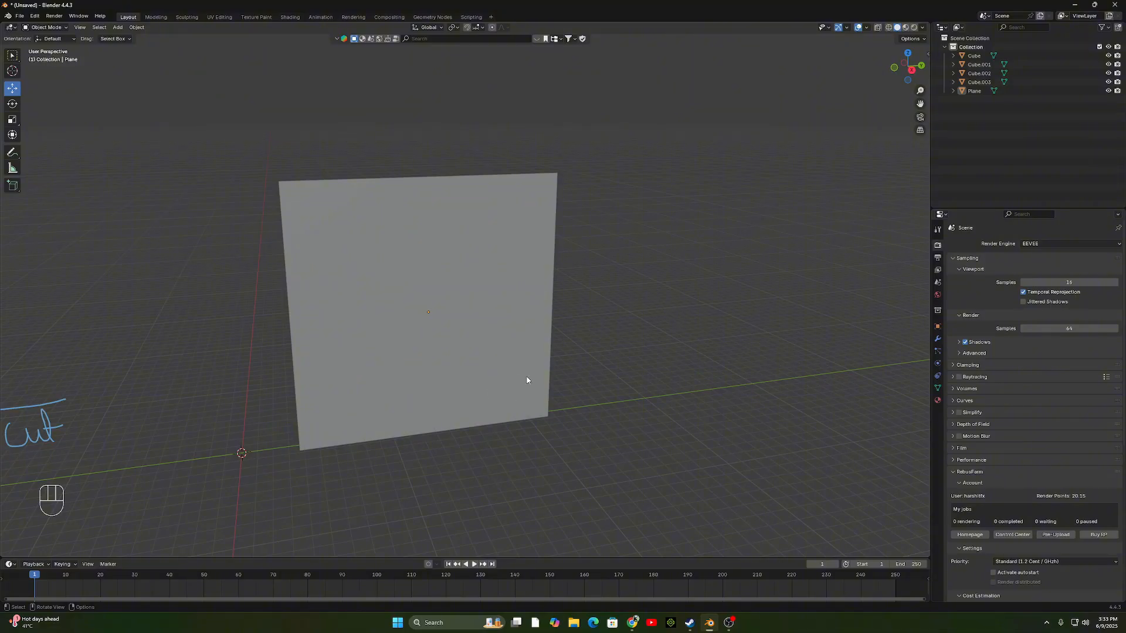
{"action": "left_click", "coordinate": [515, 311]}
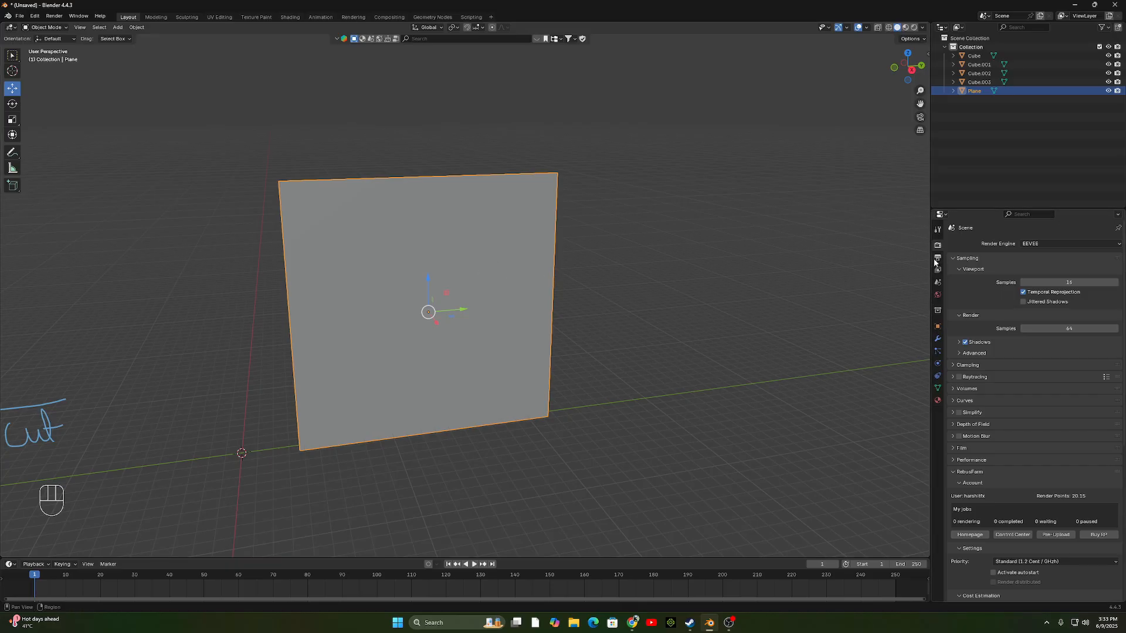
Add a Mirror modifier to the upright plane.
{"action": "left_click", "coordinate": [938, 341]}
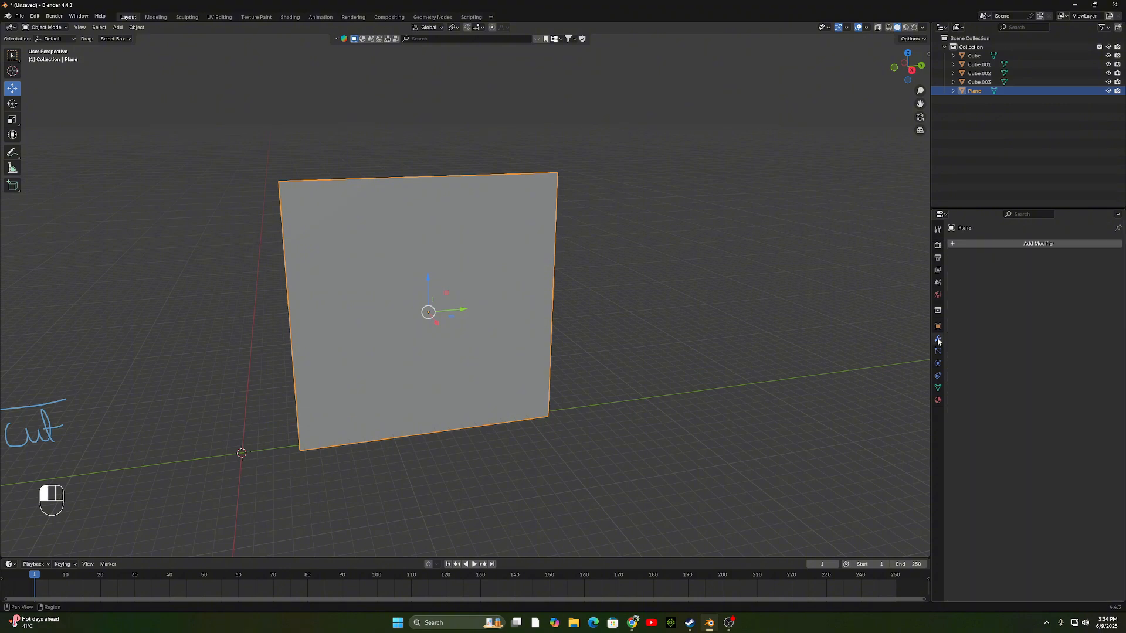
{"action": "left_click", "coordinate": [1001, 242]}
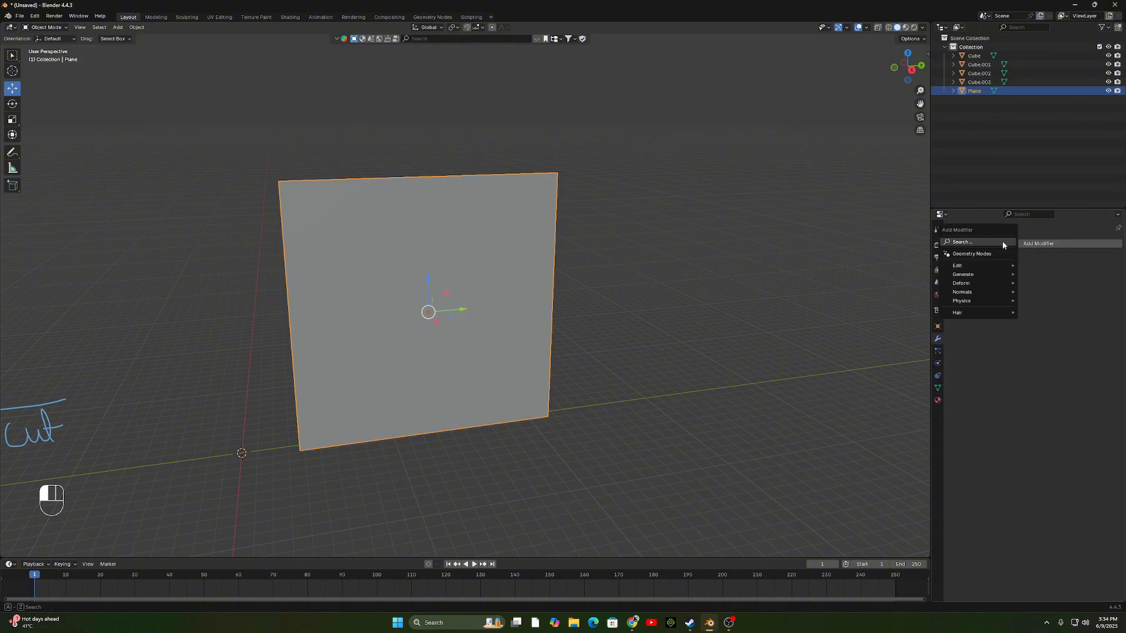
{"action": "left_click", "coordinate": [1002, 241]}
{"action": "type", "text": "mirror"}
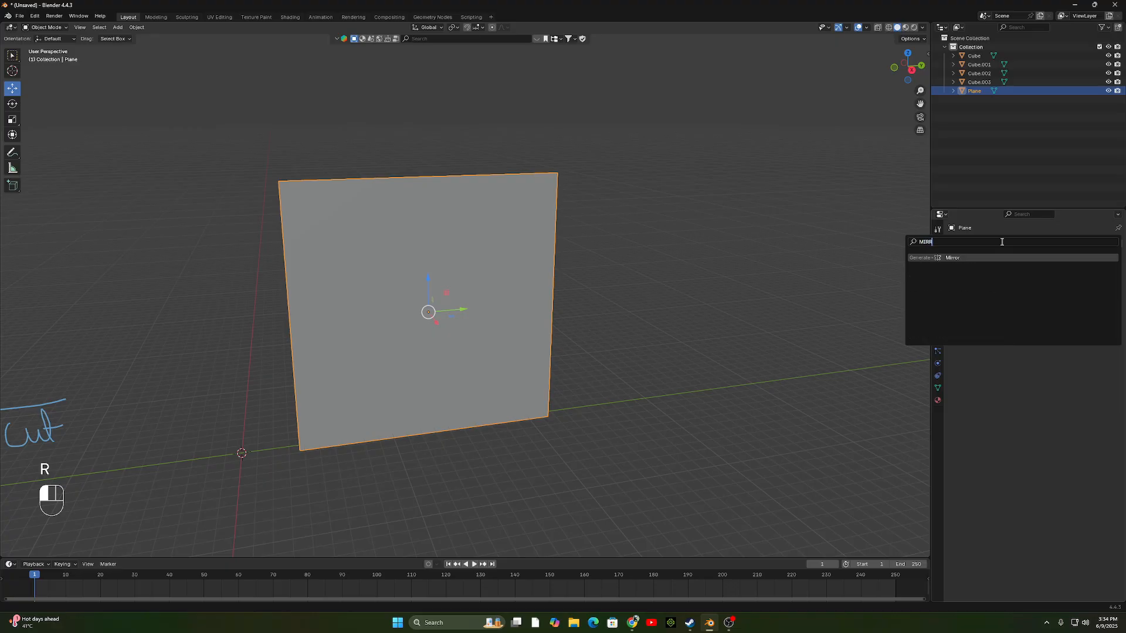
{"action": "key", "text": "Return"}
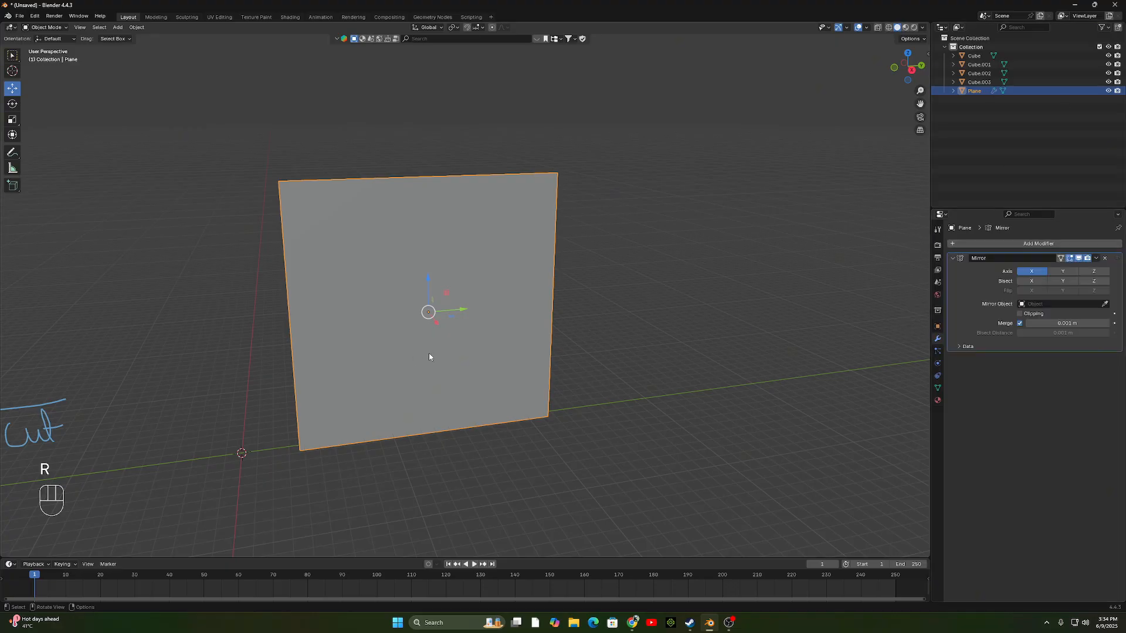
Enable X, Y and Z for the Mirror modifier's Axis, Bisect and Flip, and try picking the plane as the mirror object.
{"action": "middle_click_drag", "start_coordinate": [429, 357], "coordinate": [495, 381]}
{"action": "left_click", "coordinate": [1064, 272]}
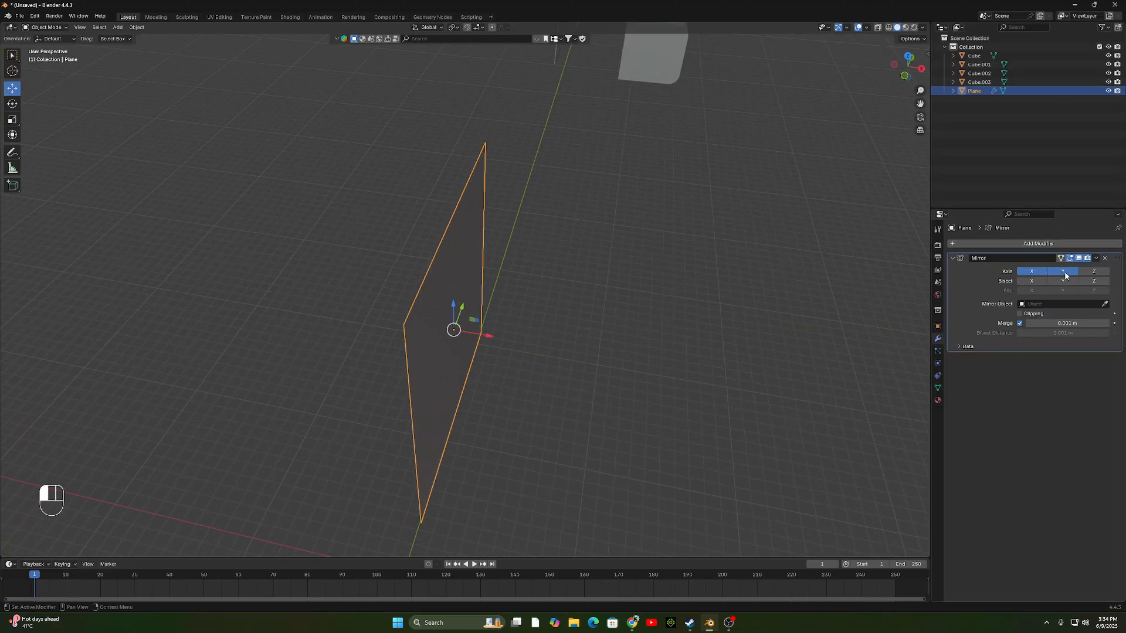
{"action": "left_click", "coordinate": [1088, 272]}
{"action": "left_click", "coordinate": [1093, 281]}
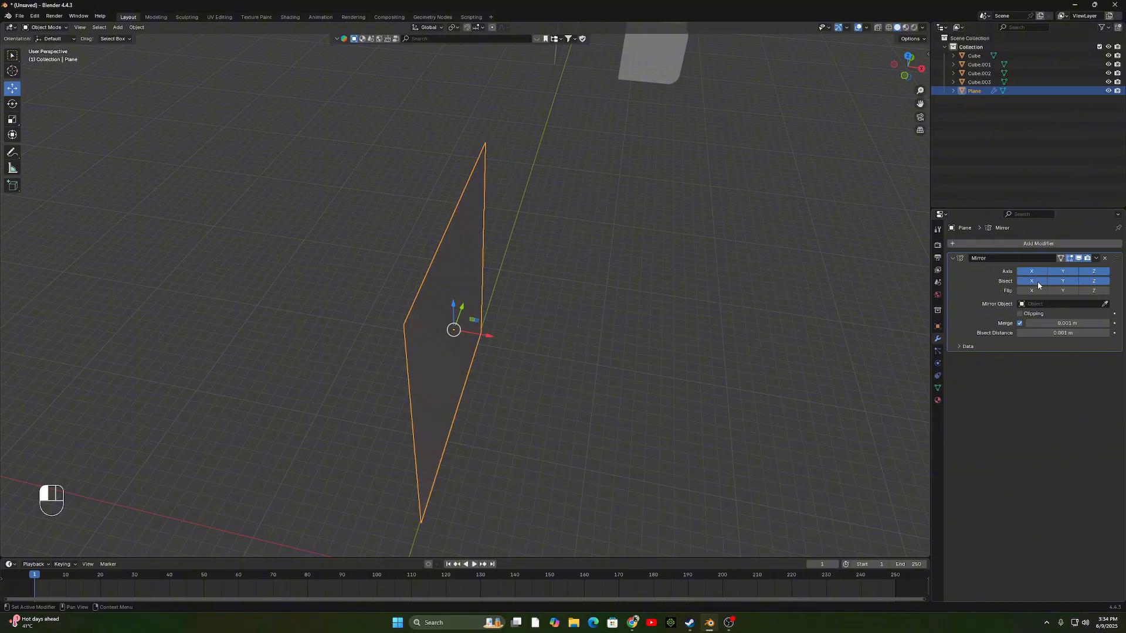
{"action": "left_click_drag", "start_coordinate": [1037, 286], "coordinate": [1061, 297]}
{"action": "left_click", "coordinate": [1105, 304]}
{"action": "left_click", "coordinate": [430, 303]}
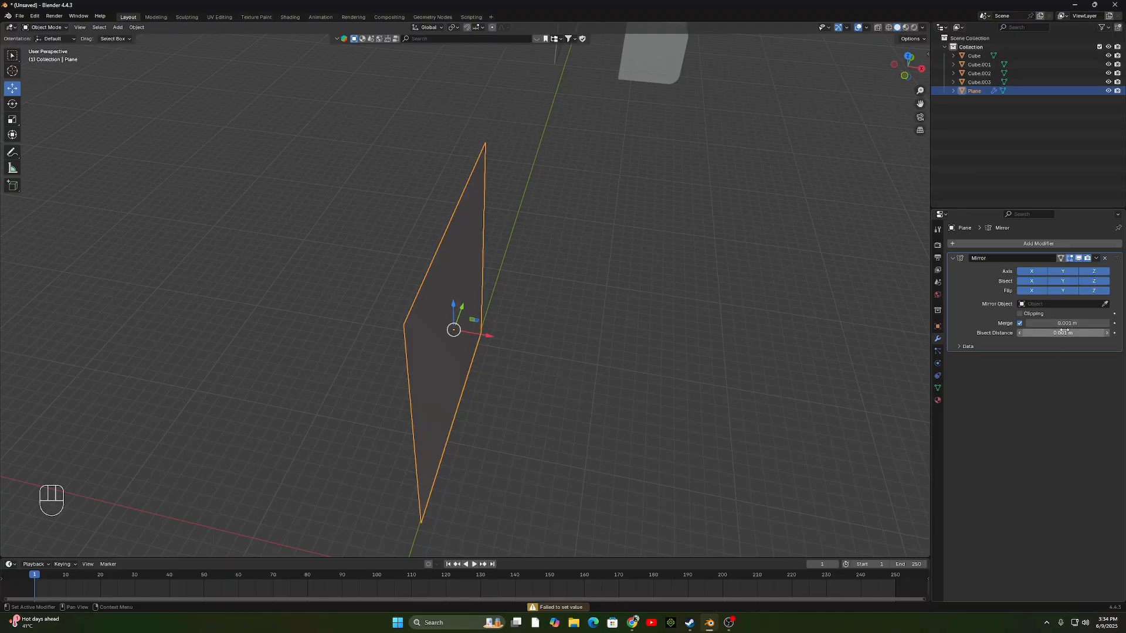
Remove the Mirror modifier from the plane.
{"action": "left_click", "coordinate": [1106, 258]}
{"action": "middle_click_drag", "start_coordinate": [417, 289], "coordinate": [504, 325]}
{"action": "key", "text": "Tab"}
{"action": "key", "text": "Tab"}
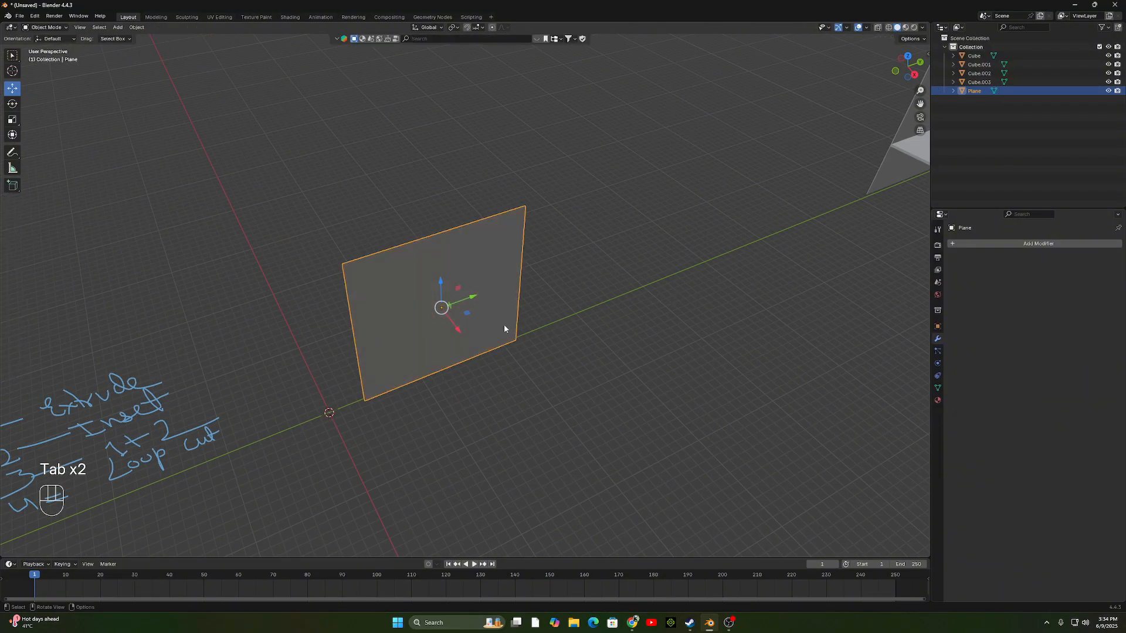
Extrude the plane's face slightly along the X axis in Edit Mode to give it thickness.
{"action": "key", "text": "Tab"}
{"action": "key", "text": "e"}
{"action": "key", "text": "y"}
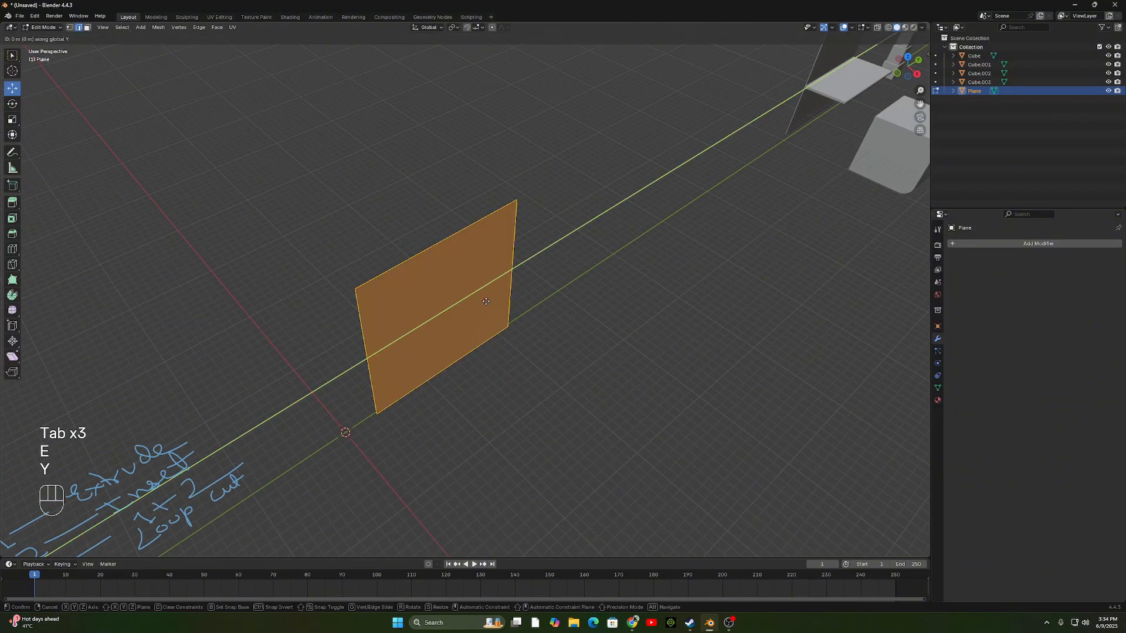
{"action": "key", "text": "x"}
{"action": "left_click", "coordinate": [503, 321]}
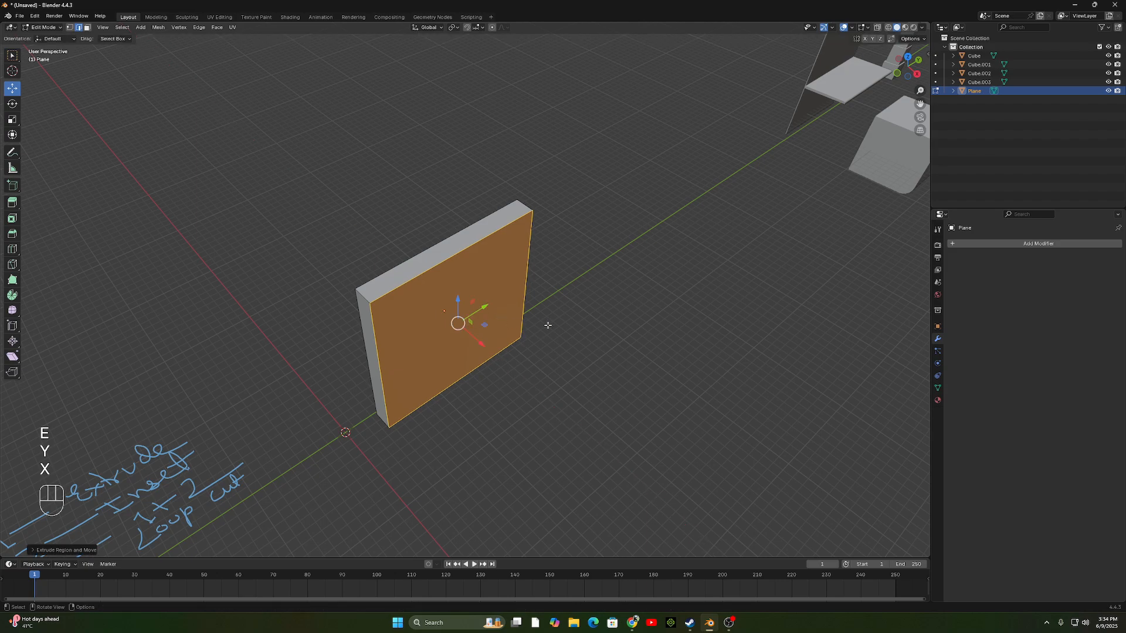
Undo the extrusion of the plane.
{"action": "middle_click_drag", "start_coordinate": [547, 322], "coordinate": [504, 337]}
{"action": "scroll", "coordinate": [504, 336], "scroll_direction": "down", "scroll_amount": 2}
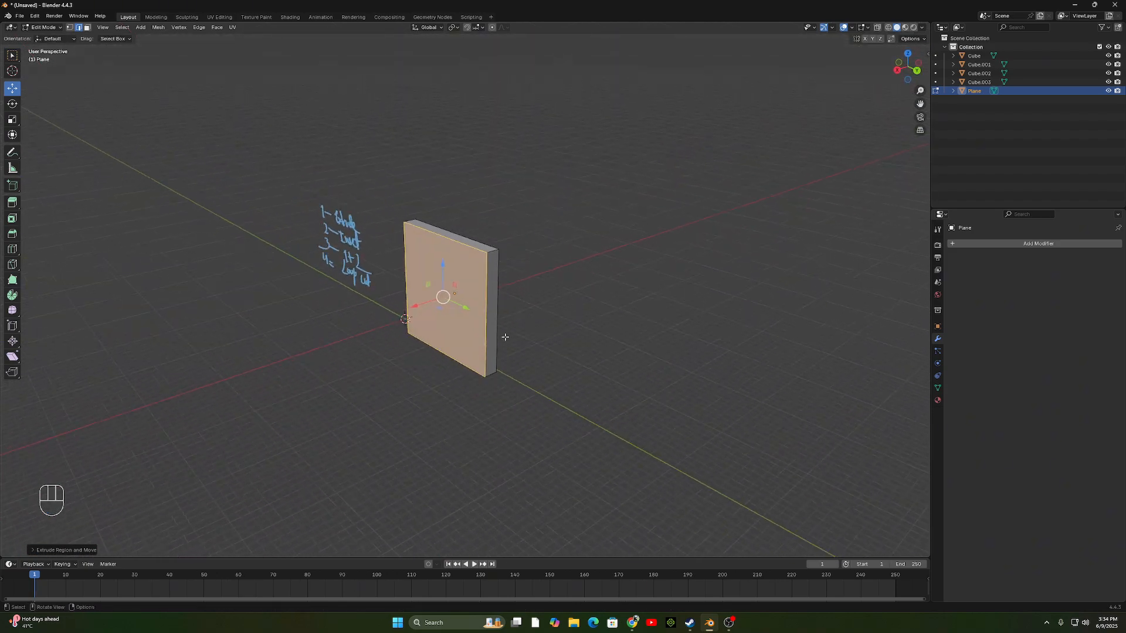
{"action": "key", "text": "Tab"}
{"action": "key", "text": "ctrl+z"}
{"action": "key", "text": "ctrl+z"}
{"action": "key", "text": "ctrl+z"}
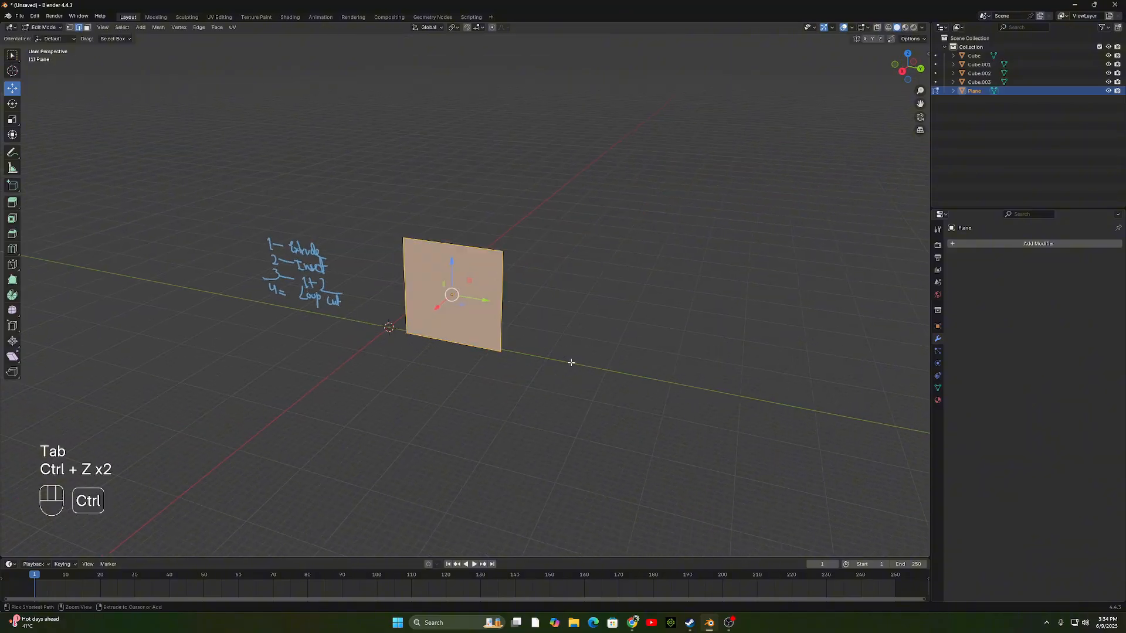
Delete the upright plane object from the scene.
{"action": "key", "text": "Tab"}
{"action": "key", "text": "Delete"}
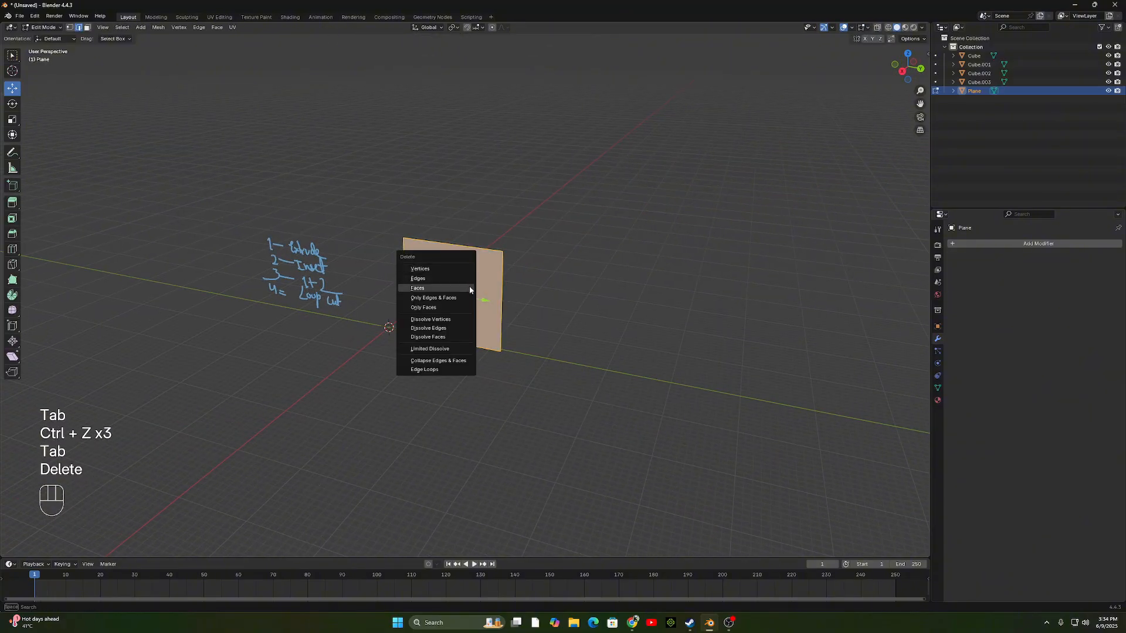
{"action": "left_click", "coordinate": [469, 287]}
{"action": "key", "text": "grave"}
{"action": "scroll", "coordinate": [535, 259], "scroll_direction": "down", "scroll_amount": 3}
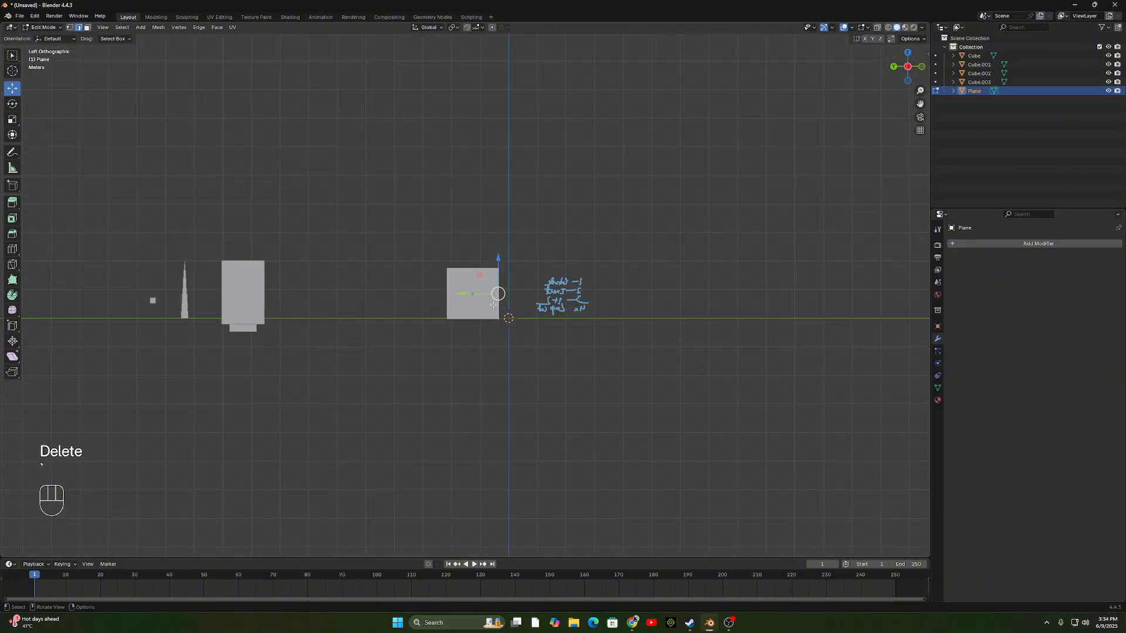
{"action": "middle_click_drag", "start_coordinate": [496, 259], "coordinate": [626, 319]}
{"action": "scroll", "coordinate": [627, 319], "scroll_direction": "up", "scroll_amount": 4}
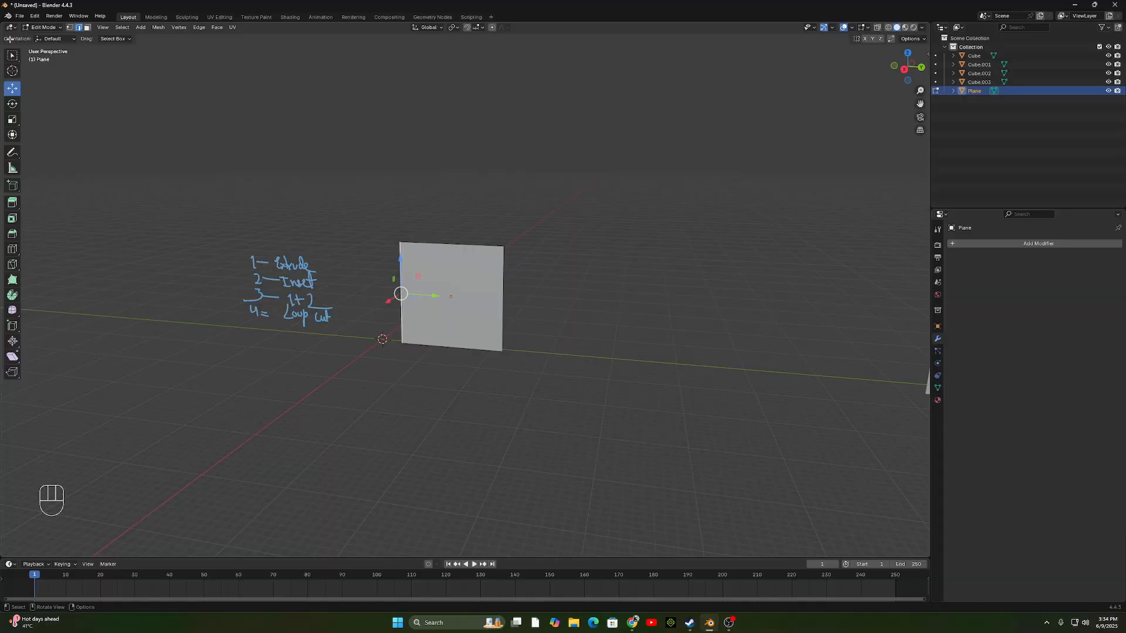
{"action": "key", "text": "Tab"}
{"action": "key", "text": "Delete"}
{"action": "scroll", "coordinate": [620, 338], "scroll_direction": "down", "scroll_amount": 4}
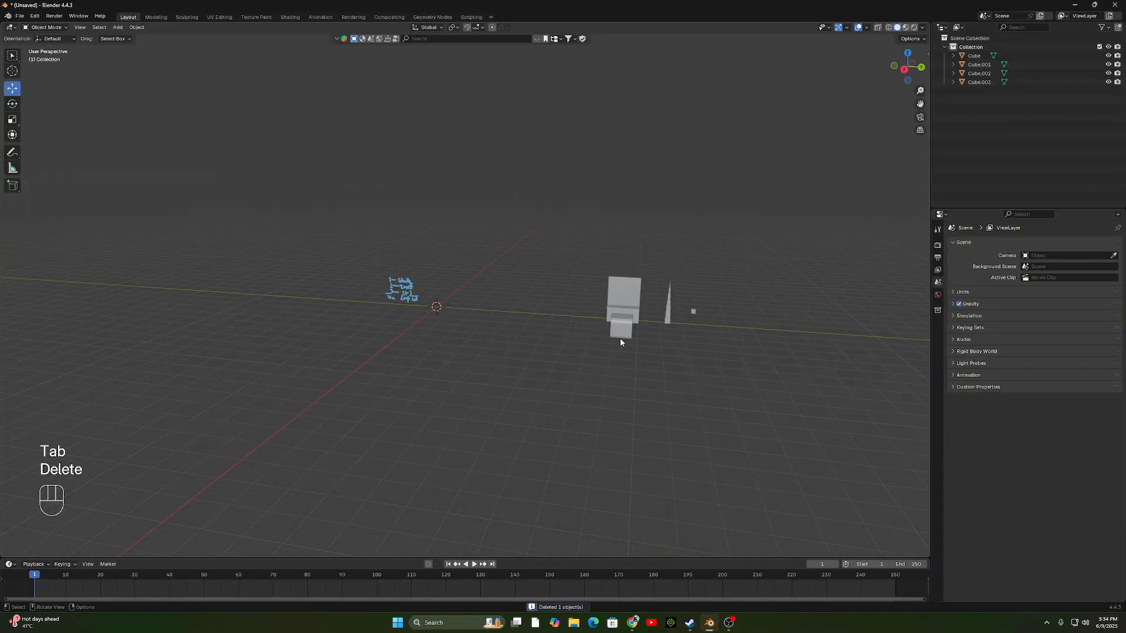
Move the back panel with the shelf along the Y axis until it stands close to the world origin.
{"action": "scroll", "coordinate": [725, 306], "scroll_direction": "up", "scroll_amount": 3}
{"action": "left_click", "coordinate": [748, 343]}
{"action": "key", "text": "g"}
{"action": "key", "text": "y"}
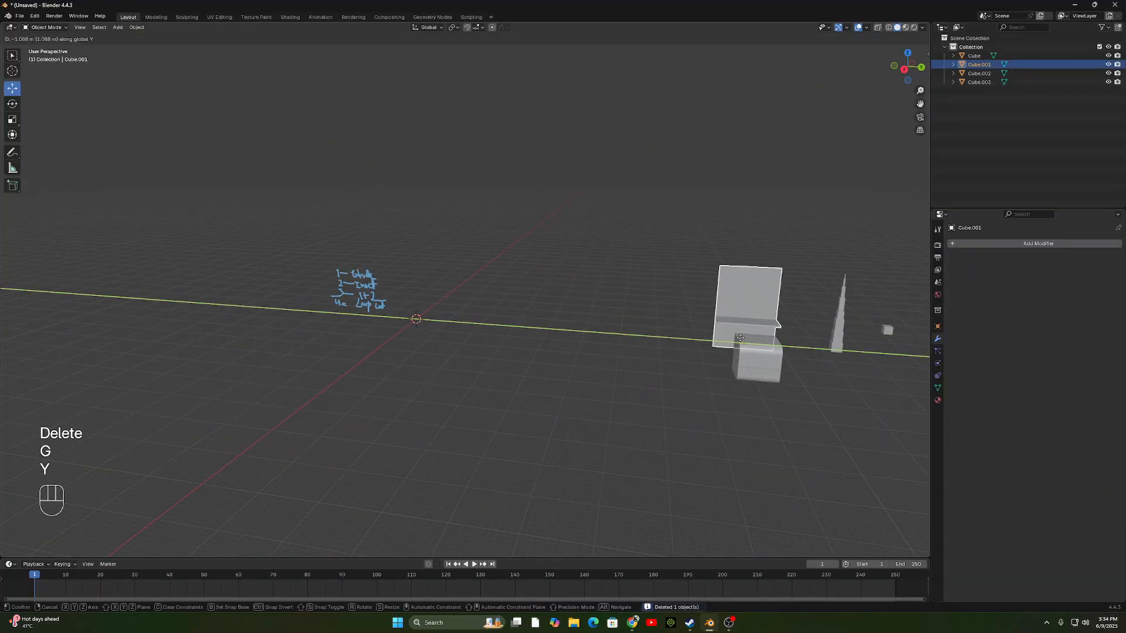
{"action": "left_click", "coordinate": [476, 339]}
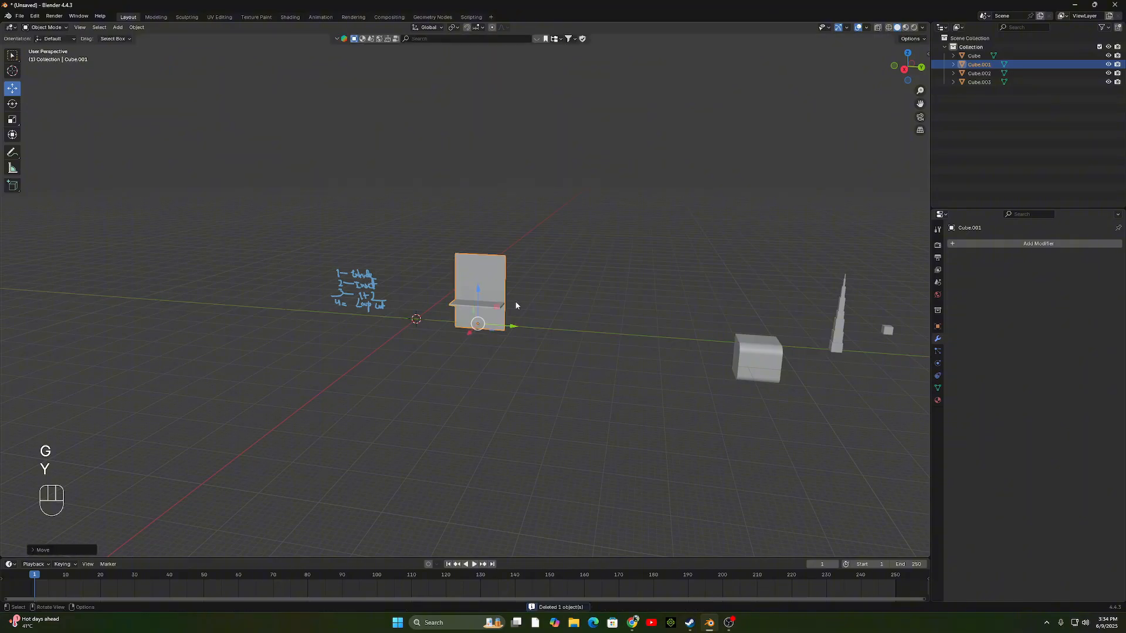
Examine the shelf object up close from several angles, including its mesh in Edit Mode.
{"action": "scroll", "coordinate": [573, 319], "scroll_direction": "up", "scroll_amount": 5}
{"action": "middle_click_drag", "start_coordinate": [510, 314], "coordinate": [593, 142]}
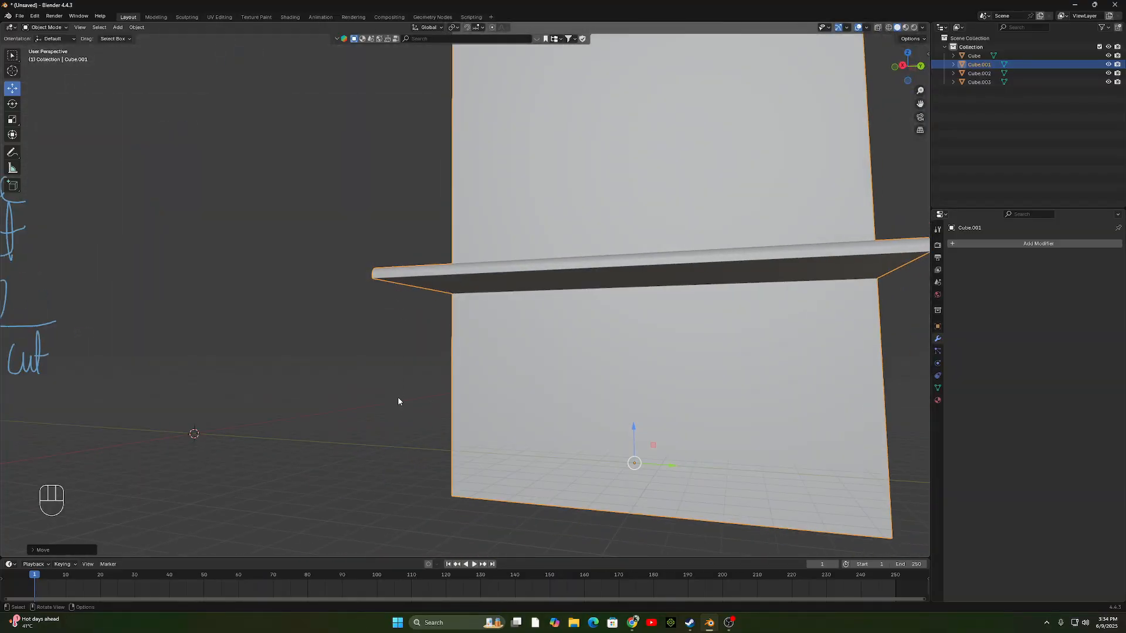
{"action": "middle_click_drag", "start_coordinate": [797, 288], "coordinate": [704, 276], "text": "shift"}
{"action": "key", "text": "Tab"}
{"action": "middle_click_drag", "start_coordinate": [756, 194], "coordinate": [746, 314]}
{"action": "scroll", "coordinate": [721, 286], "scroll_direction": "down", "scroll_amount": 4}
{"action": "key", "text": "Tab"}
{"action": "middle_click_drag", "start_coordinate": [529, 294], "coordinate": [578, 349]}
Add a mesh cylinder at the world origin in the right orthographic view and scale it down to a thin size.
{"action": "key", "text": "shift+a"}
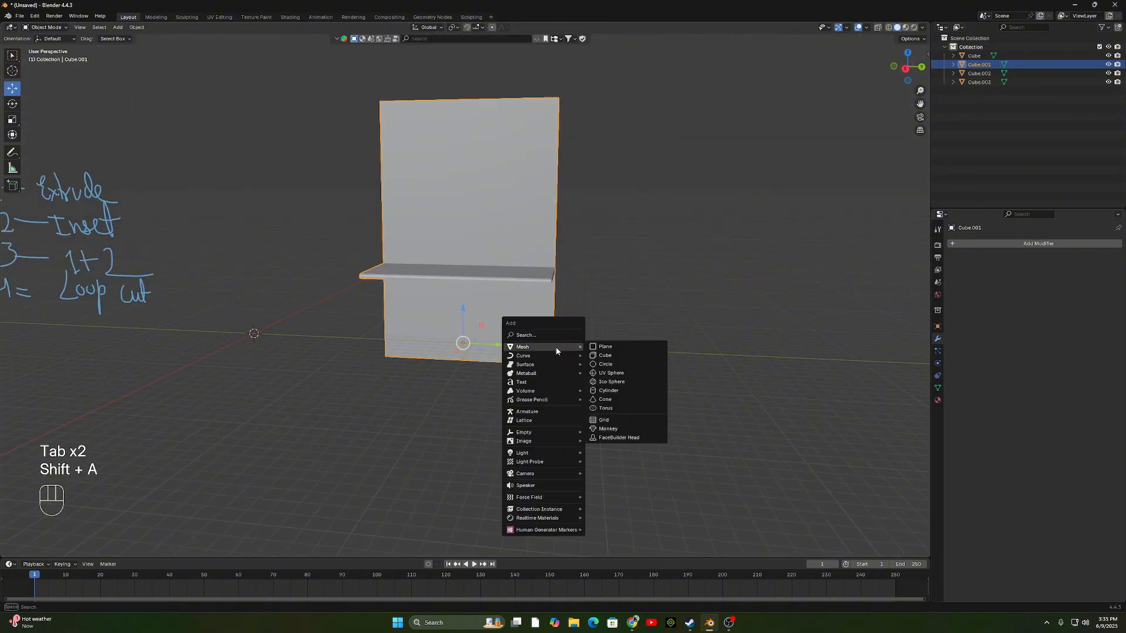
{"action": "left_click", "coordinate": [906, 68]}
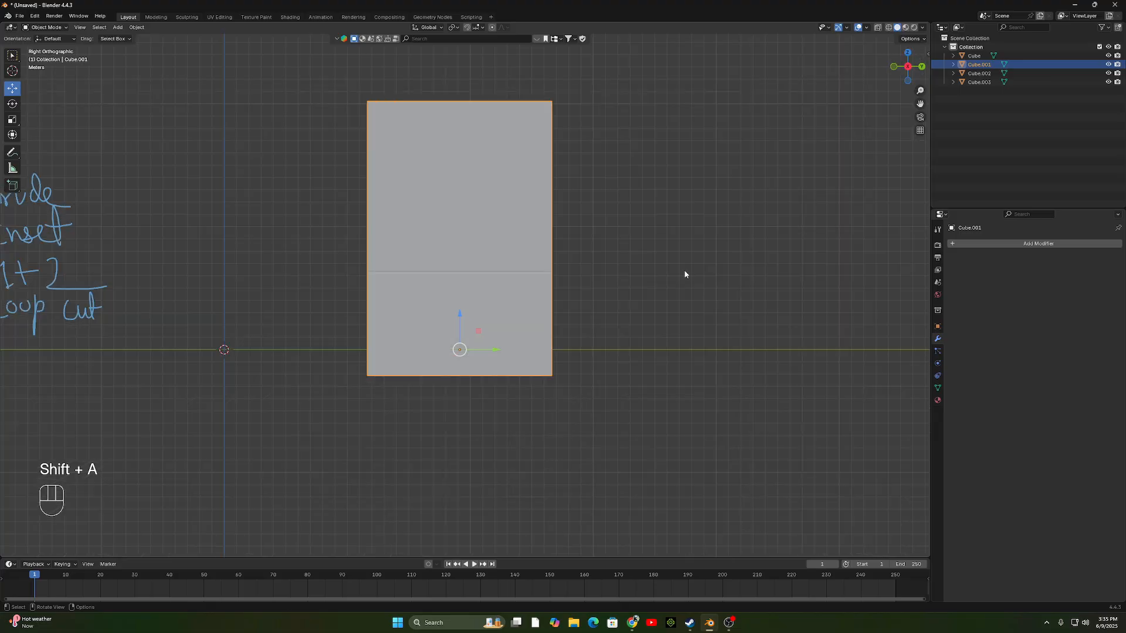
{"action": "key", "text": "shift+a"}
{"action": "mouse_move", "coordinate": [603, 340]}
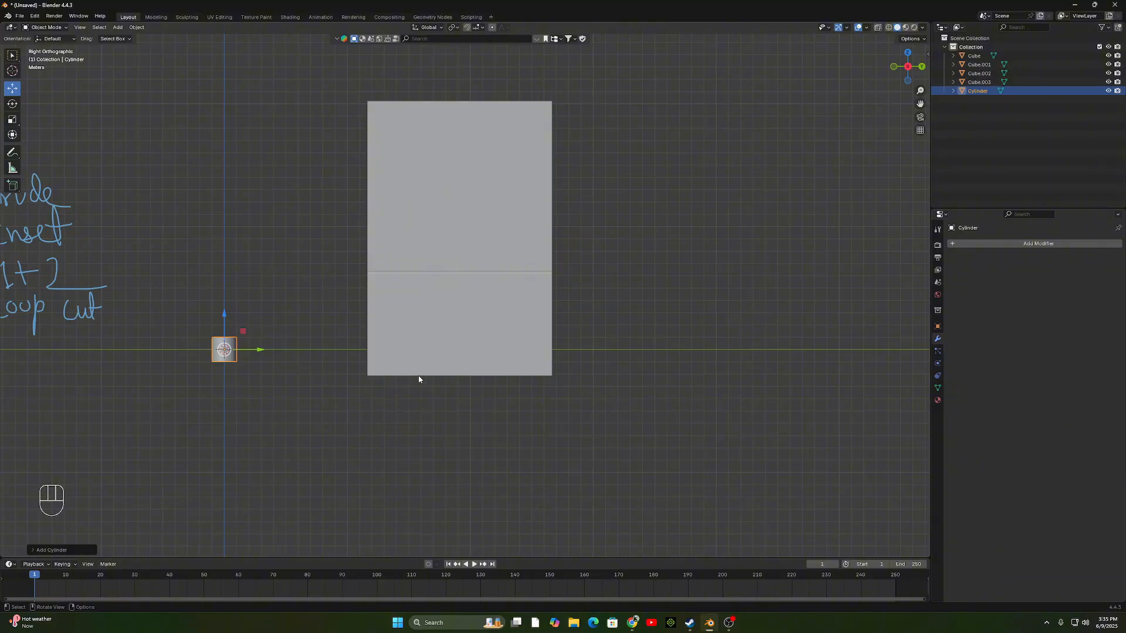
{"action": "key", "text": "s"}
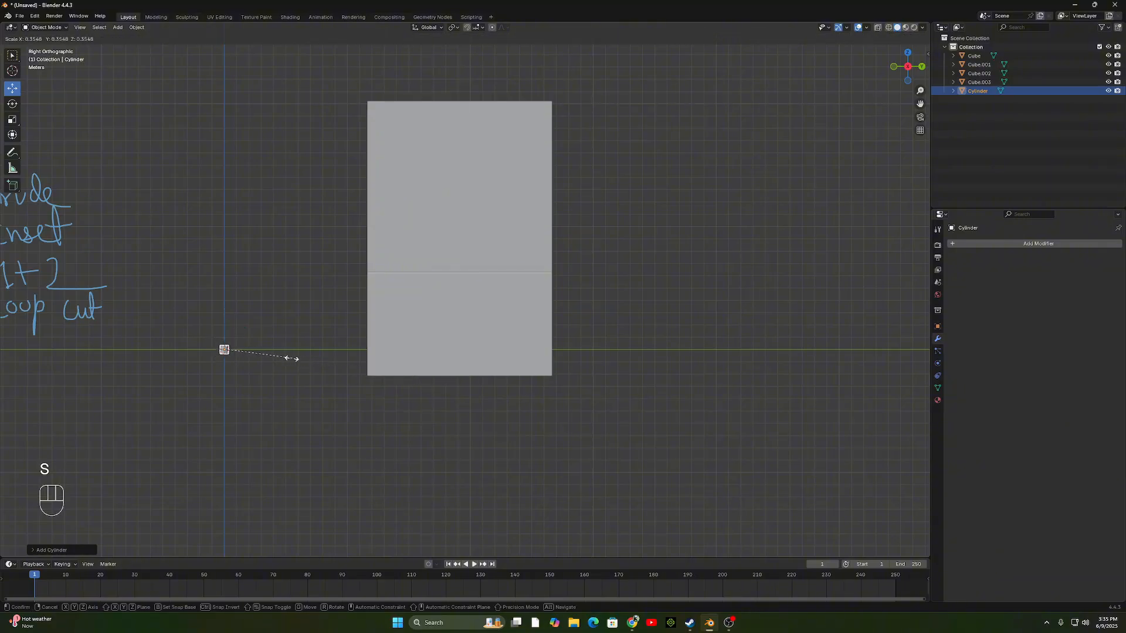
{"action": "left_click", "coordinate": [253, 353]}
Move the small cylinder along the Y axis to the back panel's side edge nearest the origin.
{"action": "key", "text": "g"}
{"action": "key", "text": "y"}
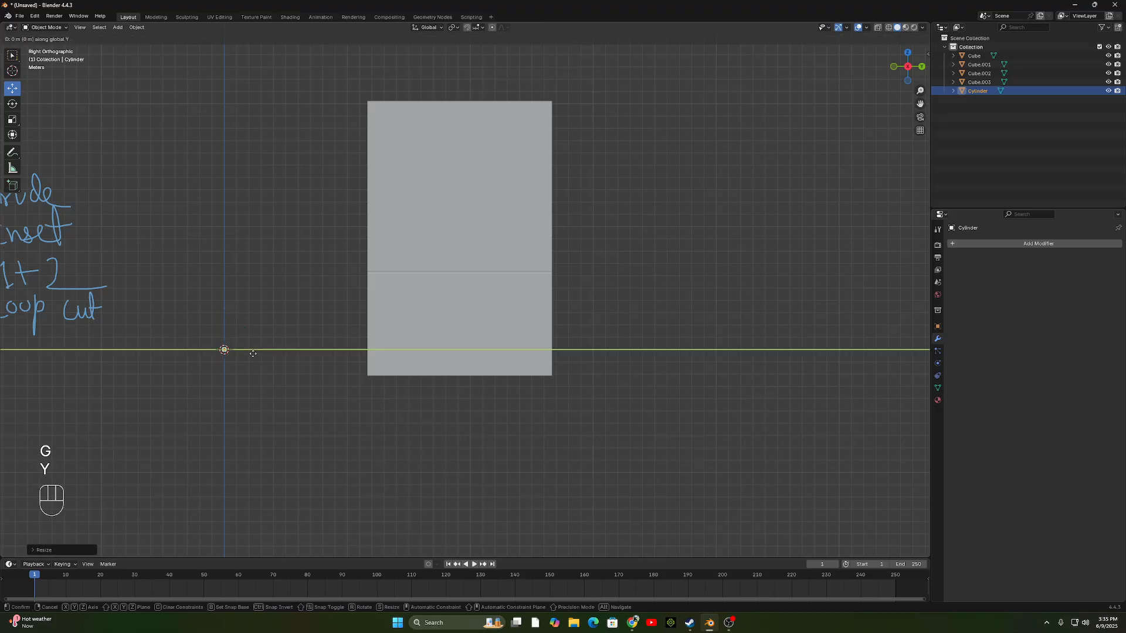
{"action": "key", "text": "x"}
{"action": "key", "text": "y"}
{"action": "left_click", "coordinate": [397, 355]}
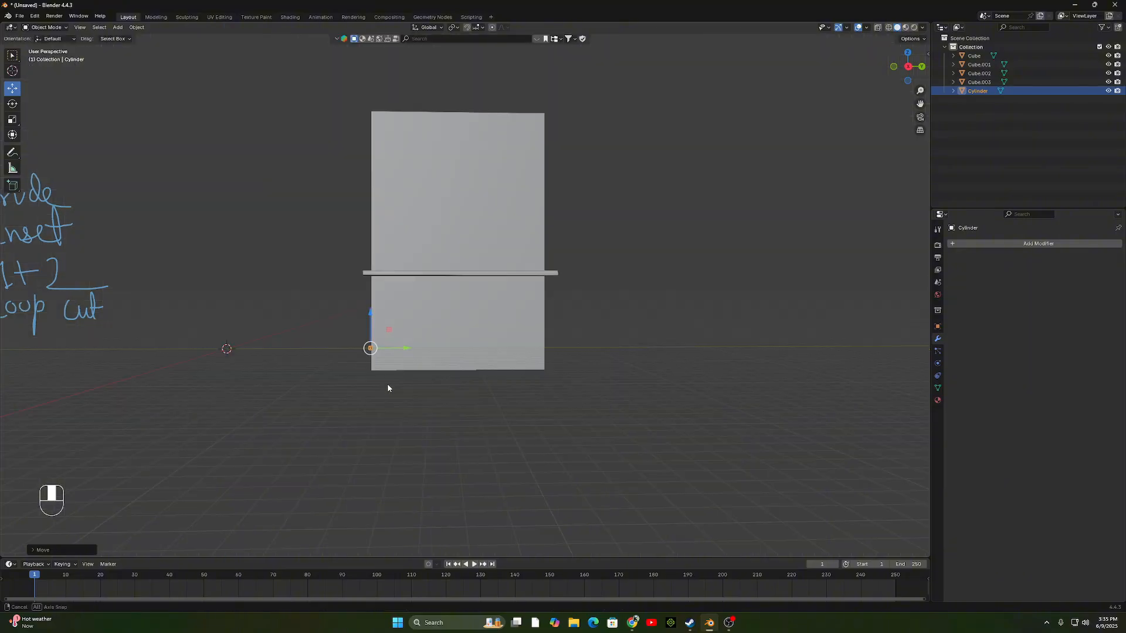
Move the cylinder about 4.1 m along the X axis so it sits under the shelf's front corner.
{"action": "middle_click_drag", "start_coordinate": [387, 383], "coordinate": [504, 380]}
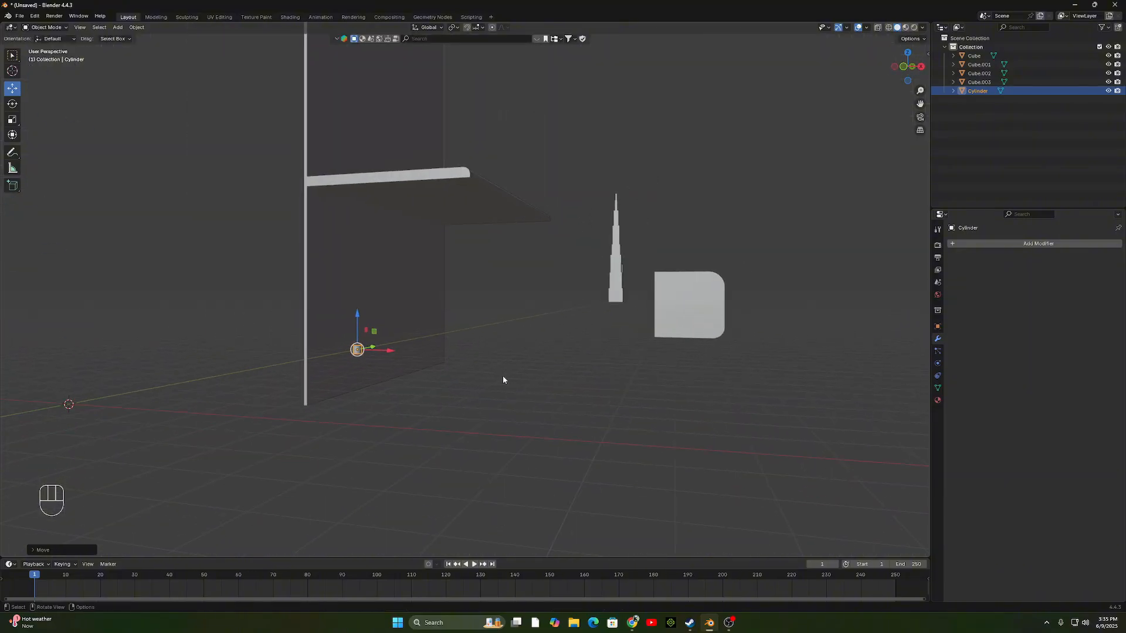
{"action": "key", "text": "g"}
{"action": "key", "text": "y"}
{"action": "key", "text": "x"}
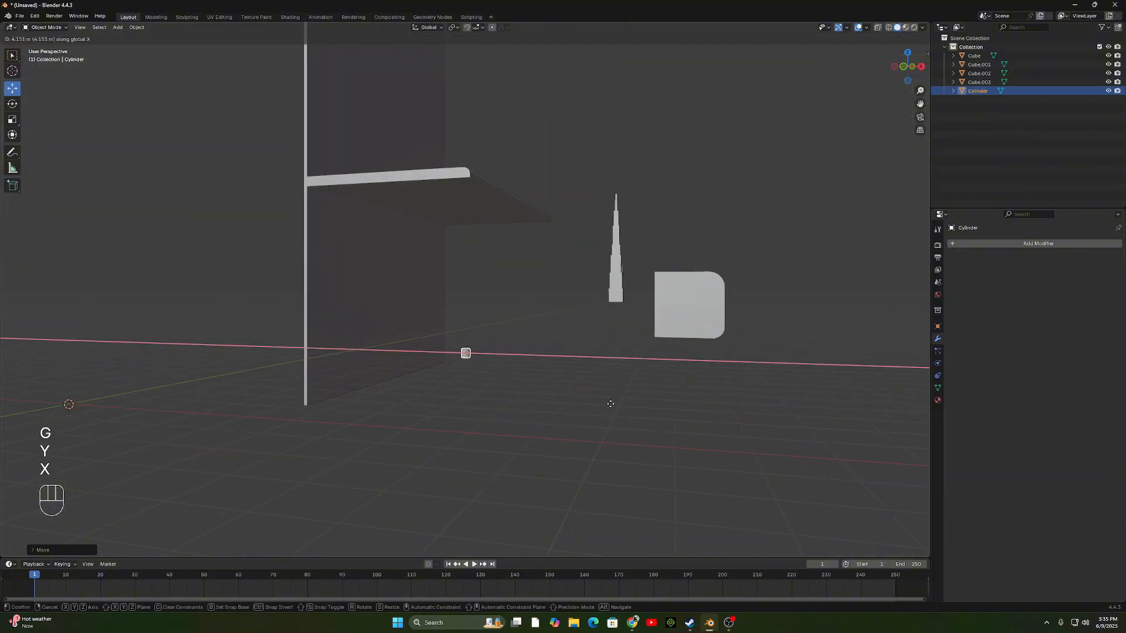
{"action": "left_click", "coordinate": [610, 404]}
Turn on X-ray in the top view and nudge the cylinder slightly along Y so it sits inside the shelf corner's outline.
{"action": "left_click", "coordinate": [907, 52]}
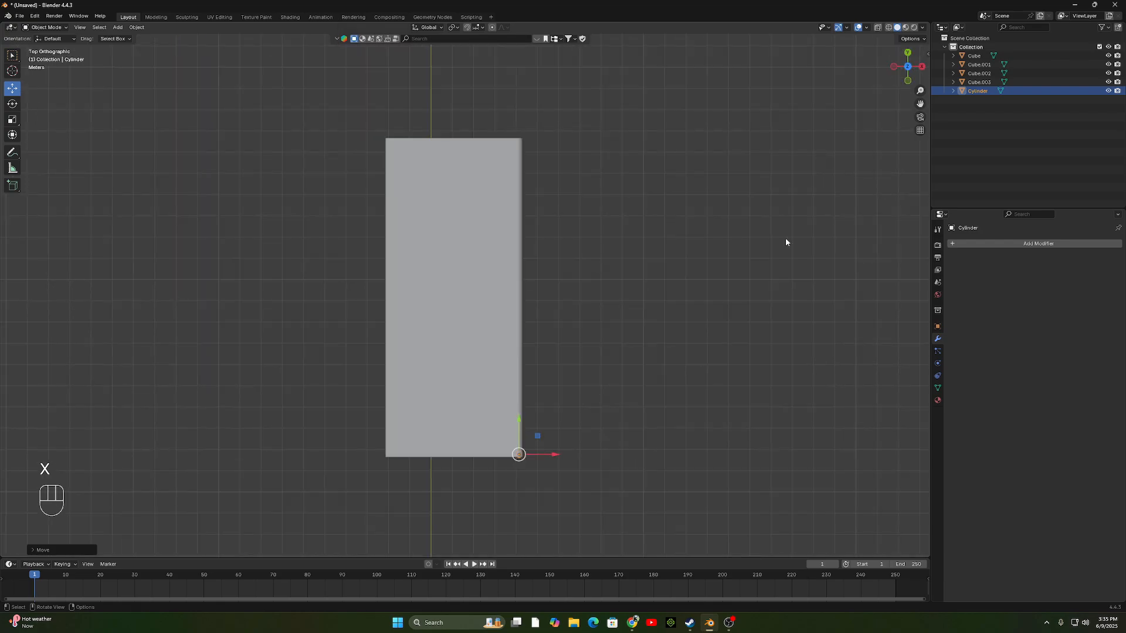
{"action": "left_click", "coordinate": [876, 28]}
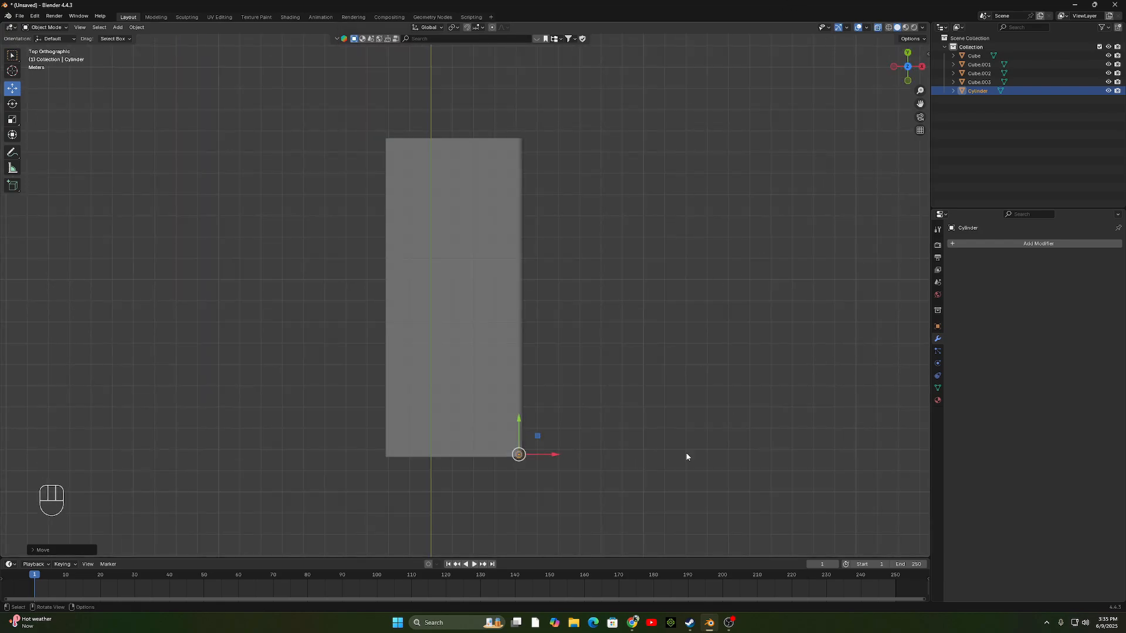
{"action": "middle_click_drag", "start_coordinate": [687, 454], "coordinate": [566, 397], "text": "shift"}
{"action": "scroll", "coordinate": [563, 375], "scroll_direction": "up", "scroll_amount": 6}
{"action": "middle_click_drag", "start_coordinate": [562, 358], "coordinate": [517, 363], "text": "shift"}
{"action": "scroll", "coordinate": [572, 433], "scroll_direction": "up", "scroll_amount": 4}
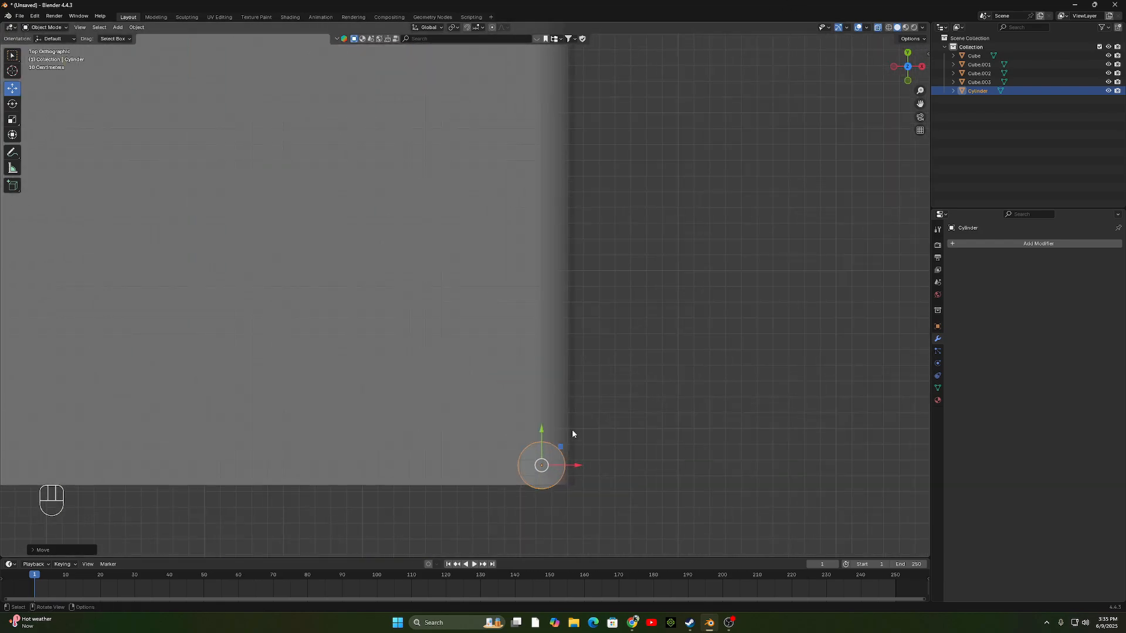
{"action": "left_click_drag", "start_coordinate": [536, 435], "coordinate": [537, 430]}
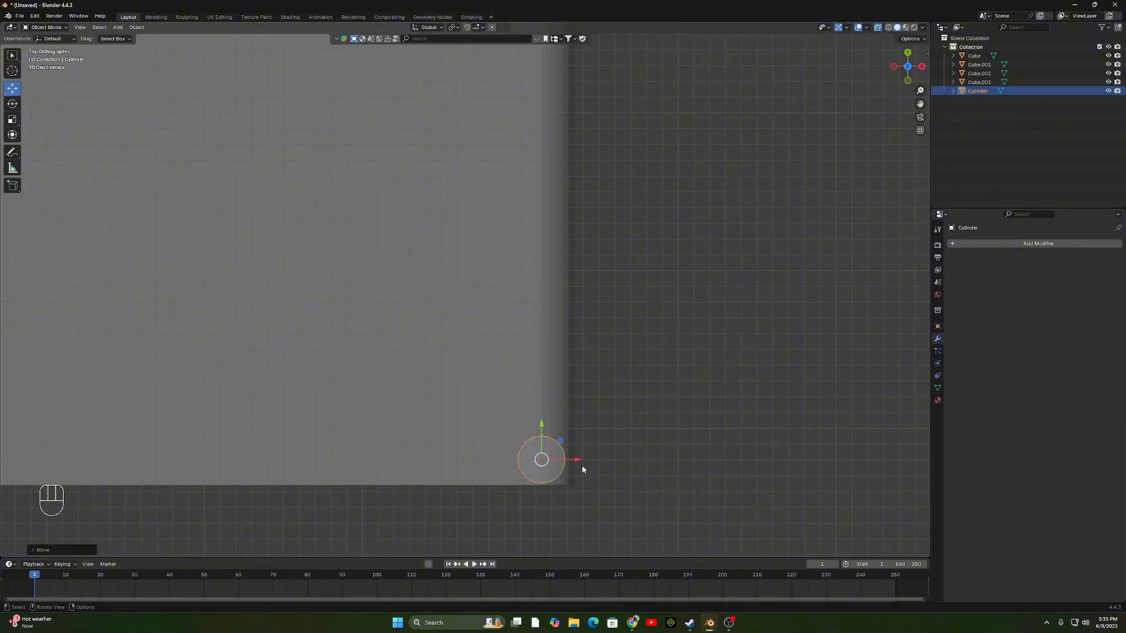
Stretch the cylinder along the Z axis in two scalings to form a long, thin leg.
{"action": "middle_click_drag", "start_coordinate": [565, 460], "coordinate": [508, 321]}
{"action": "key", "text": "KP_Decimal"}
{"action": "scroll", "coordinate": [448, 389], "scroll_direction": "down", "scroll_amount": 10}
{"action": "key", "text": "s"}
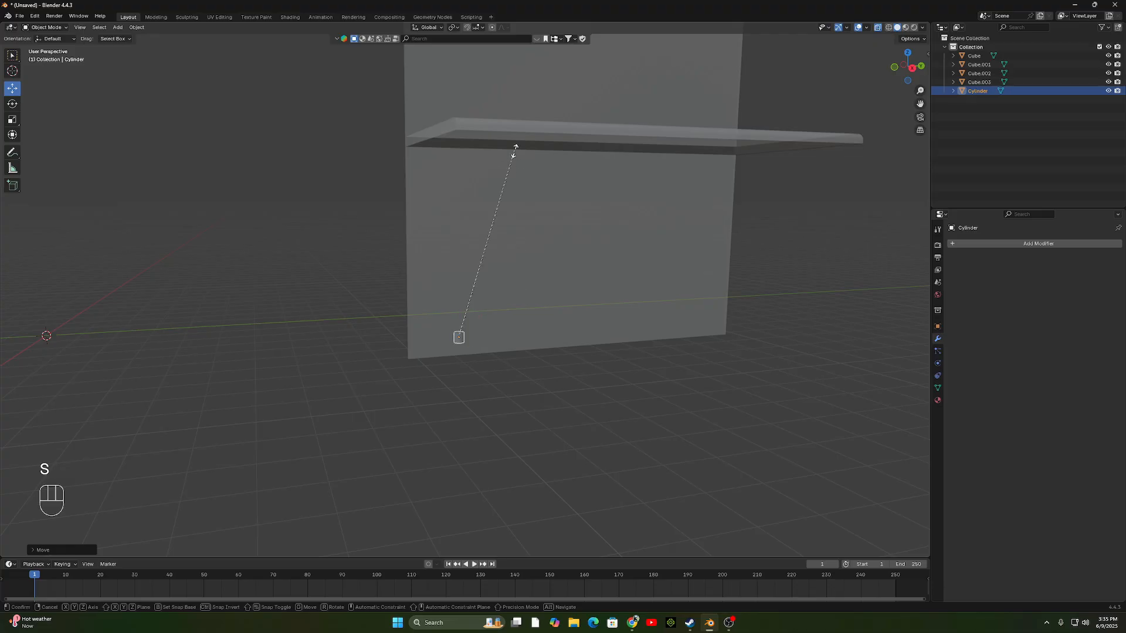
{"action": "key", "text": "z"}
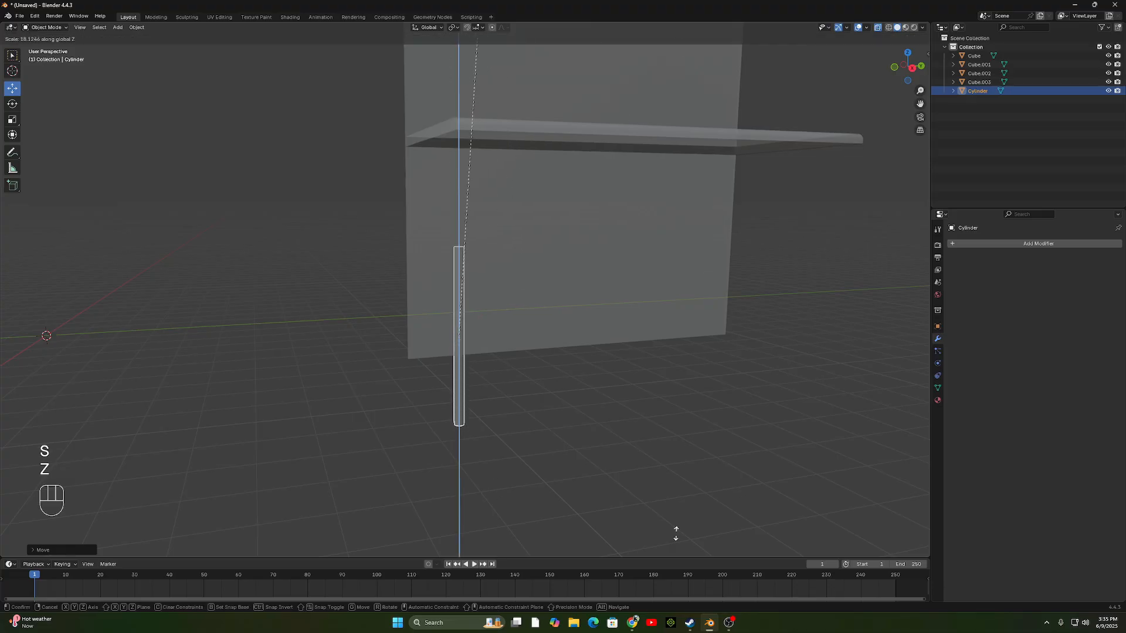
{"action": "left_click", "coordinate": [674, 532]}
{"action": "key", "text": "s"}
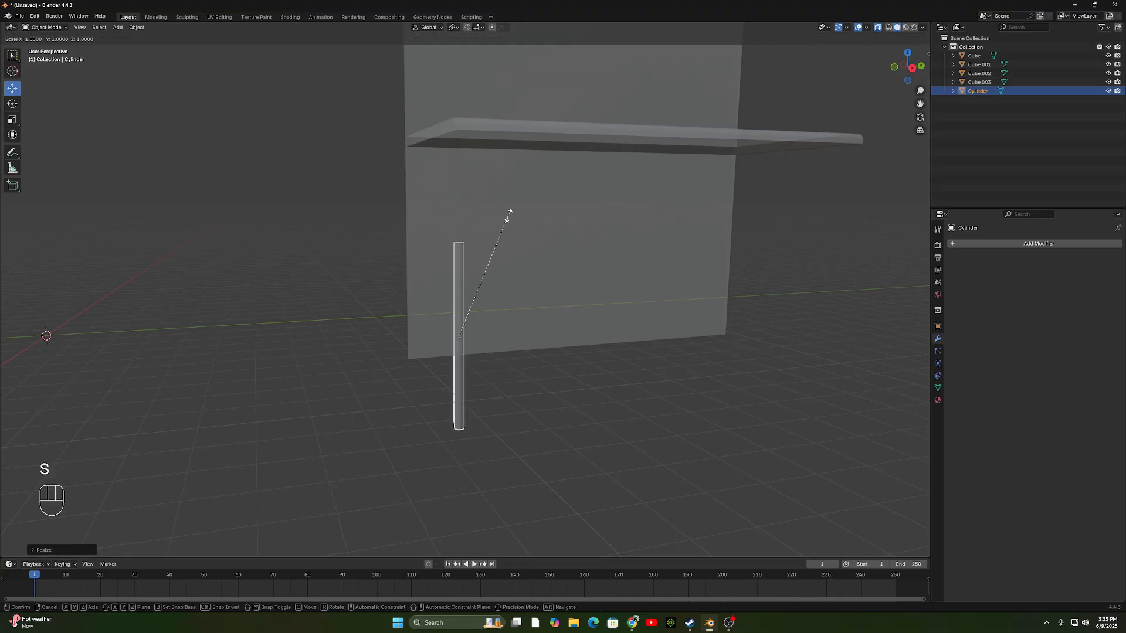
{"action": "key", "text": "z"}
{"action": "left_click", "coordinate": [509, 98]}
Raise the leg along Z until its top meets the shelf, shortening it along Z so it ends a little below the back panel.
{"action": "key", "text": "g"}
{"action": "key", "text": "z"}
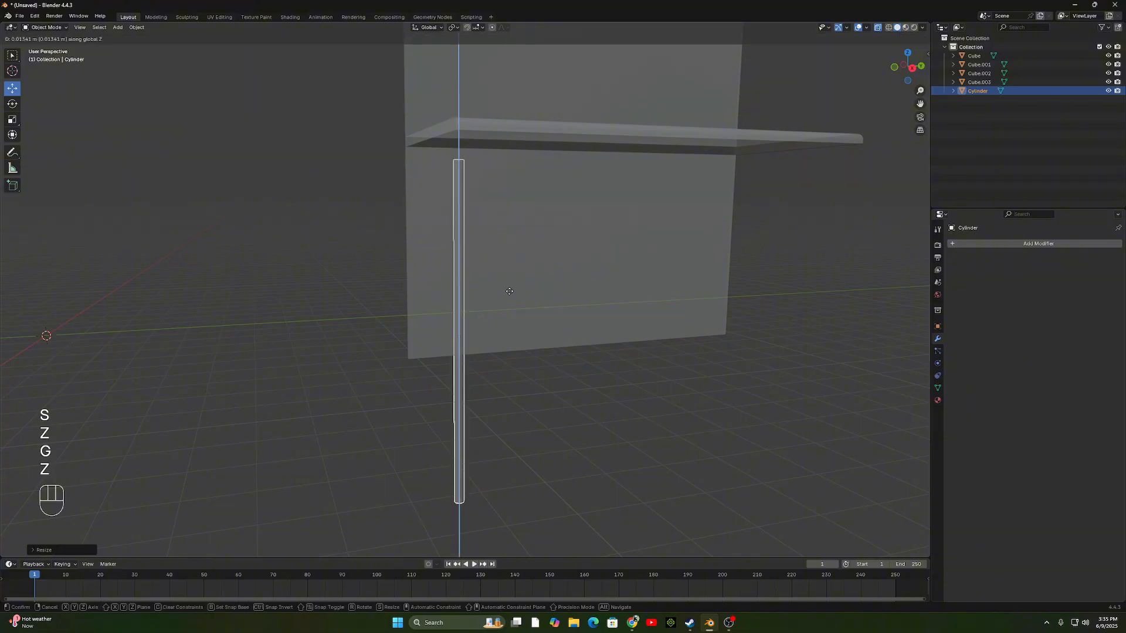
{"action": "left_click", "coordinate": [510, 259]}
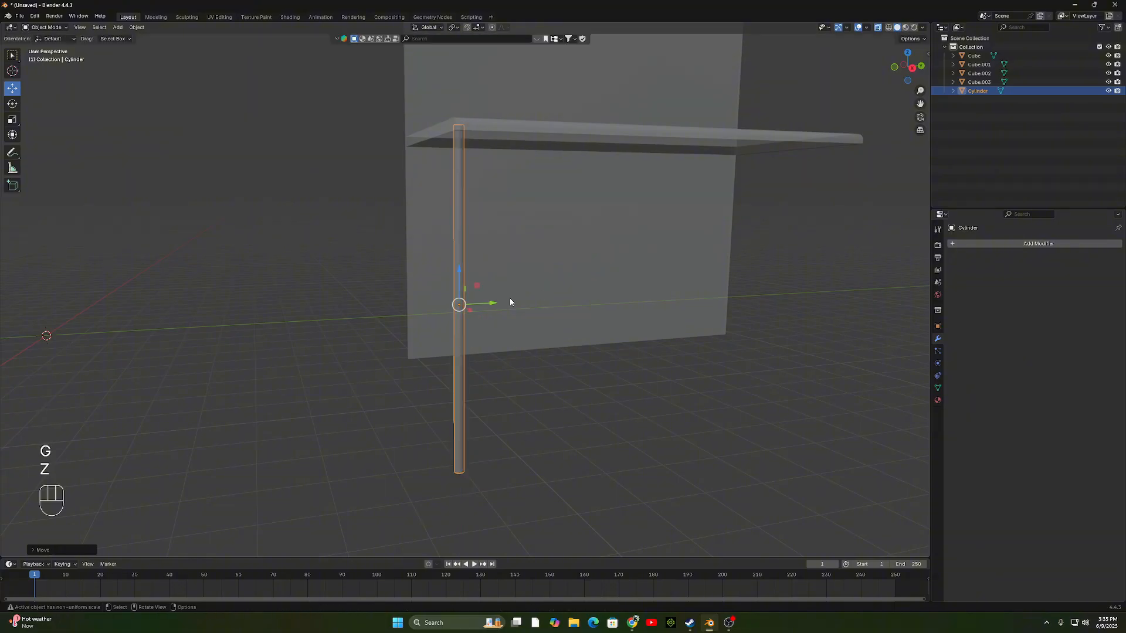
{"action": "key", "text": "s"}
{"action": "key", "text": "z"}
{"action": "left_click", "coordinate": [505, 226]}
{"action": "key", "text": "g"}
{"action": "key", "text": "z"}
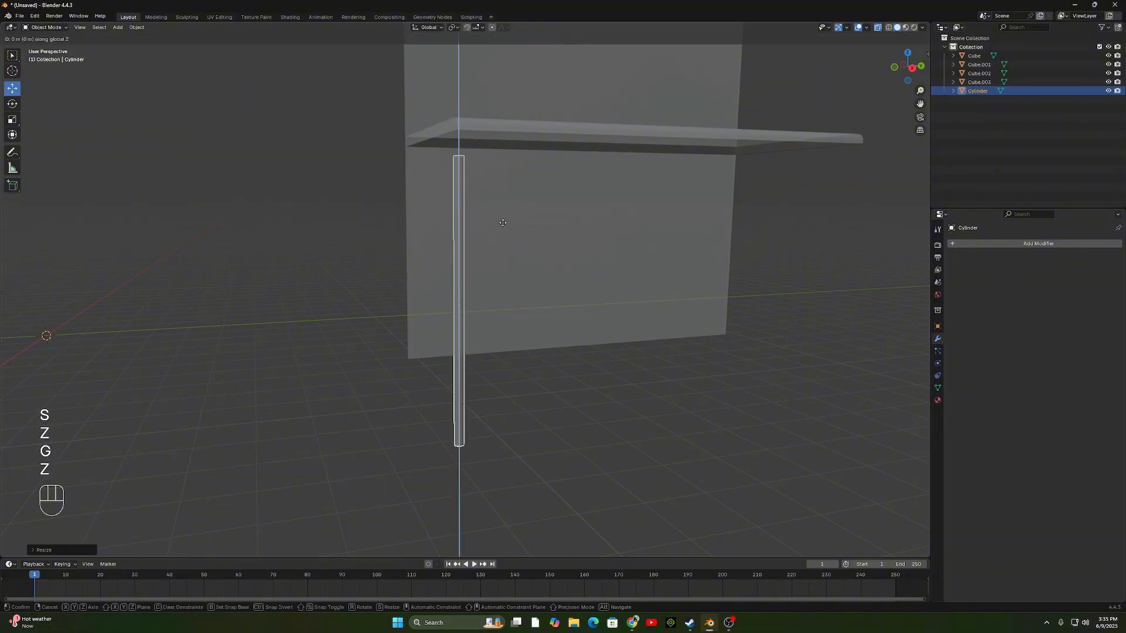
{"action": "left_click", "coordinate": [502, 197]}
{"action": "left_click", "coordinate": [713, 384]}
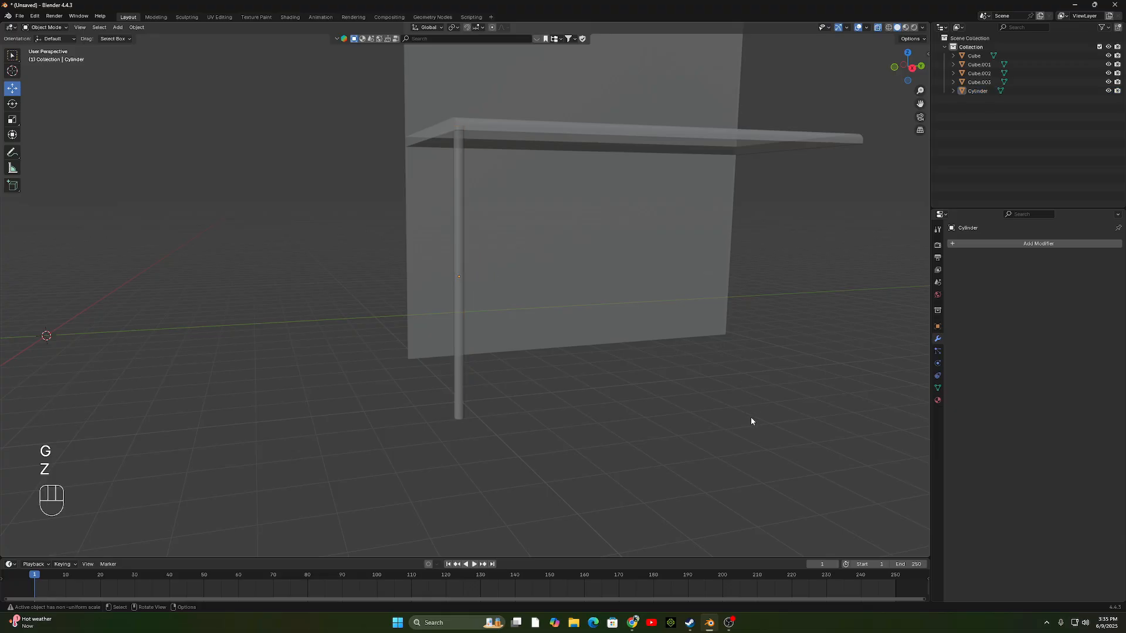
Select the leg's whole mesh in Edit Mode and add a Mirror modifier to it.
{"action": "mouse_move", "coordinate": [754, 417]}
{"action": "middle_mouse_down"}
{"action": "mouse_move", "coordinate": [696, 424]}
{"action": "mouse_move", "coordinate": [533, 404]}
{"action": "mouse_move", "coordinate": [583, 414]}
{"action": "mouse_move", "coordinate": [592, 394]}
{"action": "mouse_move", "coordinate": [574, 377]}
{"action": "mouse_move", "coordinate": [505, 389]}
{"action": "mouse_move", "coordinate": [541, 385]}
{"action": "mouse_move", "coordinate": [289, 274]}
{"action": "mouse_move", "coordinate": [467, 345]}
{"action": "mouse_move", "coordinate": [537, 279]}
{"action": "middle_mouse_up"}
{"action": "left_click", "coordinate": [268, 280]}
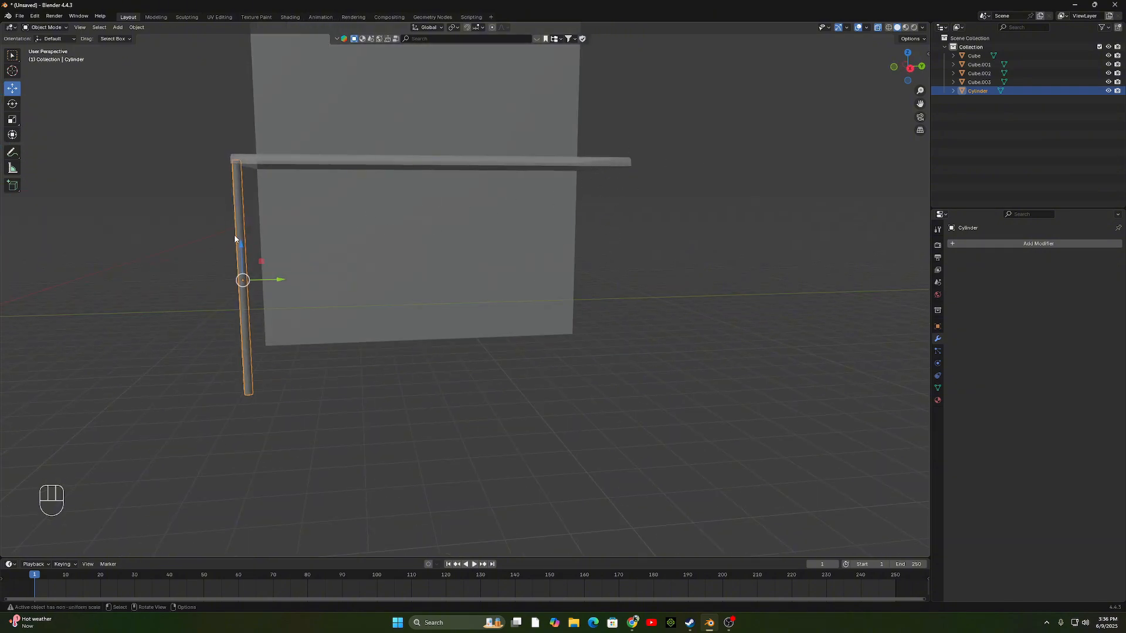
{"action": "left_click", "coordinate": [584, 164]}
{"action": "middle_click_drag", "start_coordinate": [620, 169], "coordinate": [672, 237]}
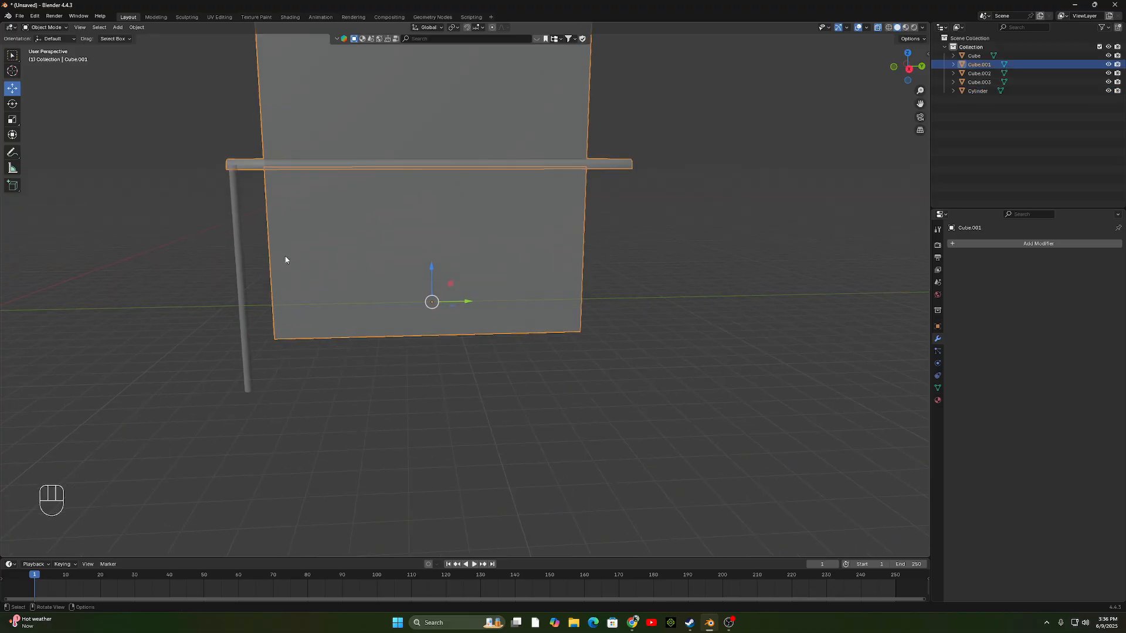
{"action": "left_click", "coordinate": [236, 278]}
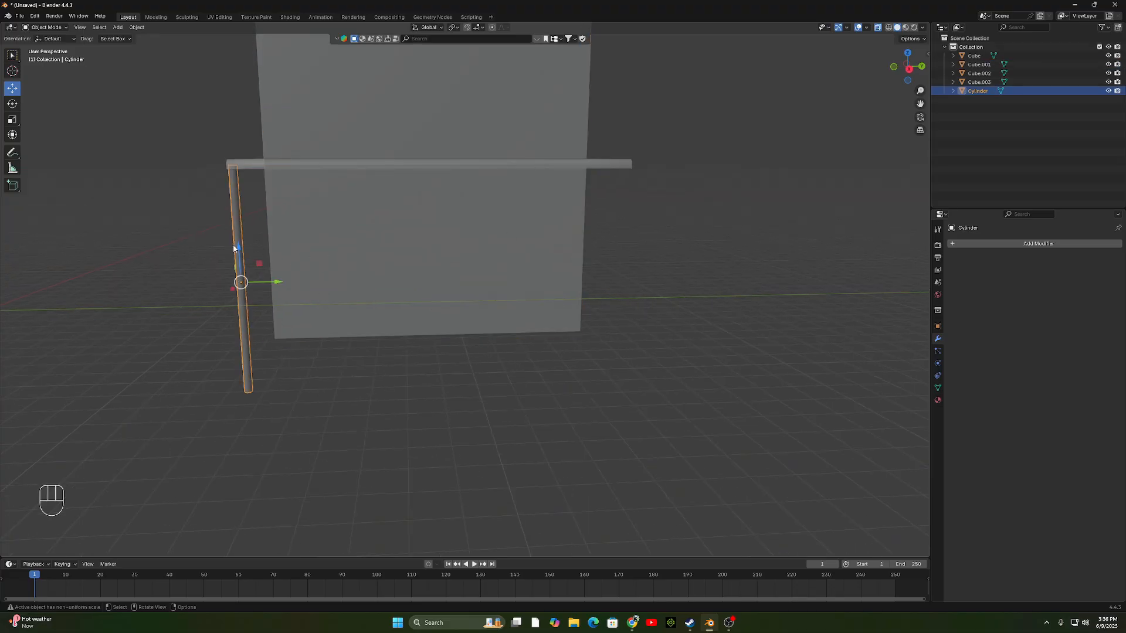
{"action": "key", "text": "Tab"}
{"action": "key", "text": "a"}
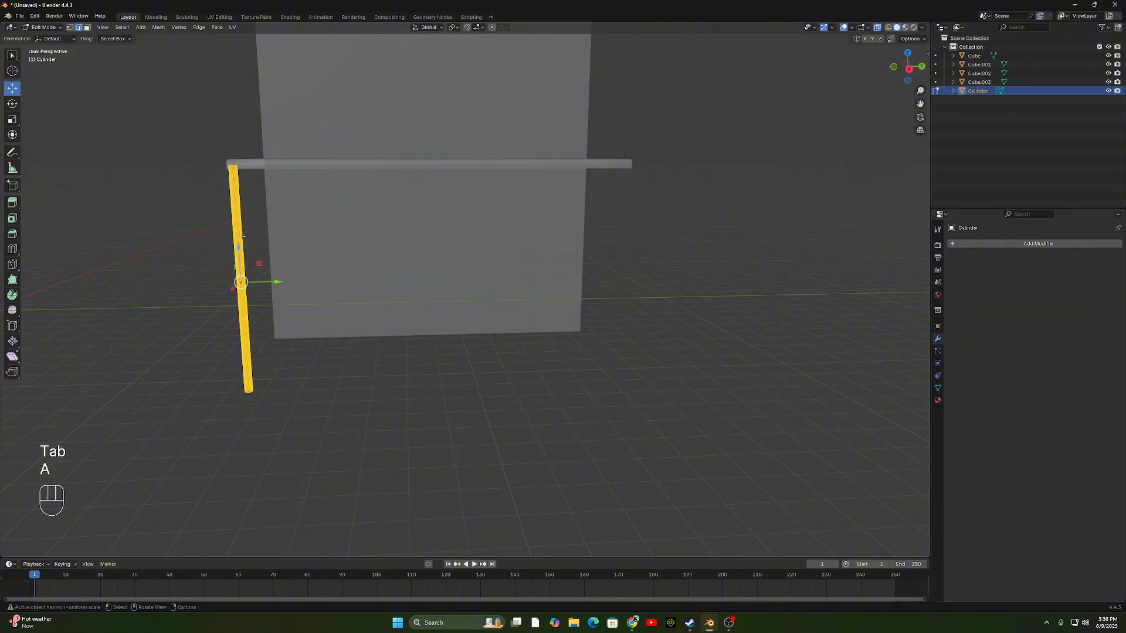
{"action": "left_click", "coordinate": [1019, 243]}
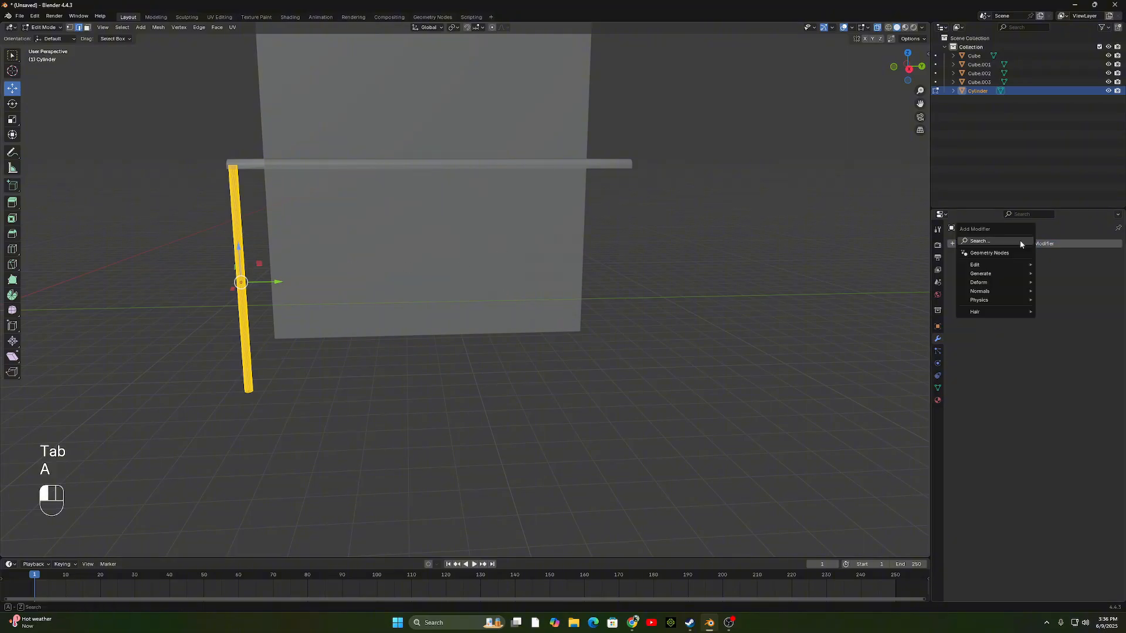
{"action": "left_click", "coordinate": [1020, 242]}
{"action": "type", "text": "MIRRO"}
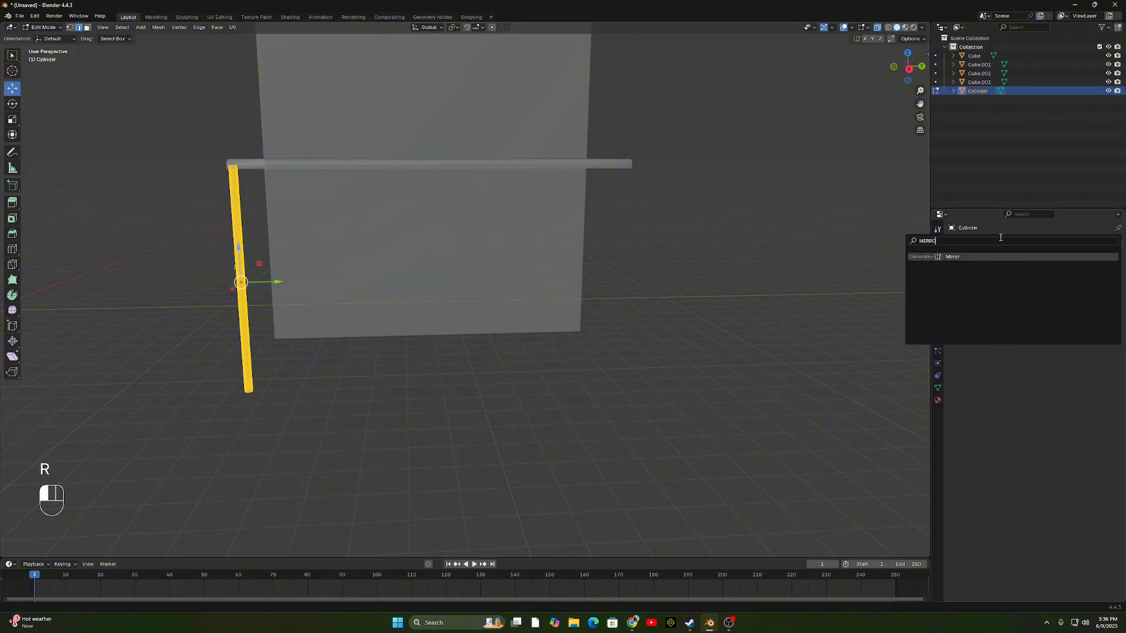
{"action": "key", "text": "Return"}
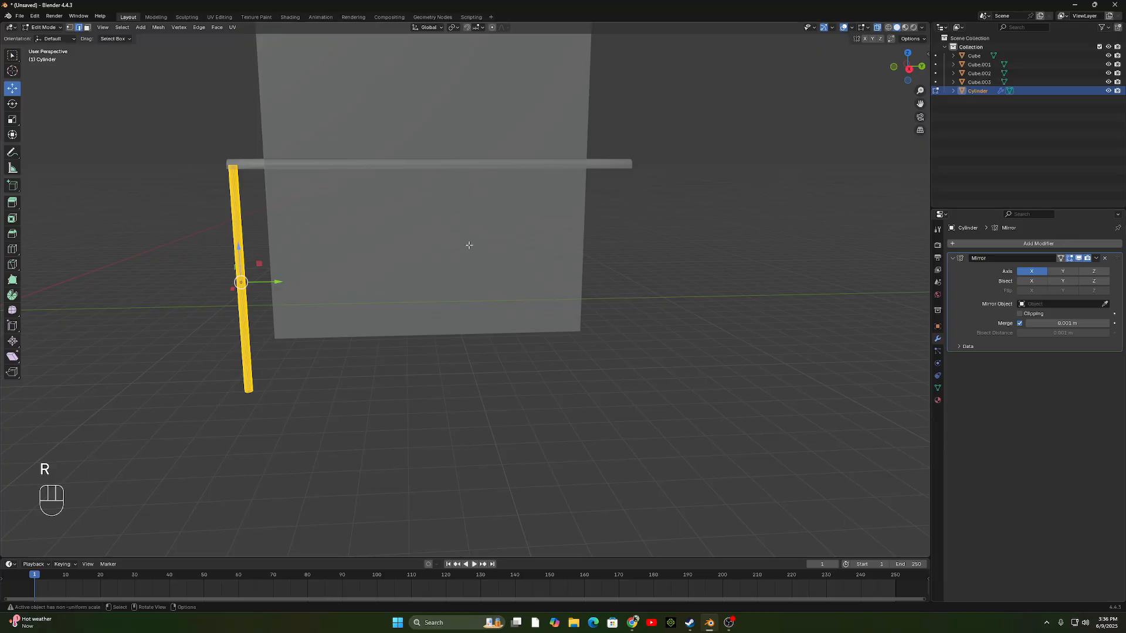
Set the modifier's mirror object to the shelf, Cube.001, mirror only on the Y axis, and return to Object Mode.
{"action": "middle_click_drag", "start_coordinate": [694, 299], "coordinate": [791, 325]}
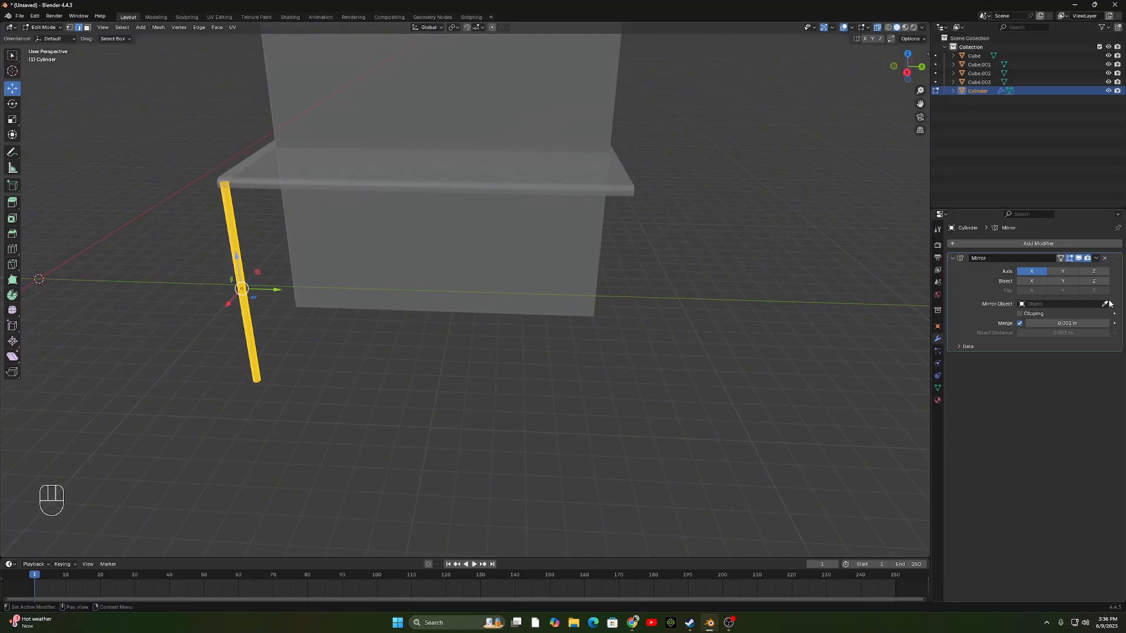
{"action": "left_click", "coordinate": [614, 171]}
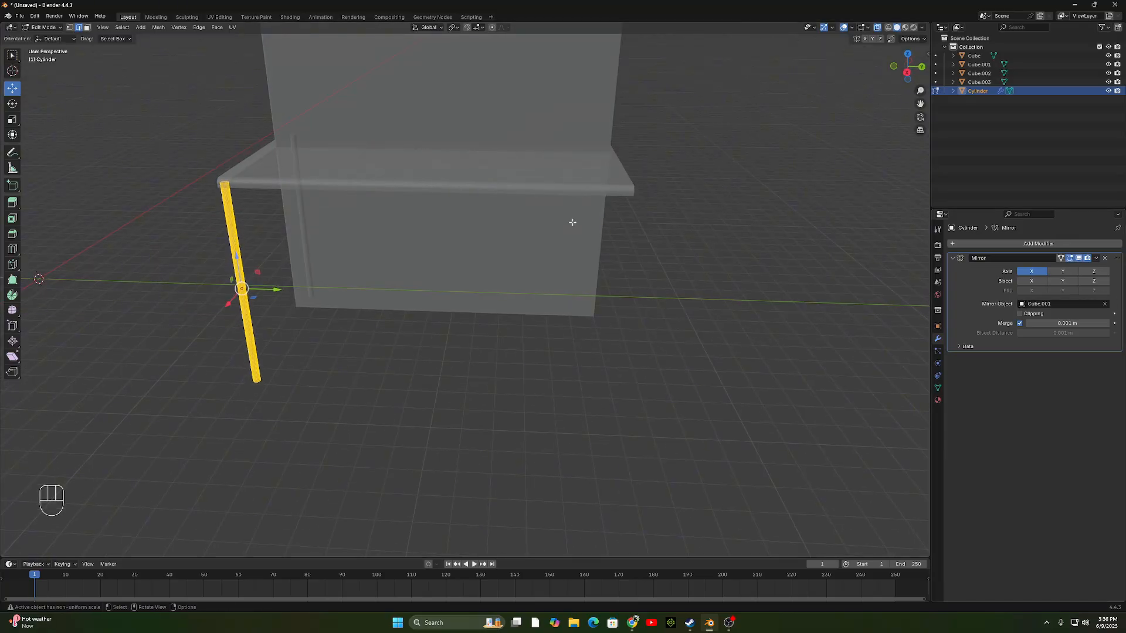
{"action": "mouse_move", "coordinate": [573, 222]}
{"action": "middle_mouse_down"}
{"action": "mouse_move", "coordinate": [438, 231]}
{"action": "mouse_move", "coordinate": [417, 196]}
{"action": "mouse_move", "coordinate": [514, 302]}
{"action": "mouse_move", "coordinate": [519, 283]}
{"action": "middle_mouse_up"}
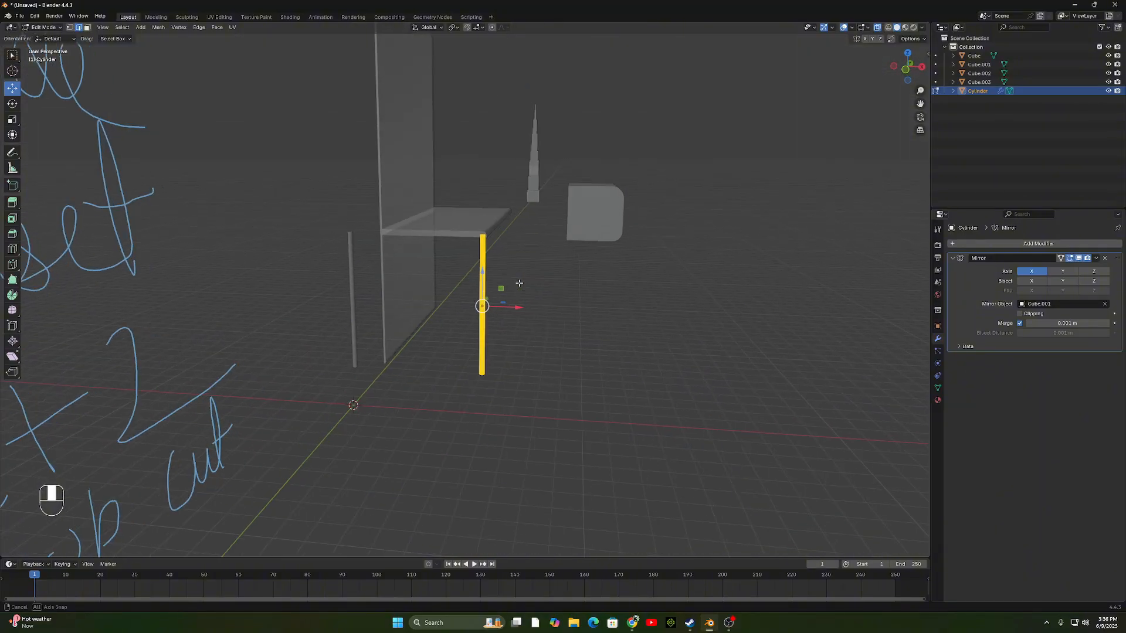
{"action": "scroll", "coordinate": [519, 283], "scroll_direction": "up", "scroll_amount": 3}
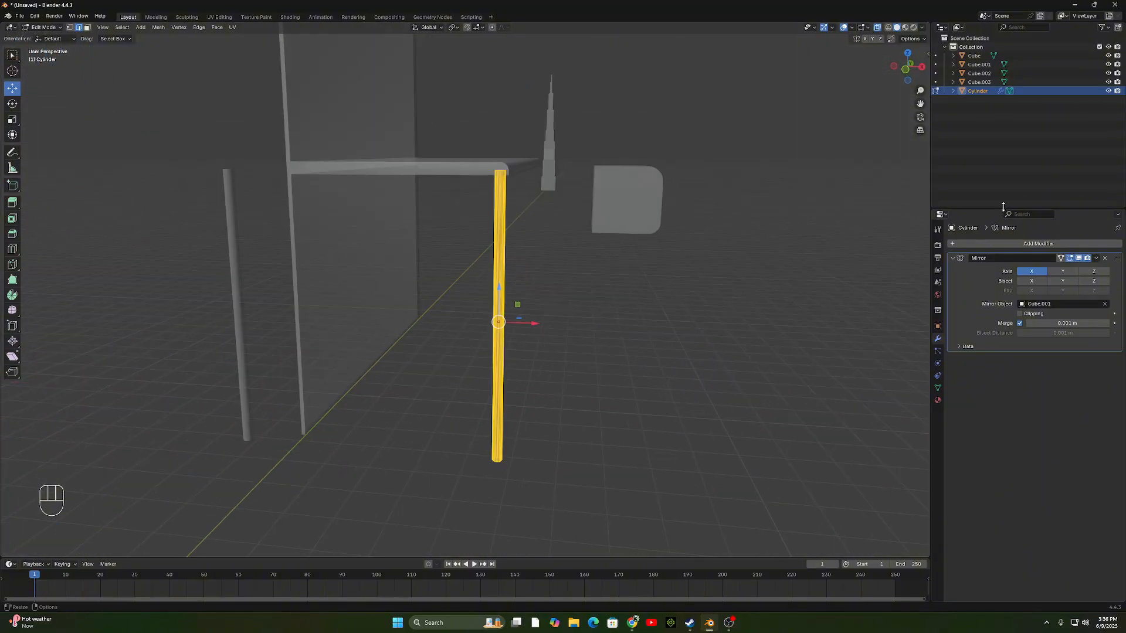
{"action": "left_click", "coordinate": [1032, 271]}
{"action": "left_click", "coordinate": [1057, 274]}
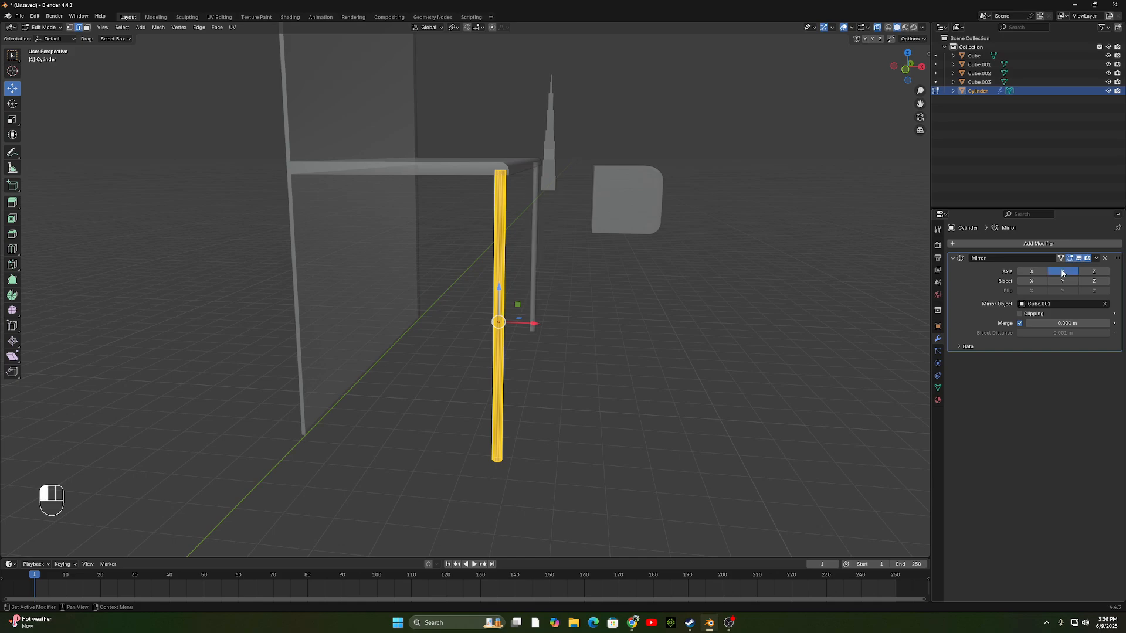
{"action": "middle_click_drag", "start_coordinate": [733, 258], "coordinate": [641, 256]}
{"action": "key", "text": "Tab"}
{"action": "scroll", "coordinate": [621, 237], "scroll_direction": "down", "scroll_amount": 3}
{"action": "left_click", "coordinate": [642, 257]}
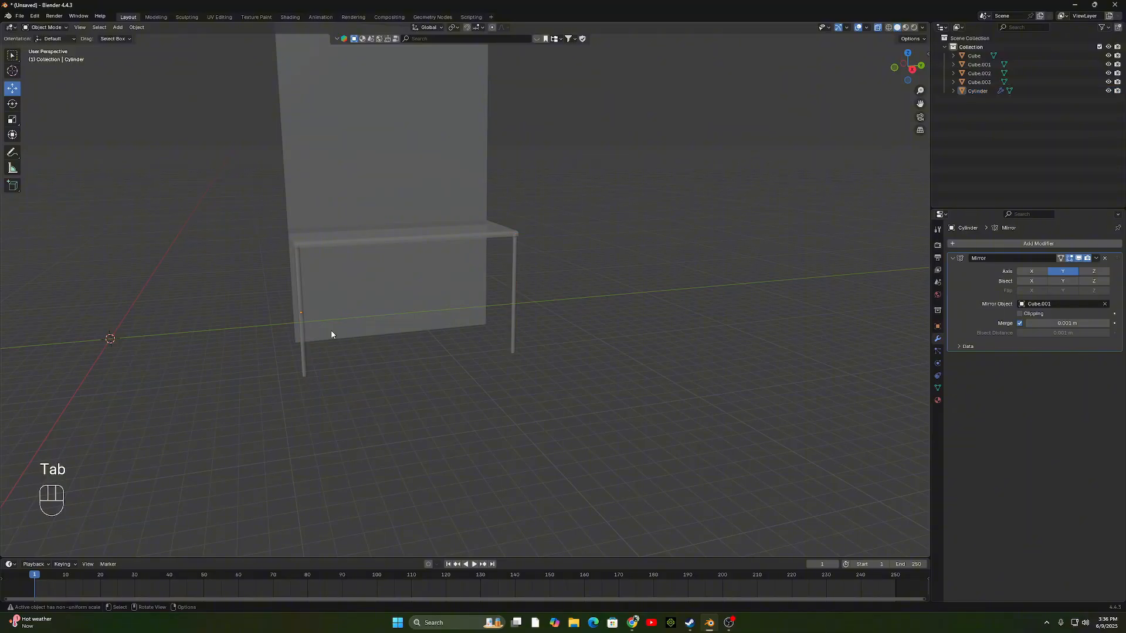
Slide the mirrored leg a short way inward along the Y axis, relative to the shelf it mirrors about.
{"action": "left_click", "coordinate": [300, 318]}
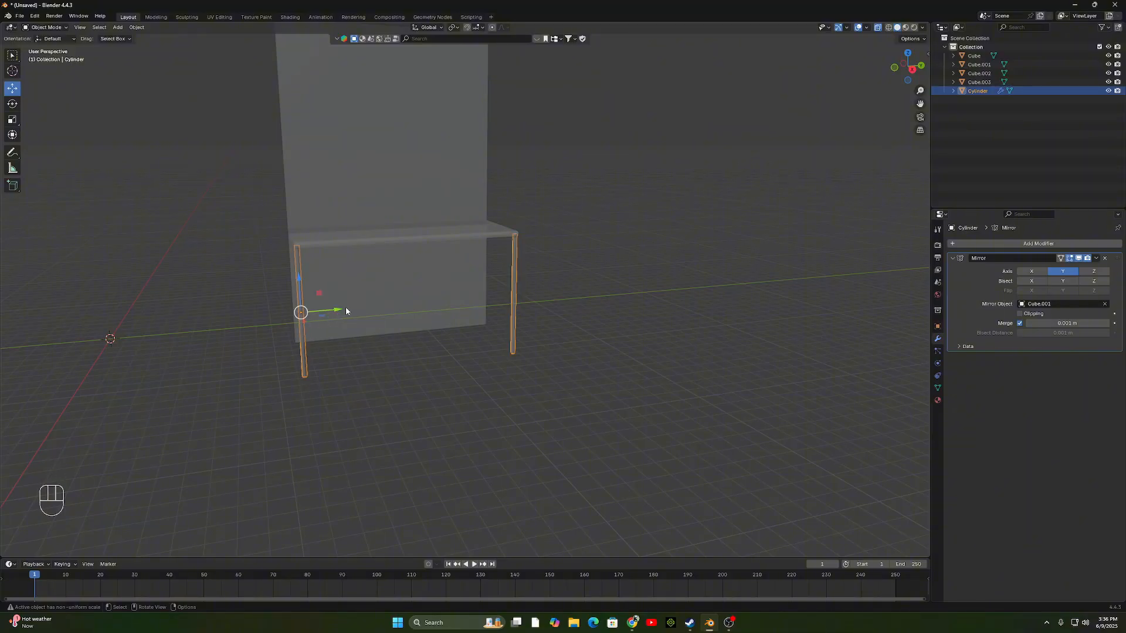
{"action": "left_click", "coordinate": [366, 211]}
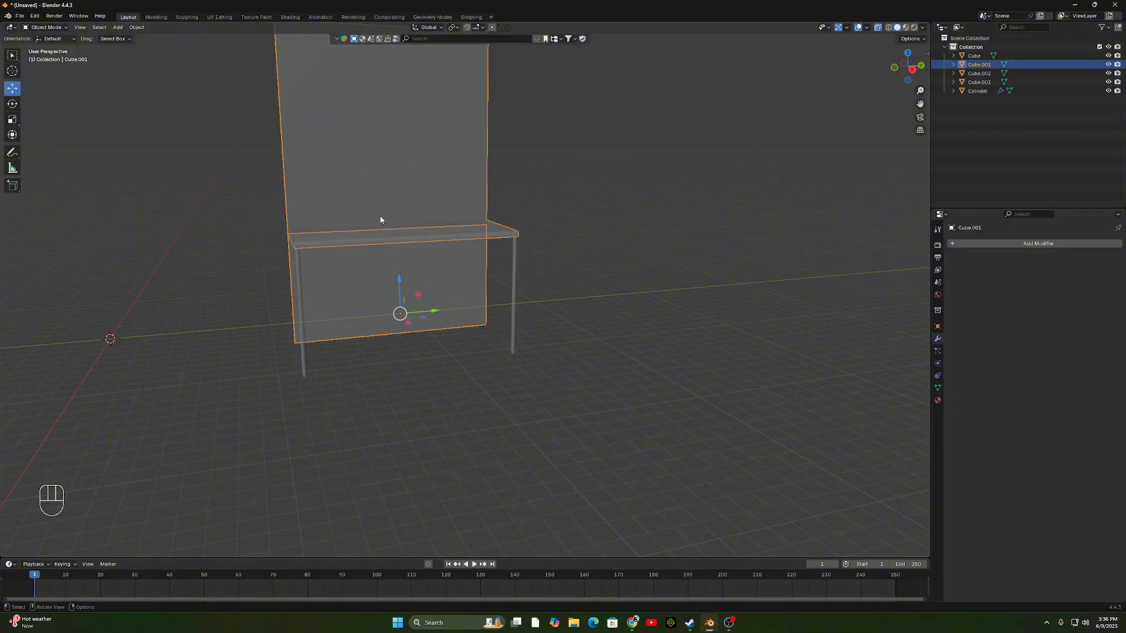
{"action": "middle_click_drag", "start_coordinate": [380, 220], "coordinate": [439, 221]}
{"action": "middle_click_drag", "start_coordinate": [539, 258], "coordinate": [484, 276]}
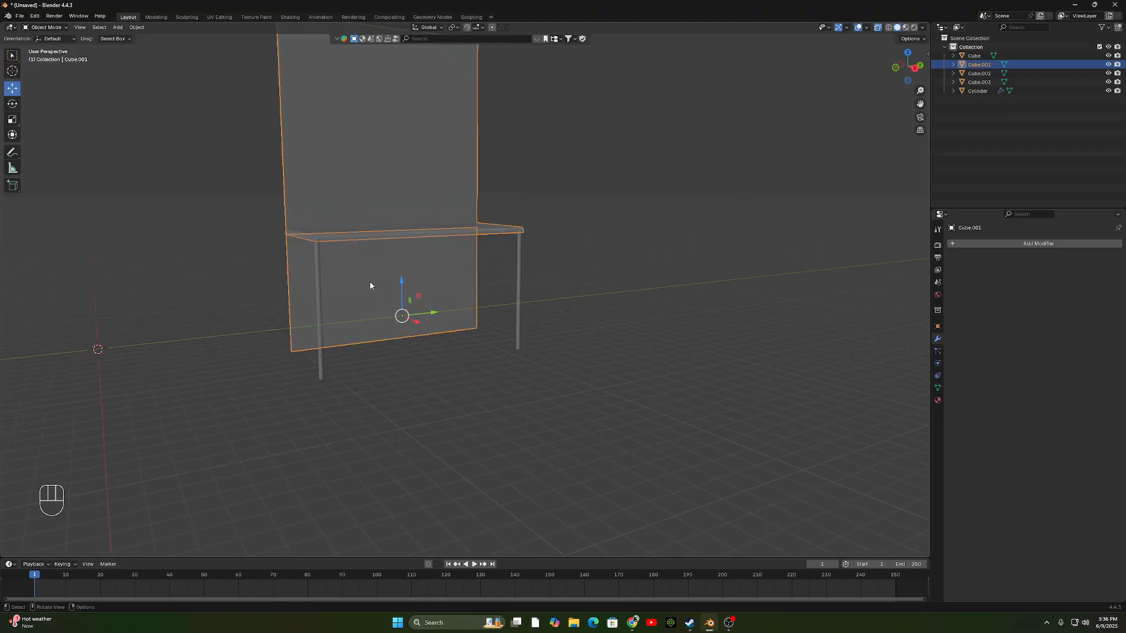
{"action": "left_click", "coordinate": [317, 283]}
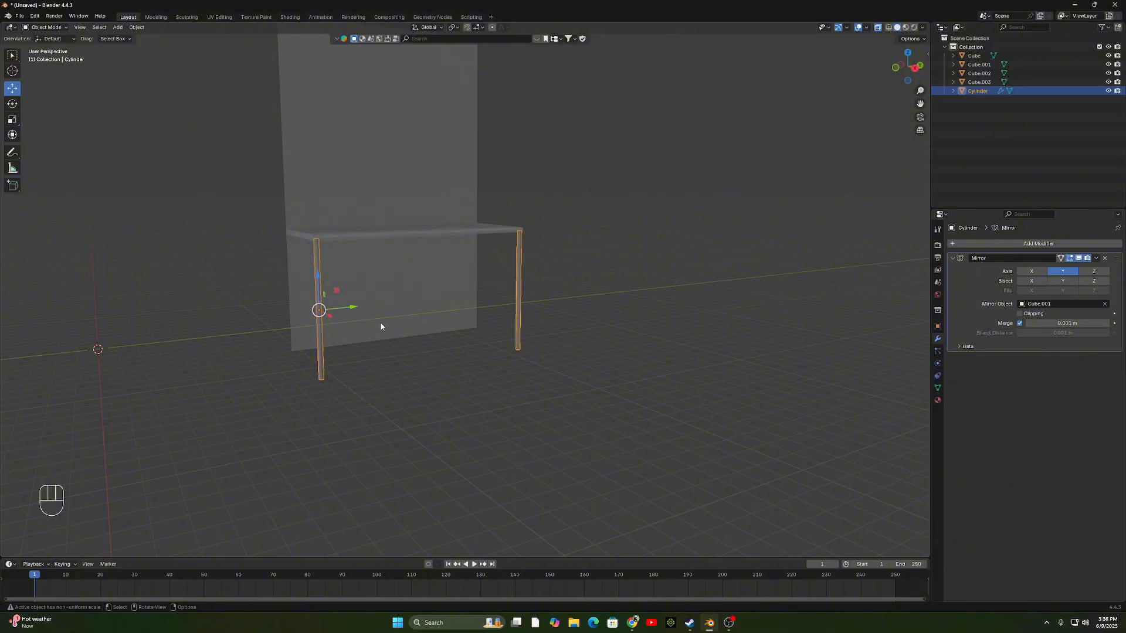
{"action": "left_click_drag", "start_coordinate": [343, 307], "coordinate": [365, 303]}
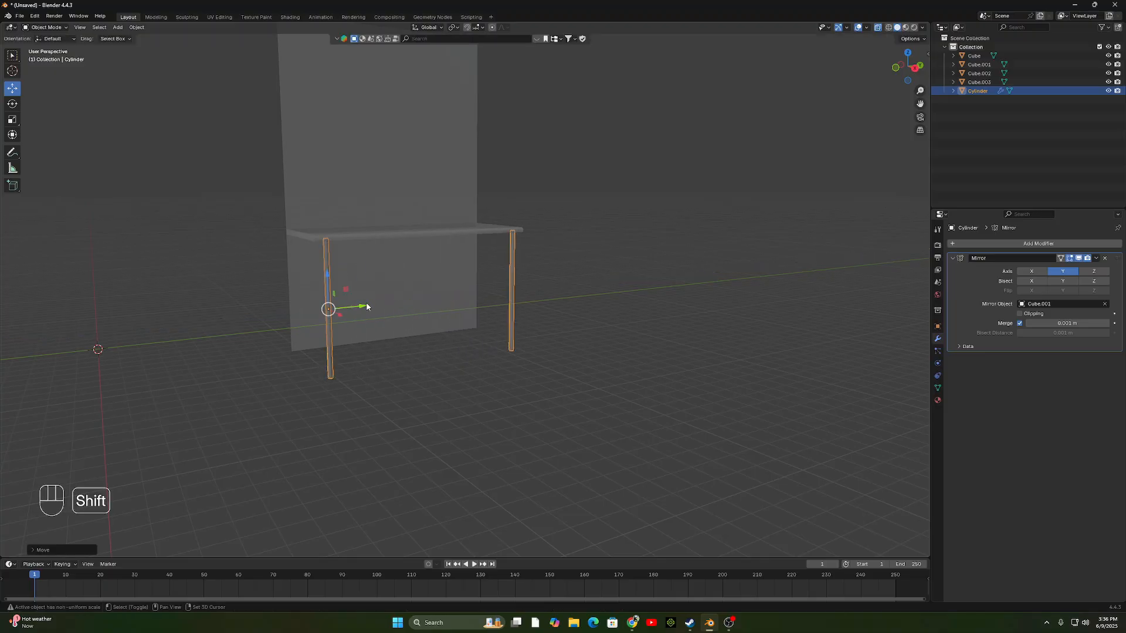
Duplicate the mirrored leg twice, moving each copy further inward along the Y axis.
{"action": "key", "text": "shift+d"}
{"action": "key", "text": "g"}
{"action": "key", "text": "y"}
{"action": "key", "text": "x"}
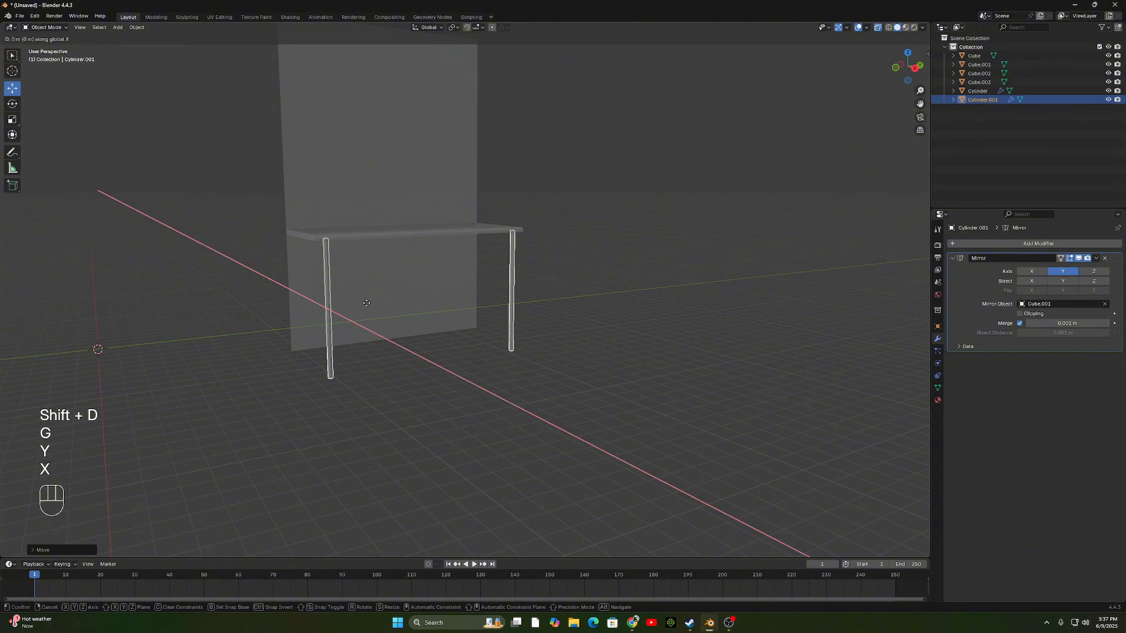
{"action": "key", "text": "y"}
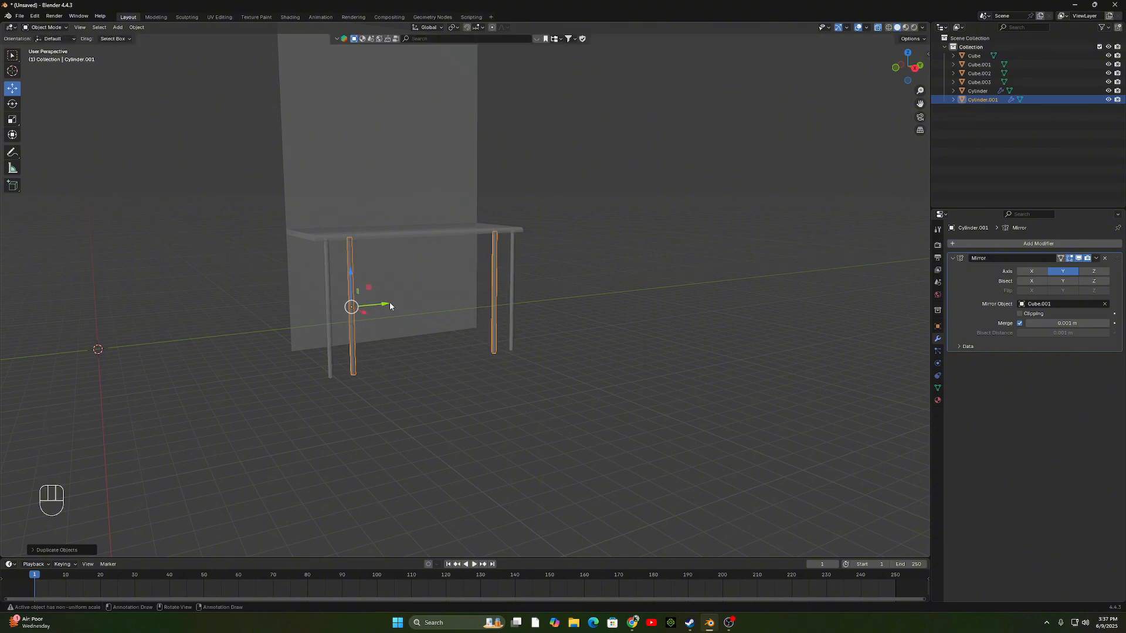
{"action": "left_click", "coordinate": [402, 302]}
{"action": "key", "text": "shift+d"}
{"action": "key", "text": "g"}
{"action": "key", "text": "y"}
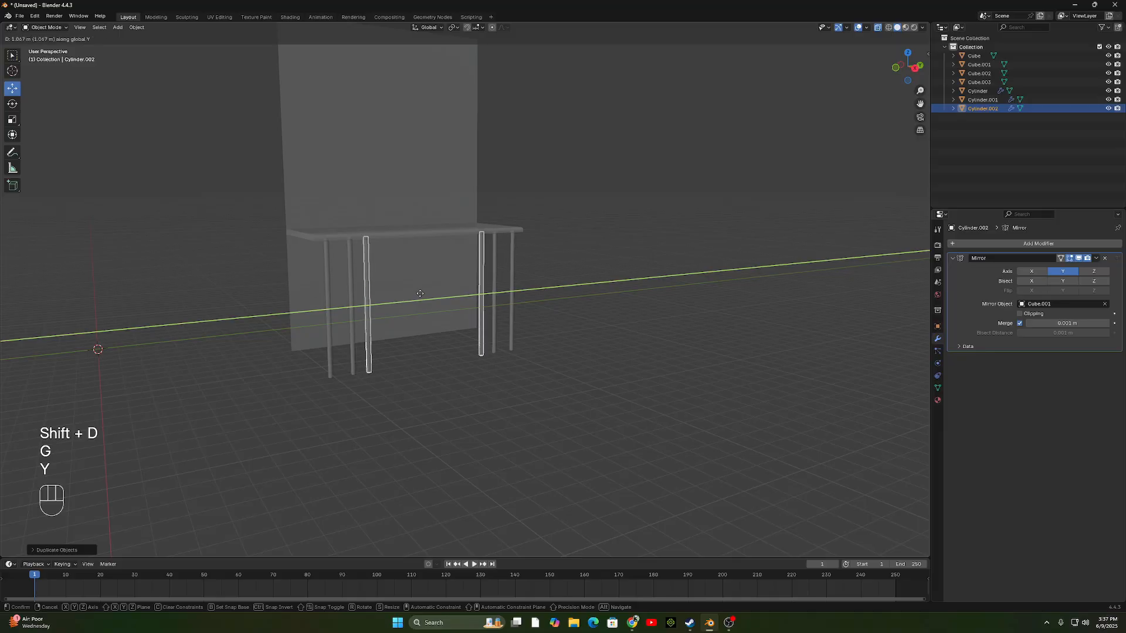
{"action": "left_click", "coordinate": [444, 288]}
Move the top end of the innermost leg copy along the Z axis in Edit Mode.
{"action": "middle_click_drag", "start_coordinate": [440, 292], "coordinate": [508, 298]}
{"action": "scroll", "coordinate": [376, 279], "scroll_direction": "up", "scroll_amount": 3}
{"action": "key", "text": "Tab"}
{"action": "left_click_drag", "start_coordinate": [325, 144], "coordinate": [441, 220]}
{"action": "key", "text": "g"}
{"action": "key", "text": "z"}
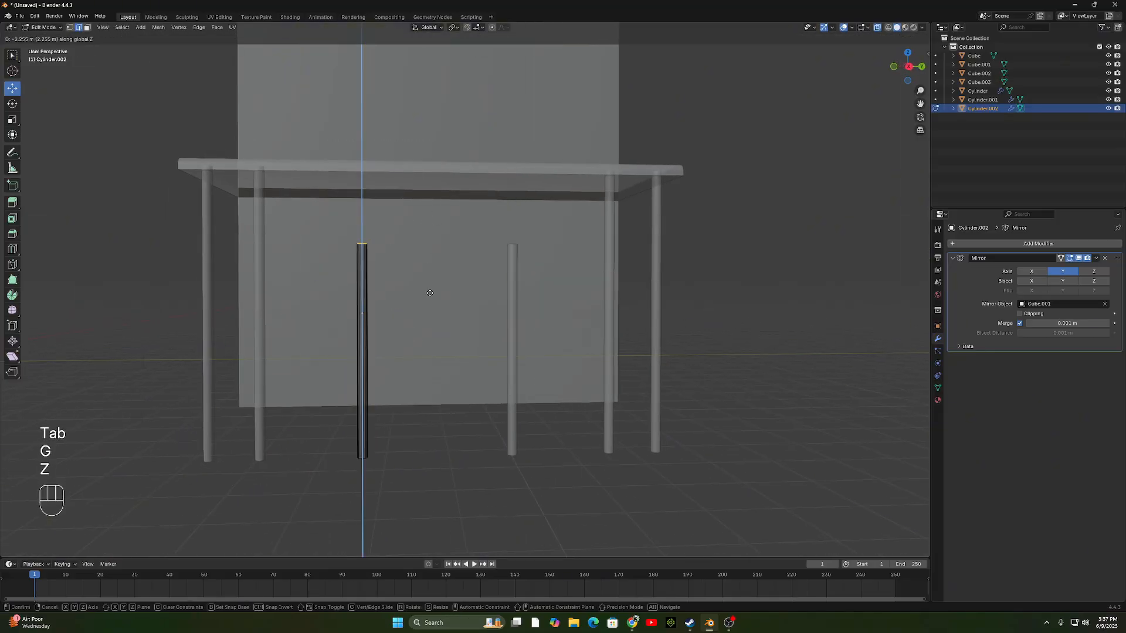
{"action": "left_click", "coordinate": [441, 216]}
Undo the top-end edit, both leg duplicates and the inward move of the original leg.
{"action": "key", "text": "ctrl+z"}
{"action": "key", "text": "ctrl+z"}
{"action": "key", "text": "ctrl+z"}
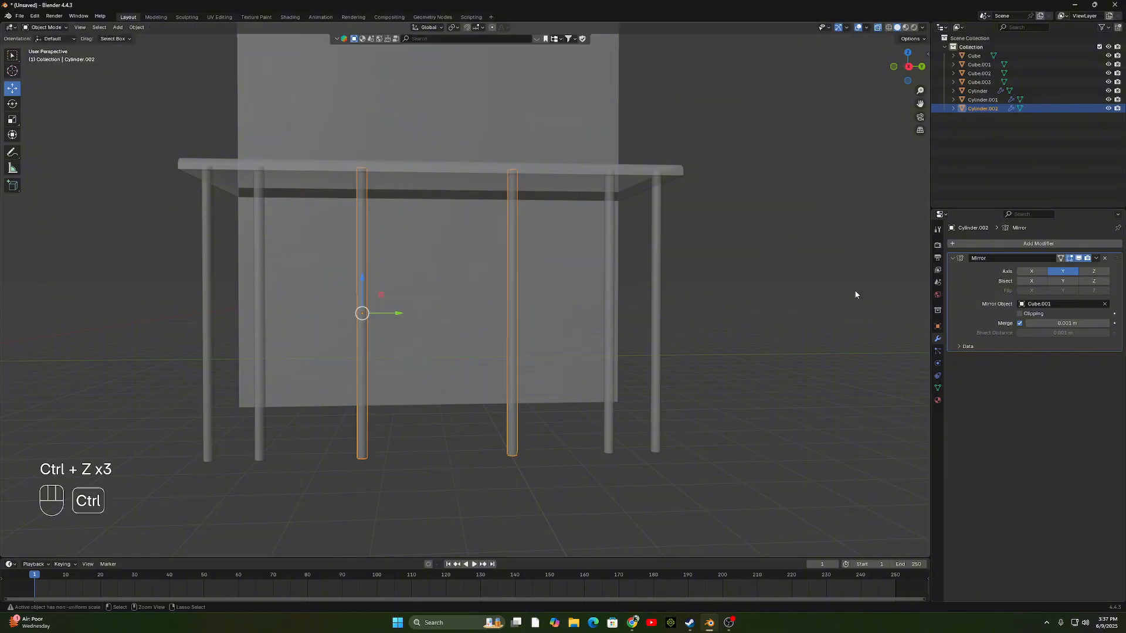
{"action": "key", "text": "ctrl+z"}
{"action": "key", "text": "ctrl+z"}
{"action": "key", "text": "ctrl+z"}
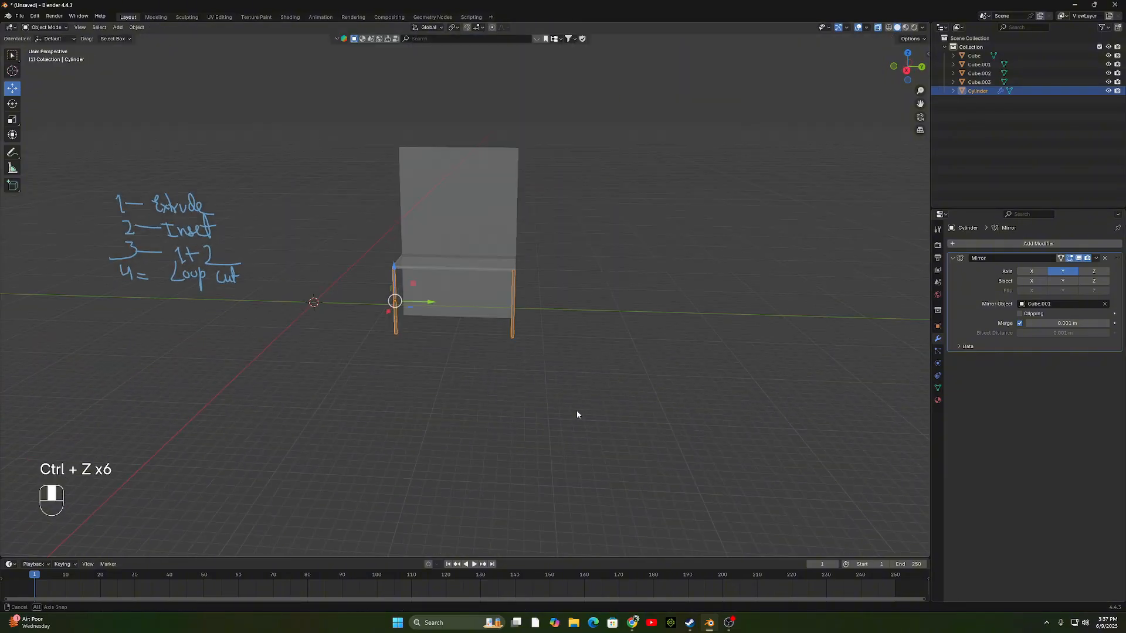
Add a new mesh cube and move it along the Y axis to the empty area beyond the shelf.
{"action": "middle_click_drag", "start_coordinate": [577, 414], "coordinate": [490, 384], "text": "shift"}
{"action": "key", "text": "shift+a"}
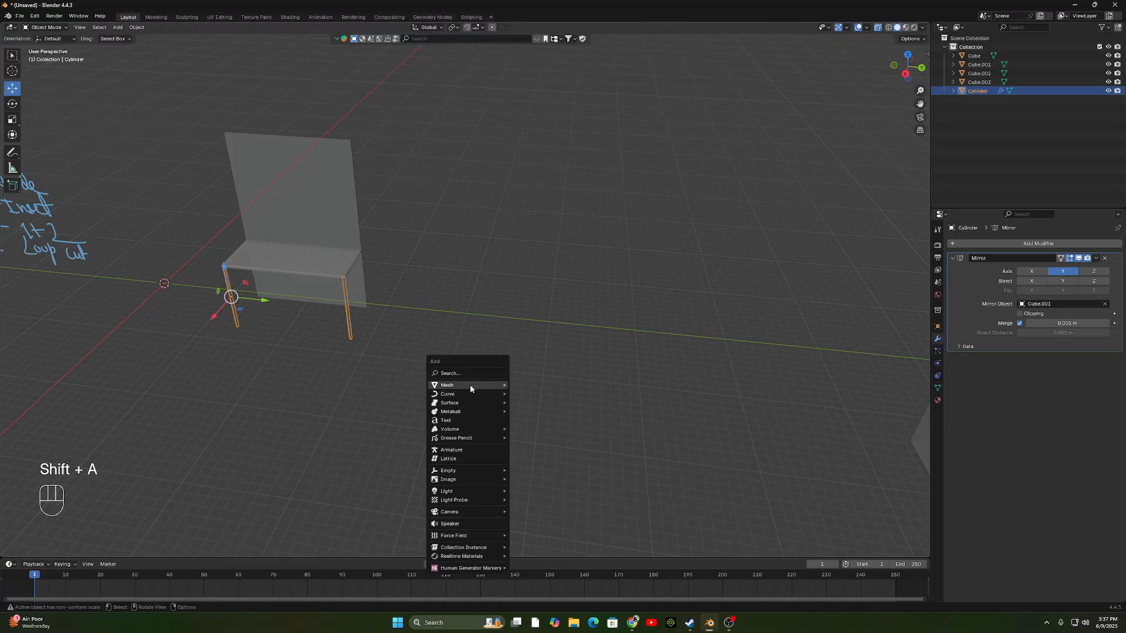
{"action": "mouse_move", "coordinate": [470, 385]}
{"action": "left_click", "coordinate": [545, 392]}
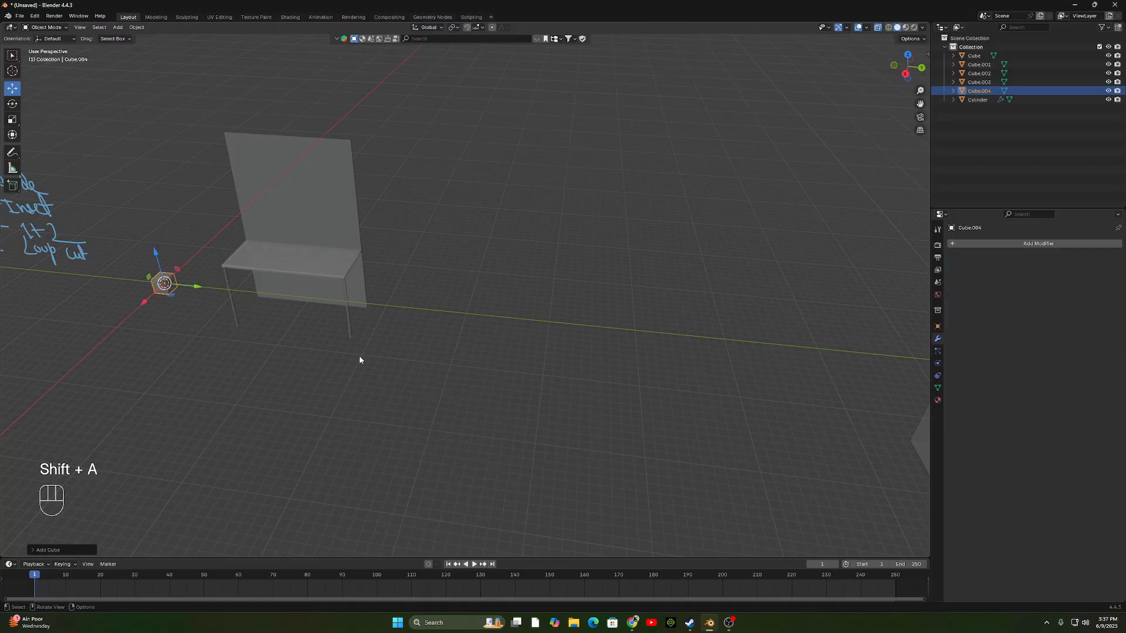
{"action": "key", "text": "g"}
{"action": "key", "text": "y"}
{"action": "left_click", "coordinate": [697, 363]}
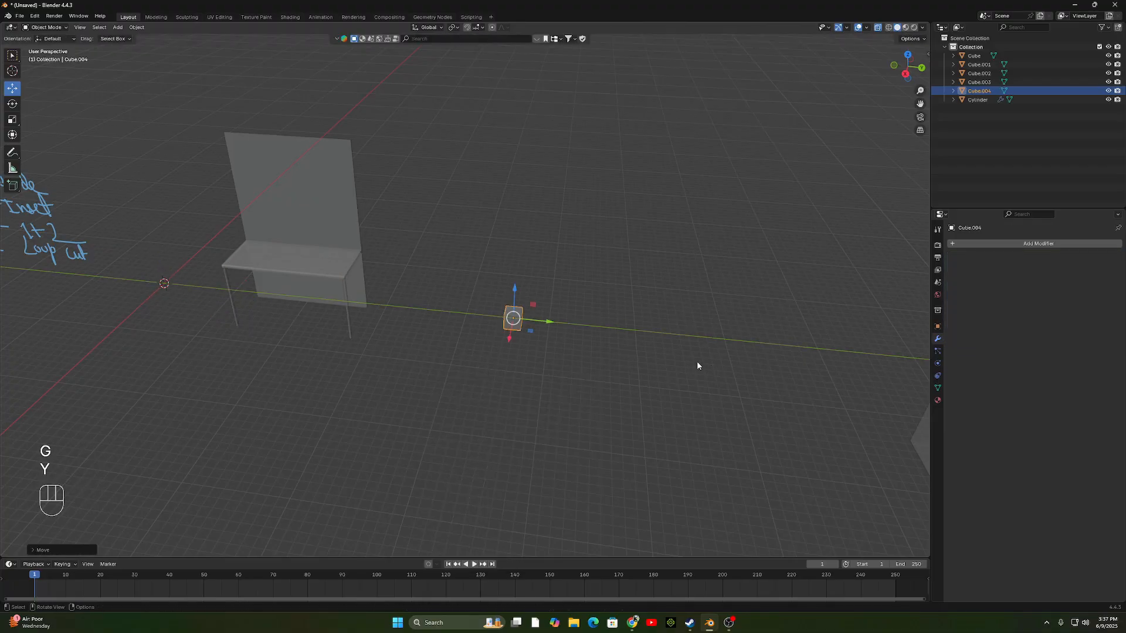
Frame the new cube and turn off X-ray display in the viewport.
{"action": "key", "text": "KP_Decimal"}
{"action": "scroll", "coordinate": [683, 409], "scroll_direction": "down", "scroll_amount": 8}
{"action": "scroll", "coordinate": [575, 387], "scroll_direction": "up", "scroll_amount": 2}
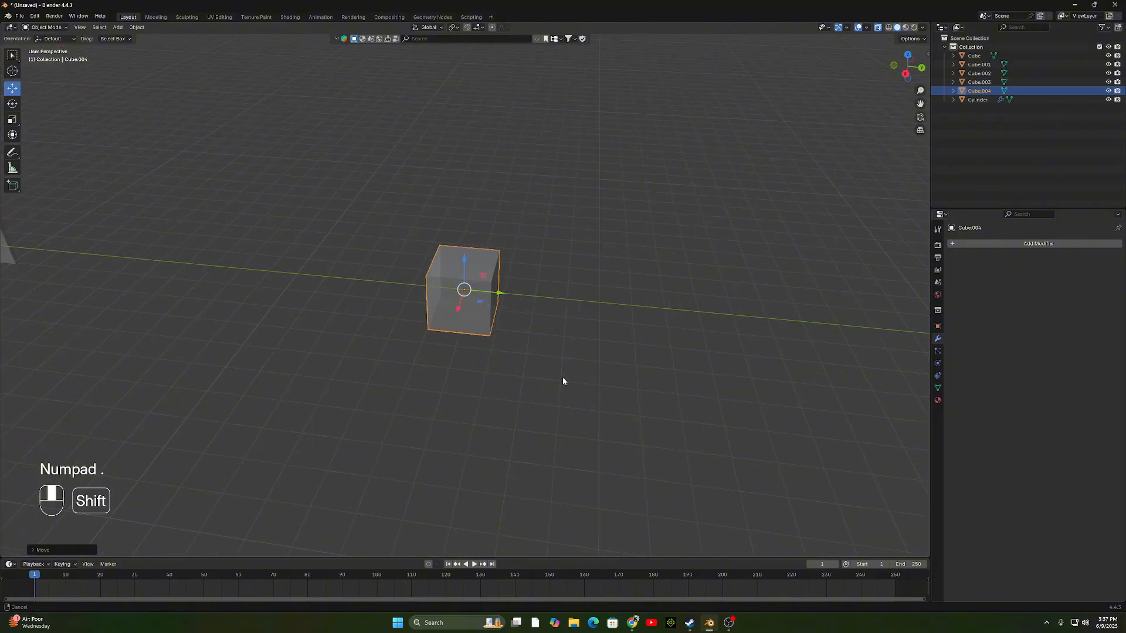
{"action": "middle_click_drag", "start_coordinate": [563, 381], "coordinate": [536, 423], "text": "shift"}
{"action": "left_click", "coordinate": [879, 29]}
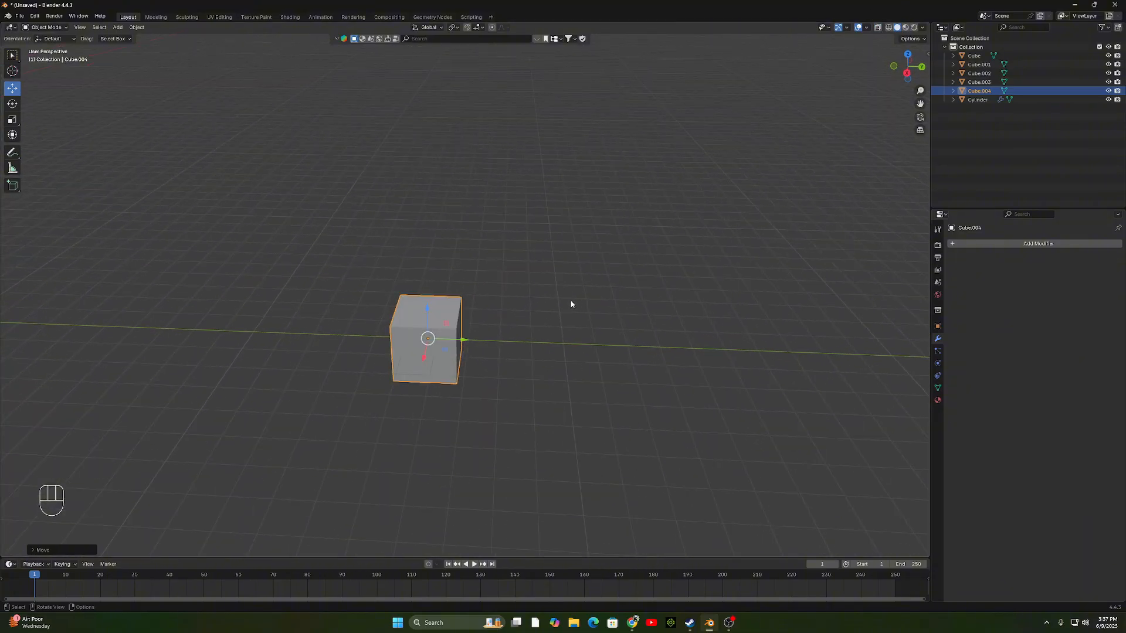
Enter Edit Mode on the cube and add a Mirror modifier with the Y axis enabled alongside X.
{"action": "middle_click_drag", "start_coordinate": [570, 299], "coordinate": [464, 322]}
{"action": "key", "text": "Tab"}
{"action": "left_click", "coordinate": [1054, 242]}
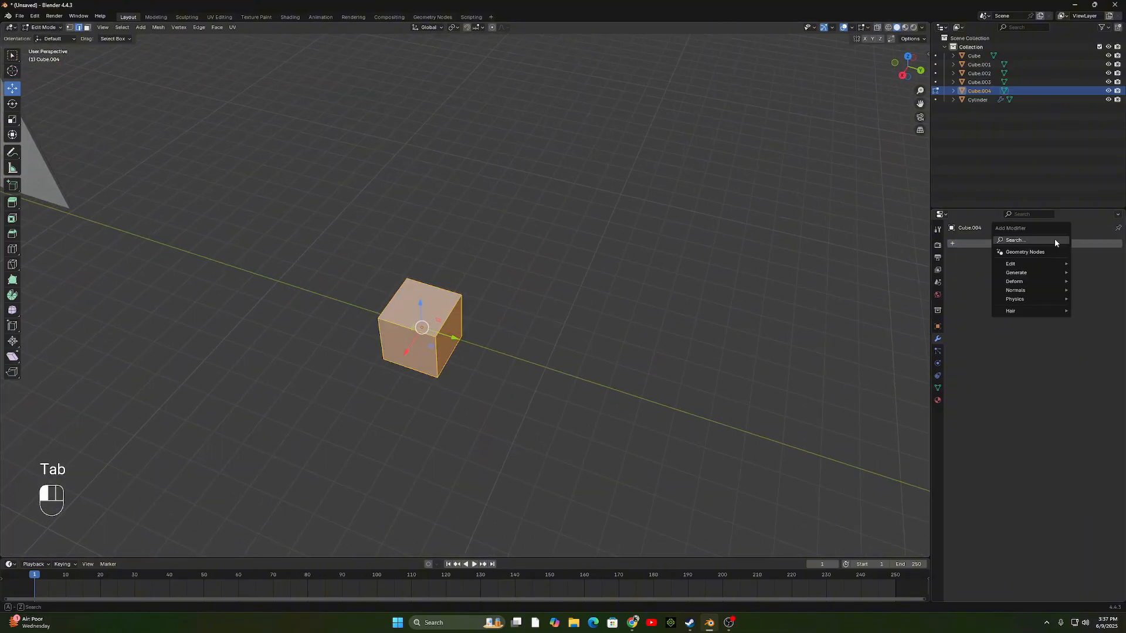
{"action": "type", "text": "Mir"}
{"action": "key", "text": "Return"}
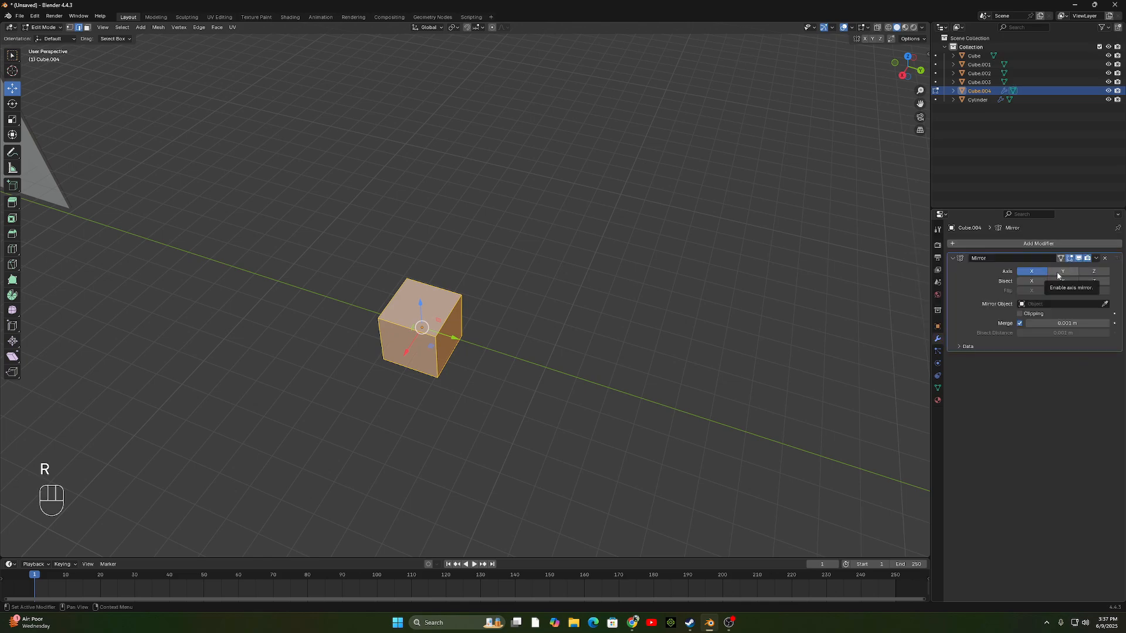
Return to Object Mode and add a mesh cone as a separate object.
{"action": "middle_click_drag", "start_coordinate": [804, 316], "coordinate": [521, 350]}
{"action": "scroll", "coordinate": [422, 338], "scroll_direction": "down", "scroll_amount": 8}
{"action": "key", "text": "shift+a"}
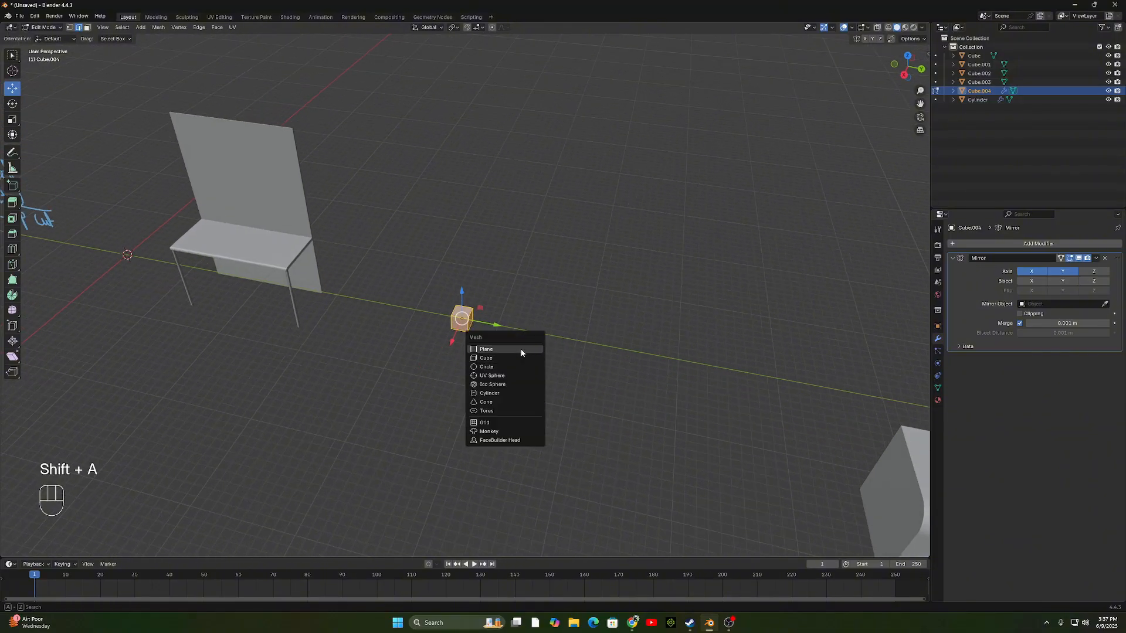
{"action": "key", "text": "Tab"}
{"action": "key", "text": "shift+a"}
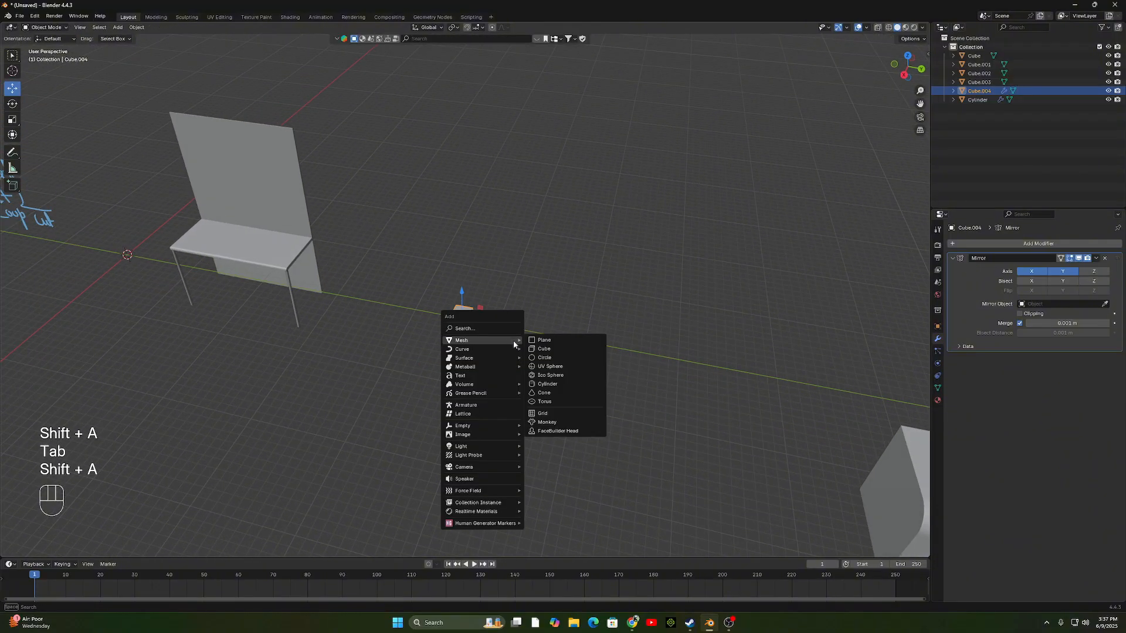
{"action": "mouse_move", "coordinate": [516, 343]}
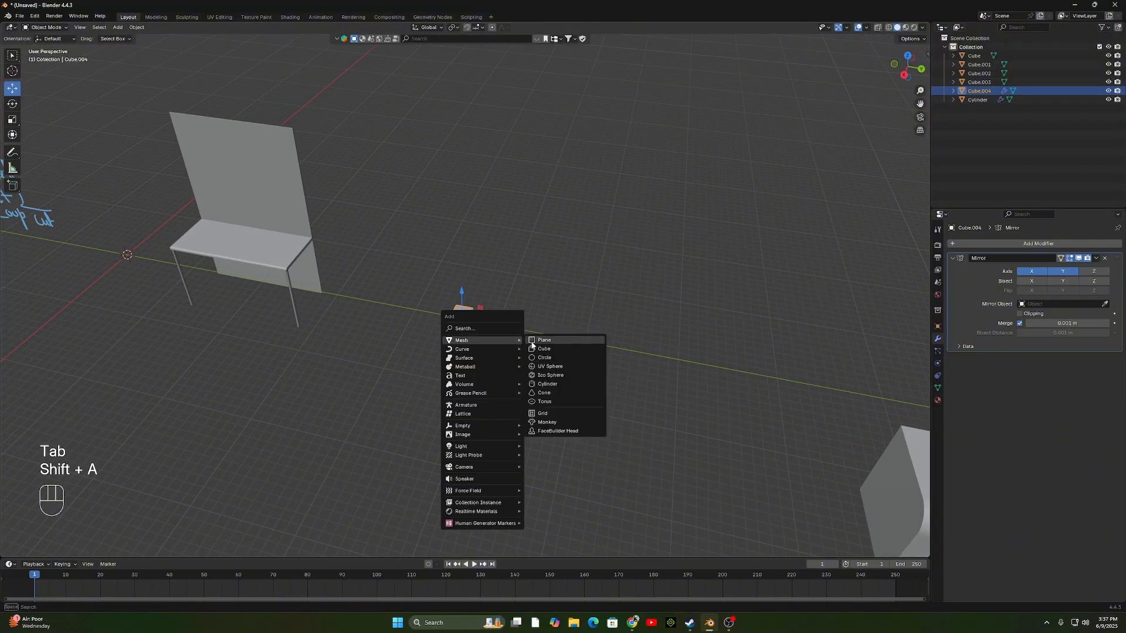
{"action": "left_click", "coordinate": [545, 392]}
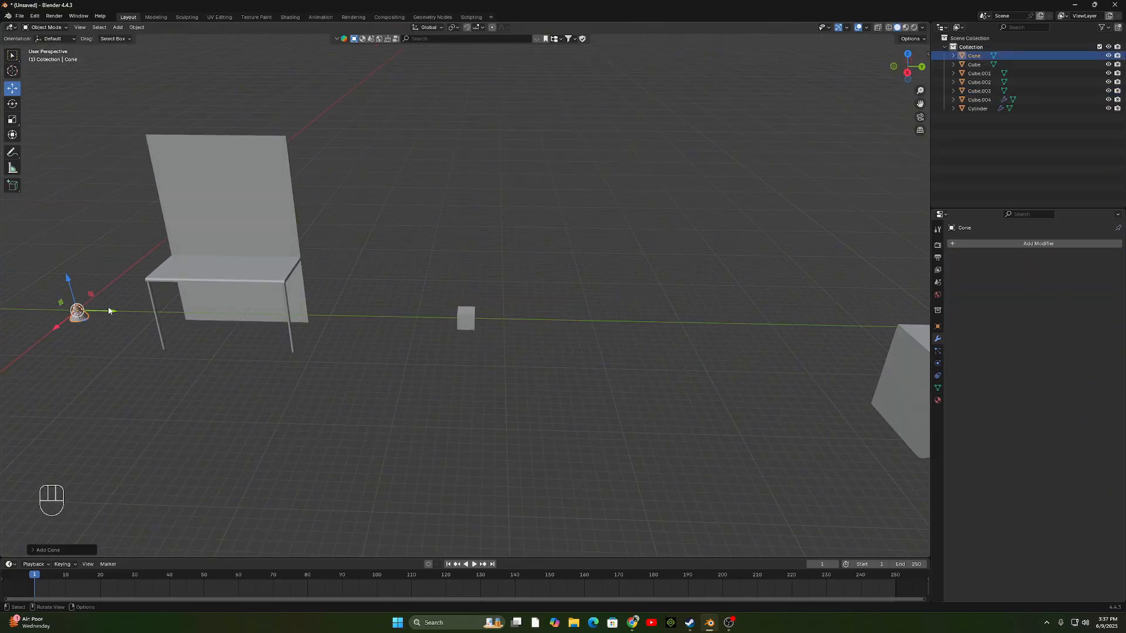
Move the cone along the Y axis to just beyond the new cube and nudge it slightly upward along Z.
{"action": "left_click_drag", "start_coordinate": [108, 311], "coordinate": [527, 318]}
{"action": "middle_click_drag", "start_coordinate": [535, 329], "coordinate": [449, 322], "text": "shift"}
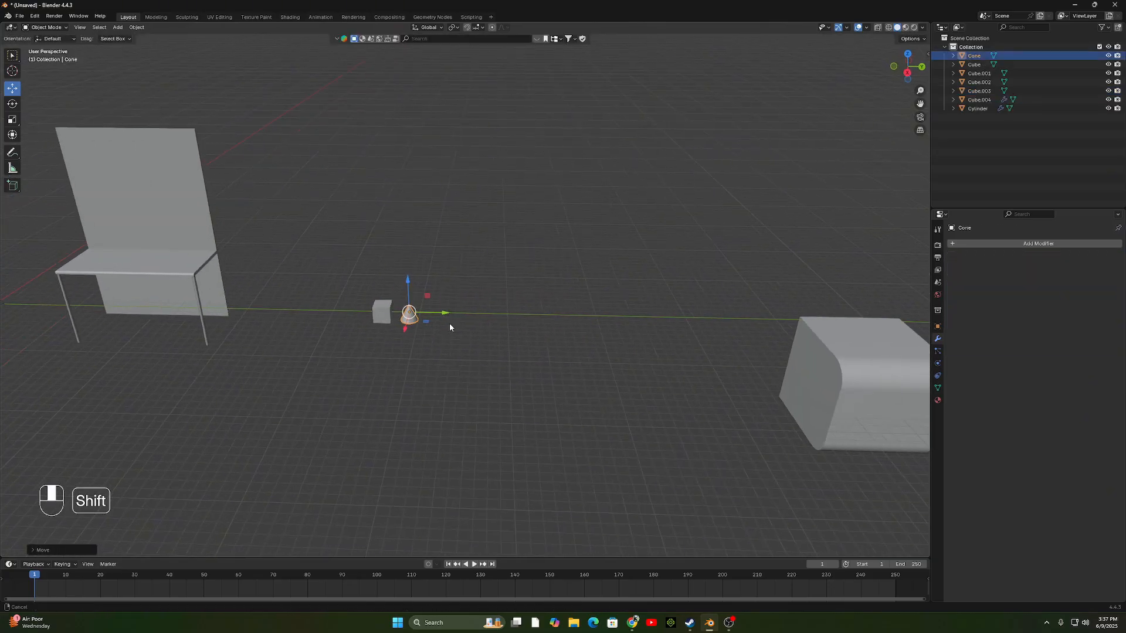
{"action": "mouse_move", "coordinate": [409, 278]}
{"action": "left_mouse_down"}
{"action": "mouse_move", "coordinate": [409, 254]}
{"action": "mouse_move", "coordinate": [409, 276]}
{"action": "left_mouse_up"}
{"action": "scroll", "coordinate": [439, 331], "scroll_direction": "up", "scroll_amount": 6}
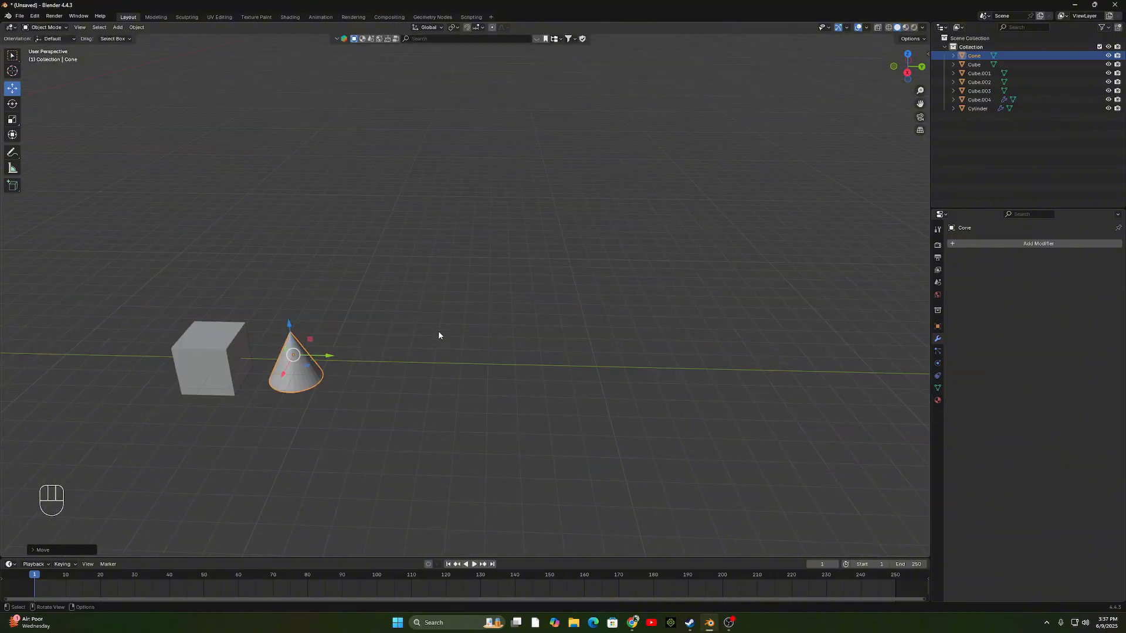
Set the cone as the Mirror Object of the cube's Mirror modifier and leave only the Y axis enabled.
{"action": "middle_click_drag", "start_coordinate": [438, 331], "coordinate": [561, 319], "text": "shift"}
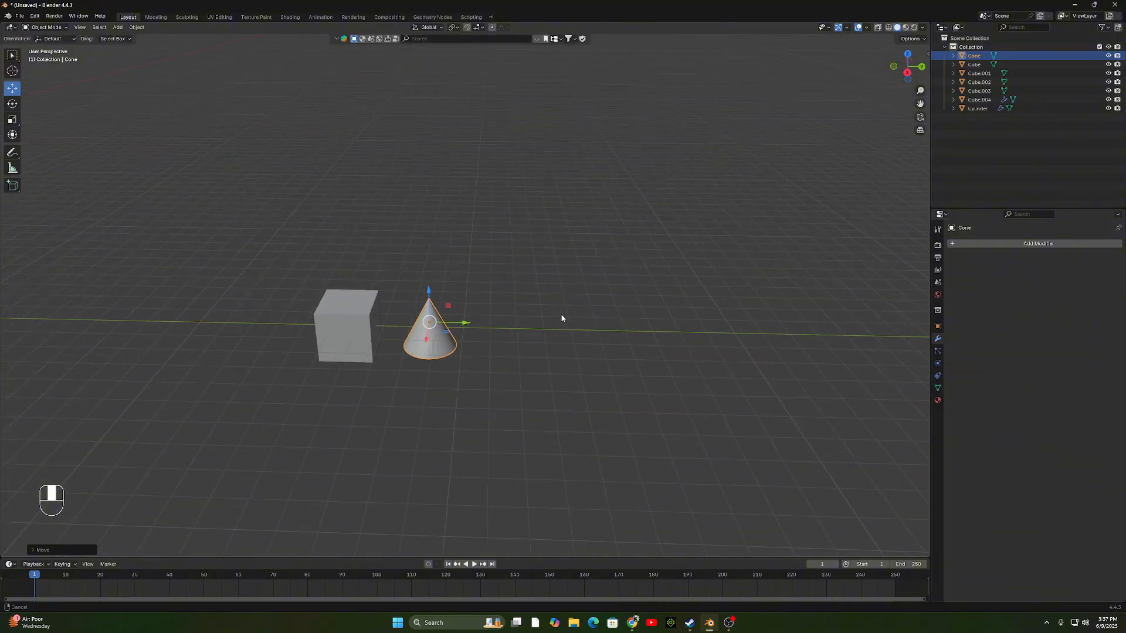
{"action": "left_click", "coordinate": [345, 334]}
{"action": "key", "text": "Tab"}
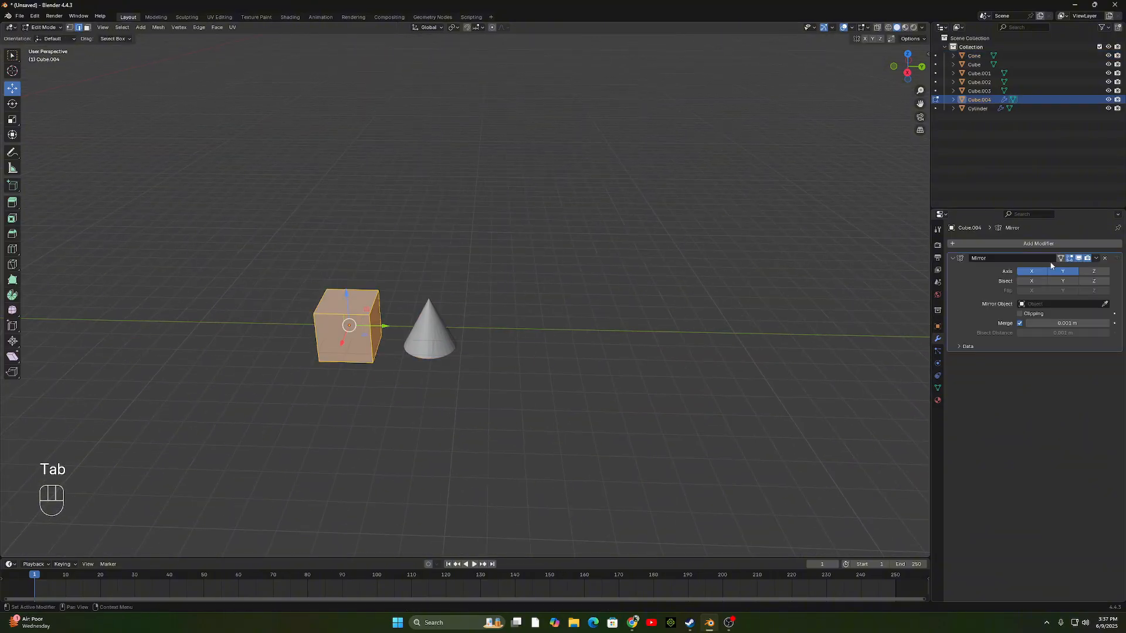
{"action": "left_click", "coordinate": [1104, 303]}
{"action": "left_click", "coordinate": [435, 328]}
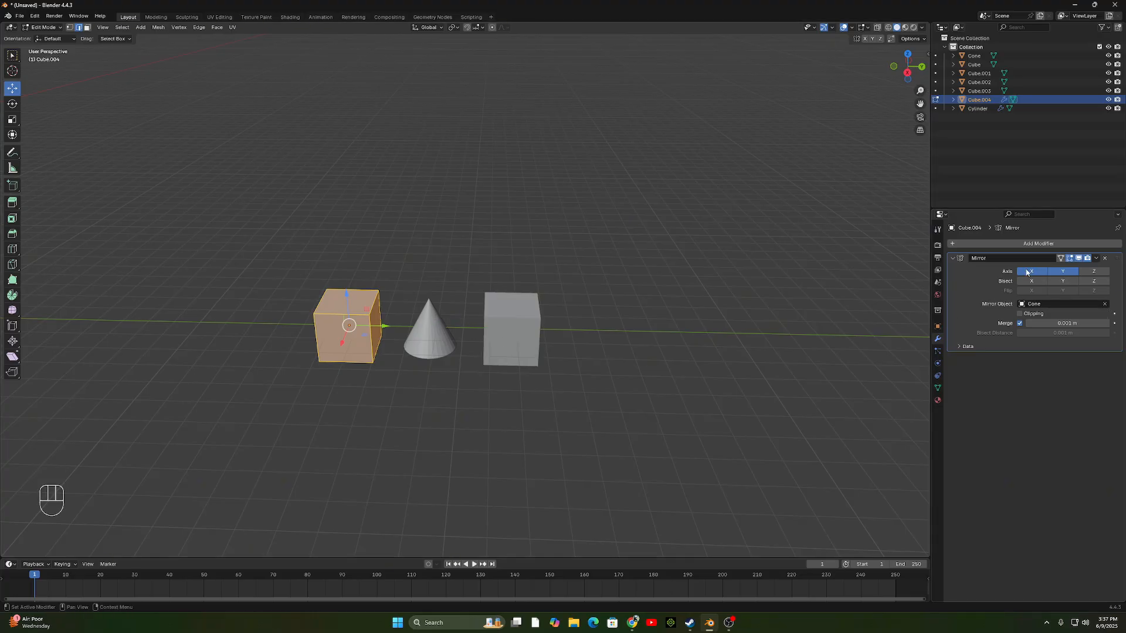
{"action": "key", "text": "Tab"}
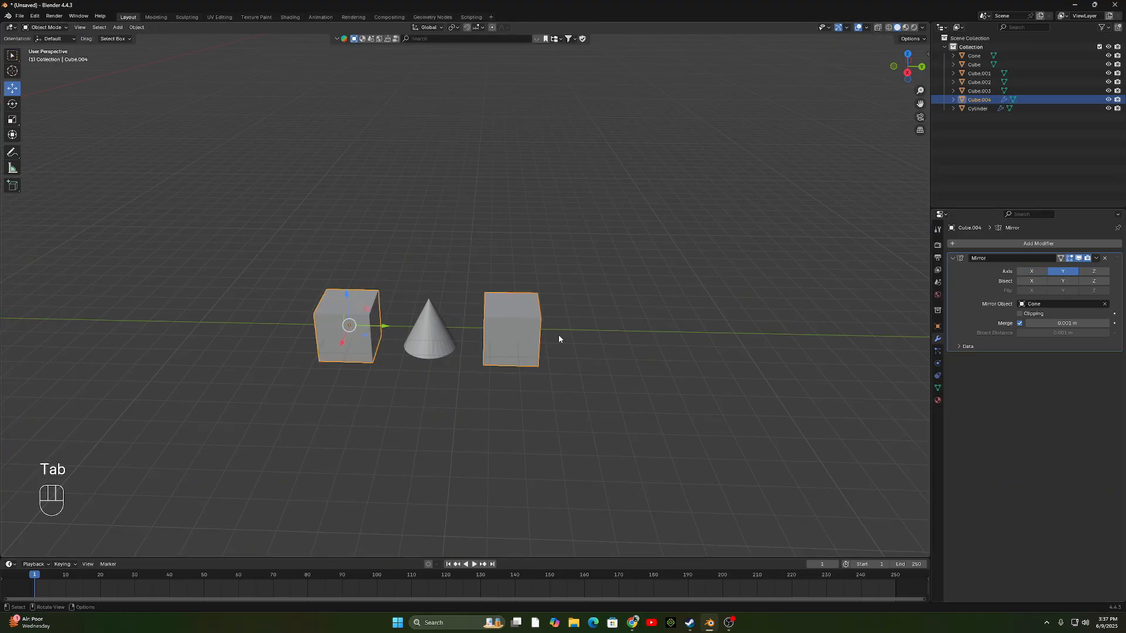
Undo the Merge distance change and scale the mirrored cube down slightly in Object Mode.
{"action": "mouse_move", "coordinate": [558, 334]}
{"action": "middle_mouse_down"}
{"action": "mouse_move", "coordinate": [589, 318]}
{"action": "mouse_move", "coordinate": [566, 327]}
{"action": "middle_mouse_up"}
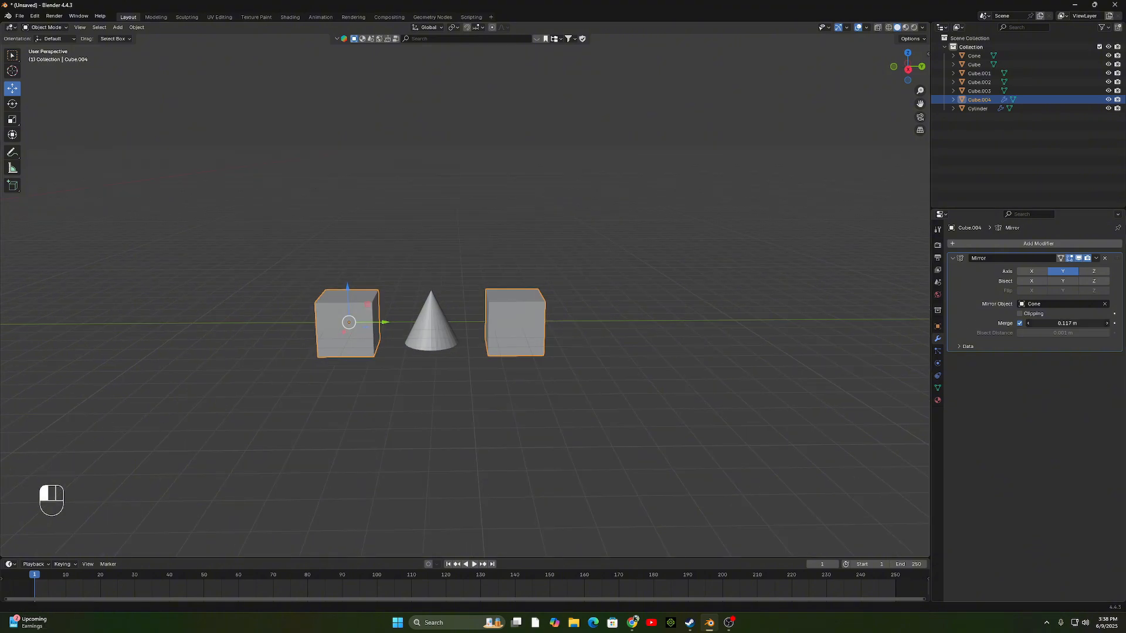
{"action": "key", "text": "ctrl+z"}
{"action": "key", "text": "s"}
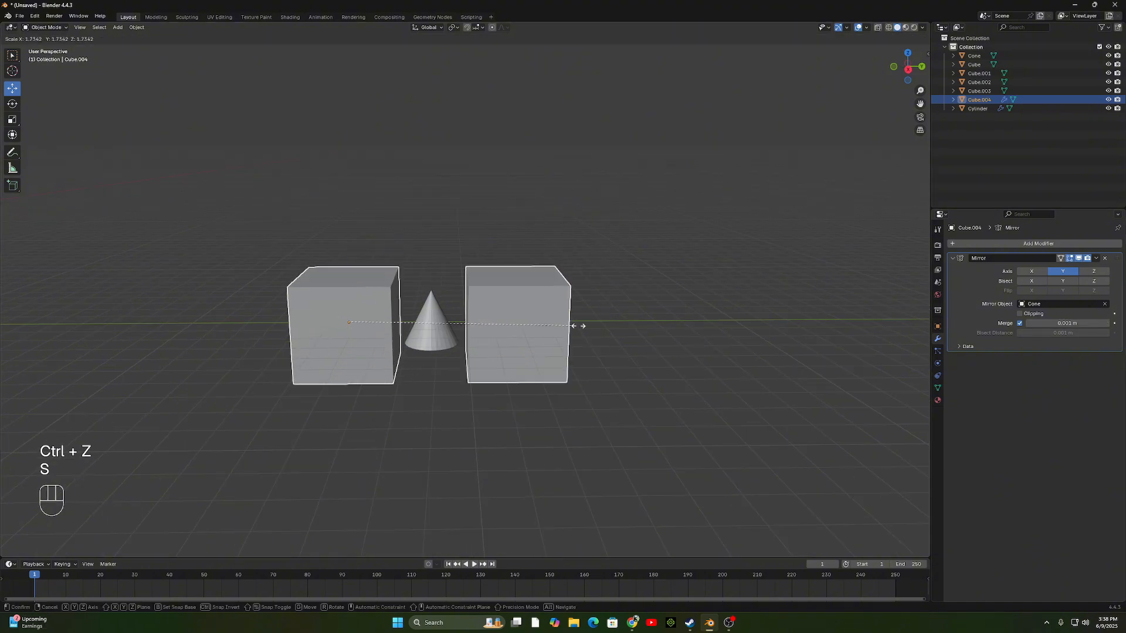
{"action": "left_click", "coordinate": [469, 337]}
Try moving the cube along Y by about 5.24 m away from the cone, and undo the move.
{"action": "key", "text": "g"}
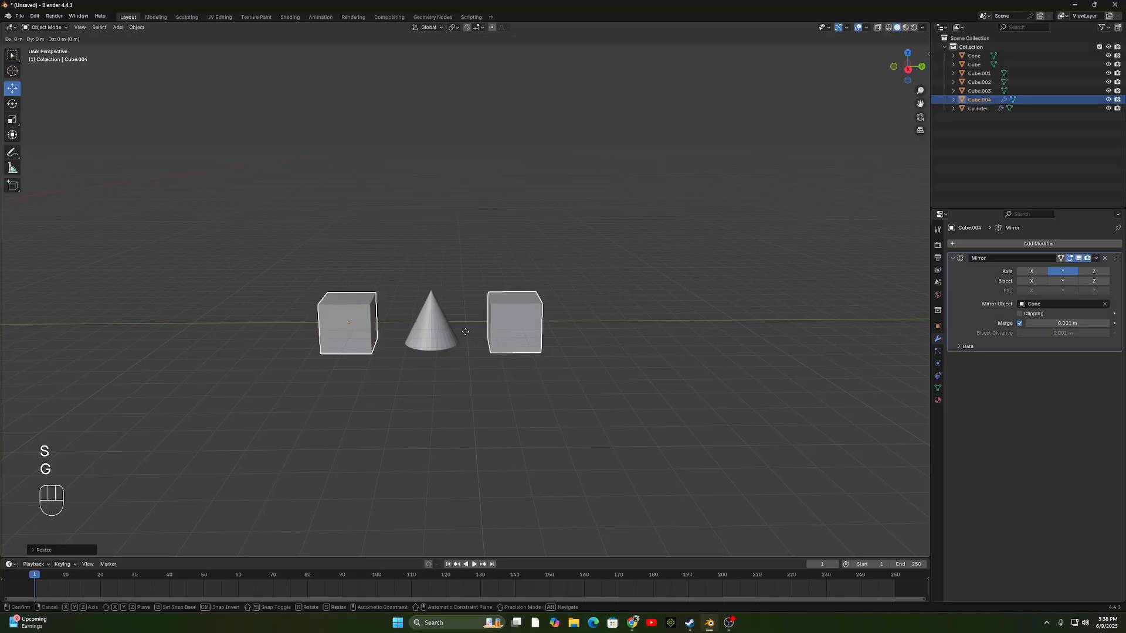
{"action": "key", "text": "y"}
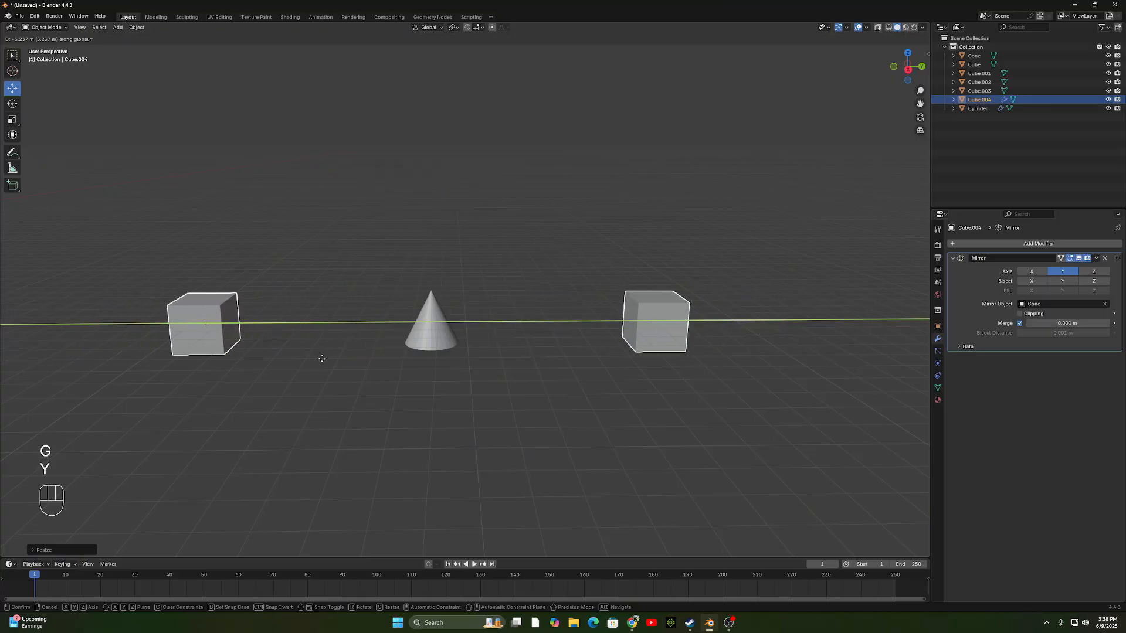
{"action": "left_click", "coordinate": [322, 361]}
{"action": "key", "text": "ctrl+z"}
Try moving the mirrored cube along the X axis behind the cone, and undo the move.
{"action": "key", "text": "g"}
{"action": "key", "text": "y"}
{"action": "key", "text": "x"}
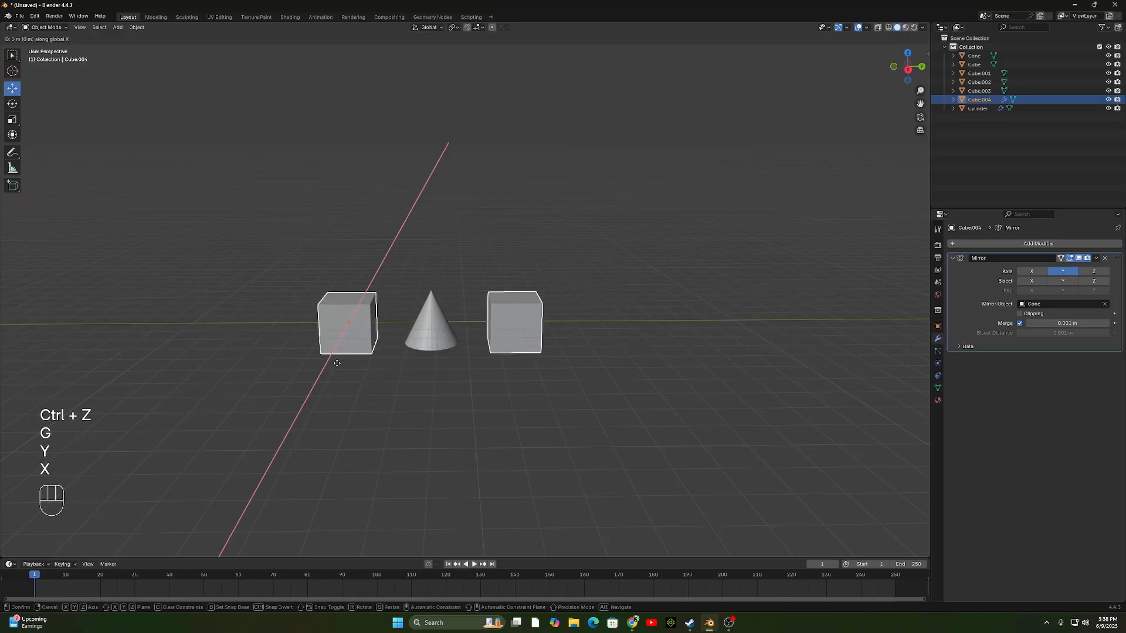
{"action": "key", "text": "y"}
{"action": "key", "text": "ctrl+z"}
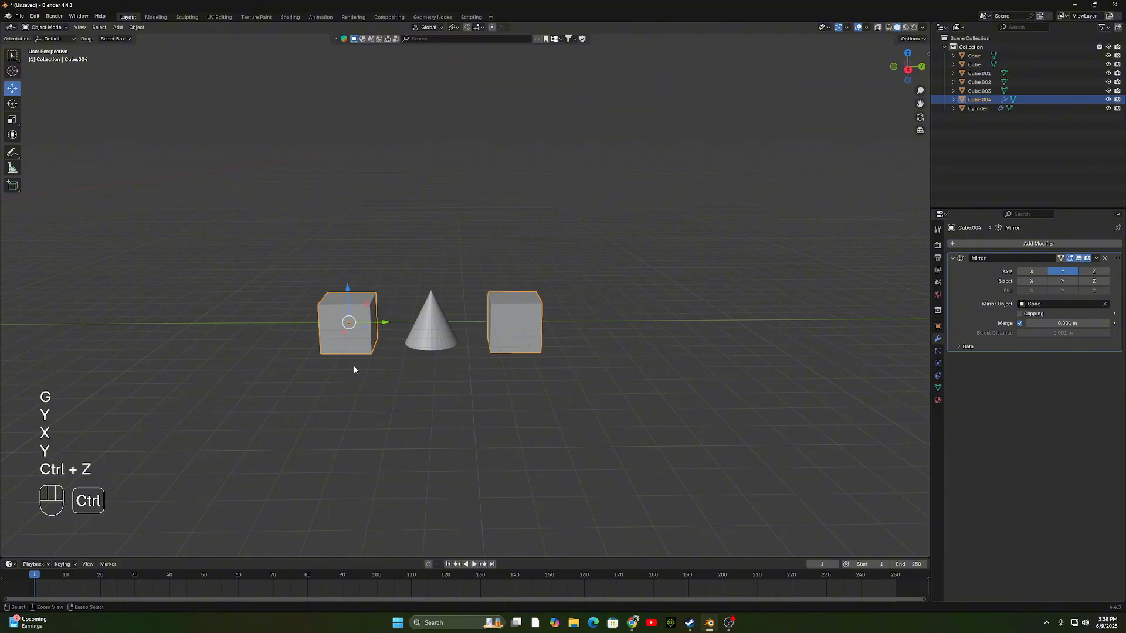
{"action": "key", "text": "g"}
{"action": "key", "text": "y"}
{"action": "key", "text": "x"}
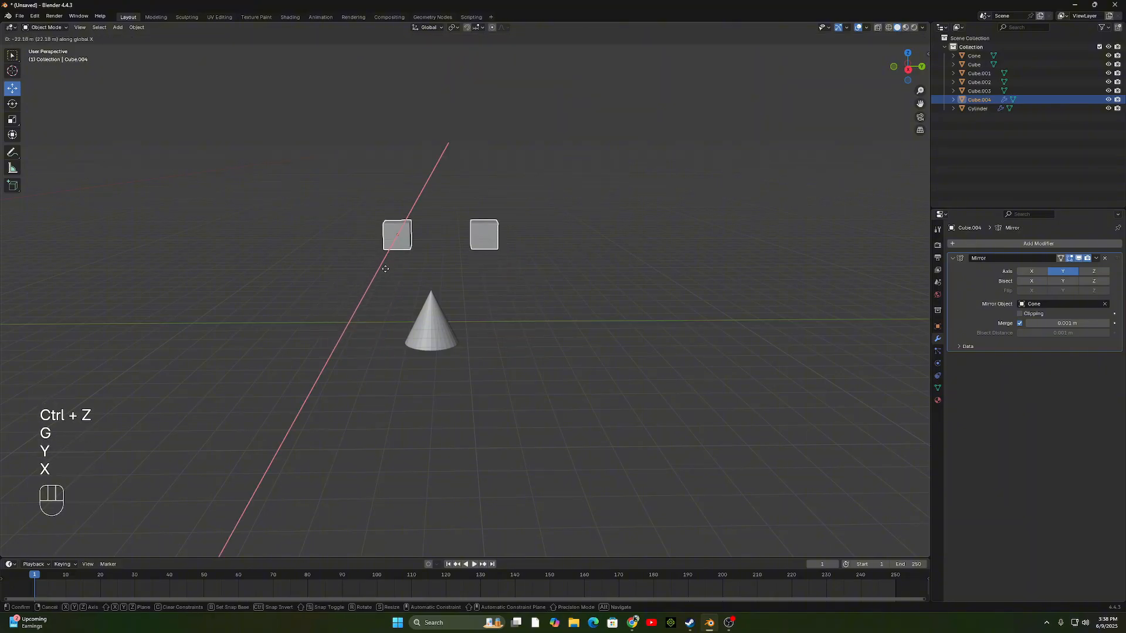
{"action": "left_click", "coordinate": [369, 370]}
{"action": "key", "text": "ctrl+z"}
Try scaling the cube's top face down and resizing its bottom face in Edit Mode, and undo both changes.
{"action": "key", "text": "Tab"}
{"action": "left_click", "coordinate": [349, 297]}
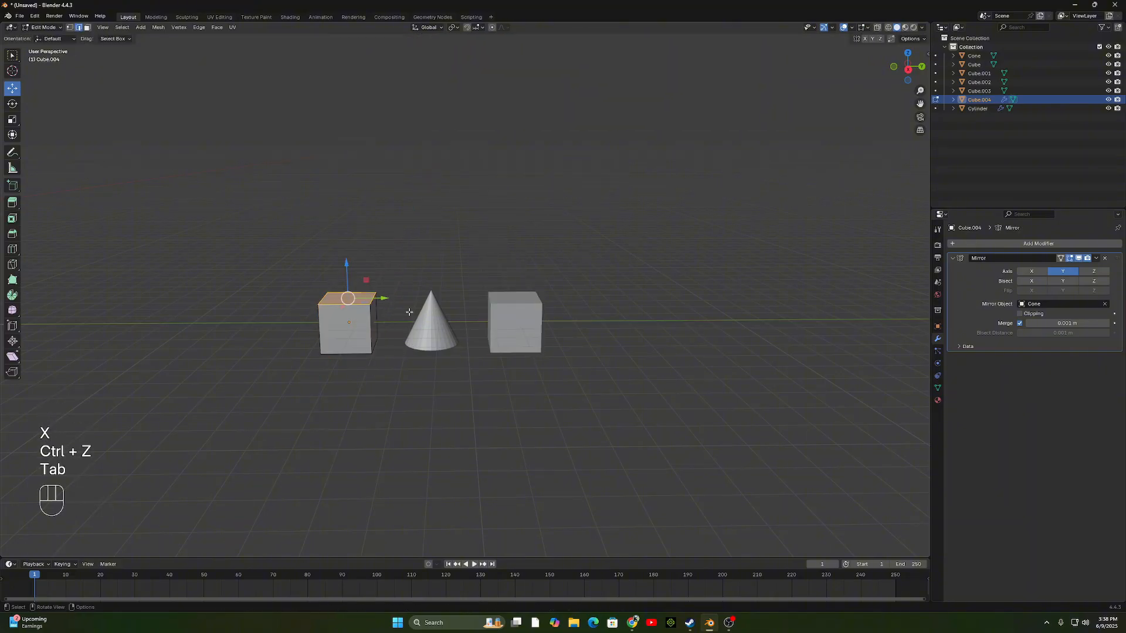
{"action": "key", "text": "s"}
{"action": "left_click", "coordinate": [376, 306]}
{"action": "left_click", "coordinate": [349, 355]}
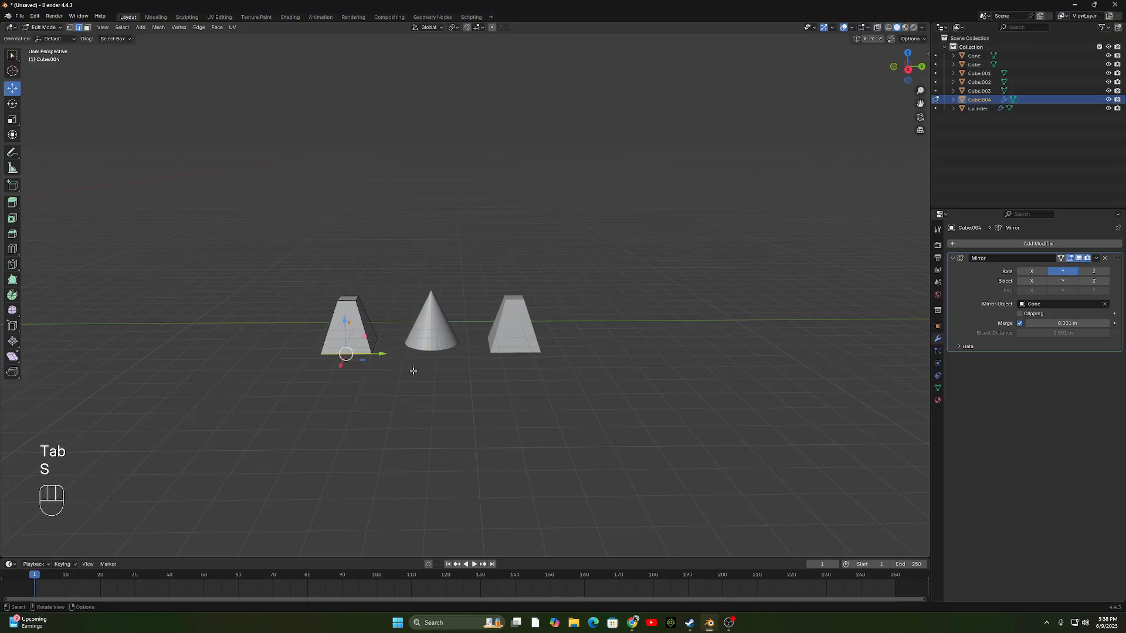
{"action": "key", "text": "s"}
{"action": "left_click", "coordinate": [423, 362]}
{"action": "key", "text": "ctrl+z"}
{"action": "key", "text": "ctrl+z"}
{"action": "key", "text": "ctrl+z"}
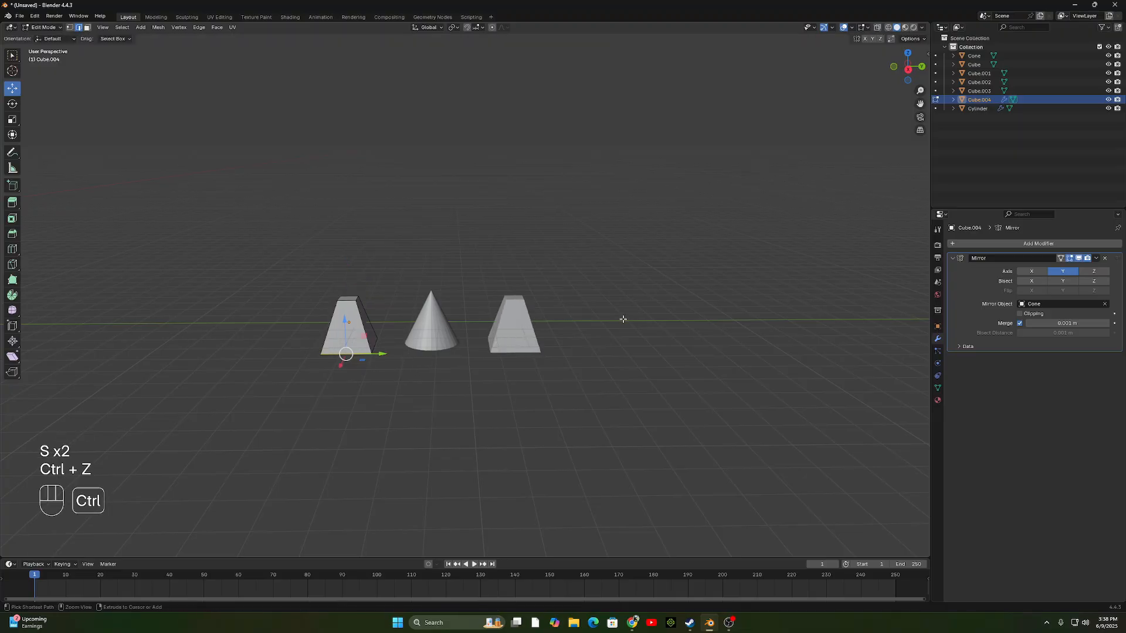
{"action": "key", "text": "ctrl+z"}
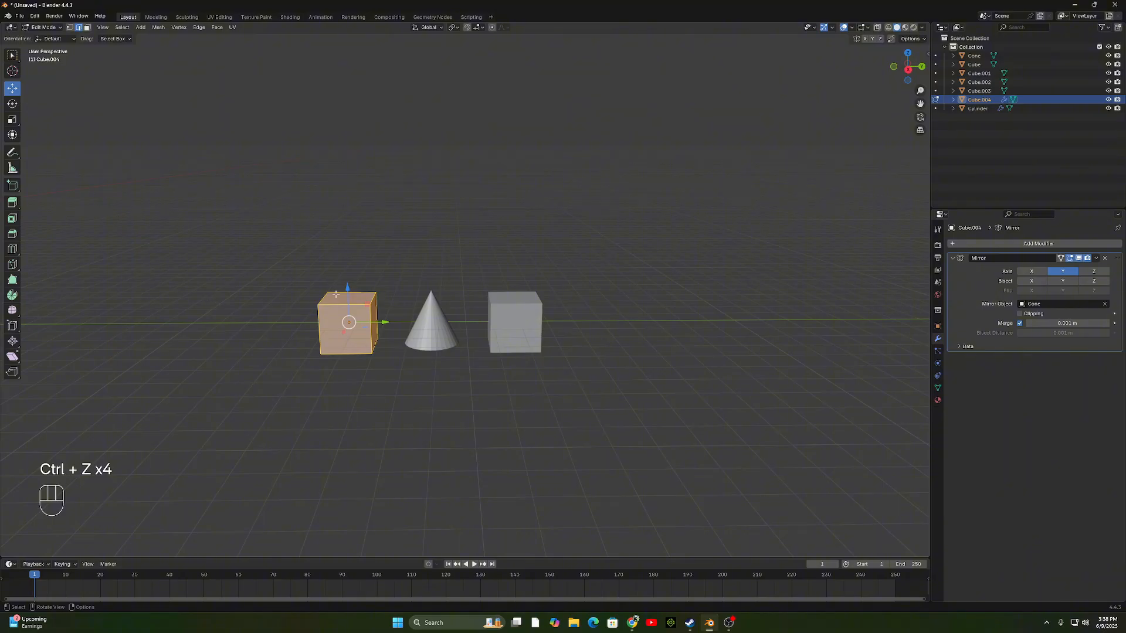
Shift the cube's mesh slightly along Y toward the cone and apply the Mirror modifier in Object Mode.
{"action": "mouse_move", "coordinate": [386, 322]}
{"action": "left_mouse_down"}
{"action": "mouse_move", "coordinate": [451, 320]}
{"action": "mouse_move", "coordinate": [413, 309]}
{"action": "mouse_move", "coordinate": [436, 321]}
{"action": "mouse_move", "coordinate": [381, 322]}
{"action": "mouse_move", "coordinate": [397, 322]}
{"action": "left_mouse_up"}
{"action": "key", "text": "Tab"}
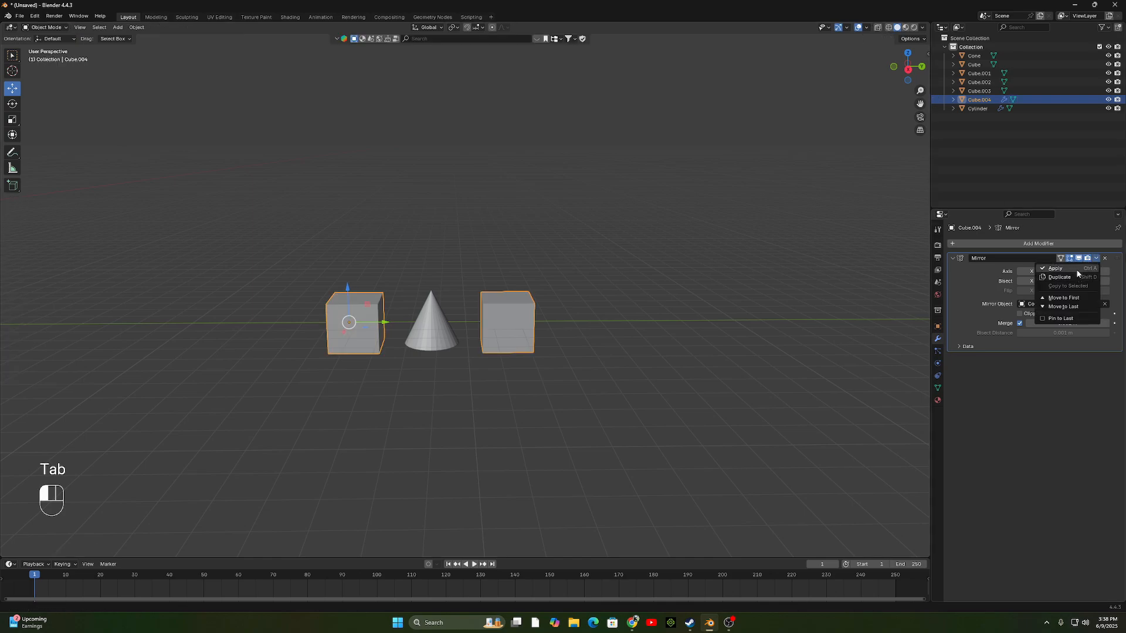
{"action": "left_click", "coordinate": [1076, 271]}
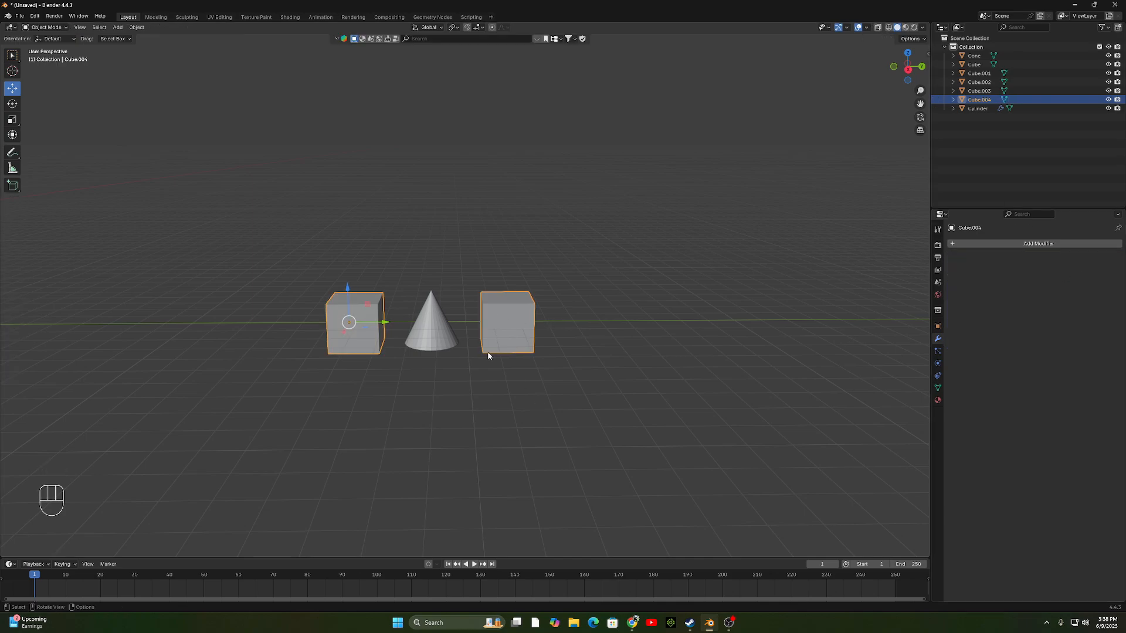
Try scaling down the top face of the original cube in Edit Mode, and undo the change.
{"action": "key", "text": "Tab"}
{"action": "left_click", "coordinate": [353, 298]}
{"action": "key", "text": "s"}
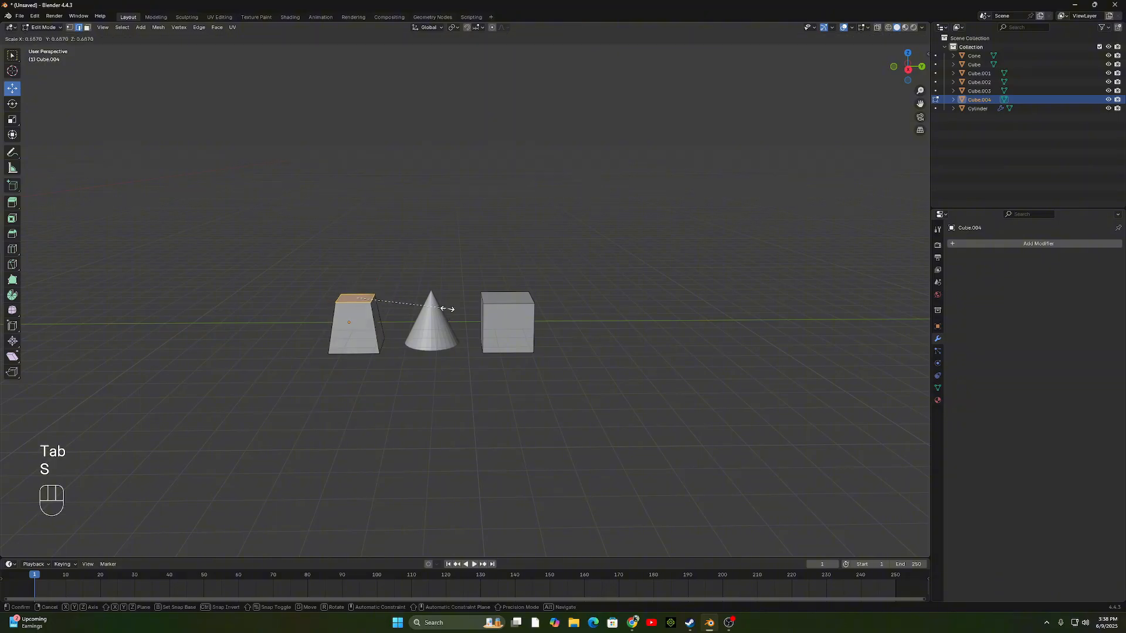
{"action": "left_click", "coordinate": [392, 308]}
{"action": "key", "text": "ctrl+z"}
{"action": "key", "text": "Tab"}
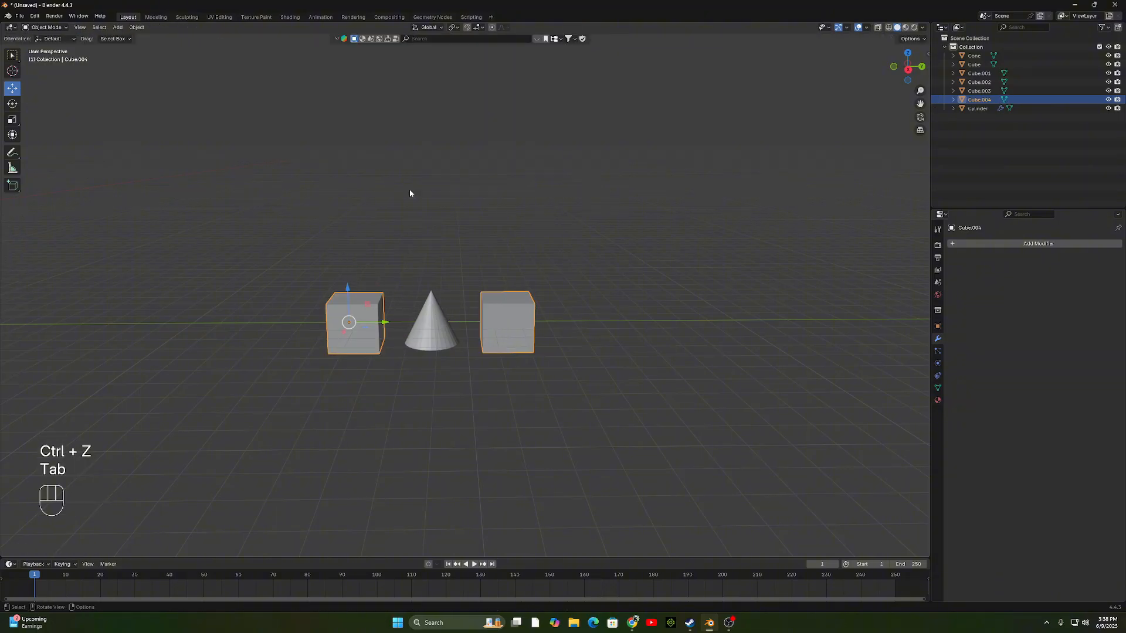
Try moving the two joined cubes together along the Y axis, and undo the move.
{"action": "scroll", "coordinate": [392, 324], "scroll_direction": "up", "scroll_amount": 4}
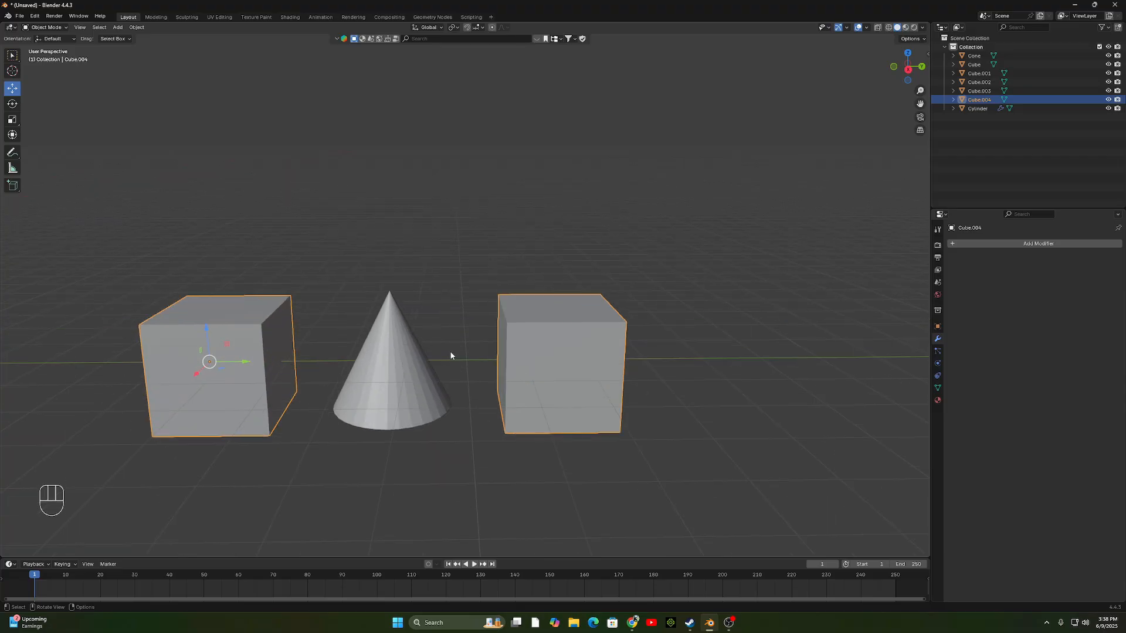
{"action": "middle_click_drag", "start_coordinate": [452, 354], "coordinate": [337, 337]}
{"action": "left_click_drag", "start_coordinate": [338, 338], "coordinate": [361, 340]}
{"action": "key", "text": "ctrl+z"}
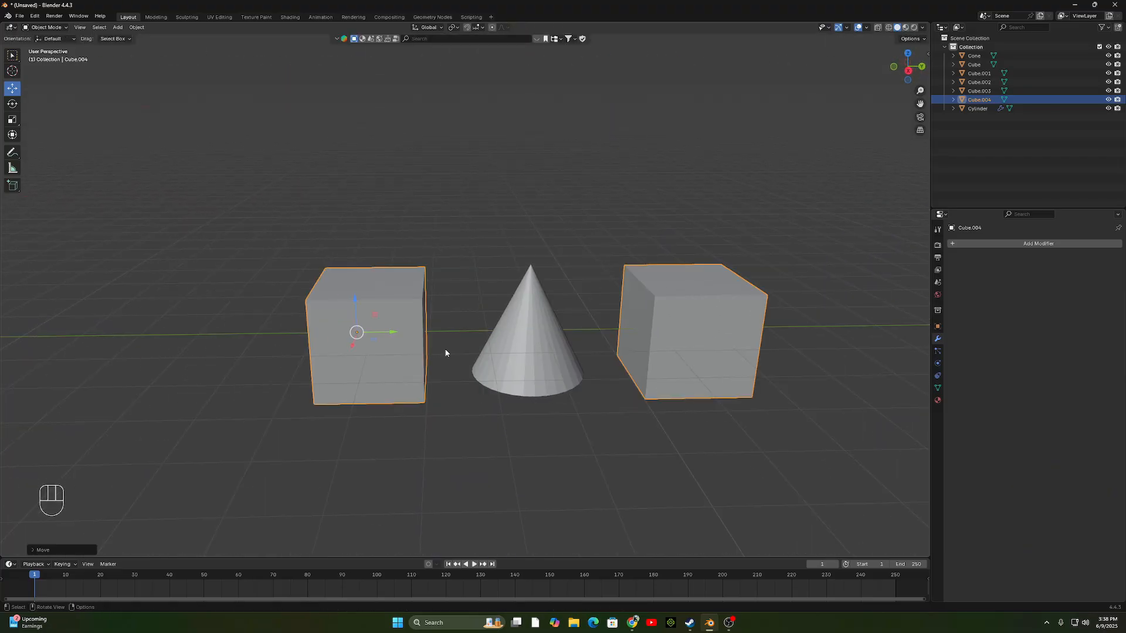
Select all geometry of both cubes, separate it by Selection, and deselect everything in Object Mode.
{"action": "middle_click_drag", "start_coordinate": [697, 311], "coordinate": [621, 256], "text": "shift"}
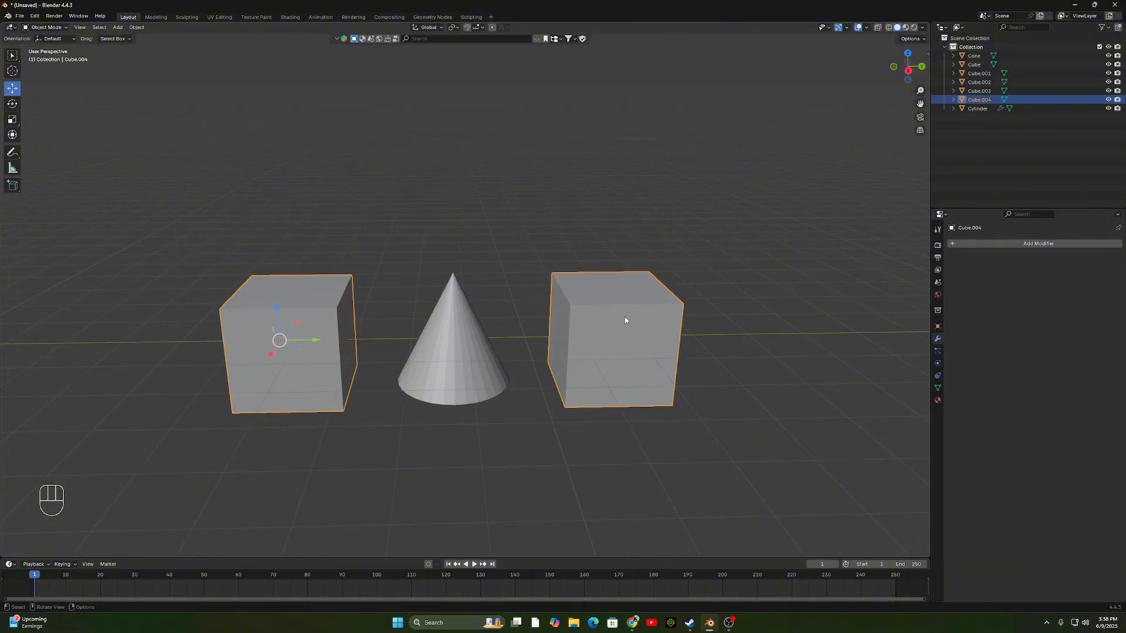
{"action": "key", "text": "Tab"}
{"action": "key", "text": "a"}
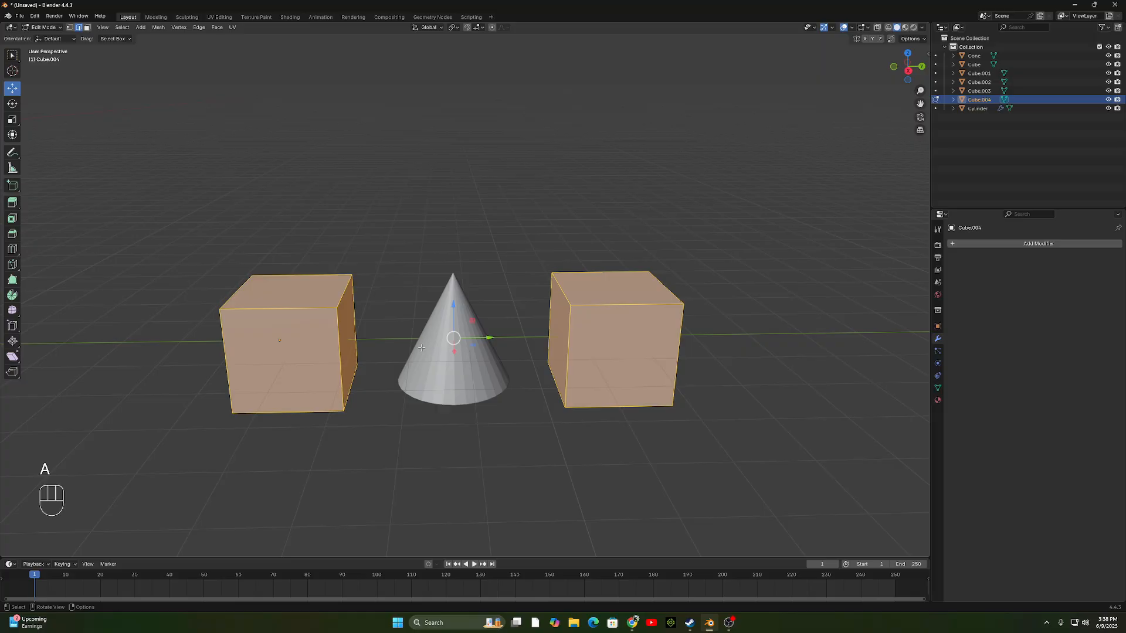
{"action": "right_click", "coordinate": [584, 356]}
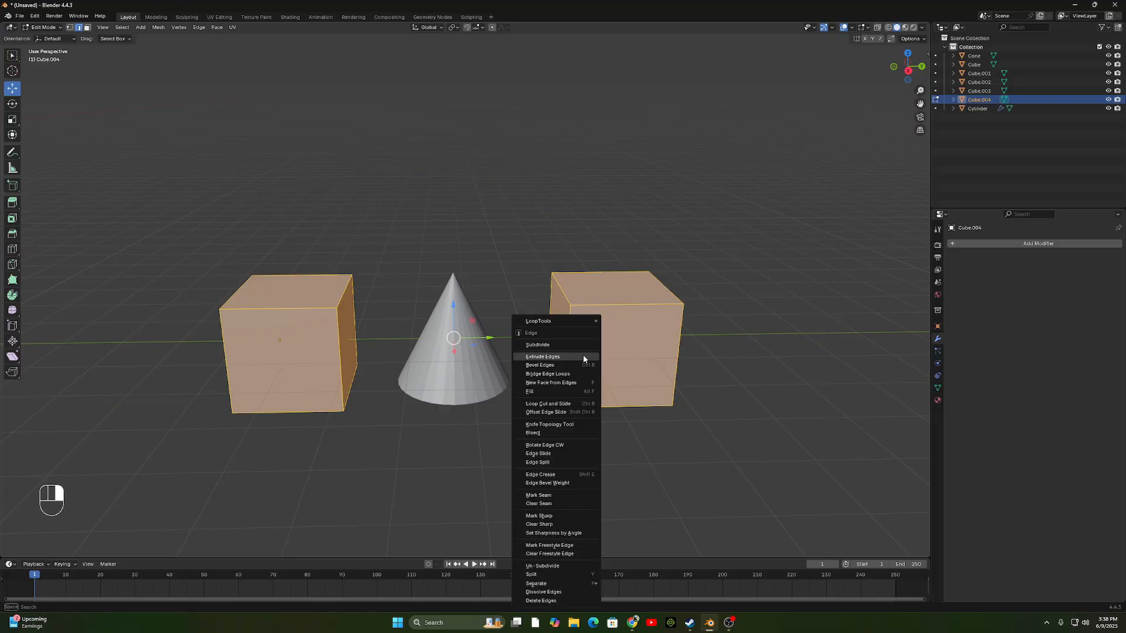
{"action": "mouse_move", "coordinate": [567, 583]}
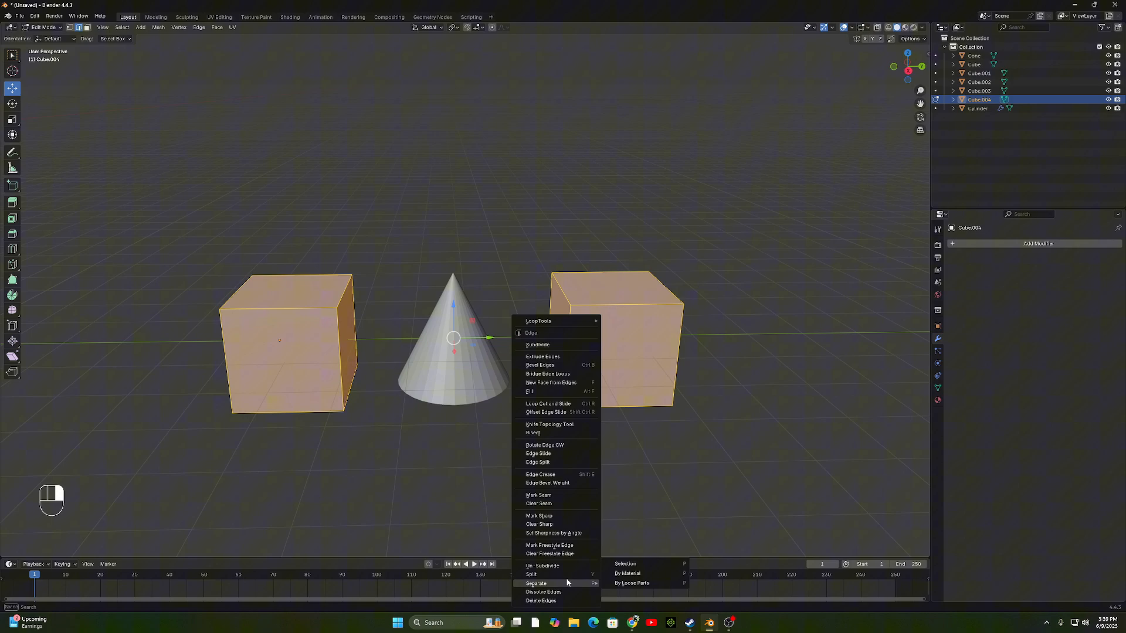
{"action": "left_click", "coordinate": [637, 568]}
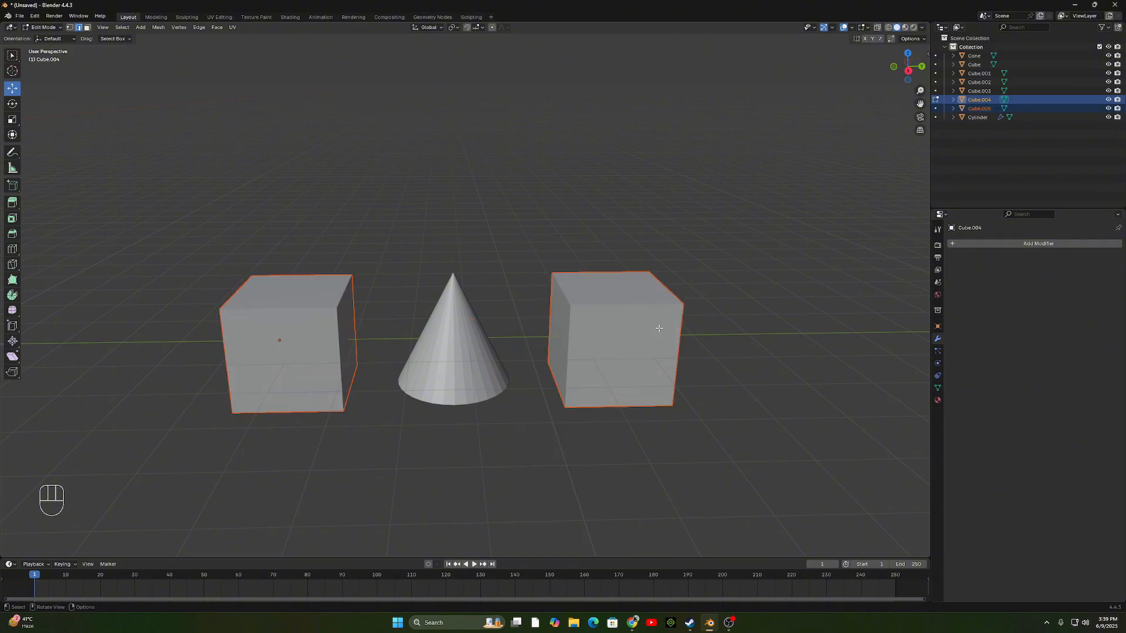
{"action": "key", "text": "Tab"}
{"action": "key", "text": "alt+a"}
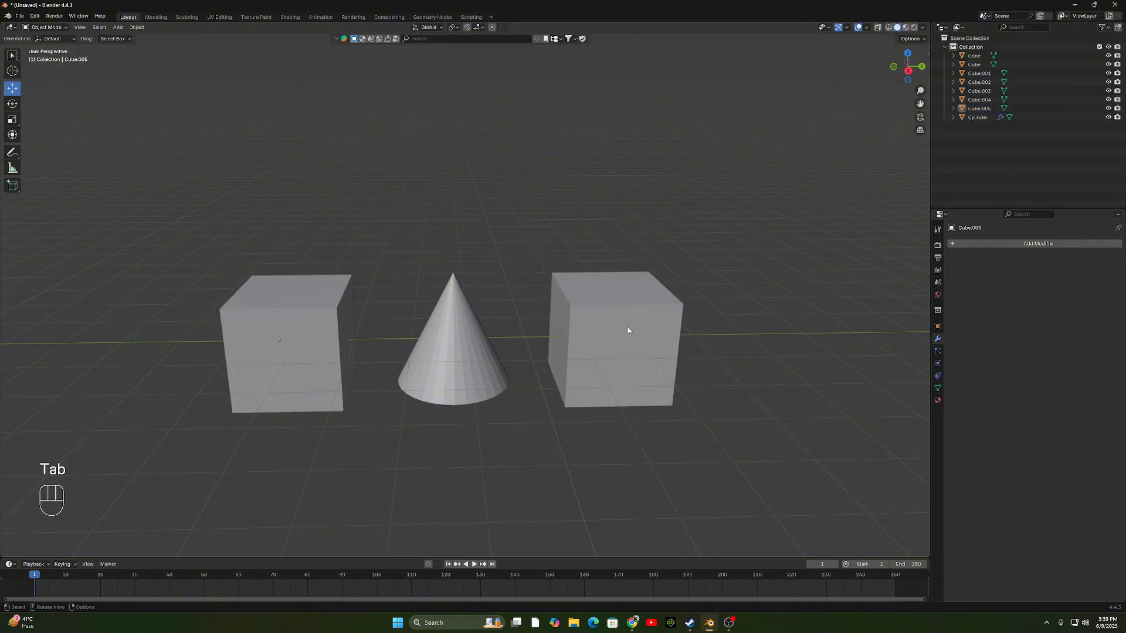
Select only the mirrored cube's geometry in Edit Mode, separate it by Selection, and return to Object Mode.
{"action": "left_click", "coordinate": [627, 336]}
{"action": "key", "text": "Tab"}
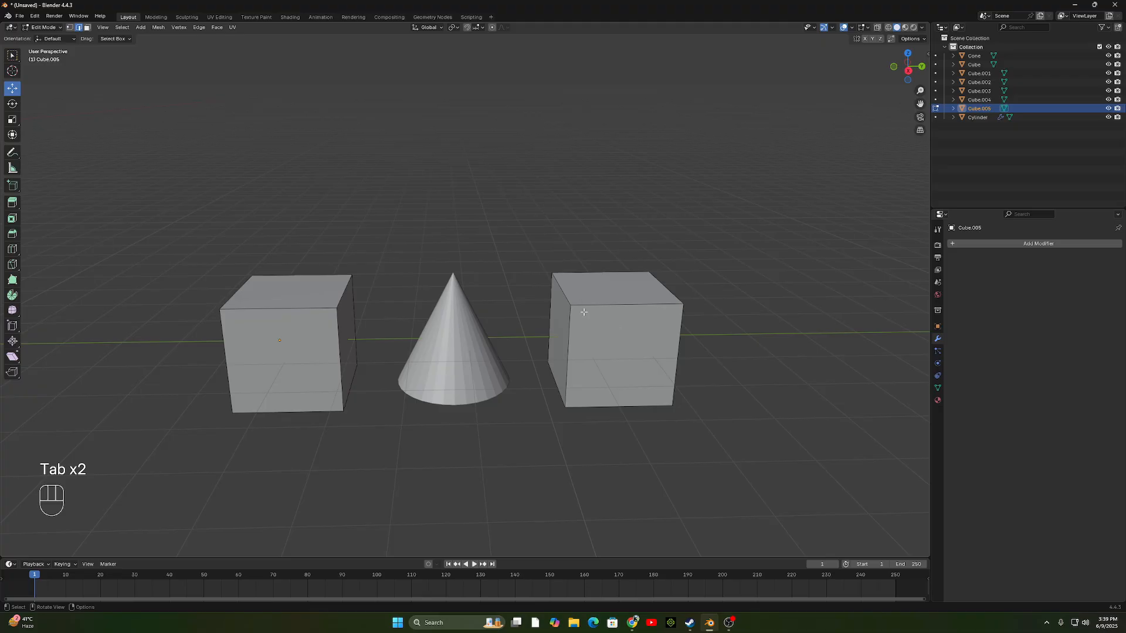
{"action": "key", "text": "a"}
{"action": "left_click", "coordinate": [551, 318]}
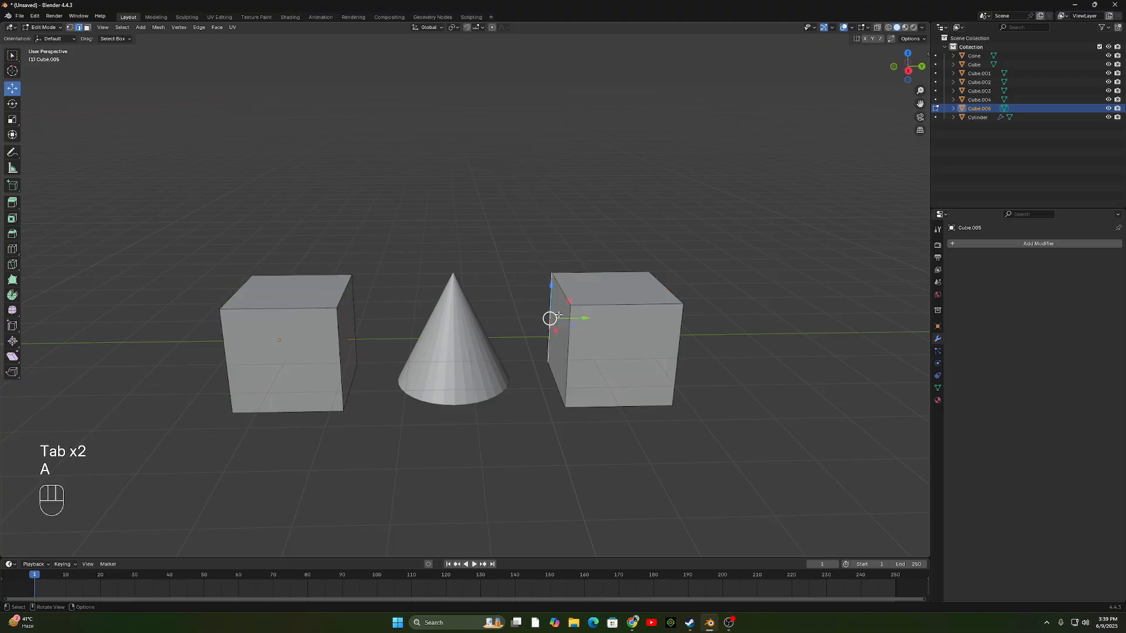
{"action": "left_click_drag", "start_coordinate": [528, 209], "coordinate": [740, 461]}
{"action": "right_click", "coordinate": [605, 349]}
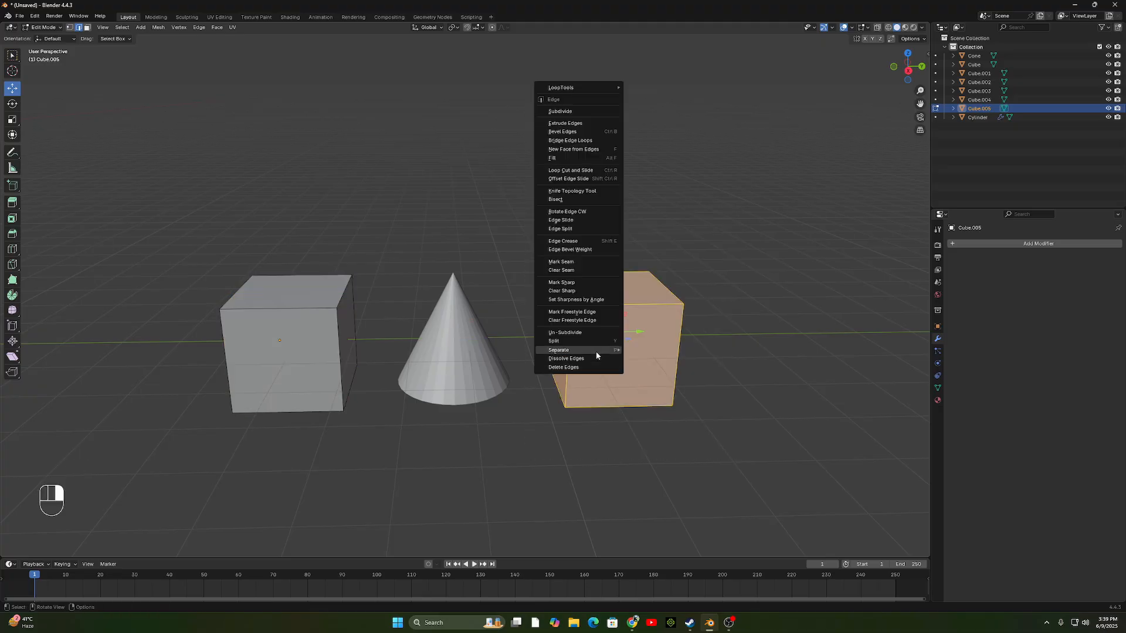
{"action": "mouse_move", "coordinate": [596, 351]}
{"action": "left_click", "coordinate": [681, 349]}
{"action": "key", "text": "Tab"}
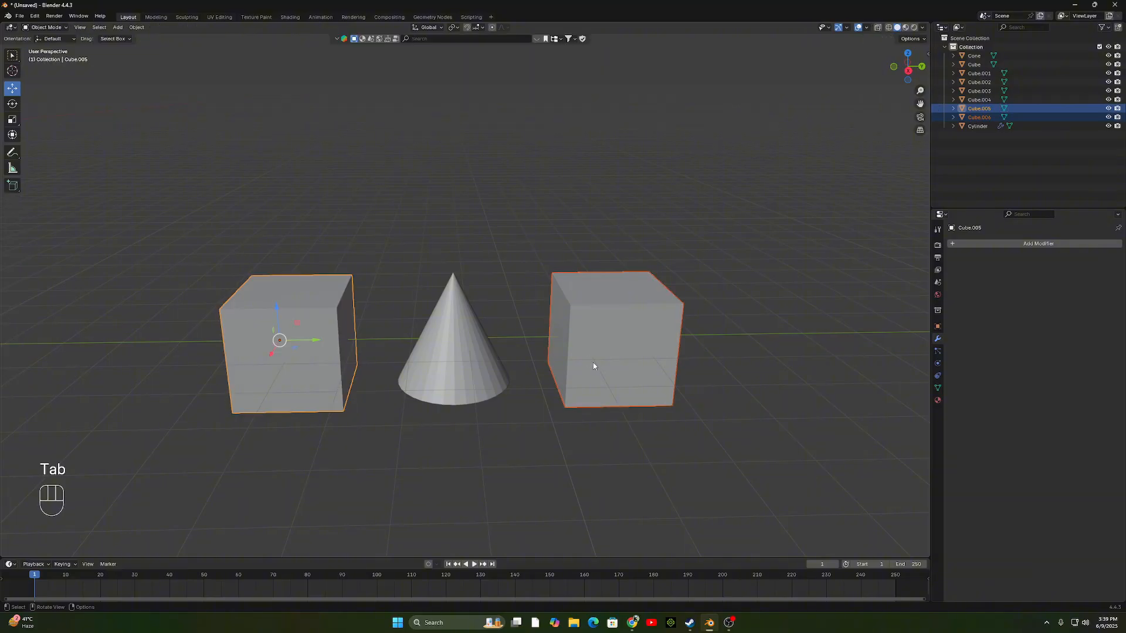
Select the separated mirrored cube alone and try moving it along Y away from the cone.
{"action": "left_click", "coordinate": [361, 212]}
{"action": "left_click", "coordinate": [339, 309]}
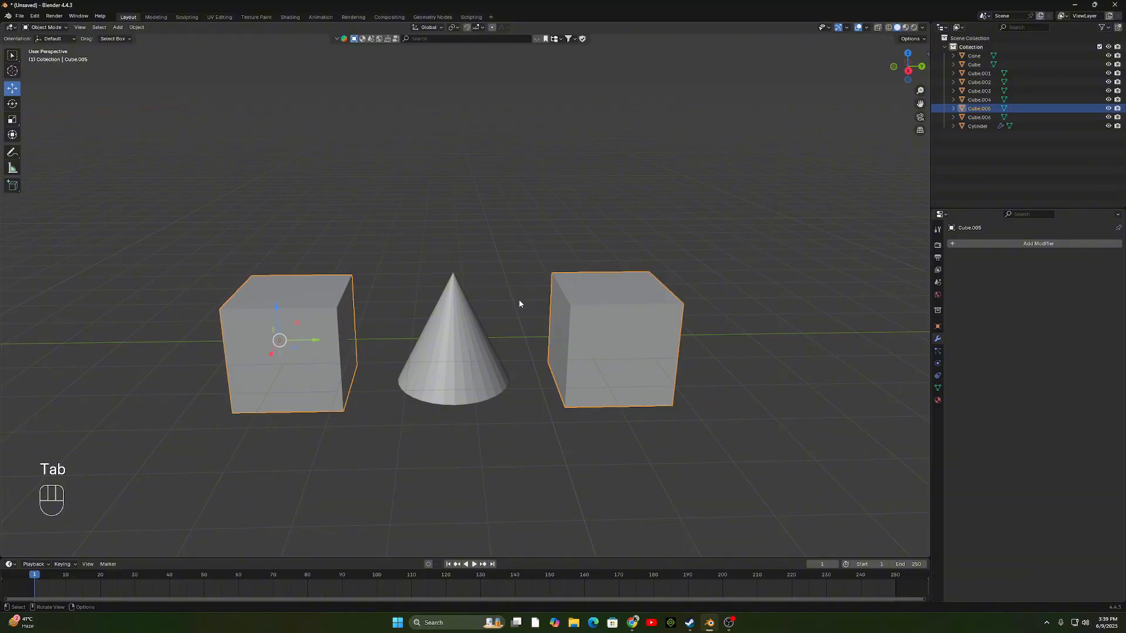
{"action": "left_click", "coordinate": [655, 350]}
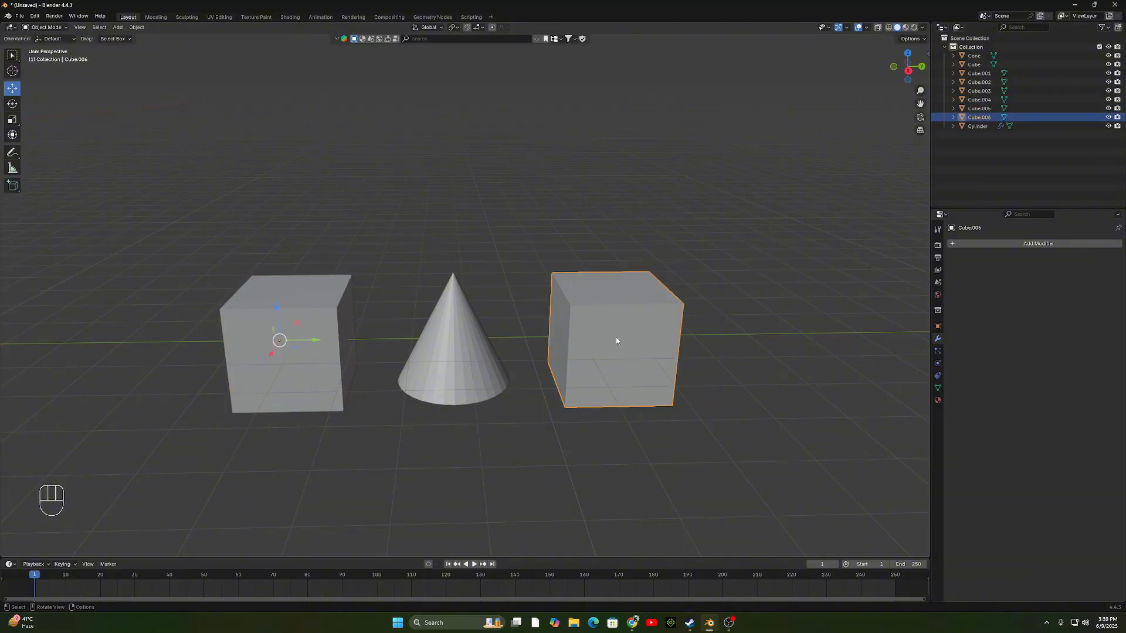
{"action": "key", "text": "ctrl+z"}
{"action": "key", "text": "ctrl+z"}
{"action": "key", "text": "ctrl+z"}
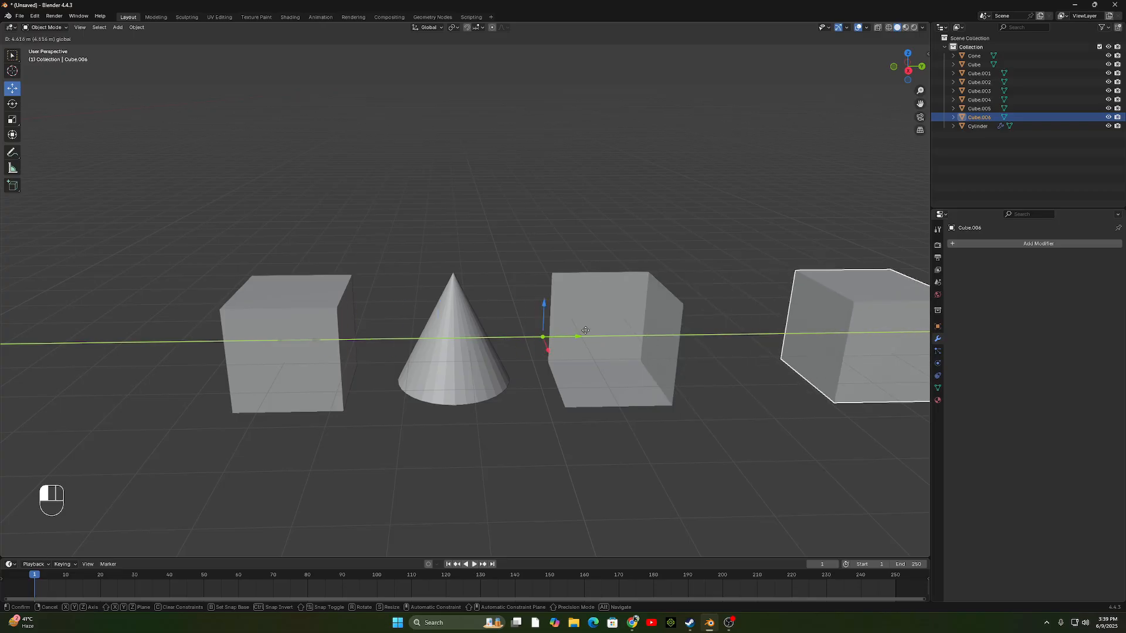
Undo the cube's move and its separation, back to the joined cubes fully selected in Edit Mode.
{"action": "key", "text": "ctrl+z"}
{"action": "key", "text": "ctrl+z"}
{"action": "key", "text": "ctrl+z"}
{"action": "key", "text": "ctrl+z"}
{"action": "key", "text": "ctrl+z"}
{"action": "key", "text": "ctrl+z"}
{"action": "key", "text": "ctrl+z"}
{"action": "key", "text": "ctrl+z"}
{"action": "key", "text": "ctrl+z"}
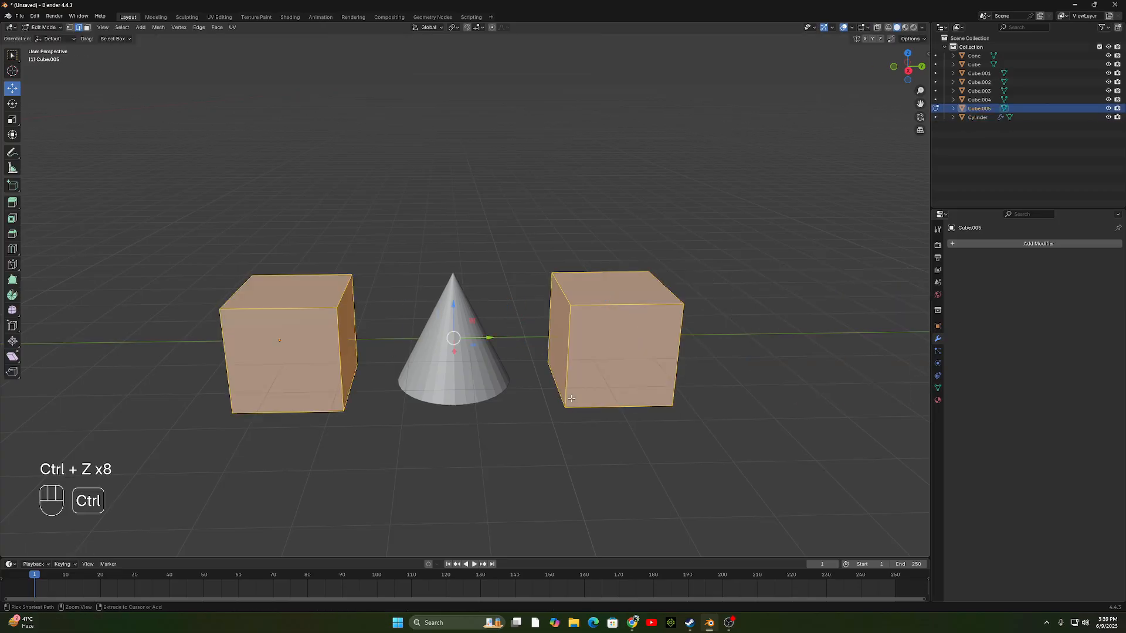
Undo the earlier separation back to the joined cubes in Object Mode and try moving them together along Y.
{"action": "key", "text": "ctrl+z"}
{"action": "key", "text": "ctrl+z"}
{"action": "key", "text": "ctrl+z"}
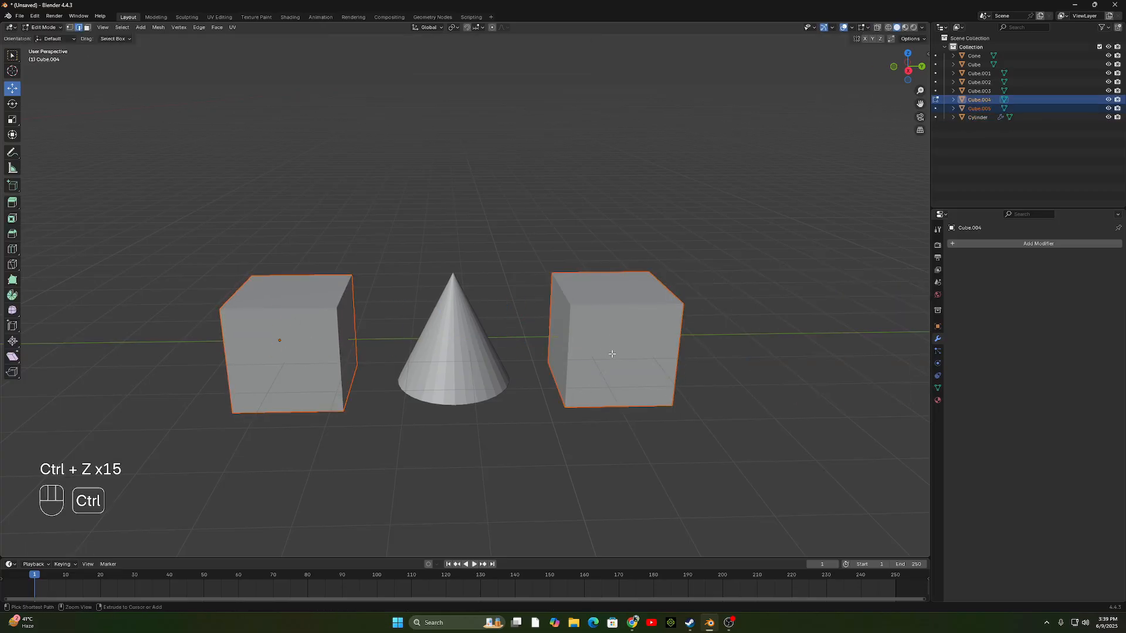
{"action": "key", "text": "ctrl+z"}
{"action": "key", "text": "ctrl+z"}
{"action": "key", "text": "ctrl+z"}
{"action": "key", "text": "ctrl+z"}
{"action": "key", "text": "ctrl+z"}
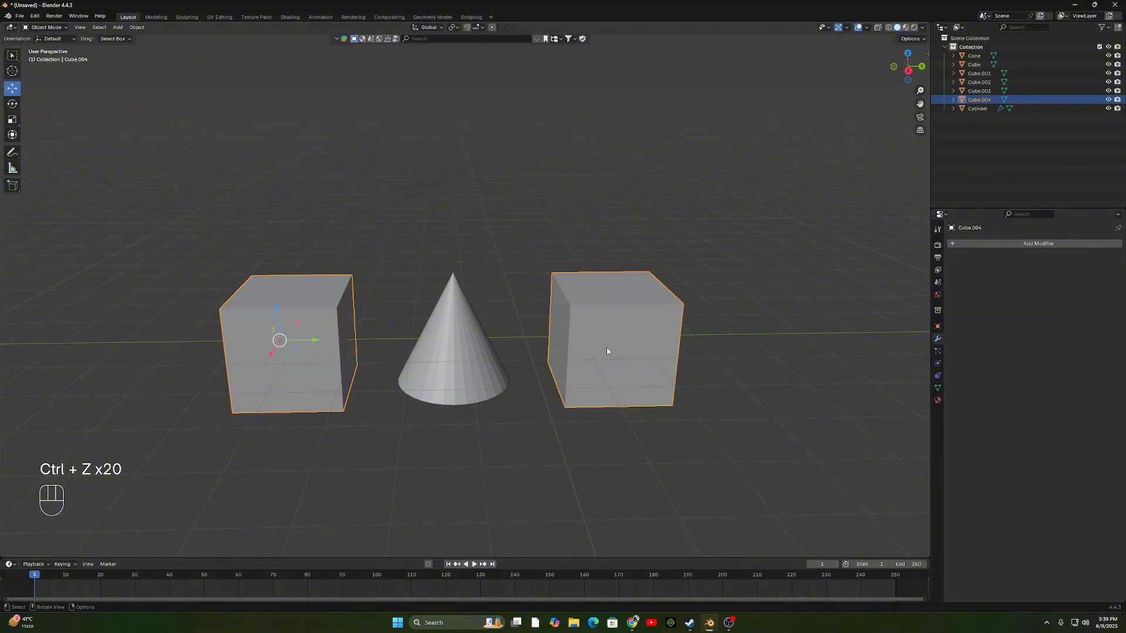
{"action": "left_click_drag", "start_coordinate": [319, 344], "coordinate": [226, 335]}
{"action": "key", "text": "ctrl+z"}
In Edit Mode, select all the geometry of the original cube only, leaving the mirrored cube unselected.
{"action": "key", "text": "Tab"}
{"action": "left_click", "coordinate": [646, 329]}
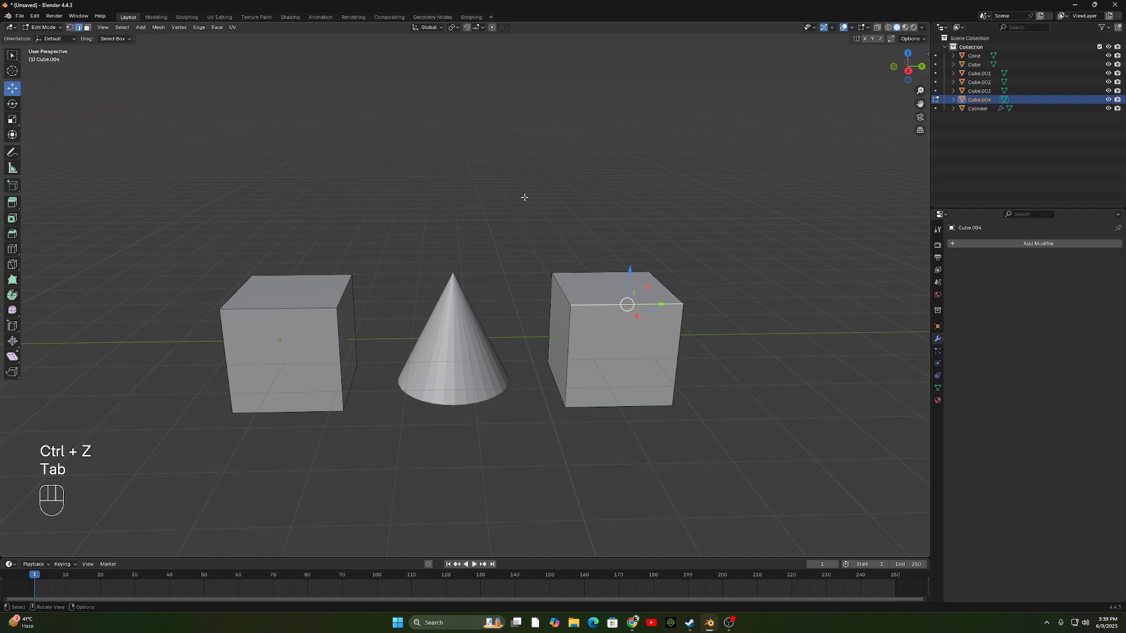
{"action": "mouse_move", "coordinate": [719, 350]}
{"action": "middle_mouse_down"}
{"action": "mouse_move", "coordinate": [782, 385]}
{"action": "mouse_move", "coordinate": [678, 346]}
{"action": "mouse_move", "coordinate": [585, 361]}
{"action": "mouse_move", "coordinate": [716, 345]}
{"action": "middle_mouse_up"}
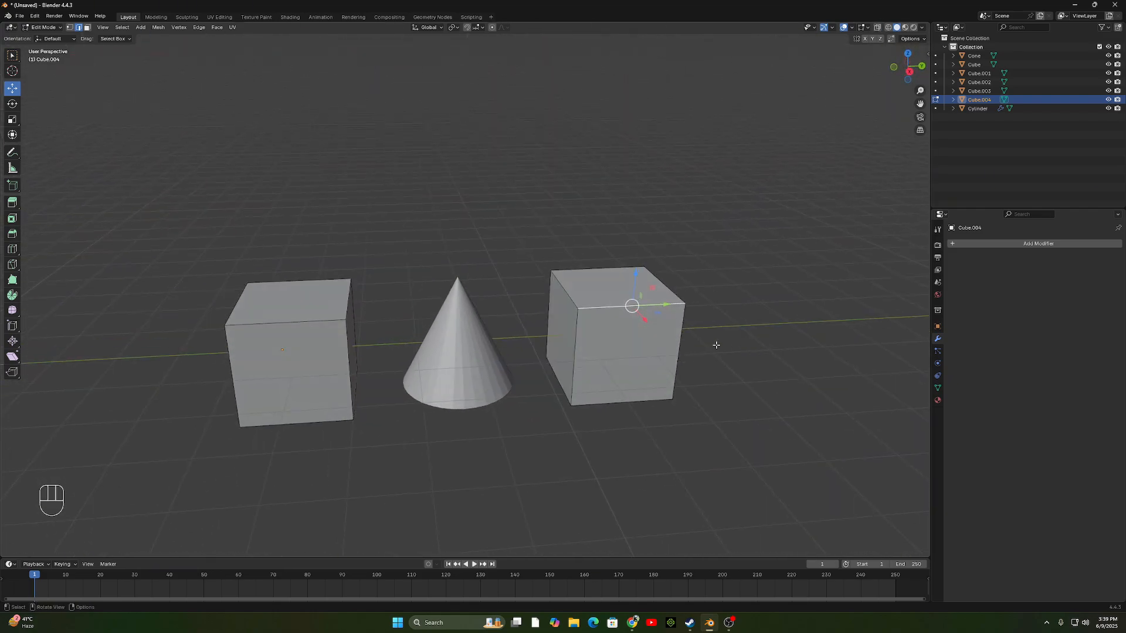
{"action": "left_click_drag", "start_coordinate": [141, 213], "coordinate": [400, 498]}
{"action": "left_click_drag", "start_coordinate": [146, 174], "coordinate": [378, 487]}
{"action": "middle_click_drag", "start_coordinate": [379, 487], "coordinate": [447, 340]}
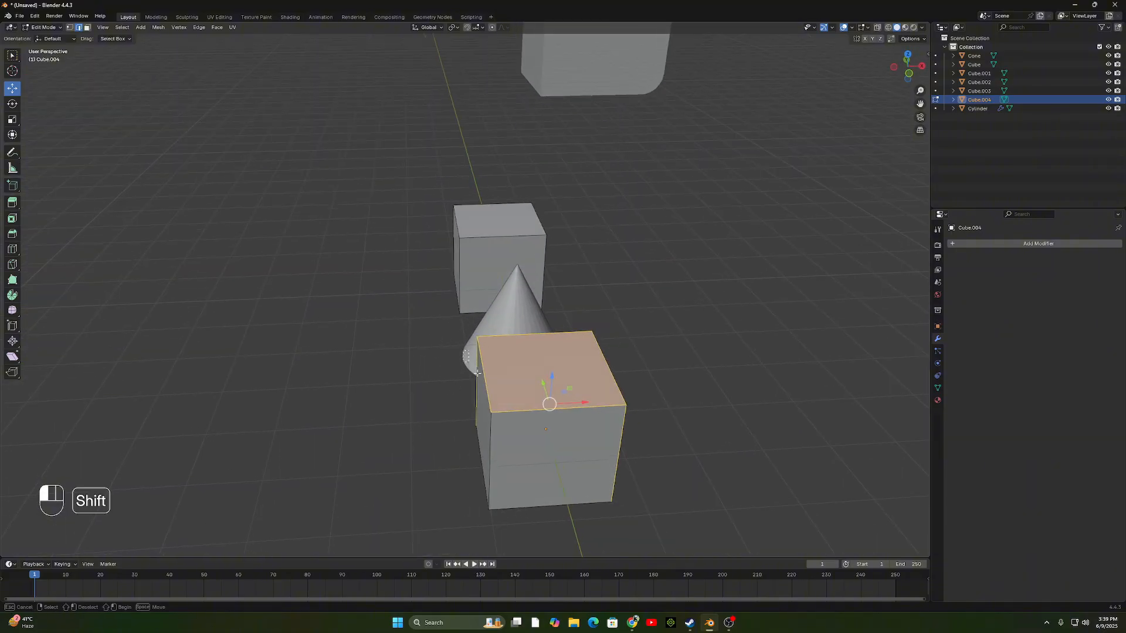
{"action": "left_click_drag", "start_coordinate": [461, 350], "coordinate": [759, 557], "text": "shift"}
{"action": "left_click_drag", "start_coordinate": [371, 358], "coordinate": [744, 554], "text": "shift"}
{"action": "middle_click_drag", "start_coordinate": [791, 523], "coordinate": [321, 342]}
Separate the original cube's geometry by Selection, undo it, and separate it by Selection once more.
{"action": "right_click", "coordinate": [321, 342]}
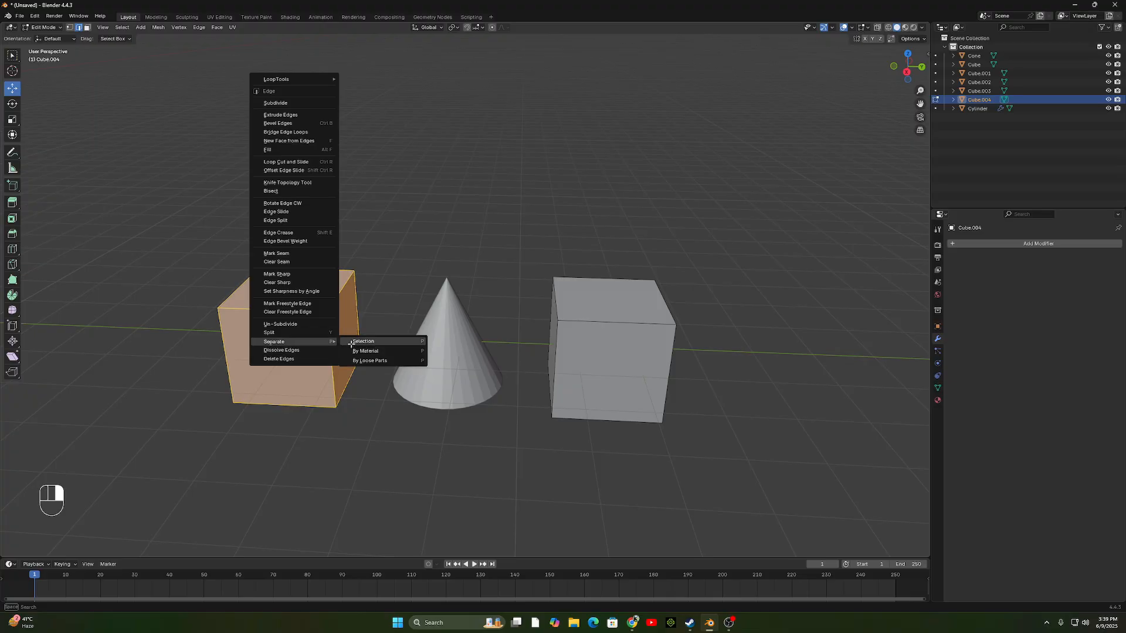
{"action": "left_click", "coordinate": [346, 341]}
{"action": "key", "text": "ctrl+z"}
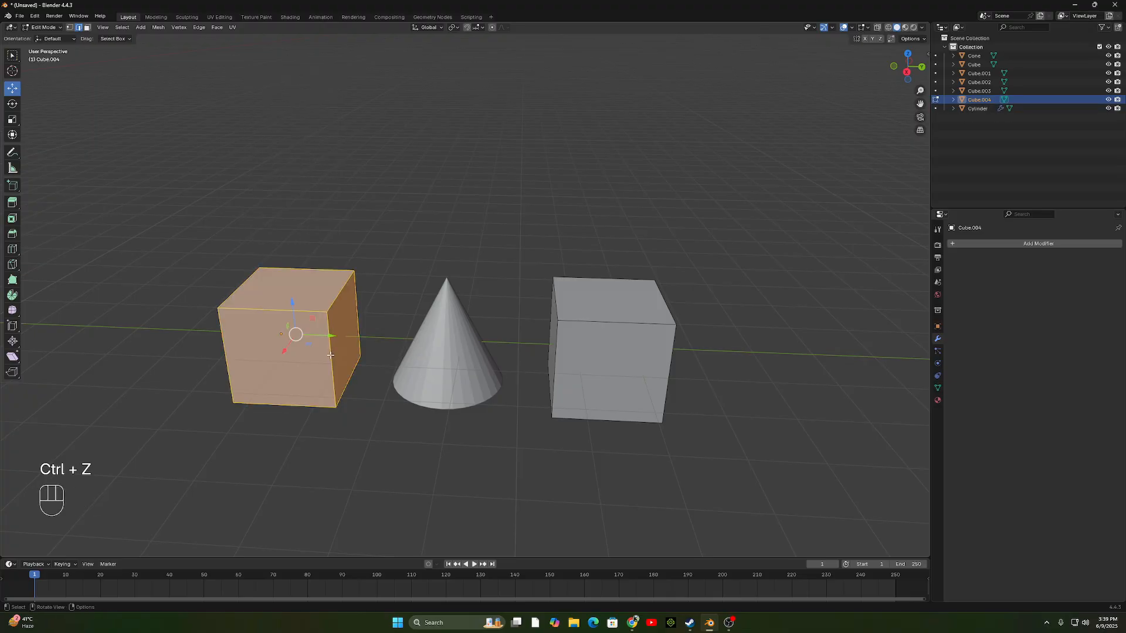
{"action": "key", "text": "p"}
{"action": "left_click", "coordinate": [329, 354]}
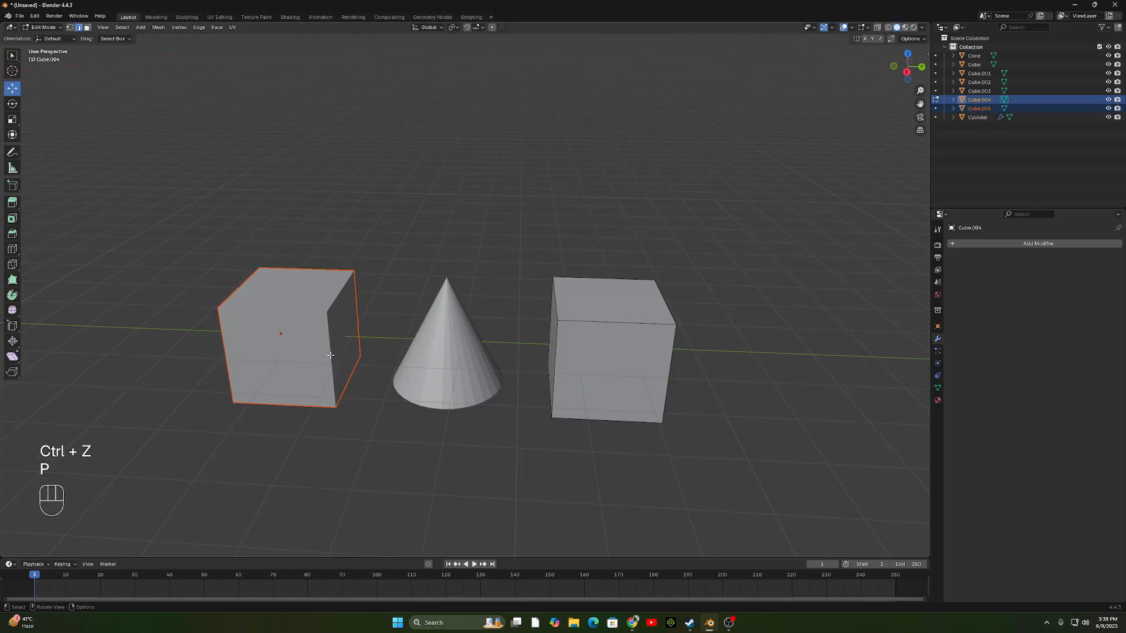
Return to Object Mode, select the original cube alone, and try moving it along Y away from the cone.
{"action": "key", "text": "Tab"}
{"action": "left_click", "coordinate": [312, 352]}
{"action": "left_click_drag", "start_coordinate": [313, 335], "coordinate": [176, 337]}
{"action": "key", "text": "ctrl+z"}
Select the mirrored cube and try moving it along Y with the gizmo at its distant origin.
{"action": "left_click", "coordinate": [639, 352]}
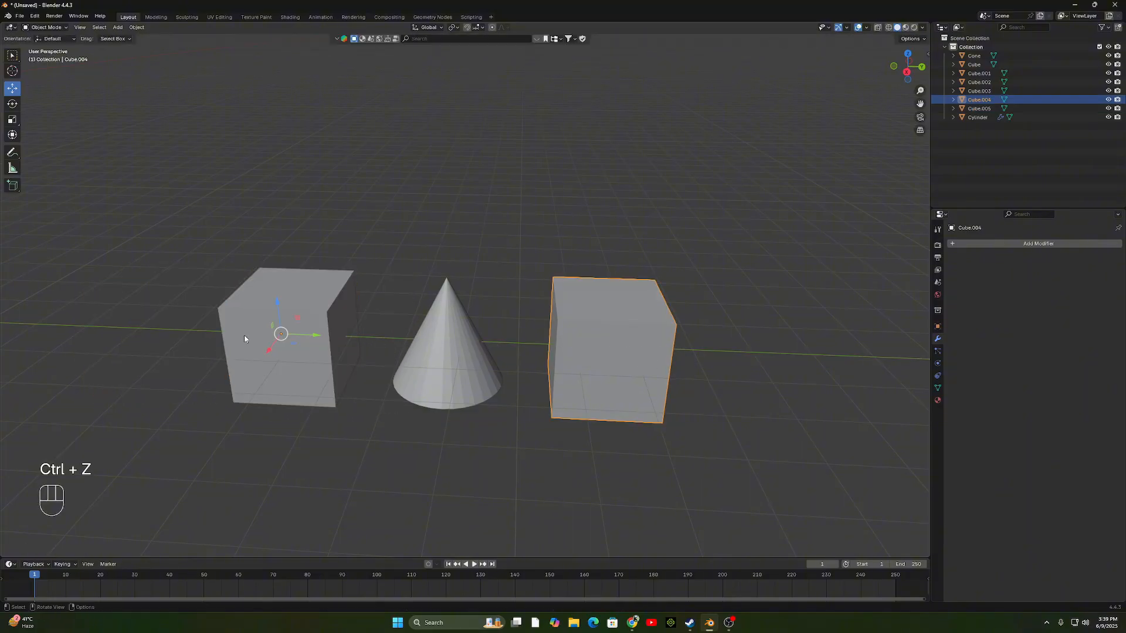
{"action": "left_click_drag", "start_coordinate": [318, 340], "coordinate": [526, 326]}
{"action": "key", "text": "ctrl+z"}
{"action": "mouse_move", "coordinate": [305, 335]}
{"action": "left_mouse_down"}
{"action": "mouse_move", "coordinate": [507, 345]}
{"action": "mouse_move", "coordinate": [240, 343]}
{"action": "mouse_move", "coordinate": [326, 347]}
{"action": "mouse_move", "coordinate": [317, 334]}
{"action": "left_mouse_up"}
{"action": "key", "text": "ctrl+z"}
Switch to the Google Docs course outline, highlight the "Object origin, snapping, and pivot points" topic, and return to Blender.
{"action": "left_click", "coordinate": [632, 623]}
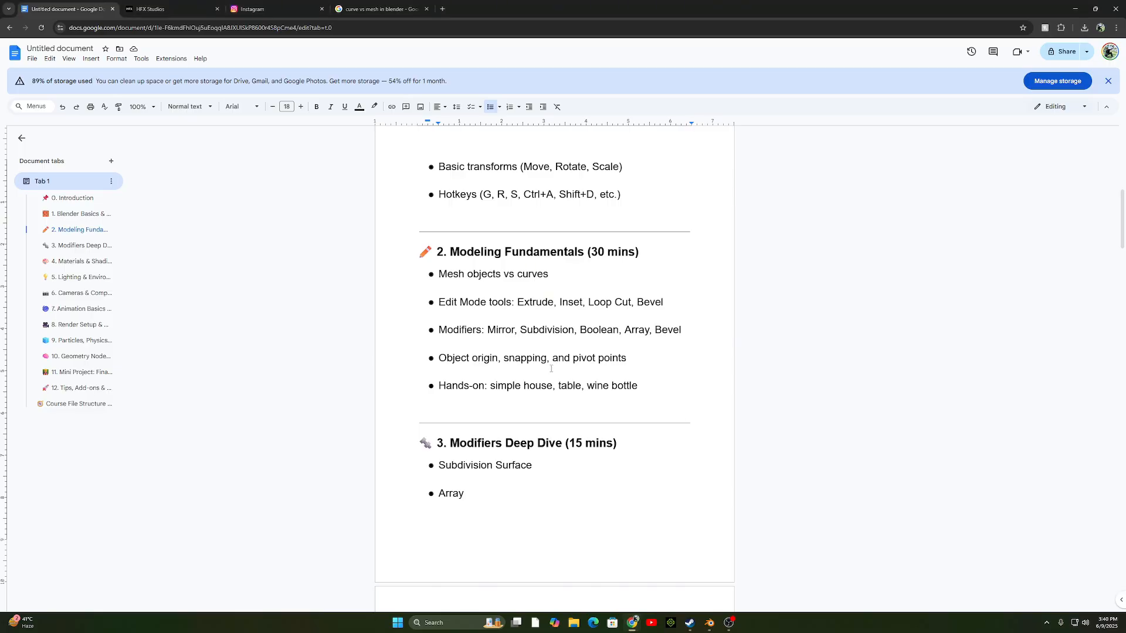
{"action": "left_click_drag", "start_coordinate": [448, 358], "coordinate": [627, 358]}
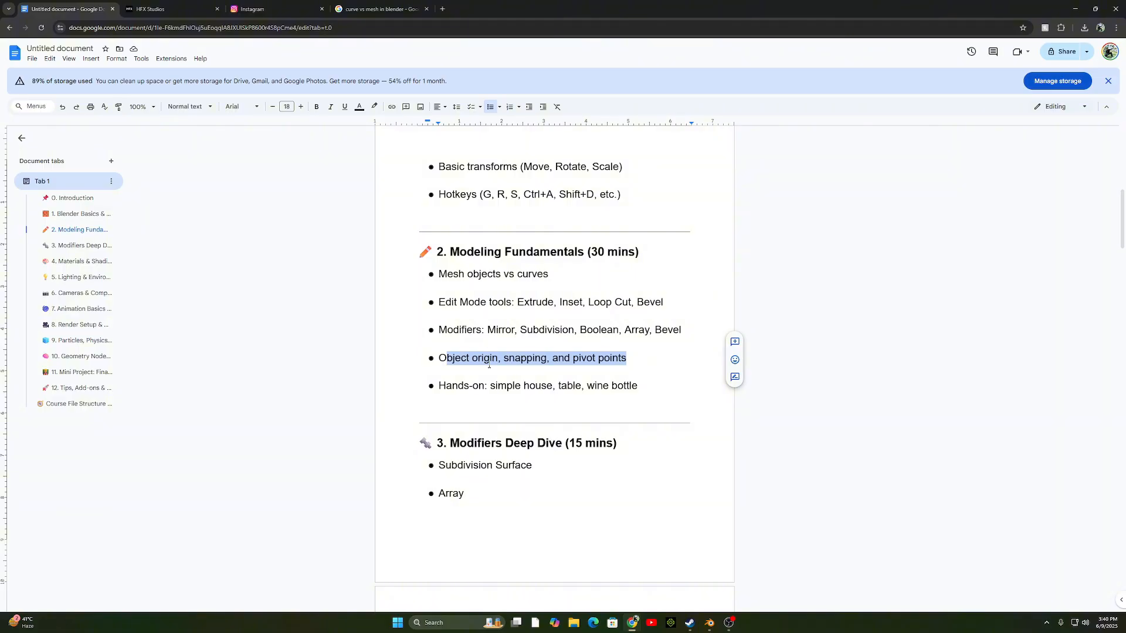
{"action": "left_click", "coordinate": [727, 623]}
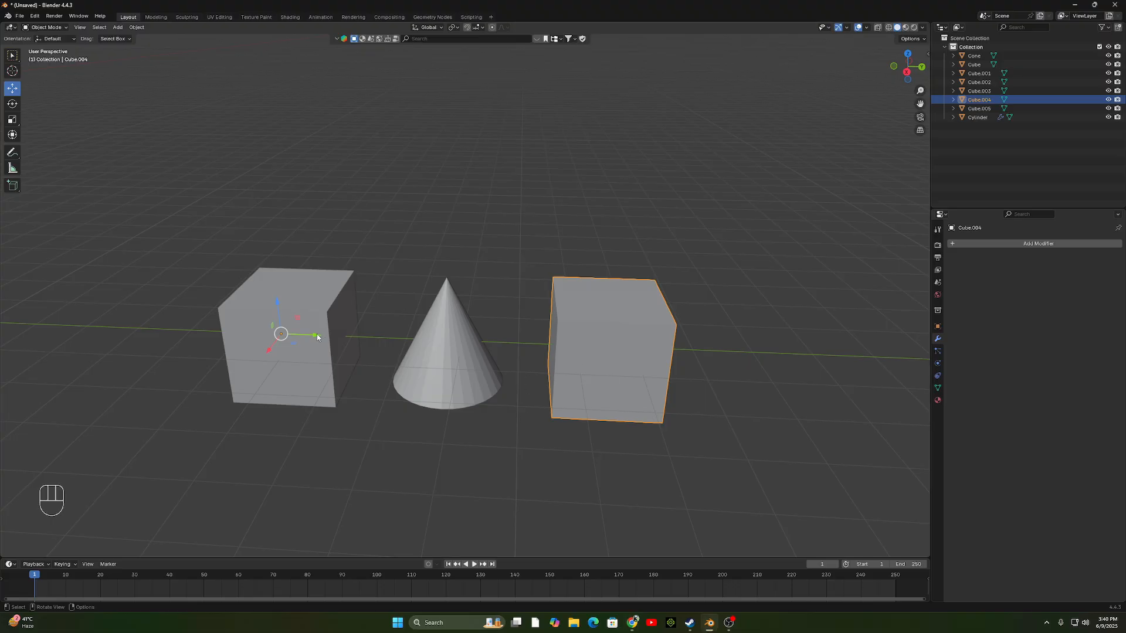
Undo the test moves and the separation, back to the original cube's geometry selected in Edit Mode.
{"action": "mouse_move", "coordinate": [317, 336]}
{"action": "left_mouse_down"}
{"action": "mouse_move", "coordinate": [326, 336]}
{"action": "mouse_move", "coordinate": [311, 338]}
{"action": "left_mouse_up"}
{"action": "key", "text": "ctrl+z"}
{"action": "key", "text": "ctrl+z"}
{"action": "key", "text": "ctrl+z"}
{"action": "key", "text": "ctrl+z"}
{"action": "key", "text": "ctrl+z"}
{"action": "key", "text": "ctrl+z"}
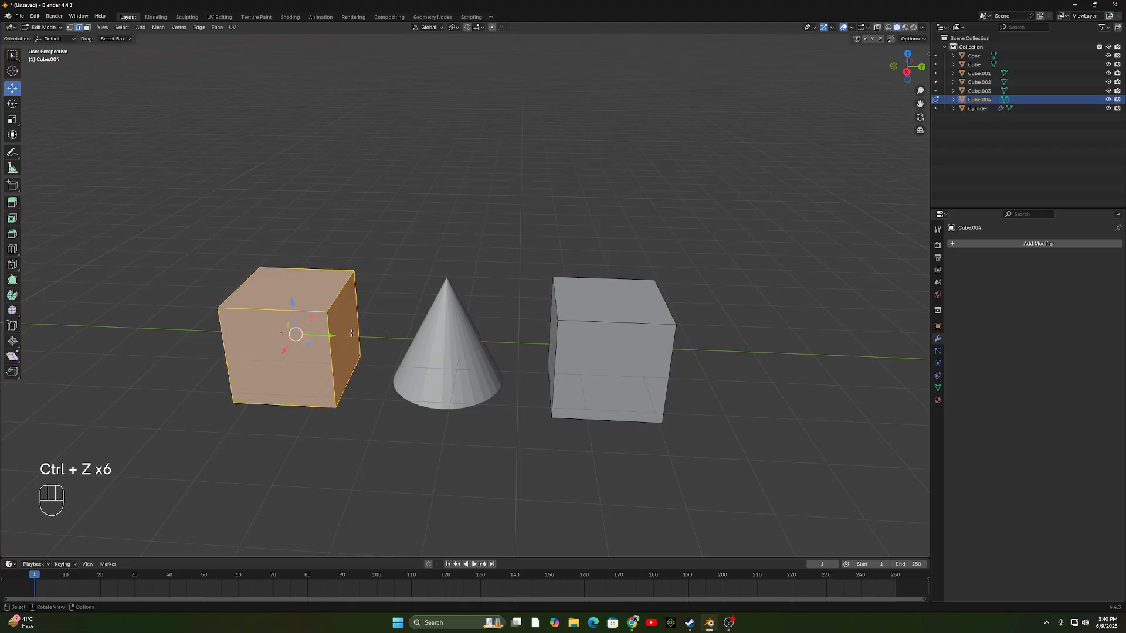
In Object Mode, try moving the joined cubes along Y past the cone as one object.
{"action": "key", "text": "Tab"}
{"action": "left_click_drag", "start_coordinate": [317, 336], "coordinate": [444, 338]}
{"action": "key", "text": "ctrl+z"}
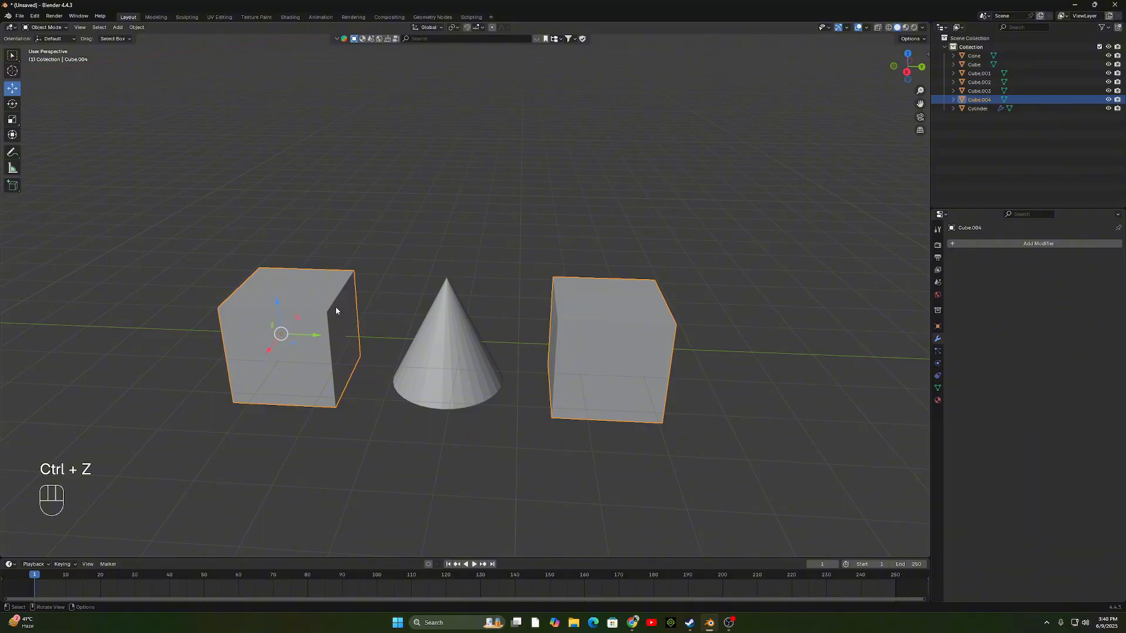
Separate the original cube's selected geometry by Selection in Edit Mode and return to Object Mode.
{"action": "key", "text": "Tab"}
{"action": "right_click", "coordinate": [290, 315]}
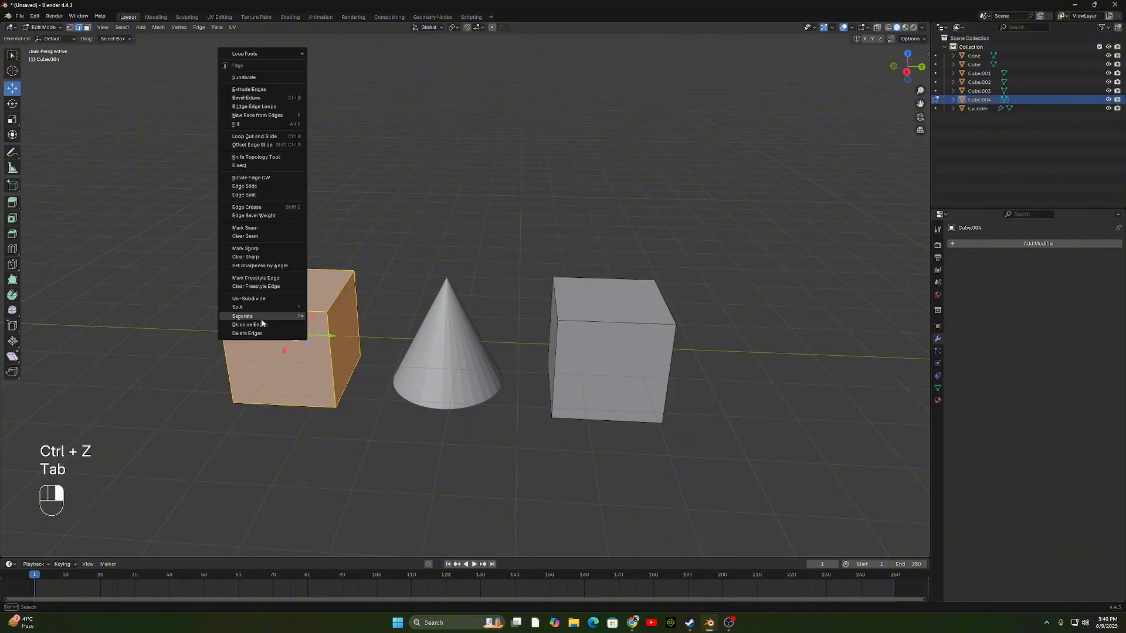
{"action": "mouse_move", "coordinate": [290, 317]}
{"action": "left_click", "coordinate": [364, 317]}
{"action": "key", "text": "Tab"}
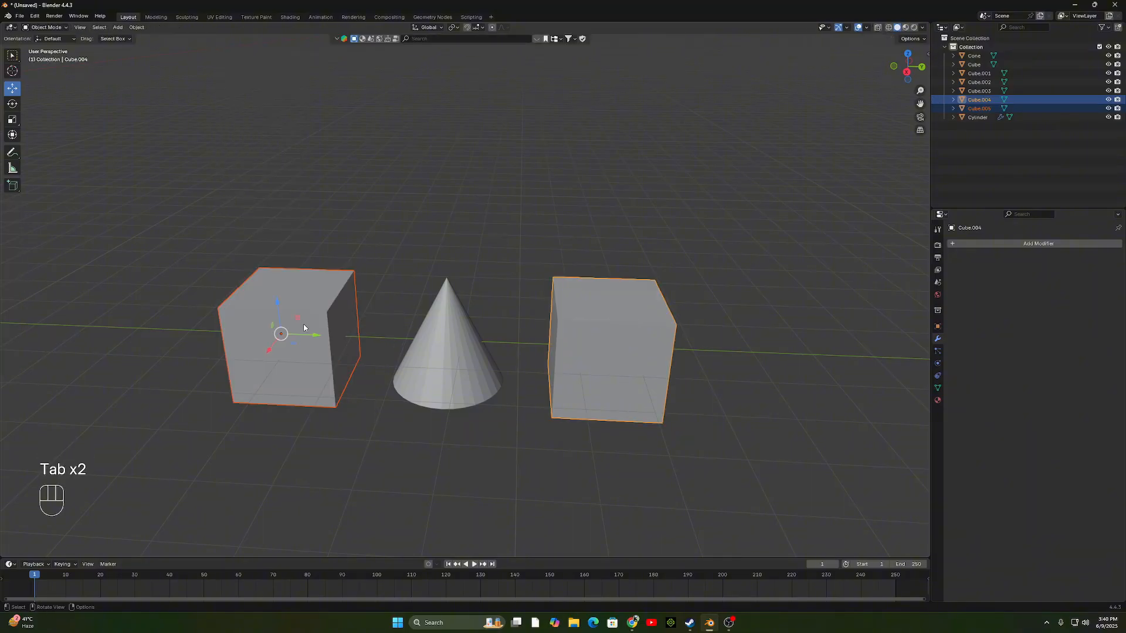
Select the separated original cube and try moving it slightly along Y.
{"action": "left_click", "coordinate": [306, 329]}
{"action": "mouse_move", "coordinate": [311, 333]}
{"action": "left_mouse_down"}
{"action": "mouse_move", "coordinate": [419, 332]}
{"action": "mouse_move", "coordinate": [284, 323]}
{"action": "mouse_move", "coordinate": [329, 324]}
{"action": "left_mouse_up"}
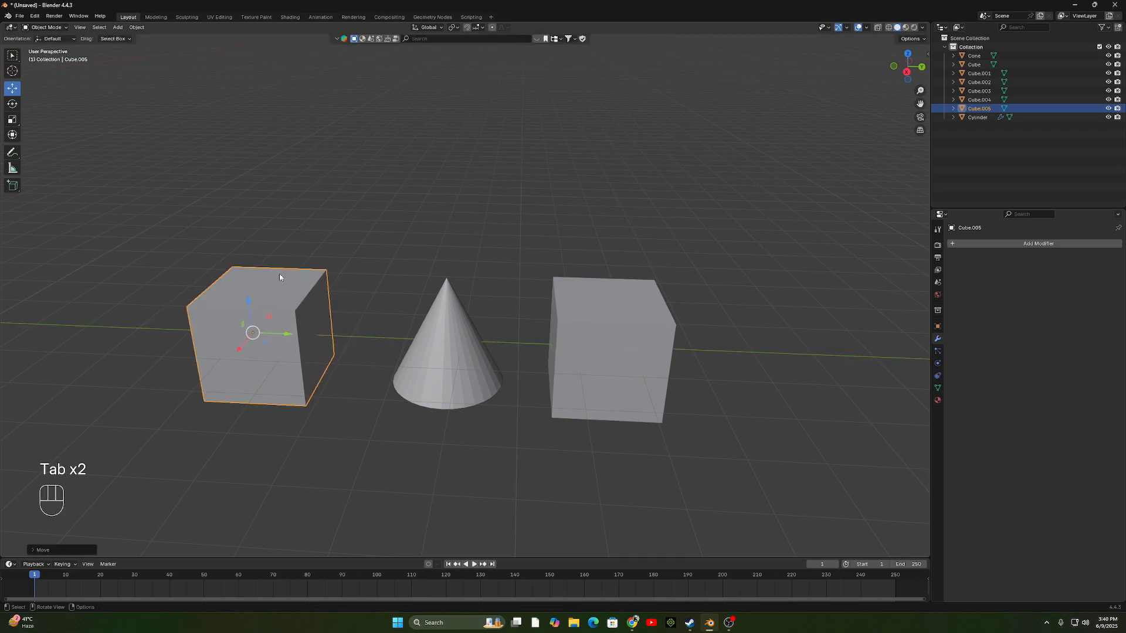
{"action": "key", "text": "ctrl+z"}
Move the mirrored cube slightly along Y away from the cone and compare the gizmo position on both cubes.
{"action": "middle_click_drag", "start_coordinate": [281, 342], "coordinate": [488, 356]}
{"action": "left_click", "coordinate": [532, 345]}
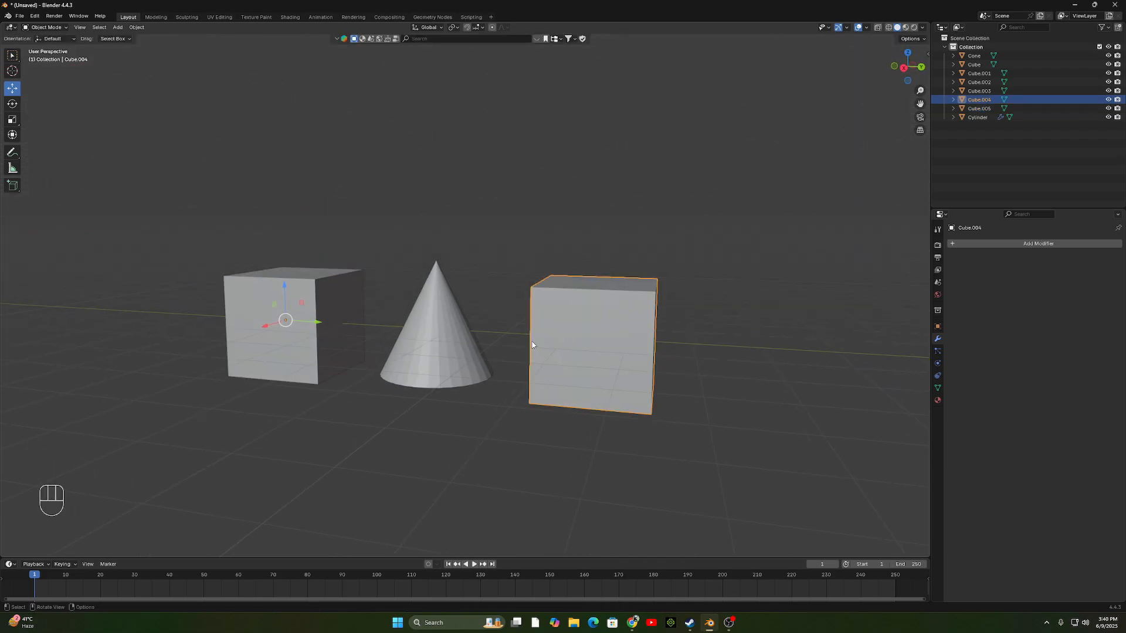
{"action": "mouse_move", "coordinate": [315, 323]}
{"action": "left_mouse_down"}
{"action": "mouse_move", "coordinate": [370, 322]}
{"action": "mouse_move", "coordinate": [200, 317]}
{"action": "mouse_move", "coordinate": [340, 324]}
{"action": "mouse_move", "coordinate": [324, 331]}
{"action": "left_mouse_up"}
{"action": "left_click", "coordinate": [322, 295]}
{"action": "left_click", "coordinate": [638, 312]}
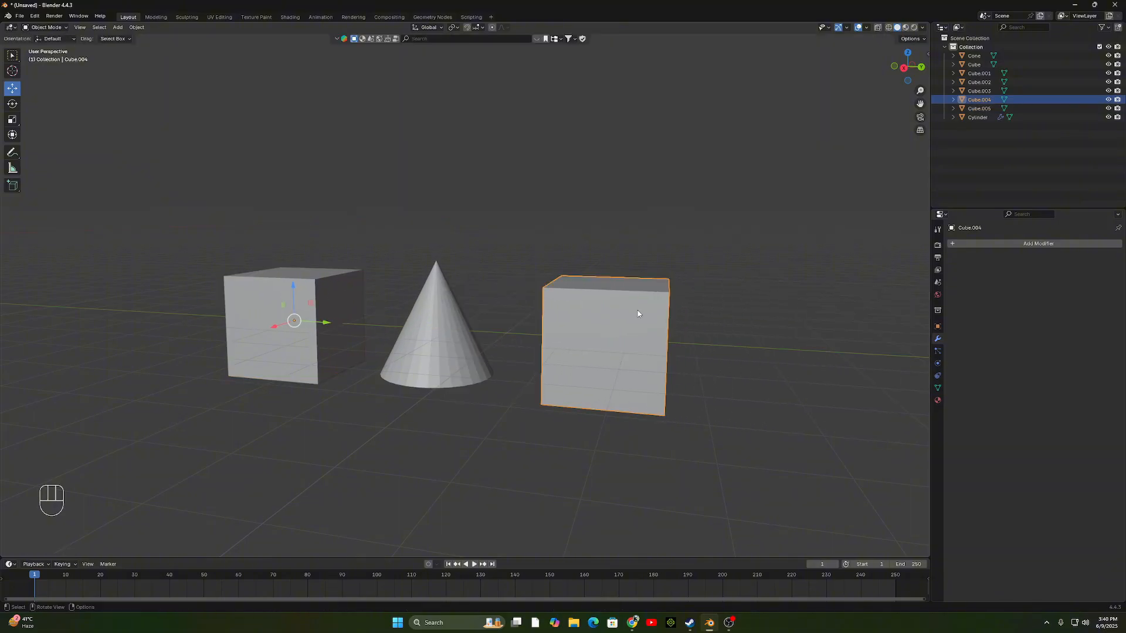
{"action": "key", "text": "ctrl+z"}
Select the mirrored cube and set its origin with Origin to Geometry.
{"action": "middle_click_drag", "start_coordinate": [427, 321], "coordinate": [553, 332]}
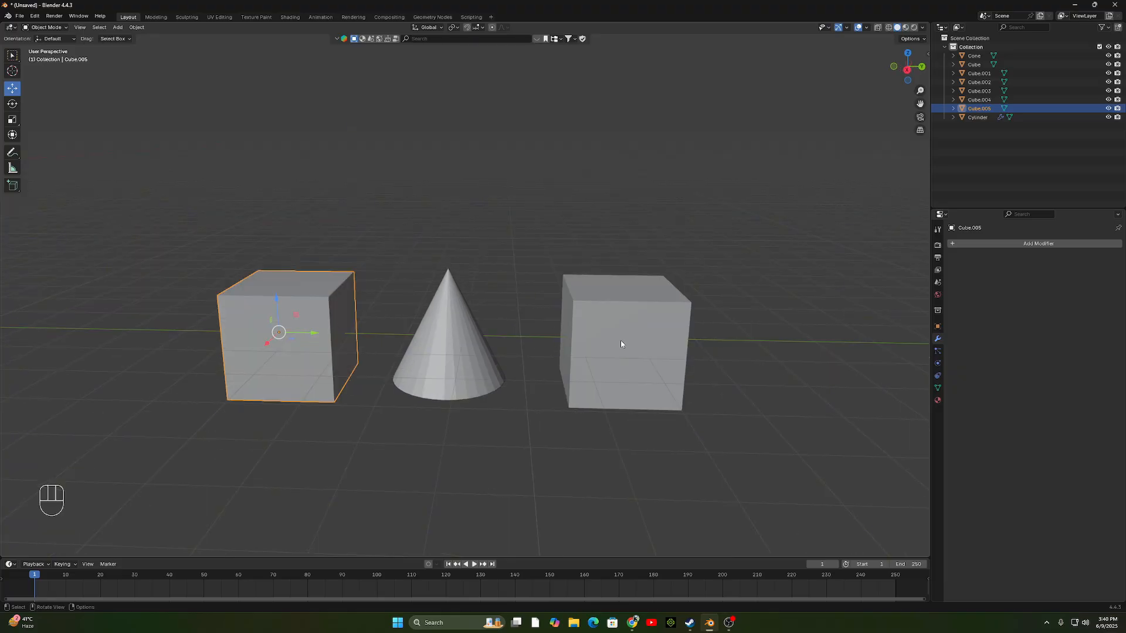
{"action": "left_click", "coordinate": [635, 301]}
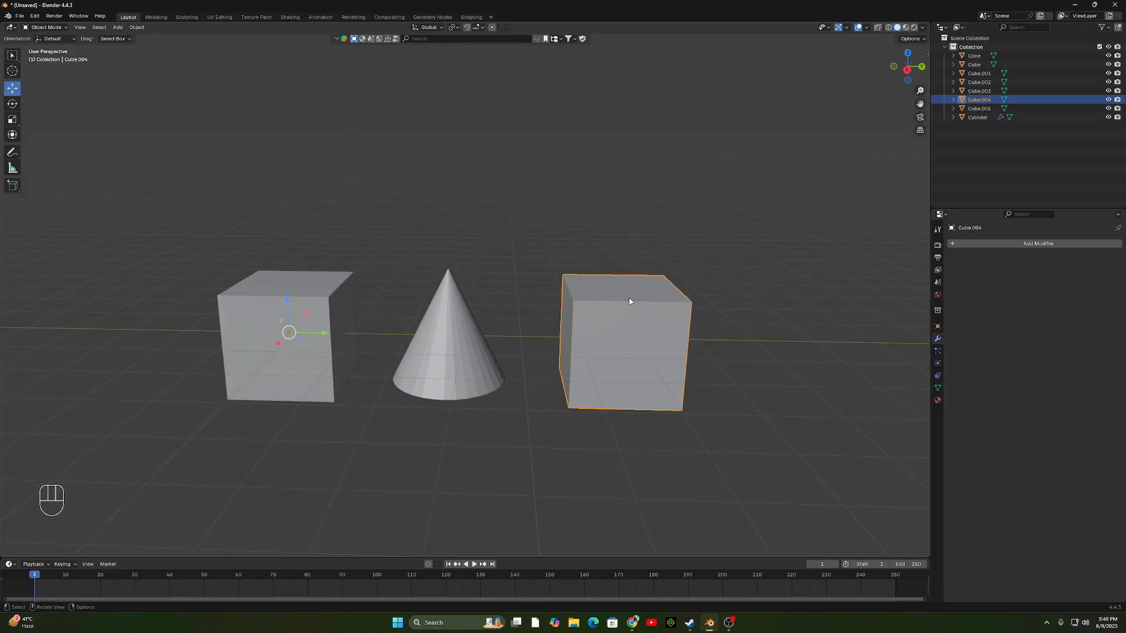
{"action": "left_click", "coordinate": [636, 329]}
{"action": "left_click", "coordinate": [136, 28]}
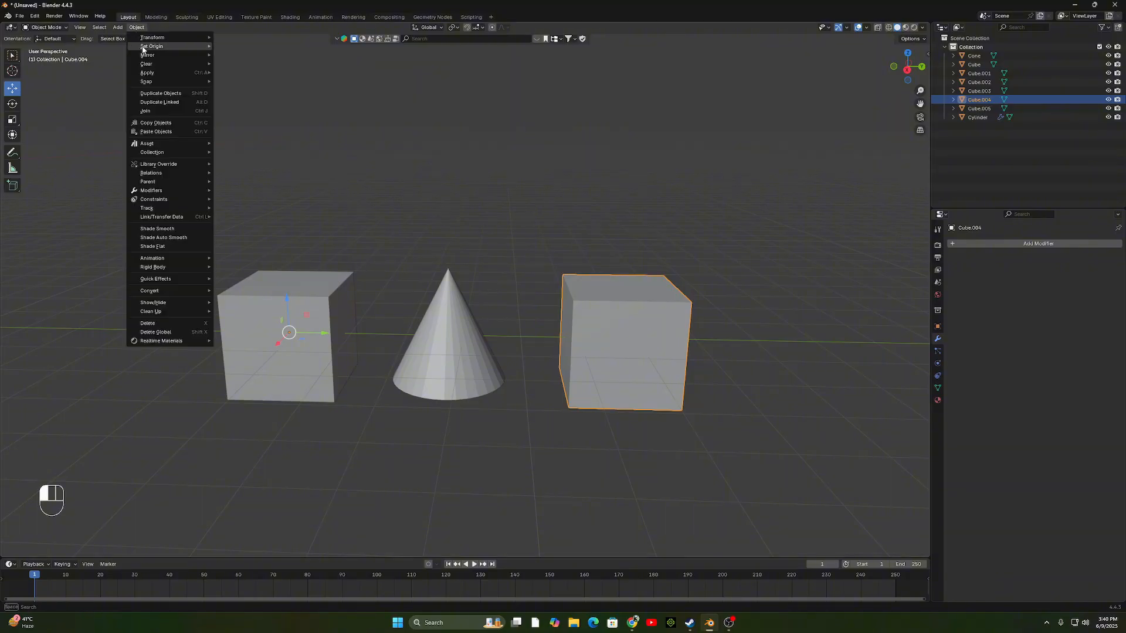
{"action": "mouse_move", "coordinate": [143, 49]}
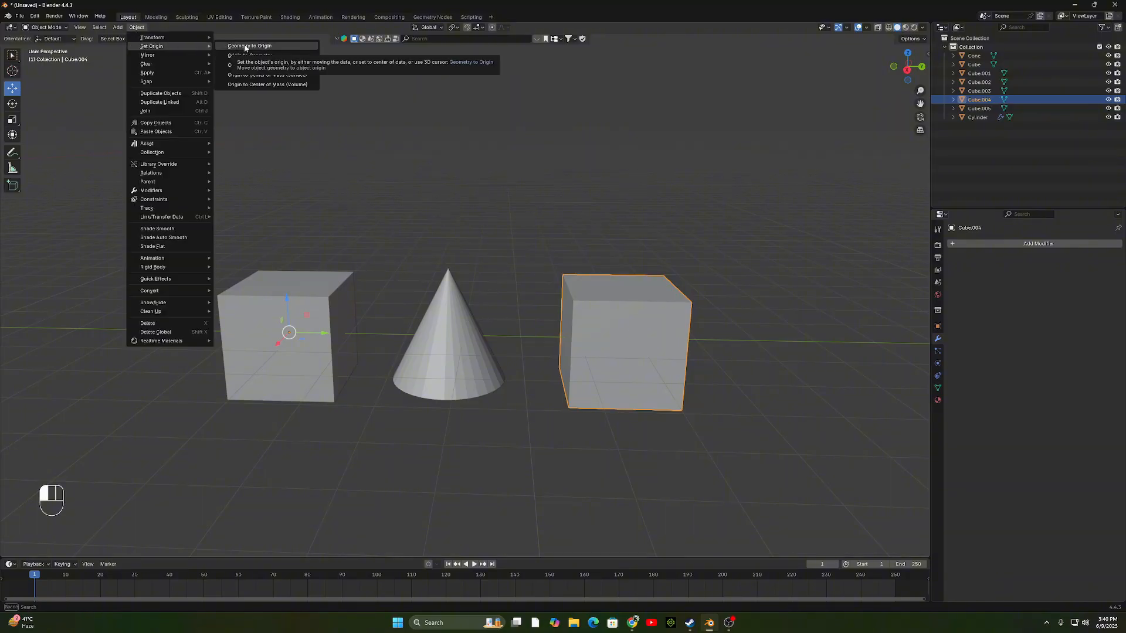
{"action": "left_click", "coordinate": [263, 55]}
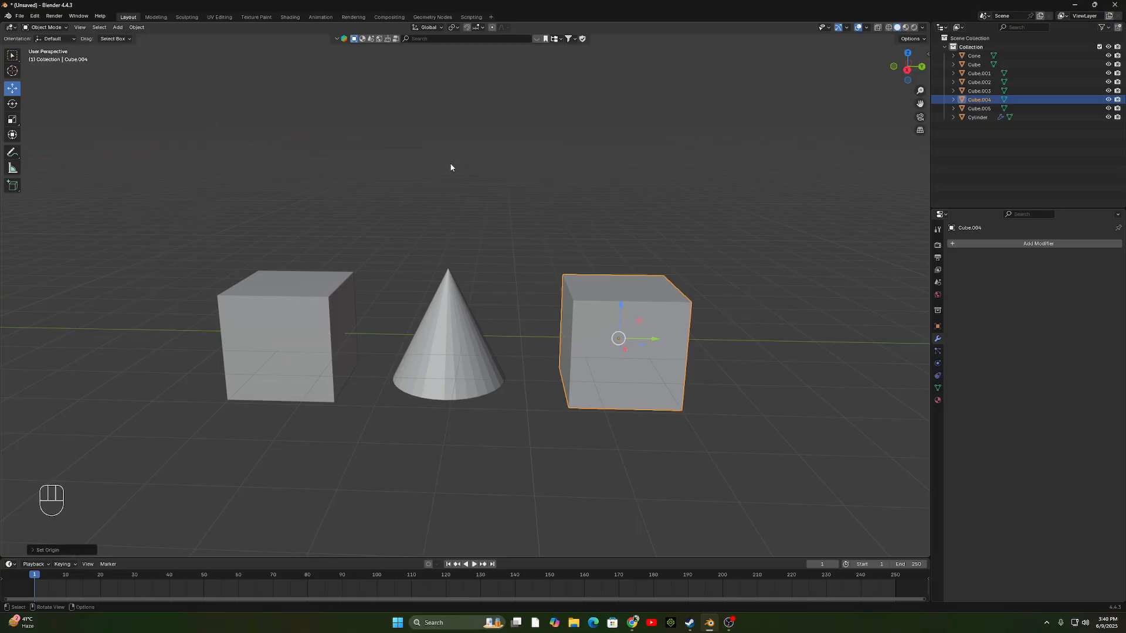
Try moving the mirrored cube along Y from its recentred origin.
{"action": "middle_click_drag", "start_coordinate": [610, 362], "coordinate": [480, 347], "text": "shift"}
{"action": "scroll", "coordinate": [519, 381], "scroll_direction": "up", "scroll_amount": 3}
{"action": "scroll", "coordinate": [489, 328], "scroll_direction": "down", "scroll_amount": 1}
{"action": "left_click_drag", "start_coordinate": [489, 317], "coordinate": [514, 322]}
{"action": "key", "text": "ctrl+z"}
Select the original cube and try moving it along Y from its own origin.
{"action": "middle_click_drag", "start_coordinate": [479, 366], "coordinate": [758, 364], "text": "shift"}
{"action": "left_click", "coordinate": [371, 308]}
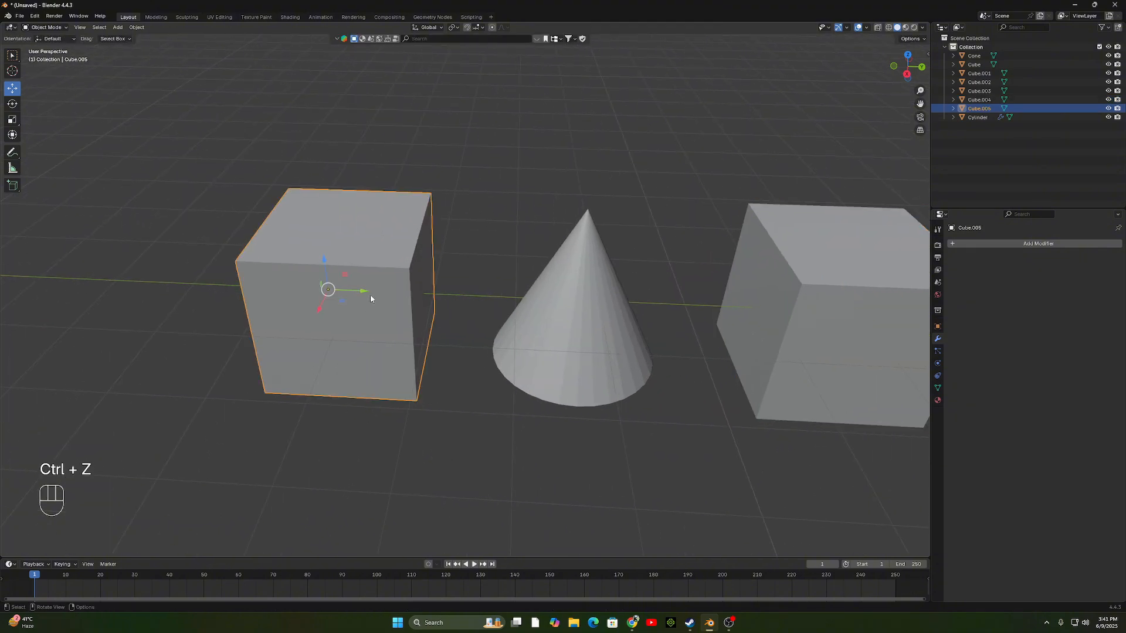
{"action": "mouse_move", "coordinate": [366, 292]}
{"action": "left_mouse_down"}
{"action": "mouse_move", "coordinate": [502, 295]}
{"action": "mouse_move", "coordinate": [359, 303]}
{"action": "left_mouse_up"}
{"action": "key", "text": "ctrl+z"}
Select the mirrored cube again and try moving it along Y away from the cone.
{"action": "scroll", "coordinate": [793, 235], "scroll_direction": "down", "scroll_amount": 6}
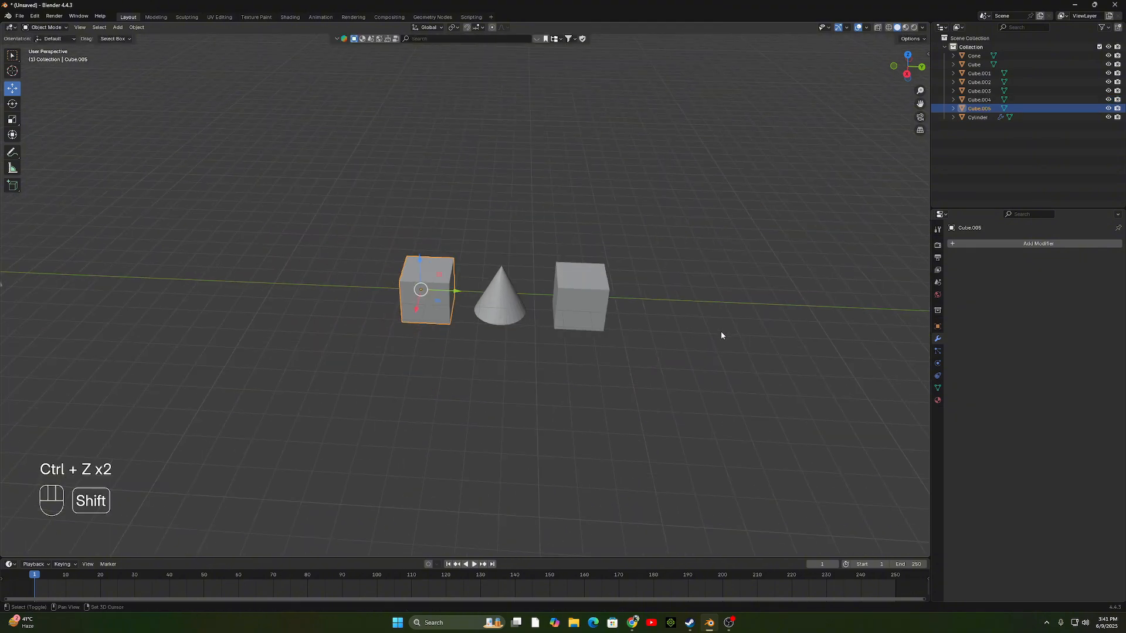
{"action": "middle_click_drag", "start_coordinate": [720, 332], "coordinate": [666, 340], "text": "shift"}
{"action": "middle_click_drag", "start_coordinate": [666, 340], "coordinate": [624, 344]}
{"action": "scroll", "coordinate": [551, 366], "scroll_direction": "up", "scroll_amount": 4}
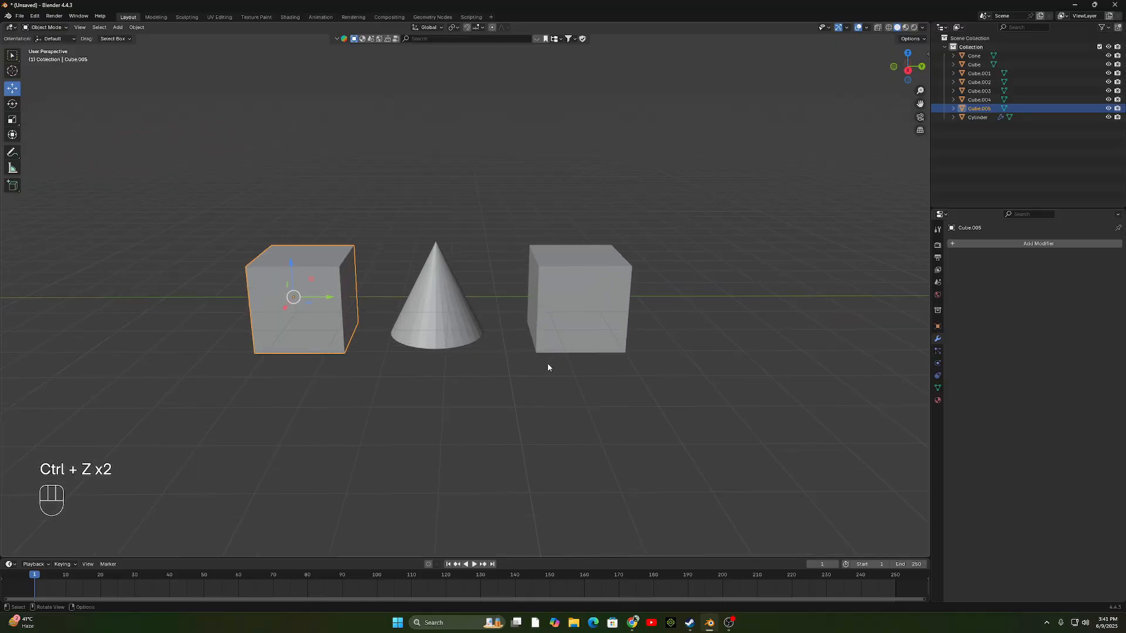
{"action": "middle_click_drag", "start_coordinate": [547, 363], "coordinate": [572, 362], "text": "shift"}
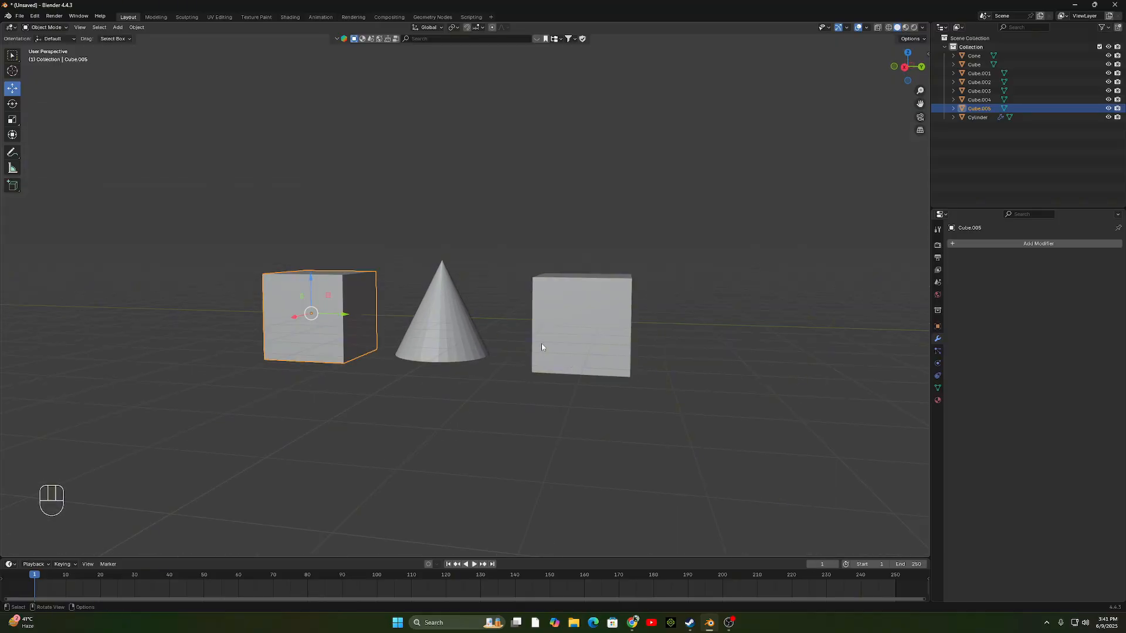
{"action": "left_click", "coordinate": [582, 327]}
{"action": "left_click_drag", "start_coordinate": [617, 329], "coordinate": [670, 328]}
{"action": "key", "text": "ctrl+z"}
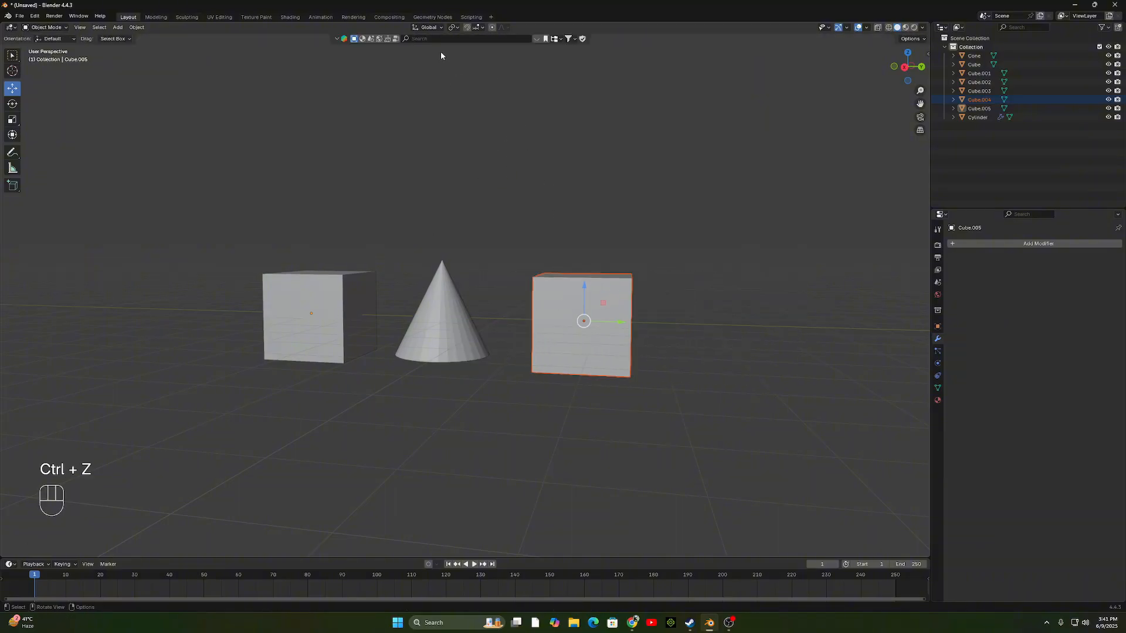
Try the Normal and Local transform orientations, and set the orientation back to Global.
{"action": "left_click", "coordinate": [440, 28]}
{"action": "left_click", "coordinate": [427, 28]}
{"action": "left_click", "coordinate": [423, 73]}
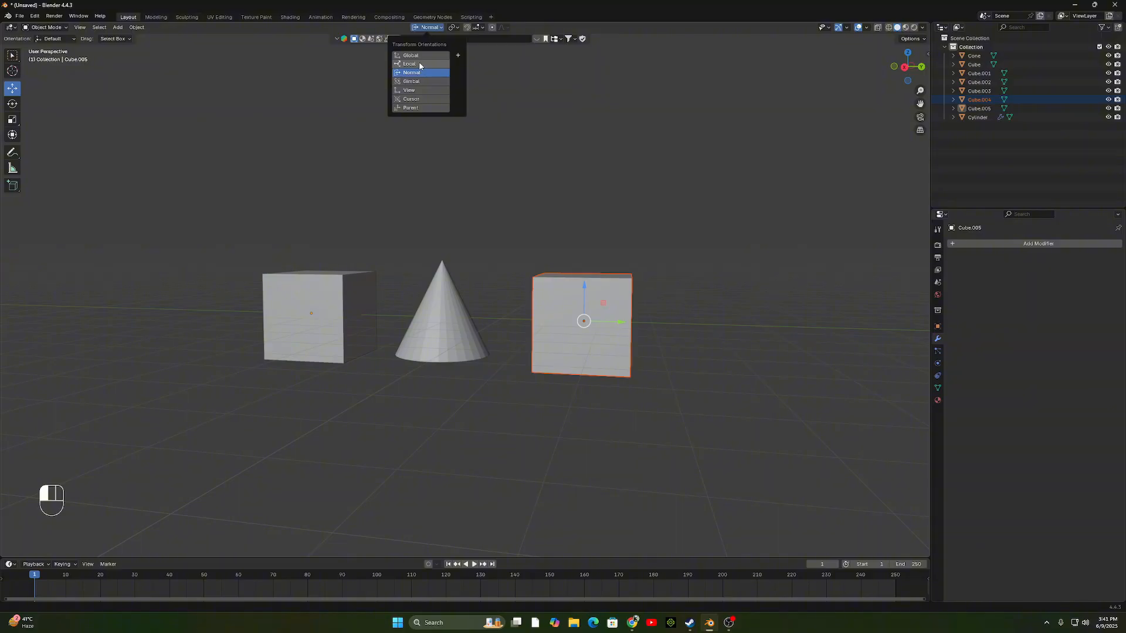
{"action": "left_click", "coordinate": [419, 63]}
{"action": "left_click", "coordinate": [418, 55]}
{"action": "left_click", "coordinate": [571, 135]}
Select the mirrored cube alone and try moving it up along the global Z axis.
{"action": "left_click", "coordinate": [604, 312]}
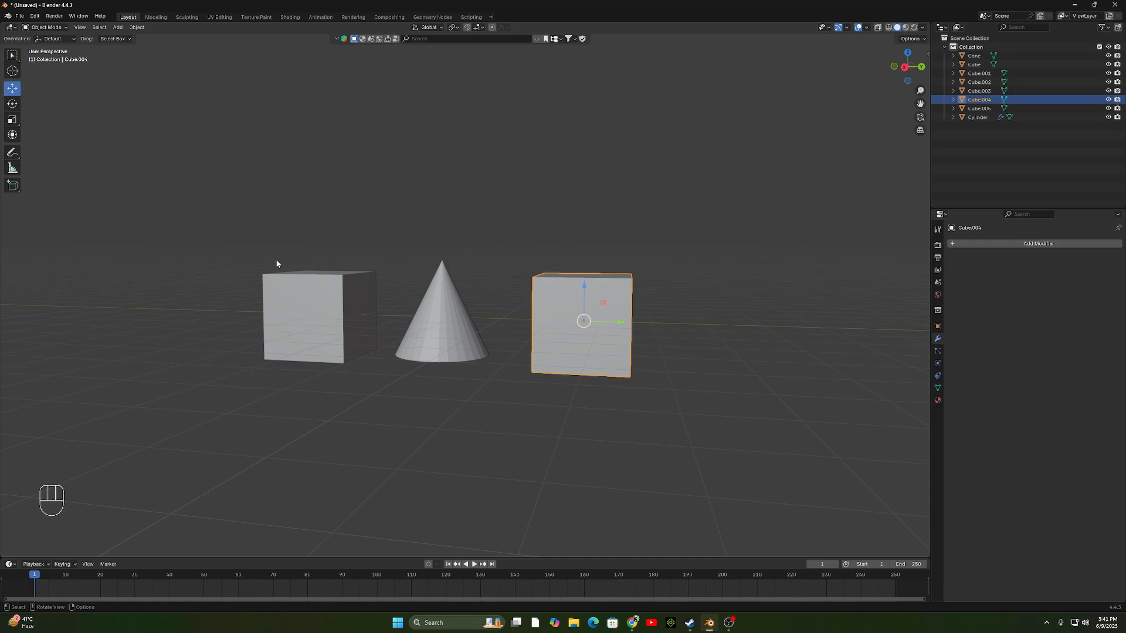
{"action": "mouse_move", "coordinate": [585, 308]}
{"action": "middle_mouse_down"}
{"action": "mouse_move", "coordinate": [457, 346]}
{"action": "mouse_move", "coordinate": [350, 351]}
{"action": "mouse_move", "coordinate": [571, 340]}
{"action": "mouse_move", "coordinate": [592, 308]}
{"action": "middle_mouse_up"}
{"action": "scroll", "coordinate": [592, 308], "scroll_direction": "down", "scroll_amount": 7}
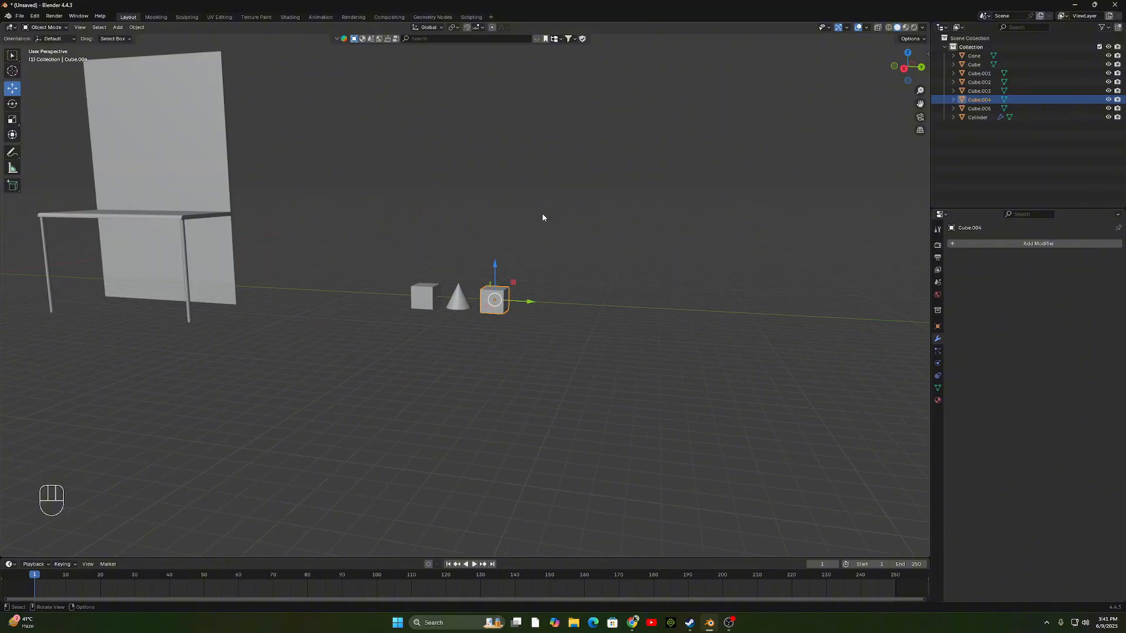
{"action": "mouse_move", "coordinate": [500, 273]}
{"action": "left_mouse_down"}
{"action": "mouse_move", "coordinate": [503, 65]}
{"action": "mouse_move", "coordinate": [502, 254]}
{"action": "left_mouse_up"}
{"action": "key", "text": "ctrl+z"}
Try moving the mirrored cube along the global Y axis and along the global X axis.
{"action": "scroll", "coordinate": [561, 329], "scroll_direction": "up", "scroll_amount": 5}
{"action": "middle_click_drag", "start_coordinate": [582, 332], "coordinate": [585, 367]}
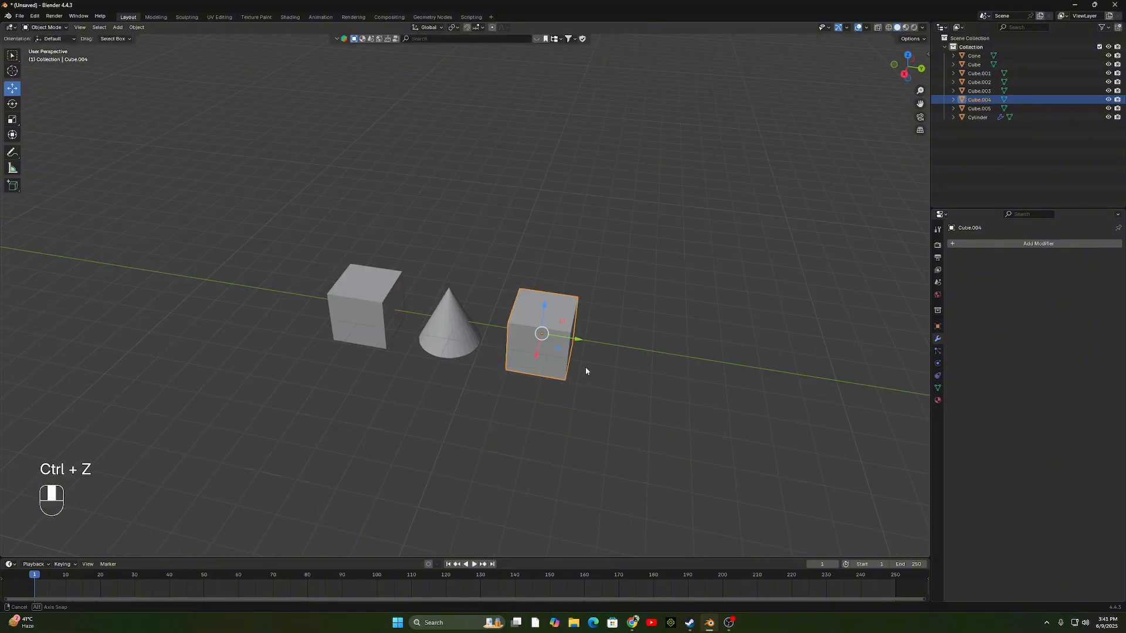
{"action": "left_click_drag", "start_coordinate": [576, 343], "coordinate": [633, 367]}
{"action": "key", "text": "ctrl+z"}
{"action": "middle_click_drag", "start_coordinate": [634, 367], "coordinate": [564, 404]}
{"action": "mouse_move", "coordinate": [457, 401]}
{"action": "left_mouse_down"}
{"action": "mouse_move", "coordinate": [478, 394]}
{"action": "mouse_move", "coordinate": [214, 501]}
{"action": "mouse_move", "coordinate": [337, 437]}
{"action": "mouse_move", "coordinate": [437, 411]}
{"action": "mouse_move", "coordinate": [410, 422]}
{"action": "mouse_move", "coordinate": [497, 382]}
{"action": "mouse_move", "coordinate": [446, 413]}
{"action": "left_mouse_up"}
{"action": "key", "text": "ctrl+z"}
Rotate the mirrored cube around the global X axis until it is tilted onto one of its edges.
{"action": "middle_click_drag", "start_coordinate": [573, 473], "coordinate": [600, 446]}
{"action": "key", "text": "y"}
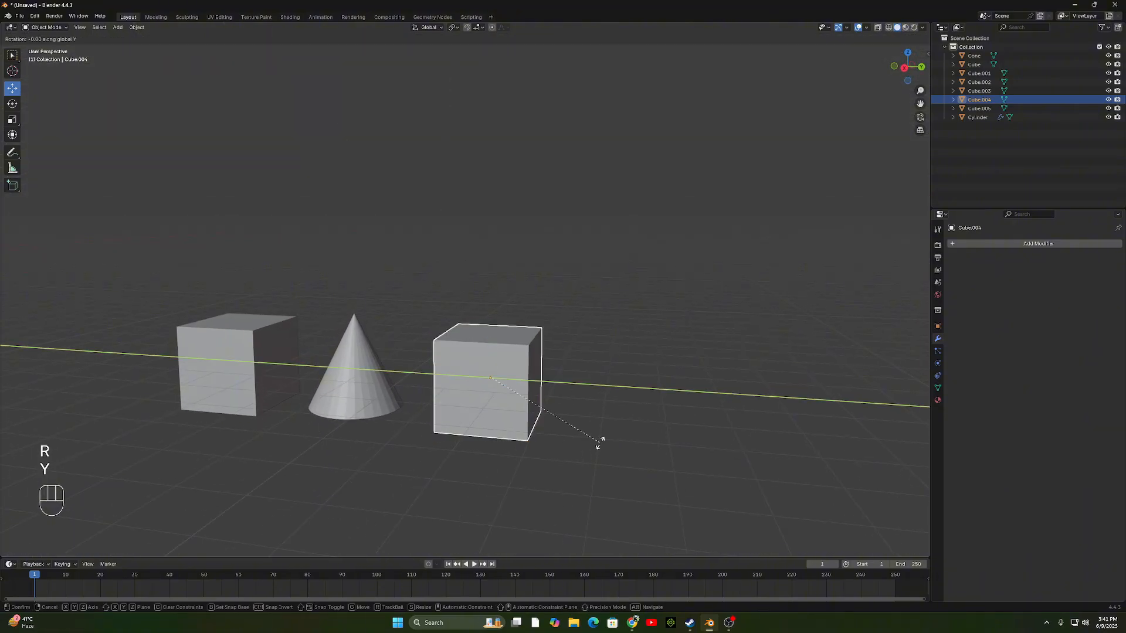
{"action": "key", "text": "x"}
{"action": "left_click", "coordinate": [591, 347]}
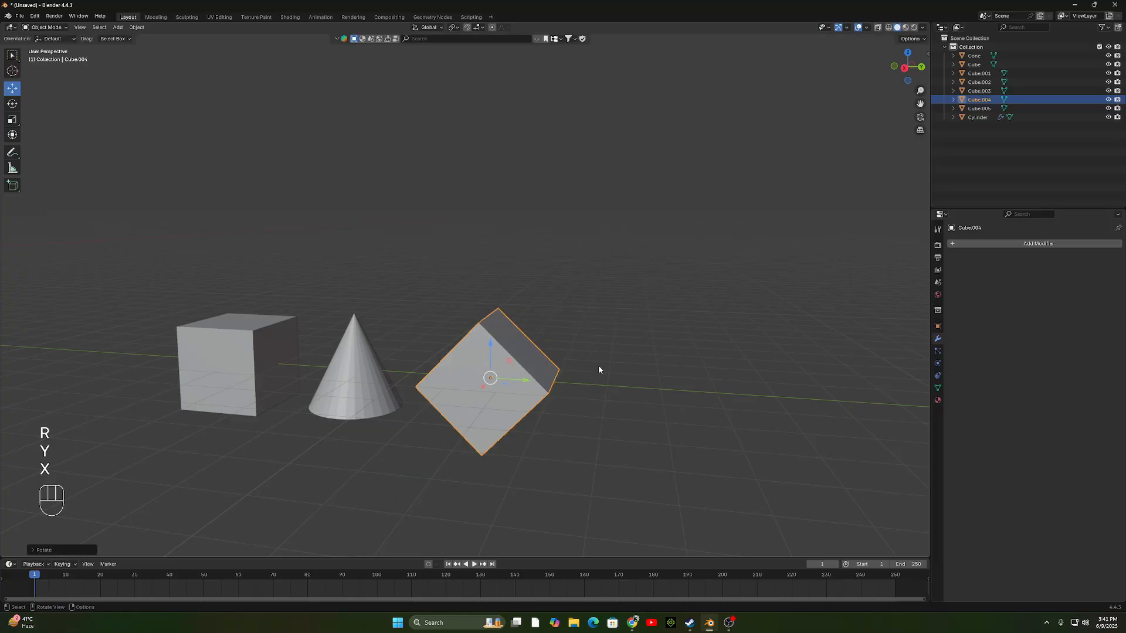
Try moving the tilted cube along the global Z, Y and X axes, undoing each move.
{"action": "left_click_drag", "start_coordinate": [489, 340], "coordinate": [492, 244]}
{"action": "key", "text": "ctrl+z"}
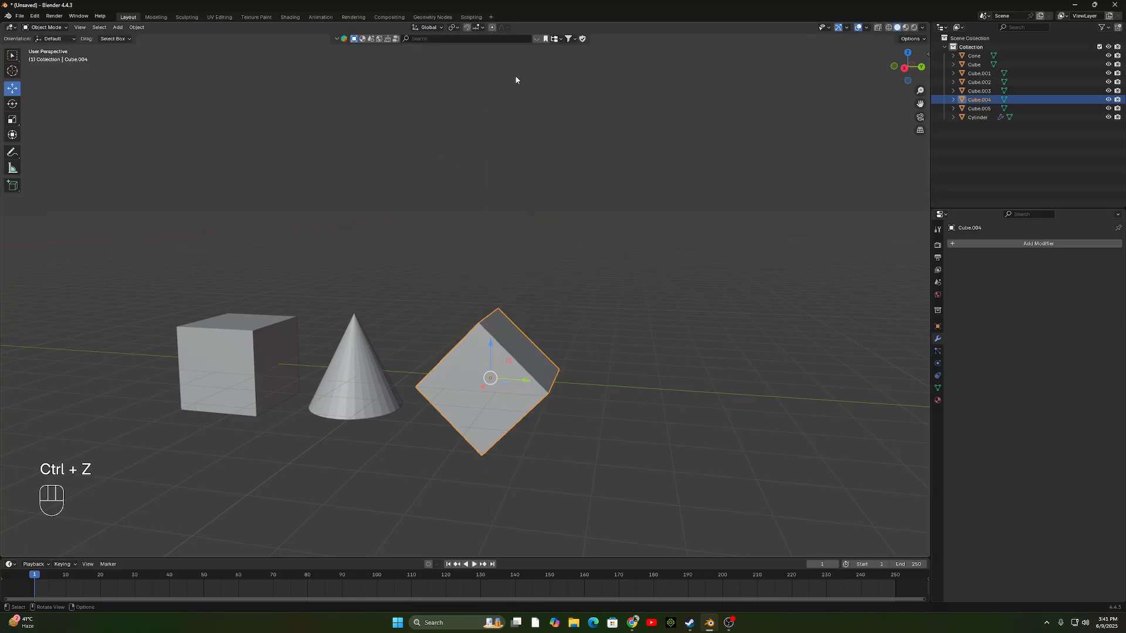
{"action": "left_click_drag", "start_coordinate": [533, 415], "coordinate": [611, 407]}
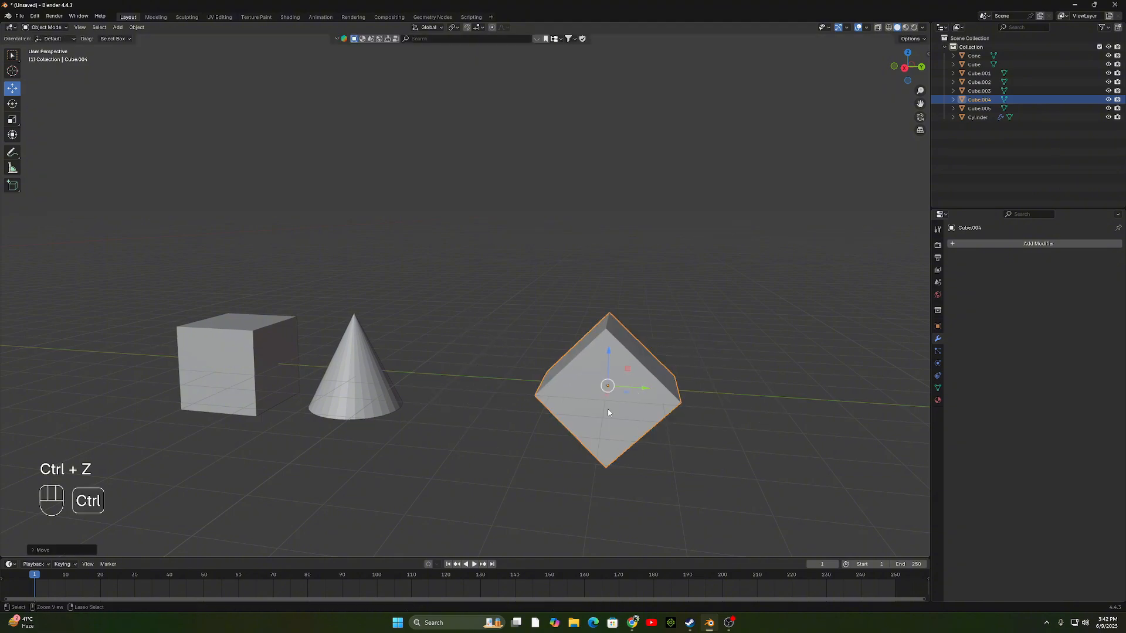
{"action": "key", "text": "ctrl+z"}
{"action": "left_click_drag", "start_coordinate": [482, 386], "coordinate": [510, 296]}
{"action": "key", "text": "ctrl+z"}
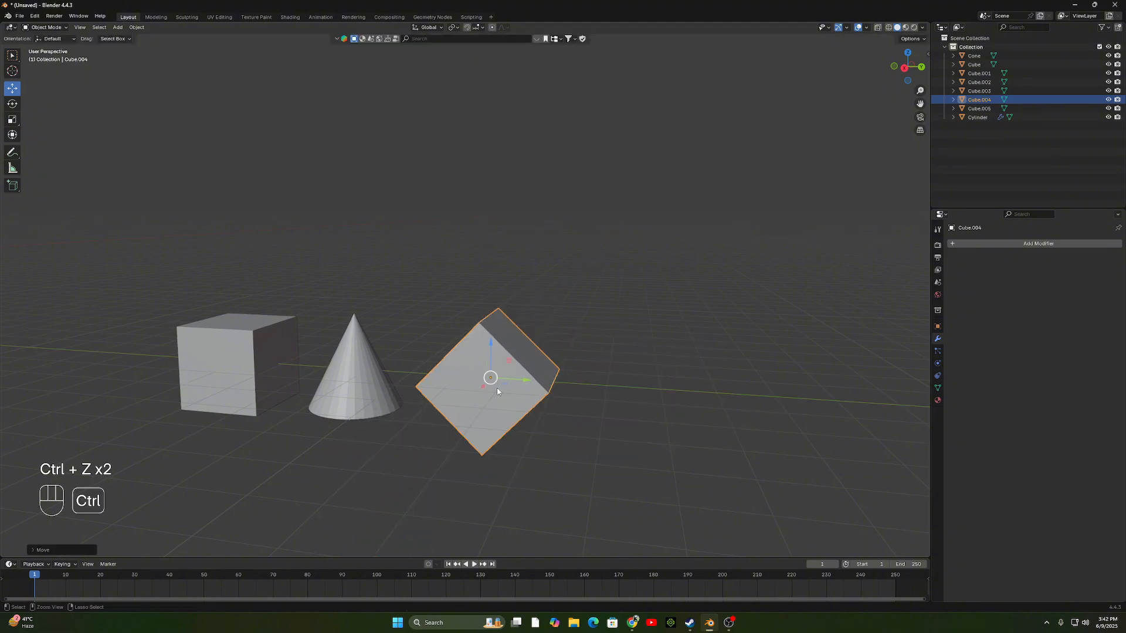
{"action": "middle_click_drag", "start_coordinate": [510, 300], "coordinate": [539, 328]}
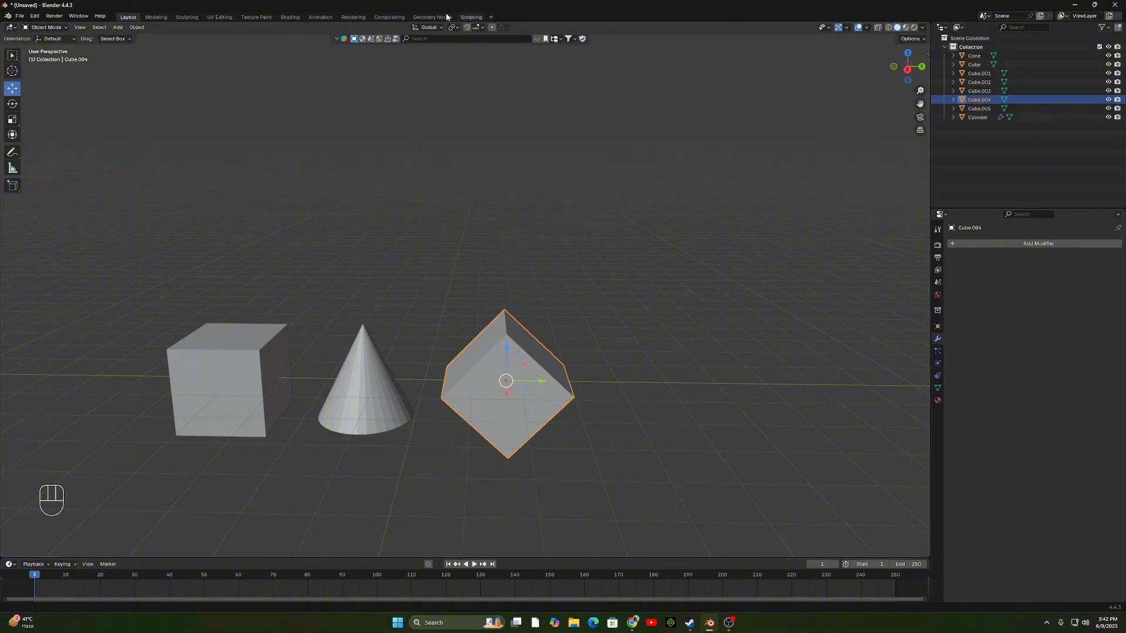
Set the transform orientation to Local, try moving the tilted cube along its local Y axis, and undo the move.
{"action": "left_click", "coordinate": [431, 28]}
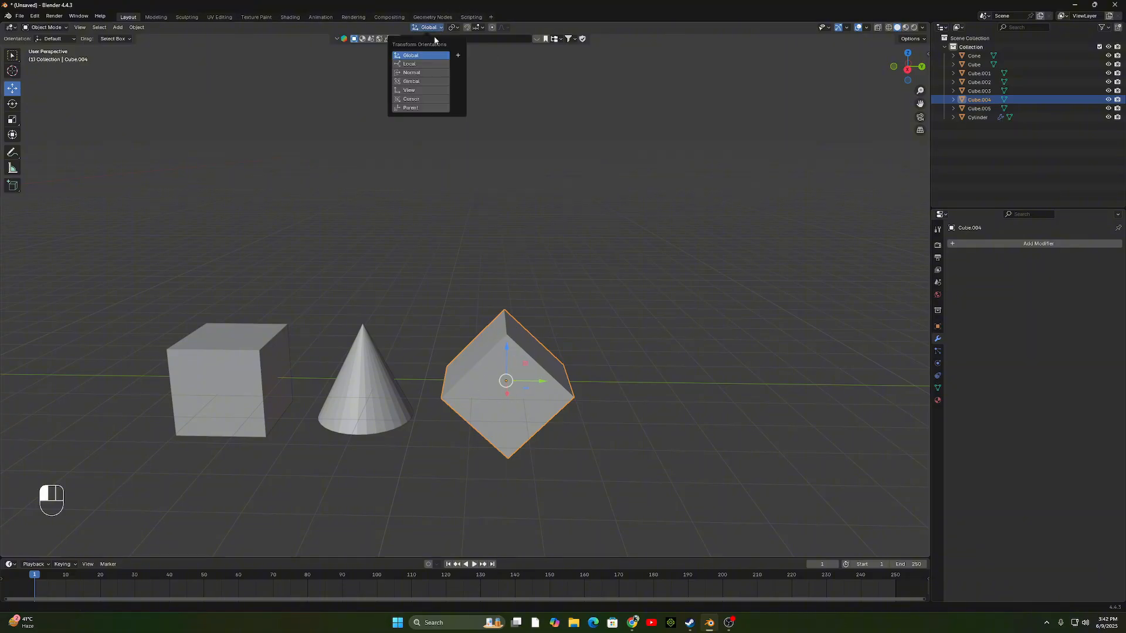
{"action": "left_click", "coordinate": [419, 65]}
{"action": "left_click_drag", "start_coordinate": [534, 361], "coordinate": [186, 86]}
{"action": "key", "text": "ctrl+z"}
{"action": "key", "text": "ctrl+z"}
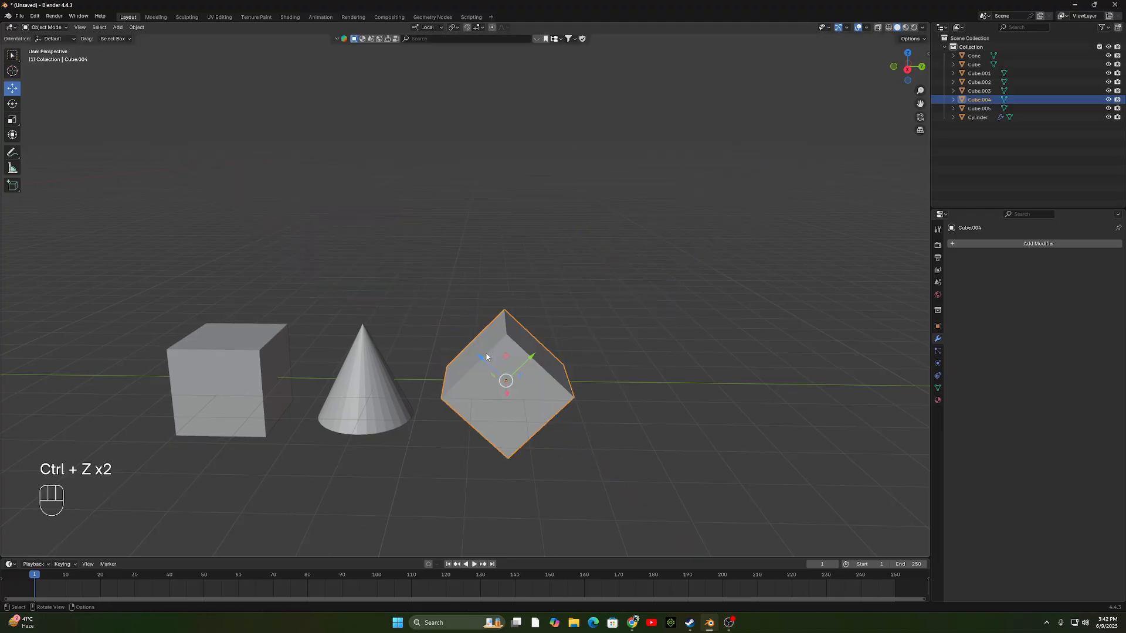
Try more moves of the tilted cube along its local axes, undoing each one.
{"action": "middle_click_drag", "start_coordinate": [463, 405], "coordinate": [448, 425]}
{"action": "left_click_drag", "start_coordinate": [405, 393], "coordinate": [326, 413]}
{"action": "key", "text": "ctrl+z"}
{"action": "middle_click_drag", "start_coordinate": [514, 329], "coordinate": [540, 380]}
{"action": "scroll", "coordinate": [528, 379], "scroll_direction": "down", "scroll_amount": 3}
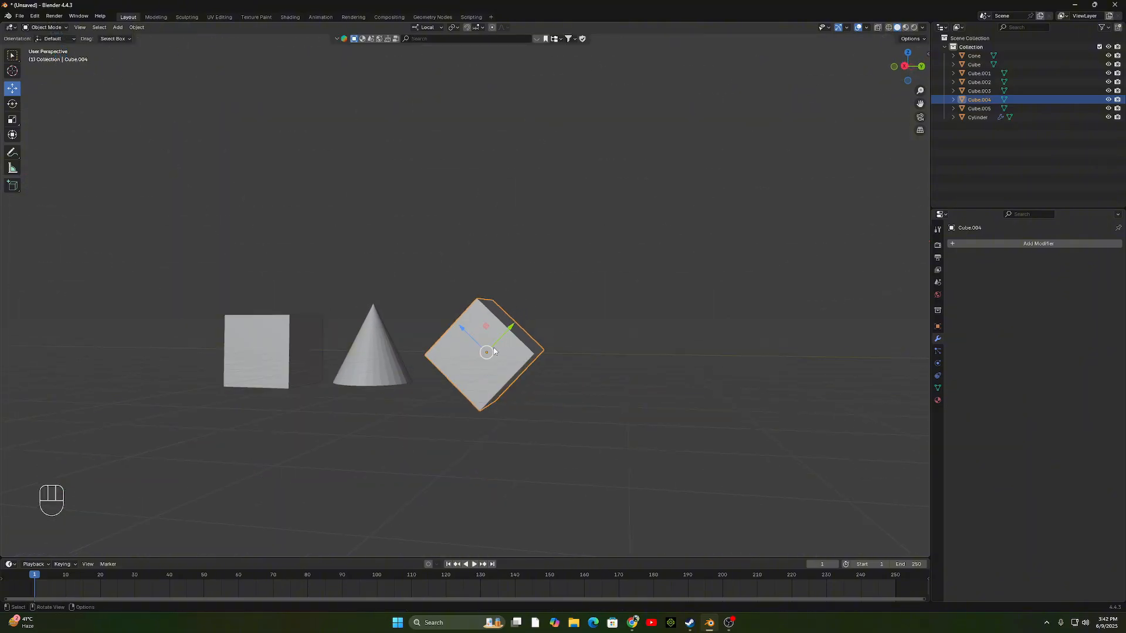
{"action": "left_click_drag", "start_coordinate": [514, 327], "coordinate": [493, 195]}
{"action": "key", "text": "ctrl+z"}
Set the transform orientation to Global, try moving the tilted cube along the global Z axis, and undo the move.
{"action": "left_click", "coordinate": [427, 27]}
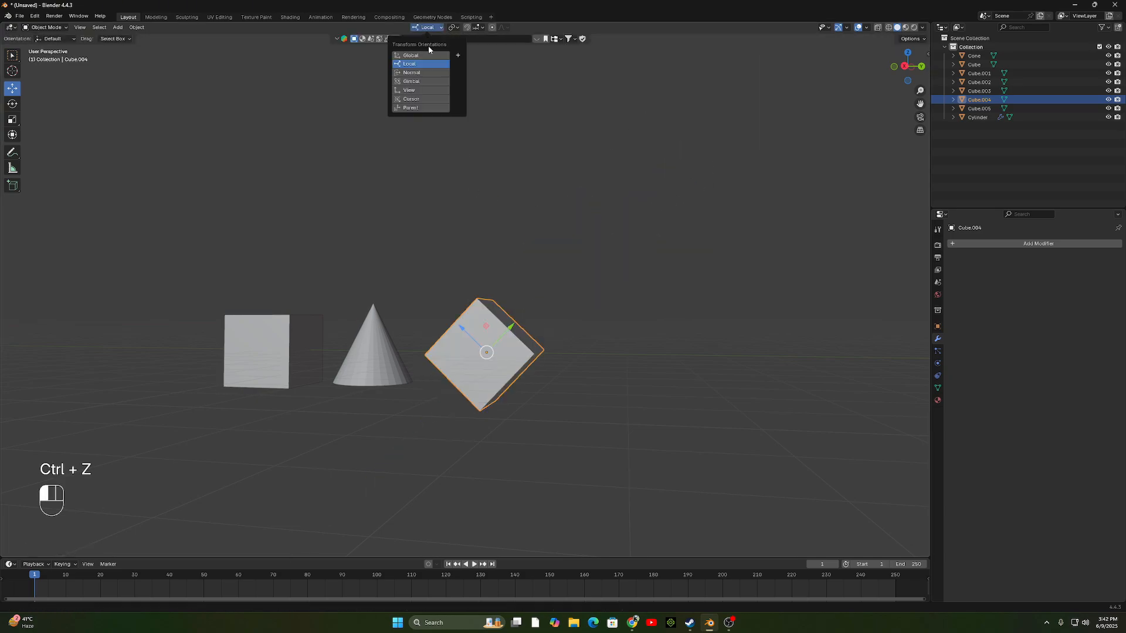
{"action": "left_click", "coordinate": [428, 44]}
{"action": "left_click_drag", "start_coordinate": [485, 324], "coordinate": [497, 377]}
{"action": "key", "text": "ctrl+z"}
{"action": "middle_click_drag", "start_coordinate": [491, 361], "coordinate": [521, 357]}
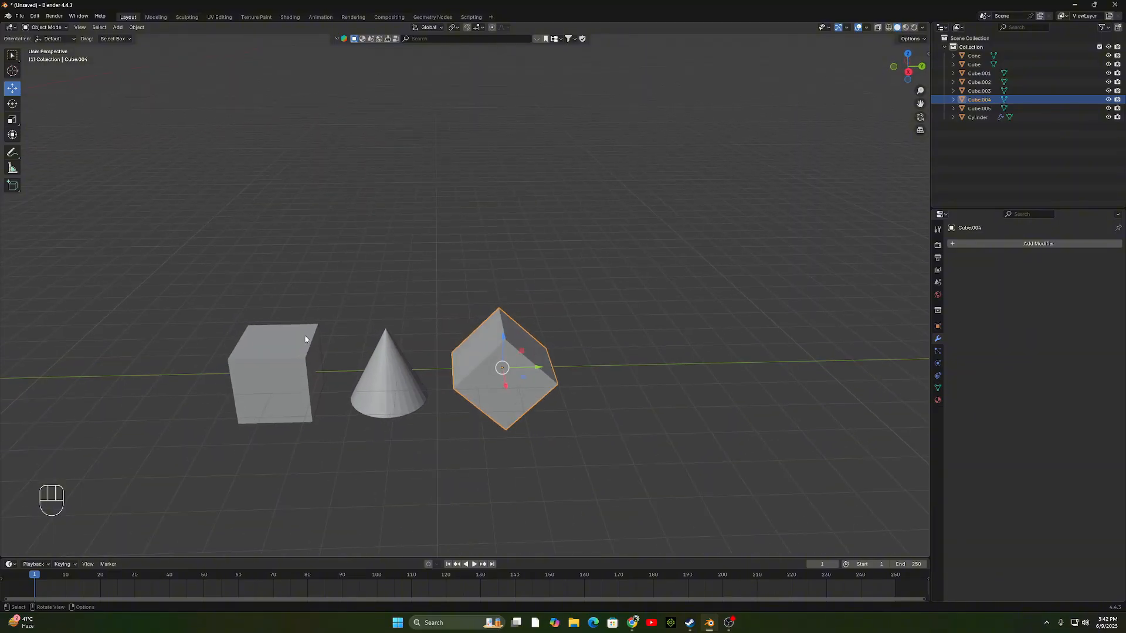
Select the cone, try moving it up along the global Z axis, and undo the move.
{"action": "left_click", "coordinate": [388, 374]}
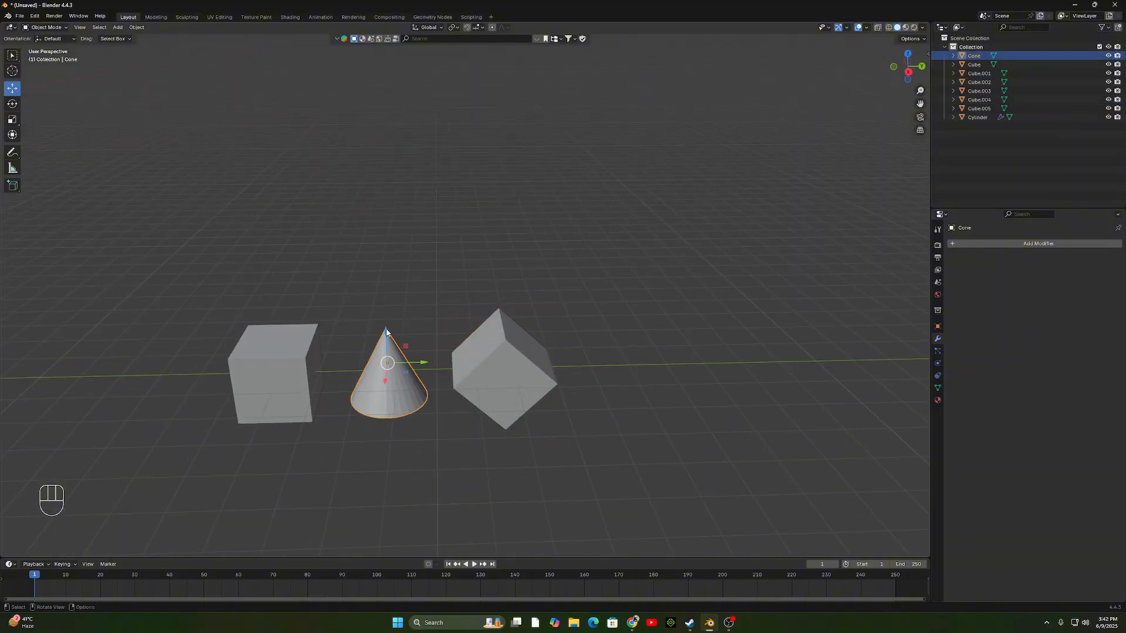
{"action": "left_click_drag", "start_coordinate": [386, 332], "coordinate": [402, 305]}
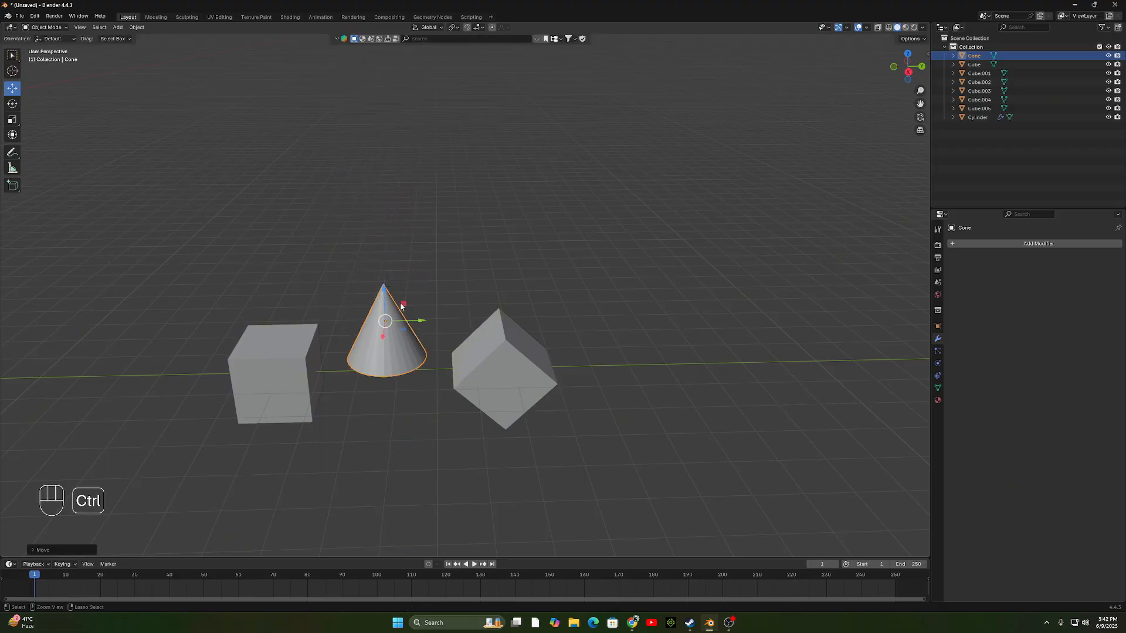
{"action": "key", "text": "ctrl+z"}
Rotate the cone around the global X axis and try moving it along the global Z axis.
{"action": "key", "text": "r"}
{"action": "key", "text": "y"}
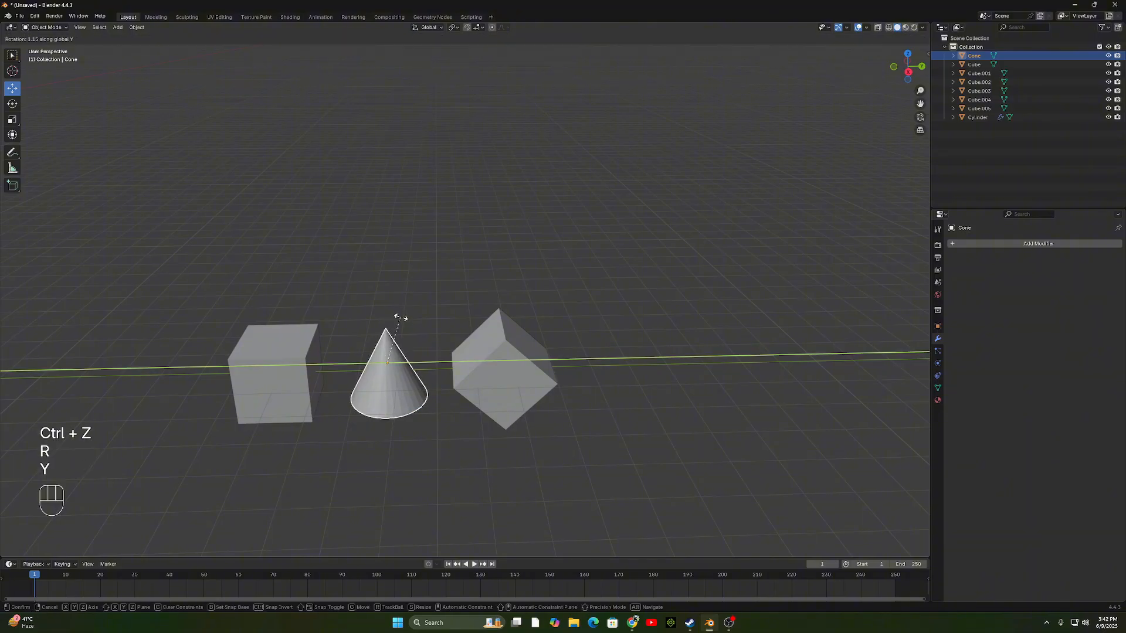
{"action": "key", "text": "x"}
{"action": "left_click", "coordinate": [411, 353]}
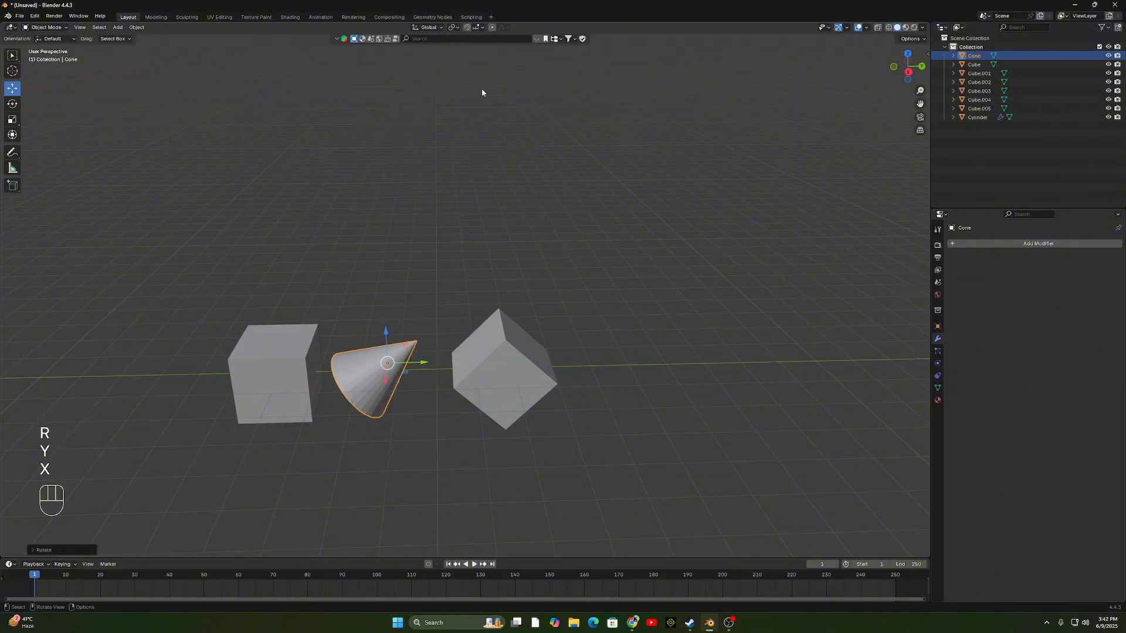
{"action": "mouse_move", "coordinate": [385, 333]}
{"action": "left_mouse_down"}
{"action": "mouse_move", "coordinate": [390, 241]}
{"action": "mouse_move", "coordinate": [392, 324]}
{"action": "left_mouse_up"}
{"action": "key", "text": "ctrl+z"}
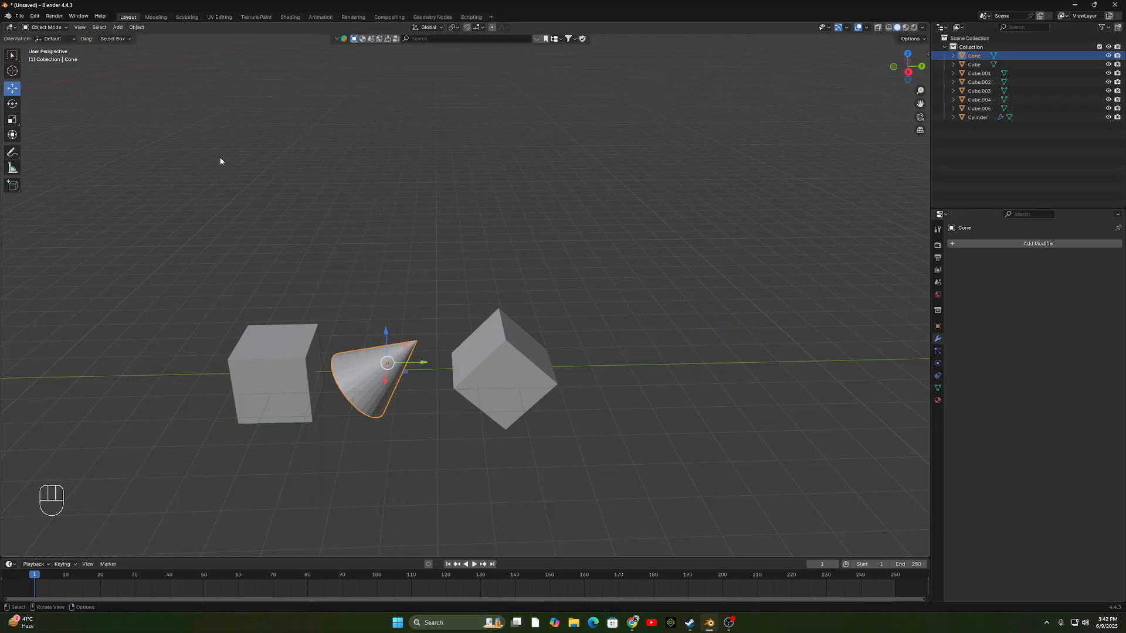
Draw an annotation line along the tilted cone's axis, and undo both the line and the cone's rotation.
{"action": "left_click", "coordinate": [12, 152]}
{"action": "left_click_drag", "start_coordinate": [324, 408], "coordinate": [344, 391]}
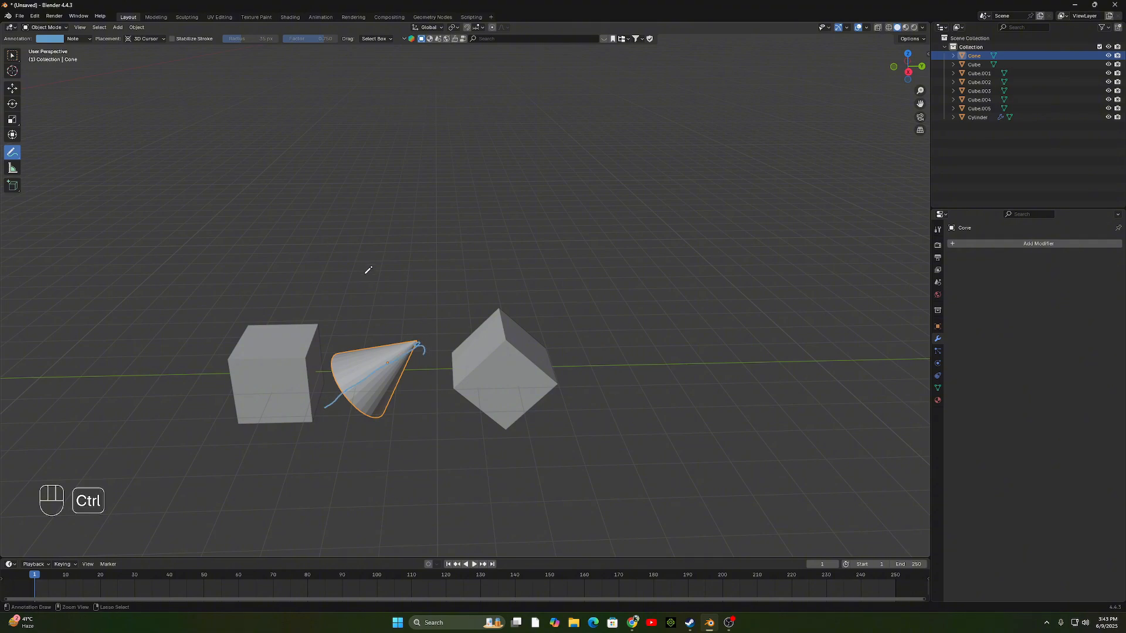
{"action": "key", "text": "ctrl+z"}
{"action": "key", "text": "ctrl+z"}
{"action": "key", "text": "Tab"}
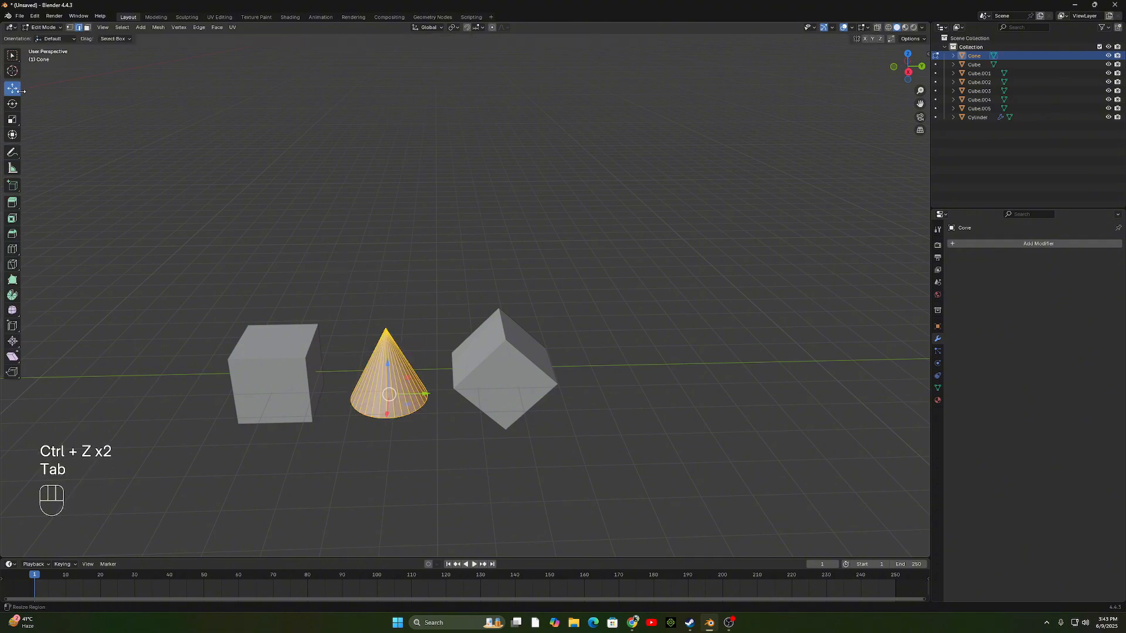
{"action": "key", "text": "Tab"}
Rotate the cone around the global X axis until its tip leans toward the tilted cube, and activate the Move tool.
{"action": "key", "text": "r"}
{"action": "key", "text": "y"}
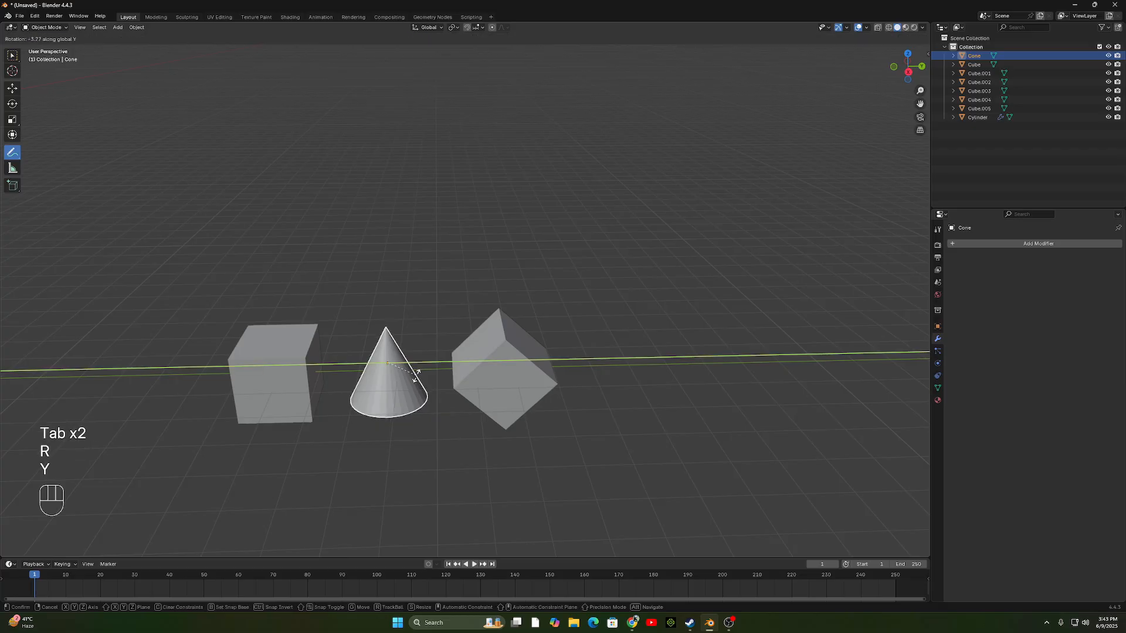
{"action": "key", "text": "x"}
{"action": "left_click", "coordinate": [409, 412]}
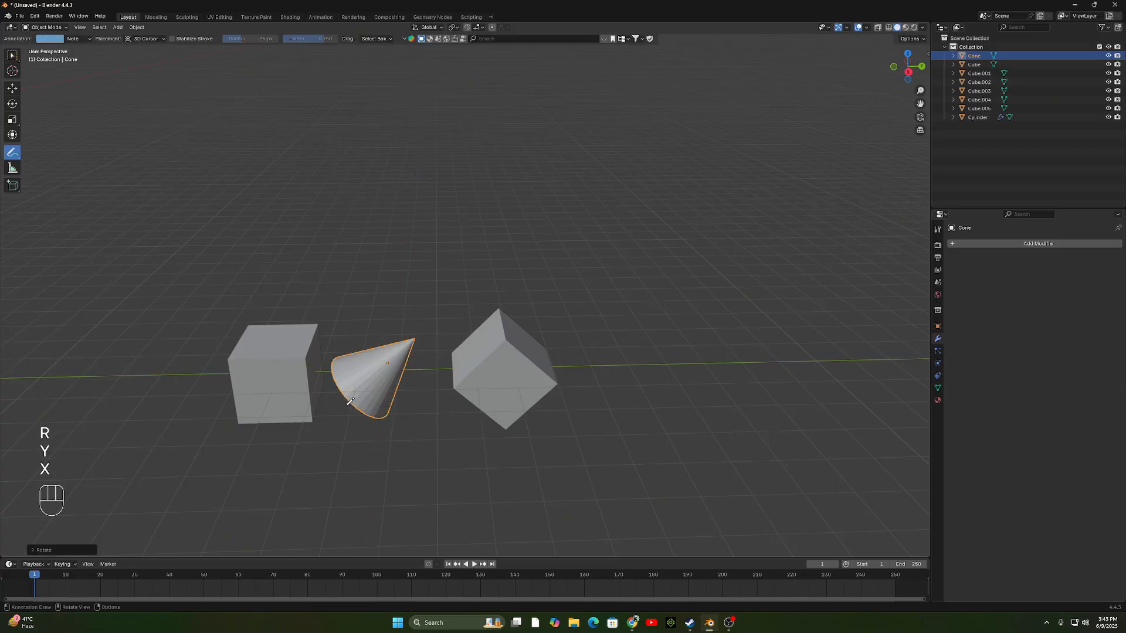
{"action": "left_click", "coordinate": [12, 88]}
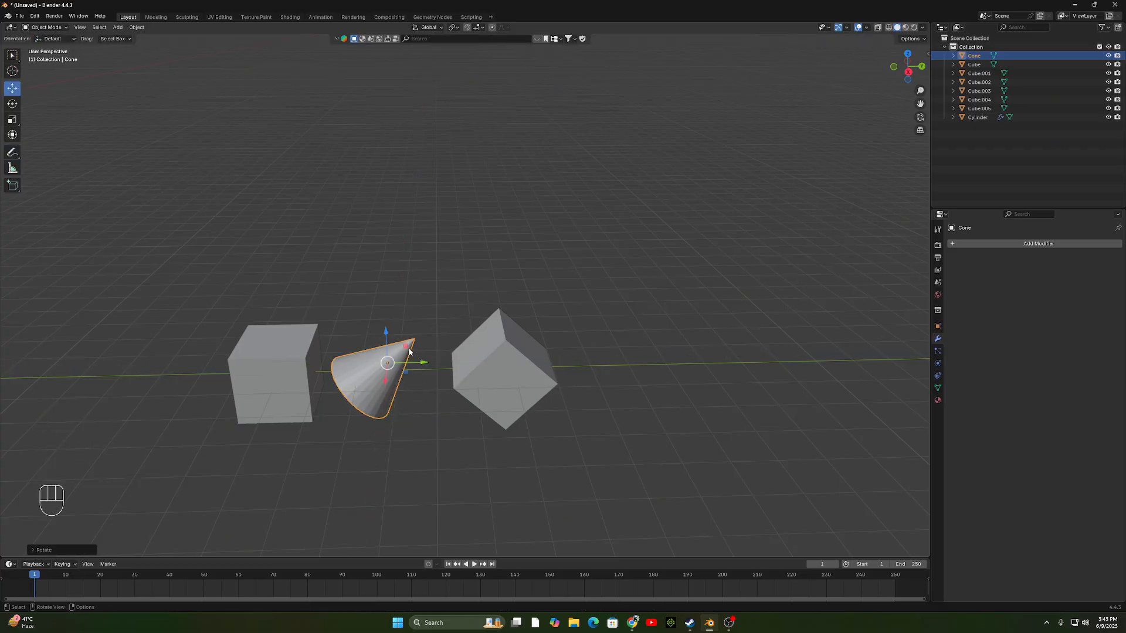
Try moving the tilted cone up along the global Z axis, and move it back down between the two cubes.
{"action": "mouse_move", "coordinate": [386, 334]}
{"action": "left_mouse_down"}
{"action": "mouse_move", "coordinate": [380, 170]}
{"action": "mouse_move", "coordinate": [380, 188]}
{"action": "left_mouse_up"}
{"action": "key", "text": "z"}
{"action": "left_click", "coordinate": [410, 293]}
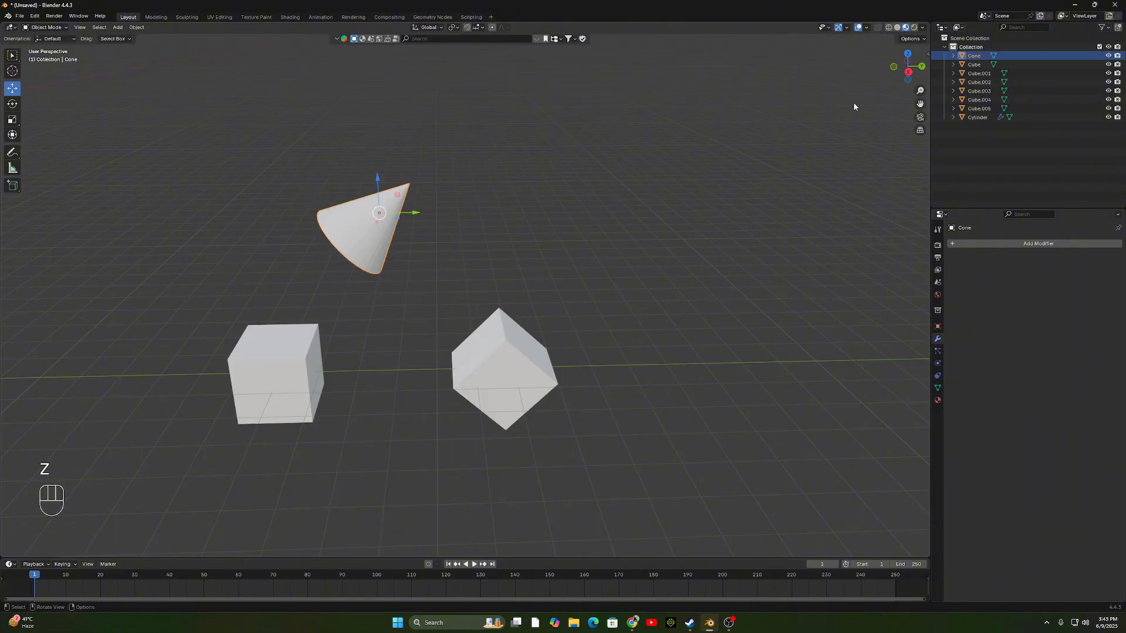
{"action": "left_click", "coordinate": [897, 27]}
{"action": "key", "text": "ctrl+z"}
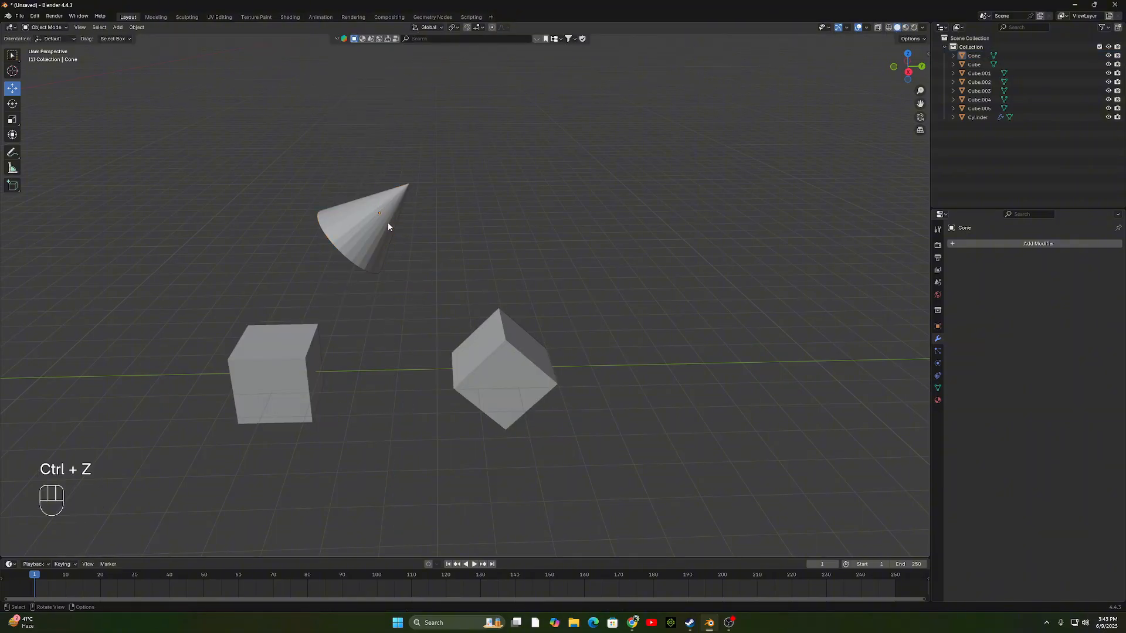
{"action": "left_click", "coordinate": [386, 224]}
{"action": "left_click_drag", "start_coordinate": [380, 183], "coordinate": [378, 395]}
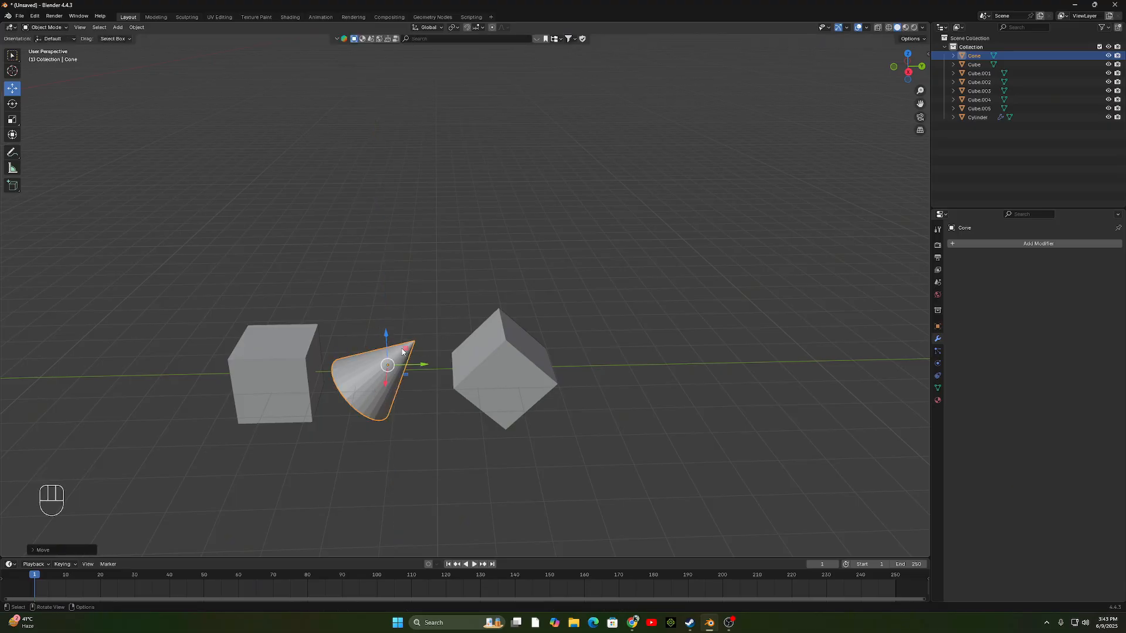
Set the transform orientation to Local, try moving the cone along its local Z axis, and undo the move.
{"action": "left_click", "coordinate": [426, 28]}
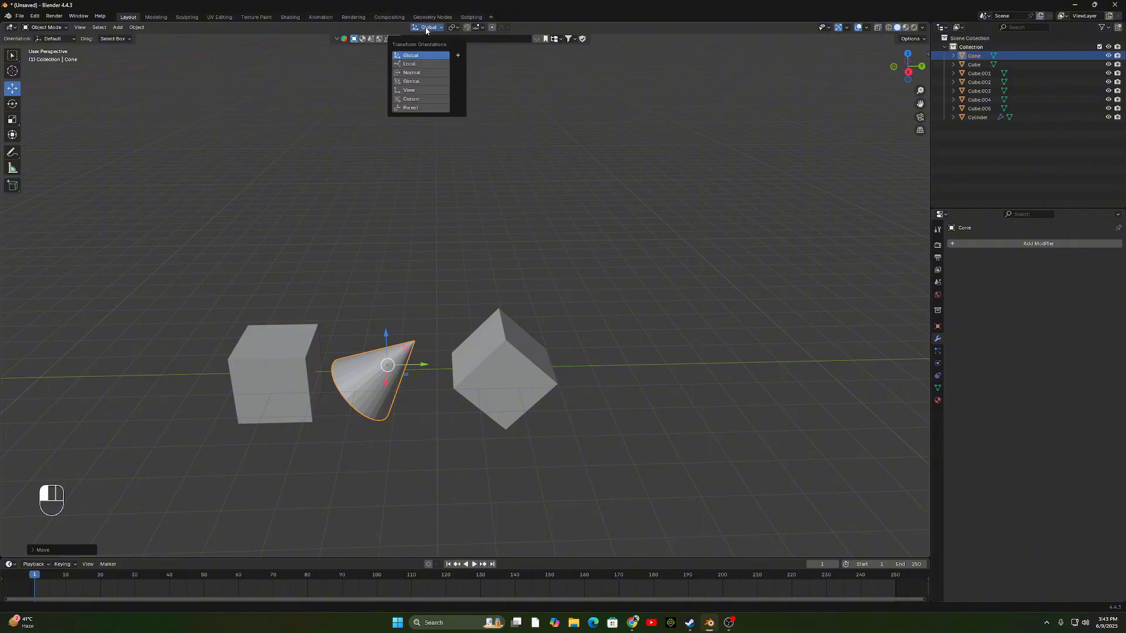
{"action": "left_click", "coordinate": [431, 64]}
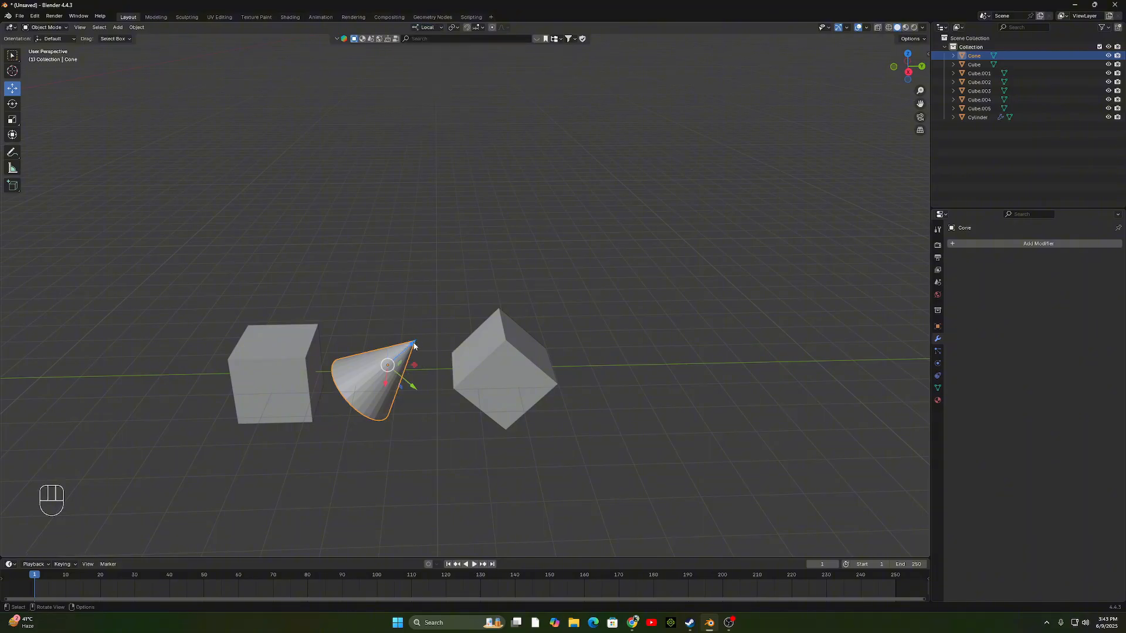
{"action": "left_click_drag", "start_coordinate": [414, 346], "coordinate": [410, 284]}
{"action": "key", "text": "ctrl+z"}
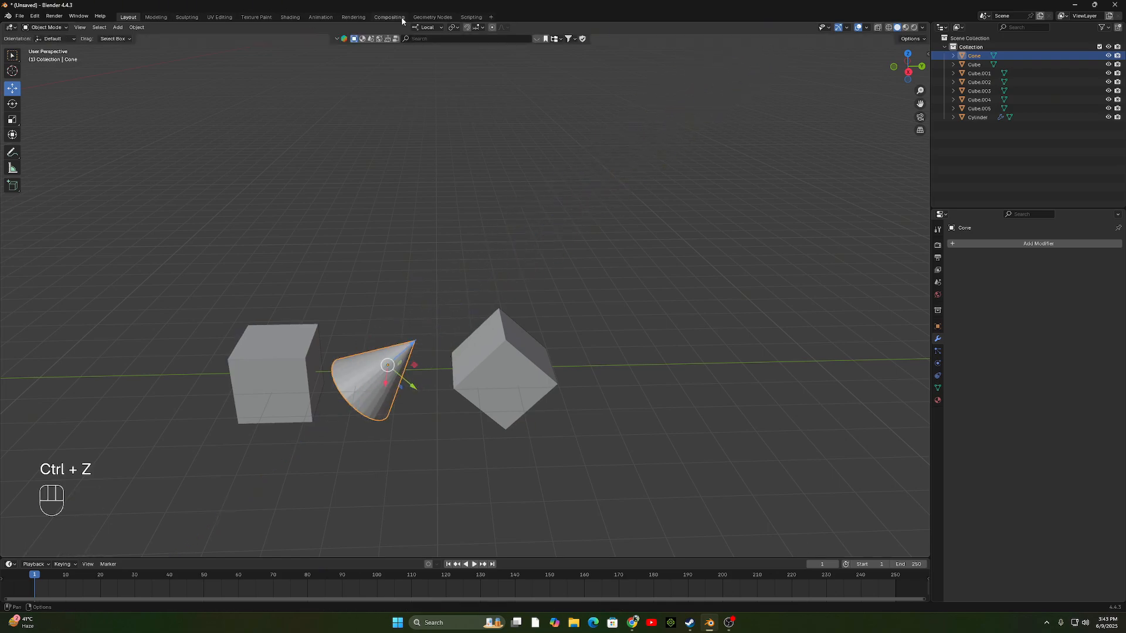
Set the transform orientation back to Global and deselect the cone.
{"action": "left_click", "coordinate": [427, 28]}
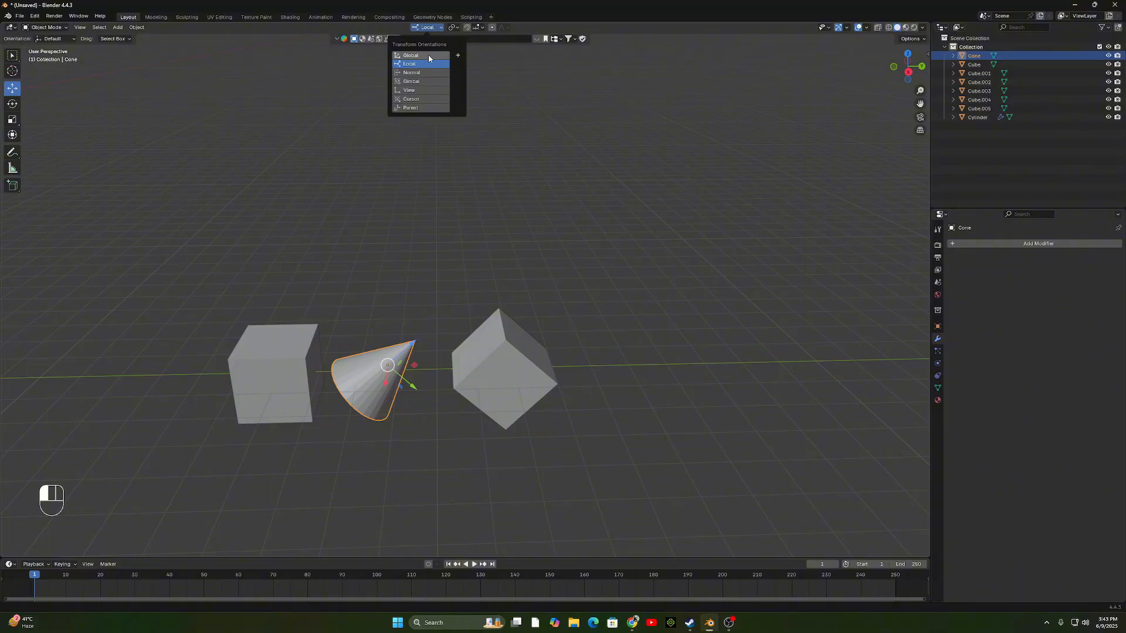
{"action": "left_click", "coordinate": [429, 55]}
{"action": "left_click", "coordinate": [538, 132]}
Add a new mesh cube at the 3D cursor on the world origin, beside the desk model.
{"action": "scroll", "coordinate": [490, 270], "scroll_direction": "down", "scroll_amount": 5}
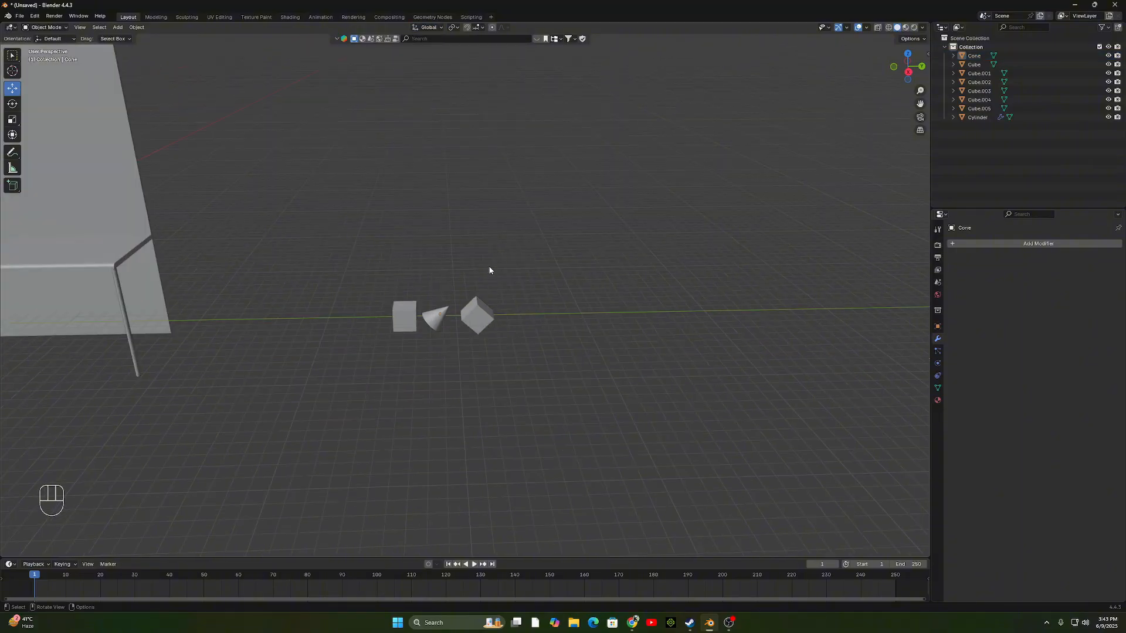
{"action": "scroll", "coordinate": [490, 273], "scroll_direction": "down", "scroll_amount": 8}
{"action": "middle_click_drag", "start_coordinate": [490, 275], "coordinate": [544, 258], "text": "shift"}
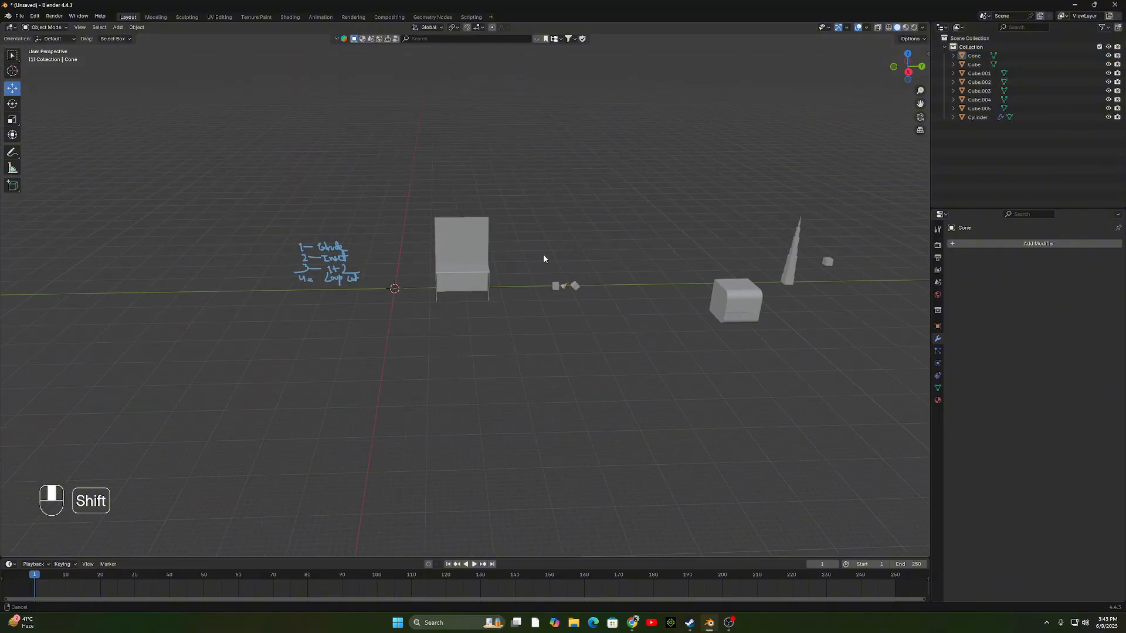
{"action": "scroll", "coordinate": [435, 307], "scroll_direction": "up", "scroll_amount": 9}
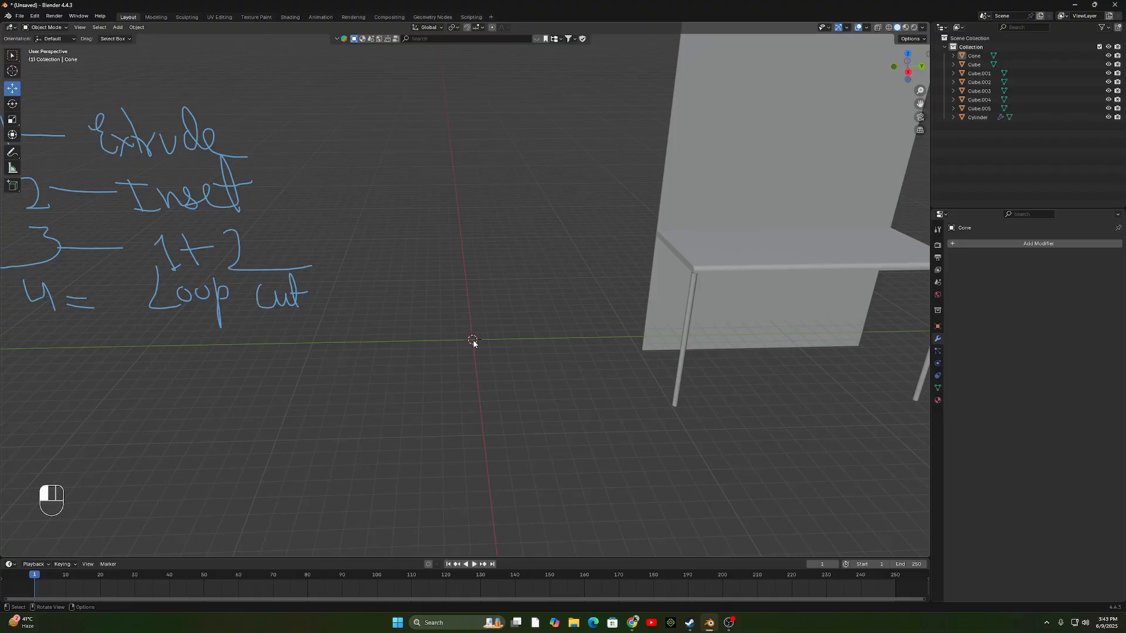
{"action": "left_click", "coordinate": [474, 343]}
{"action": "middle_click_drag", "start_coordinate": [542, 359], "coordinate": [229, 362], "text": "shift"}
{"action": "scroll", "coordinate": [407, 393], "scroll_direction": "down", "scroll_amount": 5}
{"action": "middle_click_drag", "start_coordinate": [407, 393], "coordinate": [416, 404], "text": "shift"}
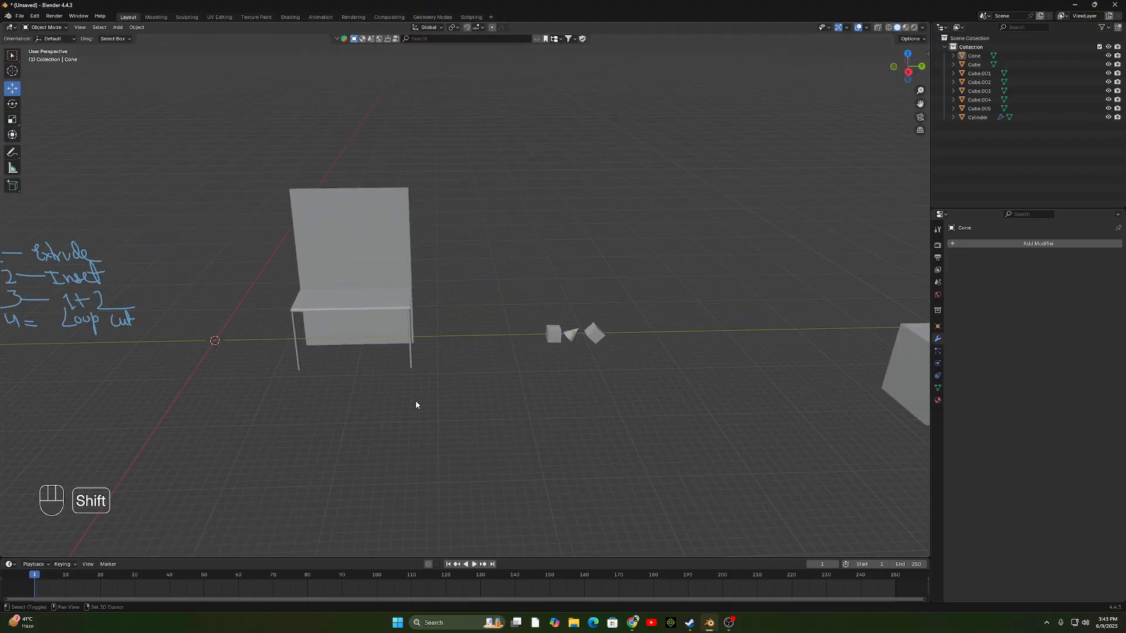
{"action": "key", "text": "shift+a"}
{"action": "mouse_move", "coordinate": [502, 394]}
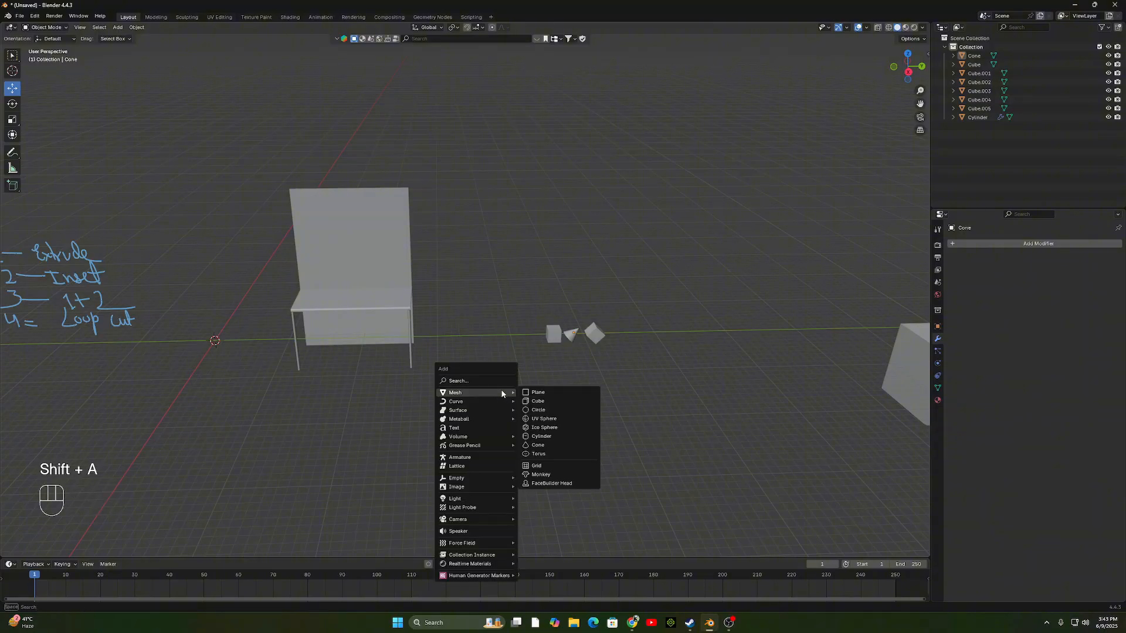
{"action": "left_click", "coordinate": [565, 400]}
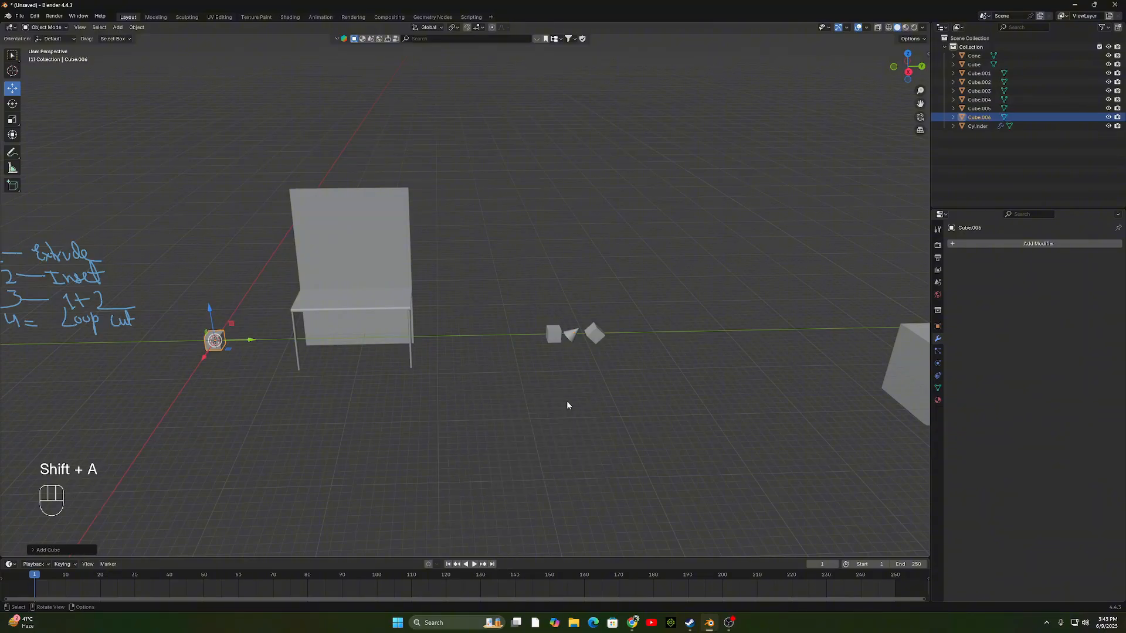
Try scaling the new cube at the world origin up uniformly, and undo each attempt.
{"action": "middle_click_drag", "start_coordinate": [170, 347], "coordinate": [472, 305], "text": "shift"}
{"action": "scroll", "coordinate": [345, 363], "scroll_direction": "up", "scroll_amount": 4}
{"action": "key", "text": "s"}
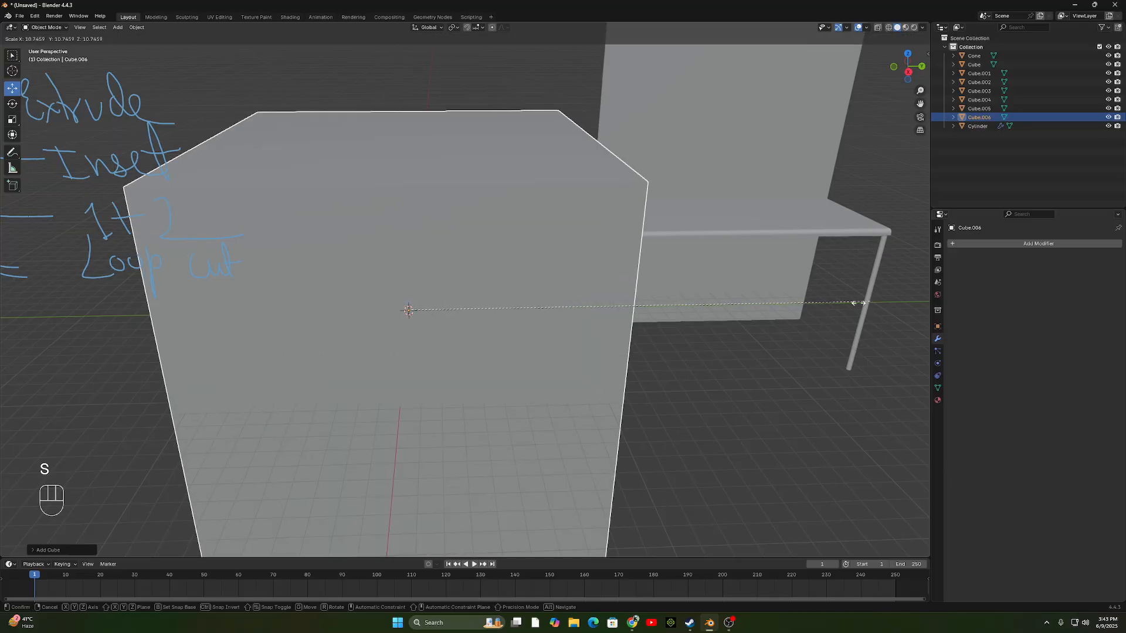
{"action": "key", "text": "ctrl+z"}
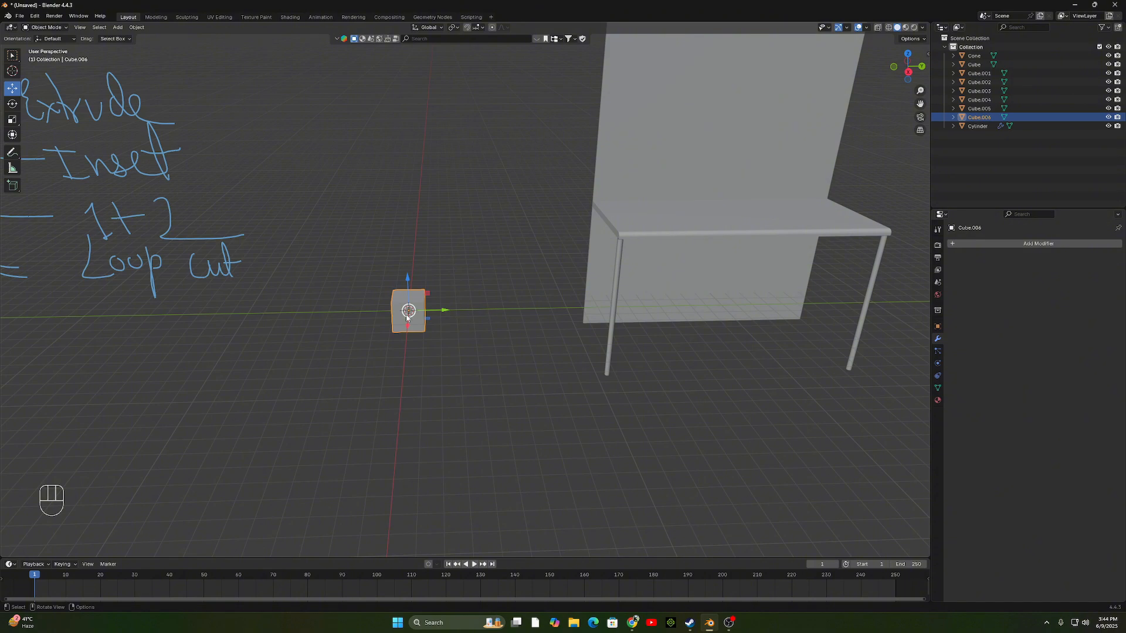
{"action": "key", "text": "s"}
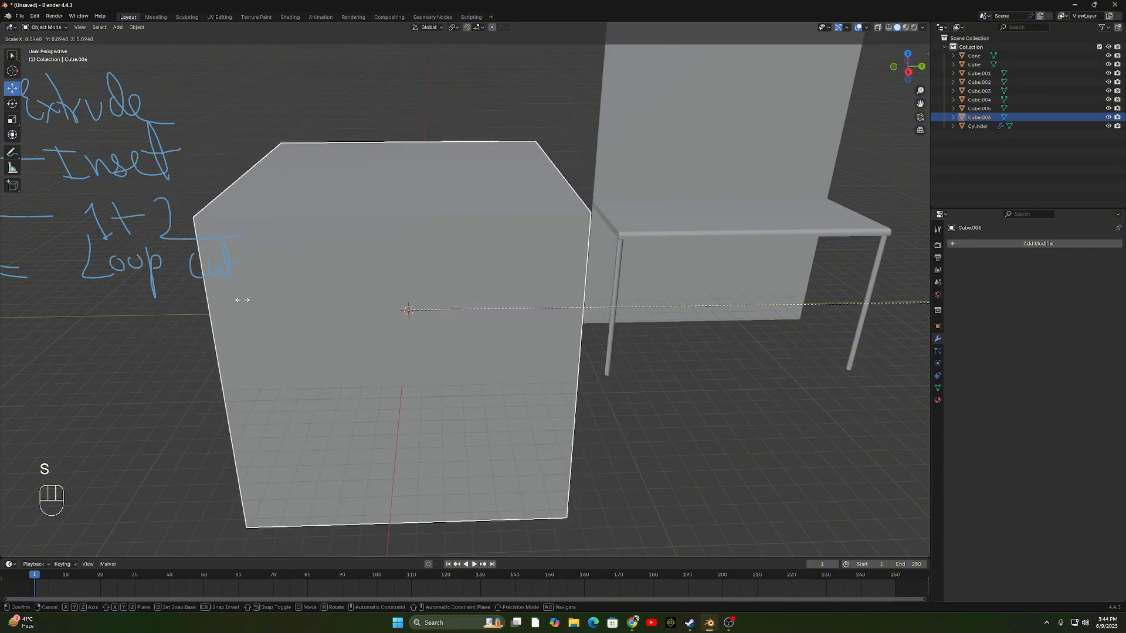
{"action": "left_click", "coordinate": [762, 316]}
{"action": "key", "text": "ctrl+z"}
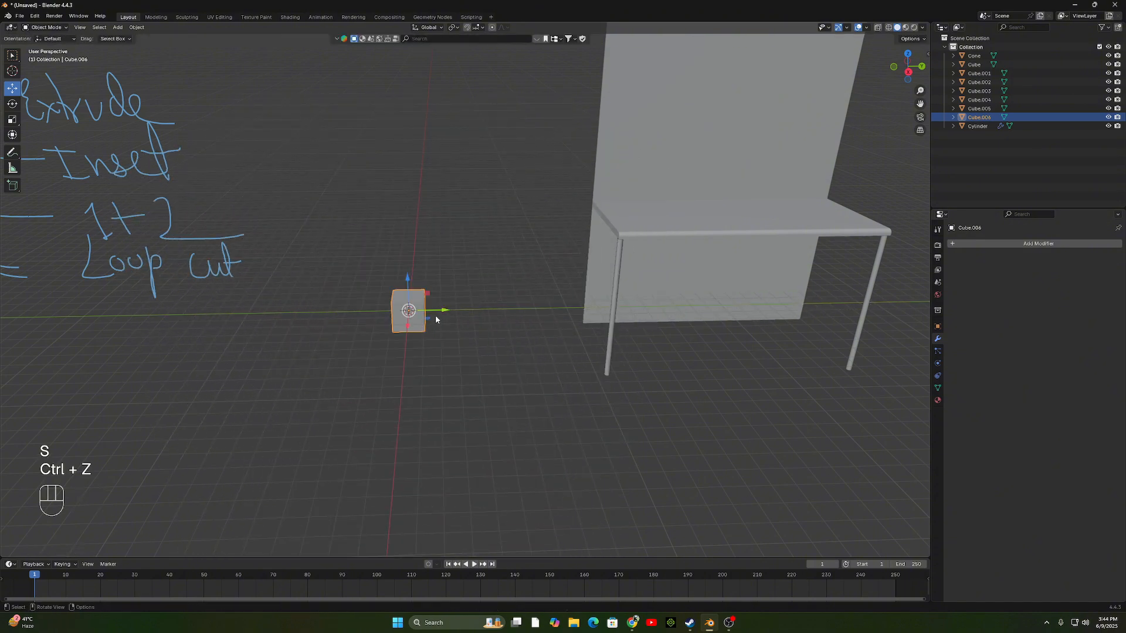
Scale the cube at the world origin up uniformly to roughly the height of the neighbouring desk.
{"action": "key", "text": "s"}
{"action": "left_click", "coordinate": [512, 316]}
{"action": "scroll", "coordinate": [442, 347], "scroll_direction": "up", "scroll_amount": 7}
{"action": "middle_click_drag", "start_coordinate": [328, 356], "coordinate": [416, 338]}
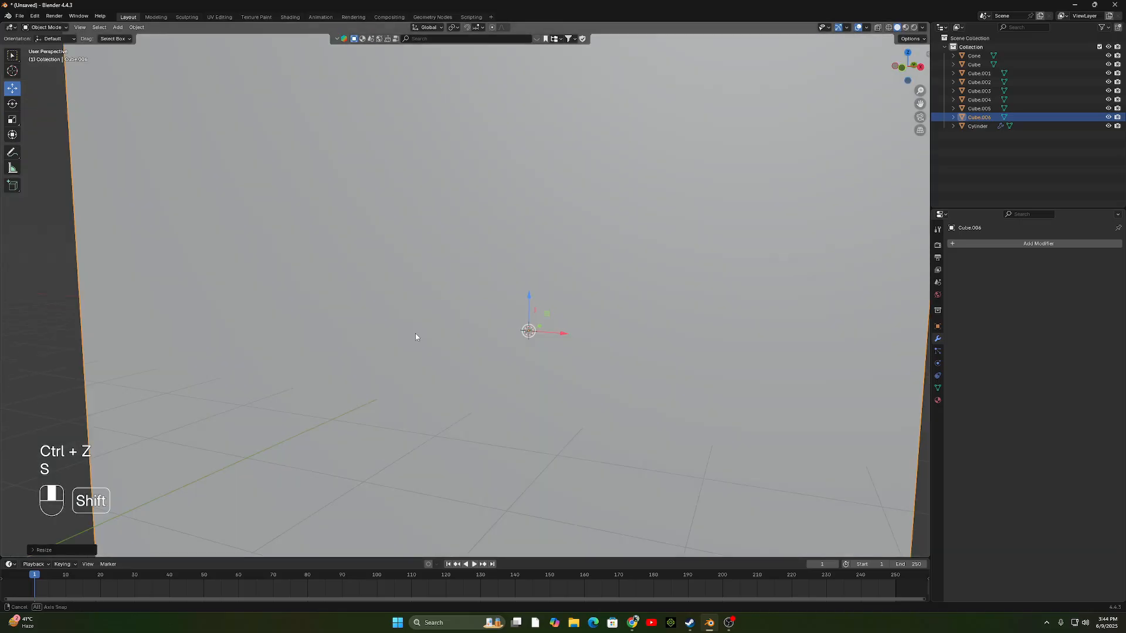
{"action": "scroll", "coordinate": [419, 346], "scroll_direction": "down", "scroll_amount": 3}
{"action": "scroll", "coordinate": [422, 354], "scroll_direction": "down", "scroll_amount": 5}
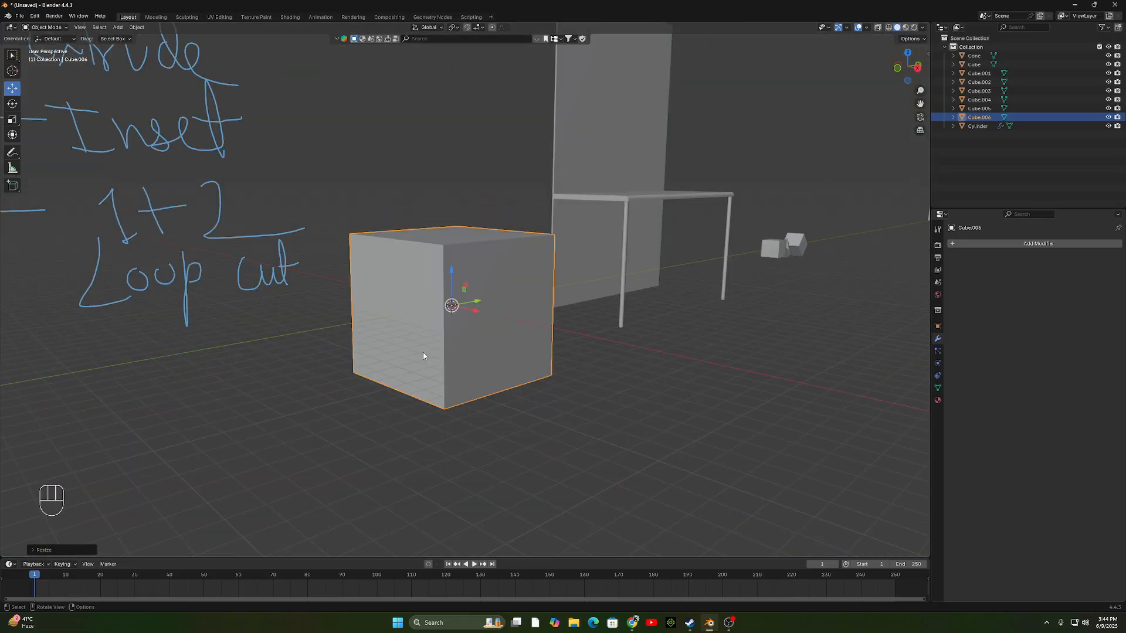
{"action": "scroll", "coordinate": [424, 356], "scroll_direction": "down", "scroll_amount": 4}
{"action": "middle_click_drag", "start_coordinate": [780, 355], "coordinate": [477, 367]}
{"action": "scroll", "coordinate": [477, 365], "scroll_direction": "up", "scroll_amount": 2}
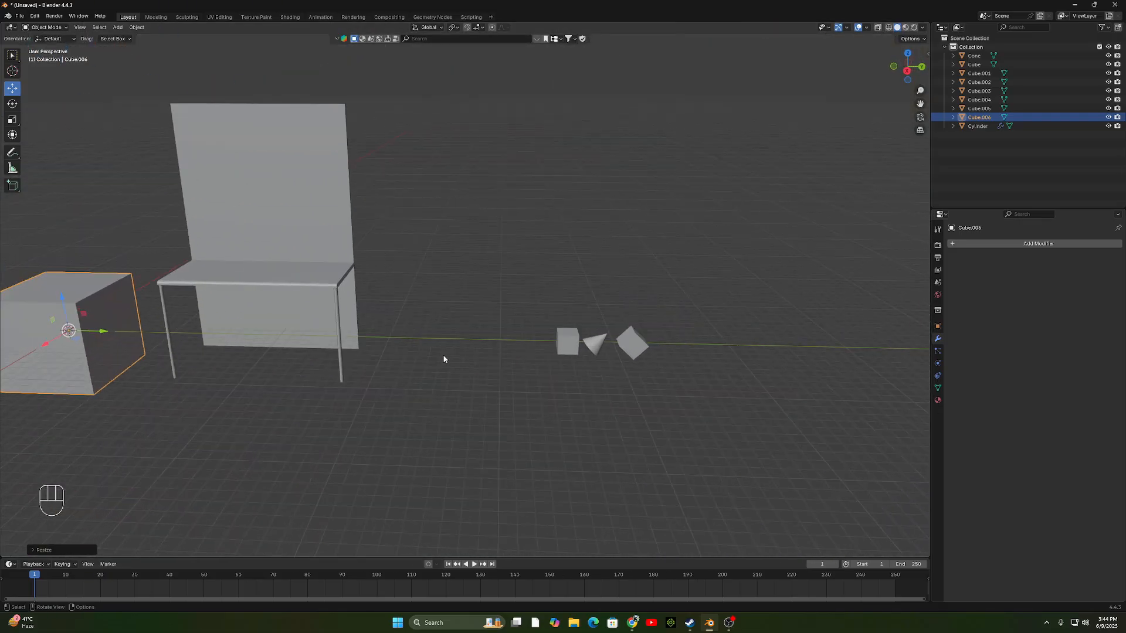
Try setting the stepped tower's origin with Origin to Geometry, and undo the change.
{"action": "middle_click_drag", "start_coordinate": [580, 369], "coordinate": [194, 368], "text": "shift"}
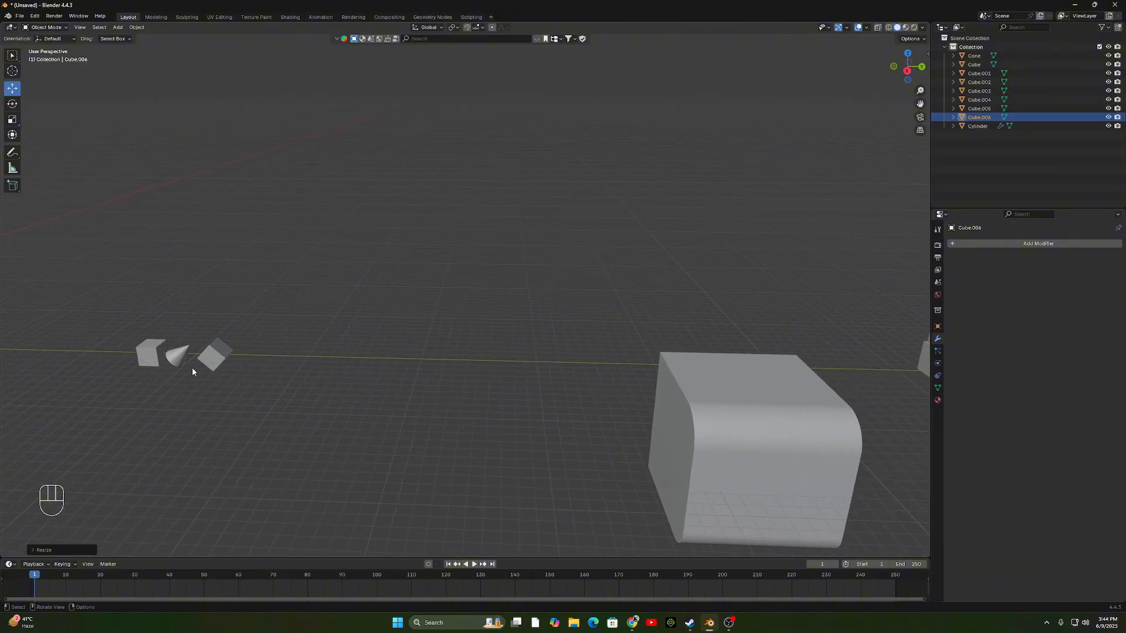
{"action": "scroll", "coordinate": [235, 282], "scroll_direction": "down", "scroll_amount": 4}
{"action": "middle_click_drag", "start_coordinate": [672, 359], "coordinate": [476, 346], "text": "shift"}
{"action": "scroll", "coordinate": [581, 370], "scroll_direction": "up", "scroll_amount": 3}
{"action": "left_click", "coordinate": [471, 334]}
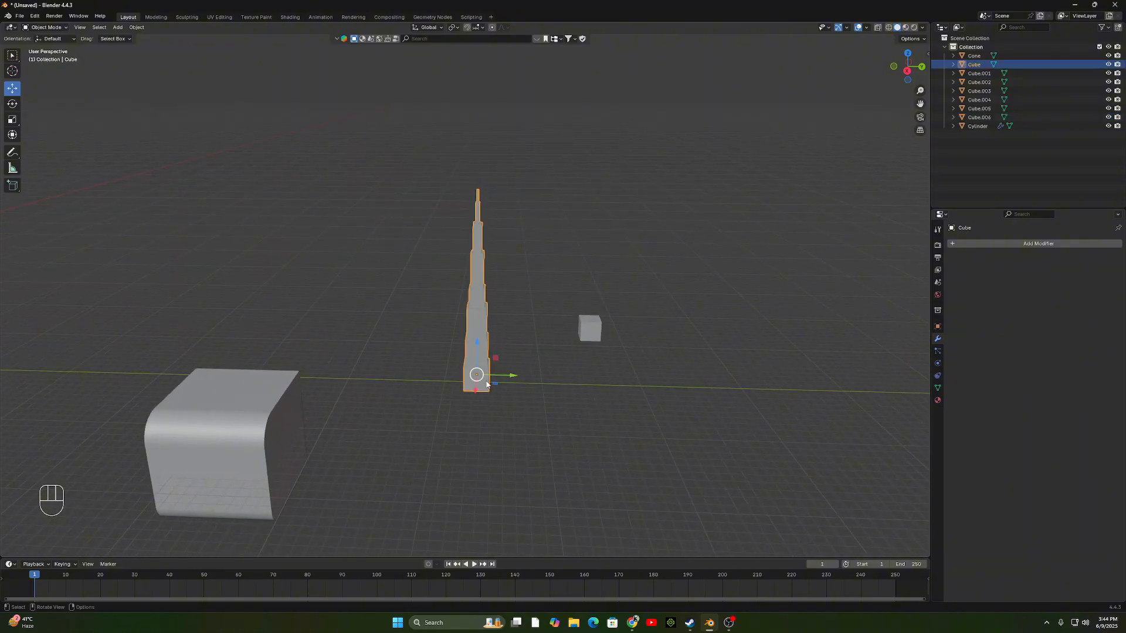
{"action": "middle_click_drag", "start_coordinate": [487, 384], "coordinate": [563, 359]}
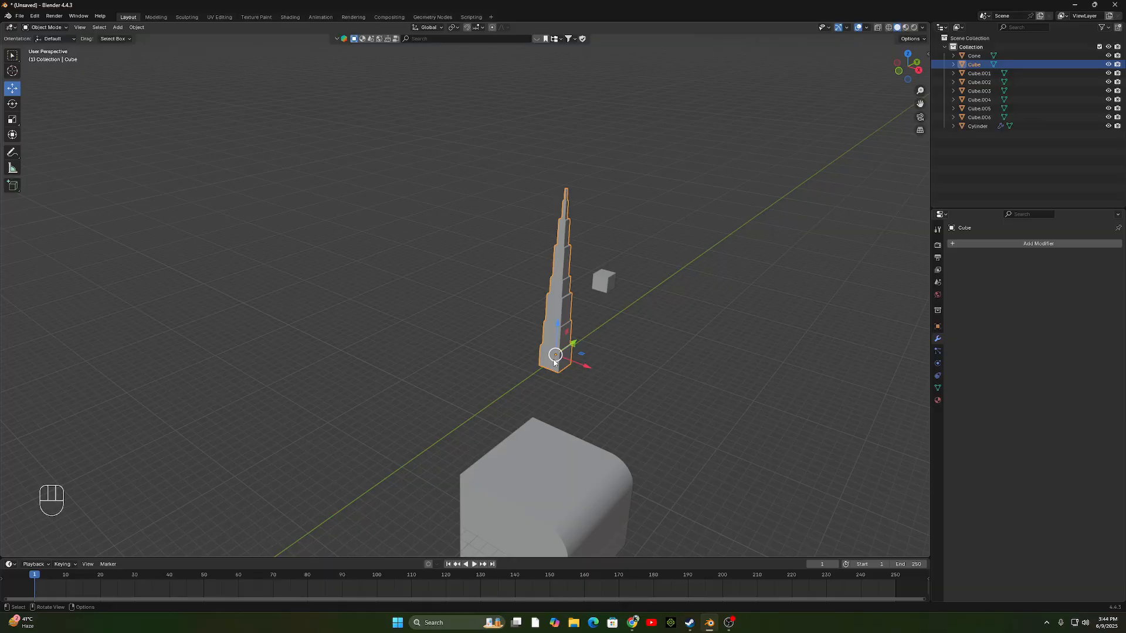
{"action": "middle_click_drag", "start_coordinate": [555, 362], "coordinate": [536, 393]}
{"action": "scroll", "coordinate": [590, 373], "scroll_direction": "up", "scroll_amount": 3}
{"action": "left_click", "coordinate": [141, 27]}
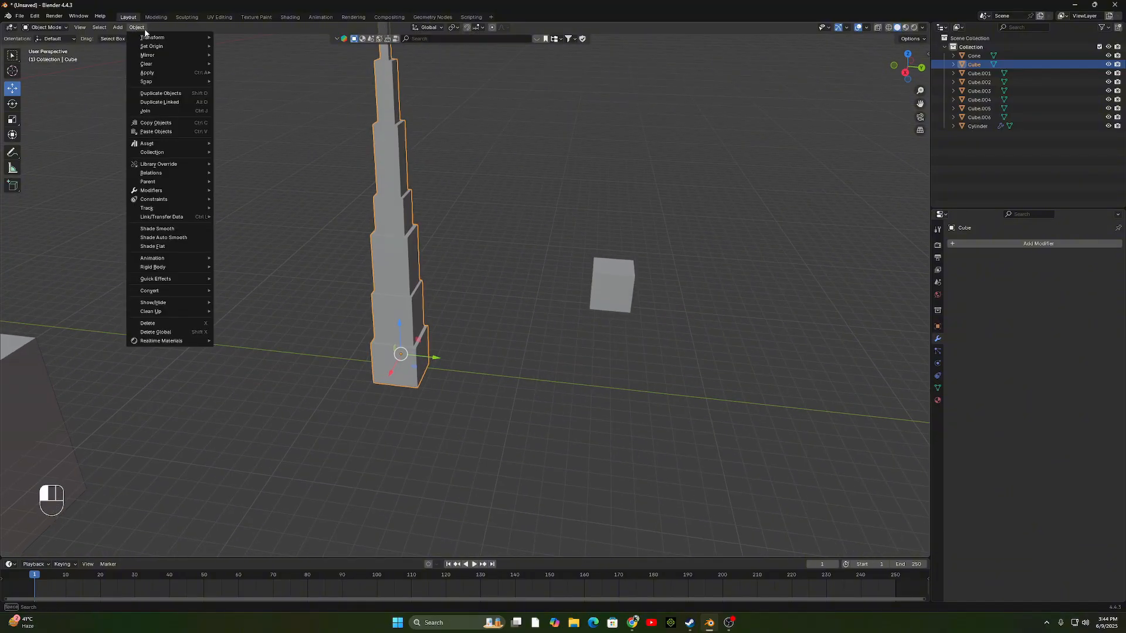
{"action": "mouse_move", "coordinate": [148, 48]}
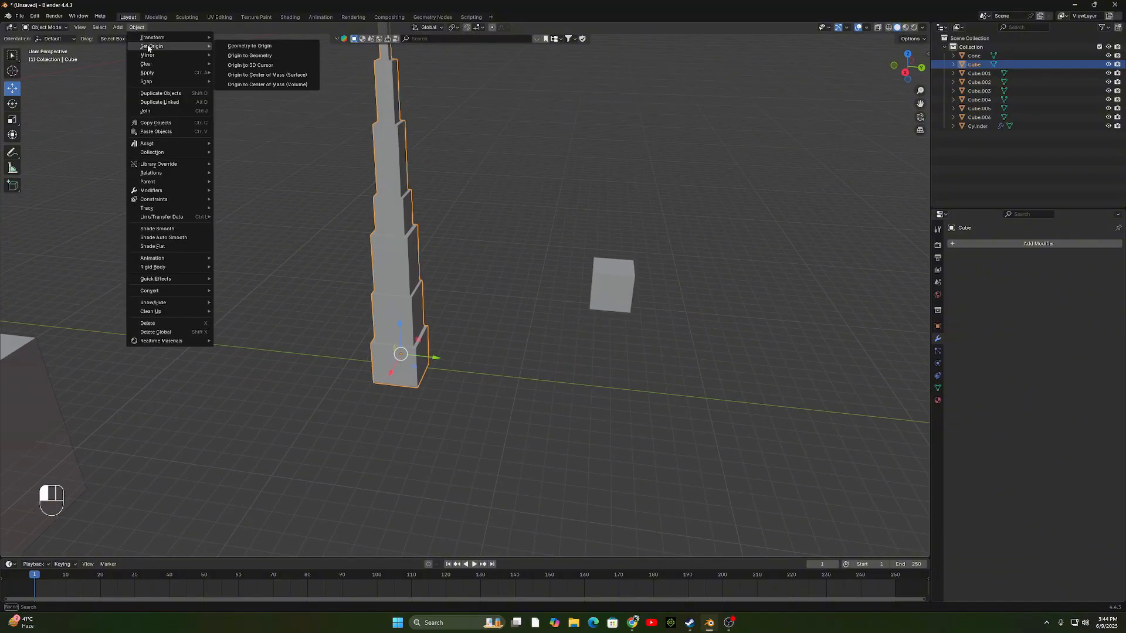
{"action": "left_click", "coordinate": [262, 57]}
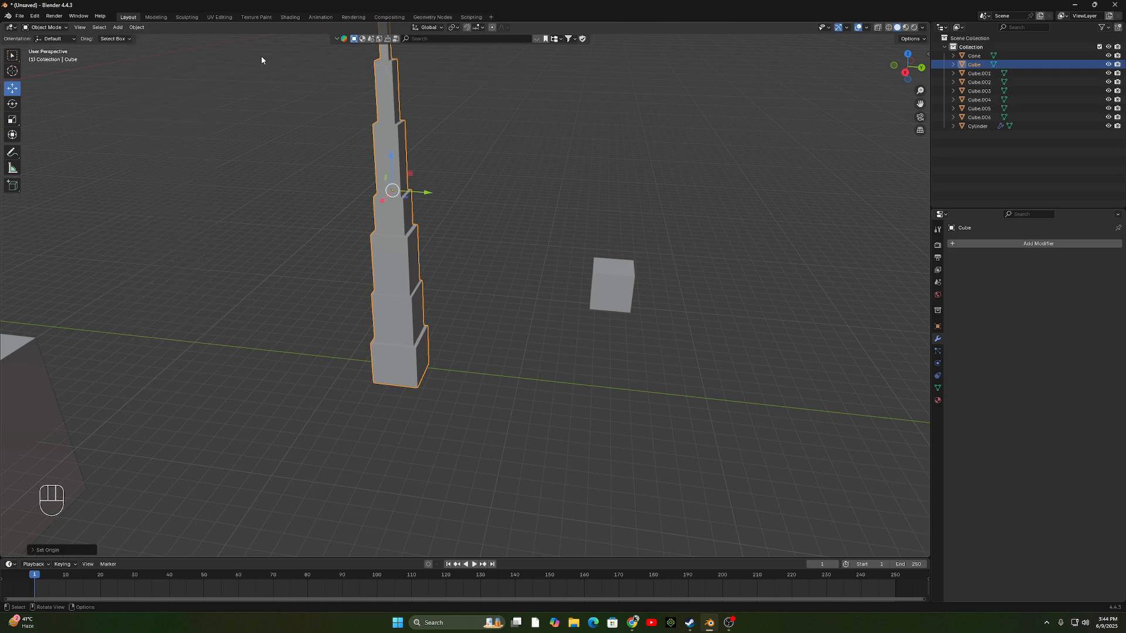
{"action": "scroll", "coordinate": [514, 290], "scroll_direction": "up", "scroll_amount": 2, "text": "ctrl"}
{"action": "key", "text": "ctrl+z"}
Try applying Geometry to Origin to the stepped tower, and undo it.
{"action": "left_click", "coordinate": [137, 27]}
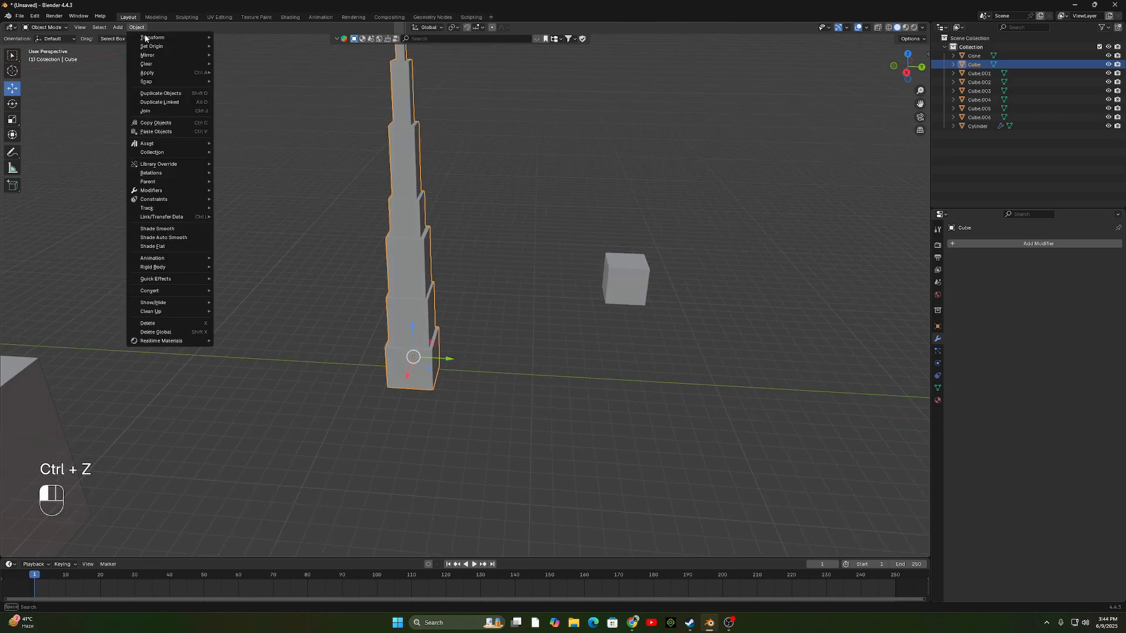
{"action": "mouse_move", "coordinate": [151, 47]}
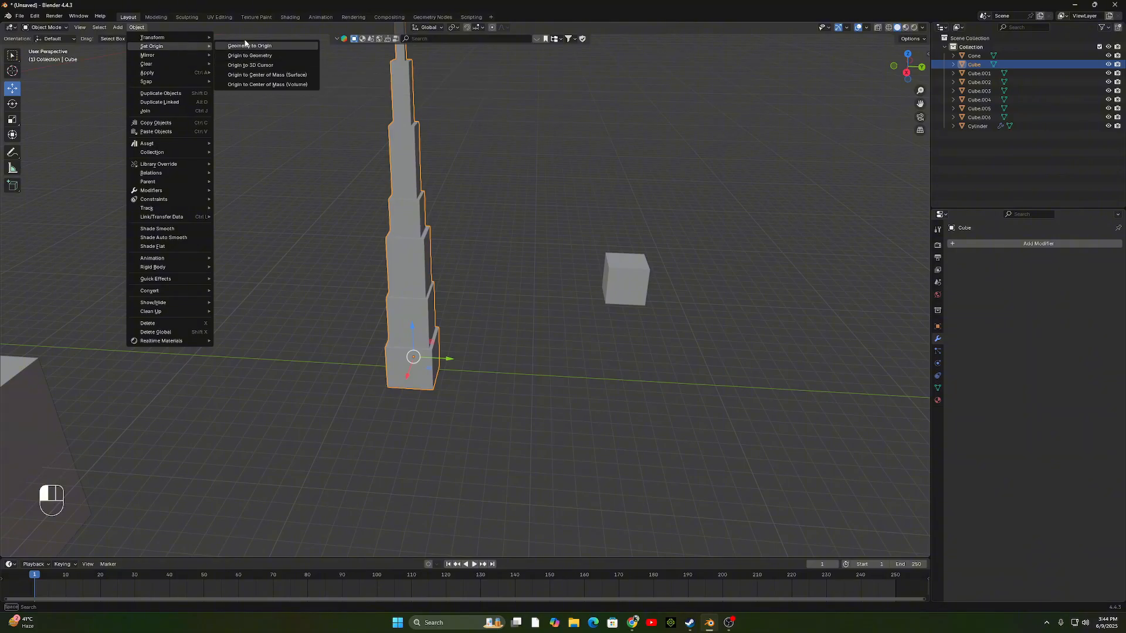
{"action": "left_click", "coordinate": [248, 46]}
{"action": "key", "text": "ctrl+z"}
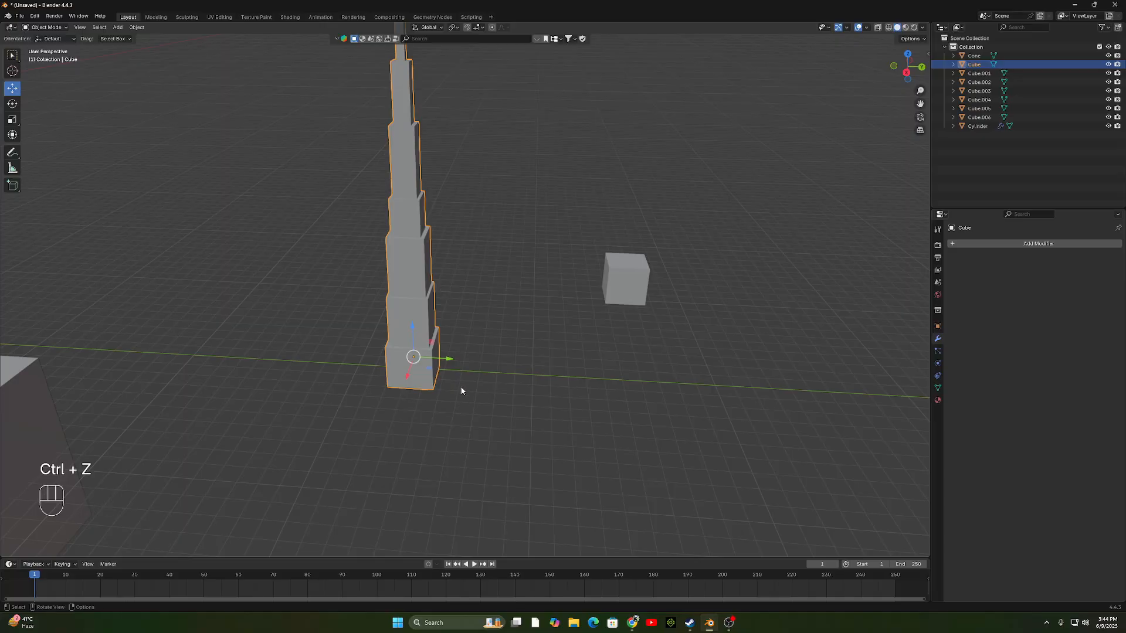
Reselect the stepped tower and snap the 3D cursor to its origin with Cursor to Selected.
{"action": "left_click", "coordinate": [484, 384]}
{"action": "left_click", "coordinate": [423, 389]}
{"action": "middle_click_drag", "start_coordinate": [423, 393], "coordinate": [447, 403]}
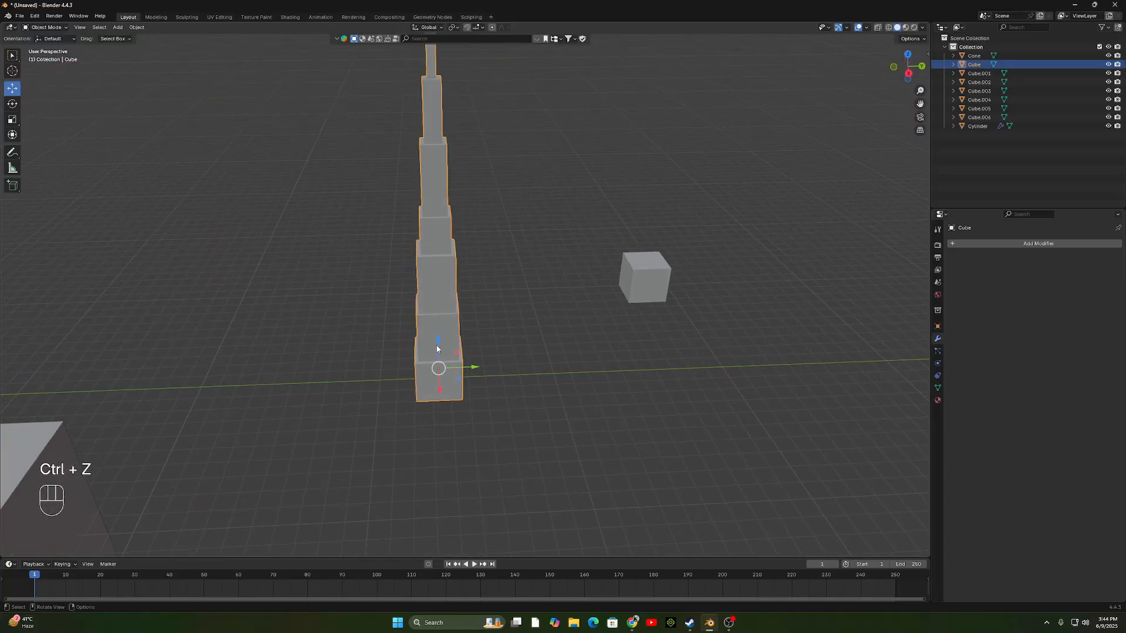
{"action": "scroll", "coordinate": [437, 349], "scroll_direction": "down", "scroll_amount": 4}
{"action": "key", "text": "shift"}
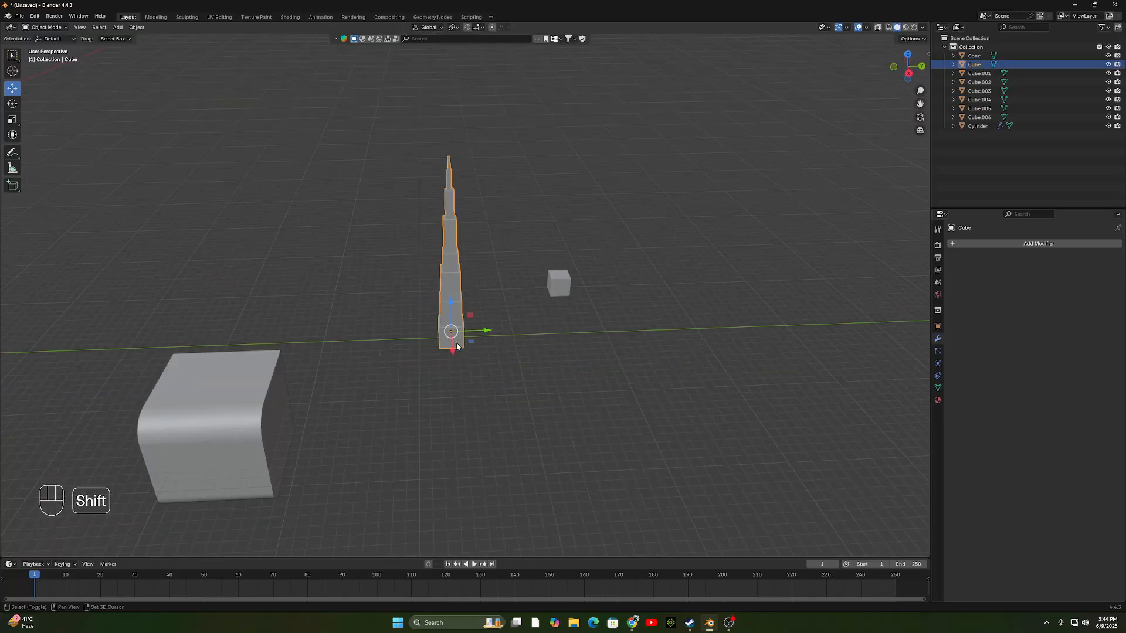
{"action": "key", "text": "shift+s"}
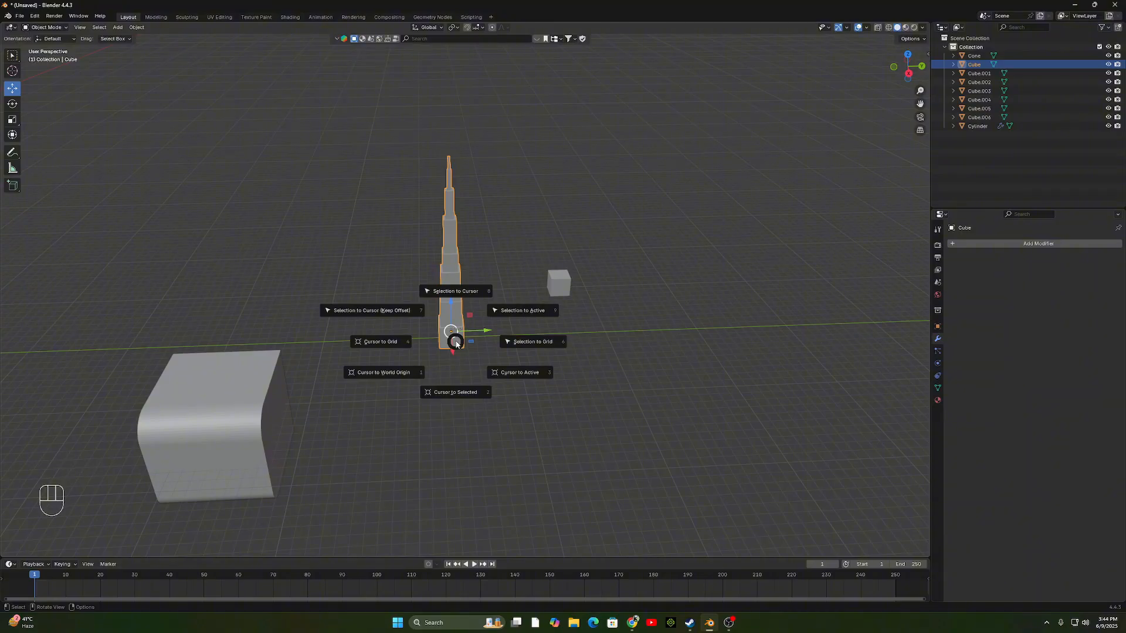
{"action": "left_click", "coordinate": [443, 394]}
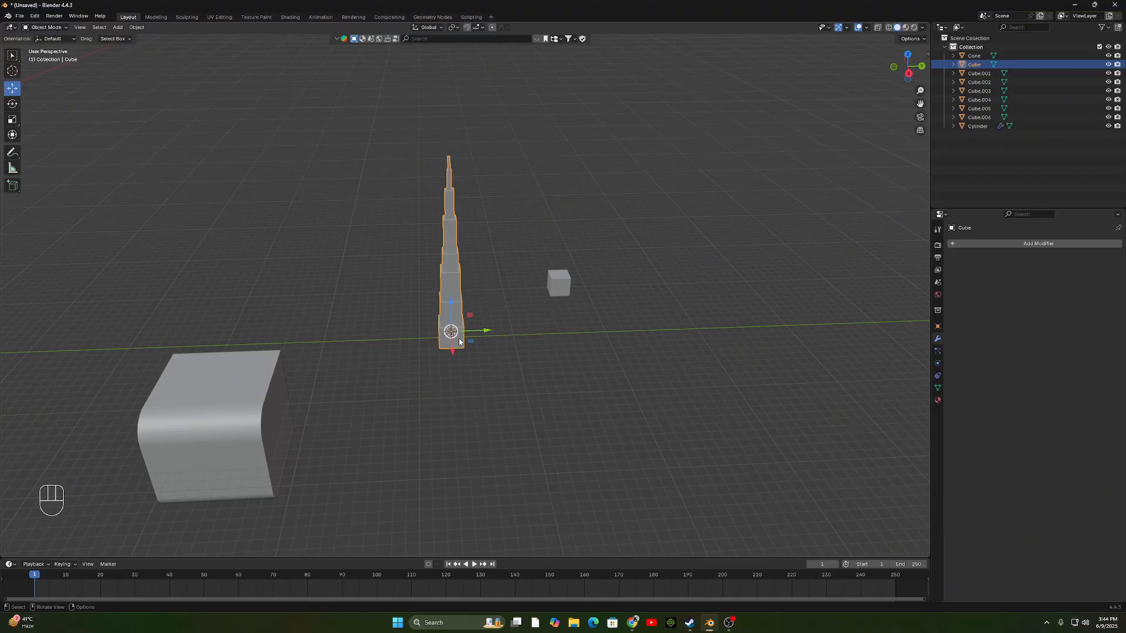
Add a mesh cube at the 3D cursor in the tower's base, and undo a trial enlargement of it.
{"action": "key", "text": "shift+a"}
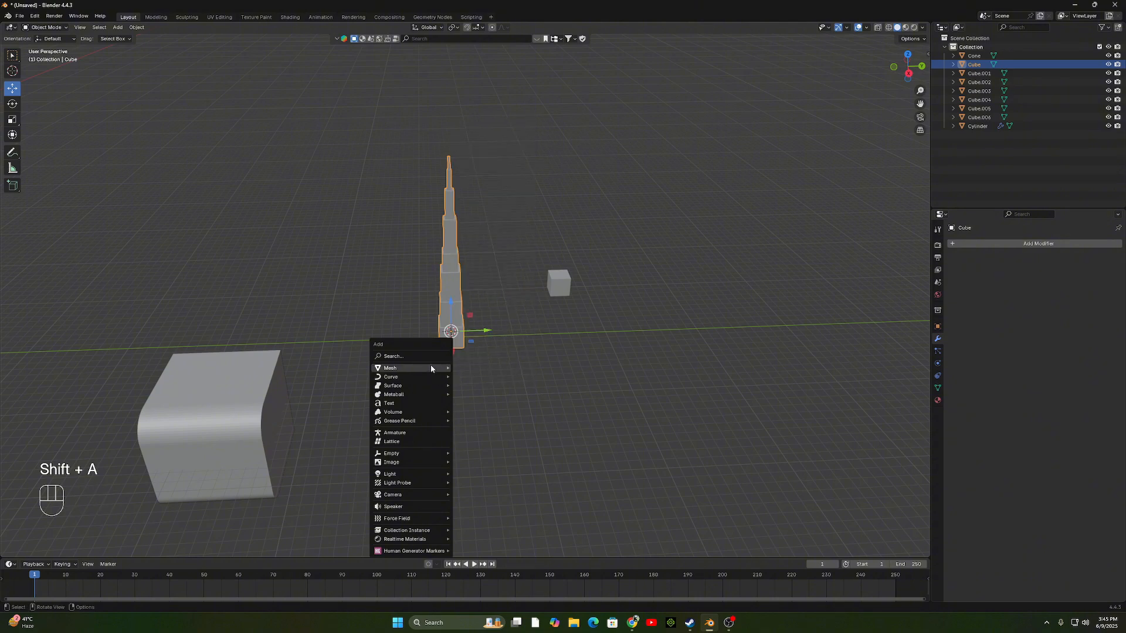
{"action": "mouse_move", "coordinate": [430, 367]}
{"action": "left_click", "coordinate": [484, 380]}
{"action": "key", "text": "s"}
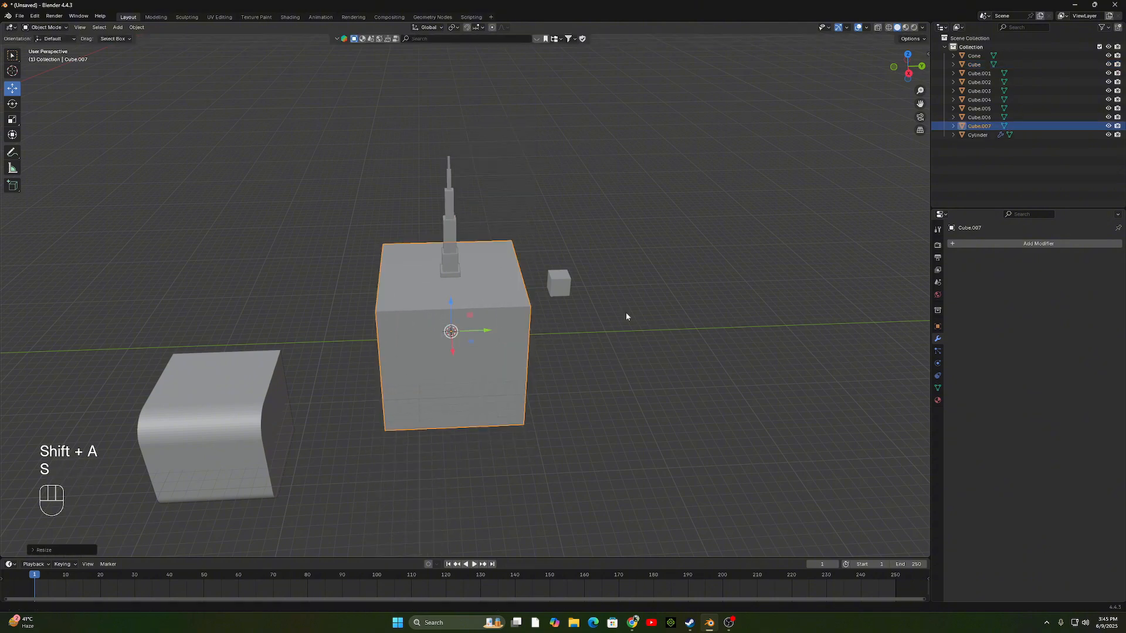
{"action": "key", "text": "ctrl+z"}
Select the large cube at the world origin and clear the selection.
{"action": "middle_click_drag", "start_coordinate": [470, 414], "coordinate": [594, 337]}
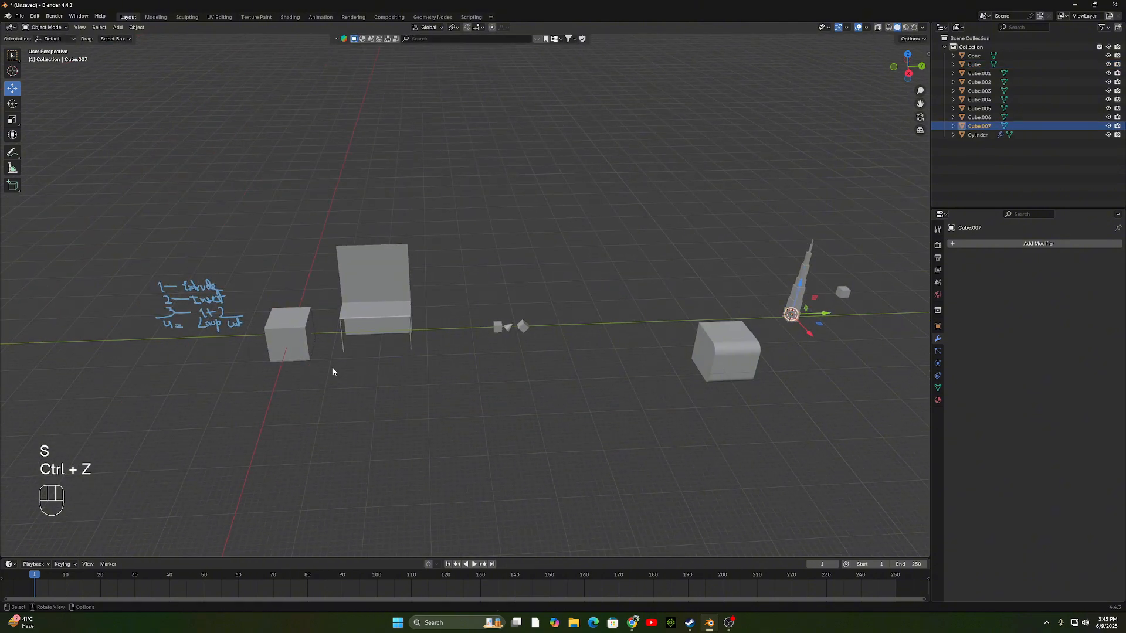
{"action": "left_click", "coordinate": [287, 347]}
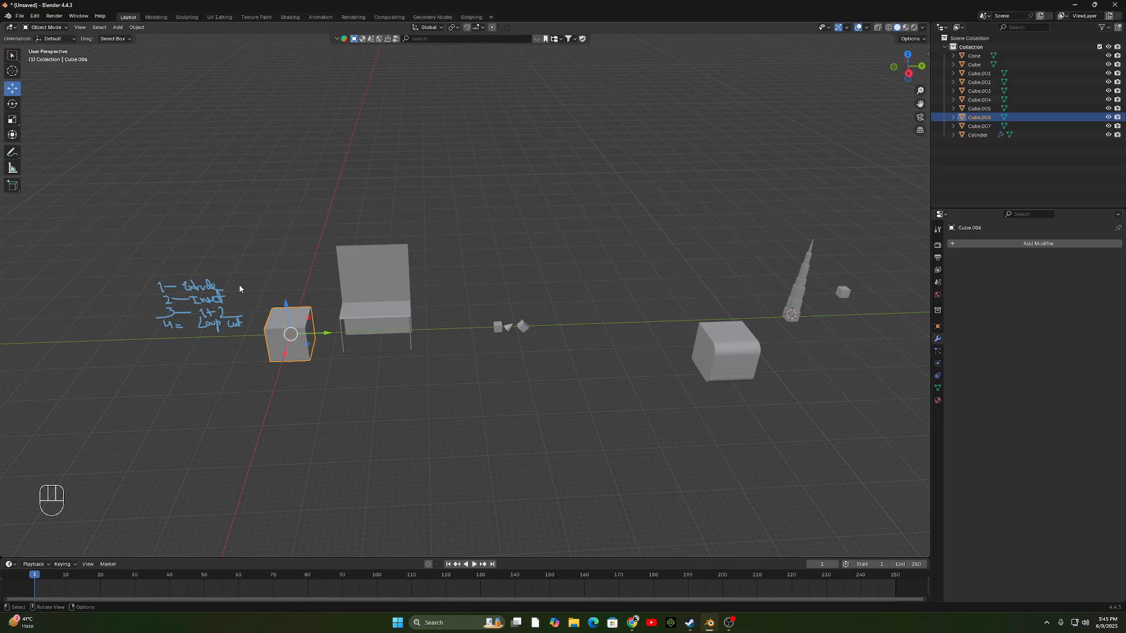
{"action": "left_click", "coordinate": [199, 111]}
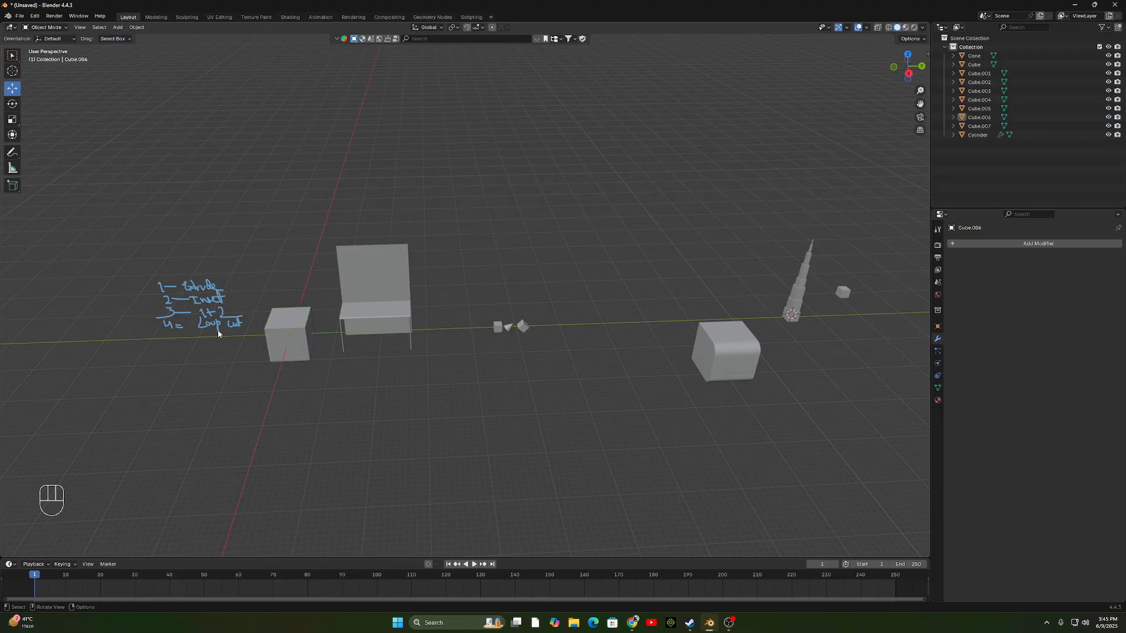
{"action": "left_click", "coordinate": [136, 27]}
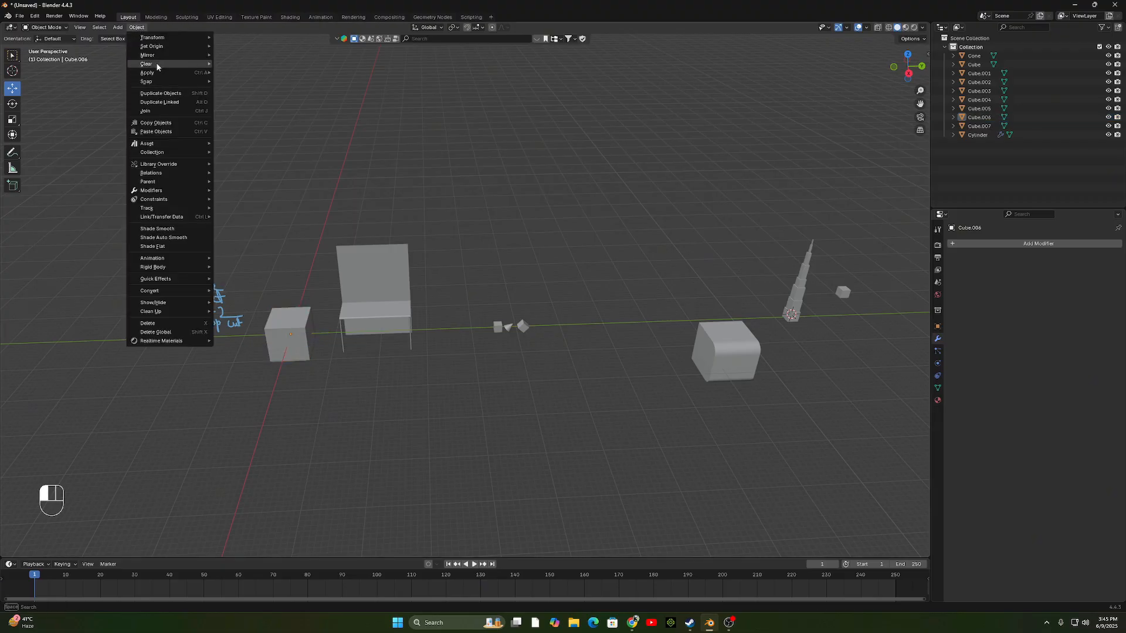
{"action": "key", "text": "shift+a"}
{"action": "mouse_move", "coordinate": [321, 231]}
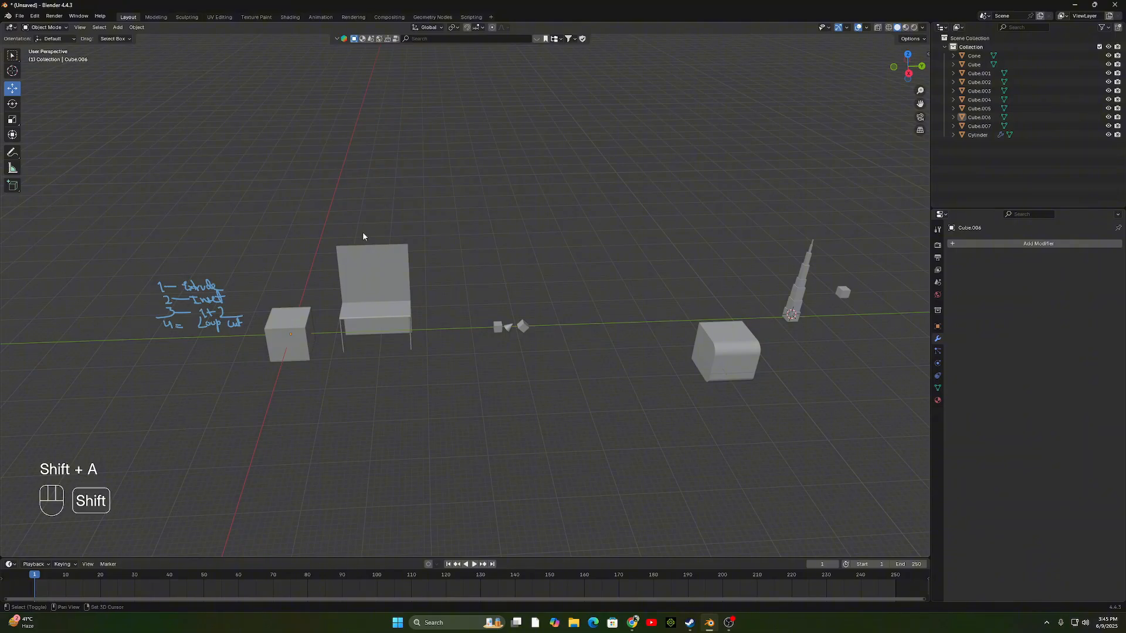
Try snapping the 3D cursor to the grid, and return it to the world origin.
{"action": "key", "text": "shift+s"}
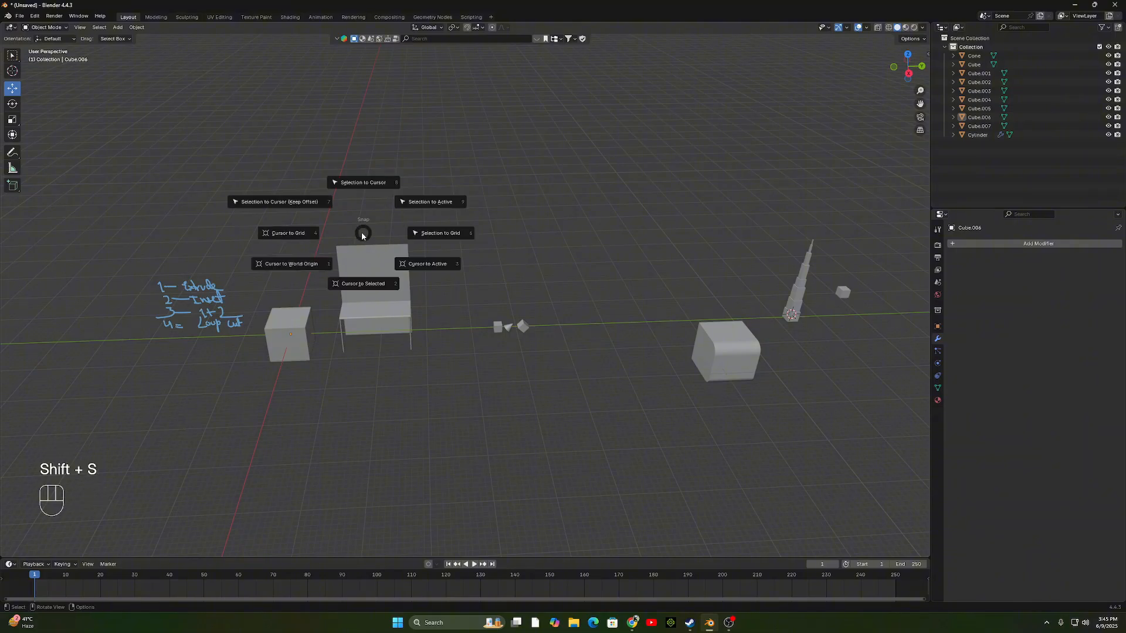
{"action": "left_click", "coordinate": [304, 234]}
{"action": "key", "text": "shift+a"}
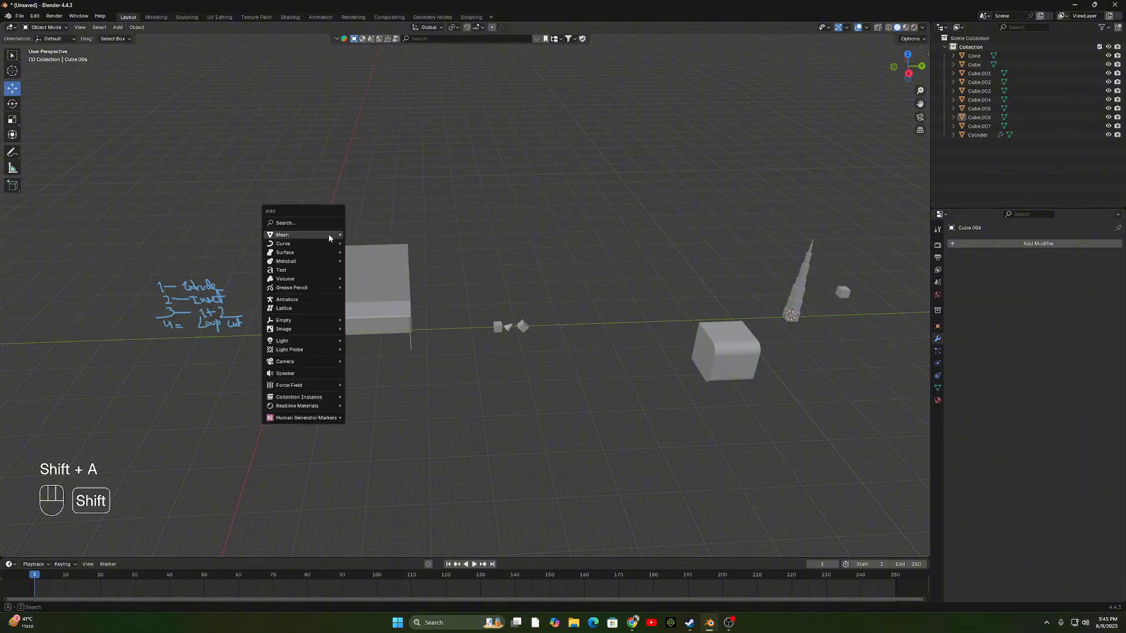
{"action": "key", "text": "Escape"}
{"action": "key", "text": "shift+s"}
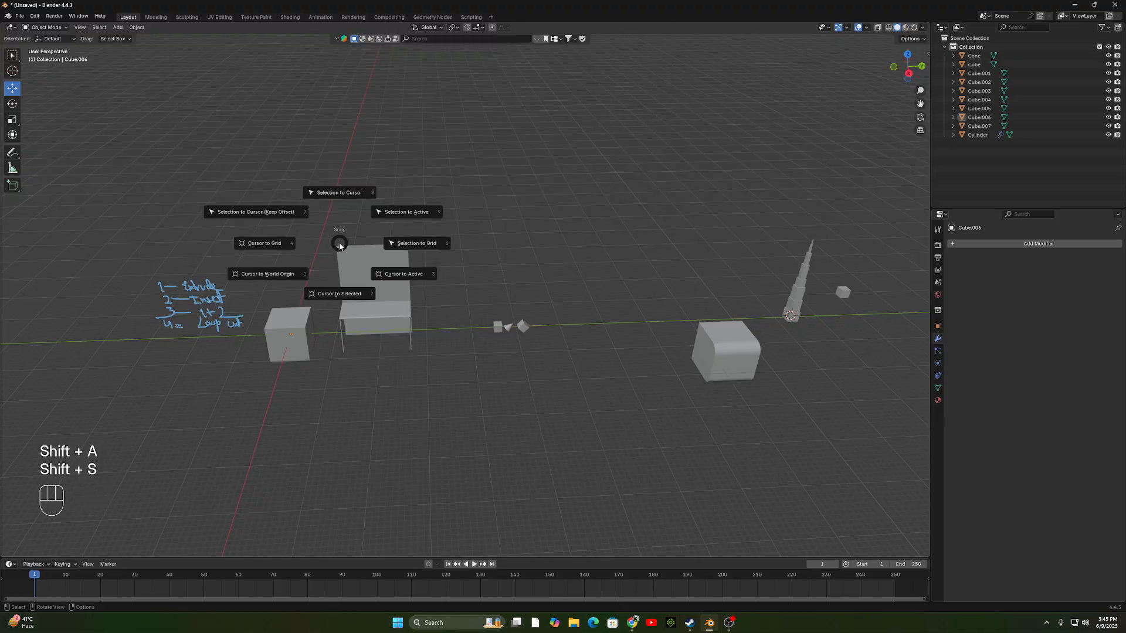
{"action": "left_click", "coordinate": [293, 274]}
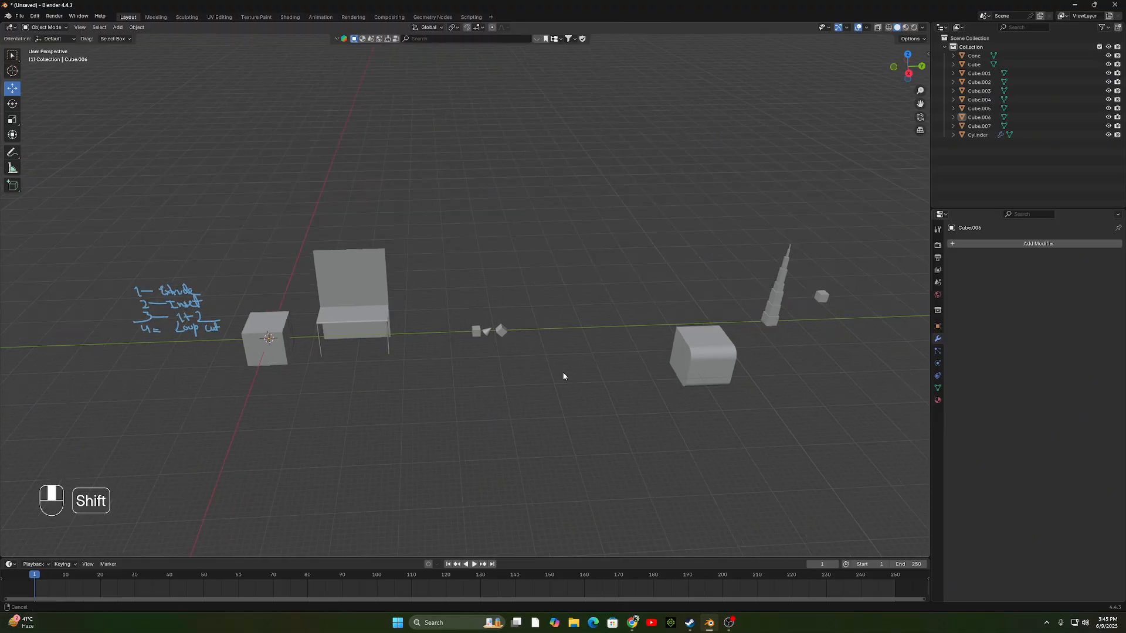
Select the desk's back panel and snap the 3D cursor to its origin.
{"action": "scroll", "coordinate": [532, 394], "scroll_direction": "up", "scroll_amount": 4}
{"action": "middle_click_drag", "start_coordinate": [533, 394], "coordinate": [421, 325], "text": "shift"}
{"action": "left_click", "coordinate": [322, 361]}
{"action": "scroll", "coordinate": [476, 386], "scroll_direction": "up", "scroll_amount": 1}
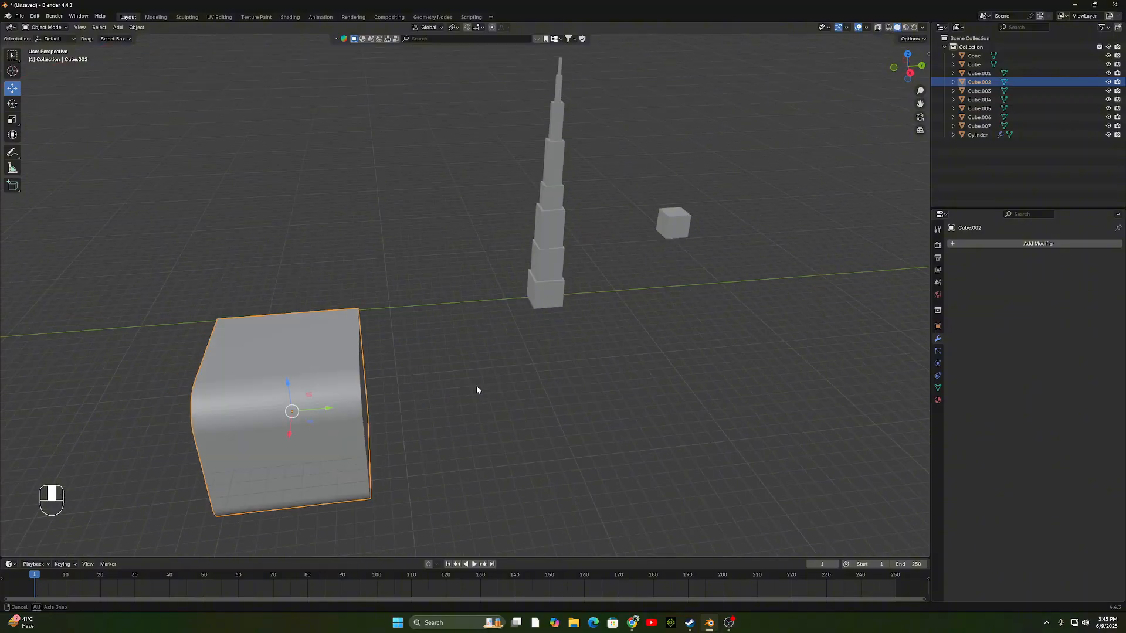
{"action": "middle_click_drag", "start_coordinate": [476, 386], "coordinate": [387, 311], "text": "shift"}
{"action": "left_click", "coordinate": [334, 359]}
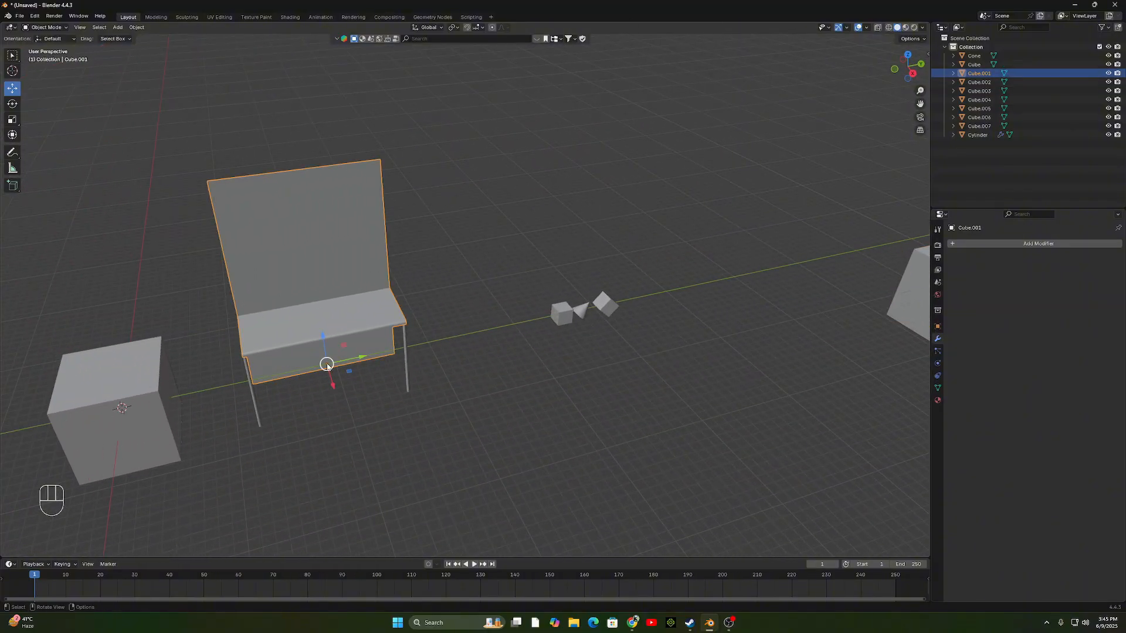
{"action": "key", "text": "shift+s"}
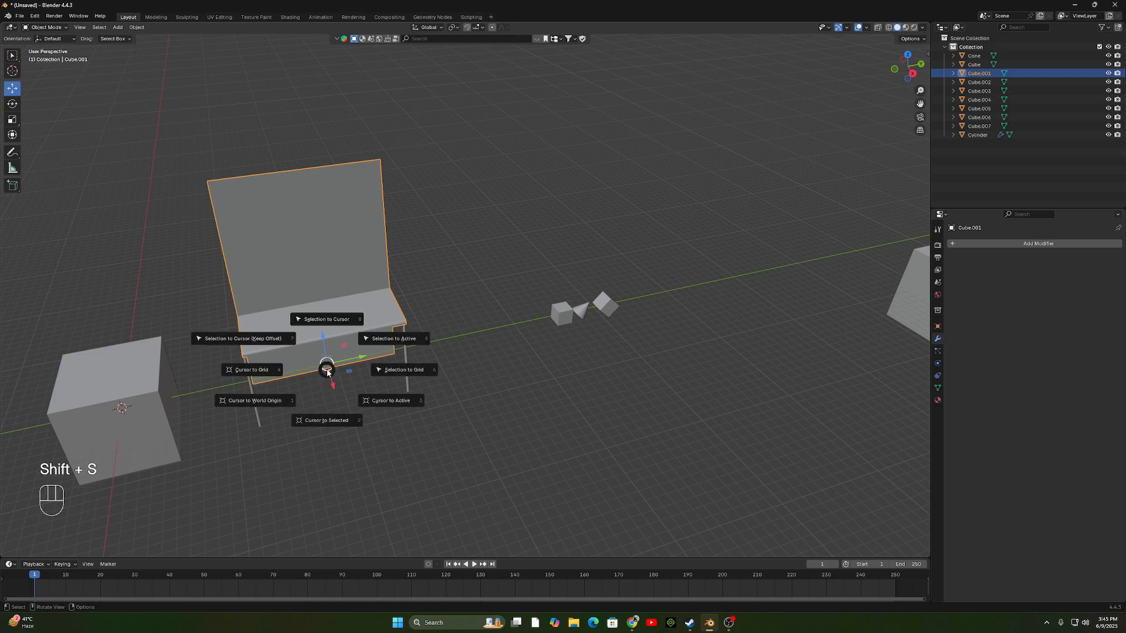
{"action": "left_click", "coordinate": [326, 377]}
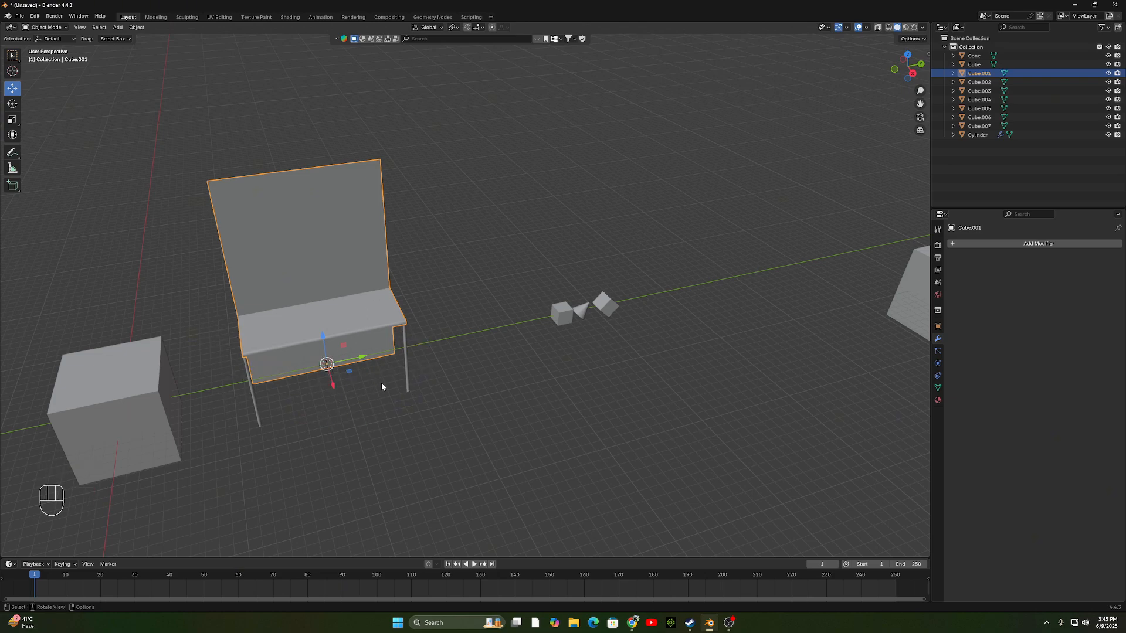
Try adding a mesh cube at the 3D cursor on the desk's back panel and scaling it up, and undo both.
{"action": "middle_click_drag", "start_coordinate": [382, 383], "coordinate": [393, 368]}
{"action": "key", "text": "shift+a"}
{"action": "mouse_move", "coordinate": [380, 374]}
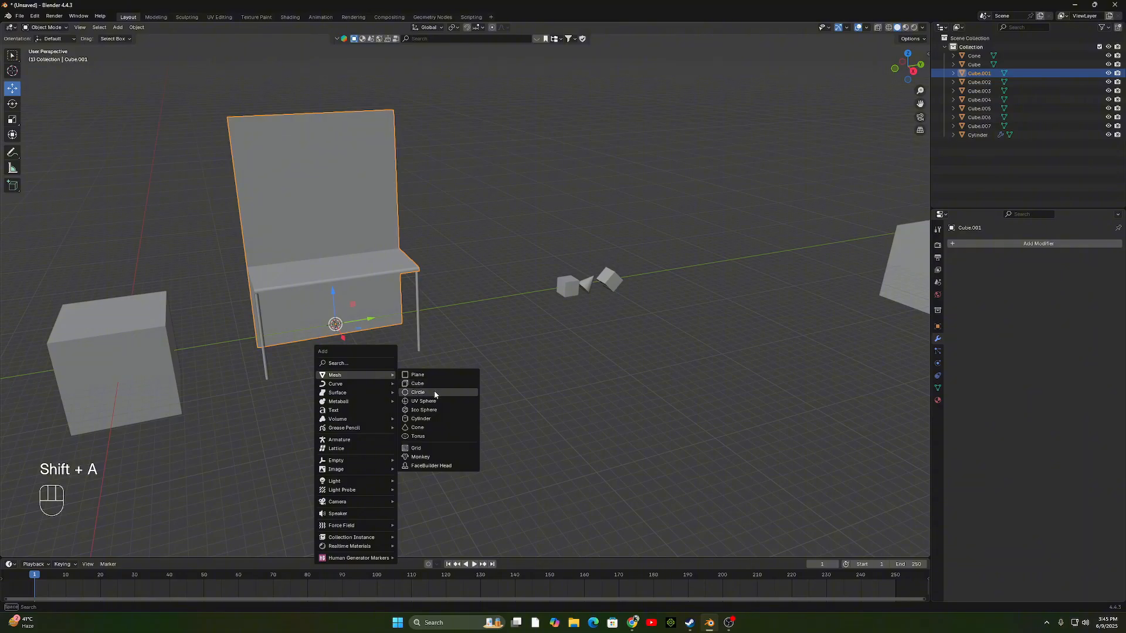
{"action": "left_click", "coordinate": [434, 384]}
{"action": "key", "text": "s"}
{"action": "left_click", "coordinate": [225, 413]}
{"action": "key", "text": "ctrl+z"}
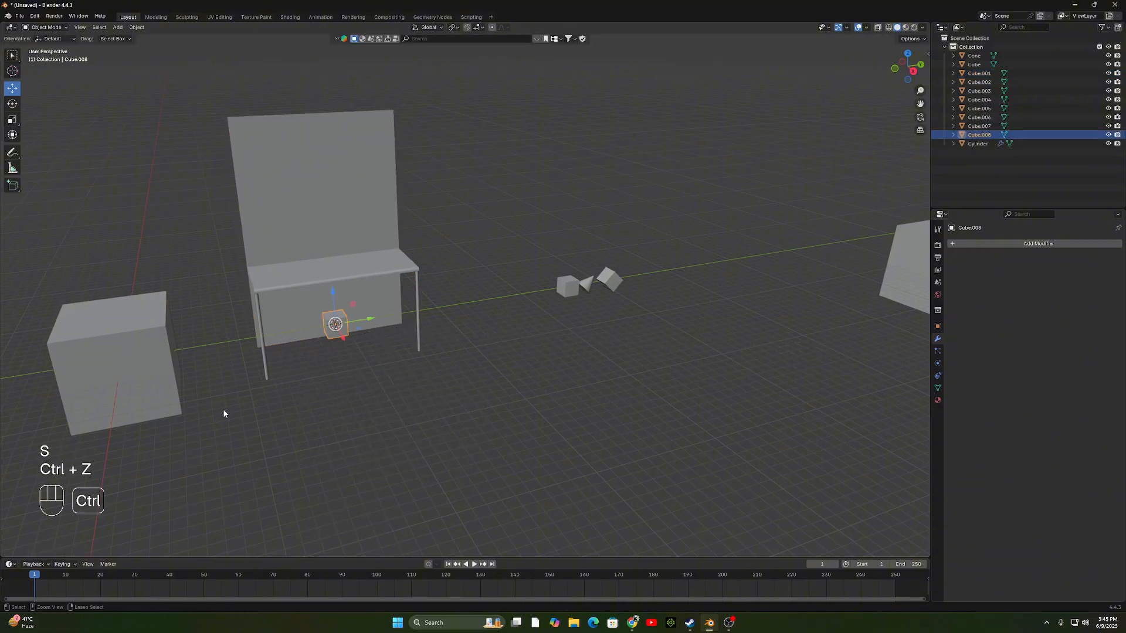
{"action": "key", "text": "ctrl+z"}
{"action": "key", "text": "ctrl+z"}
{"action": "middle_click_drag", "start_coordinate": [315, 158], "coordinate": [553, 336]}
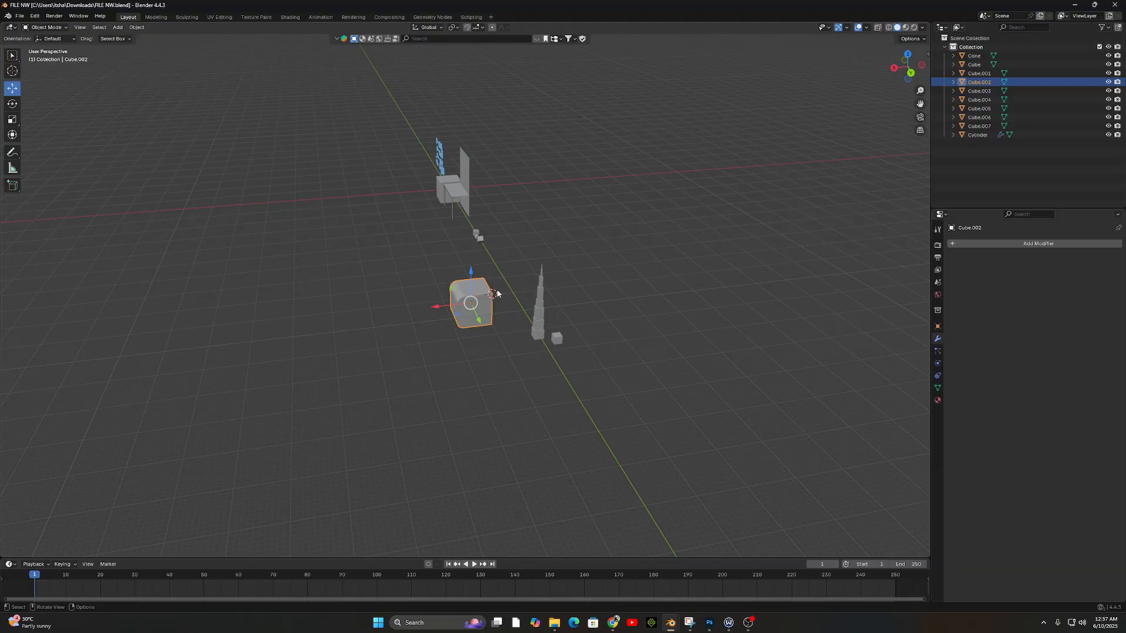
Select the desk object with the joined tabletop and back panel.
{"action": "mouse_move", "coordinate": [497, 289]}
{"action": "middle_mouse_down"}
{"action": "mouse_move", "coordinate": [615, 264]}
{"action": "mouse_move", "coordinate": [490, 264]}
{"action": "mouse_move", "coordinate": [597, 264]}
{"action": "mouse_move", "coordinate": [577, 362]}
{"action": "mouse_move", "coordinate": [485, 333]}
{"action": "mouse_move", "coordinate": [477, 363]}
{"action": "mouse_move", "coordinate": [451, 372]}
{"action": "middle_mouse_up"}
{"action": "scroll", "coordinate": [577, 362], "scroll_direction": "up", "scroll_amount": 3}
{"action": "scroll", "coordinate": [485, 333], "scroll_direction": "up", "scroll_amount": 3}
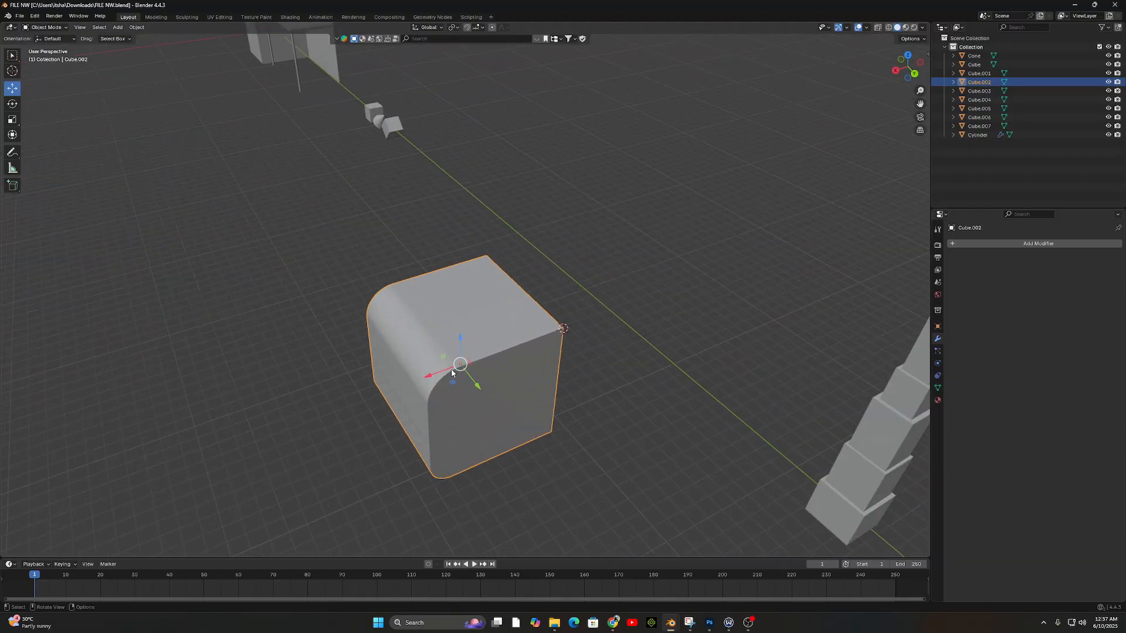
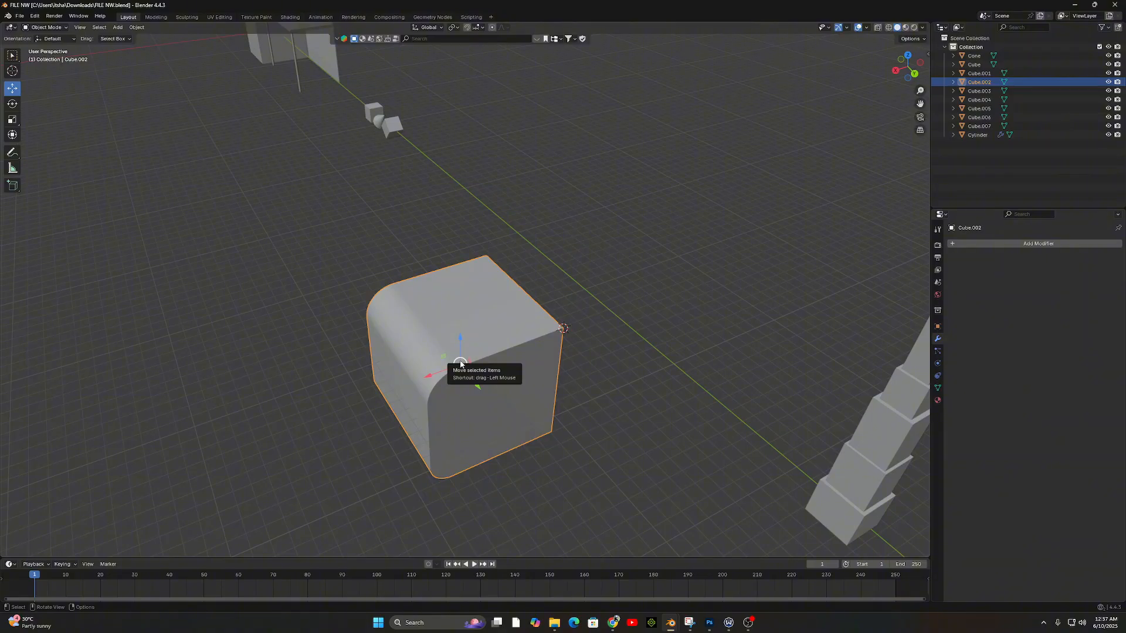
{"action": "scroll", "coordinate": [490, 261], "scroll_direction": "down", "scroll_amount": 5}
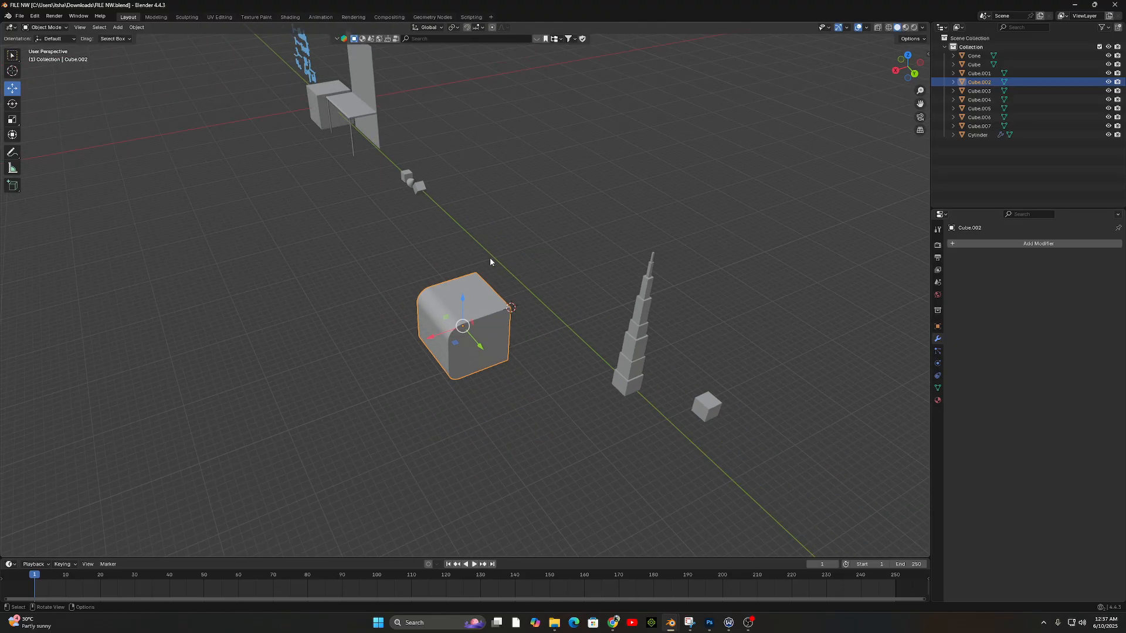
{"action": "middle_click_drag", "start_coordinate": [490, 261], "coordinate": [513, 286]}
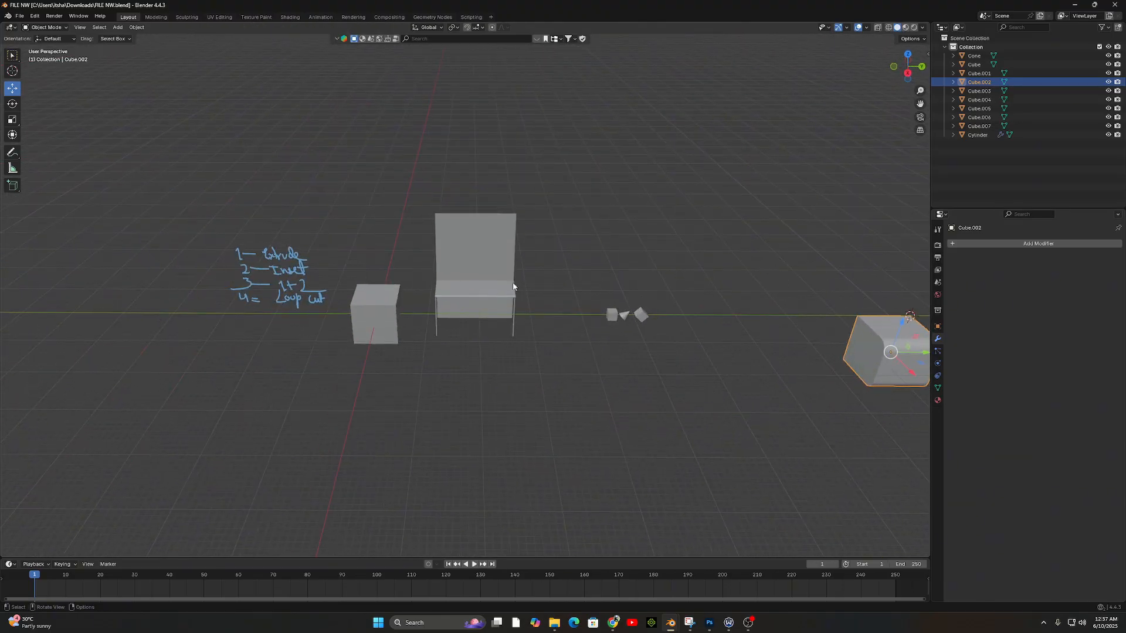
{"action": "left_click", "coordinate": [467, 299]}
{"action": "scroll", "coordinate": [467, 300], "scroll_direction": "up", "scroll_amount": 6}
{"action": "key", "text": "Tab"}
{"action": "key", "text": "ctrl+r"}
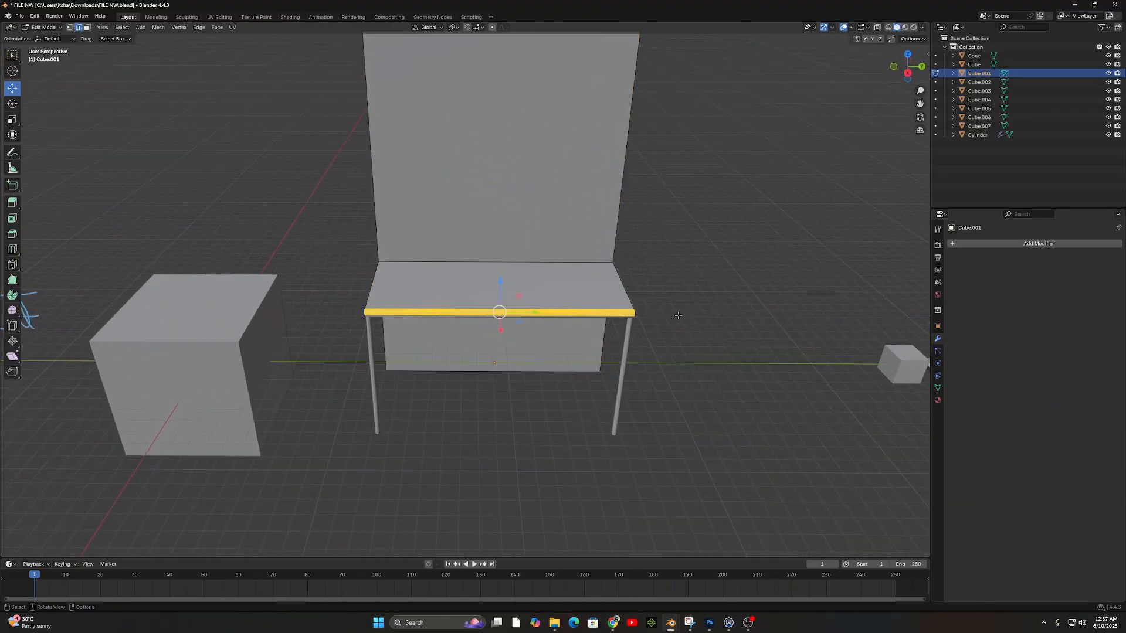
{"action": "middle_click_drag", "start_coordinate": [640, 333], "coordinate": [596, 342], "text": "shift"}
{"action": "key", "text": "Escape"}
{"action": "key", "text": "Tab"}
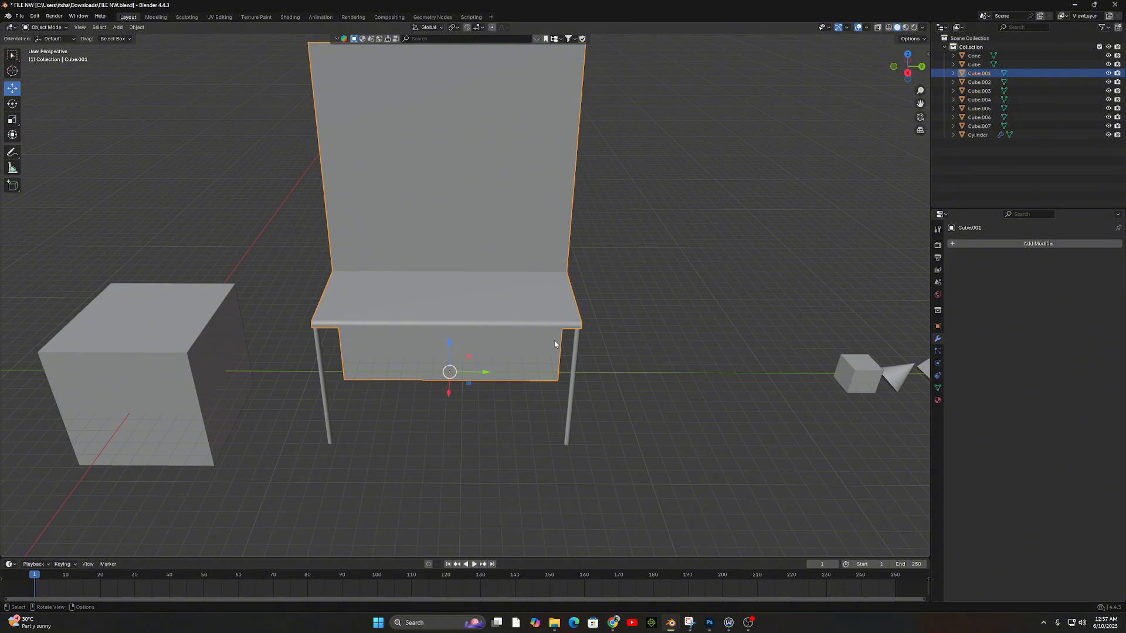
{"action": "left_click_drag", "start_coordinate": [483, 376], "coordinate": [510, 351]}
{"action": "right_click", "coordinate": [519, 330]}
Snap the 3D cursor to the lower vertex of the tabletop's rounded front corner, above the desk leg.
{"action": "mouse_move", "coordinate": [519, 326]}
{"action": "middle_mouse_down"}
{"action": "mouse_move", "coordinate": [593, 368]}
{"action": "mouse_move", "coordinate": [825, 452]}
{"action": "mouse_move", "coordinate": [408, 326]}
{"action": "mouse_move", "coordinate": [633, 372]}
{"action": "mouse_move", "coordinate": [583, 375]}
{"action": "mouse_move", "coordinate": [619, 338]}
{"action": "mouse_move", "coordinate": [634, 353]}
{"action": "middle_mouse_up"}
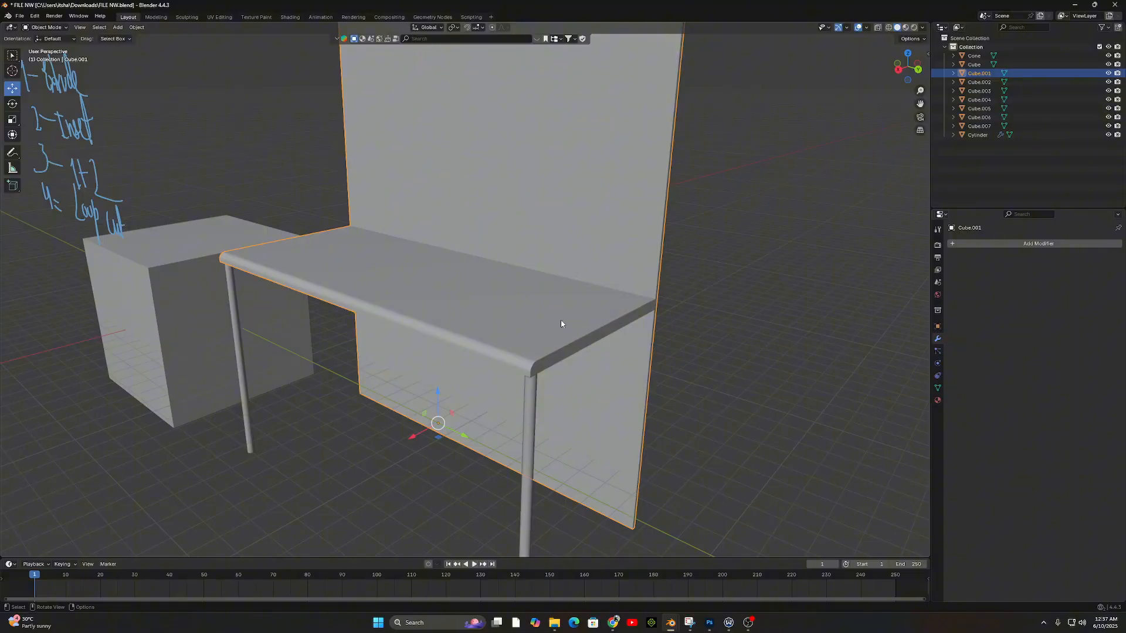
{"action": "key", "text": "Tab"}
{"action": "scroll", "coordinate": [589, 369], "scroll_direction": "up", "scroll_amount": 8}
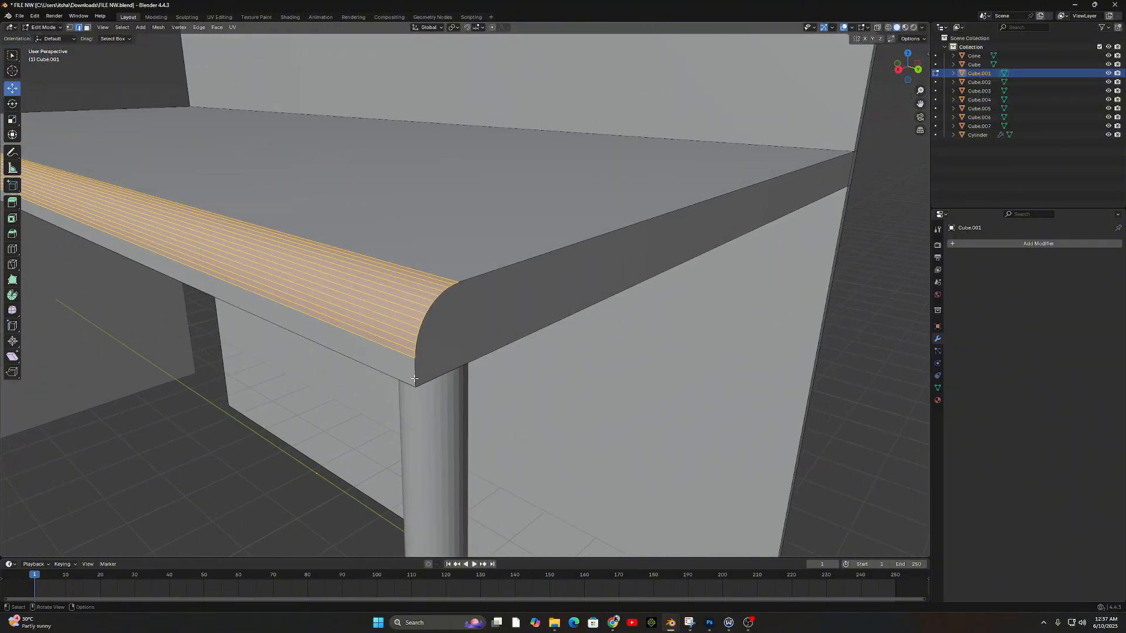
{"action": "left_click", "coordinate": [69, 27]}
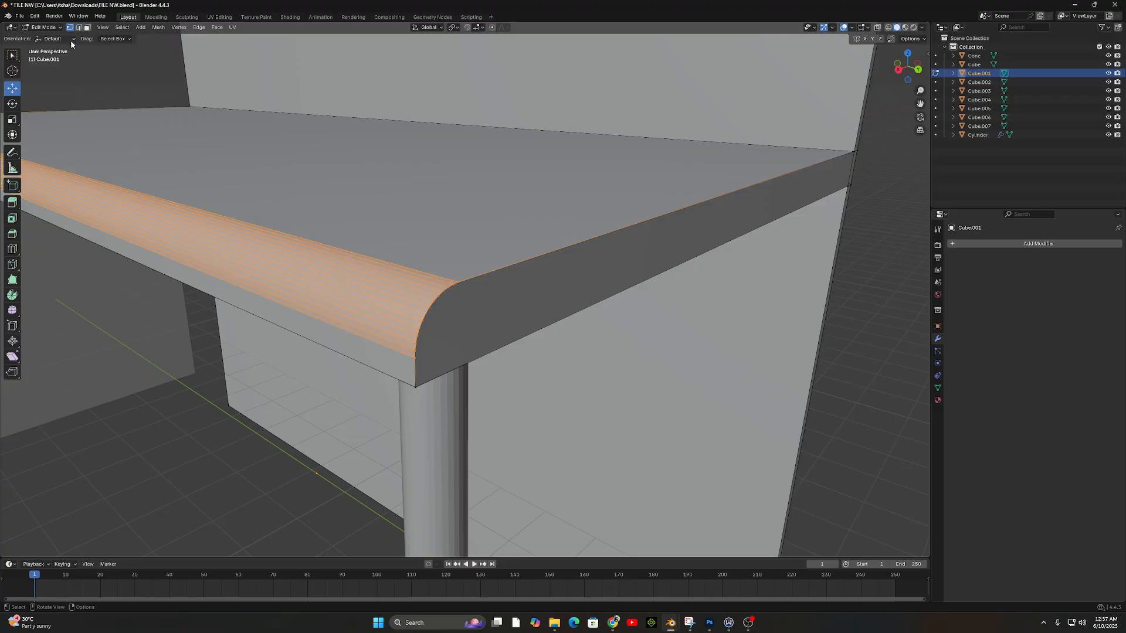
{"action": "left_click", "coordinate": [415, 387]}
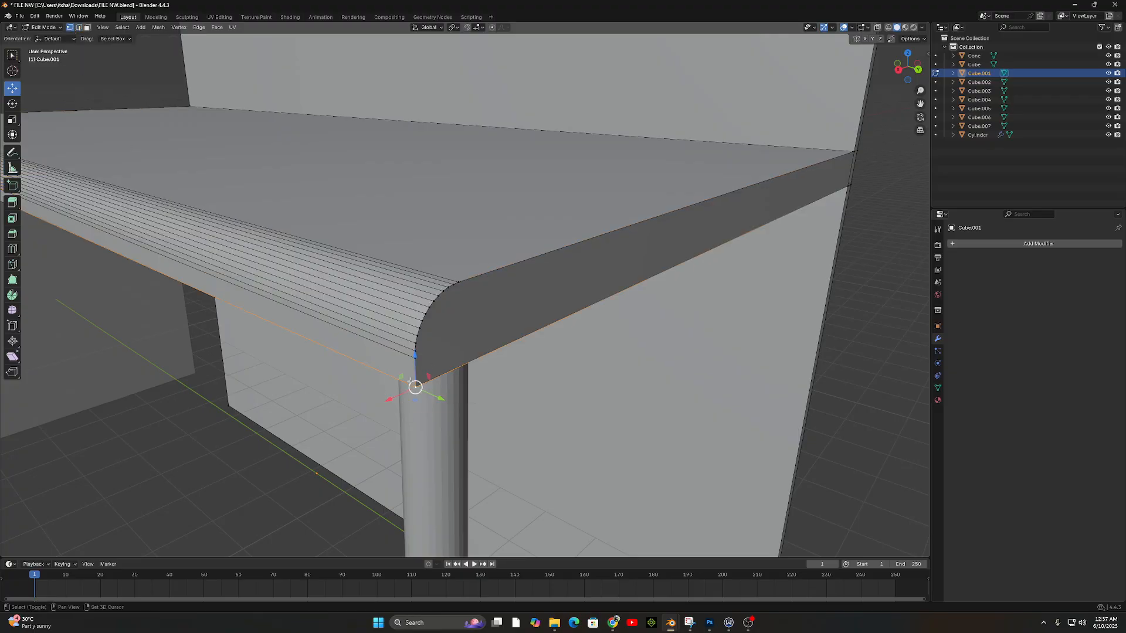
{"action": "key", "text": "shift+s"}
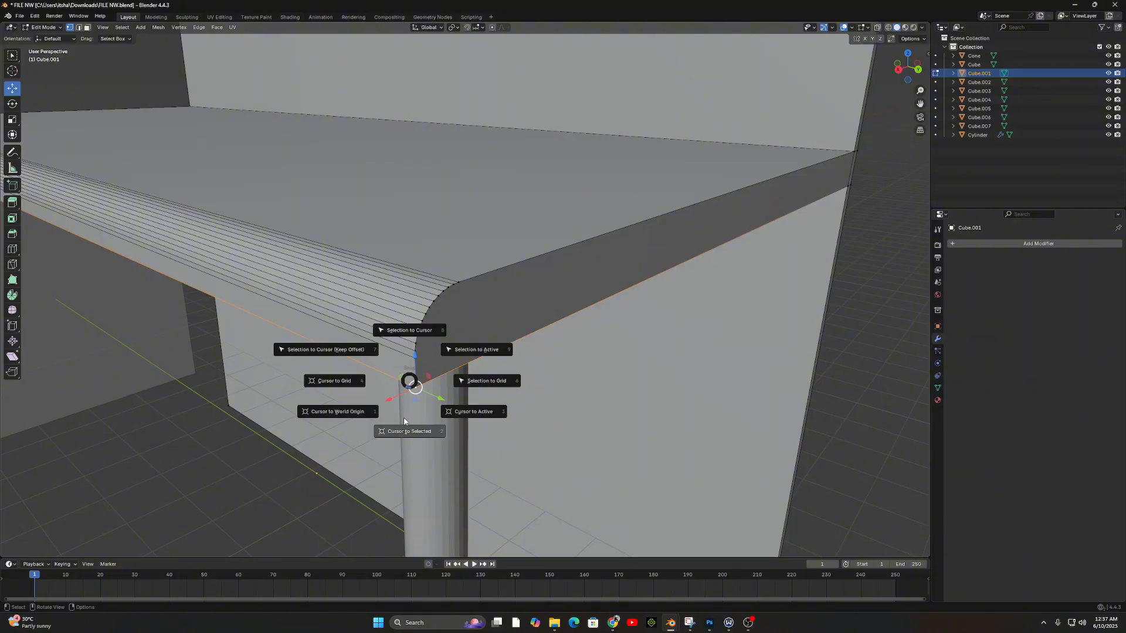
{"action": "left_click", "coordinate": [407, 432]}
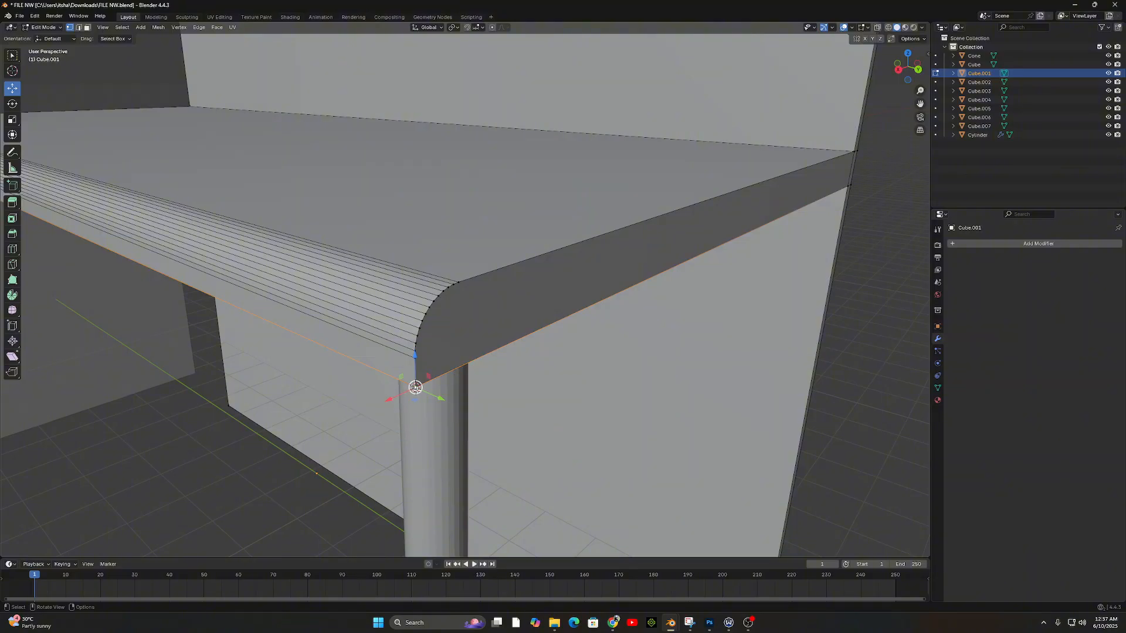
Return to Object Mode and set the desk's origin to its geometry.
{"action": "scroll", "coordinate": [416, 363], "scroll_direction": "down", "scroll_amount": 8}
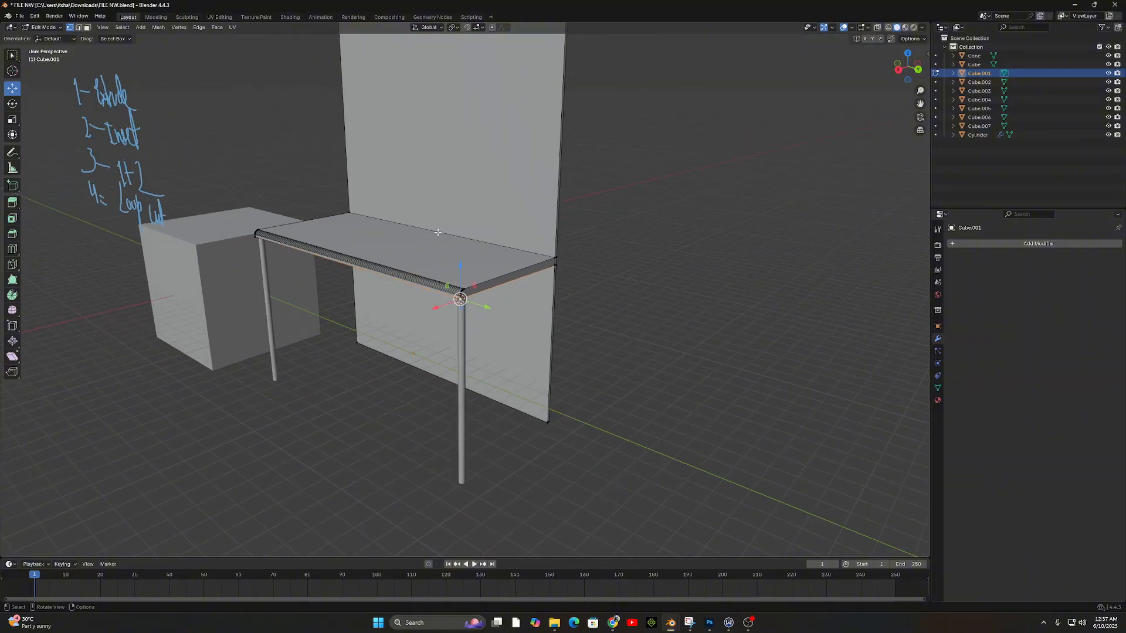
{"action": "scroll", "coordinate": [460, 299], "scroll_direction": "up", "scroll_amount": 7}
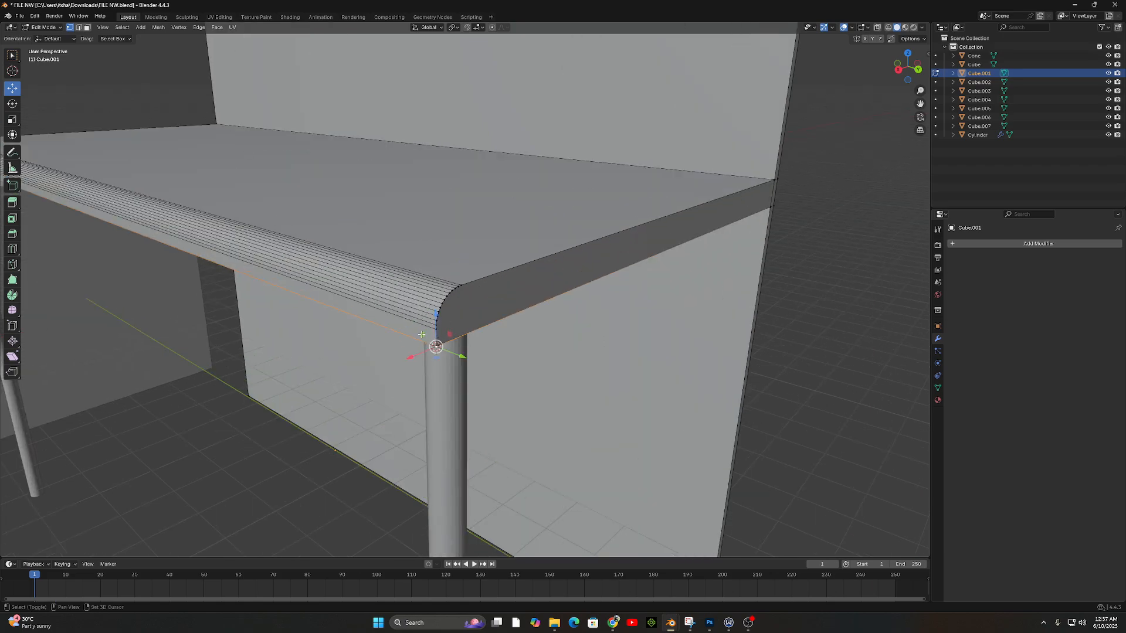
{"action": "key", "text": "Tab"}
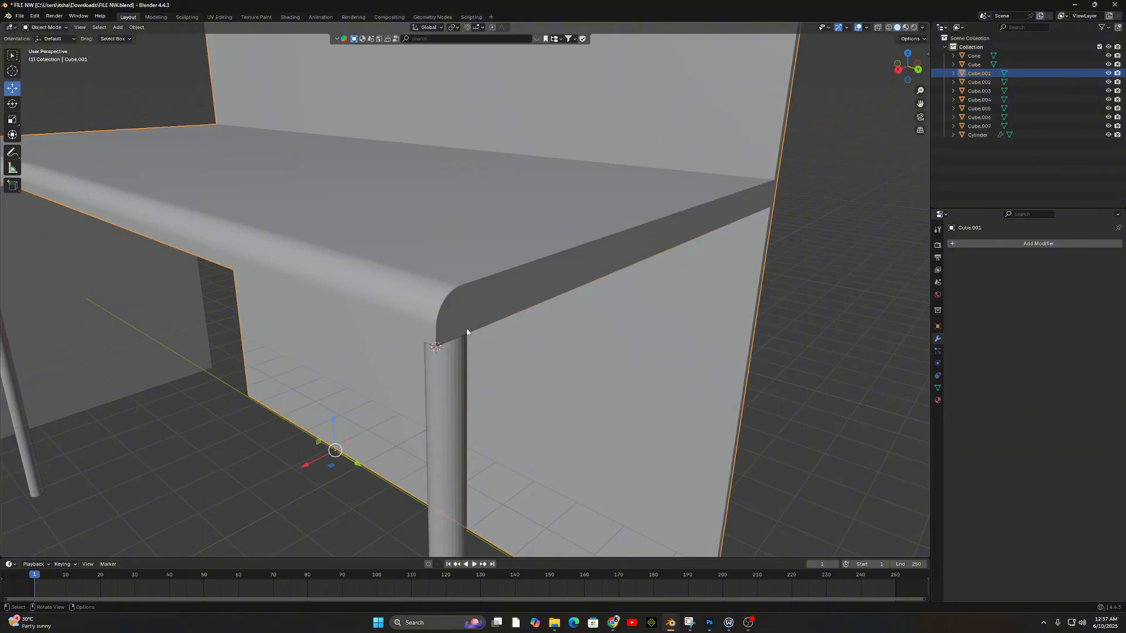
{"action": "left_click", "coordinate": [137, 27]}
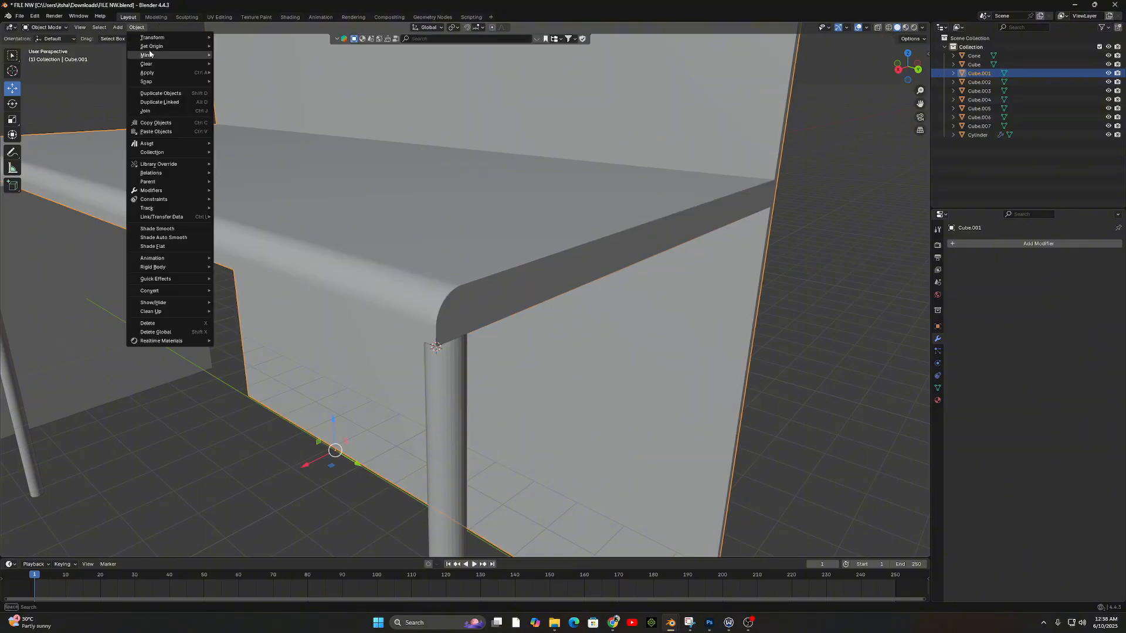
{"action": "mouse_move", "coordinate": [152, 48]}
{"action": "left_click", "coordinate": [229, 55]}
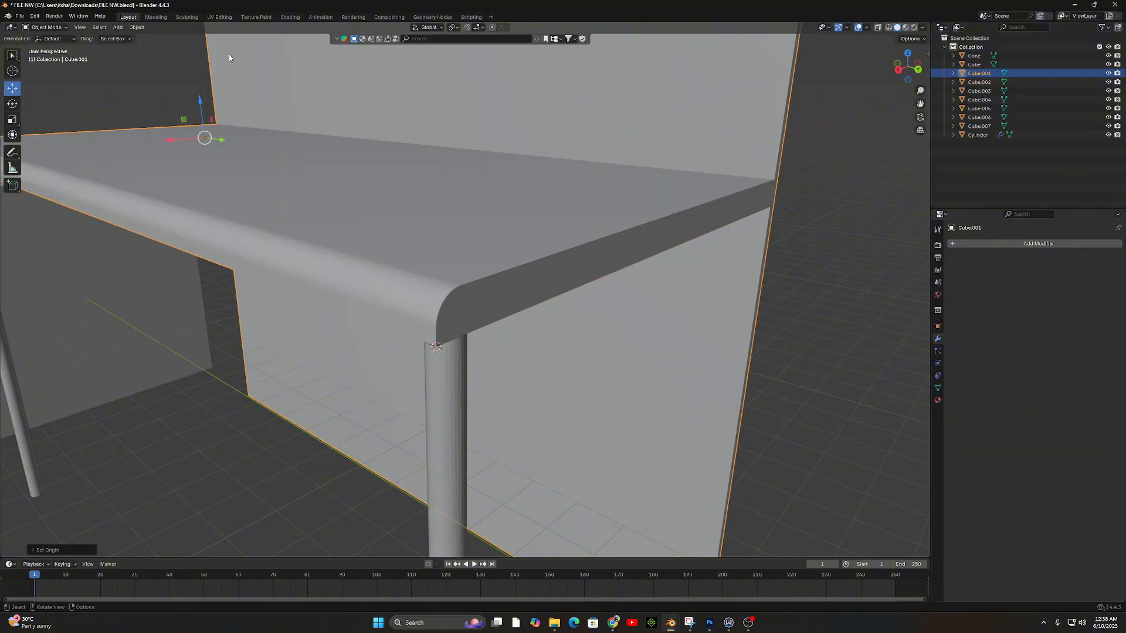
Set the desk's origin to the 3D cursor at the tabletop's front corner.
{"action": "left_click", "coordinate": [136, 27]}
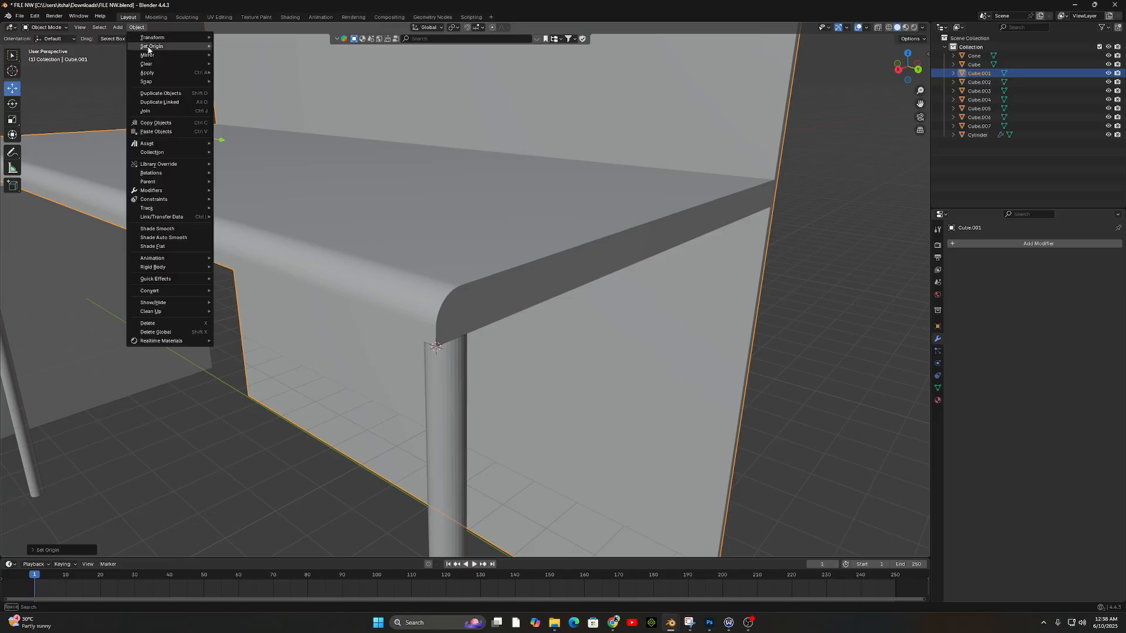
{"action": "mouse_move", "coordinate": [151, 47]}
{"action": "left_click", "coordinate": [236, 63]}
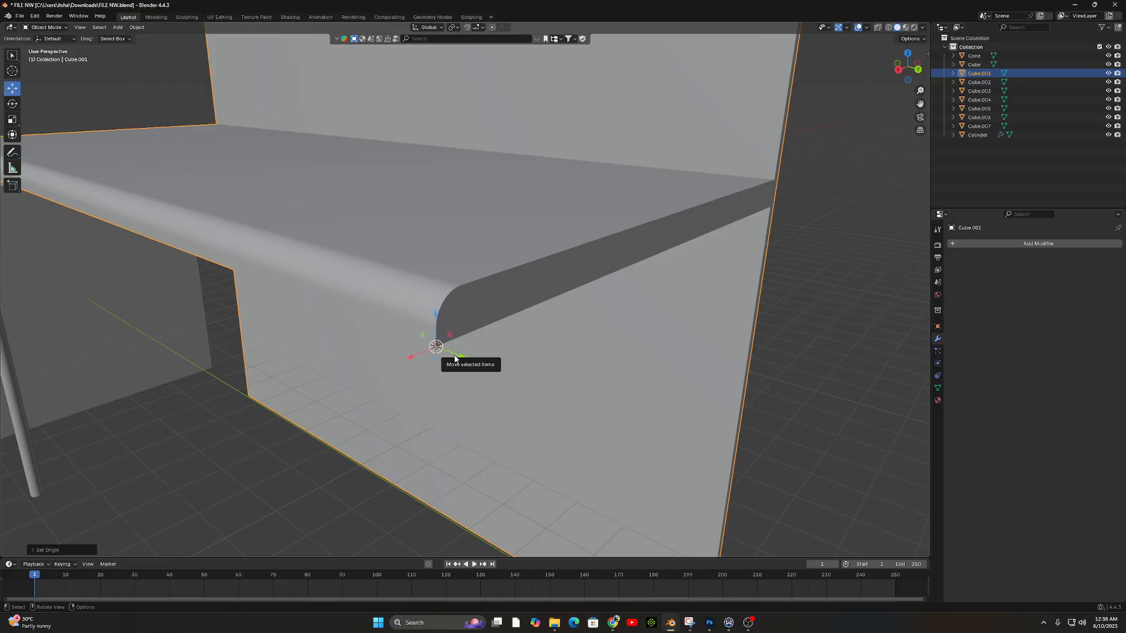
Try rotating the desk about the Z axis and scaling it around its corner origin.
{"action": "scroll", "coordinate": [457, 352], "scroll_direction": "down", "scroll_amount": 5}
{"action": "key", "text": "z"}
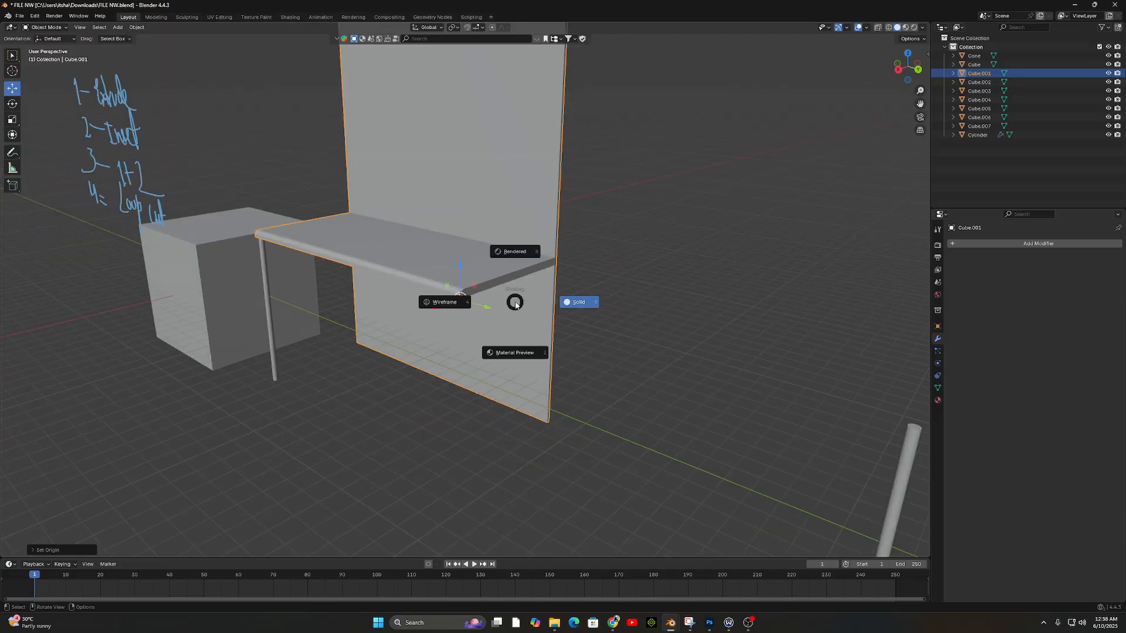
{"action": "key", "text": "r"}
{"action": "key", "text": "z"}
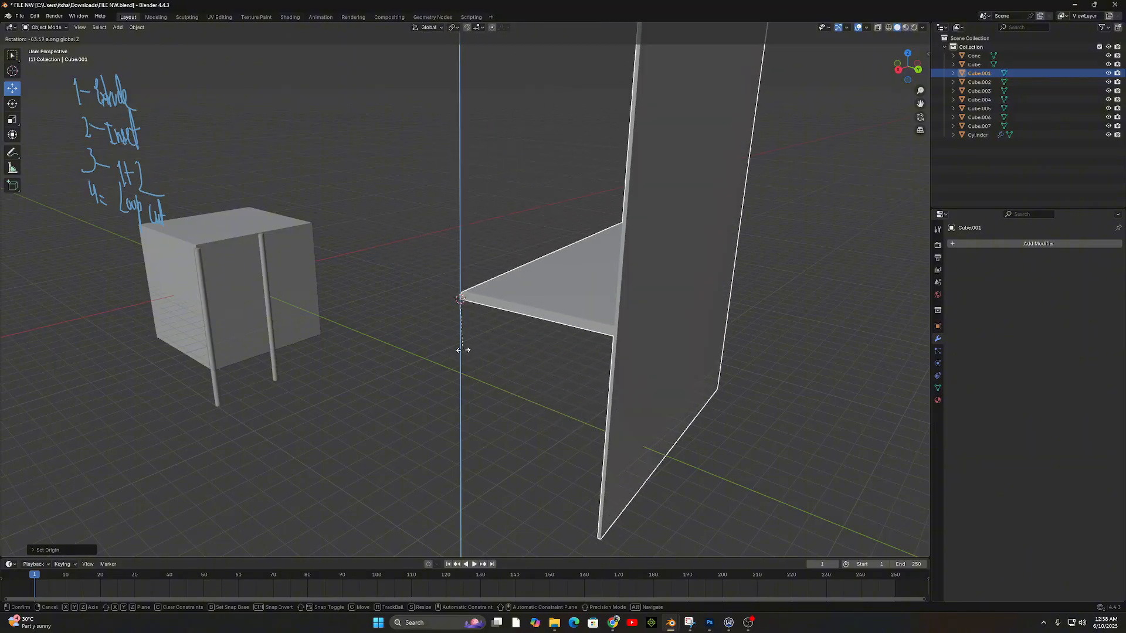
{"action": "left_click", "coordinate": [503, 318]}
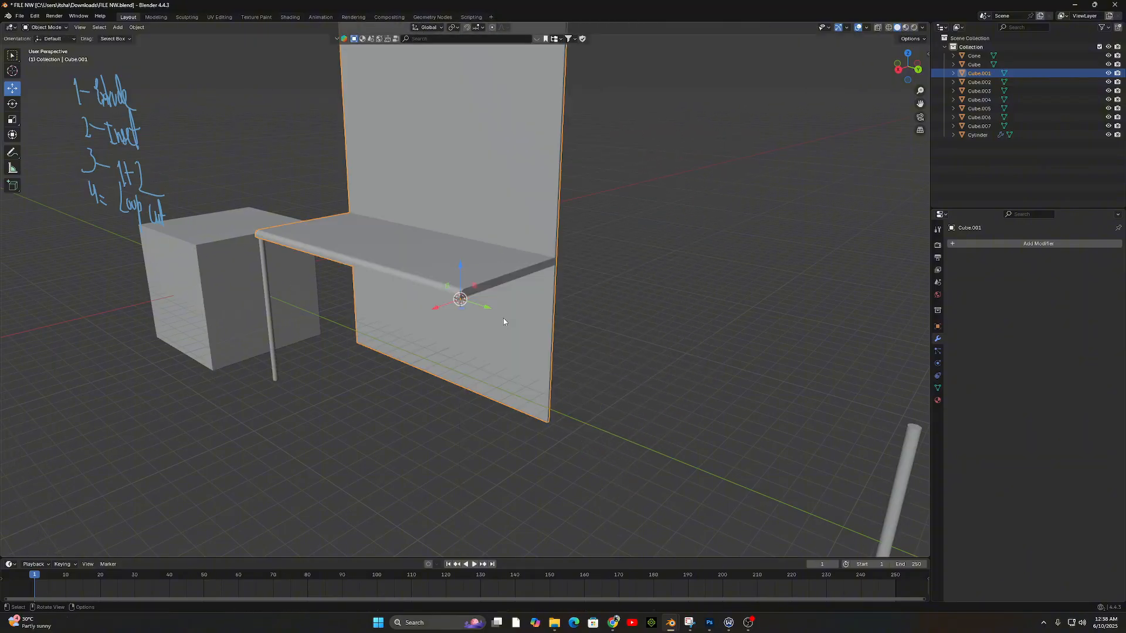
{"action": "key", "text": "s"}
{"action": "left_click", "coordinate": [495, 312]}
{"action": "scroll", "coordinate": [520, 322], "scroll_direction": "down", "scroll_amount": 6}
{"action": "scroll", "coordinate": [554, 333], "scroll_direction": "up", "scroll_amount": 5}
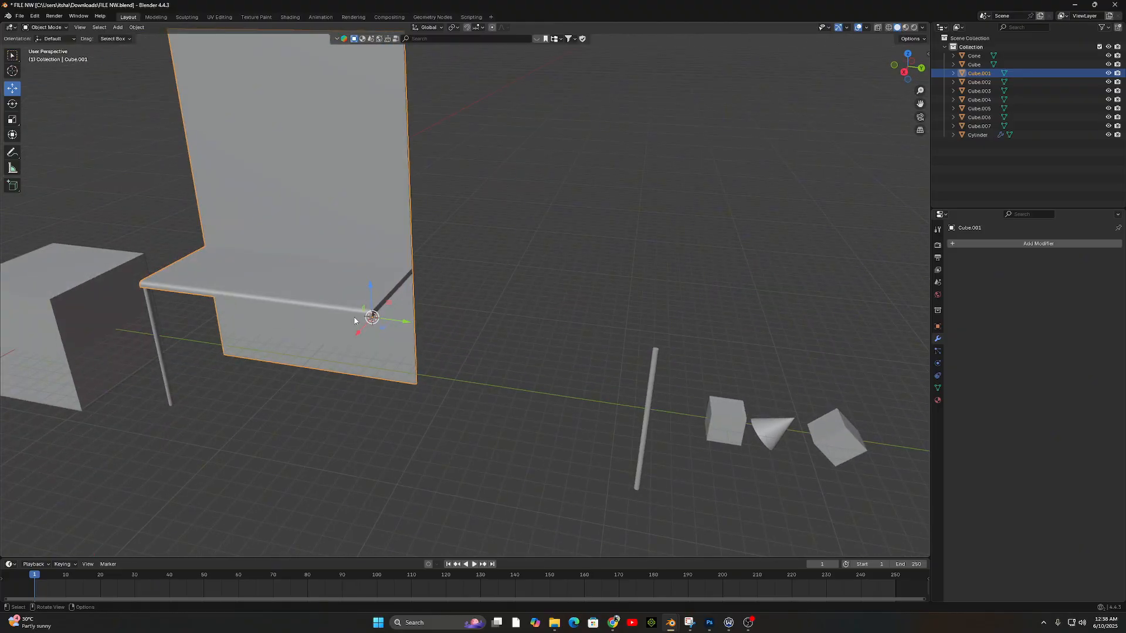
Undo the last two changes to the desk's origin.
{"action": "middle_click_drag", "start_coordinate": [582, 357], "coordinate": [446, 329]}
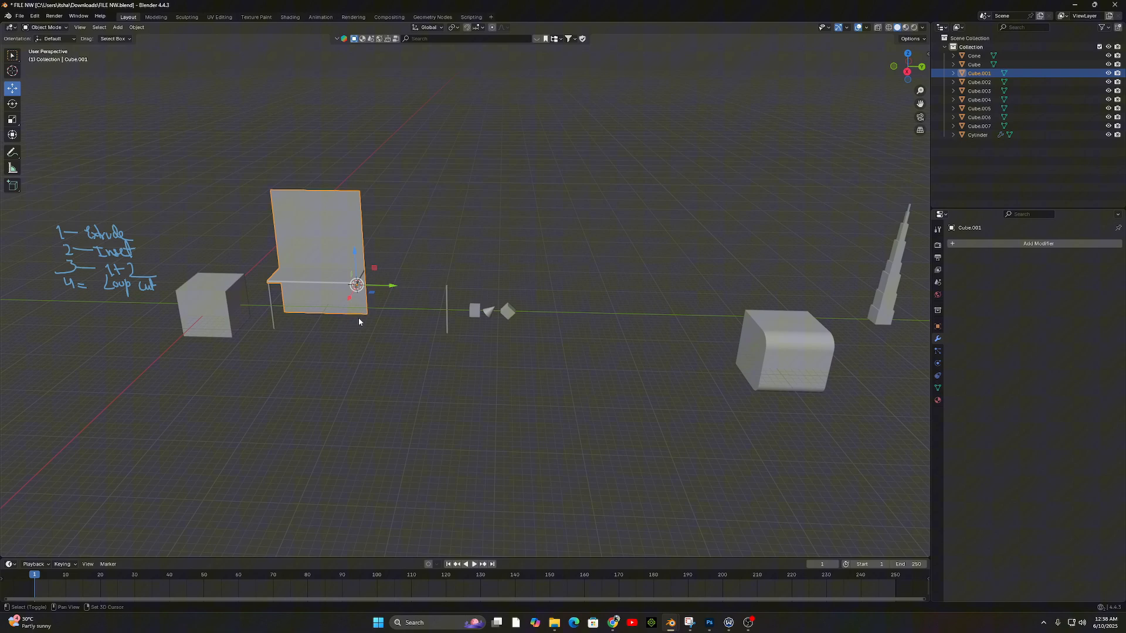
{"action": "middle_click_drag", "start_coordinate": [359, 322], "coordinate": [406, 320], "text": "shift"}
{"action": "key", "text": "ctrl+z"}
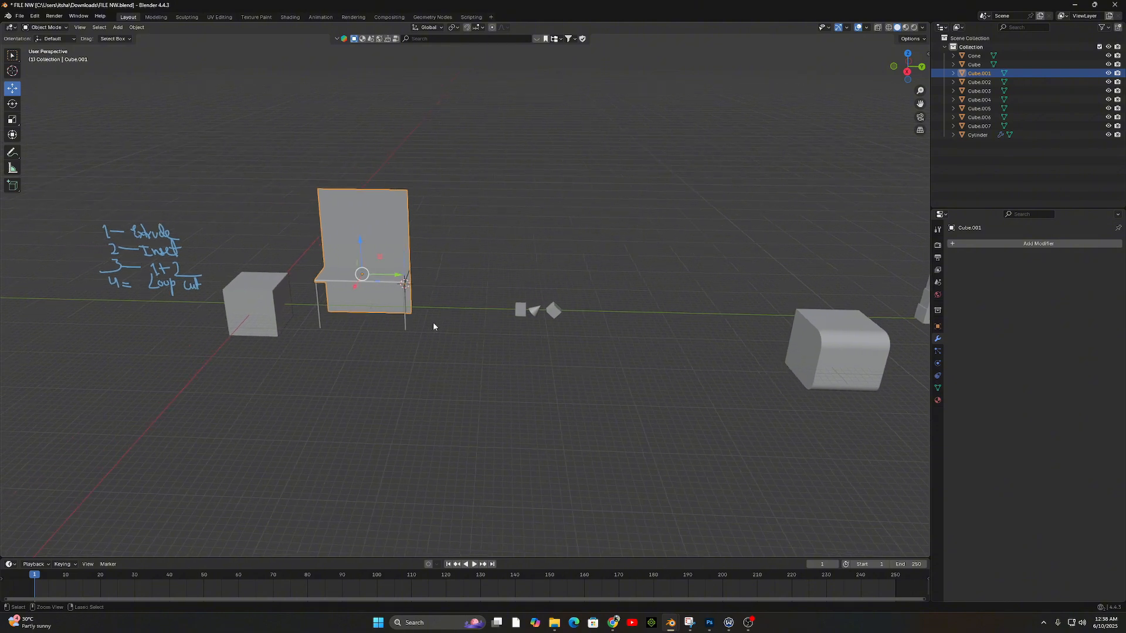
{"action": "key", "text": "ctrl+z"}
Raise the small upright cube beside the cone along the Z axis and scale it up.
{"action": "middle_click_drag", "start_coordinate": [604, 325], "coordinate": [532, 333], "text": "shift"}
{"action": "scroll", "coordinate": [555, 321], "scroll_direction": "up", "scroll_amount": 6}
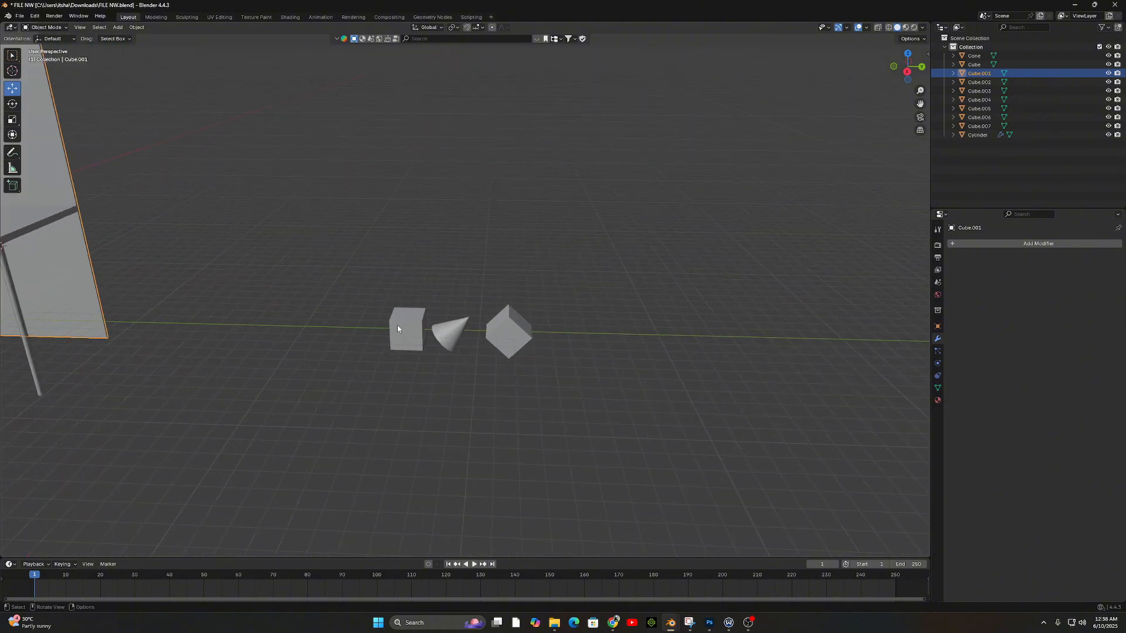
{"action": "left_click", "coordinate": [401, 328]}
{"action": "key", "text": "g"}
{"action": "key", "text": "z"}
{"action": "left_click", "coordinate": [477, 243]}
{"action": "key", "text": "s"}
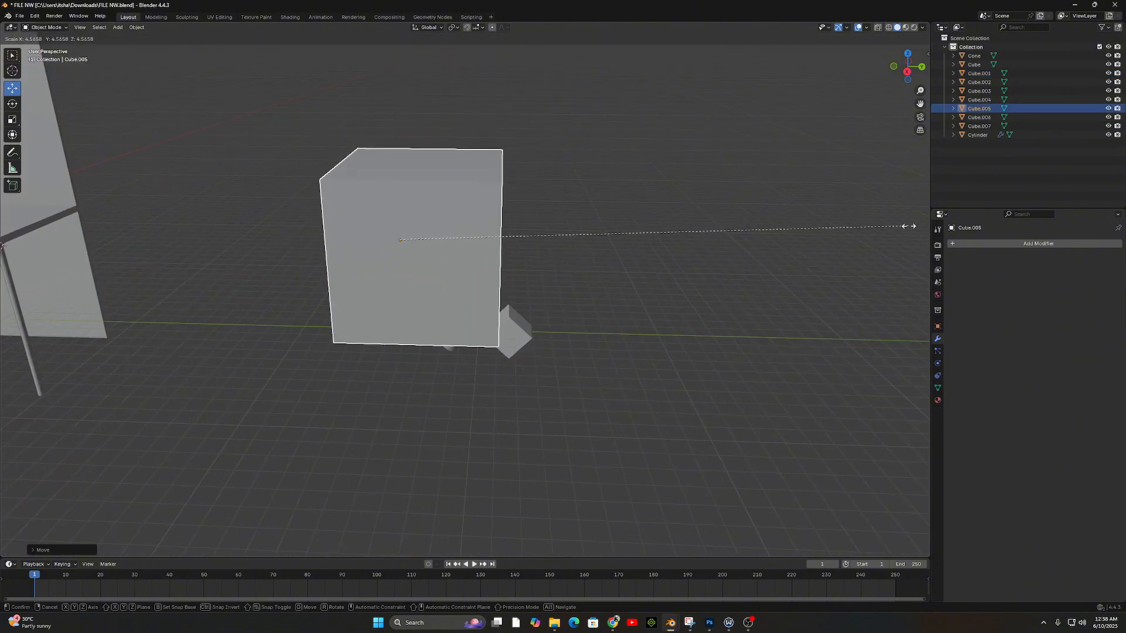
{"action": "left_click", "coordinate": [666, 243]}
Snap the 3D cursor to the upper front corner vertex of the enlarged cube in Edit Mode.
{"action": "middle_click_drag", "start_coordinate": [530, 235], "coordinate": [524, 324], "text": "shift"}
{"action": "scroll", "coordinate": [599, 234], "scroll_direction": "up", "scroll_amount": 5}
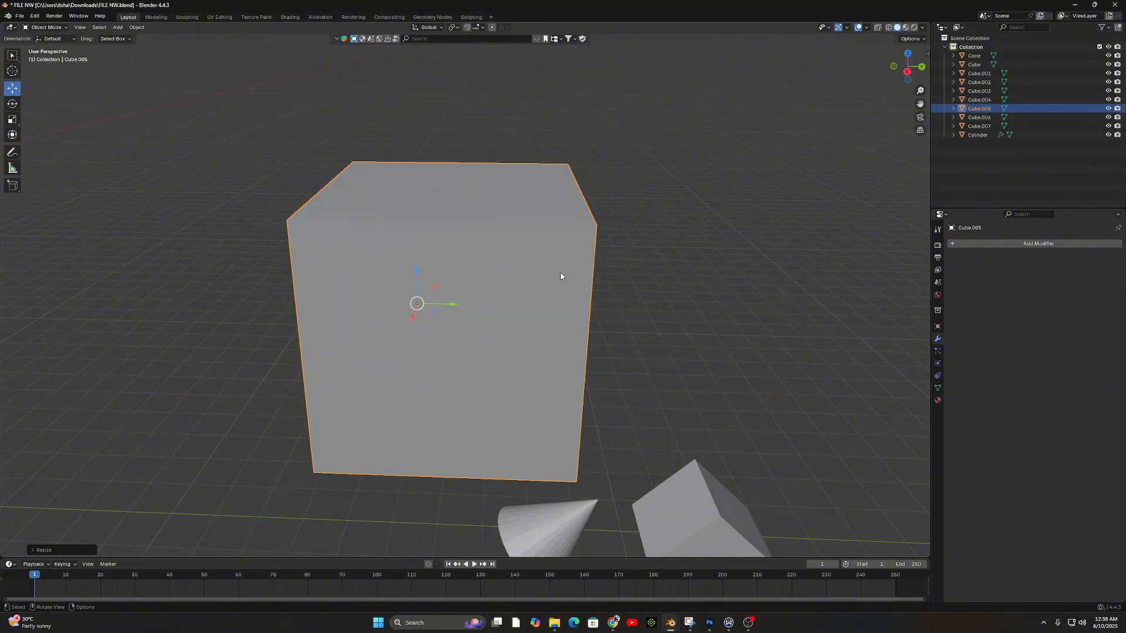
{"action": "key", "text": "Tab"}
{"action": "scroll", "coordinate": [604, 272], "scroll_direction": "down", "scroll_amount": 3}
{"action": "middle_click_drag", "start_coordinate": [649, 287], "coordinate": [465, 278]}
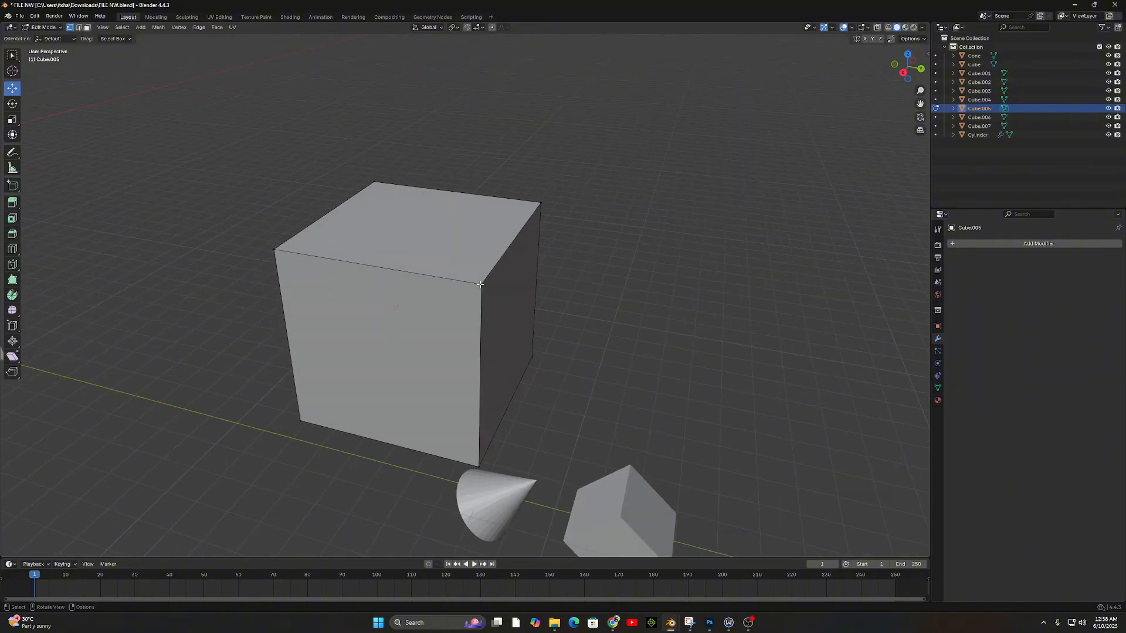
{"action": "left_click", "coordinate": [481, 283]}
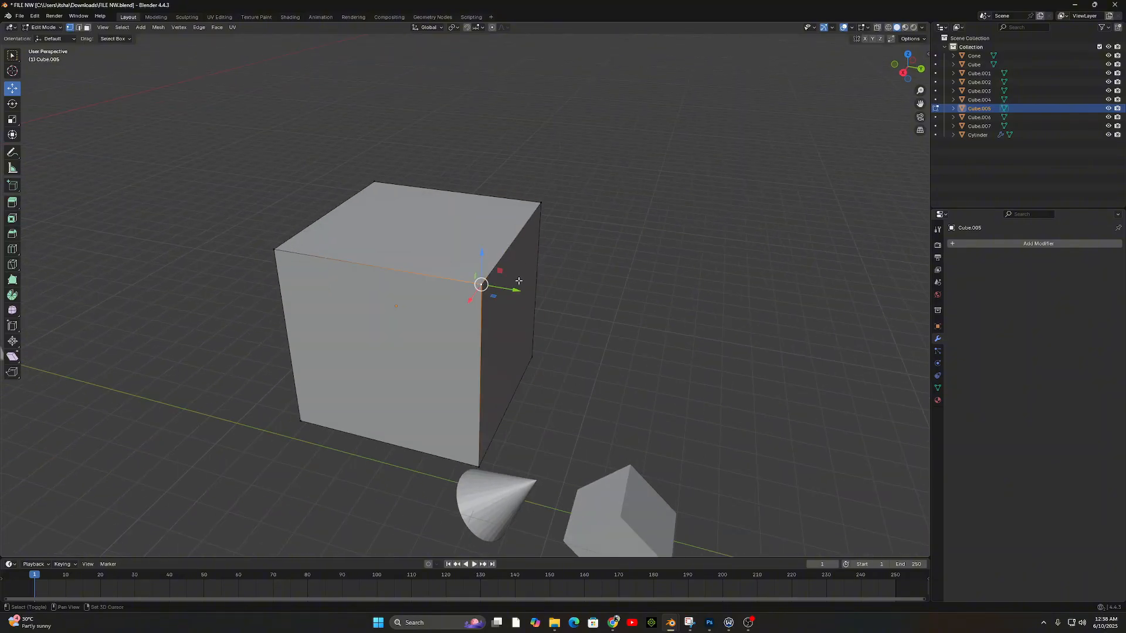
{"action": "key", "text": "shift+s"}
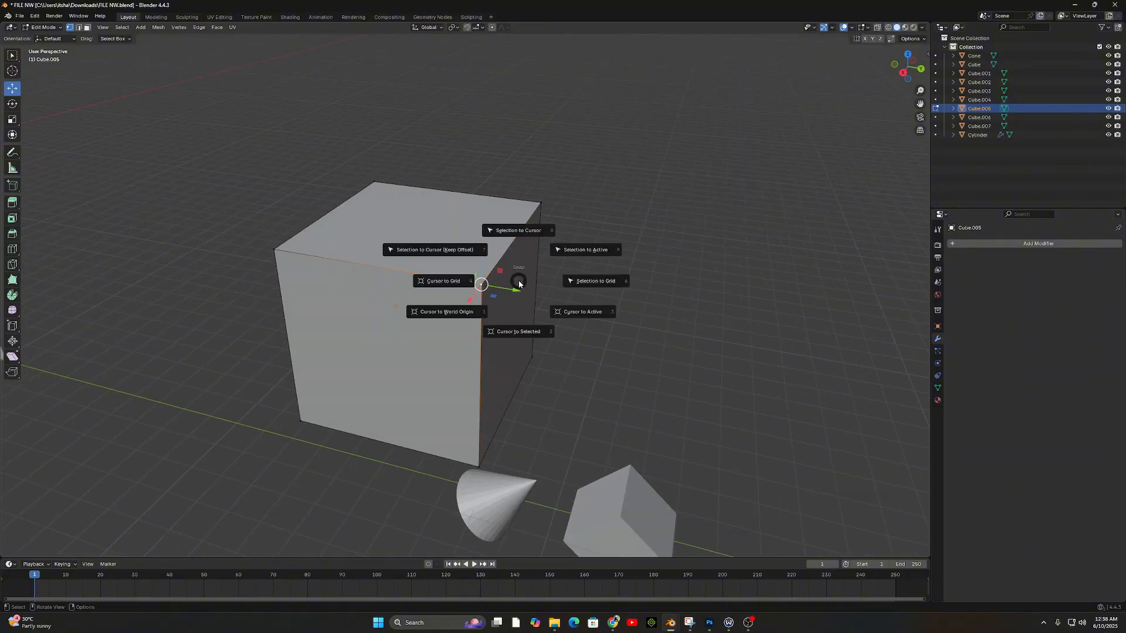
{"action": "left_click", "coordinate": [525, 333]}
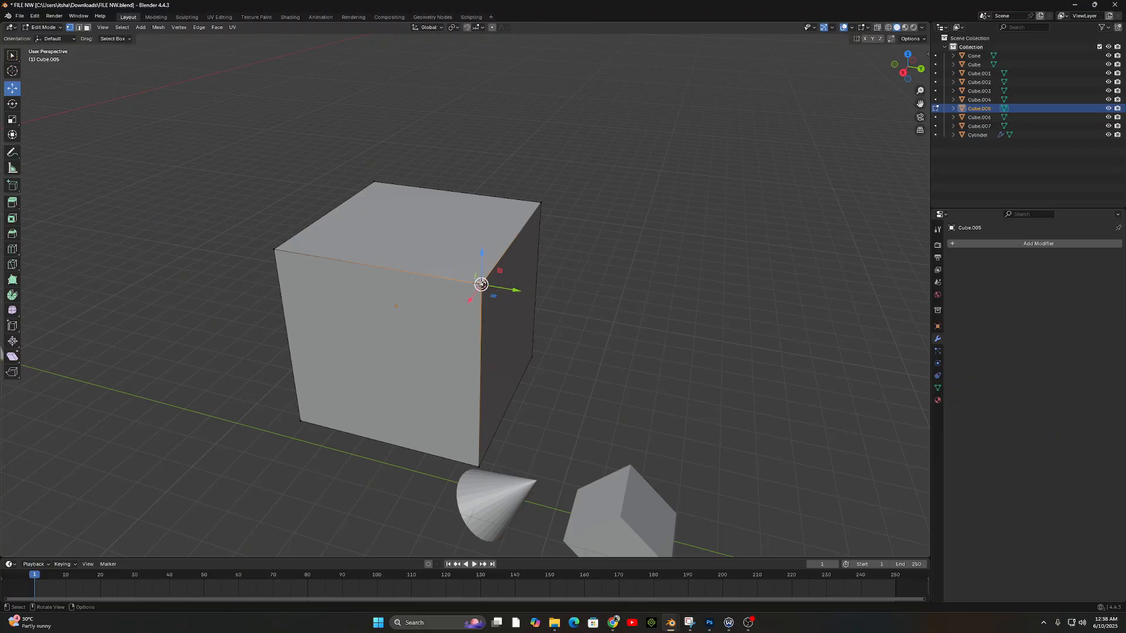
Return to Object Mode and set the enlarged cube's origin to the 3D cursor at its upper front corner.
{"action": "middle_click_drag", "start_coordinate": [517, 298], "coordinate": [573, 283]}
{"action": "key", "text": "Tab"}
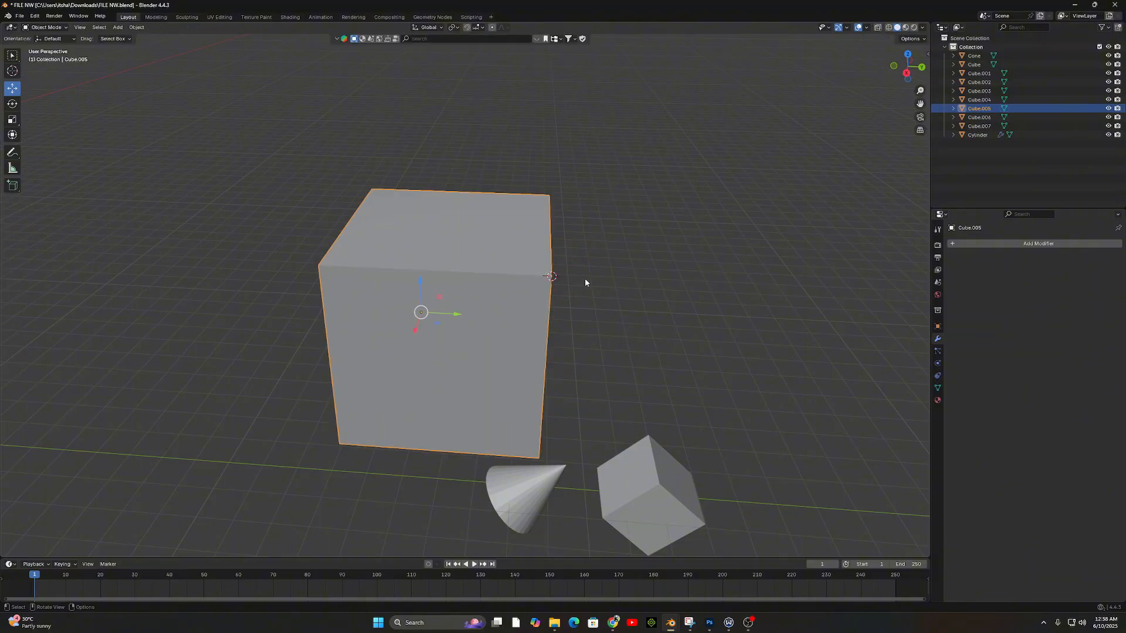
{"action": "left_click", "coordinate": [136, 27]}
{"action": "mouse_move", "coordinate": [143, 47]}
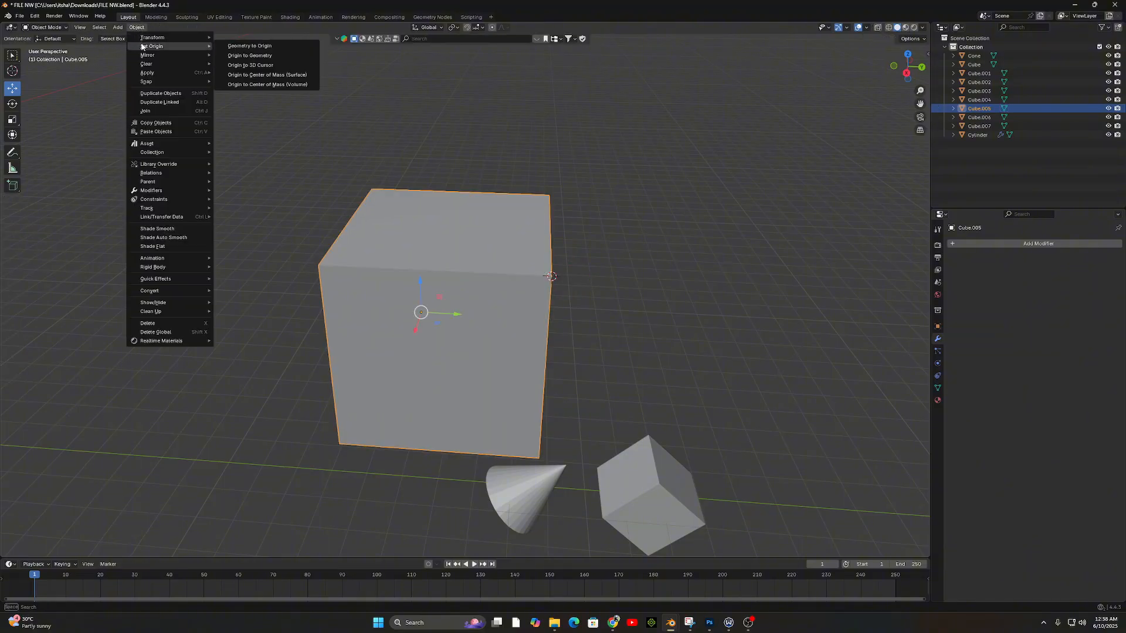
{"action": "left_click", "coordinate": [240, 66]}
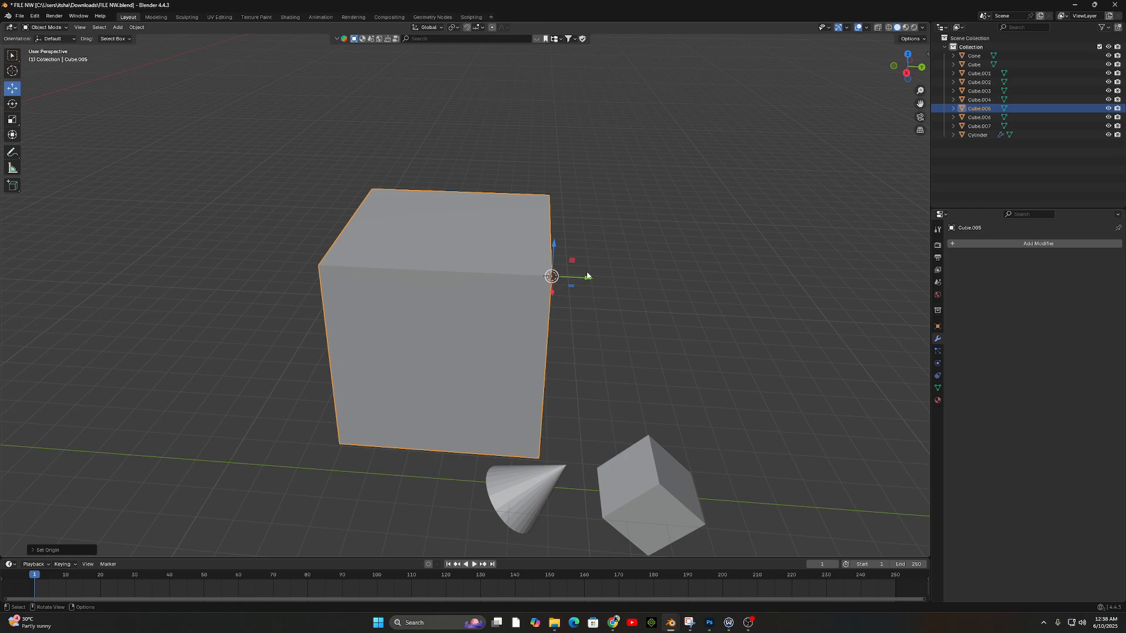
Try moving, rotating and scaling the enlarged cube around its corner origin, and undo the changes.
{"action": "left_click_drag", "start_coordinate": [592, 281], "coordinate": [566, 276]}
{"action": "key", "text": "ctrl+z"}
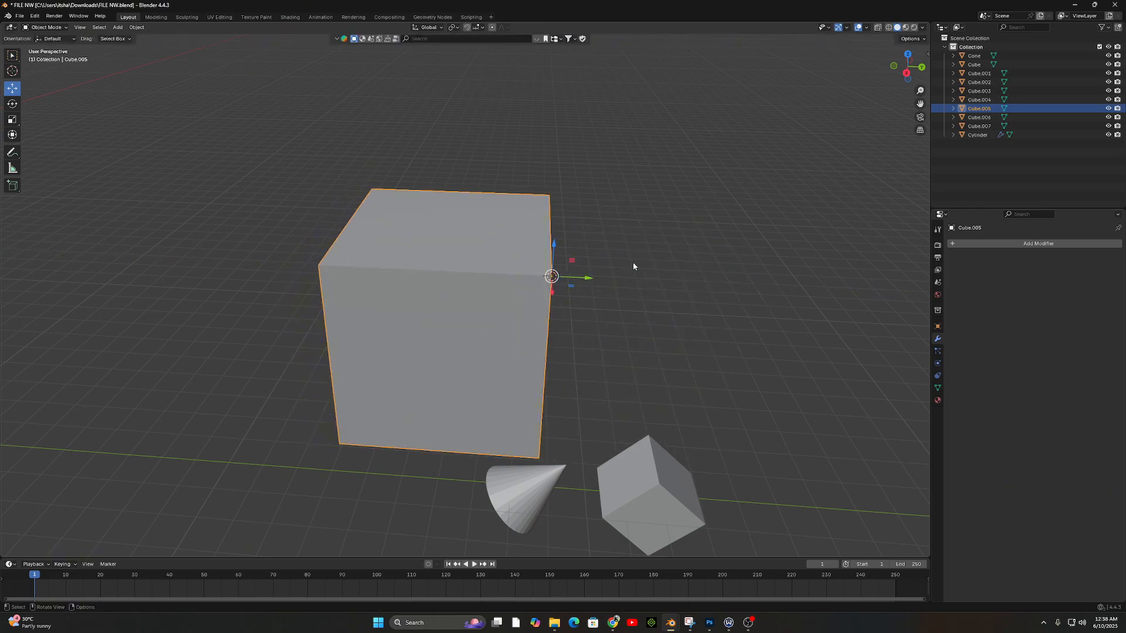
{"action": "key", "text": "r"}
{"action": "right_click", "coordinate": [603, 316]}
{"action": "key", "text": "r"}
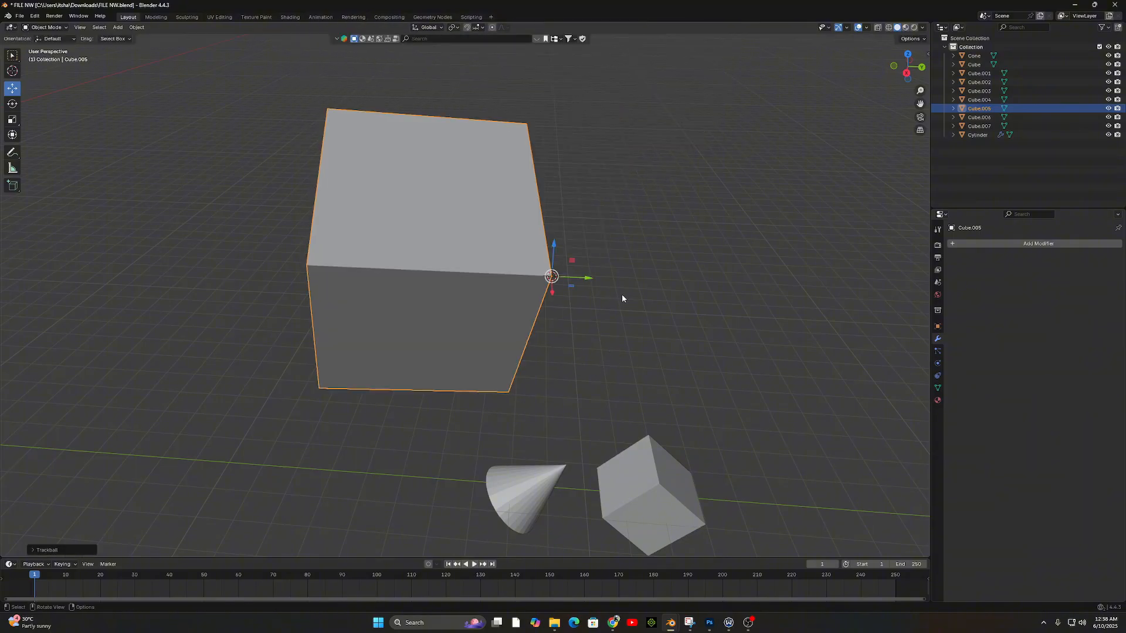
{"action": "right_click", "coordinate": [627, 292]}
{"action": "key", "text": "s"}
{"action": "left_click", "coordinate": [643, 296]}
{"action": "key", "text": "ctrl+z"}
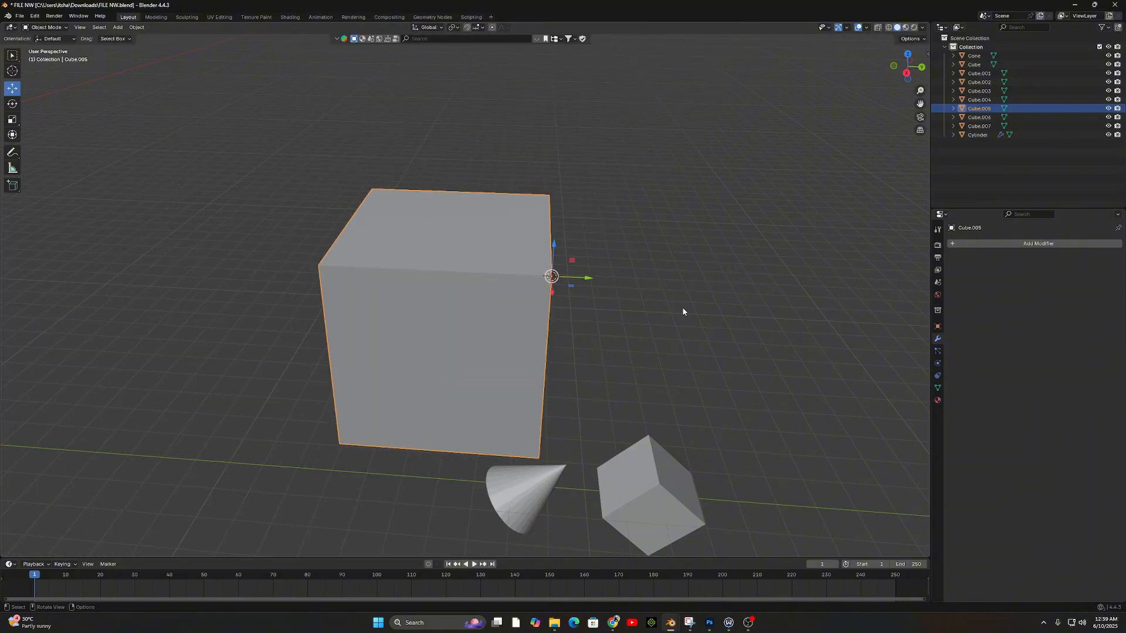
{"action": "middle_click_drag", "start_coordinate": [596, 319], "coordinate": [510, 322], "text": "shift"}
{"action": "scroll", "coordinate": [488, 333], "scroll_direction": "down", "scroll_amount": 6}
{"action": "scroll", "coordinate": [502, 326], "scroll_direction": "up", "scroll_amount": 1}
{"action": "scroll", "coordinate": [389, 289], "scroll_direction": "up", "scroll_amount": 4}
{"action": "scroll", "coordinate": [510, 322], "scroll_direction": "up", "scroll_amount": 2}
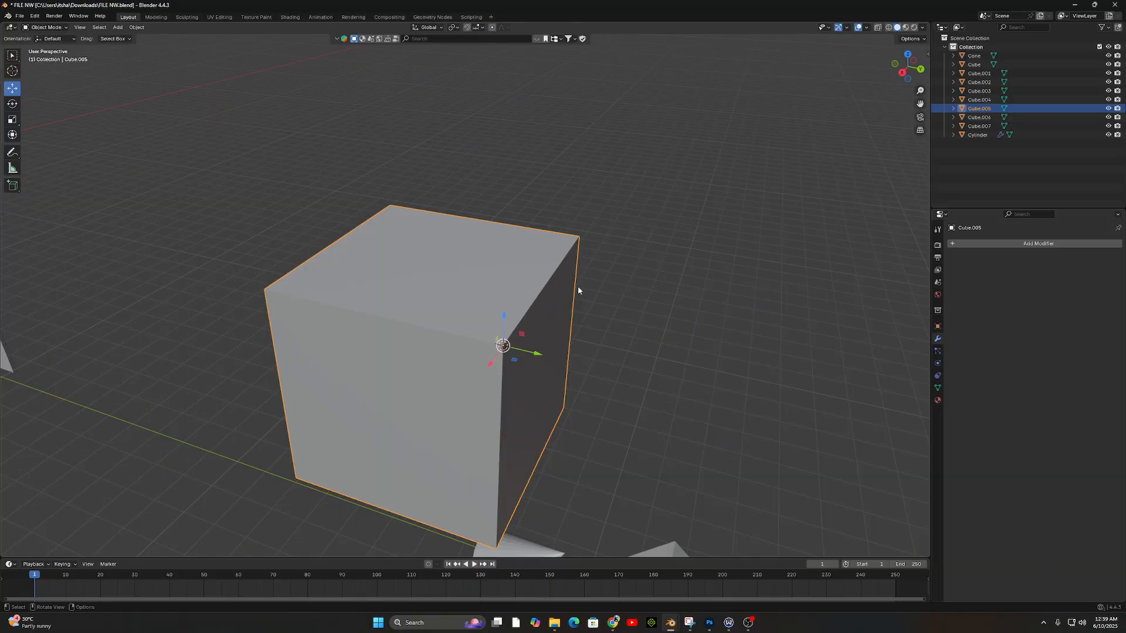
{"action": "middle_click_drag", "start_coordinate": [578, 290], "coordinate": [520, 304]}
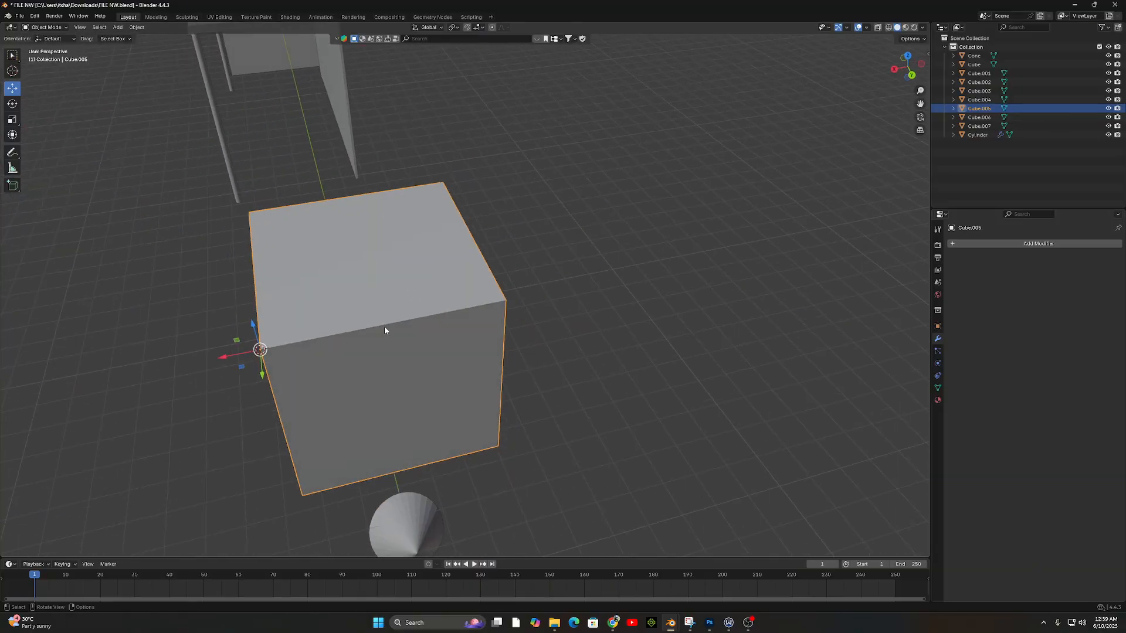
{"action": "middle_click_drag", "start_coordinate": [409, 302], "coordinate": [486, 303]}
Separate the enlarged cube's top face into its own object and select that object in Object Mode.
{"action": "key", "text": "Tab"}
{"action": "left_click", "coordinate": [87, 27]}
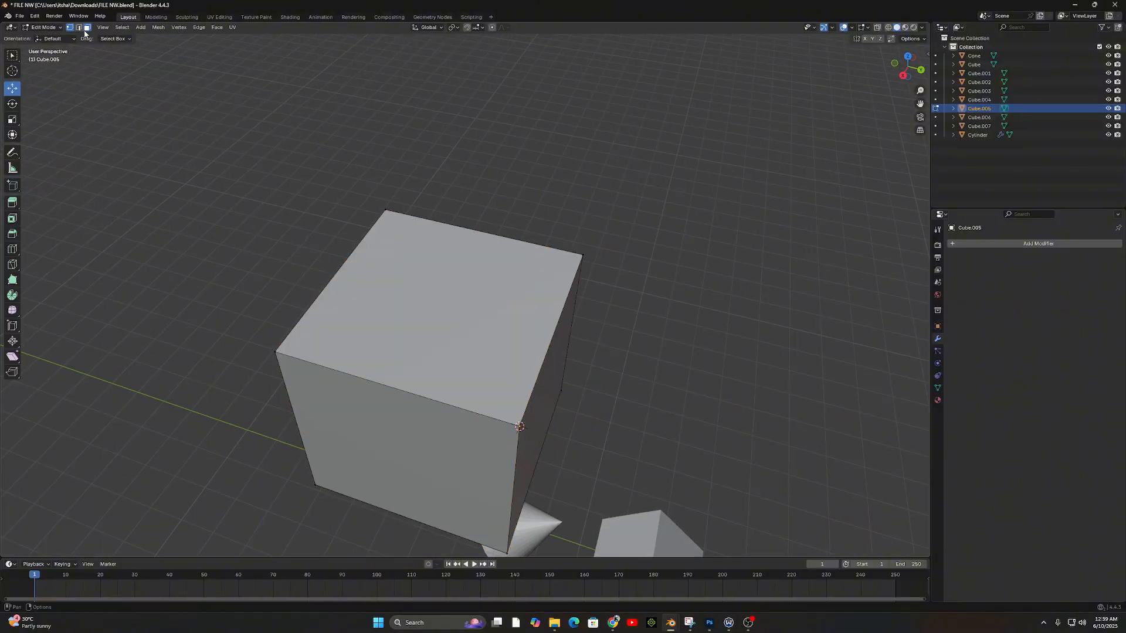
{"action": "left_click", "coordinate": [405, 307]}
{"action": "mouse_move", "coordinate": [513, 348]}
{"action": "middle_mouse_down"}
{"action": "mouse_move", "coordinate": [478, 326]}
{"action": "mouse_move", "coordinate": [502, 334]}
{"action": "middle_mouse_up"}
{"action": "right_click", "coordinate": [409, 285]}
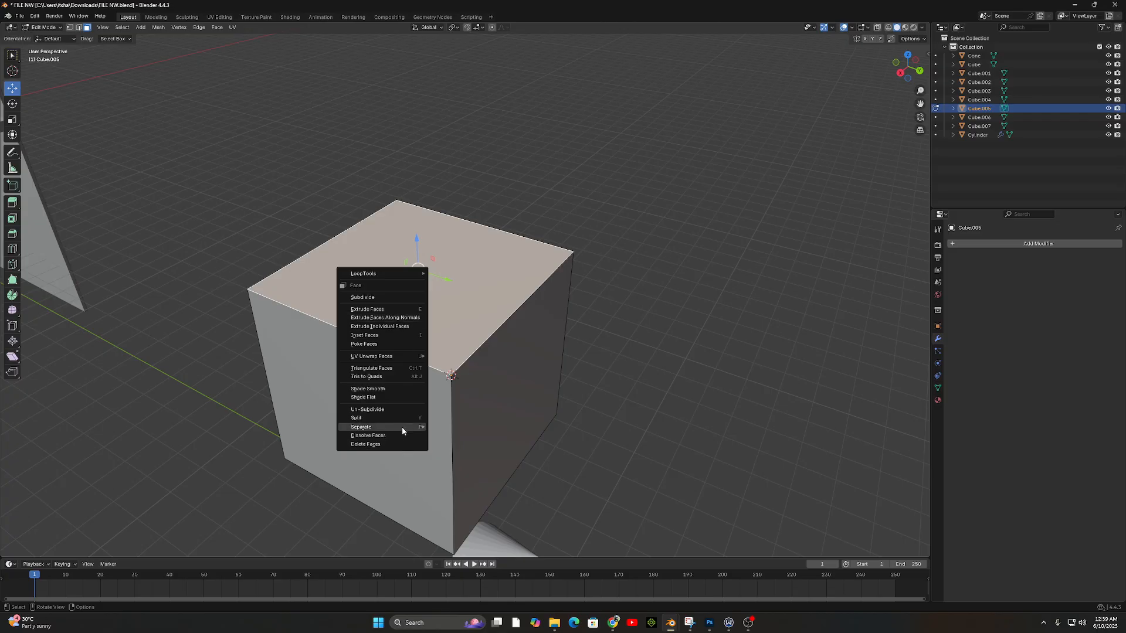
{"action": "mouse_move", "coordinate": [402, 427]}
{"action": "left_click", "coordinate": [467, 427]}
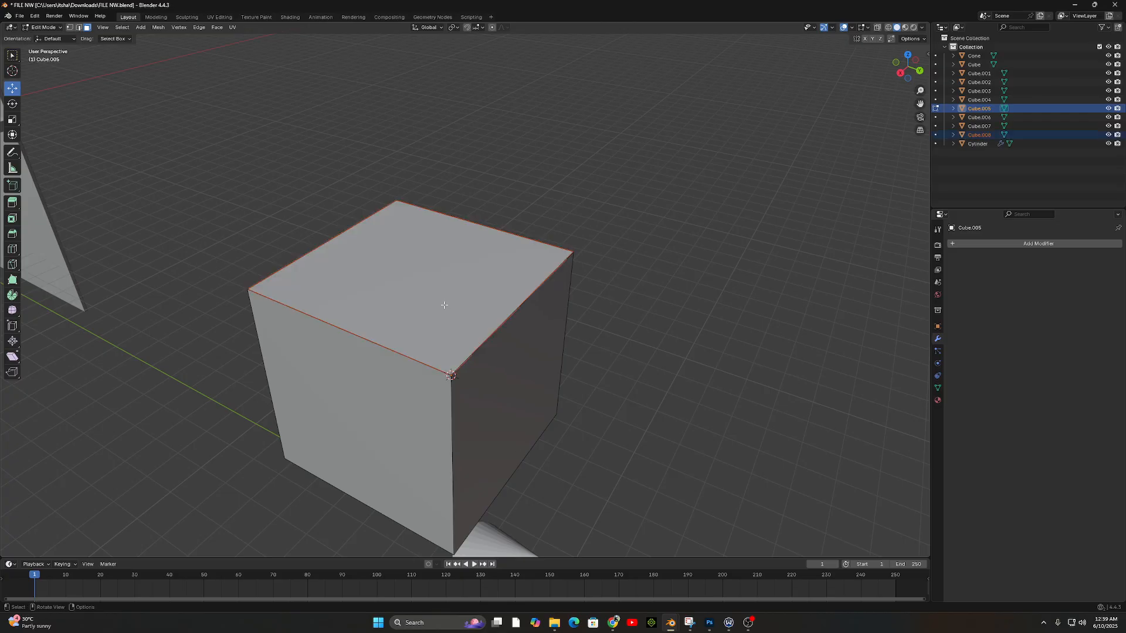
{"action": "key", "text": "Tab"}
{"action": "left_click", "coordinate": [463, 340]}
{"action": "mouse_move", "coordinate": [445, 354]}
{"action": "left_mouse_down"}
{"action": "mouse_move", "coordinate": [447, 256]}
{"action": "mouse_move", "coordinate": [449, 367]}
{"action": "left_mouse_up"}
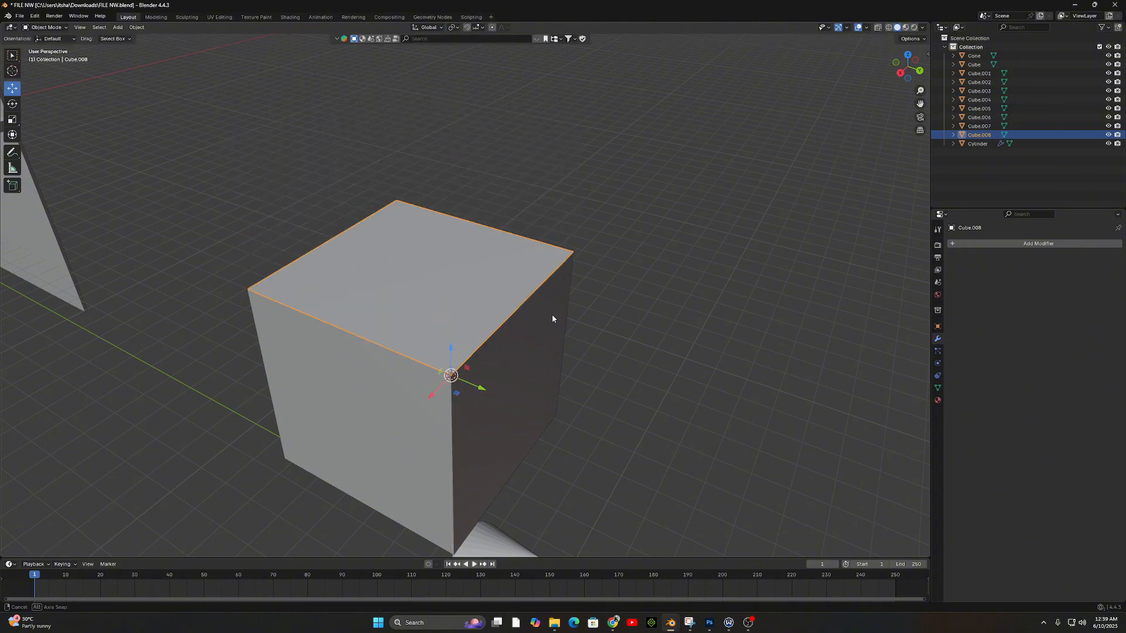
Snap the 3D cursor to the middle of the separated top face's edge on the cone side in Edit Mode.
{"action": "middle_click_drag", "start_coordinate": [552, 316], "coordinate": [474, 350]}
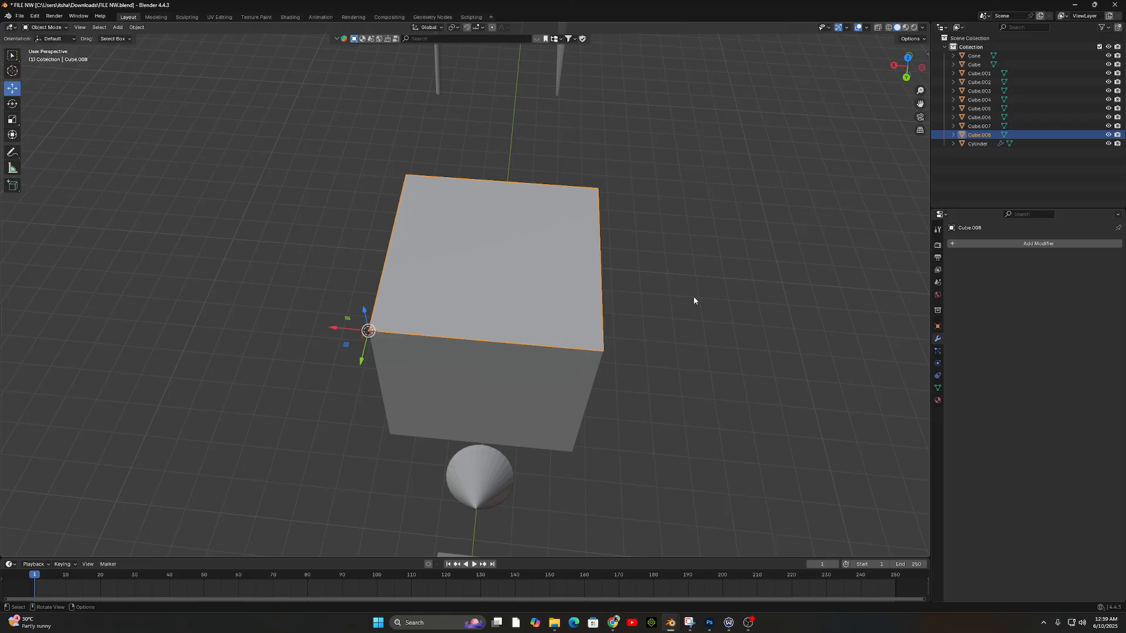
{"action": "middle_click_drag", "start_coordinate": [694, 300], "coordinate": [461, 262]}
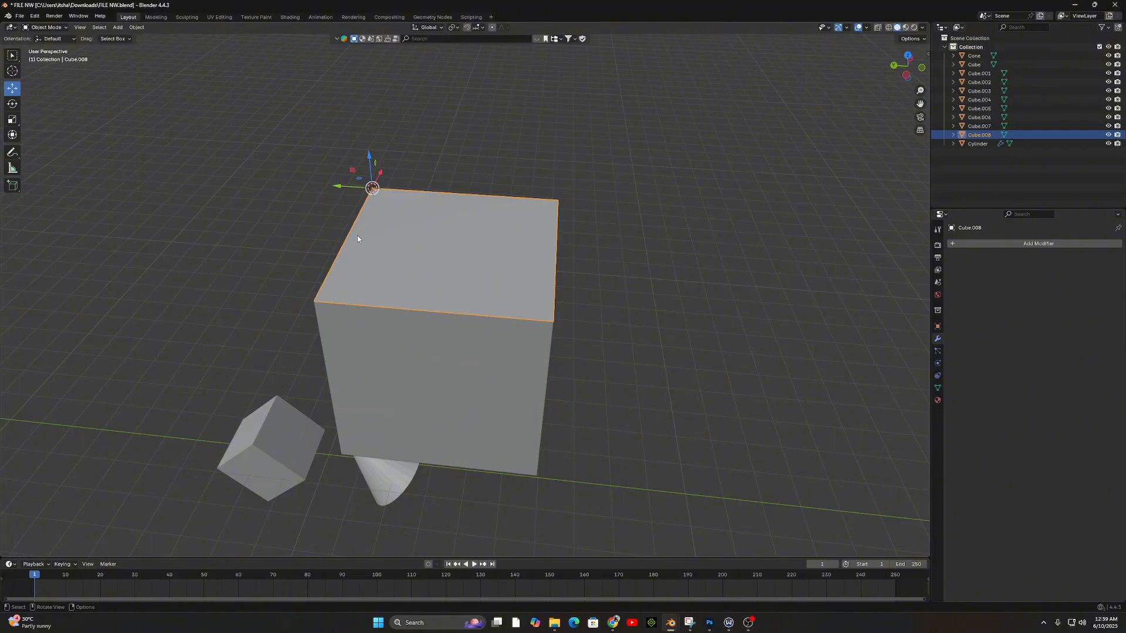
{"action": "middle_click_drag", "start_coordinate": [346, 241], "coordinate": [418, 287]}
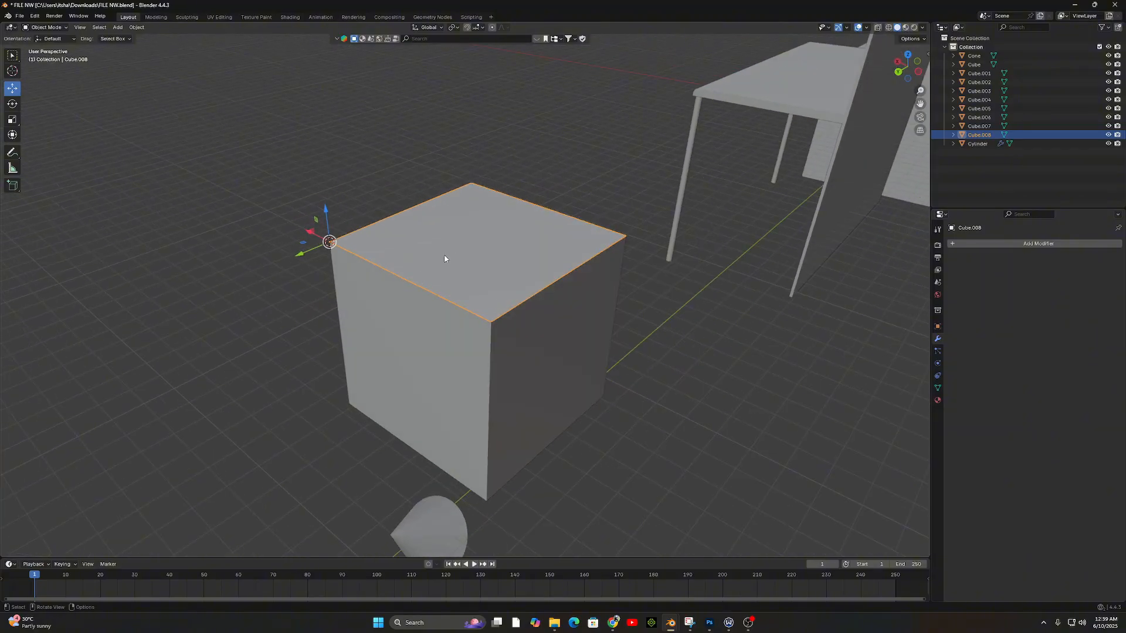
{"action": "key", "text": "Tab"}
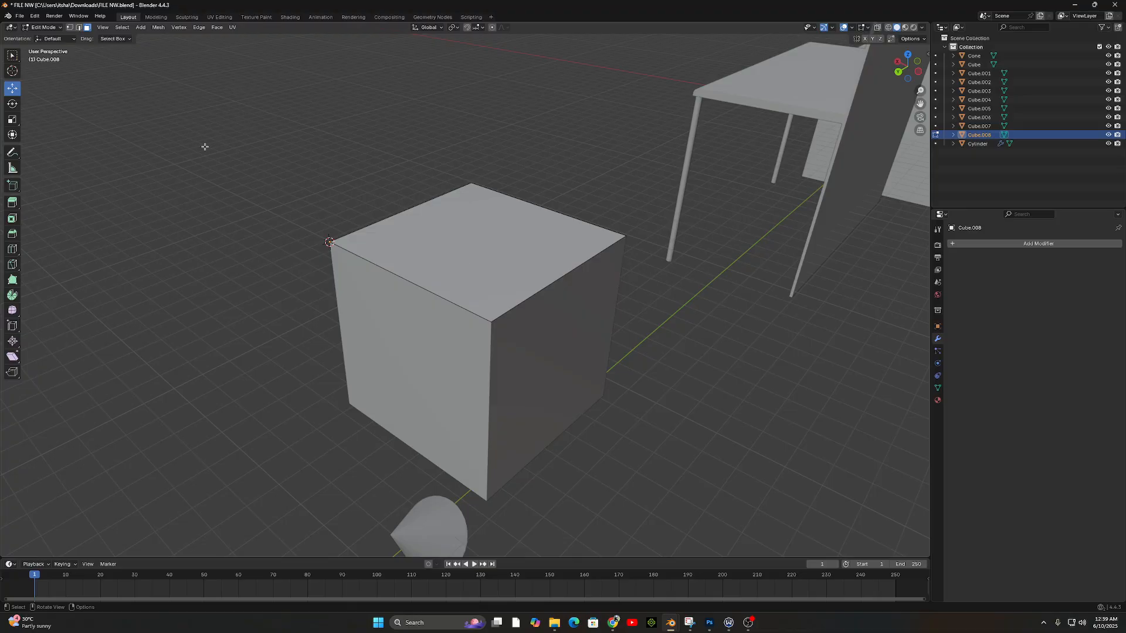
{"action": "left_click", "coordinate": [79, 27]}
{"action": "left_click", "coordinate": [402, 278]}
{"action": "key", "text": "shift+s"}
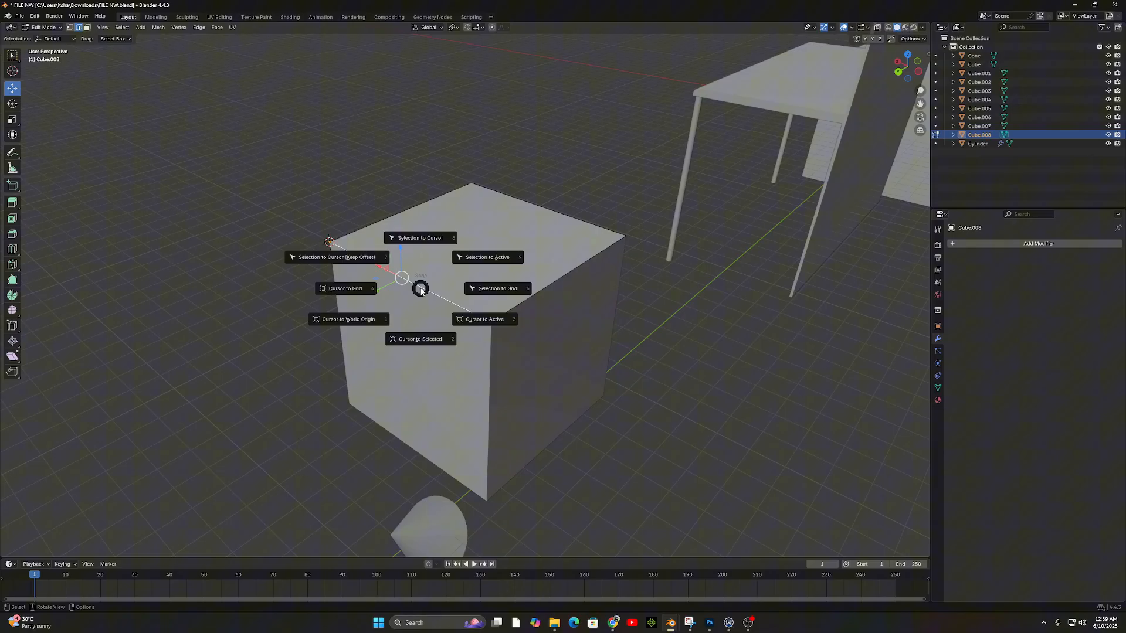
{"action": "left_click", "coordinate": [420, 340]}
{"action": "middle_click_drag", "start_coordinate": [422, 346], "coordinate": [516, 340]}
{"action": "scroll", "coordinate": [520, 338], "scroll_direction": "up", "scroll_amount": 5}
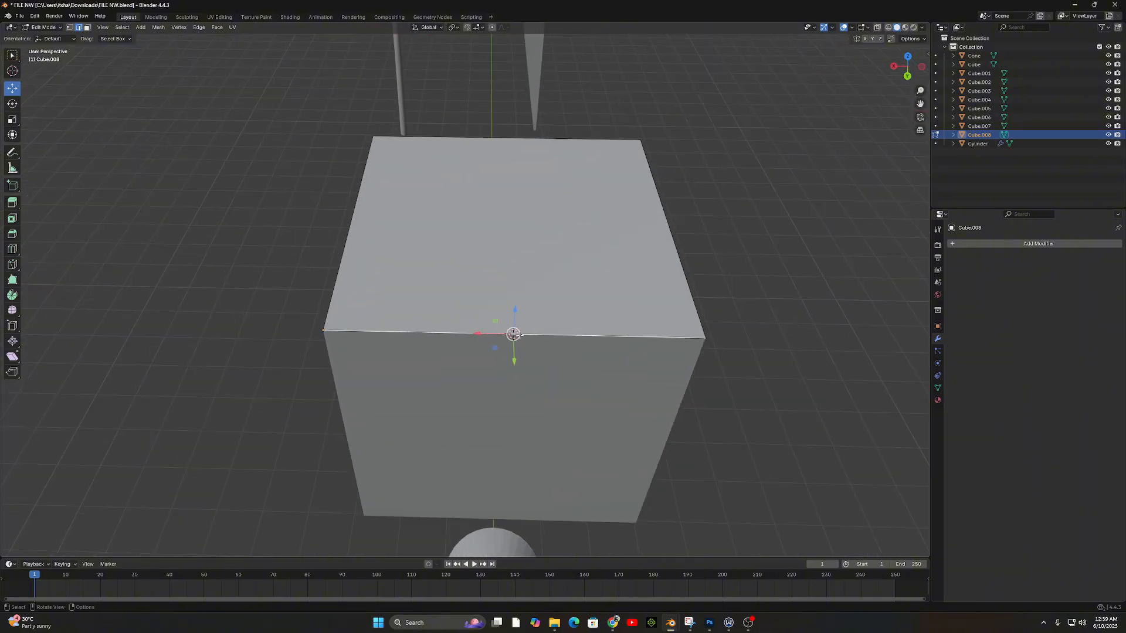
Set the separated top face's origin to the 3D cursor at the middle of its edge.
{"action": "key", "text": "Tab"}
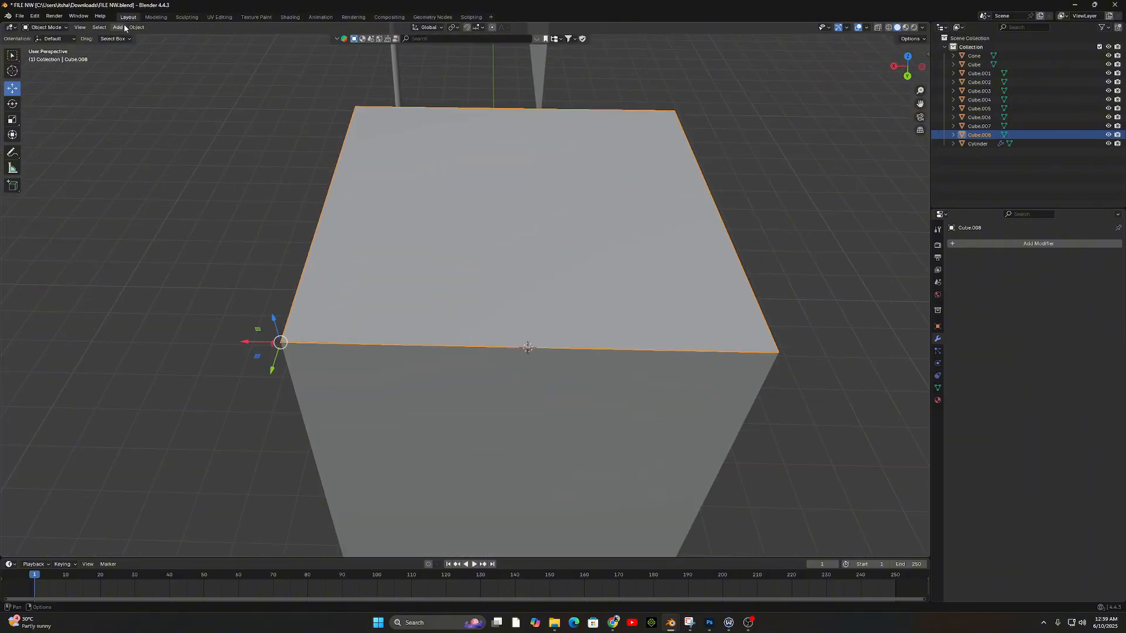
{"action": "left_click", "coordinate": [137, 28]}
{"action": "mouse_move", "coordinate": [143, 46]}
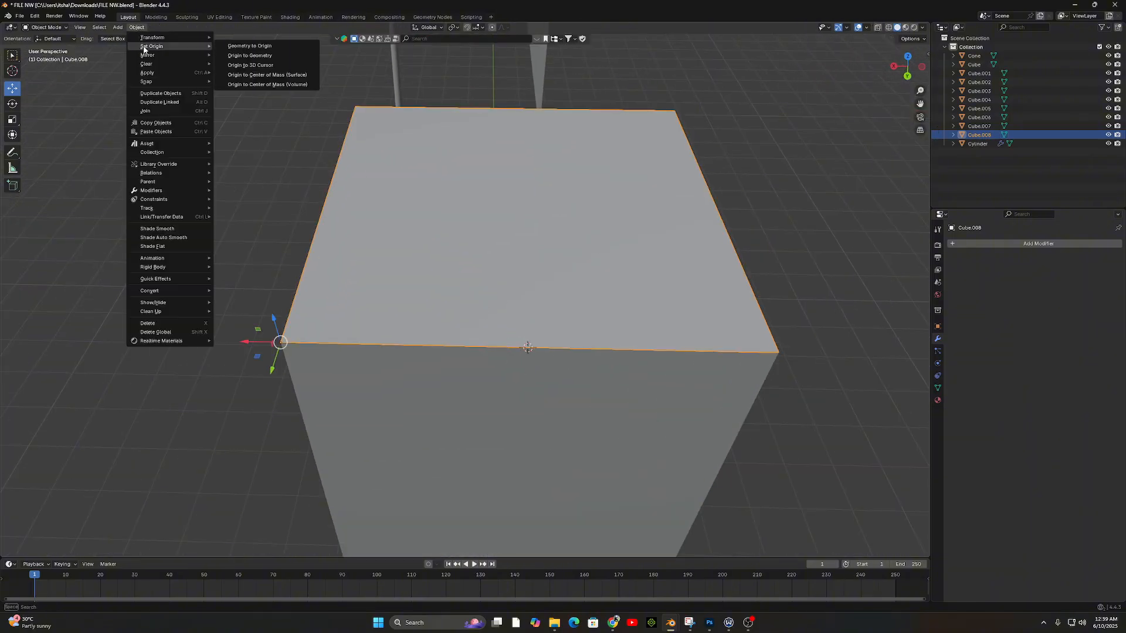
{"action": "left_click", "coordinate": [291, 66]}
Try rotating the top face about the global X axis like a hinged lid, and undo the rotation.
{"action": "middle_click_drag", "start_coordinate": [547, 350], "coordinate": [520, 362]}
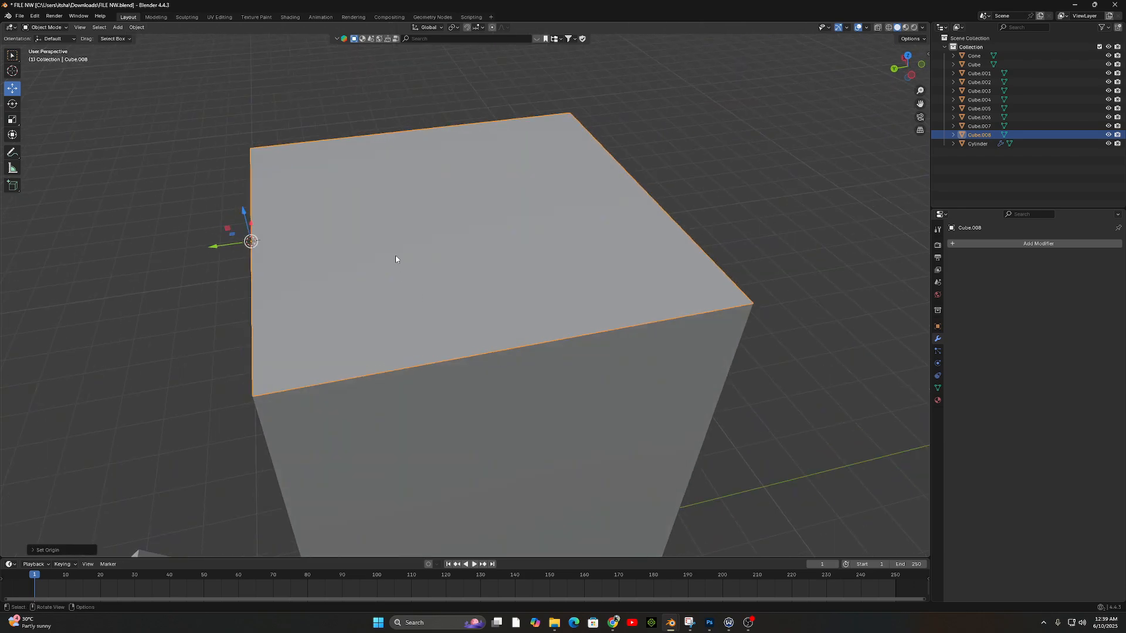
{"action": "key", "text": "r"}
{"action": "key", "text": "y"}
{"action": "key", "text": "x"}
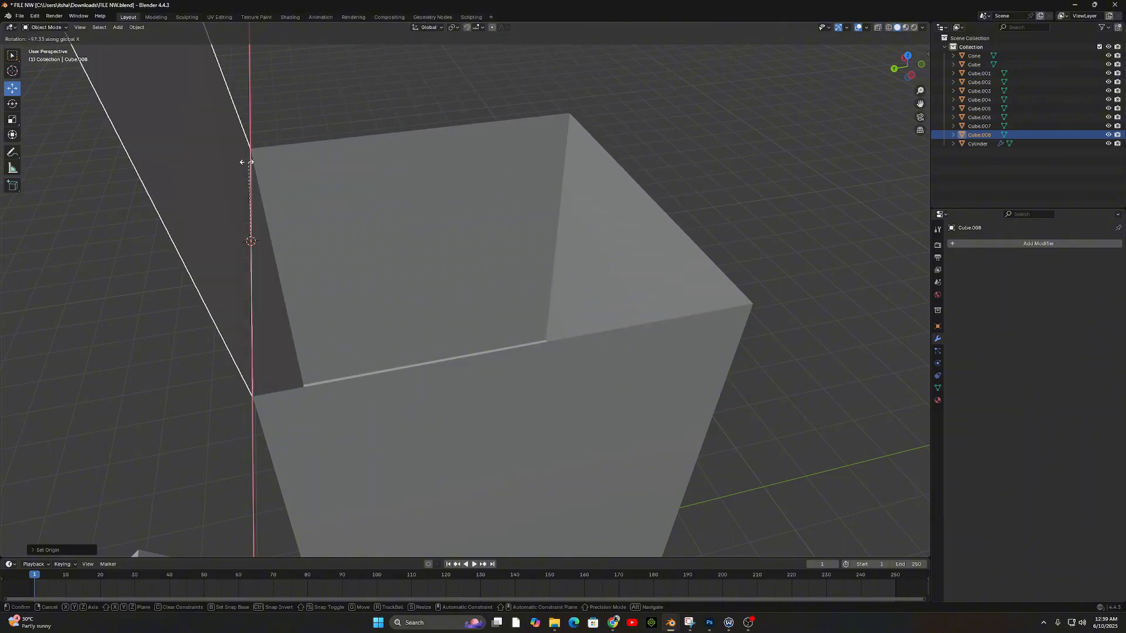
{"action": "left_click", "coordinate": [308, 215]}
{"action": "key", "text": "ctrl+z"}
{"action": "scroll", "coordinate": [435, 268], "scroll_direction": "down", "scroll_amount": 6}
{"action": "middle_click_drag", "start_coordinate": [435, 268], "coordinate": [519, 303]}
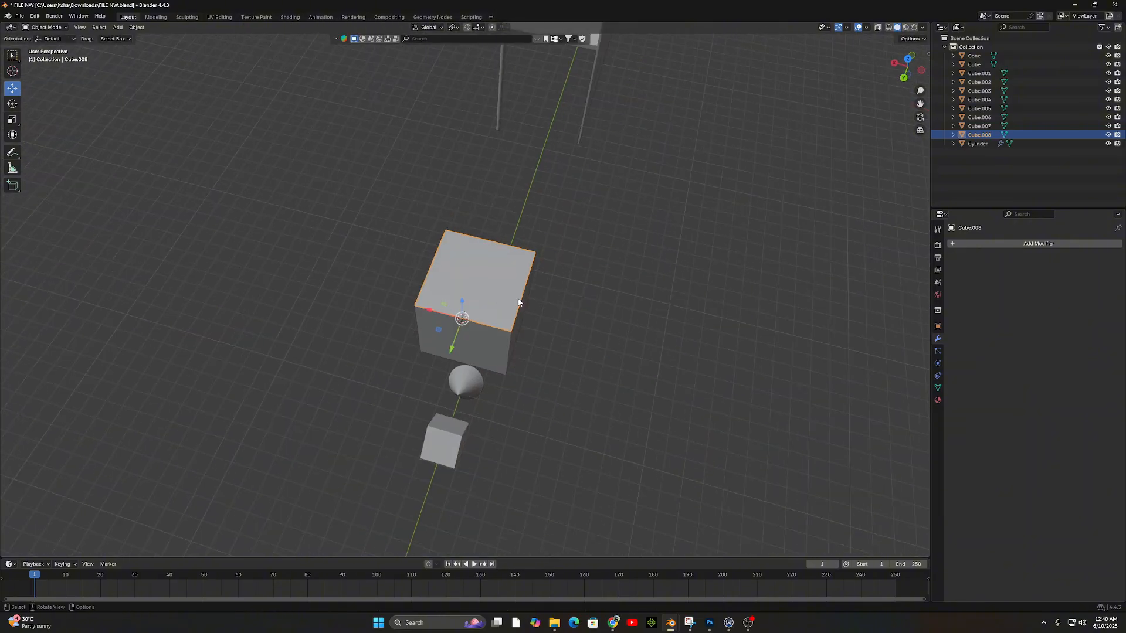
{"action": "scroll", "coordinate": [518, 303], "scroll_direction": "down", "scroll_amount": 5}
{"action": "middle_click_drag", "start_coordinate": [407, 234], "coordinate": [502, 168]}
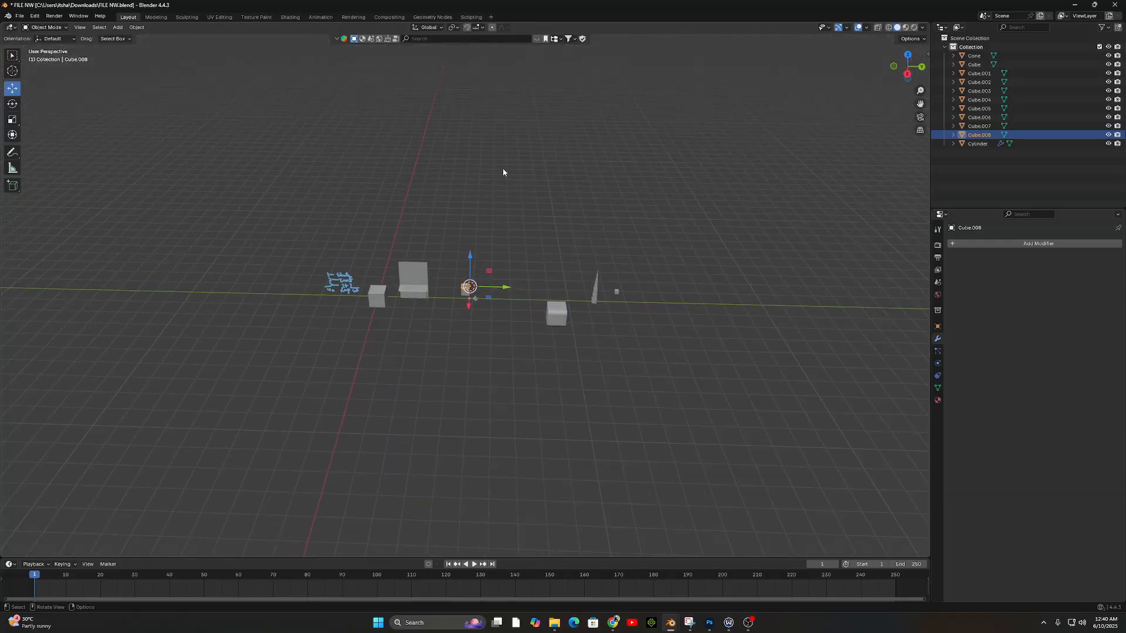
{"action": "middle_click_drag", "start_coordinate": [523, 280], "coordinate": [552, 237], "text": "shift"}
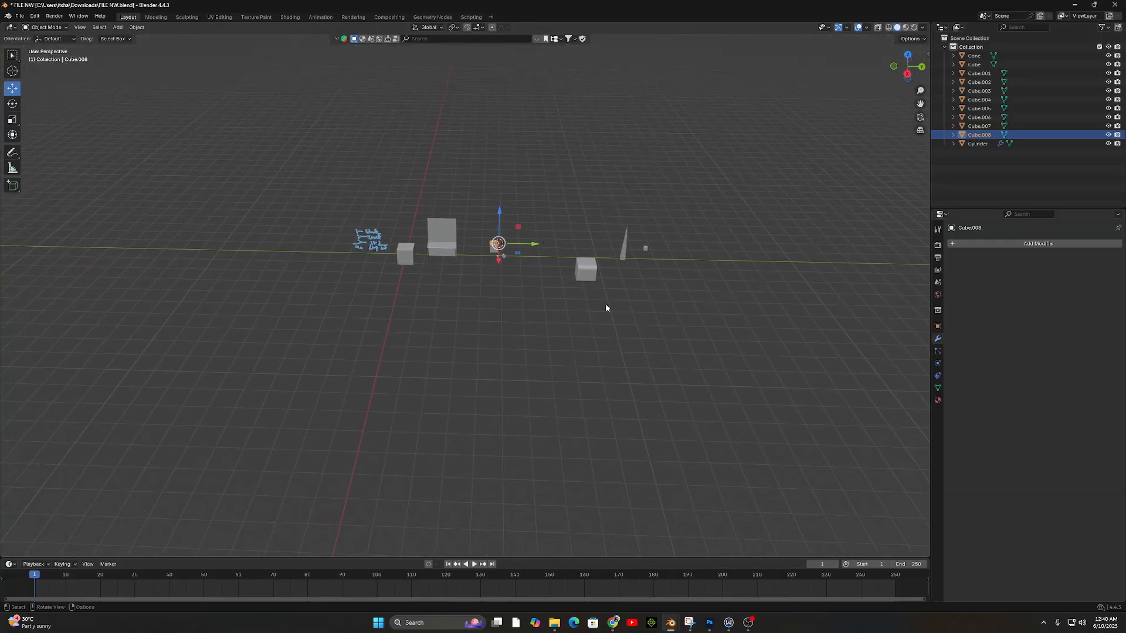
Switch to the Google Docs course outline and highlight Subdivision Surface and Array under "3. Modifiers Deep Dive".
{"action": "left_click", "coordinate": [615, 627]}
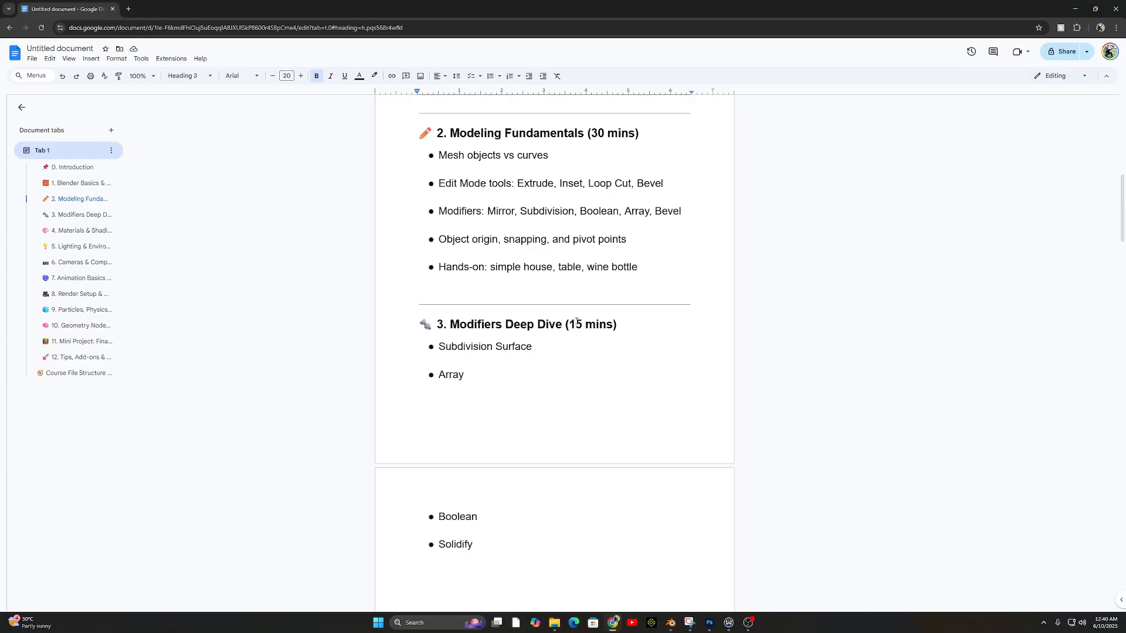
{"action": "scroll", "coordinate": [528, 349], "scroll_direction": "down", "scroll_amount": 2}
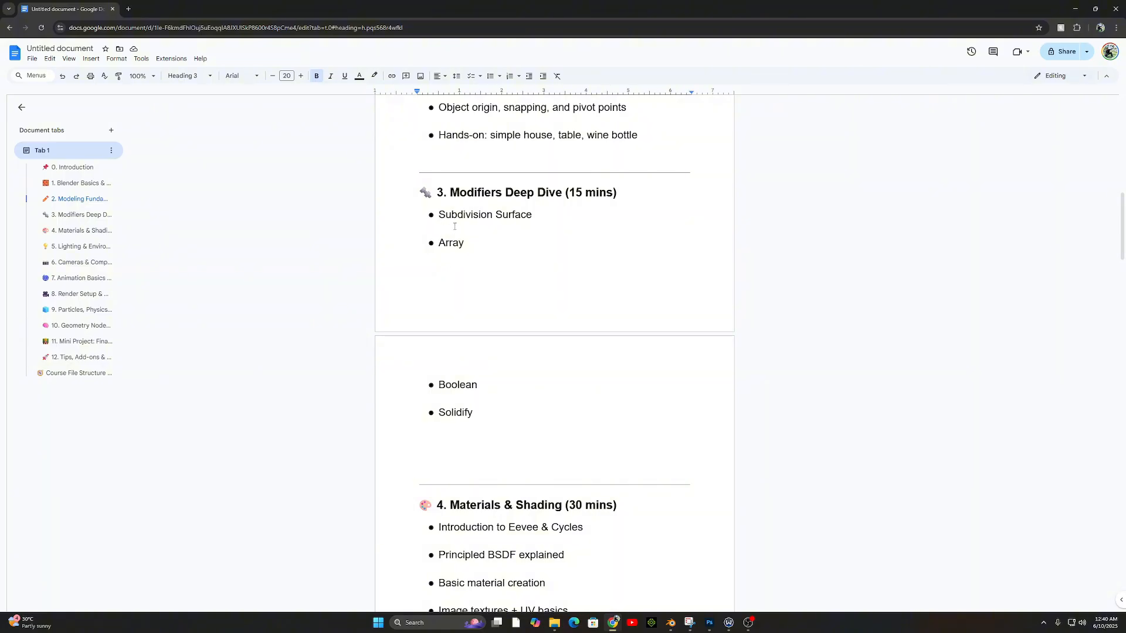
{"action": "left_click_drag", "start_coordinate": [439, 215], "coordinate": [532, 215]}
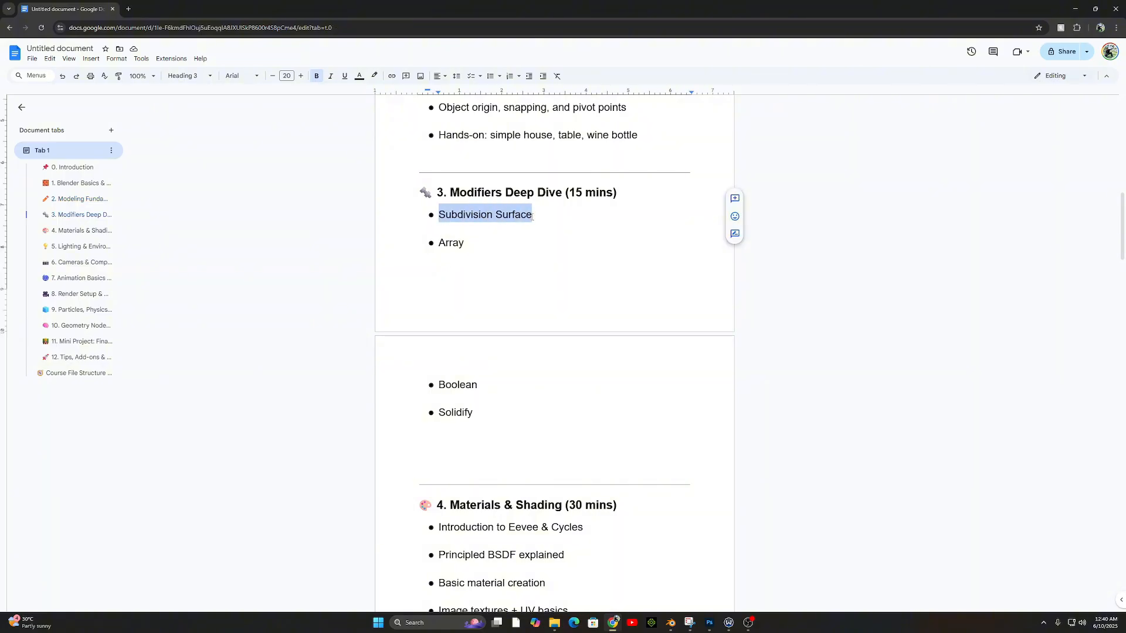
{"action": "left_click_drag", "start_coordinate": [439, 242], "coordinate": [460, 247]}
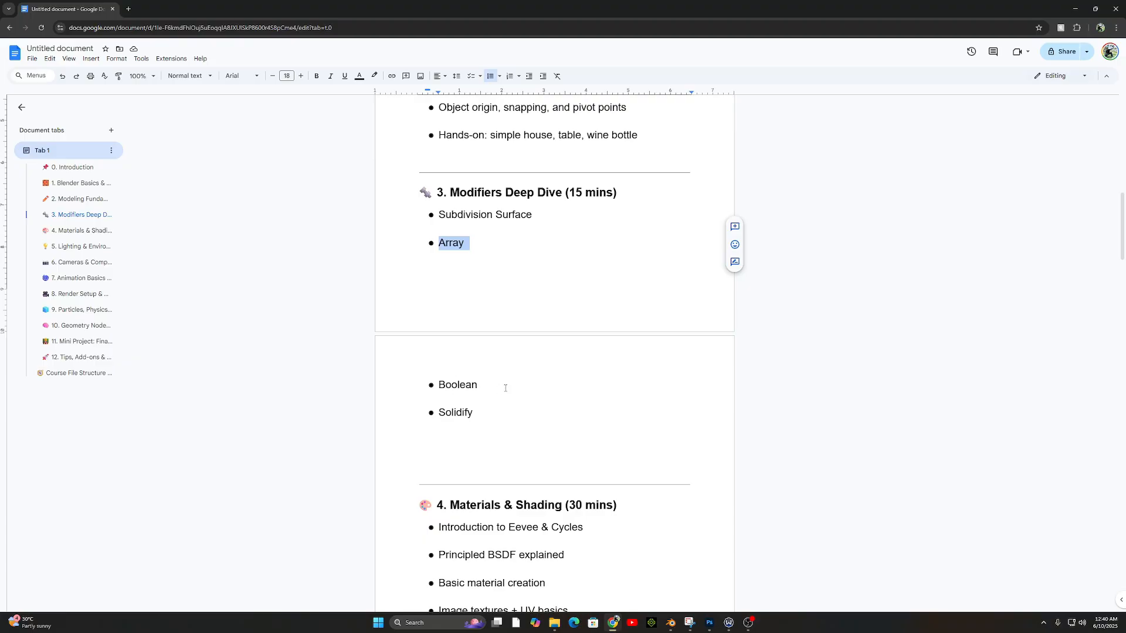
Switch back to the FILE NW scene in Blender and move all objects far along the global Y axis, away from the world origin.
{"action": "left_click", "coordinate": [670, 623]}
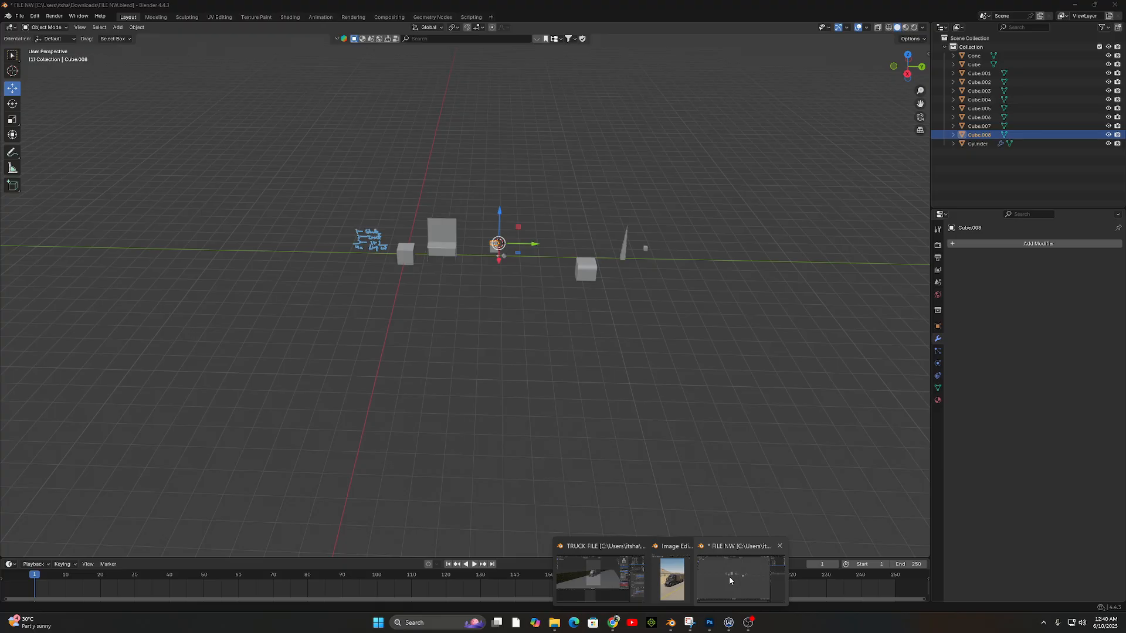
{"action": "left_click", "coordinate": [731, 580]}
{"action": "scroll", "coordinate": [532, 283], "scroll_direction": "up", "scroll_amount": 3}
{"action": "scroll", "coordinate": [533, 282], "scroll_direction": "down", "scroll_amount": 3}
{"action": "key", "text": "a"}
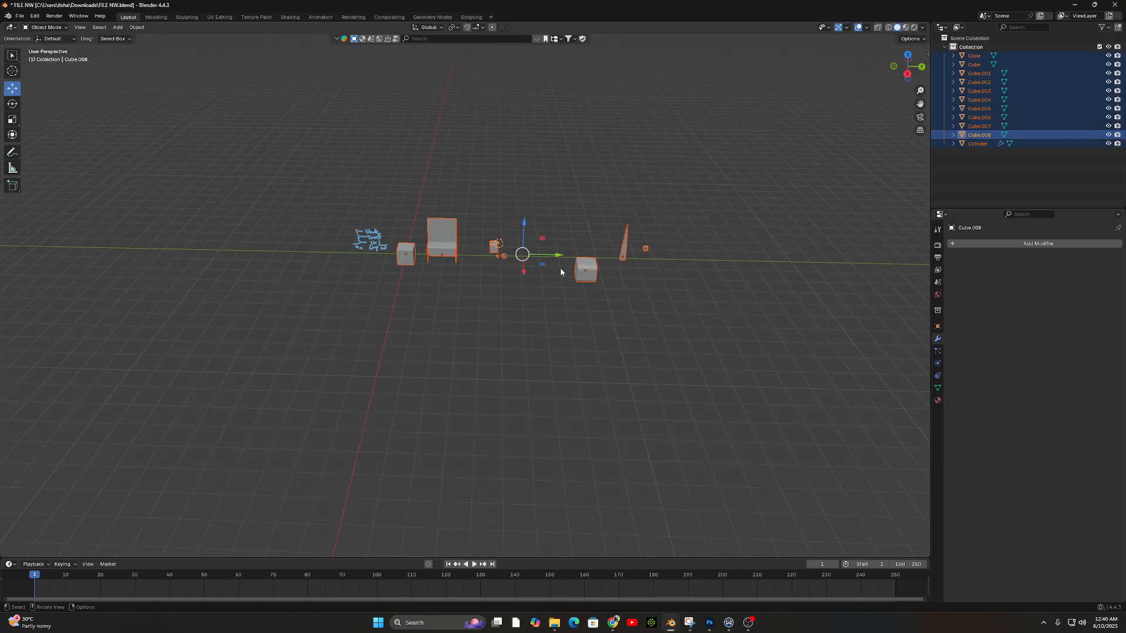
{"action": "key", "text": "g"}
{"action": "key", "text": "x"}
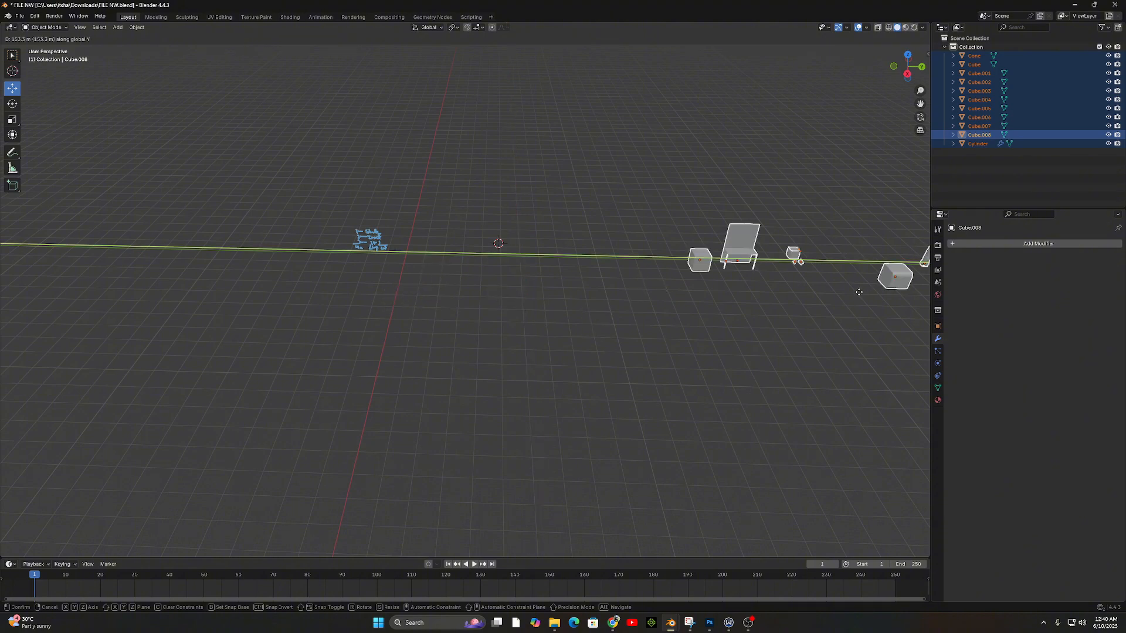
{"action": "left_click", "coordinate": [722, 282]}
Reset the 3D cursor to the world origin and add a new mesh cube there.
{"action": "scroll", "coordinate": [399, 259], "scroll_direction": "up", "scroll_amount": 6}
{"action": "middle_click_drag", "start_coordinate": [411, 280], "coordinate": [604, 405], "text": "shift"}
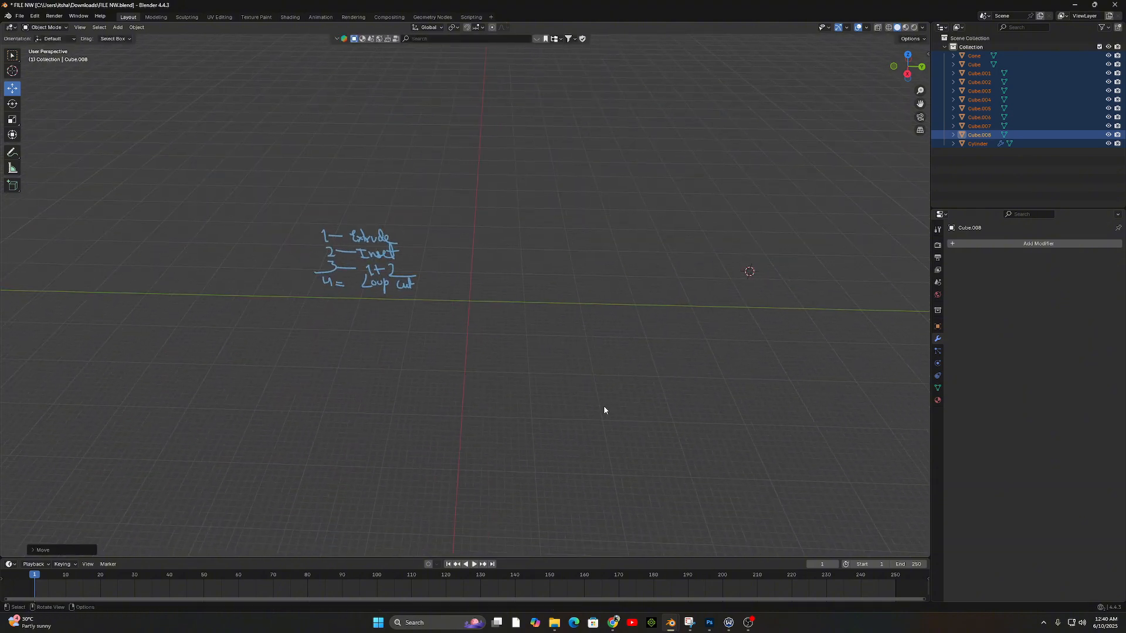
{"action": "scroll", "coordinate": [538, 311], "scroll_direction": "up", "scroll_amount": 3}
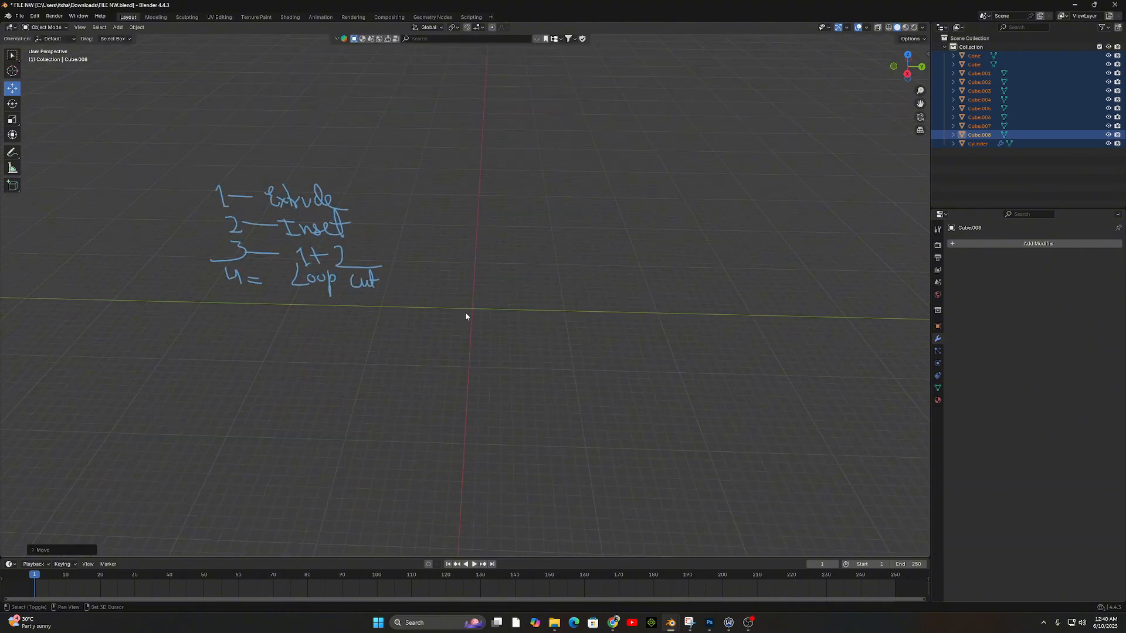
{"action": "key", "text": "shift+s"}
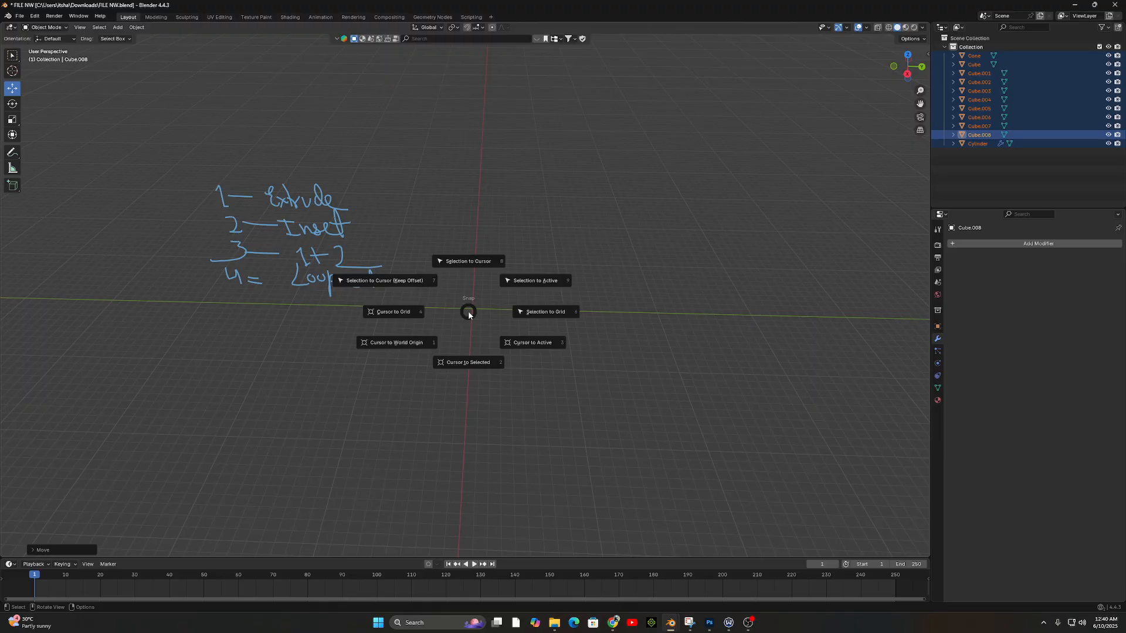
{"action": "left_click", "coordinate": [418, 344]}
{"action": "scroll", "coordinate": [482, 299], "scroll_direction": "up", "scroll_amount": 1}
{"action": "key", "text": "shift+a"}
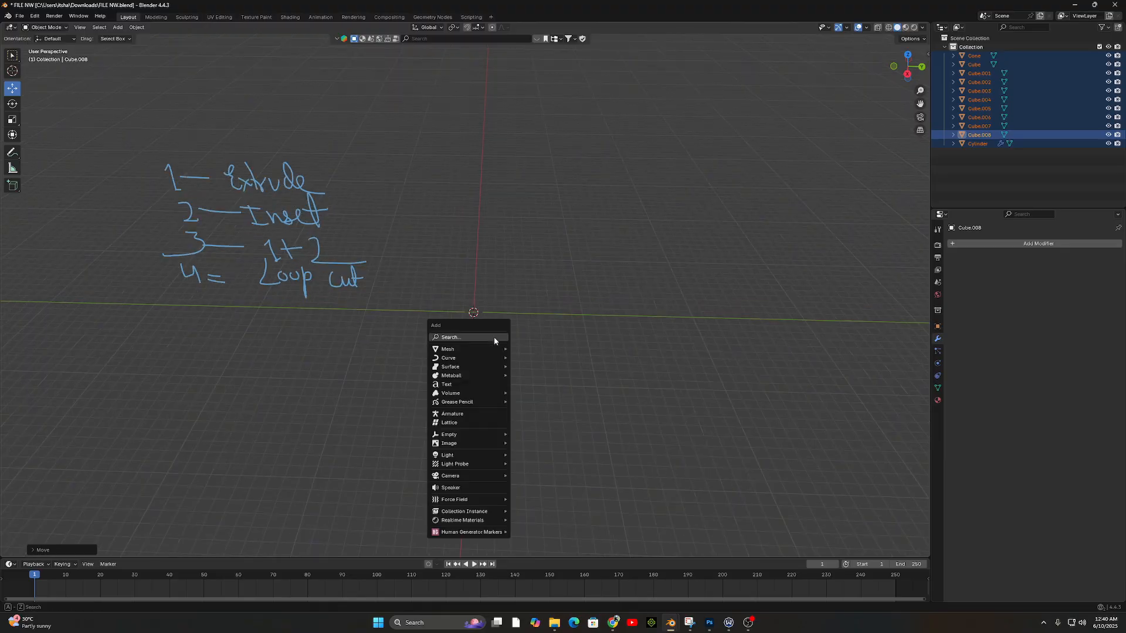
{"action": "mouse_move", "coordinate": [487, 352]}
{"action": "left_click", "coordinate": [537, 360]}
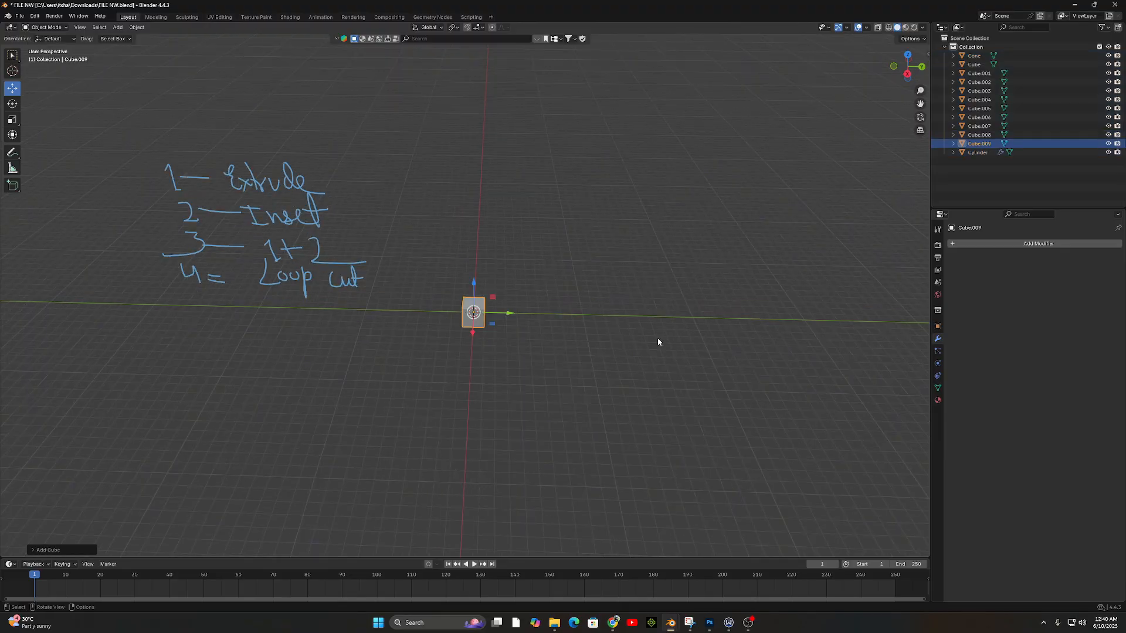
Scale the new cube up to about 10.5 m per side and raise it about 7.2 m along the global Z axis.
{"action": "key", "text": "s"}
{"action": "left_click", "coordinate": [724, 378]}
{"action": "key", "text": "g"}
{"action": "key", "text": "z"}
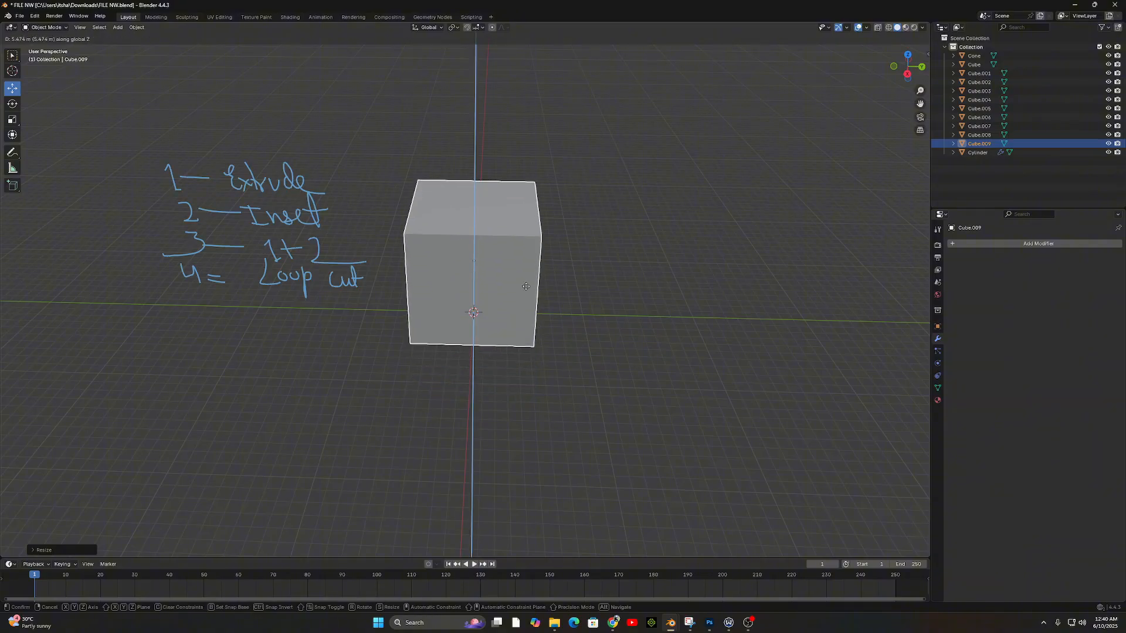
{"action": "left_click", "coordinate": [529, 283]}
Check the Array entry under "3. Modifiers Deep Dive" in the Google Docs outline and return to the FILE NW scene in Blender.
{"action": "left_click", "coordinate": [613, 623]}
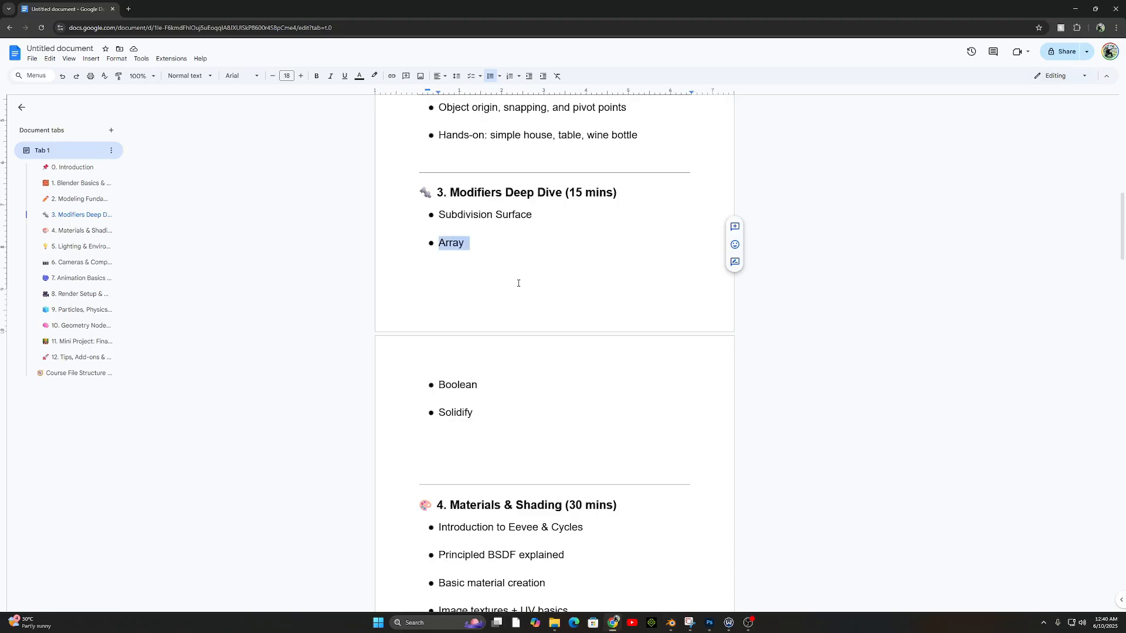
{"action": "mouse_move", "coordinate": [672, 623]}
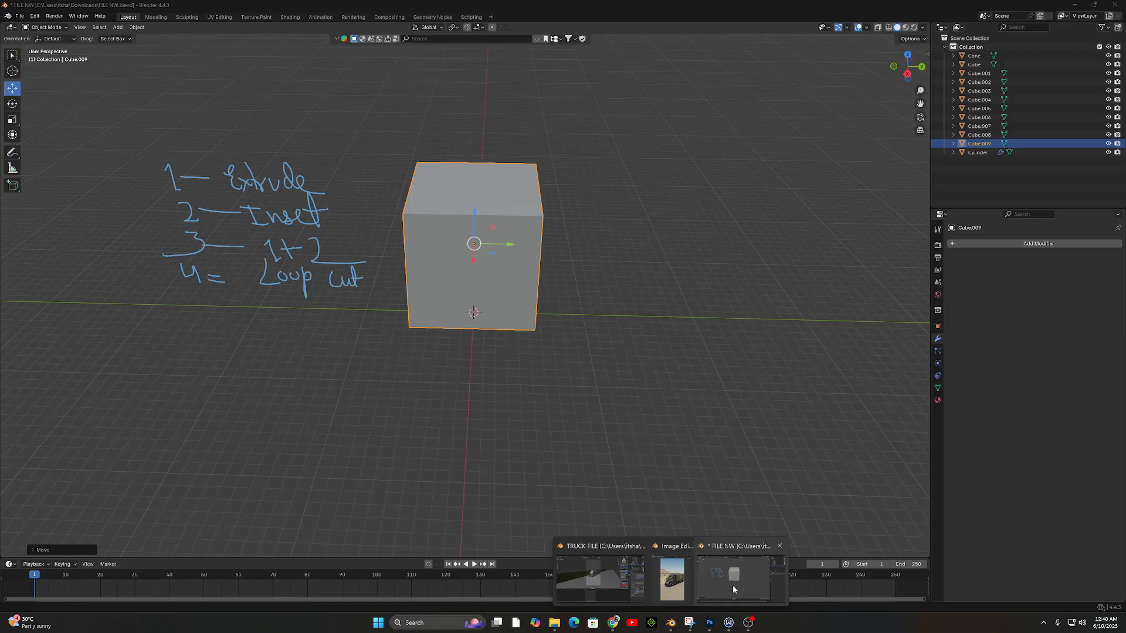
{"action": "left_click", "coordinate": [733, 585]}
{"action": "scroll", "coordinate": [511, 291], "scroll_direction": "down", "scroll_amount": 3}
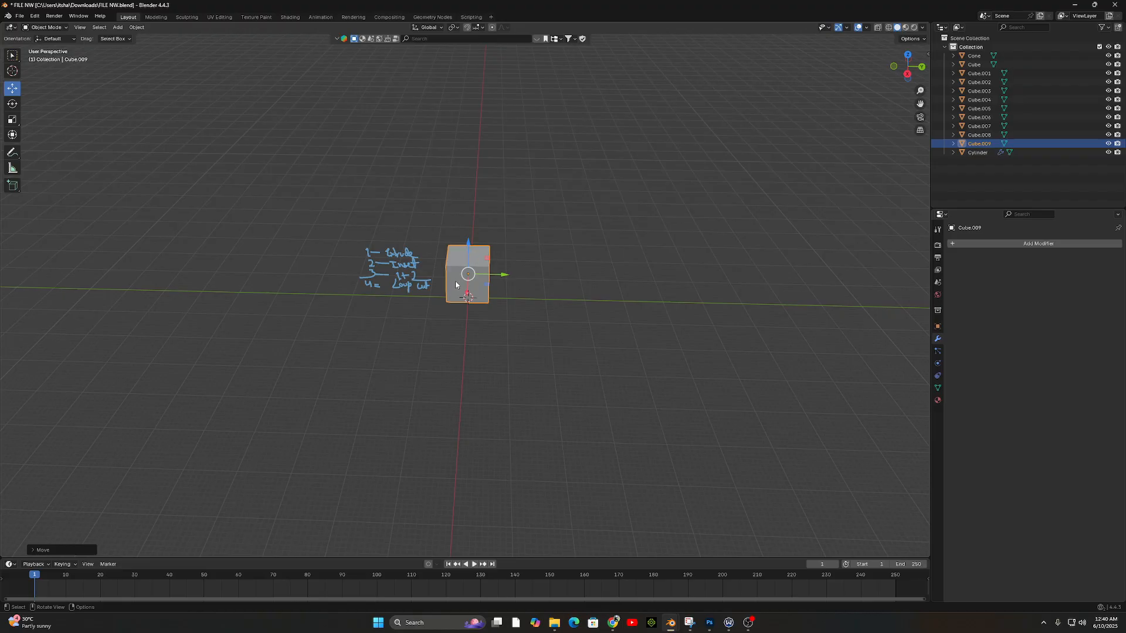
{"action": "middle_click_drag", "start_coordinate": [501, 307], "coordinate": [464, 340]}
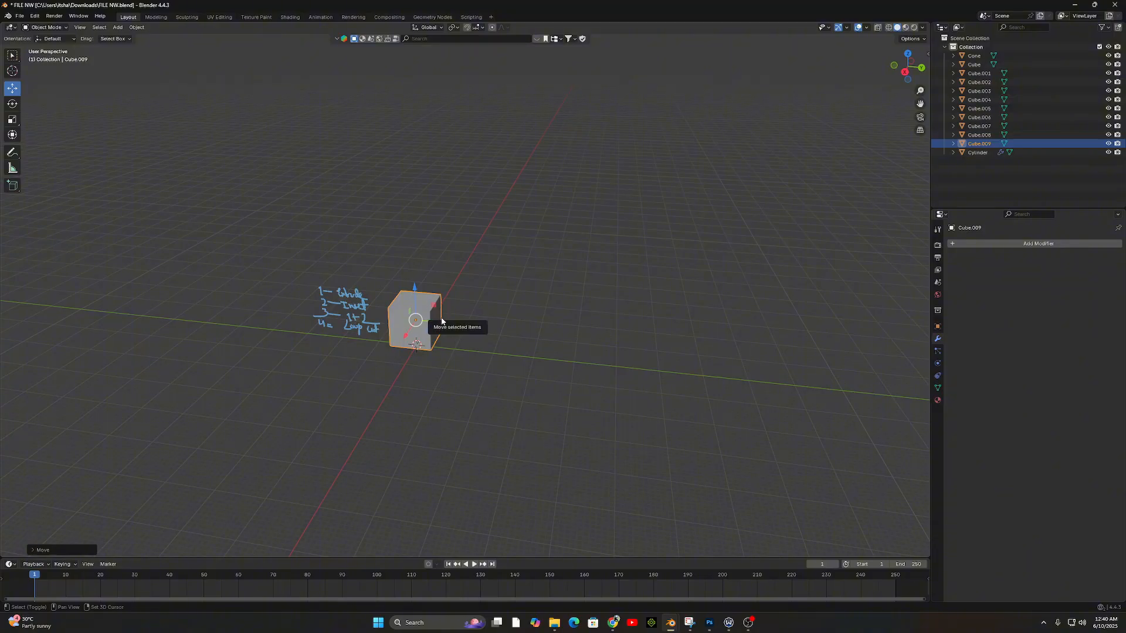
Duplicate the raised cube and place the copy about 14.3 m along the global Y axis.
{"action": "key", "text": "shift+d"}
{"action": "key", "text": "y"}
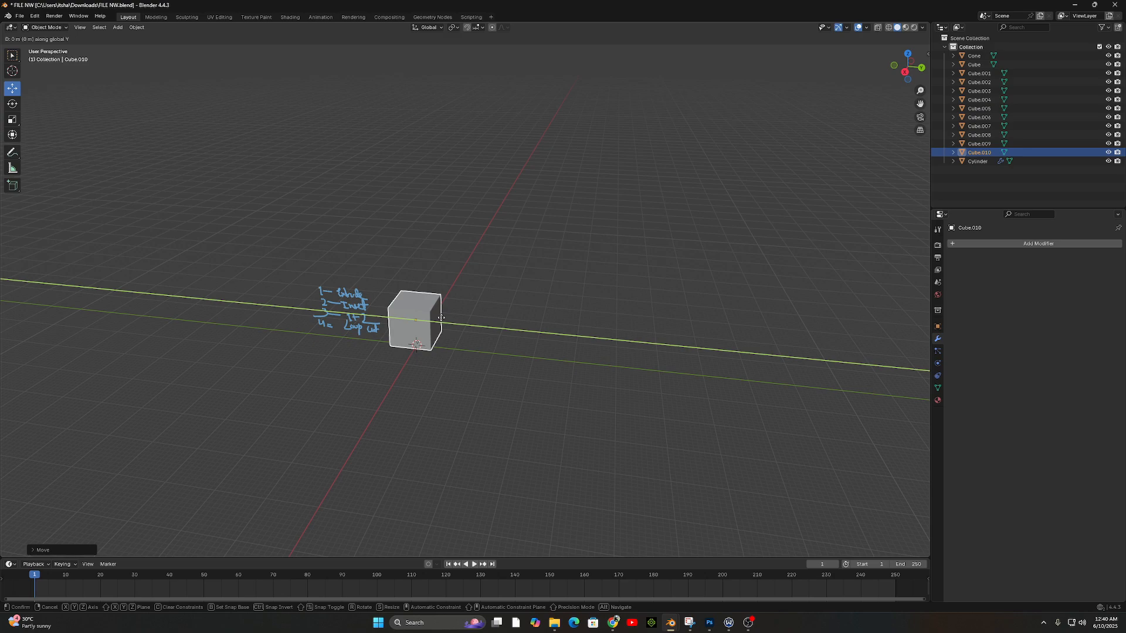
{"action": "left_click", "coordinate": [502, 334]}
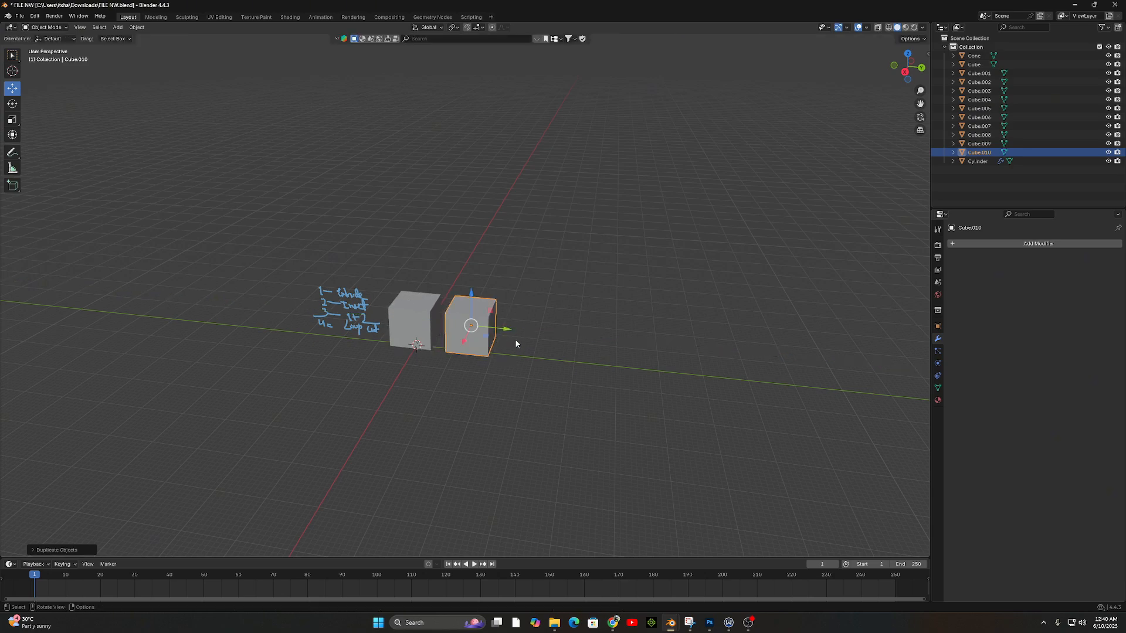
Open the Screencast Keys settings in the 3D viewport and enable the on-screen key display.
{"action": "left_click", "coordinate": [928, 53]}
{"action": "left_click", "coordinate": [3, 13]}
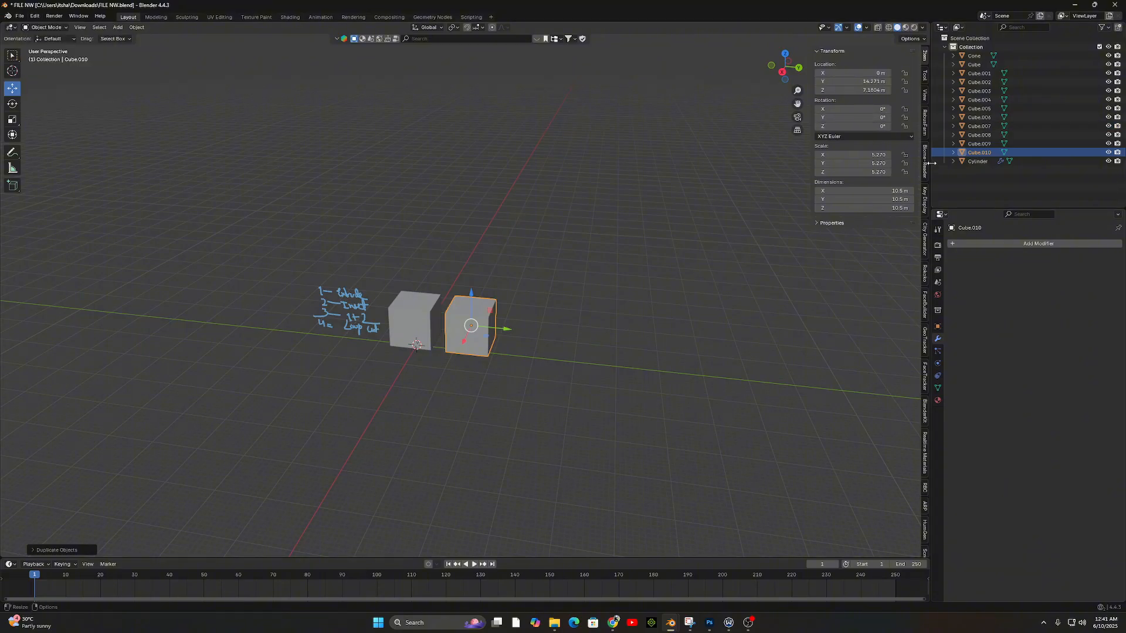
{"action": "left_click", "coordinate": [925, 192]}
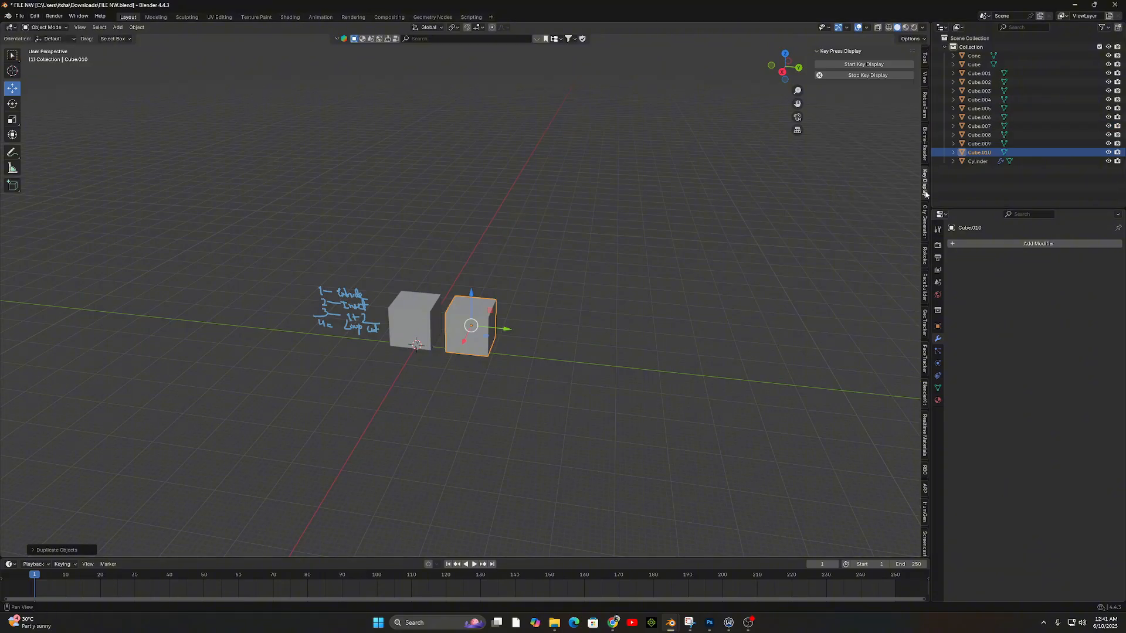
{"action": "scroll", "coordinate": [925, 193], "scroll_direction": "down", "scroll_amount": 2}
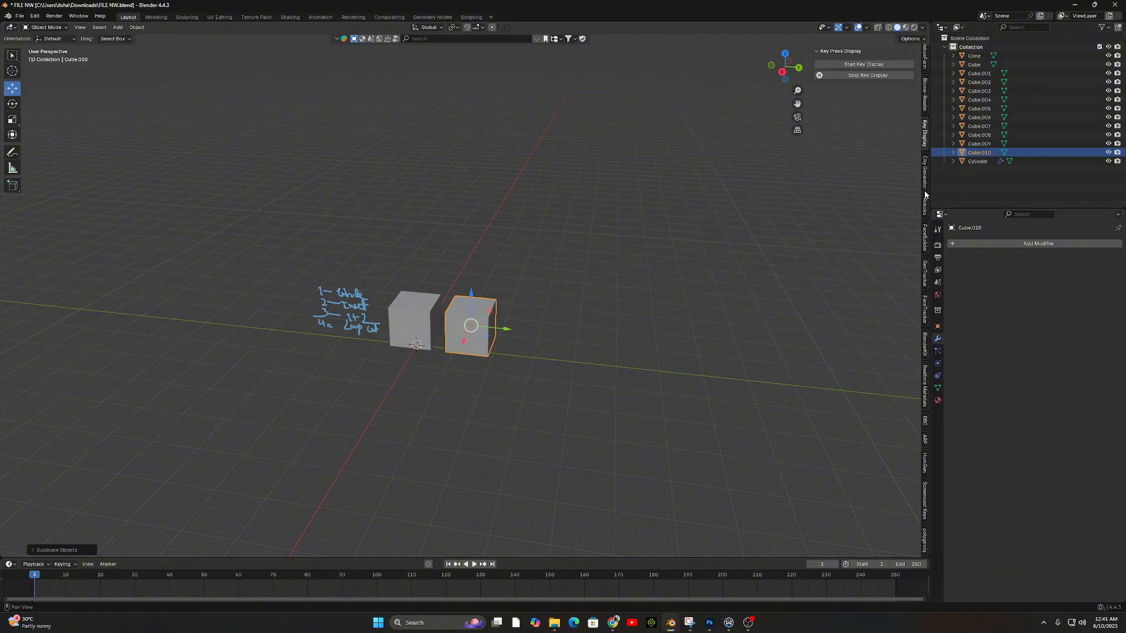
{"action": "left_click", "coordinate": [926, 508]}
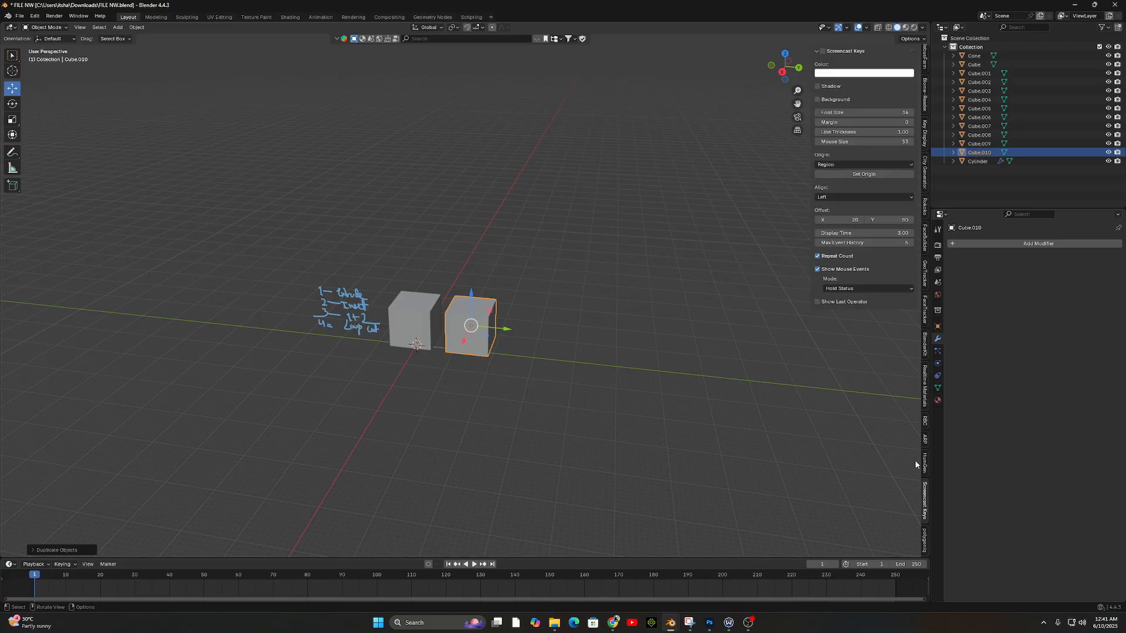
{"action": "left_click", "coordinate": [823, 51]}
Undo the cube duplication, then try shifting the original cube along the global Y axis and undo that move.
{"action": "left_click", "coordinate": [524, 300]}
{"action": "key", "text": "ctrl+z"}
{"action": "key", "text": "ctrl+z"}
{"action": "key", "text": "ctrl+z"}
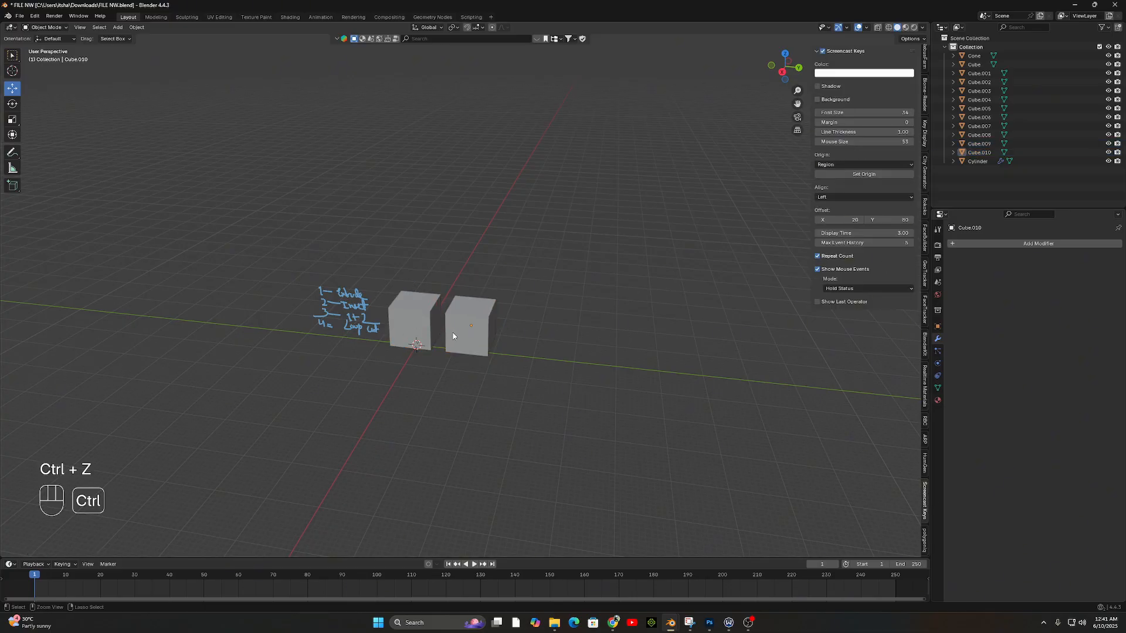
{"action": "left_click_drag", "start_coordinate": [455, 324], "coordinate": [500, 326]}
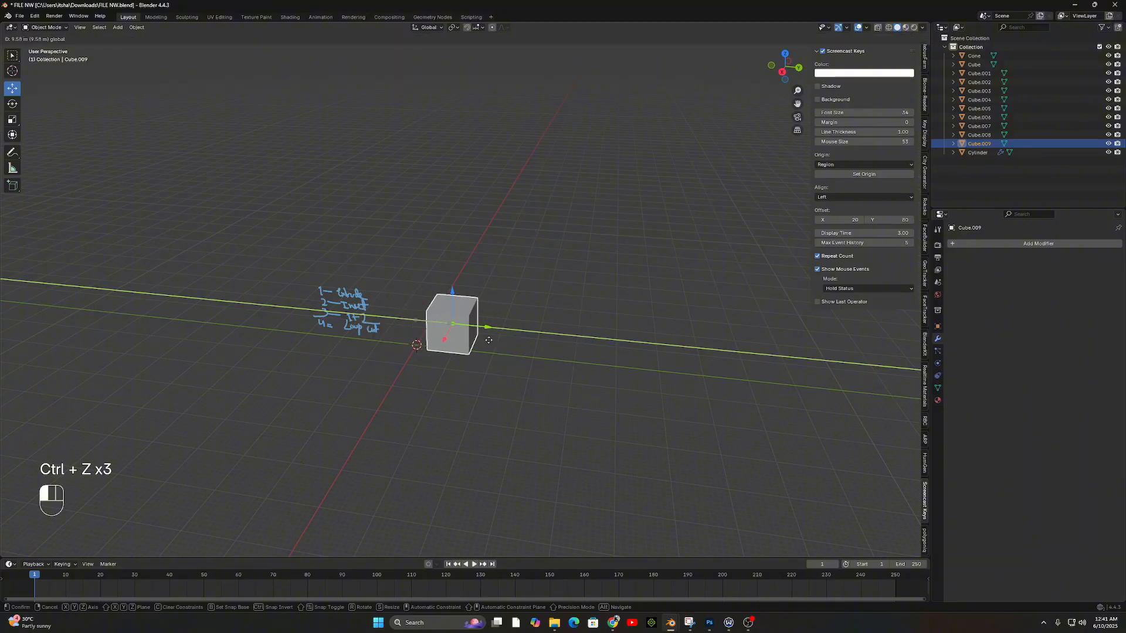
{"action": "key", "text": "ctrl+z"}
Try building a row manually by duplicating the cube three times in succession along the global Y axis.
{"action": "key", "text": "shift+d"}
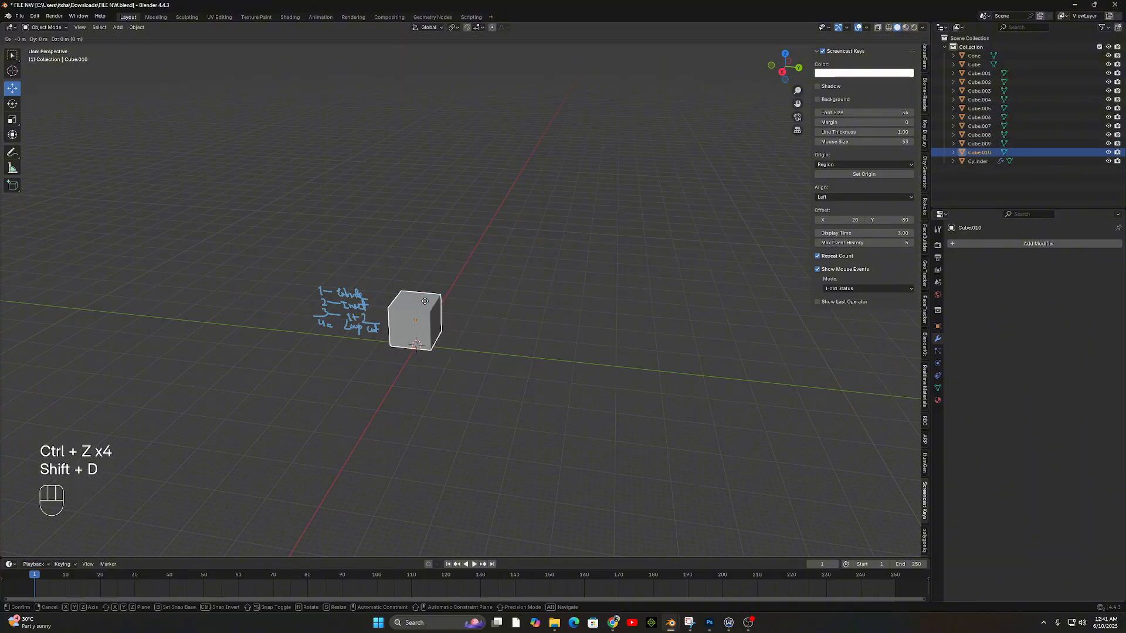
{"action": "key", "text": "g"}
{"action": "key", "text": "y"}
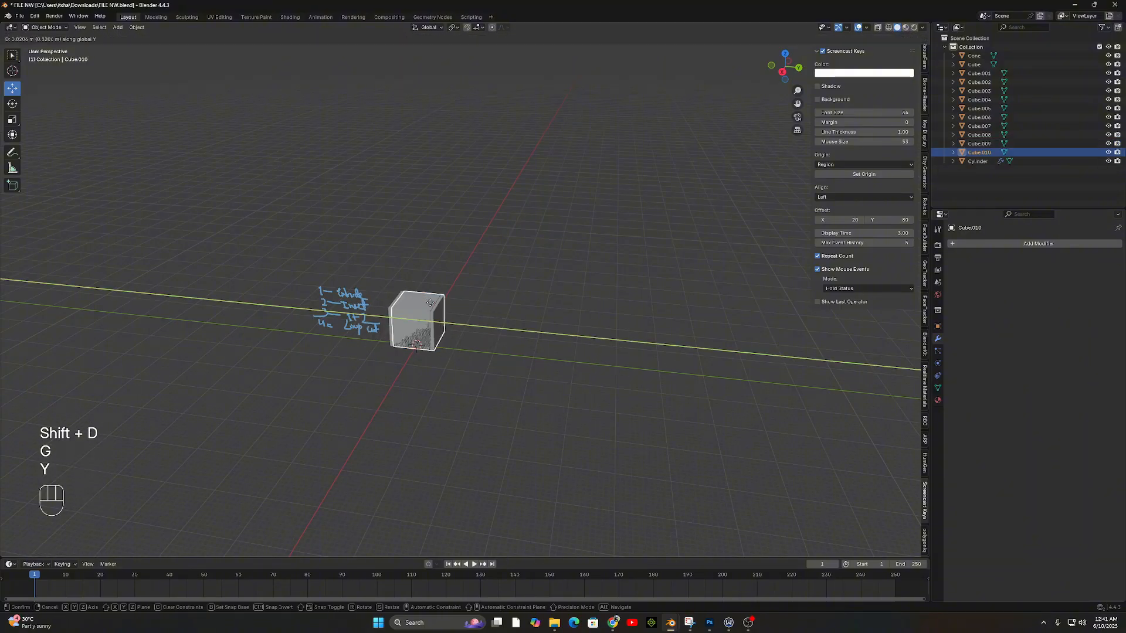
{"action": "left_click", "coordinate": [478, 326]}
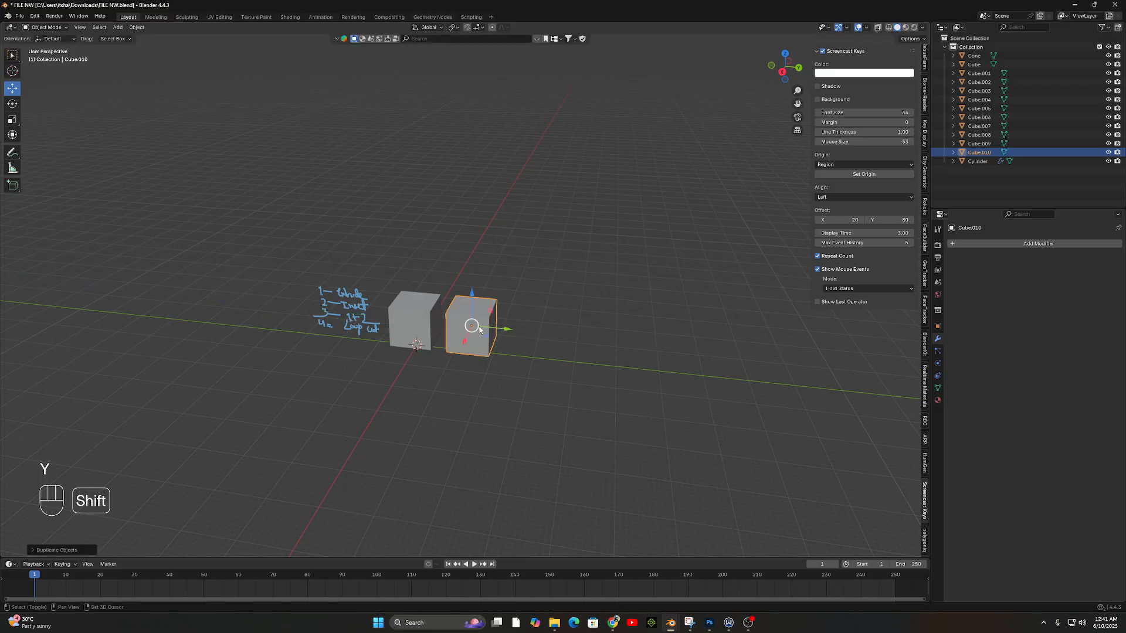
{"action": "key", "text": "shift+d"}
{"action": "key", "text": "g"}
{"action": "key", "text": "y"}
{"action": "left_click", "coordinate": [535, 337]}
{"action": "key", "text": "shift+d"}
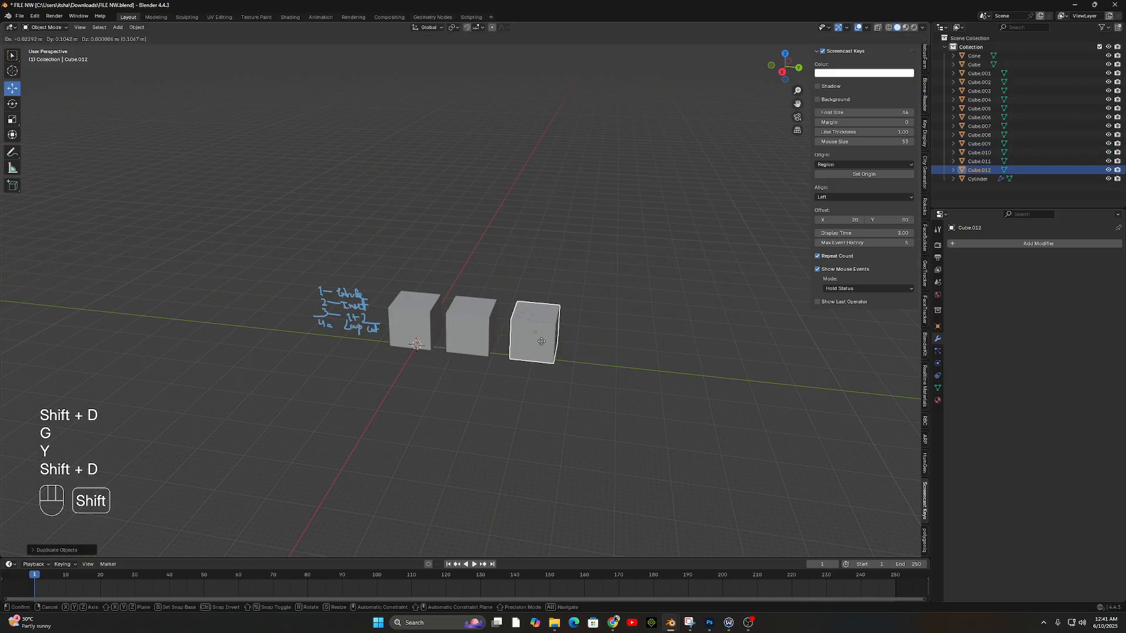
{"action": "key", "text": "g"}
{"action": "key", "text": "y"}
{"action": "left_click", "coordinate": [610, 351]}
Undo the three cube duplicates and the original cube's upward move.
{"action": "key", "text": "ctrl+z"}
{"action": "key", "text": "ctrl+z"}
{"action": "key", "text": "ctrl+z"}
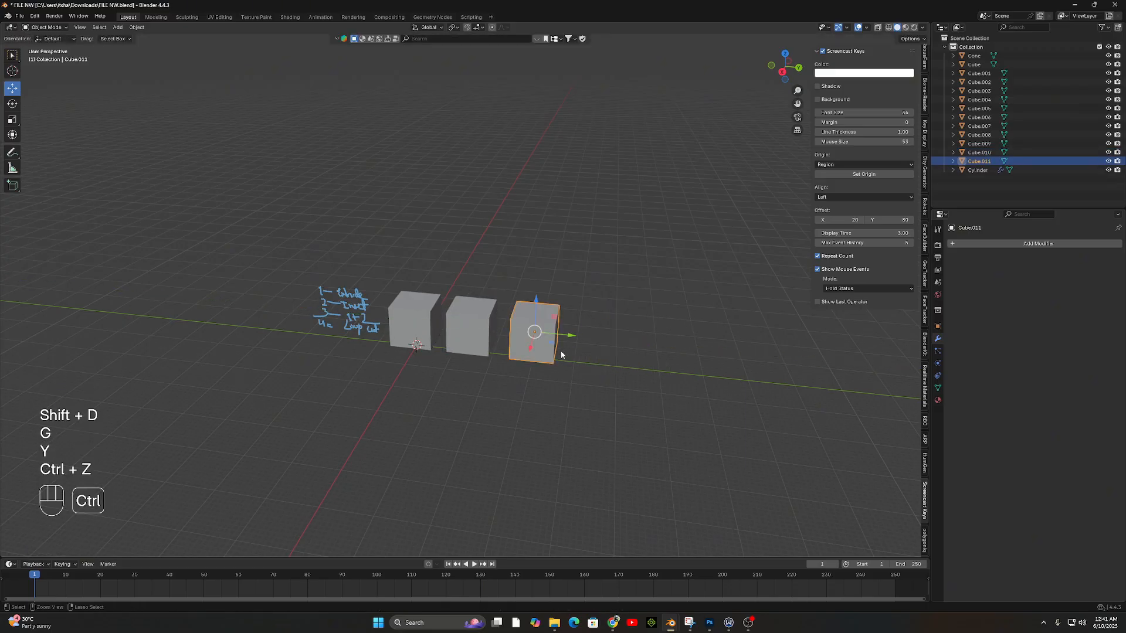
{"action": "key", "text": "ctrl+z"}
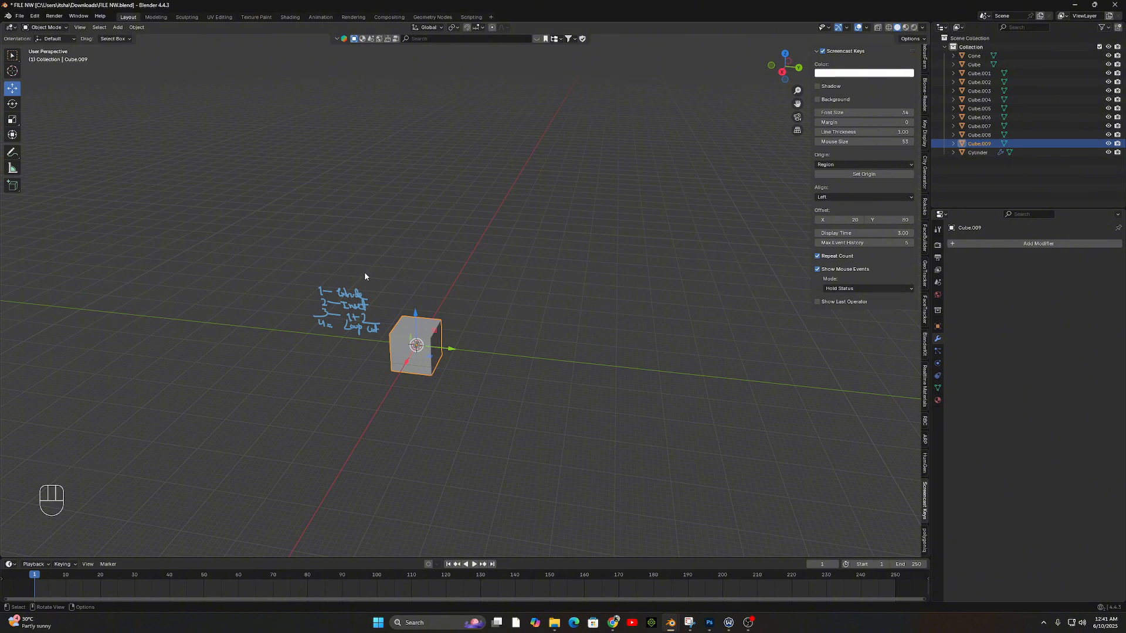
Add an Array modifier to the scaled cube at the world origin.
{"action": "middle_click_drag", "start_coordinate": [515, 352], "coordinate": [568, 335]}
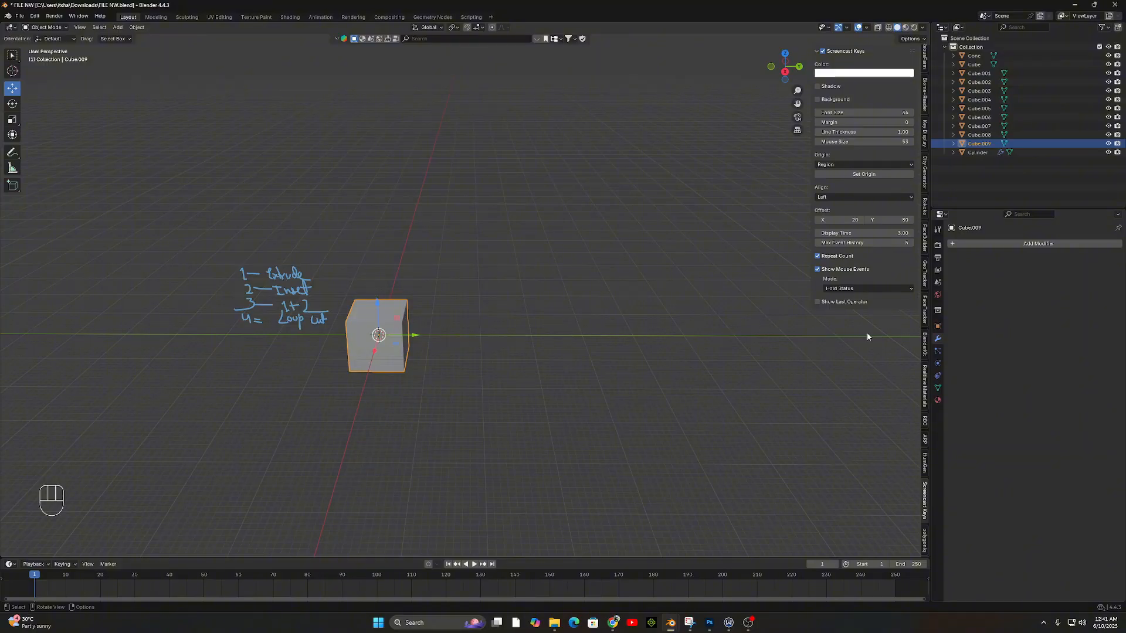
{"action": "left_click", "coordinate": [1011, 243]}
{"action": "type", "text": "array"}
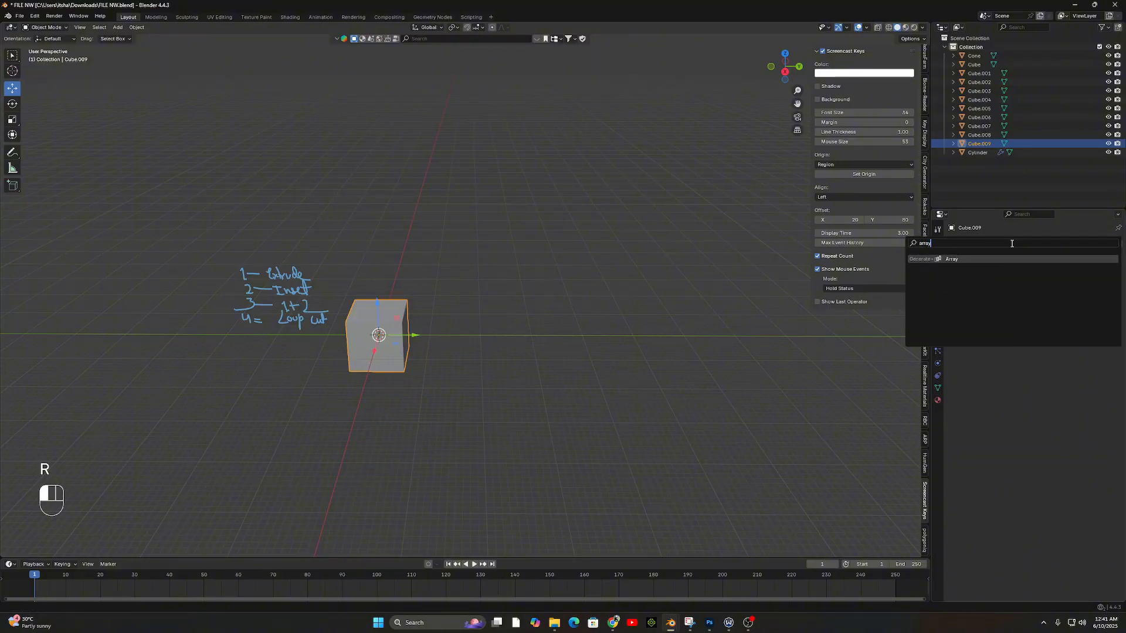
{"action": "key", "text": "Return"}
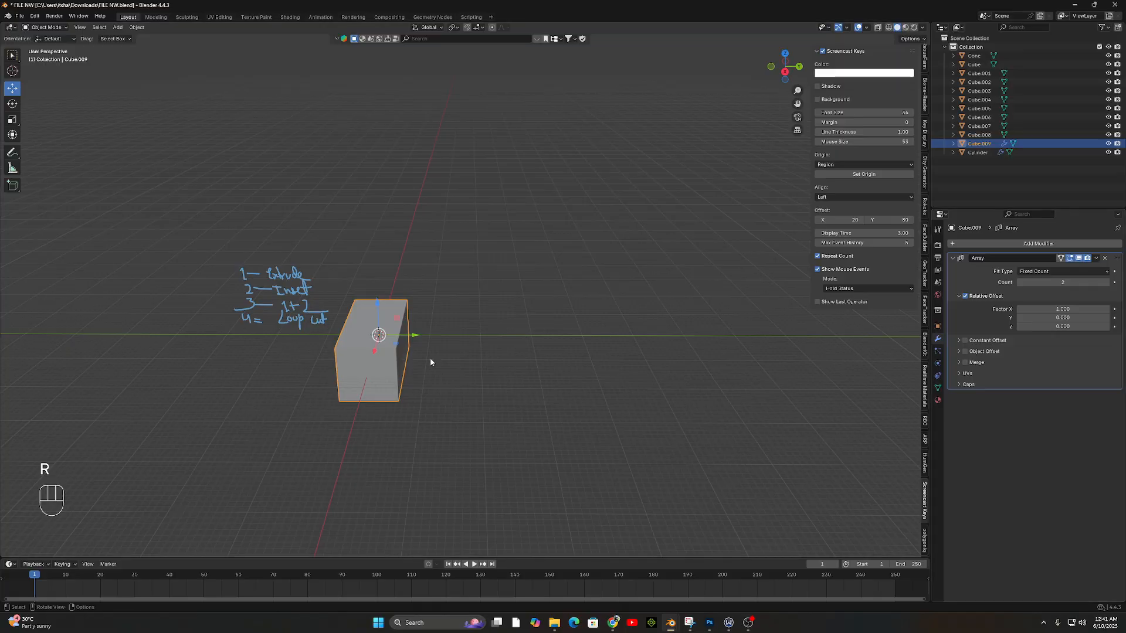
Increase the Array modifier's relative offset Factor X to about 1.27 to leave a gap between the copies.
{"action": "mouse_move", "coordinate": [430, 359]}
{"action": "middle_mouse_down"}
{"action": "mouse_move", "coordinate": [533, 386]}
{"action": "mouse_move", "coordinate": [597, 384]}
{"action": "mouse_move", "coordinate": [567, 364]}
{"action": "mouse_move", "coordinate": [406, 356]}
{"action": "middle_mouse_up"}
{"action": "scroll", "coordinate": [566, 364], "scroll_direction": "up", "scroll_amount": 4}
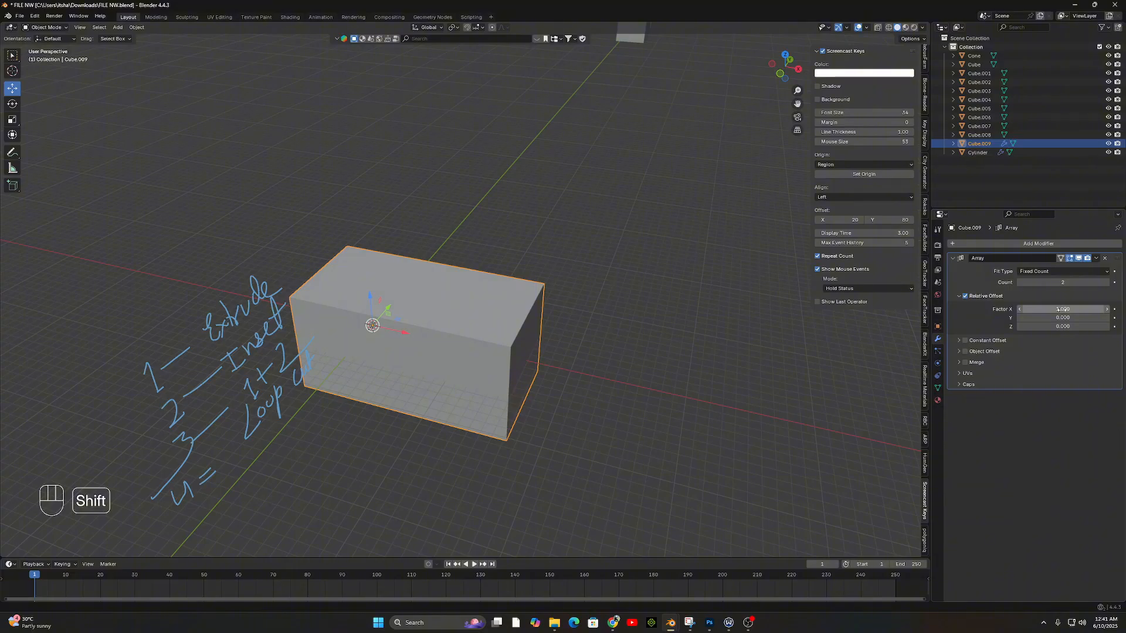
{"action": "left_click_drag", "start_coordinate": [1062, 309], "coordinate": [1096, 310], "text": "shift"}
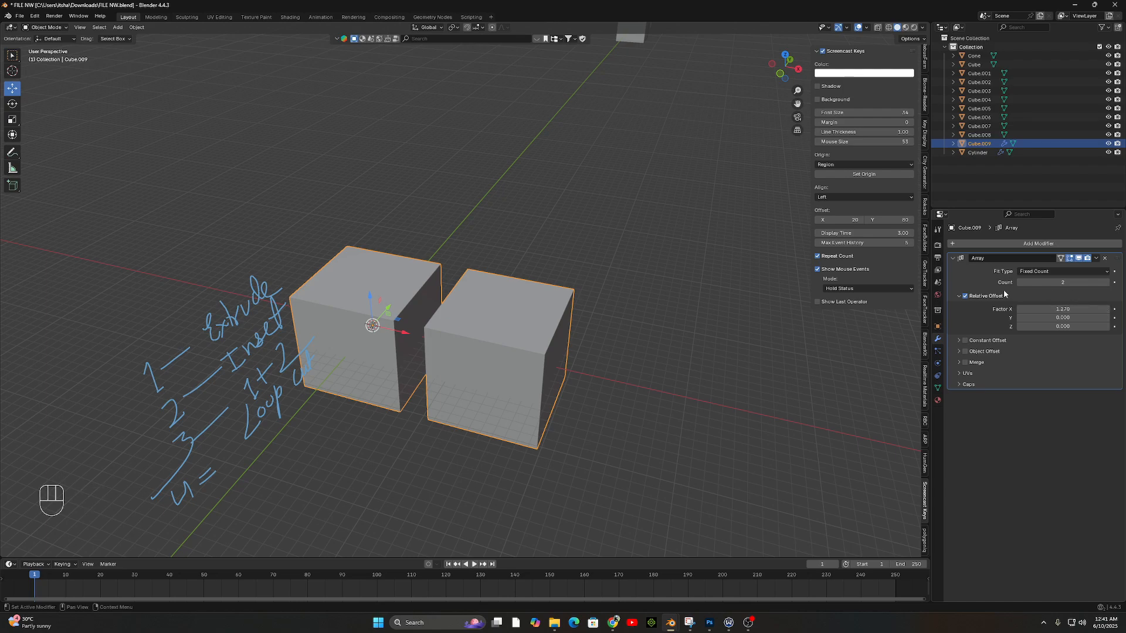
Raise the Array modifier's count to 15 cubes.
{"action": "scroll", "coordinate": [436, 333], "scroll_direction": "down", "scroll_amount": 5}
{"action": "middle_click_drag", "start_coordinate": [783, 378], "coordinate": [616, 377], "text": "shift"}
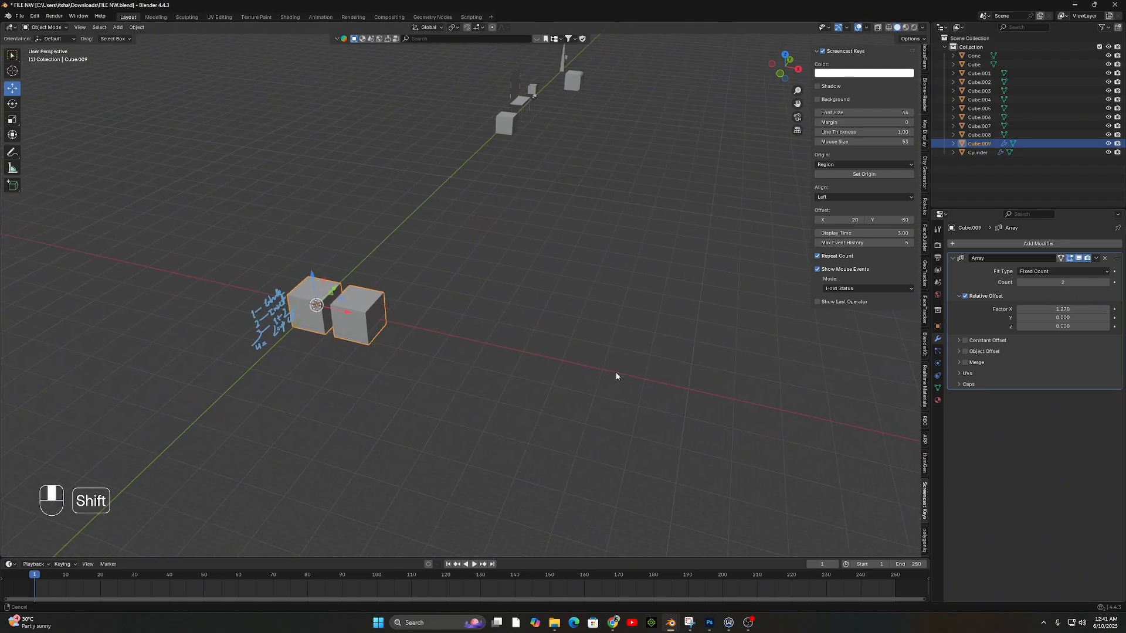
{"action": "left_click", "coordinate": [1108, 283]}
{"action": "left_click", "coordinate": [1109, 282]}
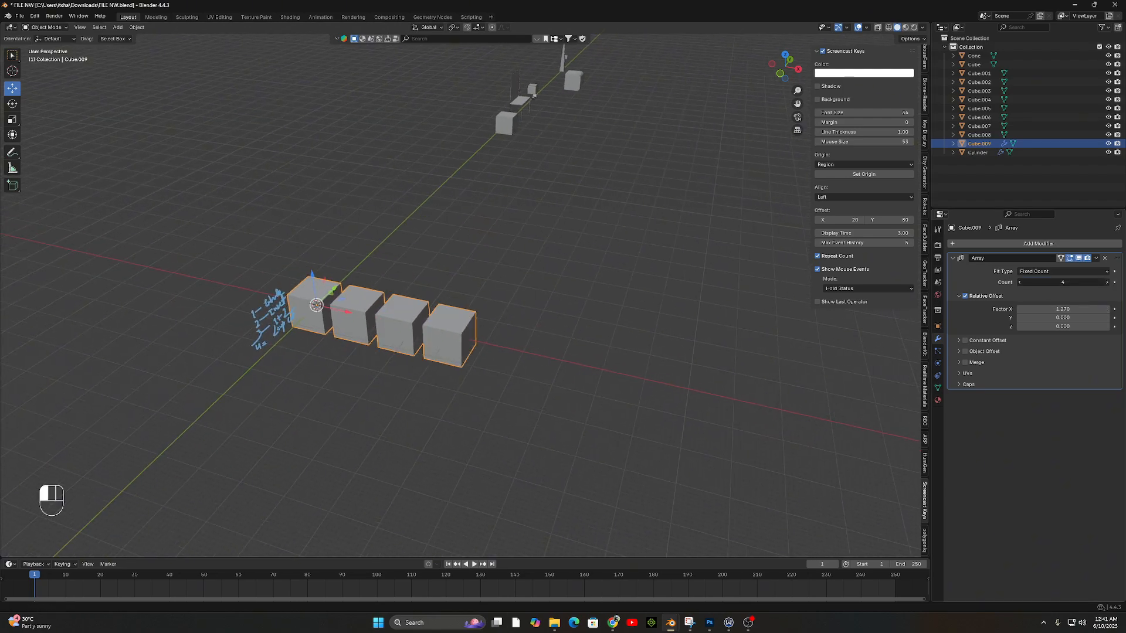
{"action": "left_click", "coordinate": [1108, 283]}
{"action": "left_click", "coordinate": [1109, 282]}
{"action": "left_click", "coordinate": [1108, 282]}
{"action": "left_click", "coordinate": [1108, 283]}
{"action": "left_click", "coordinate": [1108, 283]}
{"action": "left_click", "coordinate": [1108, 283]}
{"action": "left_click", "coordinate": [1108, 283]}
{"action": "left_click", "coordinate": [1108, 283]}
{"action": "left_click", "coordinate": [1109, 282]}
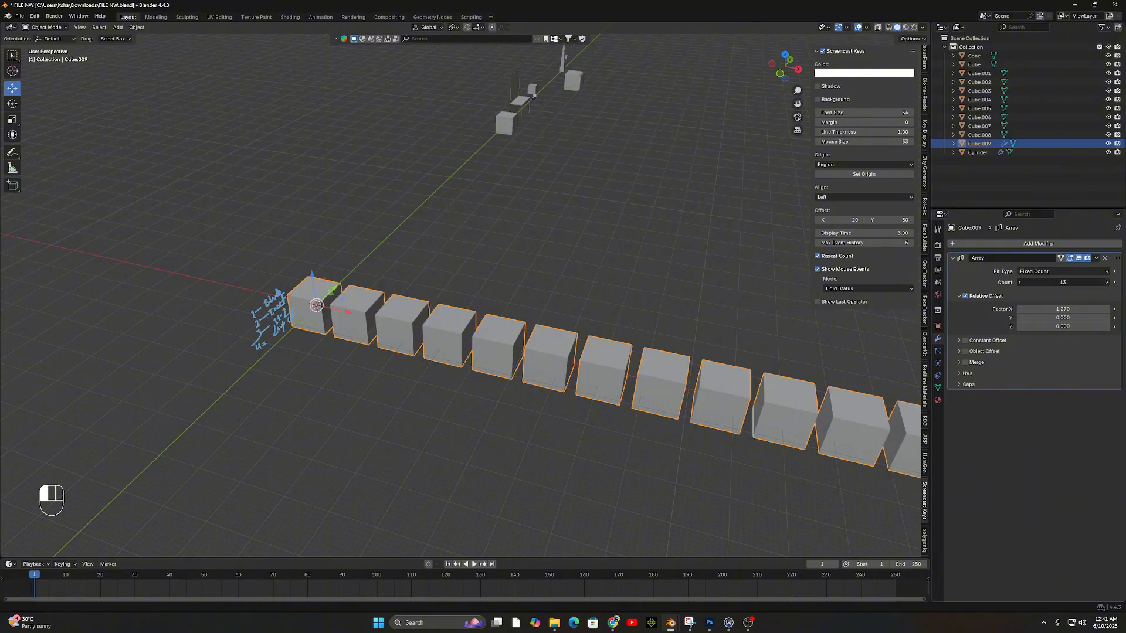
{"action": "left_click", "coordinate": [1108, 282]}
{"action": "left_click", "coordinate": [1108, 282]}
Try scaling down the upper front edge of the original arrayed cube in Edit Mode, and undo it.
{"action": "scroll", "coordinate": [761, 436], "scroll_direction": "down", "scroll_amount": 5}
{"action": "middle_click_drag", "start_coordinate": [717, 403], "coordinate": [648, 419]}
{"action": "scroll", "coordinate": [642, 430], "scroll_direction": "up", "scroll_amount": 5}
{"action": "middle_click_drag", "start_coordinate": [160, 366], "coordinate": [427, 353], "text": "shift"}
{"action": "scroll", "coordinate": [355, 360], "scroll_direction": "up", "scroll_amount": 4}
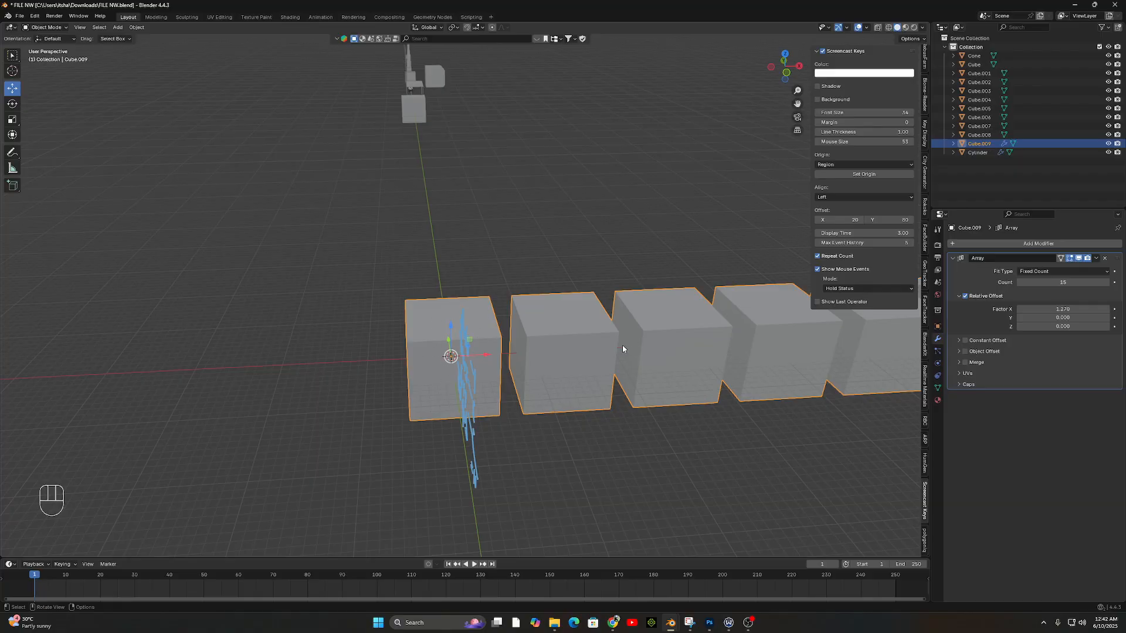
{"action": "key", "text": "Tab"}
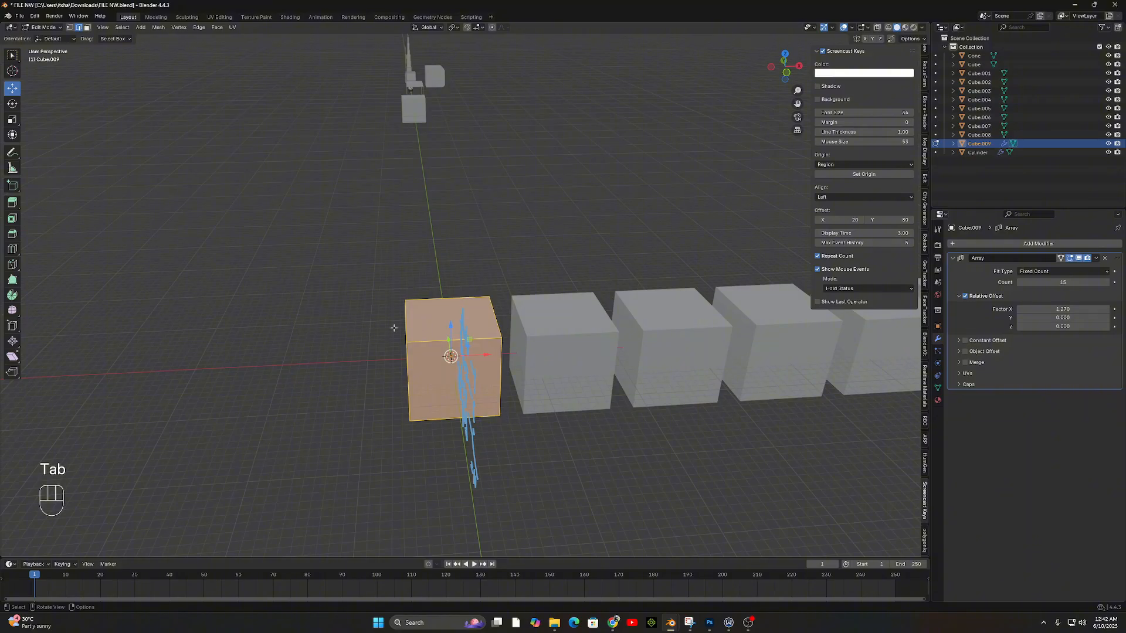
{"action": "left_click", "coordinate": [69, 30]}
{"action": "left_click_drag", "start_coordinate": [391, 330], "coordinate": [429, 381]}
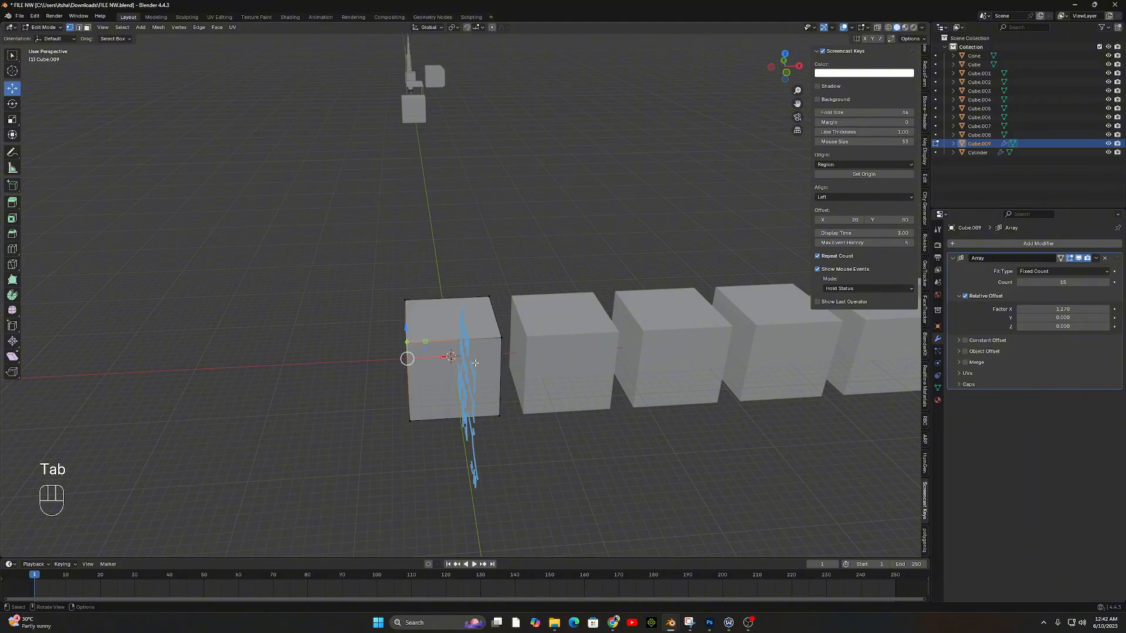
{"action": "left_click_drag", "start_coordinate": [482, 327], "coordinate": [563, 373], "text": "shift"}
{"action": "key", "text": "s"}
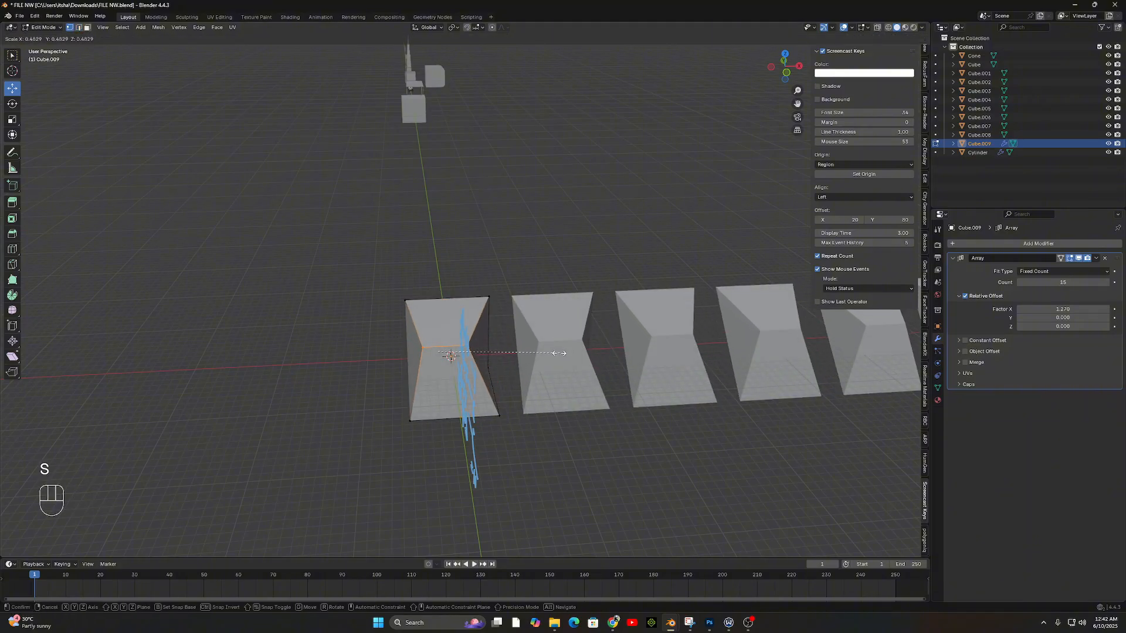
{"action": "left_click", "coordinate": [541, 357]}
{"action": "middle_click_drag", "start_coordinate": [541, 358], "coordinate": [370, 375]}
{"action": "key", "text": "ctrl+z"}
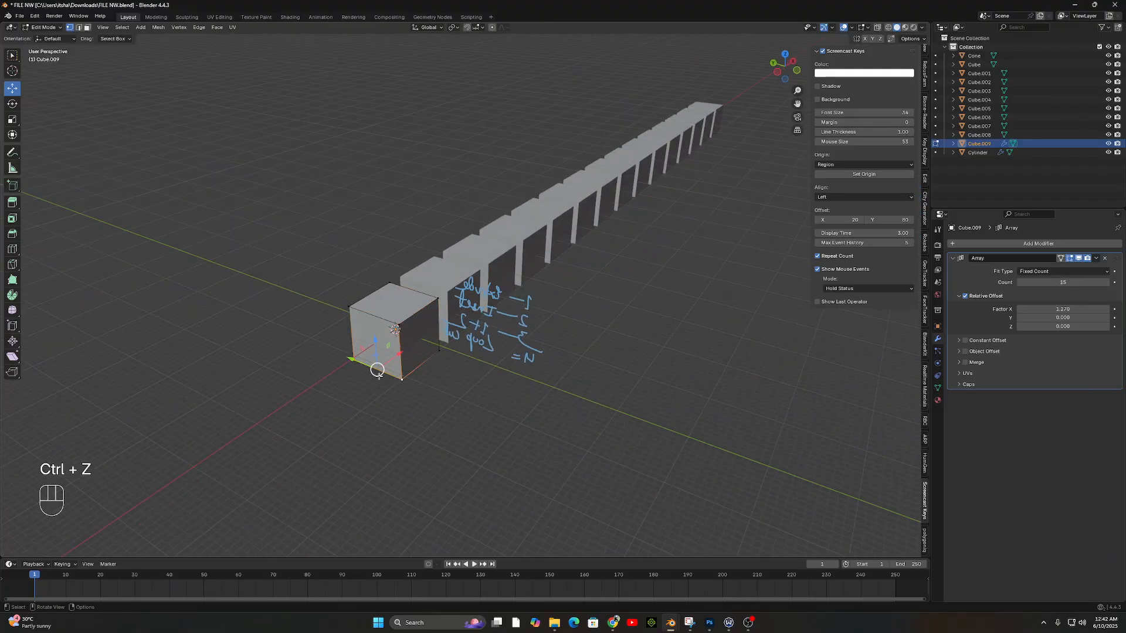
Try scaling the original cube's selected vertices once more and undo the deformation of the array.
{"action": "key", "text": "s"}
{"action": "left_click", "coordinate": [422, 389]}
{"action": "middle_click_drag", "start_coordinate": [423, 389], "coordinate": [457, 373]}
{"action": "key", "text": "ctrl+z"}
{"action": "key", "text": "ctrl+z"}
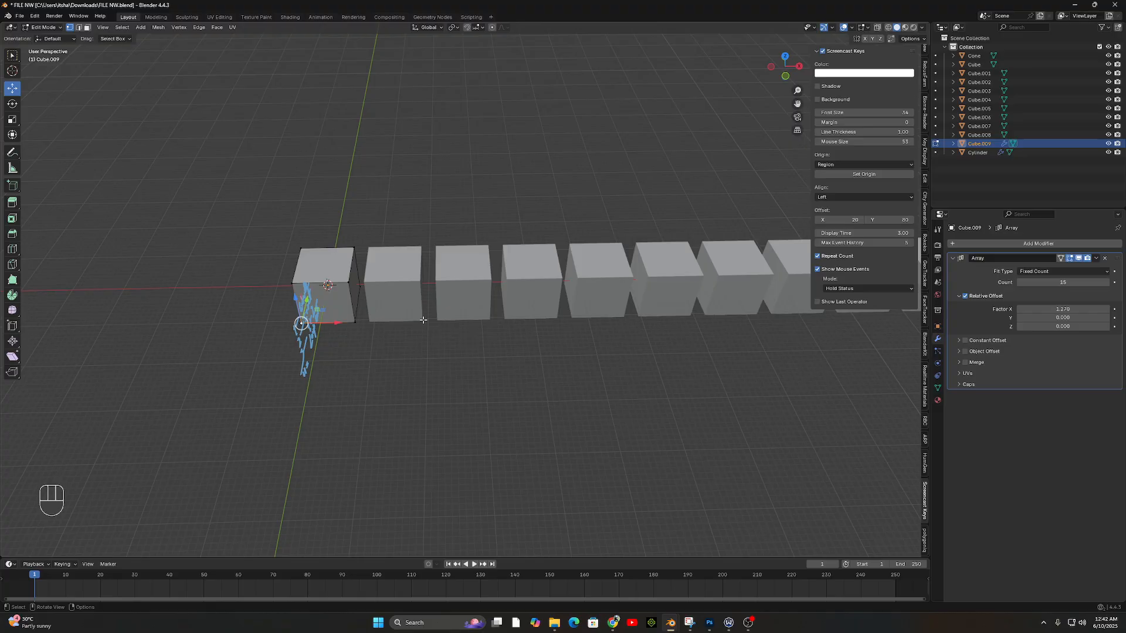
Return to Object Mode, try a different Array count and undo the change.
{"action": "key", "text": "Tab"}
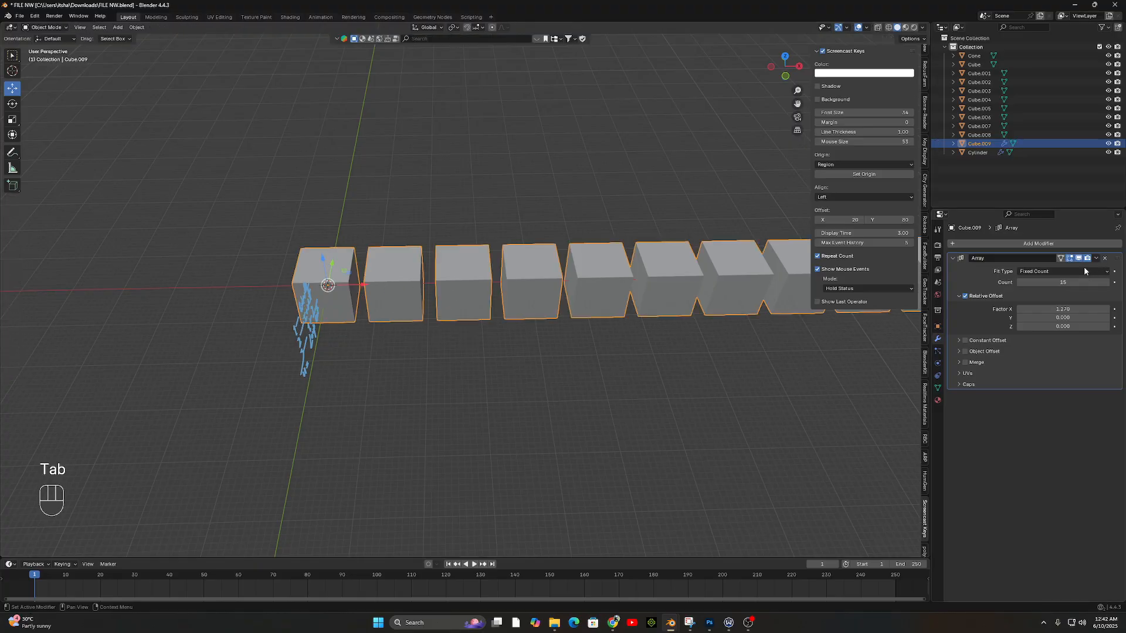
{"action": "left_click_drag", "start_coordinate": [1051, 283], "coordinate": [997, 283]}
{"action": "key", "text": "ctrl+z"}
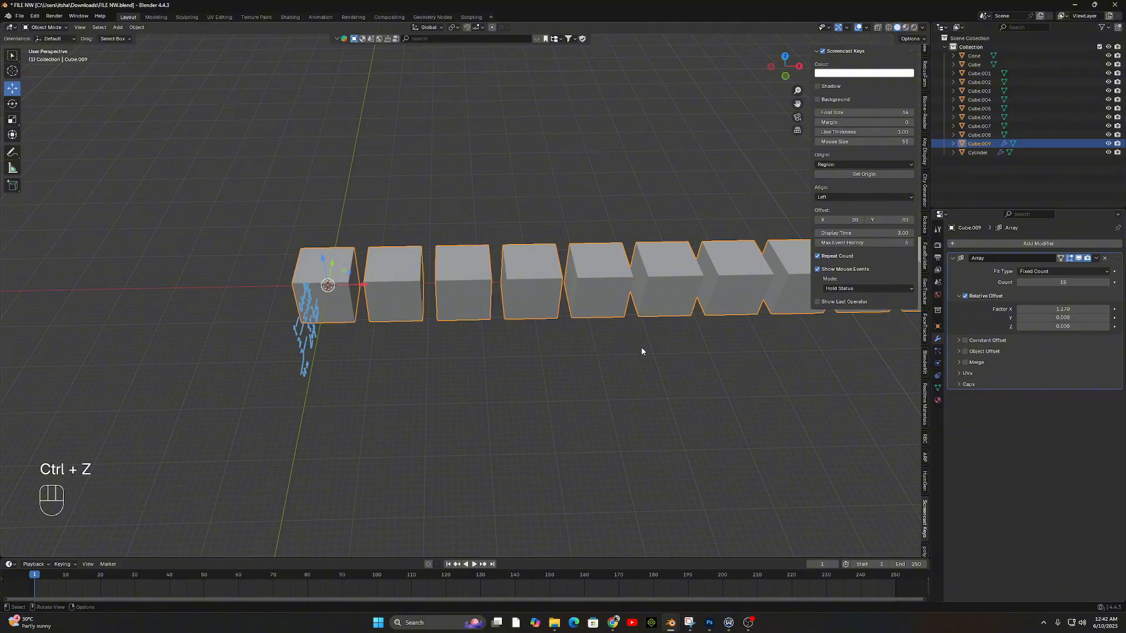
{"action": "scroll", "coordinate": [641, 347], "scroll_direction": "down", "scroll_amount": 3}
{"action": "middle_click_drag", "start_coordinate": [638, 347], "coordinate": [418, 375], "text": "shift"}
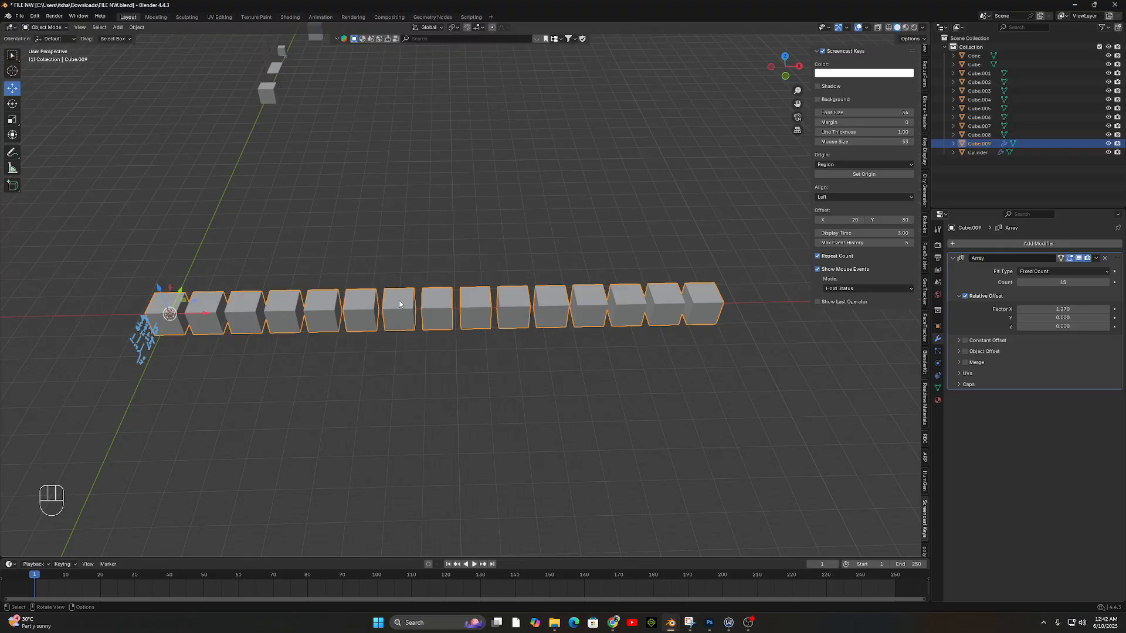
Try applying the Array modifier and moving the whole cube row, and undo both changes.
{"action": "left_click", "coordinate": [1097, 259]}
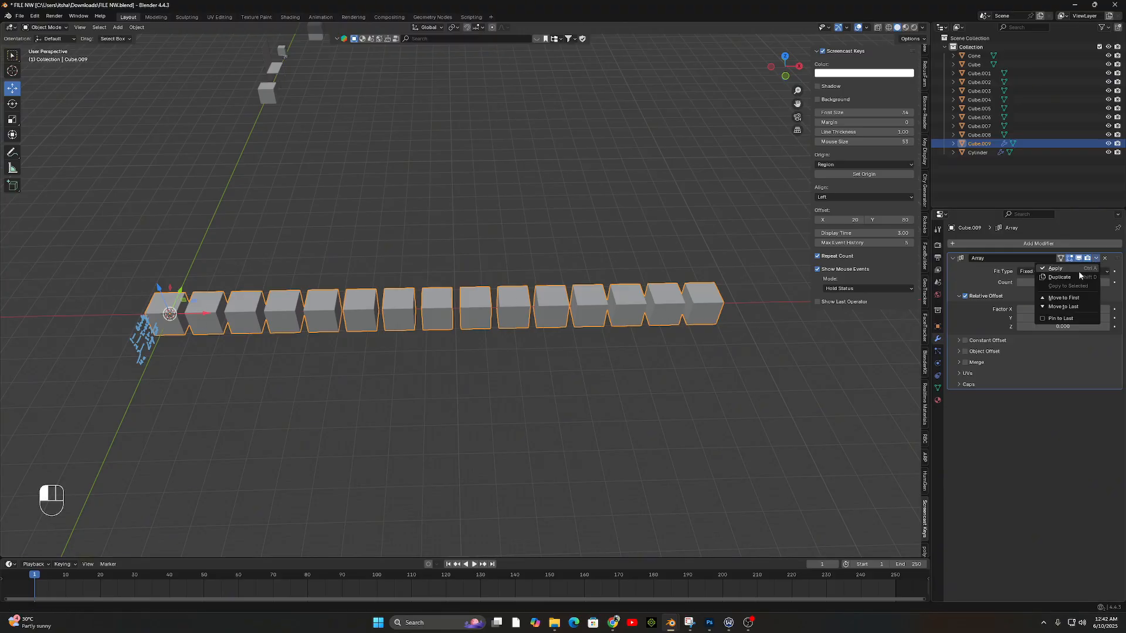
{"action": "left_click", "coordinate": [1079, 271]}
{"action": "key", "text": "g"}
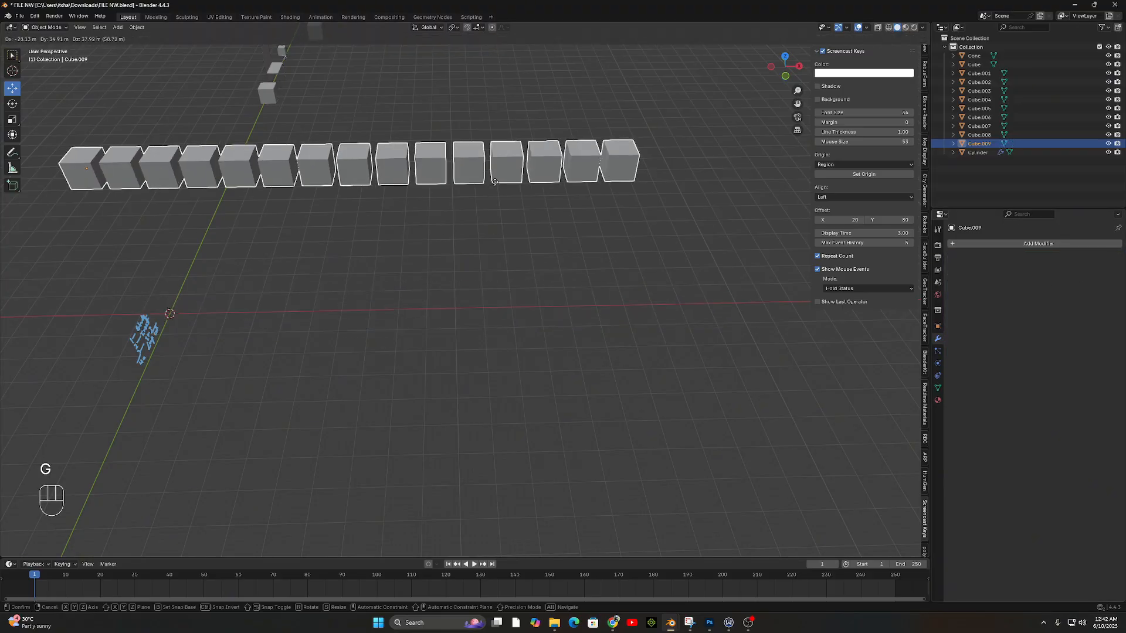
{"action": "left_click", "coordinate": [581, 252]}
{"action": "key", "text": "ctrl+z"}
{"action": "key", "text": "ctrl+z"}
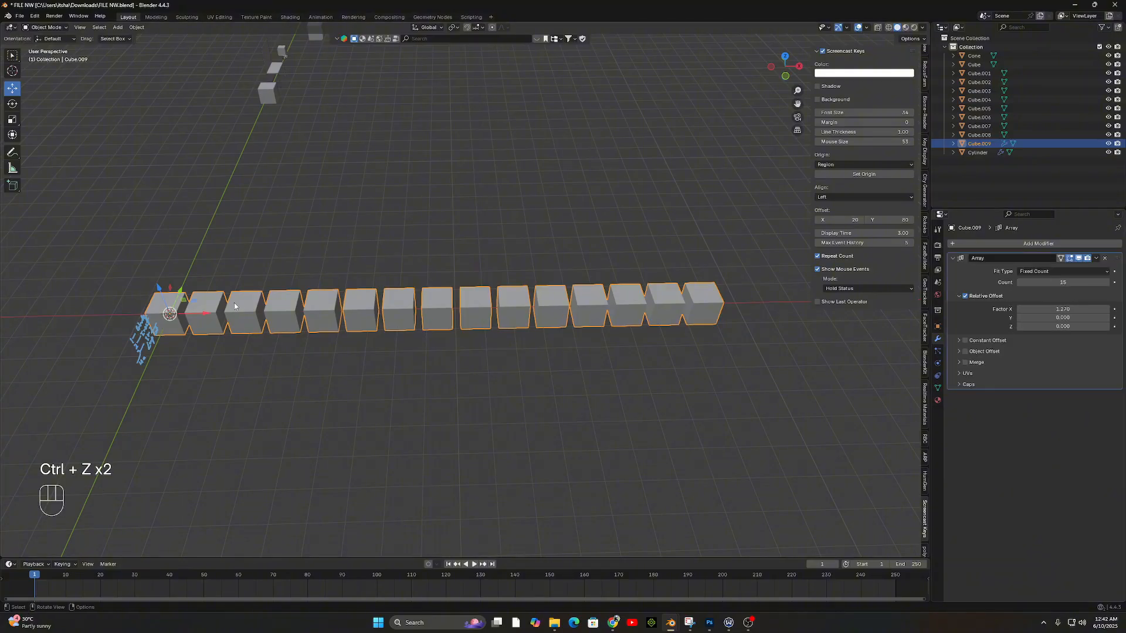
With the Array modifier unapplied, try scaling vertices of the row's first cube in Edit Mode and undo it.
{"action": "key", "text": "Tab"}
{"action": "middle_click_drag", "start_coordinate": [121, 306], "coordinate": [259, 297], "text": "shift"}
{"action": "left_click_drag", "start_coordinate": [263, 295], "coordinate": [337, 316]}
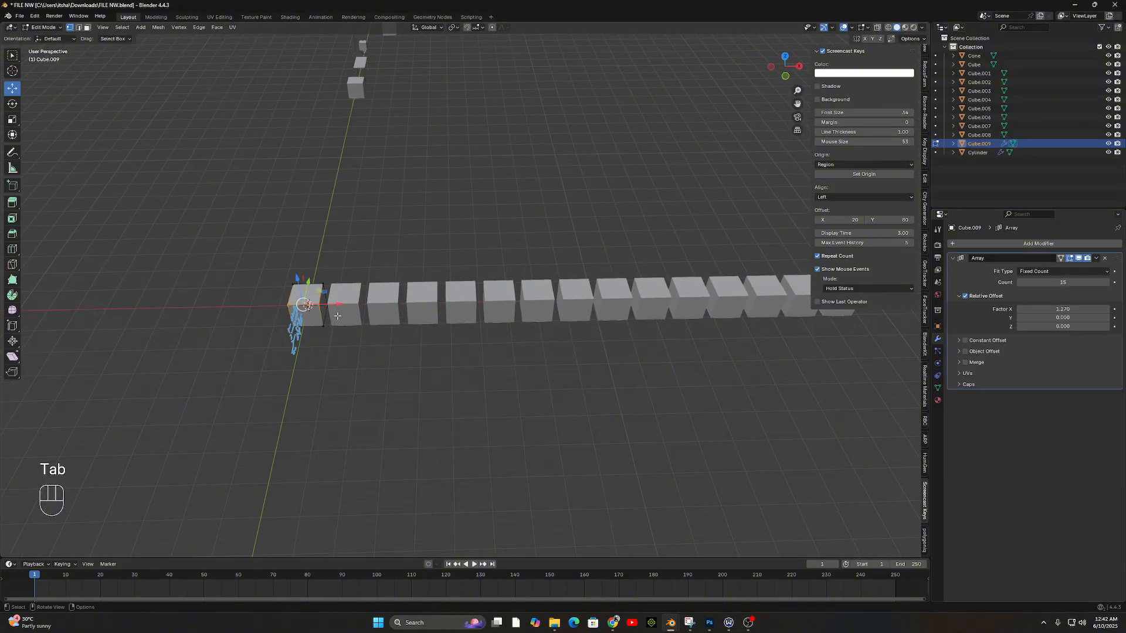
{"action": "key", "text": "s"}
{"action": "key", "text": "ctrl+z"}
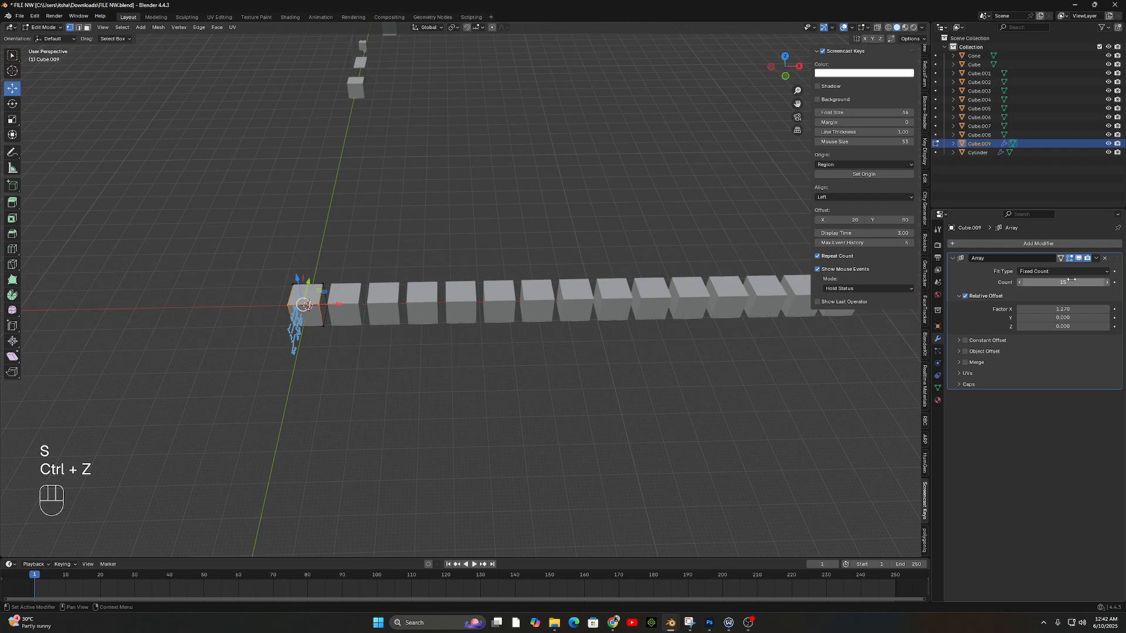
Apply the Array modifier in Object Mode and try scaling only the first cube's selected vertices in Edit Mode.
{"action": "left_click", "coordinate": [1096, 258]}
{"action": "key", "text": "Tab"}
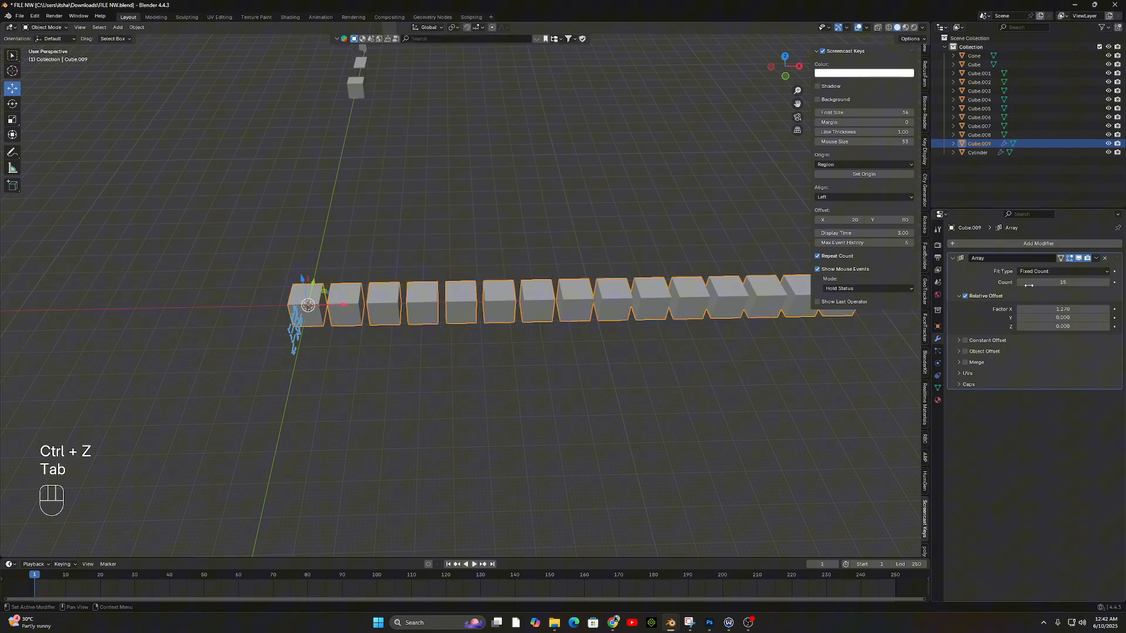
{"action": "left_click", "coordinate": [1096, 258]}
{"action": "left_click", "coordinate": [1085, 266]}
{"action": "key", "text": "Tab"}
{"action": "left_click_drag", "start_coordinate": [276, 289], "coordinate": [317, 322]}
{"action": "key", "text": "s"}
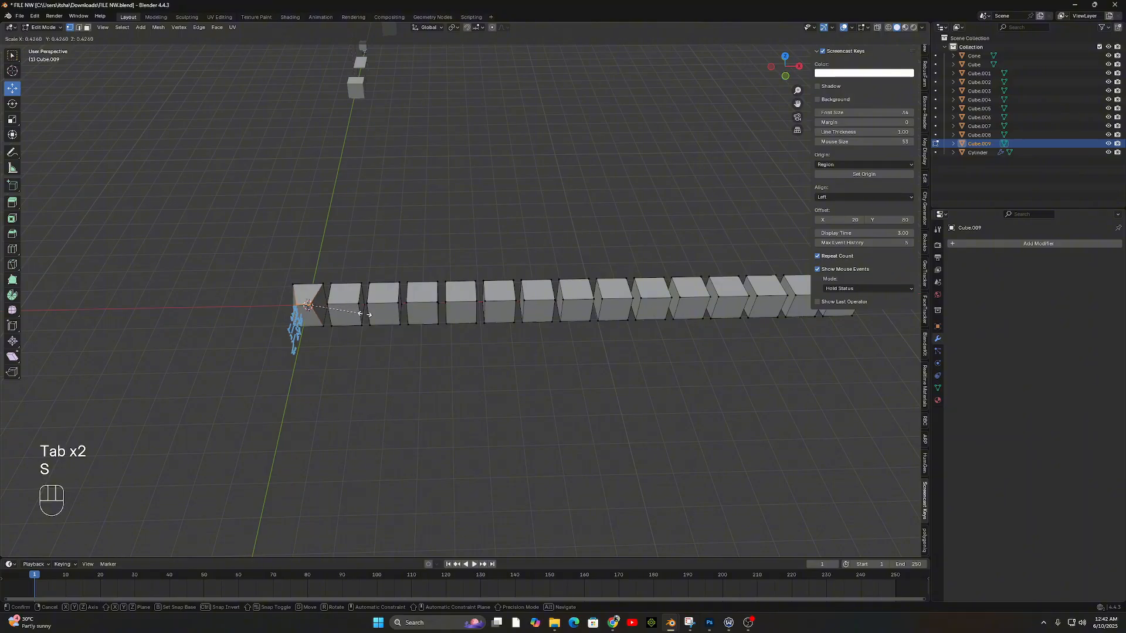
{"action": "right_click", "coordinate": [369, 314]}
Undo the edits back to the live Array modifier on the cube row.
{"action": "key", "text": "ctrl+z"}
{"action": "key", "text": "ctrl+z"}
{"action": "key", "text": "ctrl+z"}
{"action": "key", "text": "ctrl+z"}
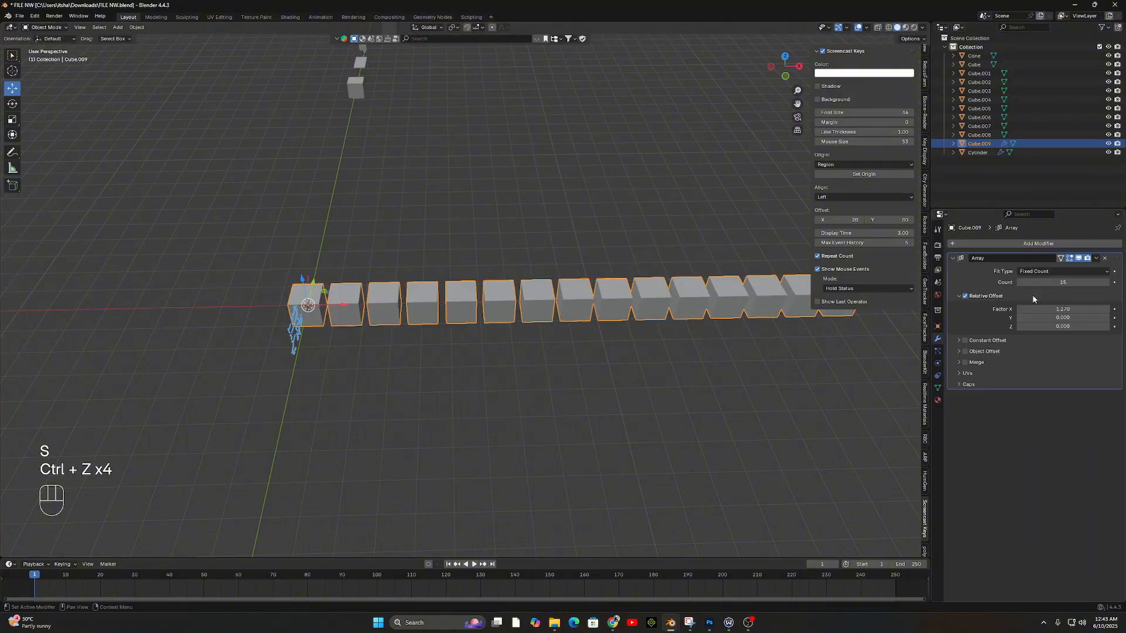
Switch to the Google Docs course outline, highlight Boolean and Subdivision Surface under Modifiers Deep Dive, and return to Blender.
{"action": "middle_click_drag", "start_coordinate": [550, 319], "coordinate": [673, 570], "text": "shift"}
{"action": "scroll", "coordinate": [431, 370], "scroll_direction": "down", "scroll_amount": 1}
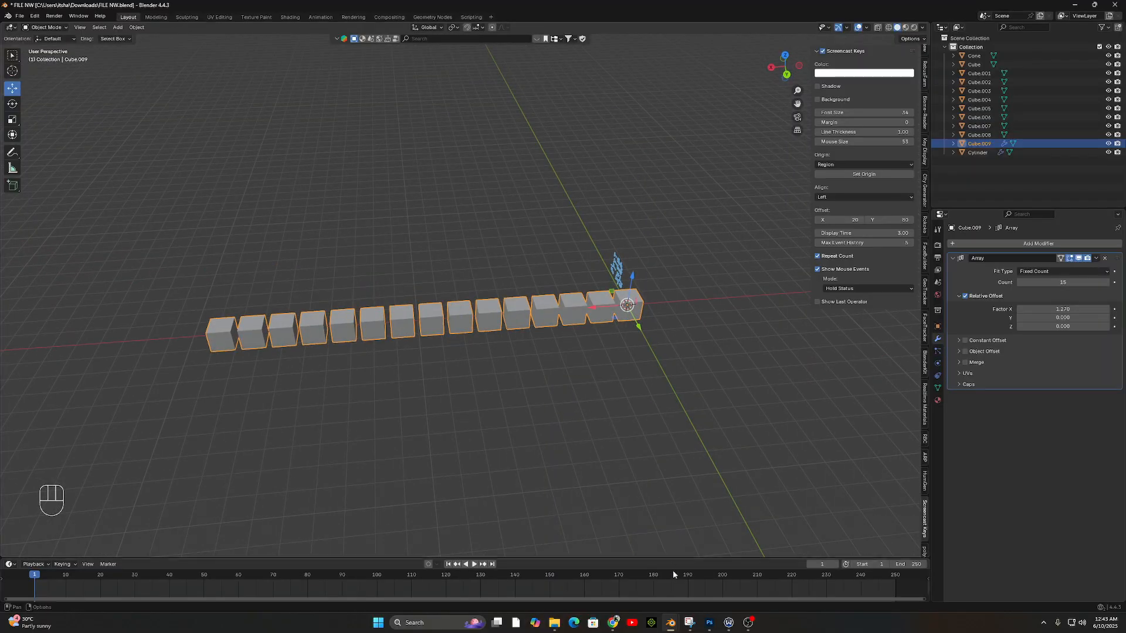
{"action": "left_click", "coordinate": [613, 623]}
{"action": "left_click_drag", "start_coordinate": [478, 385], "coordinate": [463, 383]}
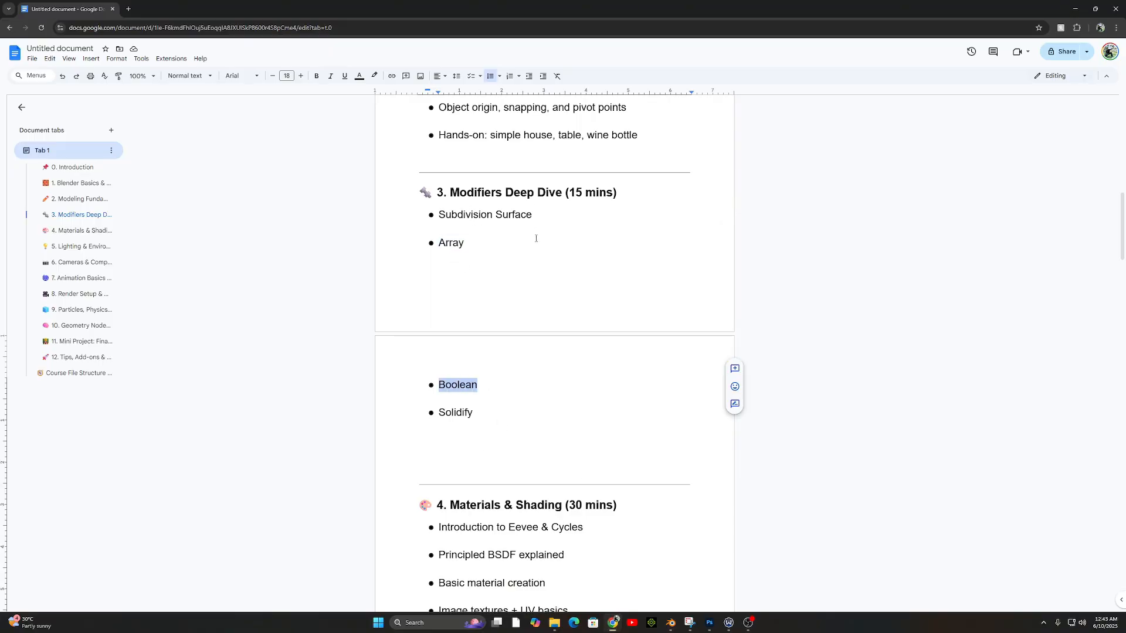
{"action": "left_click_drag", "start_coordinate": [533, 214], "coordinate": [439, 214]}
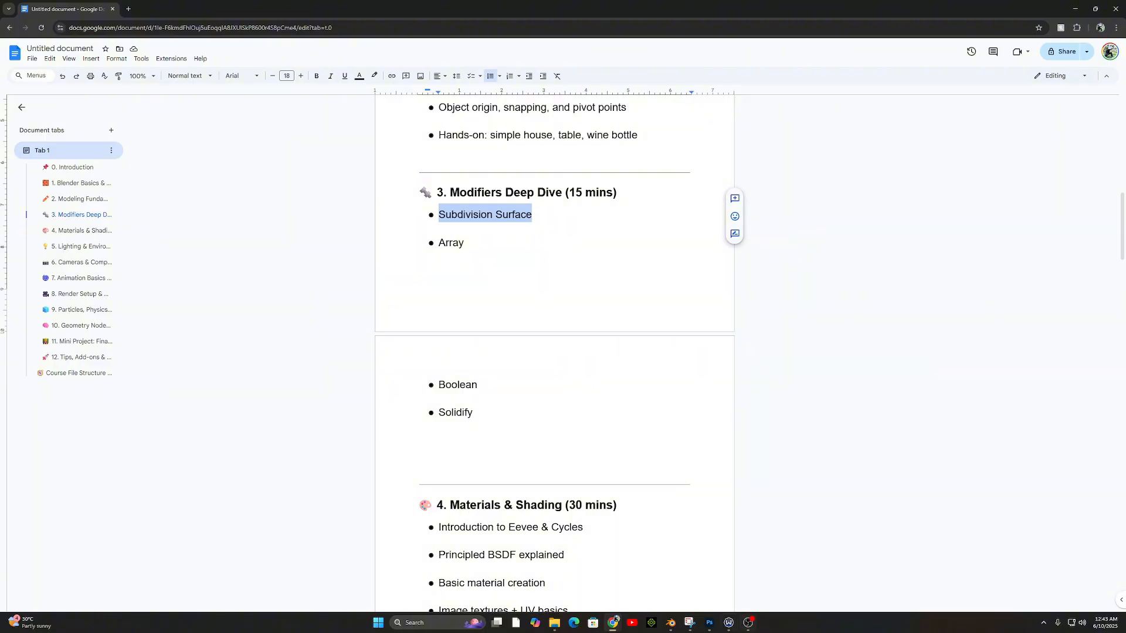
{"action": "left_click", "coordinate": [598, 572]}
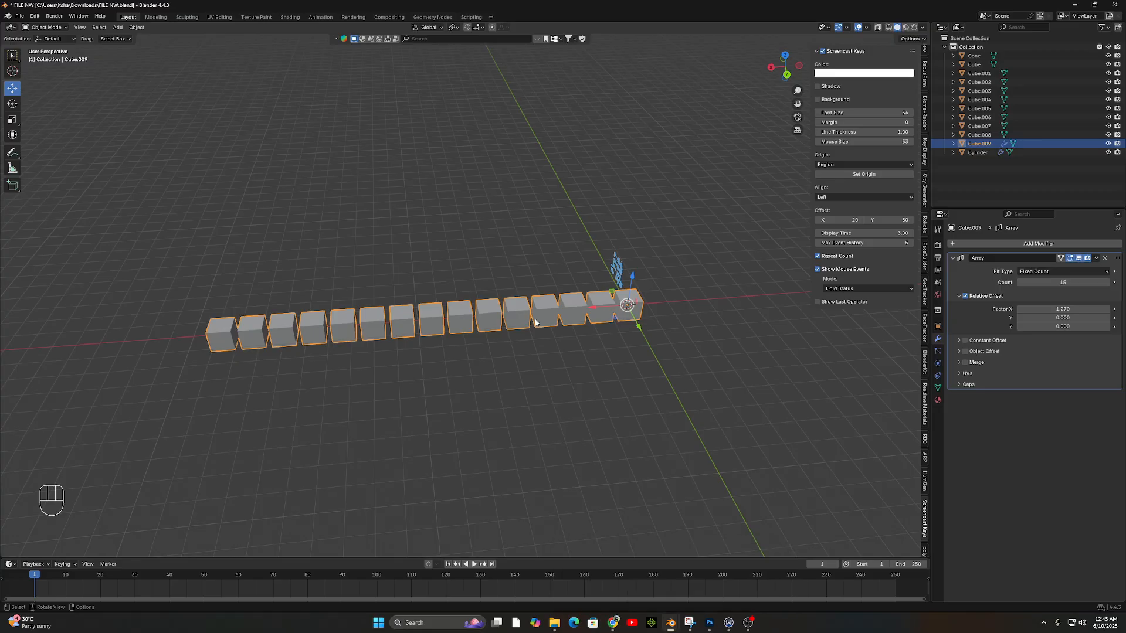
Delete the arrayed cube row and switch to the right orthographic view around the world origin.
{"action": "key", "text": "Tab"}
{"action": "key", "text": "Delete"}
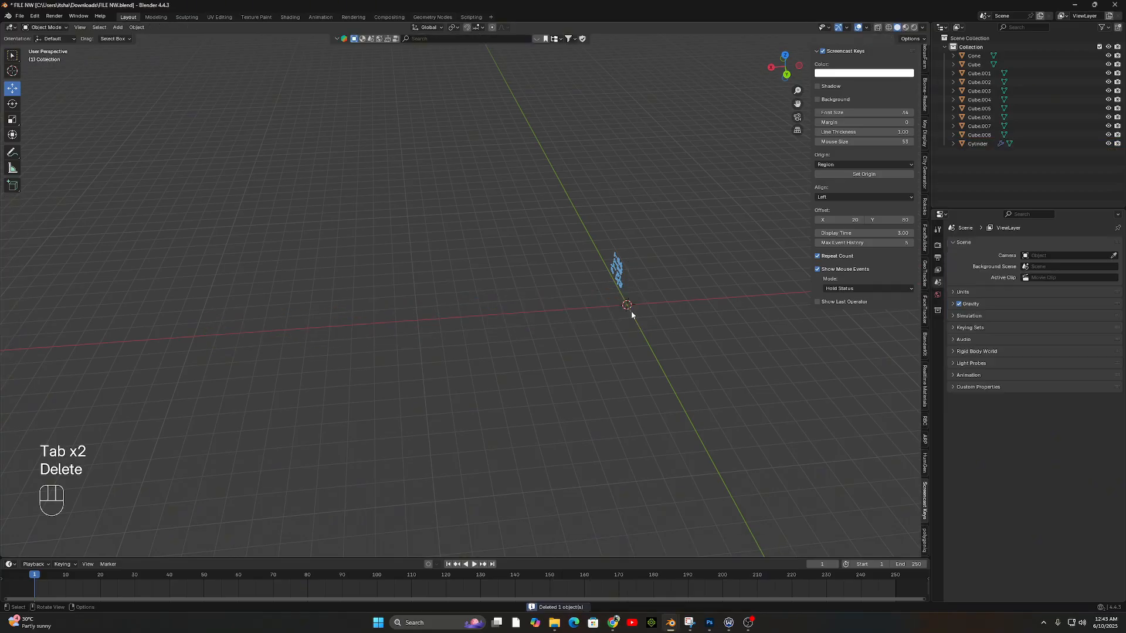
{"action": "middle_click_drag", "start_coordinate": [546, 330], "coordinate": [738, 139]}
{"action": "left_click", "coordinate": [772, 69]}
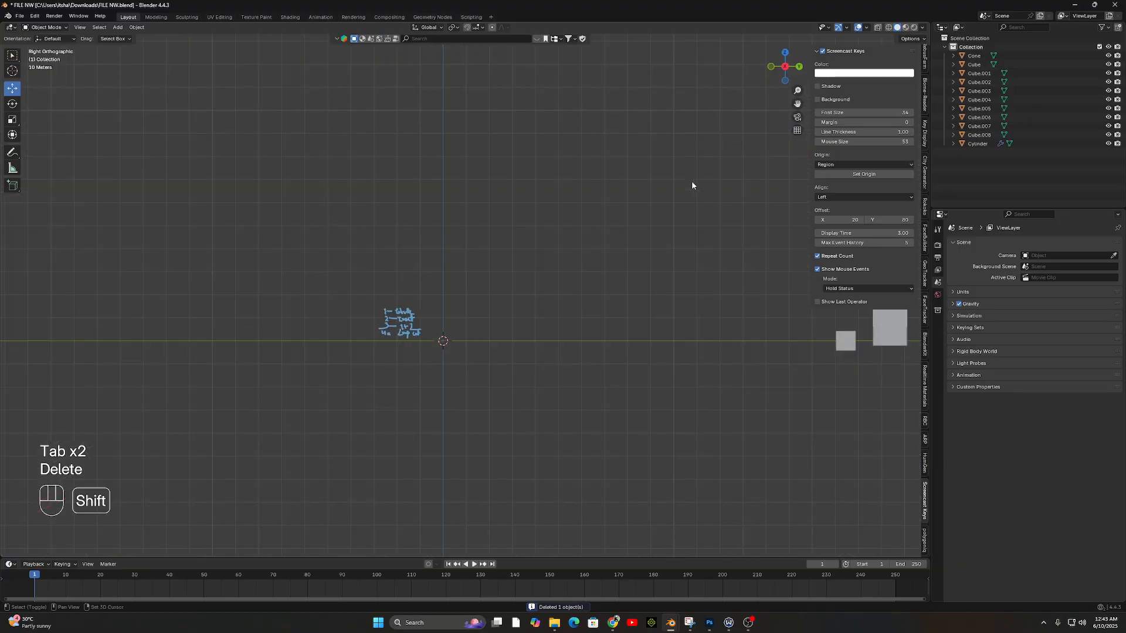
{"action": "middle_click_drag", "start_coordinate": [691, 180], "coordinate": [525, 347], "text": "shift"}
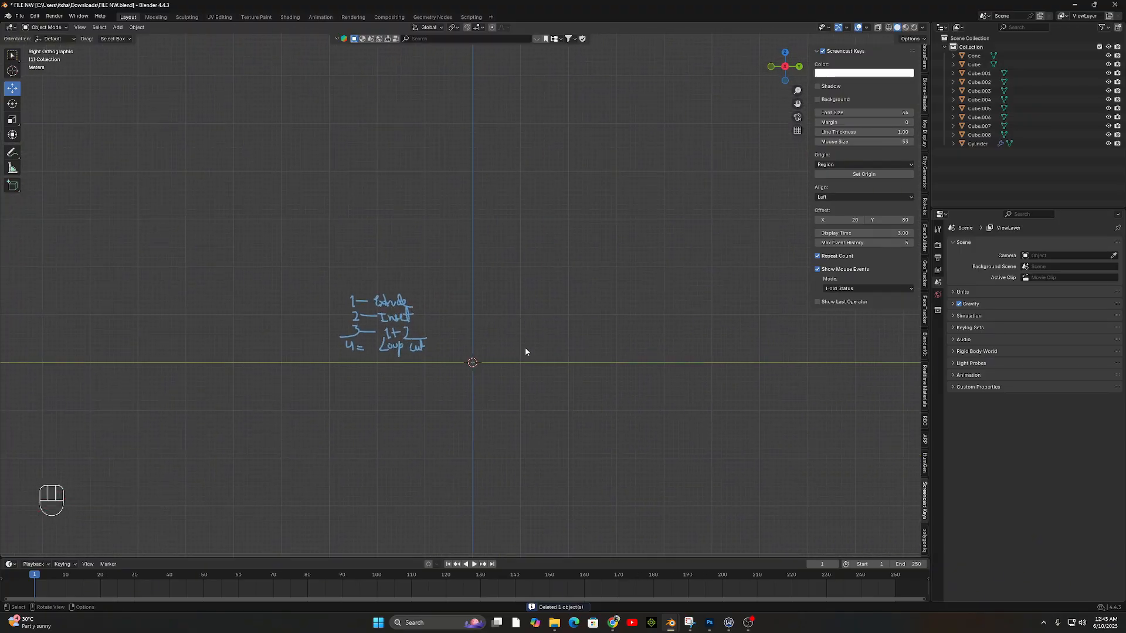
Add a new mesh cube at the world origin and scale it up.
{"action": "key", "text": "shift+a"}
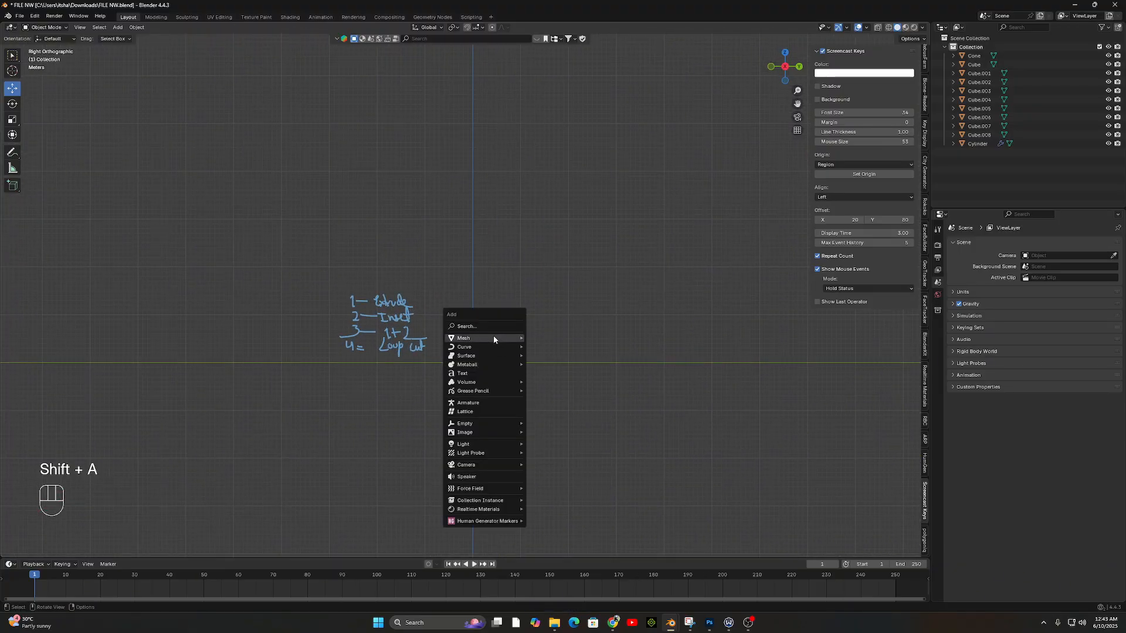
{"action": "mouse_move", "coordinate": [495, 336]}
{"action": "left_click", "coordinate": [545, 347]}
{"action": "key", "text": "s"}
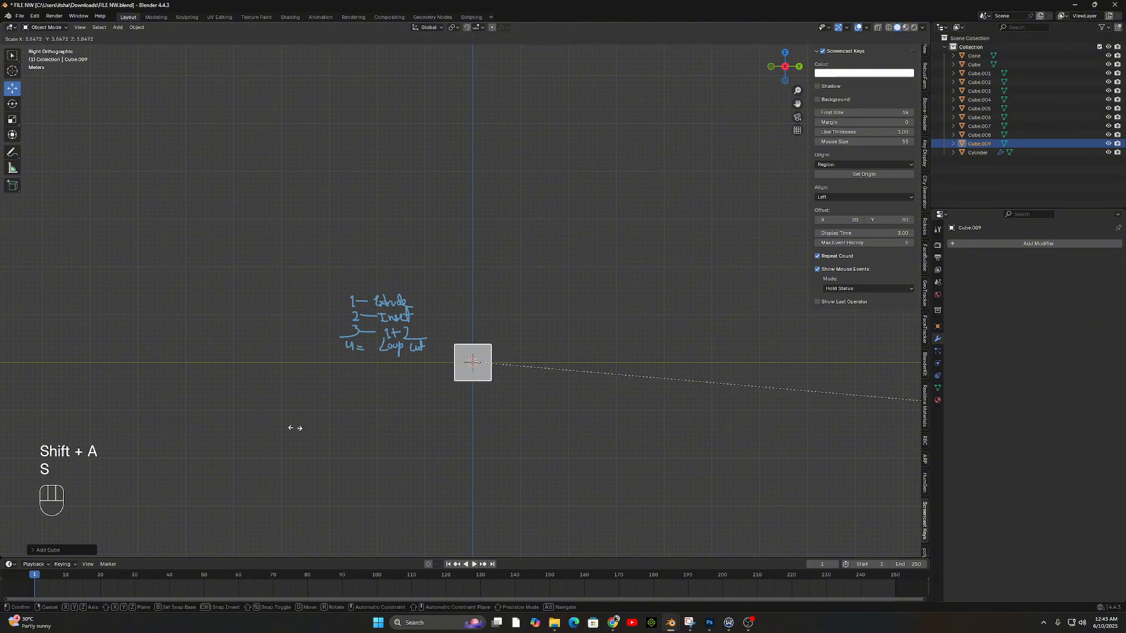
{"action": "left_click", "coordinate": [656, 492]}
Move the cube up along the Z axis until its base rests on the ground line.
{"action": "key", "text": "g"}
{"action": "key", "text": "z"}
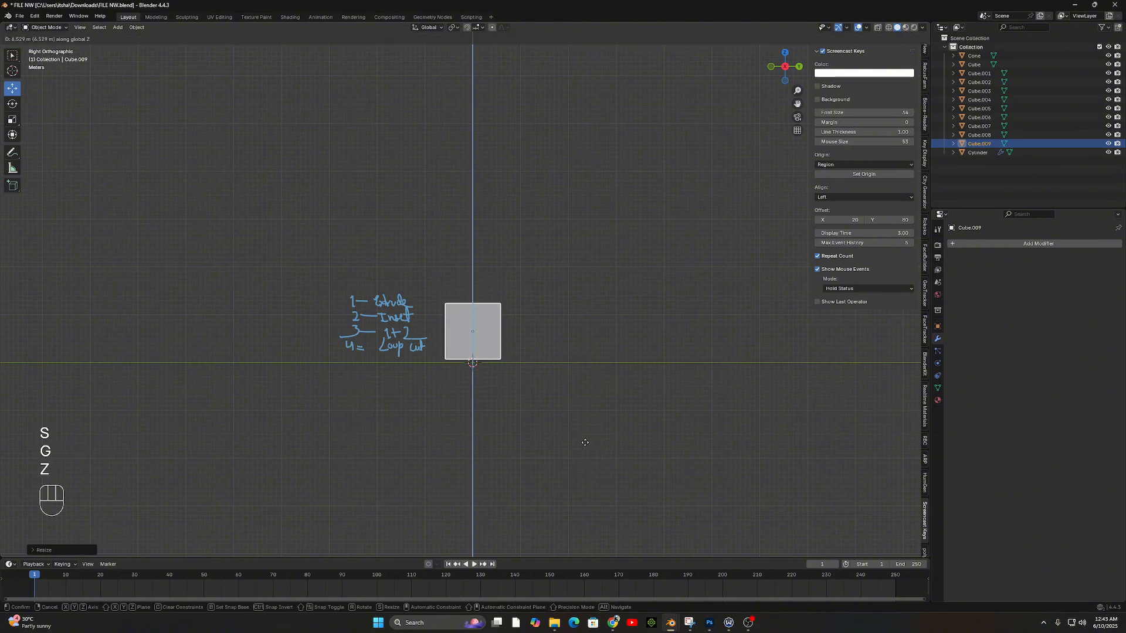
{"action": "left_click", "coordinate": [586, 445]}
{"action": "scroll", "coordinate": [586, 445], "scroll_direction": "up", "scroll_amount": 6}
{"action": "middle_click_drag", "start_coordinate": [511, 388], "coordinate": [482, 313], "text": "shift"}
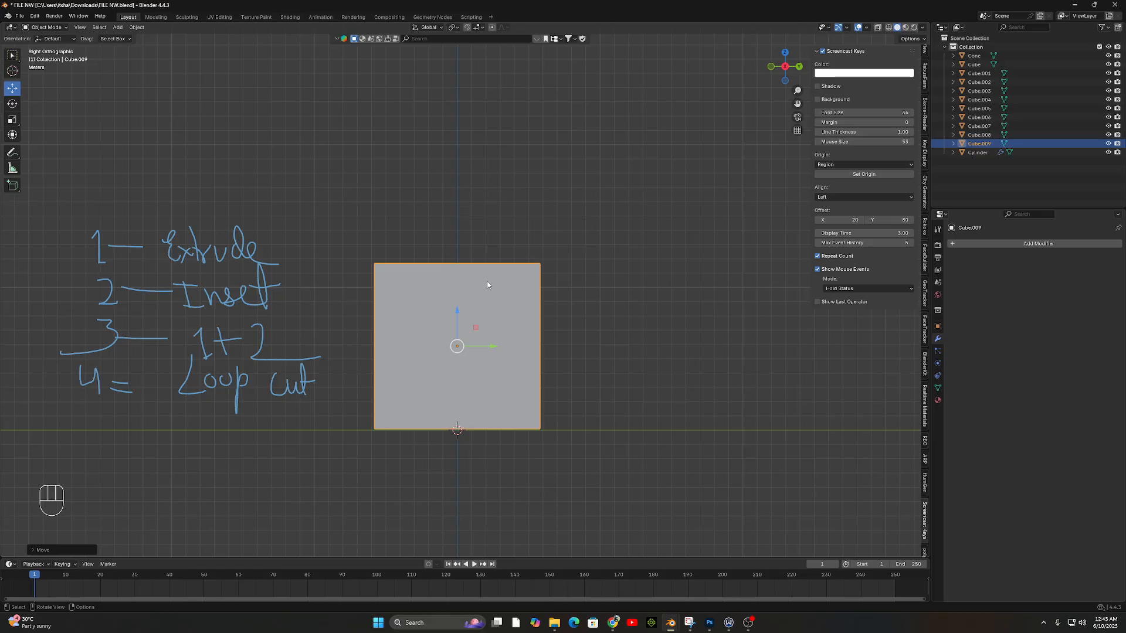
Frame the selected cube in perspective and add a Subdivision Surface modifier to it.
{"action": "scroll", "coordinate": [522, 347], "scroll_direction": "down", "scroll_amount": 6}
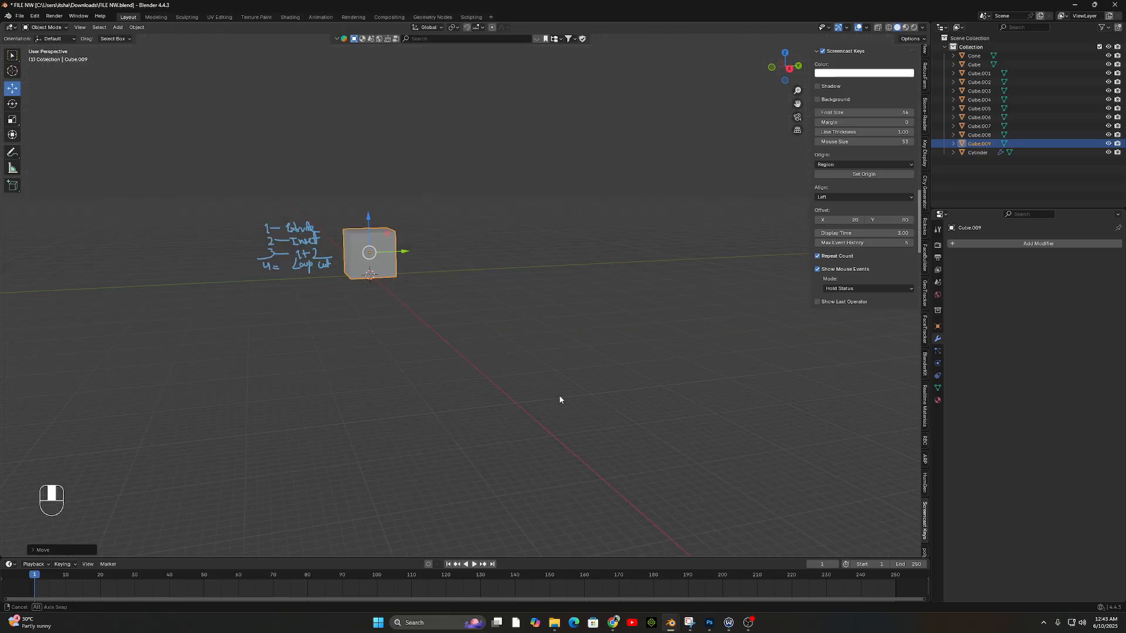
{"action": "middle_click_drag", "start_coordinate": [561, 397], "coordinate": [369, 262]}
{"action": "key", "text": "KP_Decimal"}
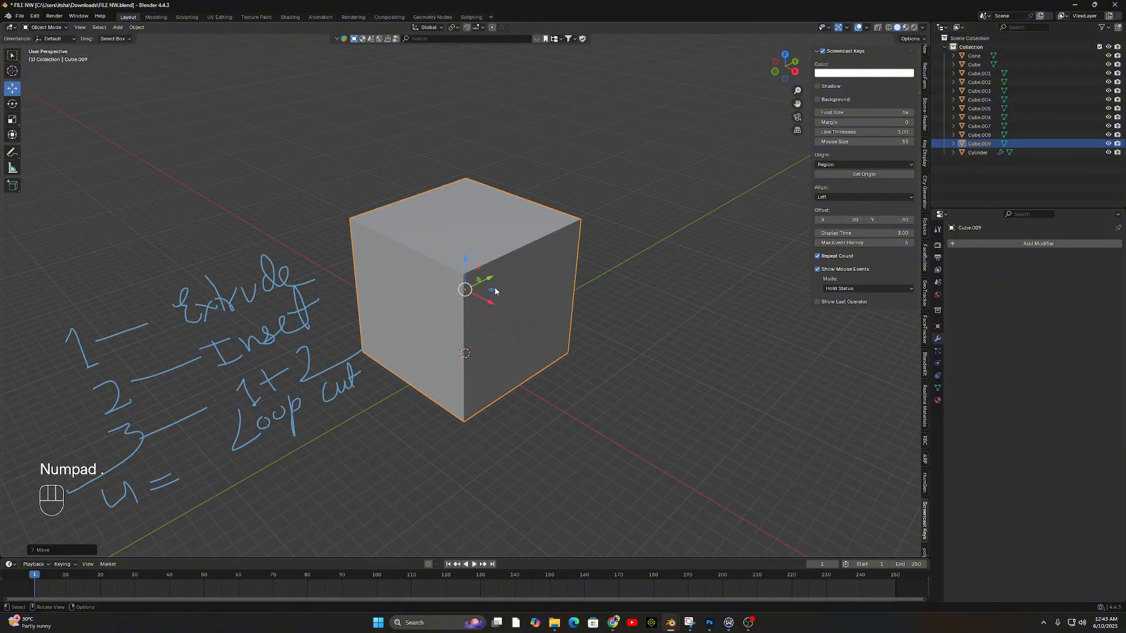
{"action": "mouse_move", "coordinate": [538, 256]}
{"action": "middle_mouse_down"}
{"action": "mouse_move", "coordinate": [412, 245]}
{"action": "mouse_move", "coordinate": [567, 247]}
{"action": "mouse_move", "coordinate": [530, 238]}
{"action": "mouse_move", "coordinate": [550, 243]}
{"action": "middle_mouse_up"}
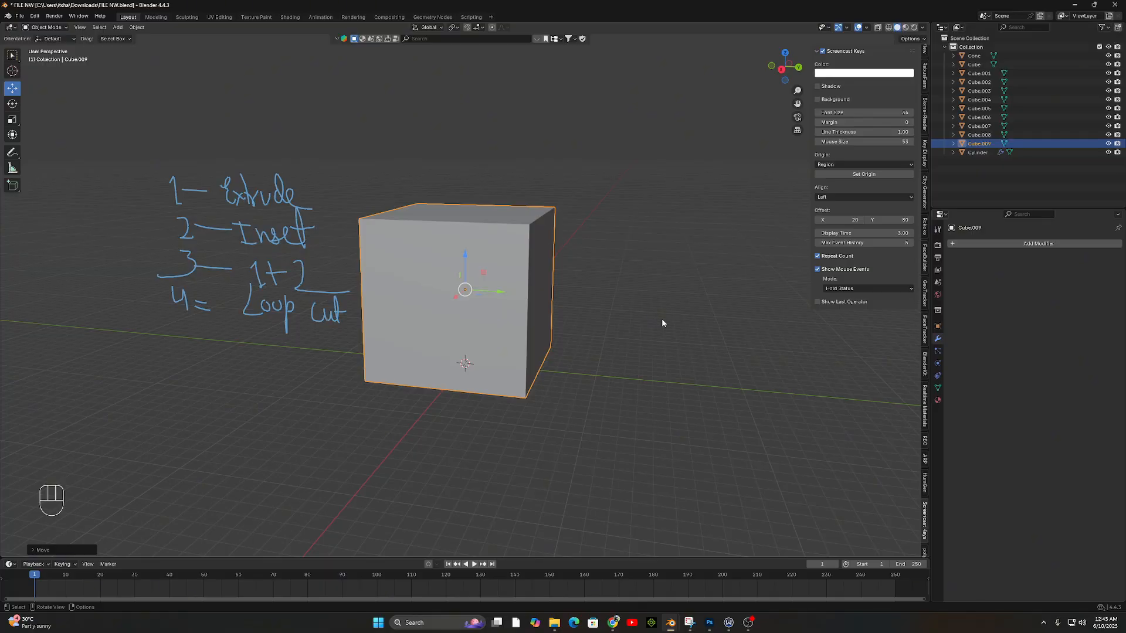
{"action": "left_click", "coordinate": [1012, 244]}
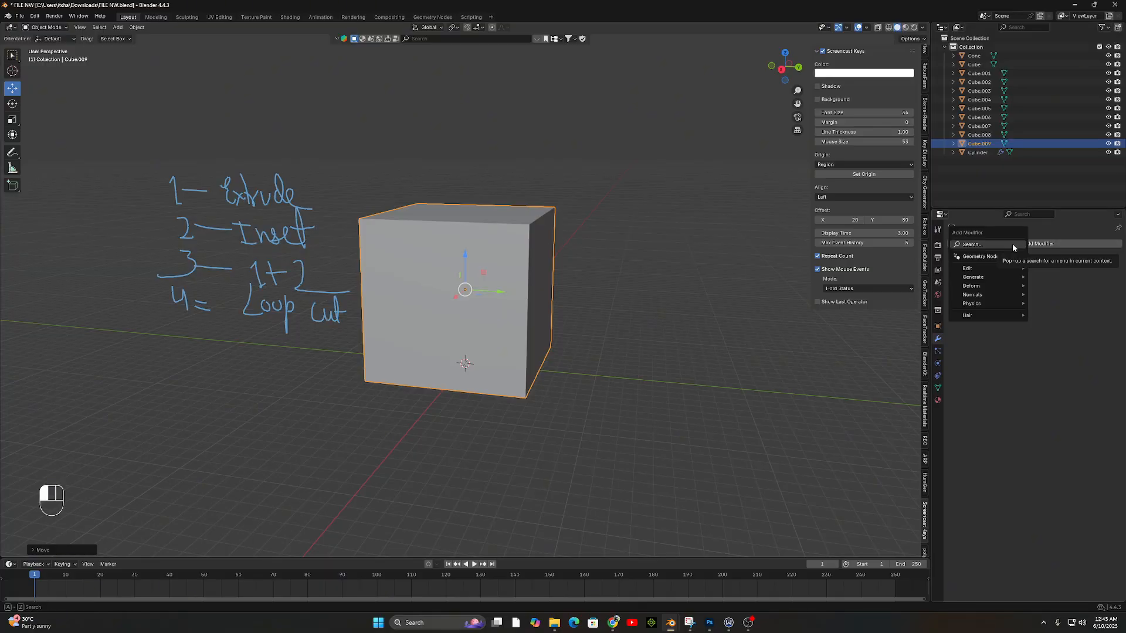
{"action": "left_click", "coordinate": [1011, 243]}
{"action": "type", "text": "sub"}
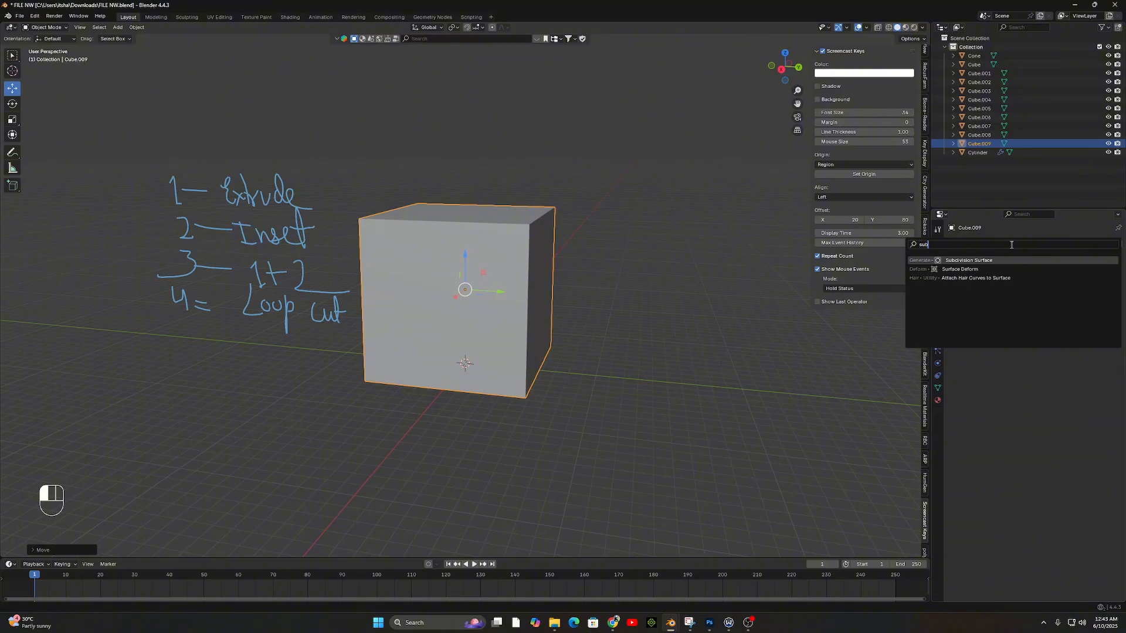
{"action": "key", "text": "Return"}
Raise the Subdivision modifier's viewport level to 3.
{"action": "middle_click_drag", "start_coordinate": [553, 277], "coordinate": [585, 313]}
{"action": "scroll", "coordinate": [585, 313], "scroll_direction": "up", "scroll_amount": 5}
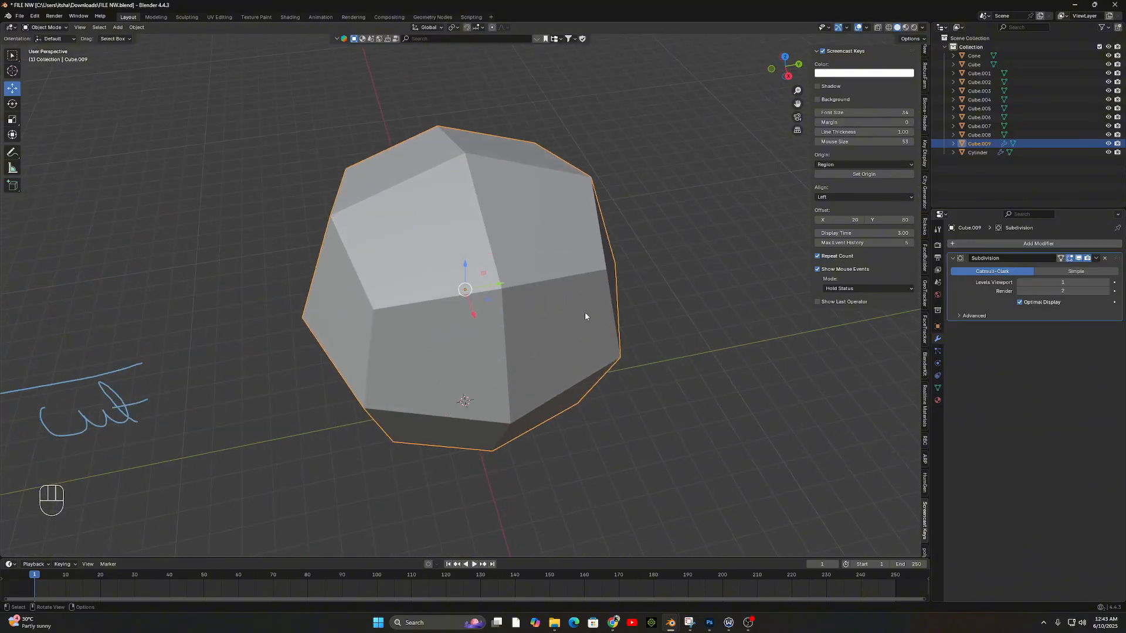
{"action": "left_click", "coordinate": [1107, 283]}
{"action": "left_click", "coordinate": [1107, 282]}
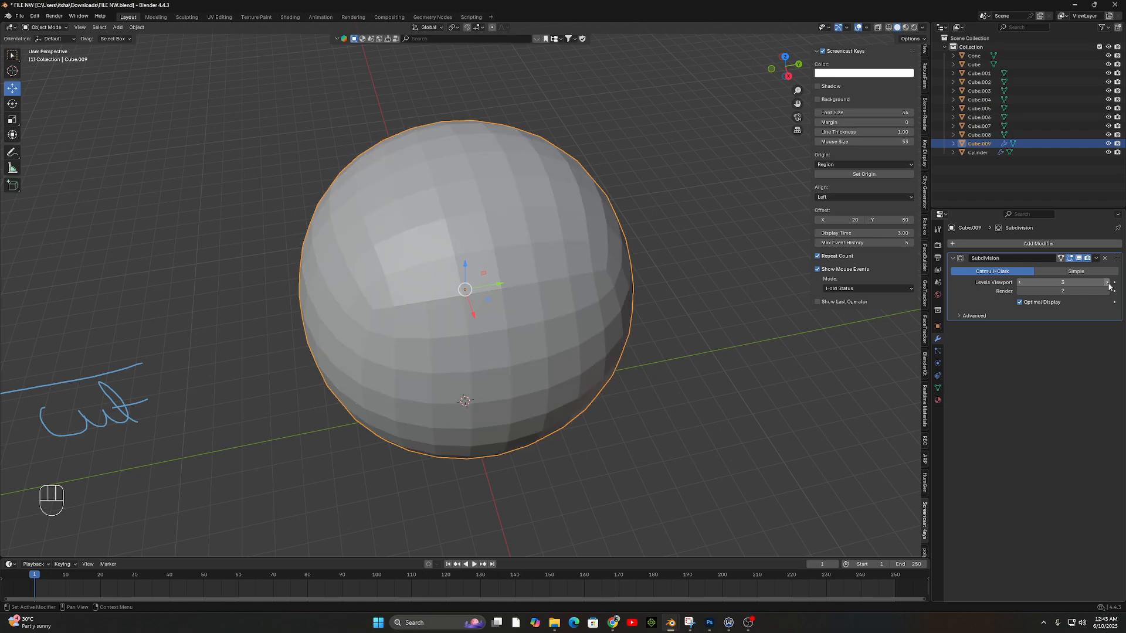
Raise the Subdivision modifier's viewport level further and view the rounded cube from another angle.
{"action": "left_click", "coordinate": [1107, 283]}
{"action": "left_click", "coordinate": [1106, 283]}
{"action": "middle_click_drag", "start_coordinate": [599, 342], "coordinate": [562, 270]}
Undo the viewport level changes and the addition of the Subdivision modifier on the cube.
{"action": "key", "text": "ctrl+z"}
{"action": "key", "text": "ctrl+z"}
{"action": "key", "text": "ctrl+z"}
{"action": "key", "text": "ctrl+z"}
{"action": "key", "text": "ctrl+z"}
Enter Edit Mode and inset the cube's top face inward with a wide border.
{"action": "key", "text": "Tab"}
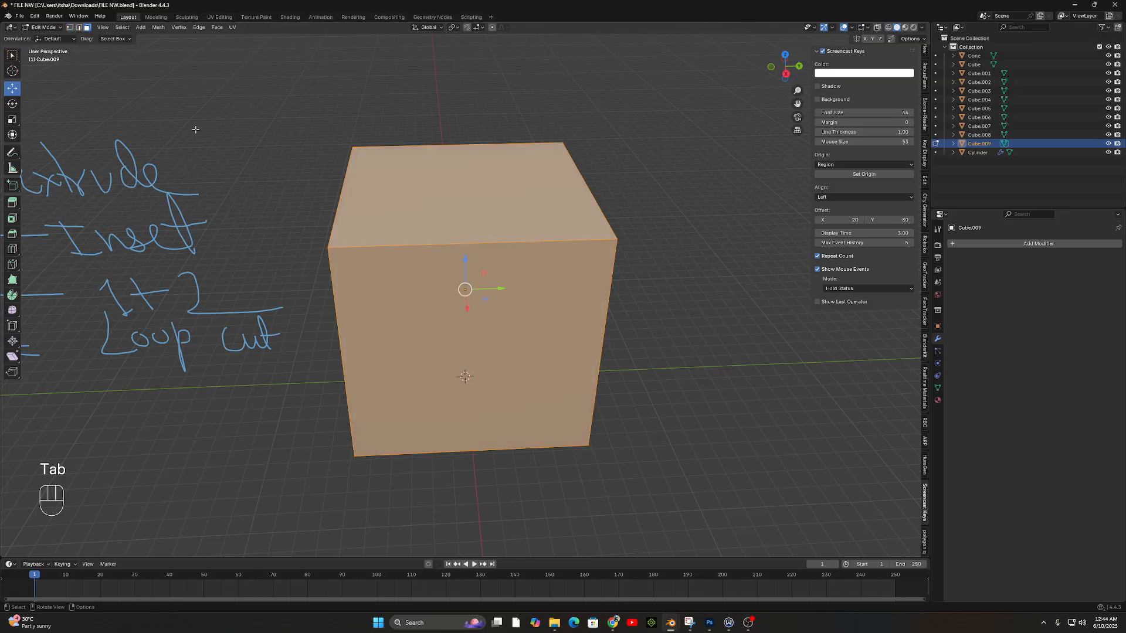
{"action": "left_click", "coordinate": [444, 214]}
{"action": "key", "text": "i"}
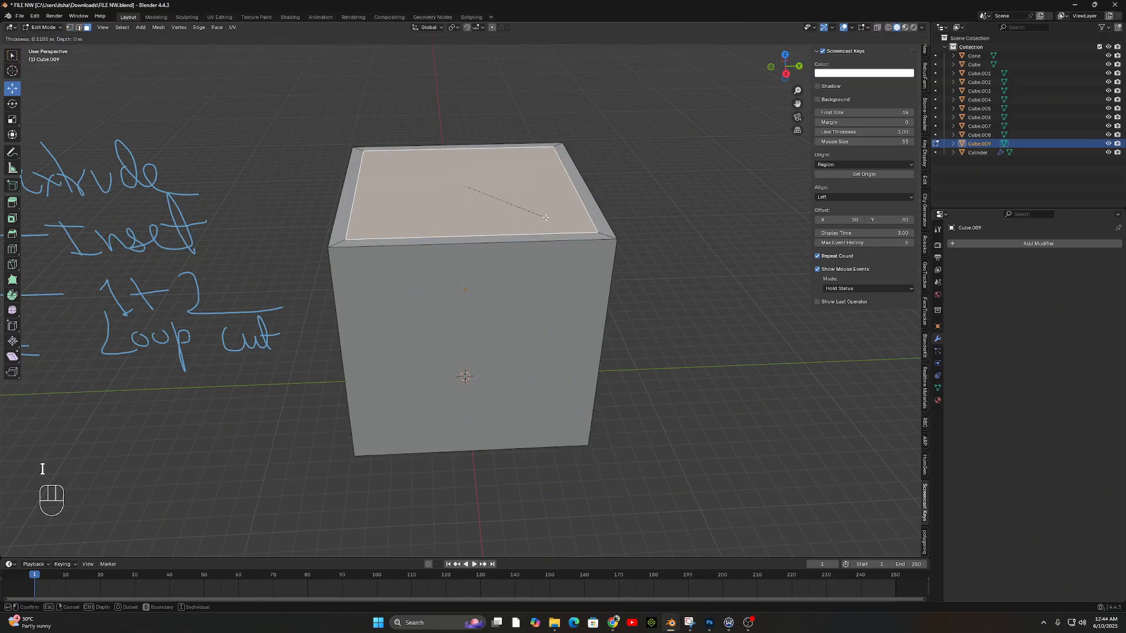
{"action": "left_click", "coordinate": [523, 175]}
Extrude the inset top face upward along the Z axis into a tall column.
{"action": "key", "text": "e"}
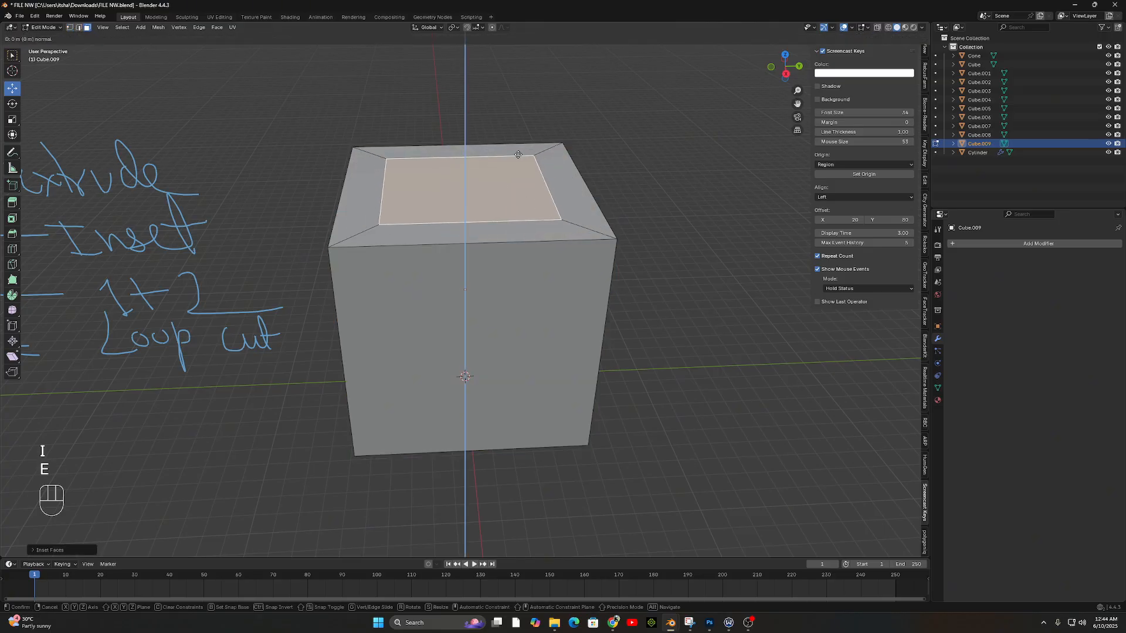
{"action": "key", "text": "z"}
{"action": "key", "text": "z"}
{"action": "left_click", "coordinate": [518, 508]}
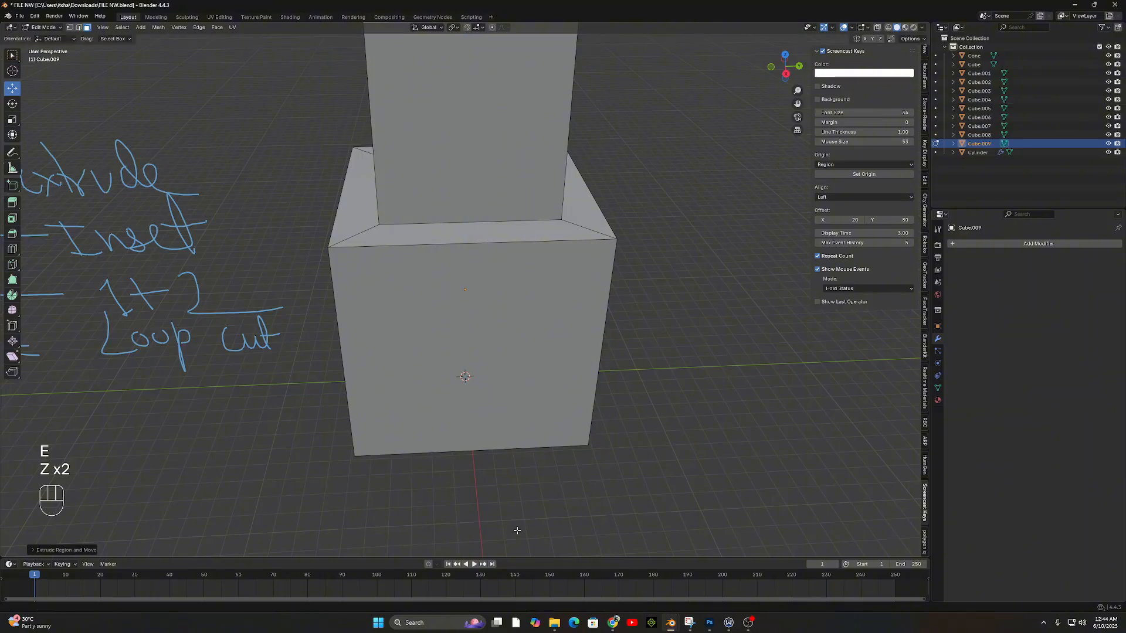
Scale down the column's top face so the neck tapers upward, and return to Object Mode.
{"action": "scroll", "coordinate": [516, 516], "scroll_direction": "down", "scroll_amount": 5}
{"action": "scroll", "coordinate": [516, 352], "scroll_direction": "up", "scroll_amount": 4}
{"action": "middle_click_drag", "start_coordinate": [528, 281], "coordinate": [573, 306]}
{"action": "key", "text": "s"}
{"action": "left_click", "coordinate": [536, 244]}
{"action": "scroll", "coordinate": [558, 352], "scroll_direction": "down", "scroll_amount": 3}
{"action": "key", "text": "Tab"}
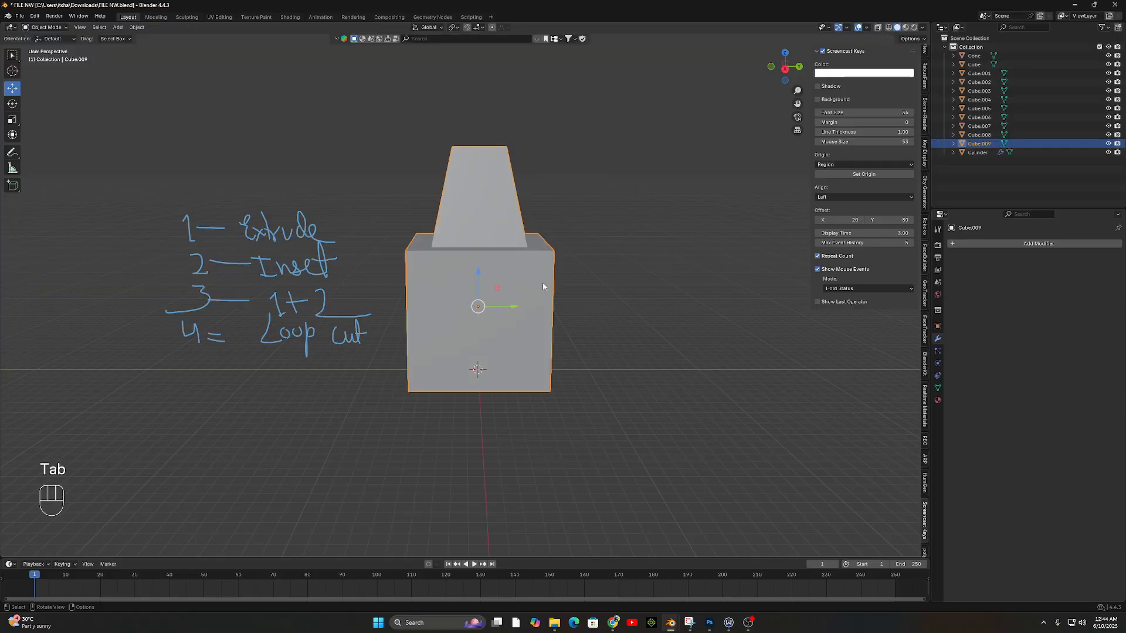
Add a Subdivision Surface modifier to the extruded shape and set its viewport level to 3.
{"action": "left_click", "coordinate": [1001, 245]}
{"action": "type", "text": "s"}
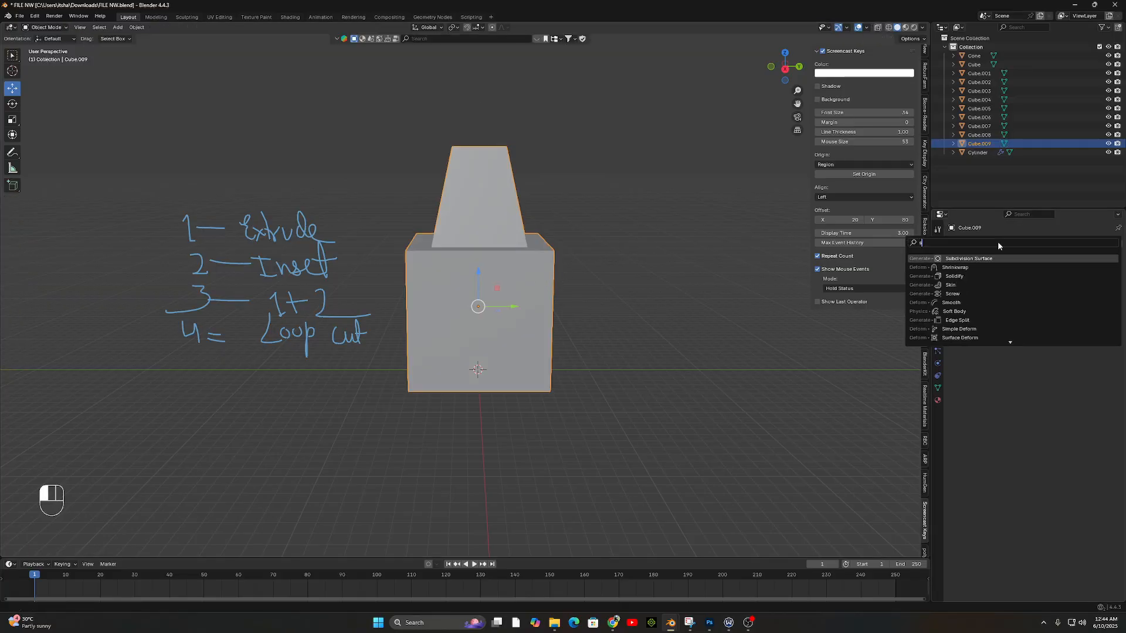
{"action": "key", "text": "Return"}
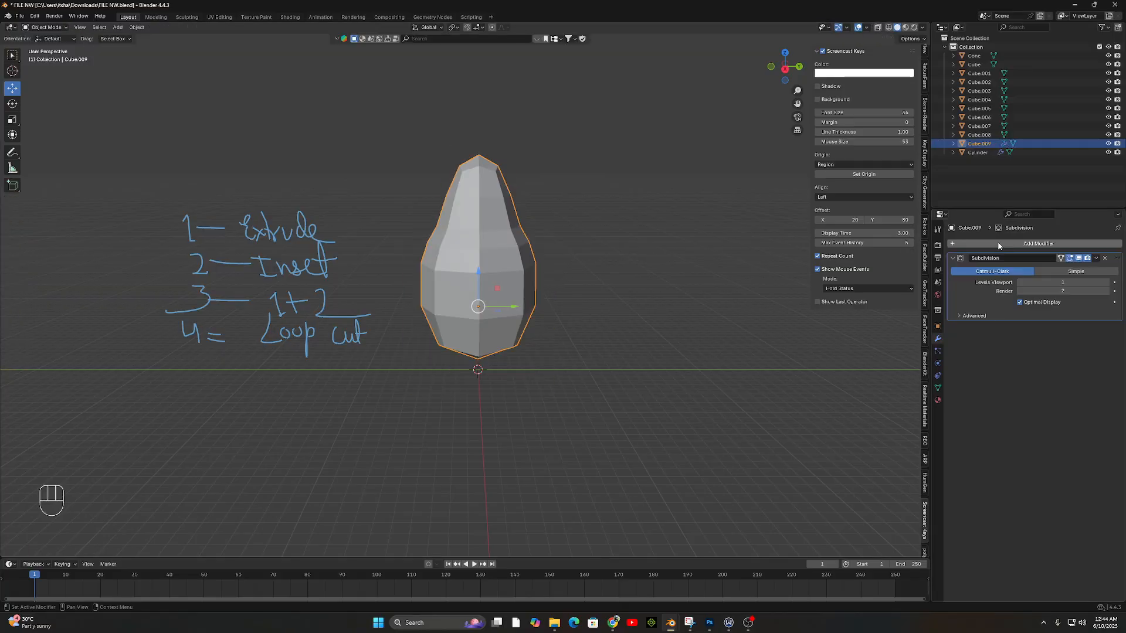
{"action": "left_click", "coordinate": [1104, 282]}
{"action": "left_click", "coordinate": [1104, 283]}
In Edit Mode, add a horizontal loop cut around the lower block and slide it down to the bottom edge.
{"action": "key", "text": "Tab"}
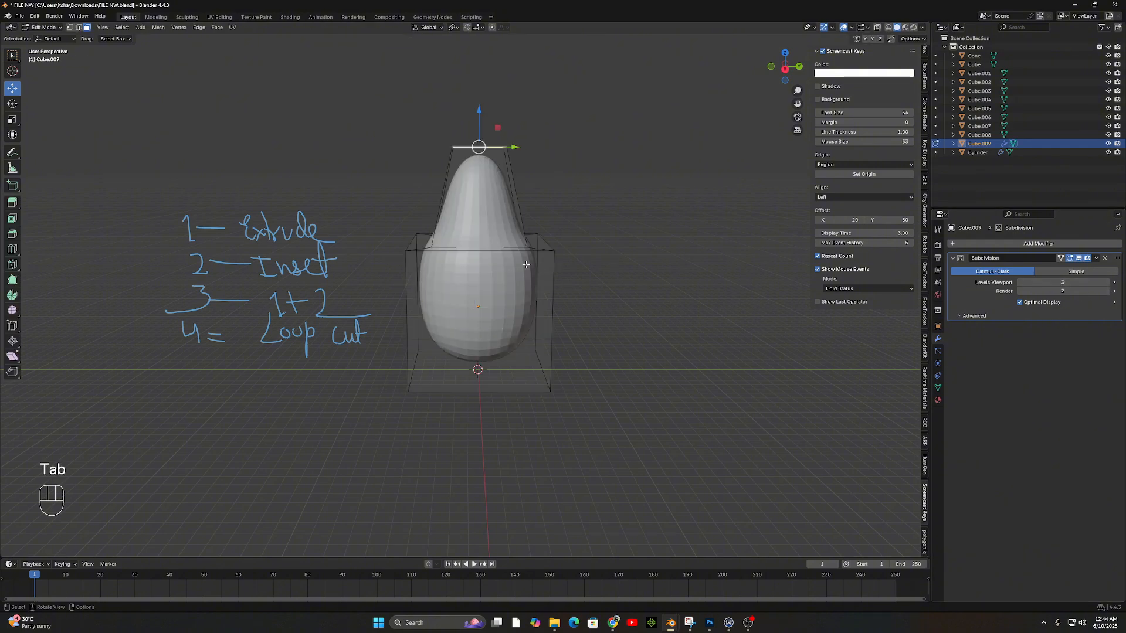
{"action": "middle_click_drag", "start_coordinate": [499, 348], "coordinate": [505, 337]}
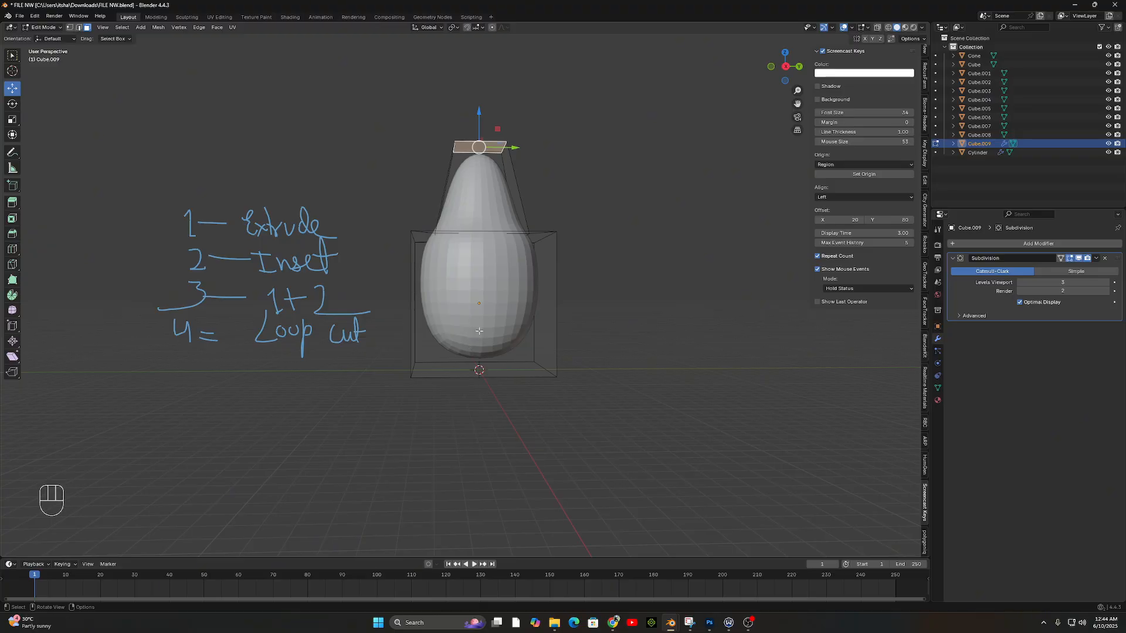
{"action": "key", "text": "ctrl"}
{"action": "key", "text": "ctrl+r"}
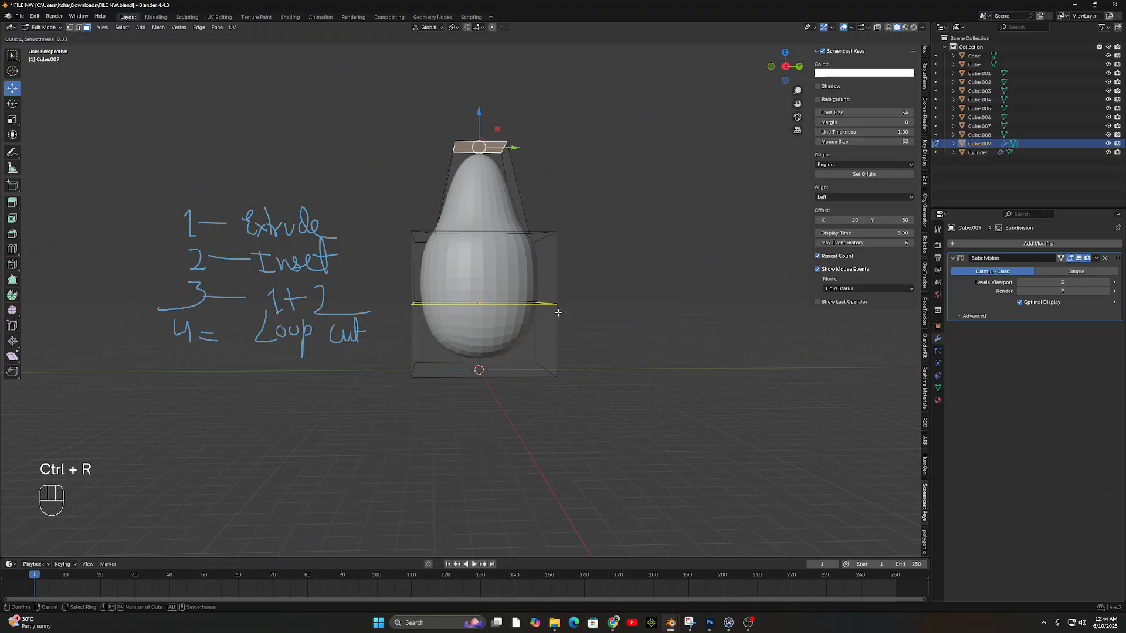
{"action": "left_click", "coordinate": [559, 313]}
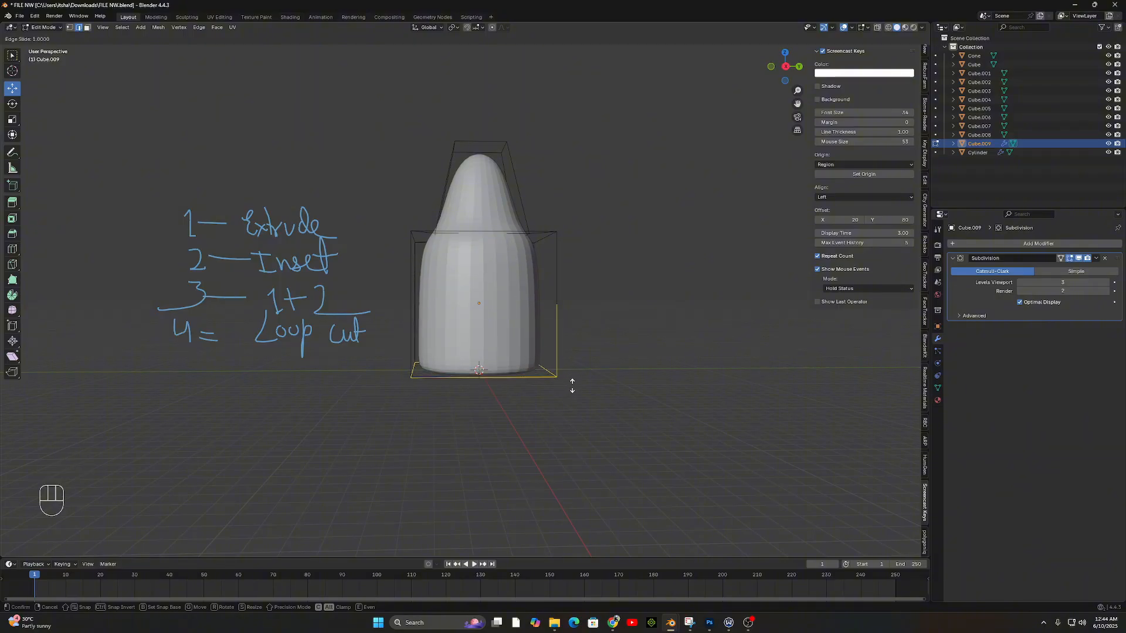
{"action": "left_click", "coordinate": [570, 387]}
Add a horizontal loop cut around the tapered neck and slide it down to where the neck meets the block.
{"action": "middle_click_drag", "start_coordinate": [561, 395], "coordinate": [566, 296]}
{"action": "scroll", "coordinate": [566, 385], "scroll_direction": "up", "scroll_amount": 5}
{"action": "scroll", "coordinate": [565, 334], "scroll_direction": "up", "scroll_amount": 5}
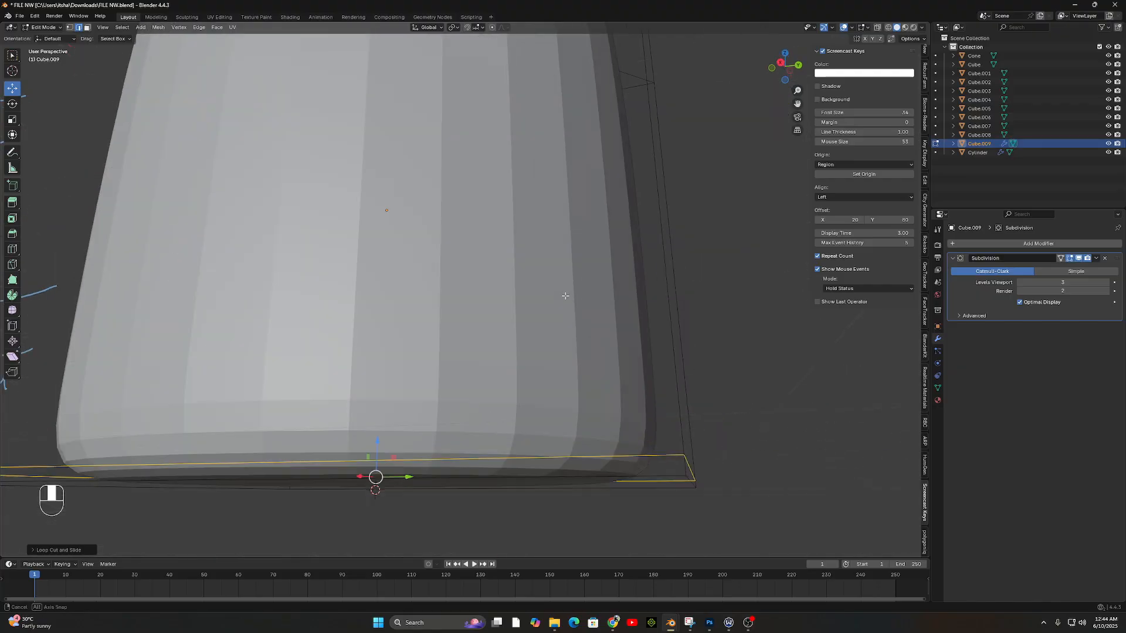
{"action": "scroll", "coordinate": [614, 392], "scroll_direction": "down", "scroll_amount": 8}
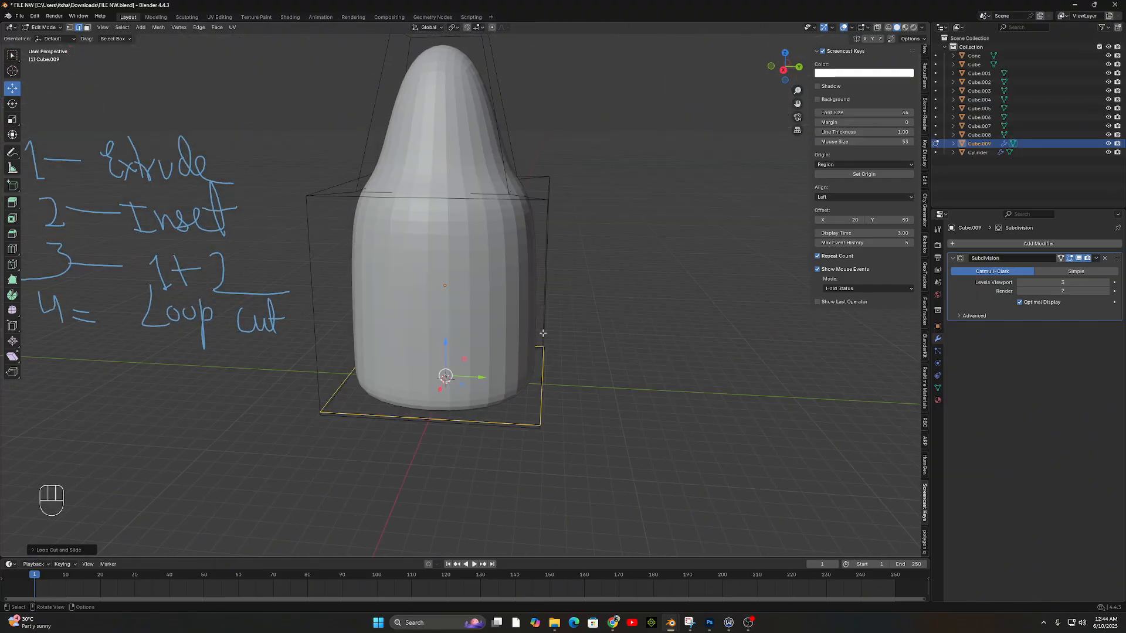
{"action": "scroll", "coordinate": [538, 308], "scroll_direction": "up", "scroll_amount": 2}
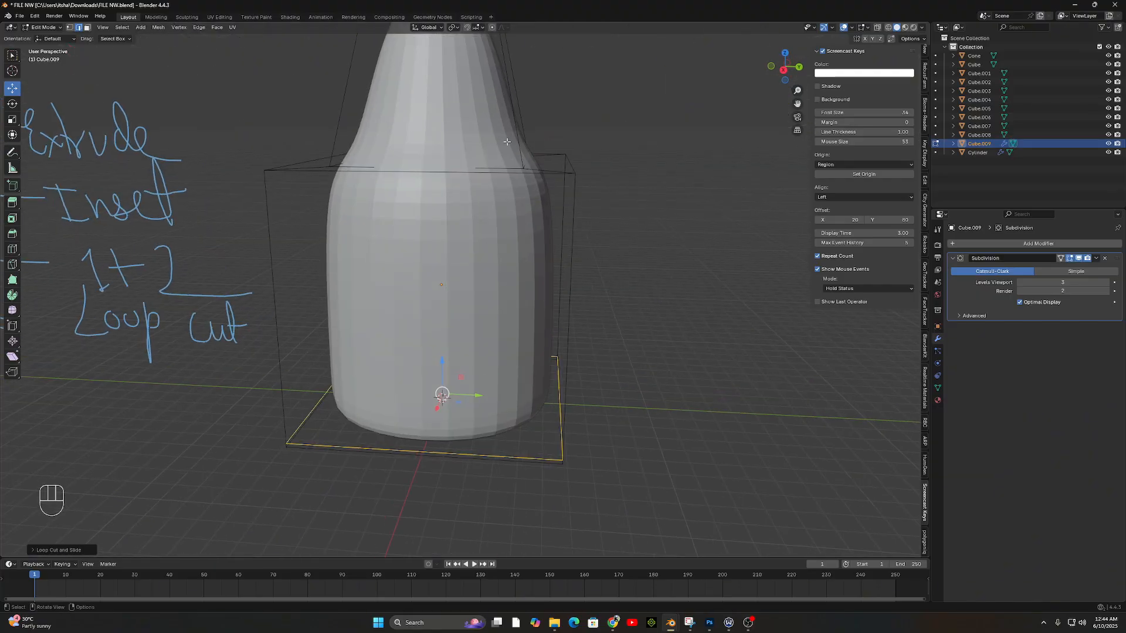
{"action": "key", "text": "ctrl"}
{"action": "key", "text": "ctrl+r"}
{"action": "left_click", "coordinate": [527, 188]}
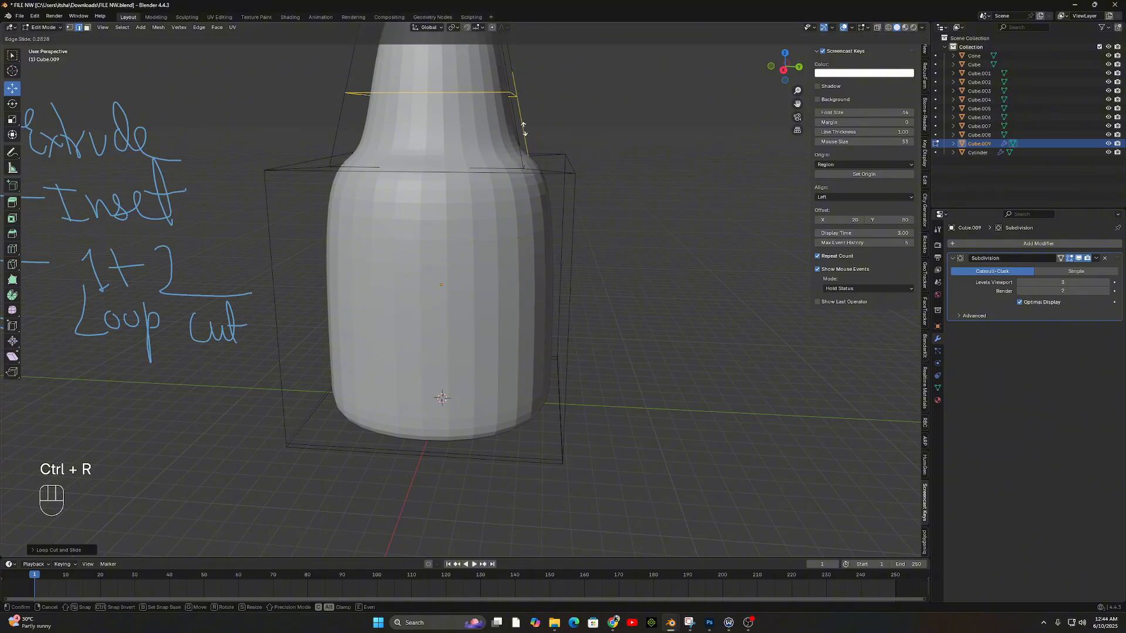
{"action": "left_click", "coordinate": [527, 187]}
Add another loop cut around the neck and slide it up to the top edge to sharpen the tip.
{"action": "scroll", "coordinate": [530, 199], "scroll_direction": "down", "scroll_amount": 5}
{"action": "middle_click_drag", "start_coordinate": [516, 196], "coordinate": [515, 237], "text": "shift"}
{"action": "middle_click_drag", "start_coordinate": [516, 229], "coordinate": [521, 214]}
{"action": "scroll", "coordinate": [491, 161], "scroll_direction": "up", "scroll_amount": 4}
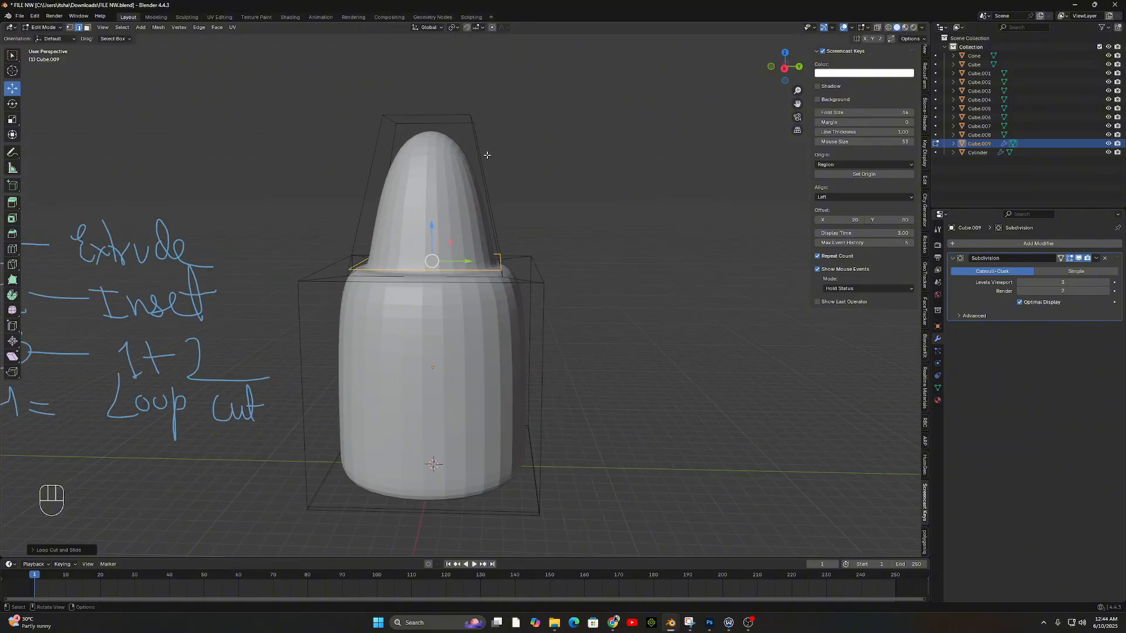
{"action": "key", "text": "ctrl+r"}
{"action": "left_click", "coordinate": [486, 156]}
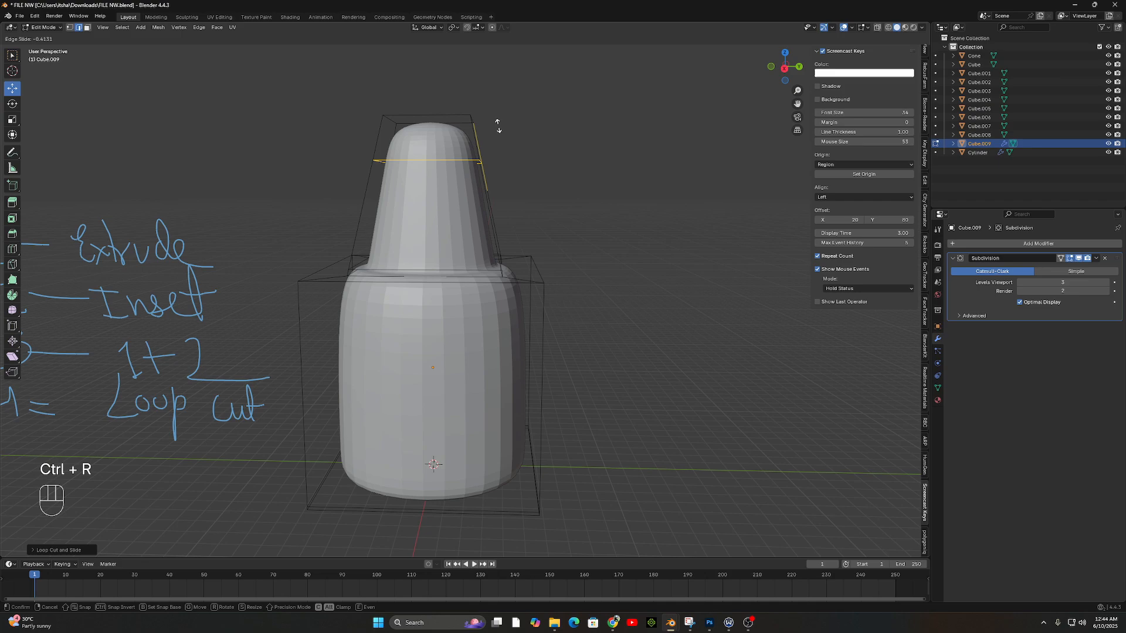
{"action": "left_click", "coordinate": [504, 86]}
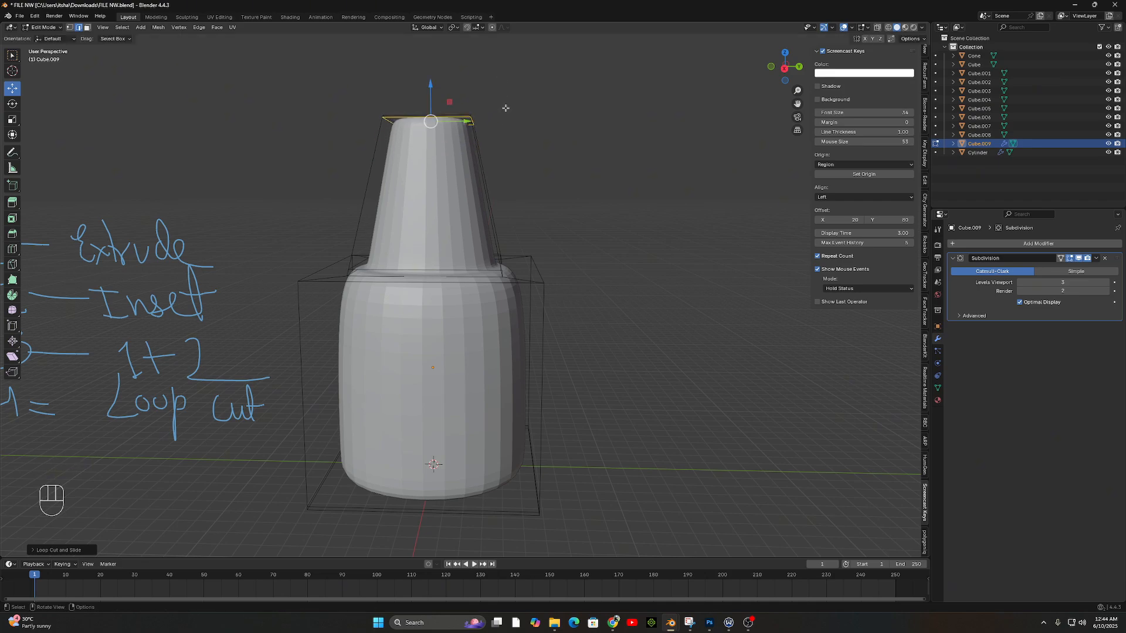
Select the edges around the lower block's upper rim and scale them outward to widen the shoulder.
{"action": "middle_click_drag", "start_coordinate": [532, 292], "coordinate": [532, 334]}
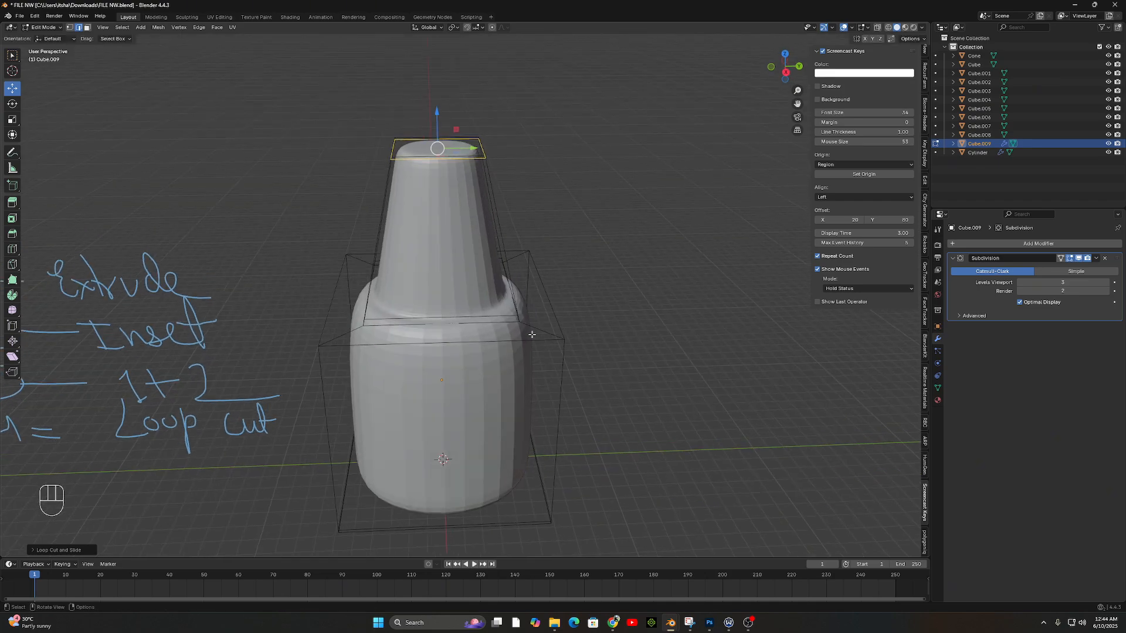
{"action": "left_click", "coordinate": [313, 338]}
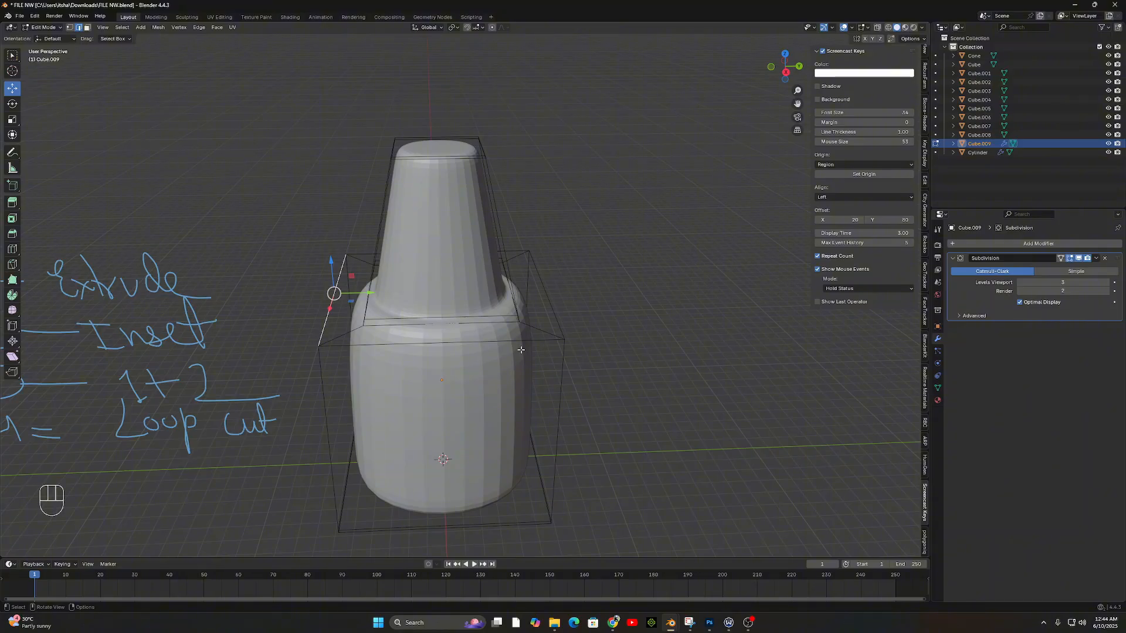
{"action": "key", "text": "shift"}
{"action": "left_click", "coordinate": [494, 339], "text": "shift"}
{"action": "middle_click_drag", "start_coordinate": [494, 339], "coordinate": [585, 319]}
{"action": "key", "text": "s"}
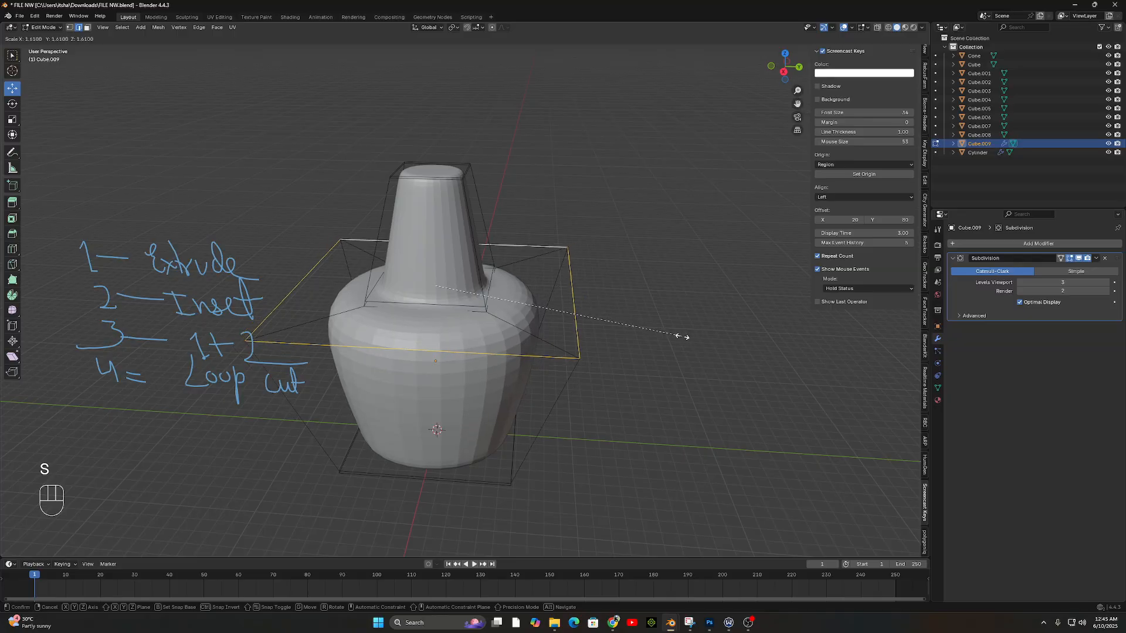
{"action": "left_click", "coordinate": [621, 354]}
{"action": "middle_click_drag", "start_coordinate": [621, 354], "coordinate": [546, 399]}
{"action": "key", "text": "Tab"}
{"action": "key", "text": "Tab"}
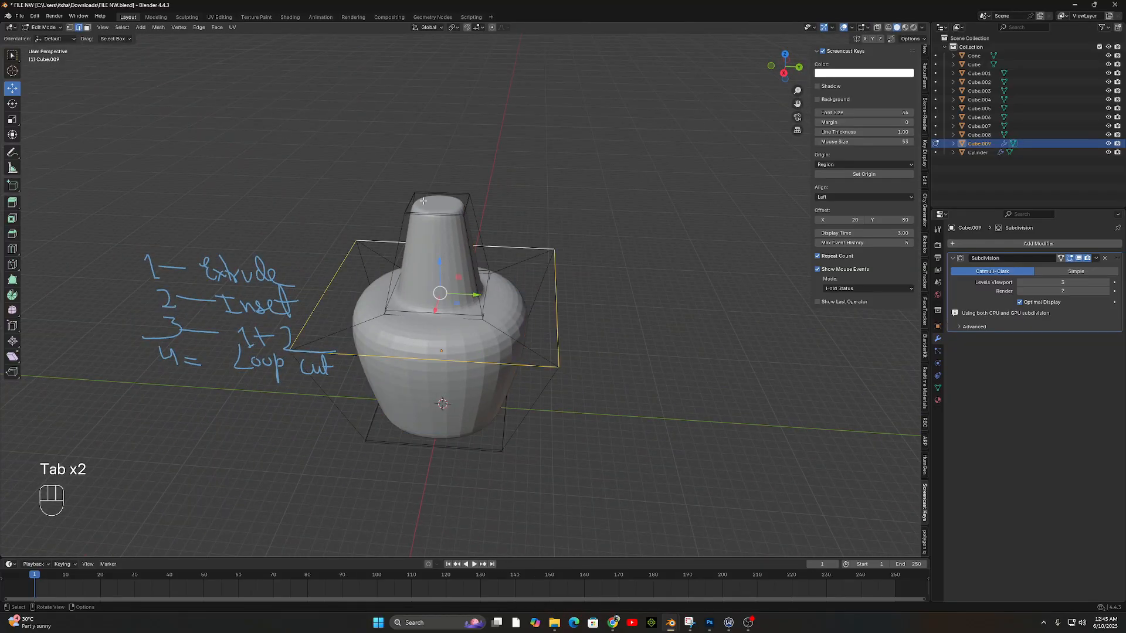
Add a loop cut around the lower part of the neck and slide it toward the neck's base.
{"action": "key", "text": "ctrl+r"}
{"action": "left_click", "coordinate": [475, 275]}
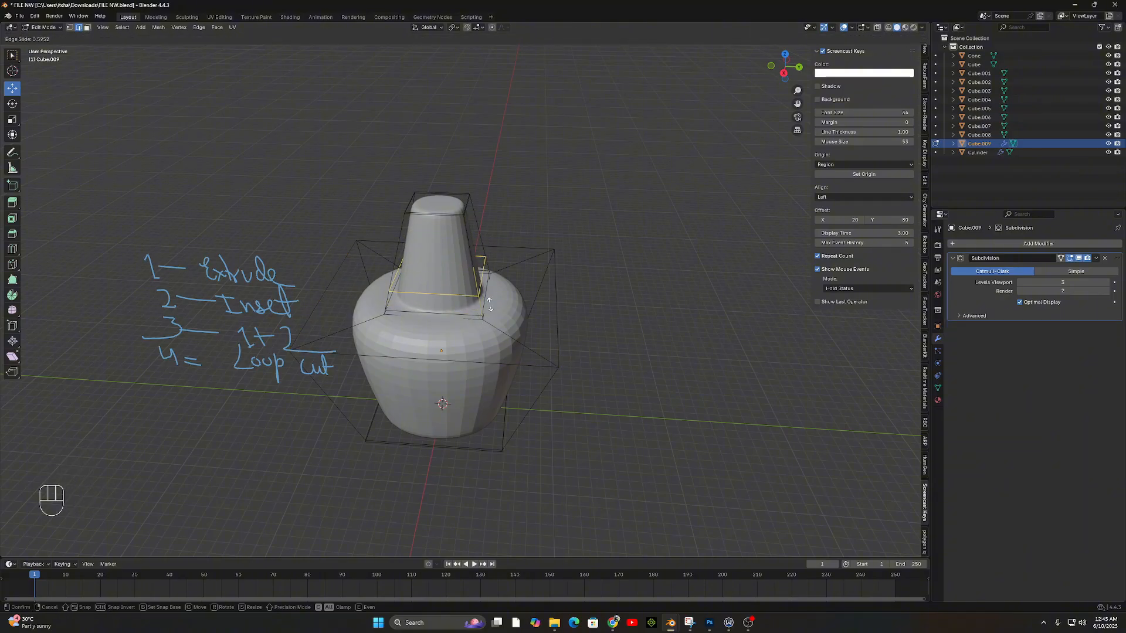
{"action": "left_click", "coordinate": [489, 303]}
Add a loop cut around the flared body, slide it up close to the shoulder rim, and leave Edit Mode.
{"action": "mouse_move", "coordinate": [463, 264]}
{"action": "middle_mouse_down"}
{"action": "mouse_move", "coordinate": [466, 246]}
{"action": "mouse_move", "coordinate": [475, 252]}
{"action": "middle_mouse_up"}
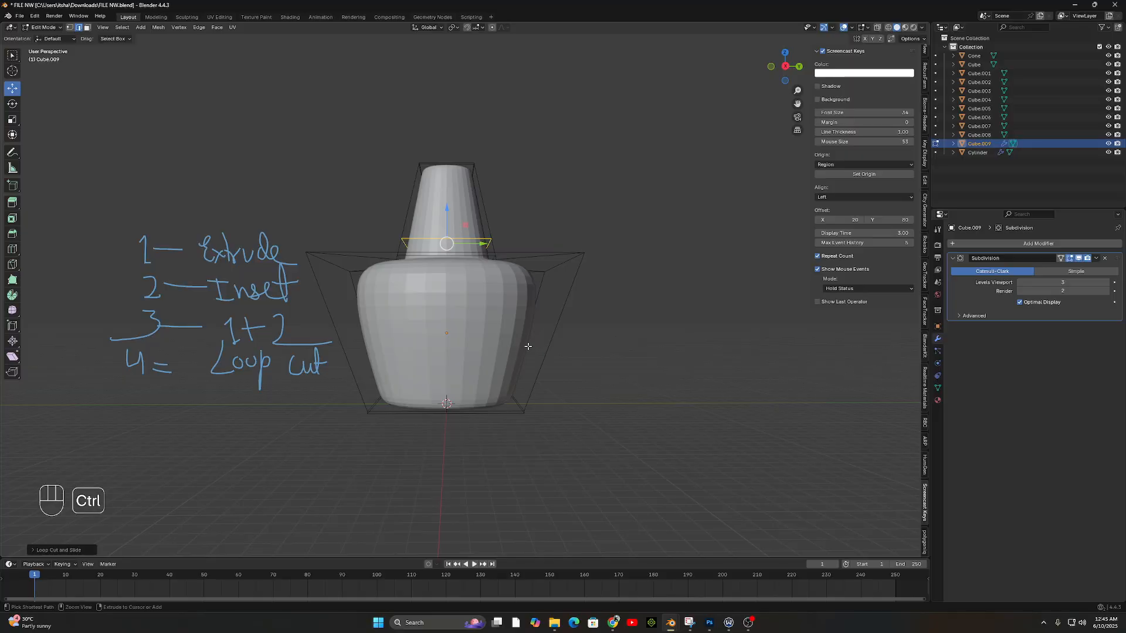
{"action": "key", "text": "ctrl+r"}
{"action": "left_click", "coordinate": [560, 343]}
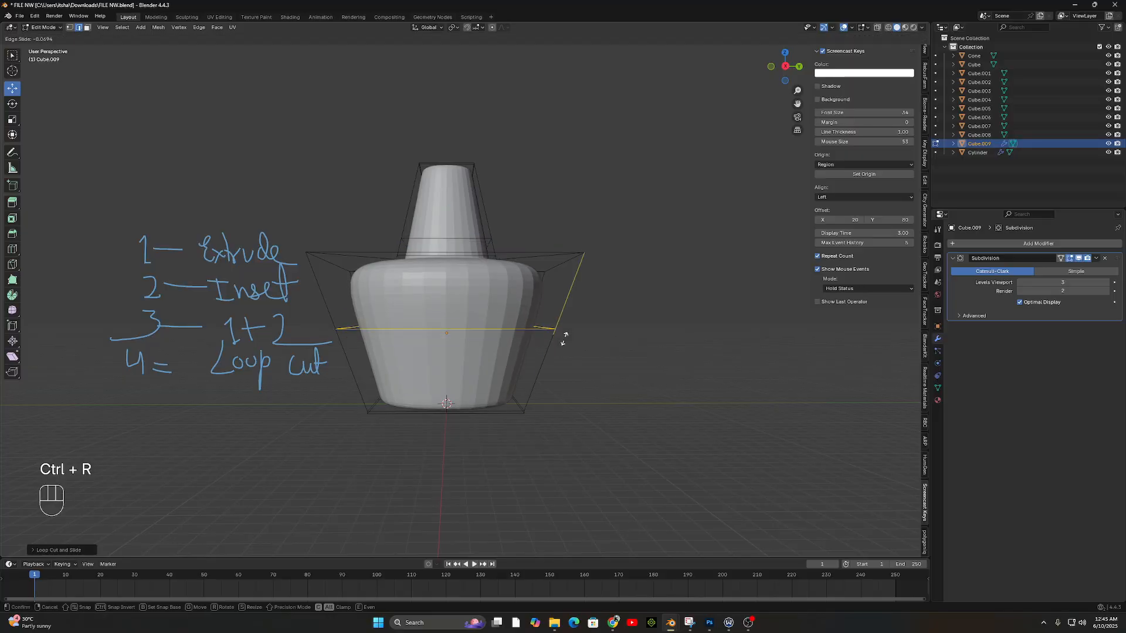
{"action": "left_click", "coordinate": [580, 280]}
{"action": "key", "text": "Tab"}
Toggle the Subdivision modifier's viewport display off and on to compare the base mesh with the smoothed shape.
{"action": "scroll", "coordinate": [516, 271], "scroll_direction": "down", "scroll_amount": 1}
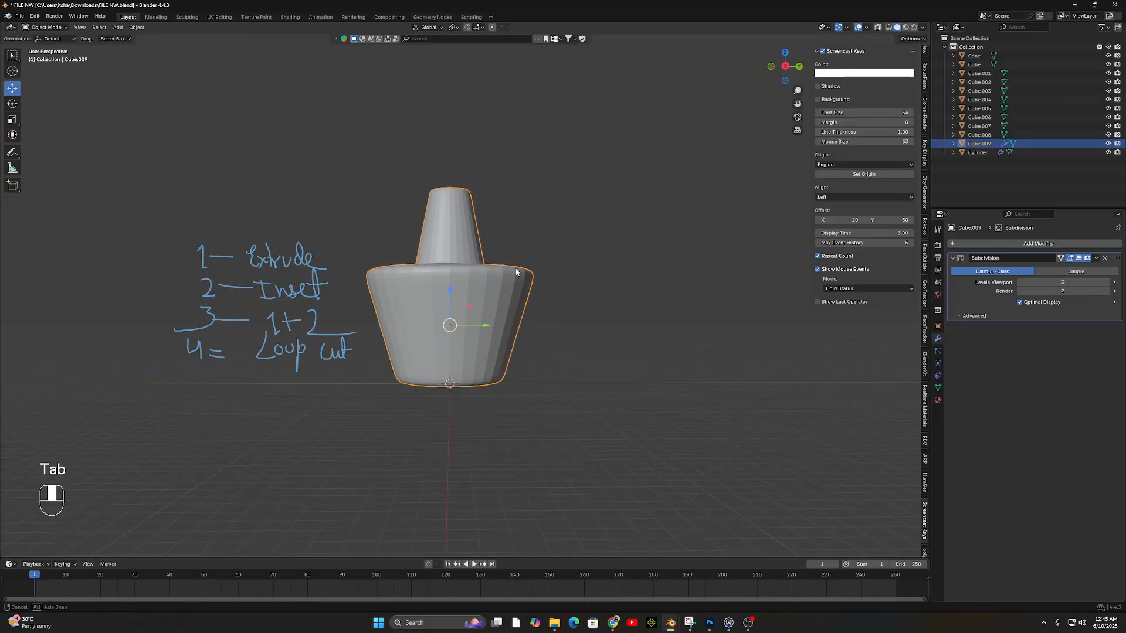
{"action": "middle_click_drag", "start_coordinate": [516, 272], "coordinate": [560, 271]}
{"action": "left_click", "coordinate": [1077, 259]}
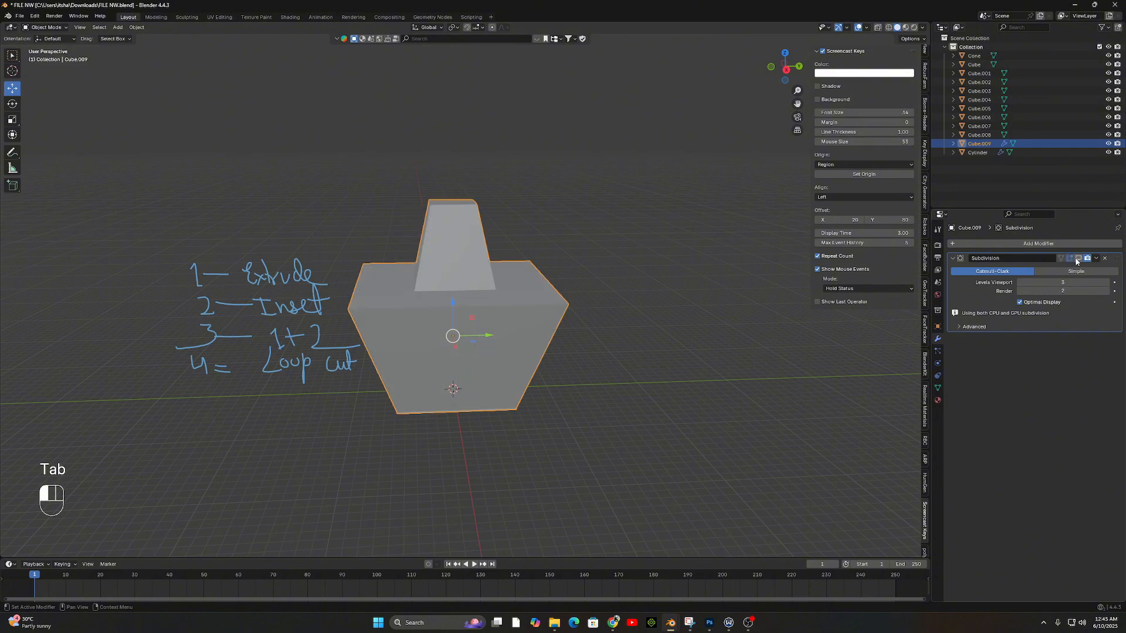
{"action": "left_click", "coordinate": [1078, 259]}
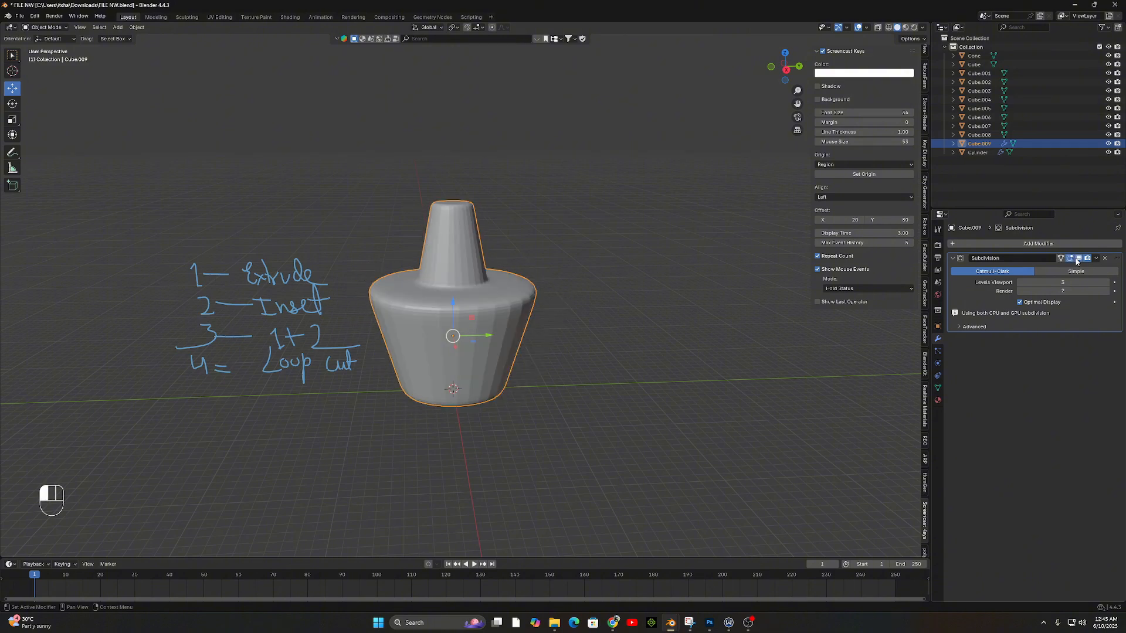
Set the Subdivision modifier's viewport and render levels to 4 and apply Shade Auto Smooth to the object.
{"action": "left_click", "coordinate": [1108, 282]}
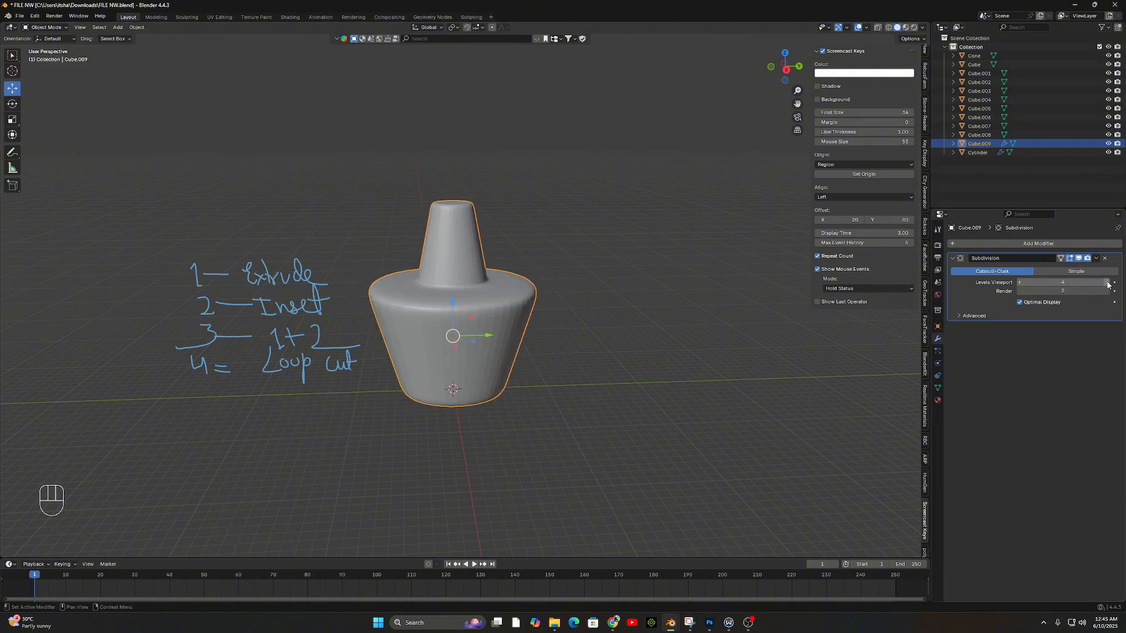
{"action": "left_click", "coordinate": [1107, 291]}
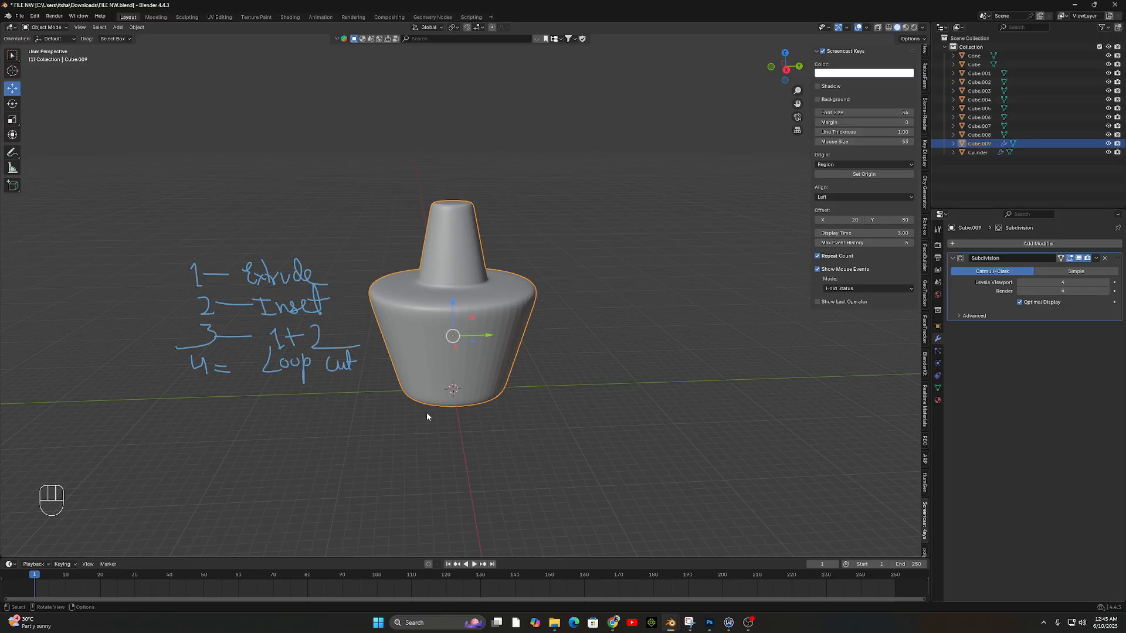
{"action": "scroll", "coordinate": [423, 354], "scroll_direction": "up", "scroll_amount": 3}
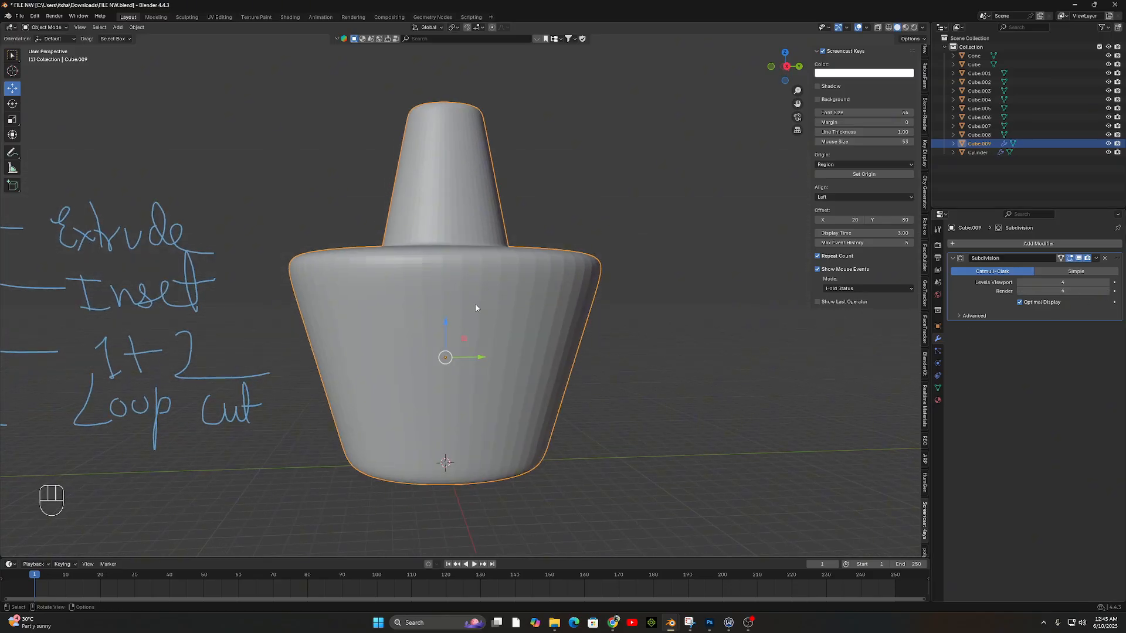
{"action": "right_click", "coordinate": [445, 280]}
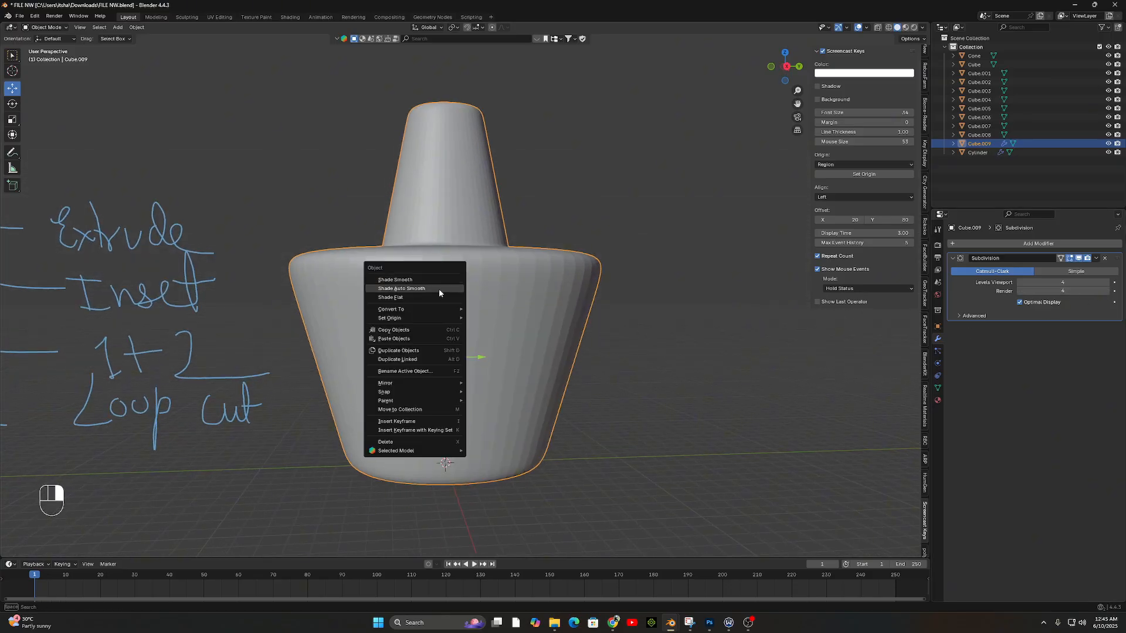
{"action": "left_click", "coordinate": [439, 291]}
Extrude the top face of the bottle's neck straight upward along Z.
{"action": "middle_click_drag", "start_coordinate": [543, 301], "coordinate": [448, 245]}
{"action": "key", "text": "Tab"}
{"action": "left_click", "coordinate": [409, 191]}
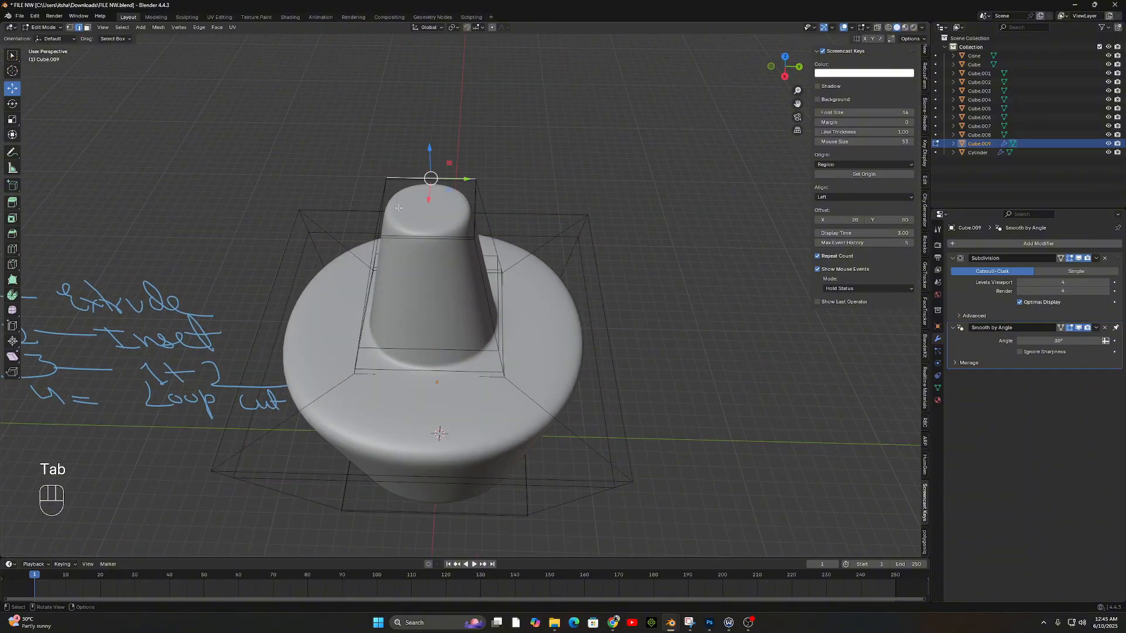
{"action": "left_click", "coordinate": [86, 28]}
{"action": "left_click", "coordinate": [430, 203]}
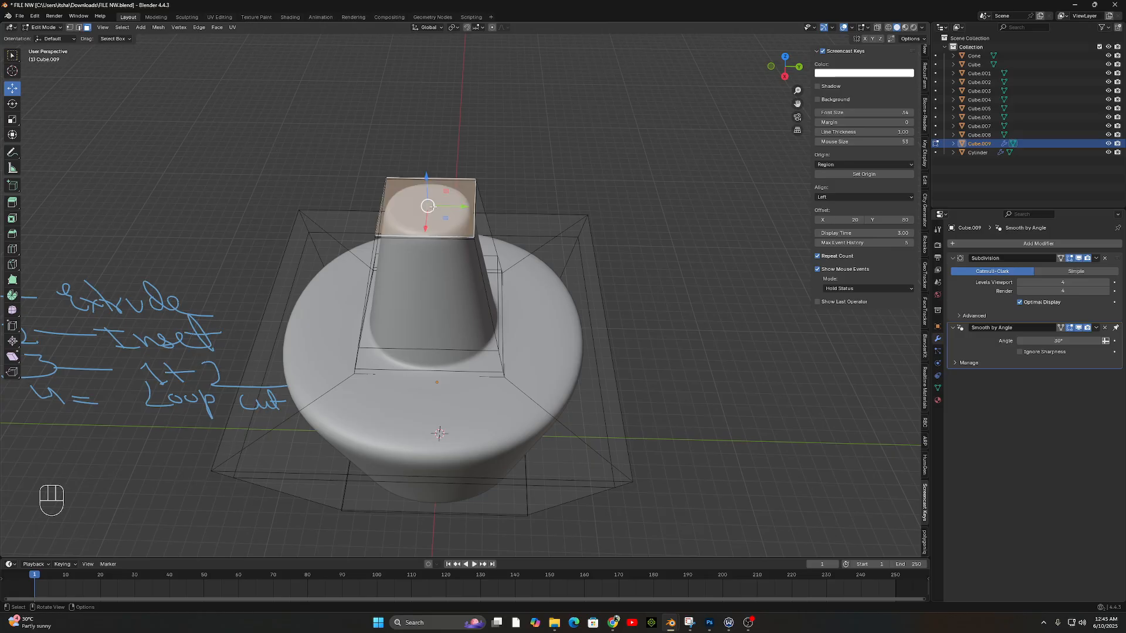
{"action": "key", "text": "e"}
{"action": "key", "text": "z"}
{"action": "key", "text": "z"}
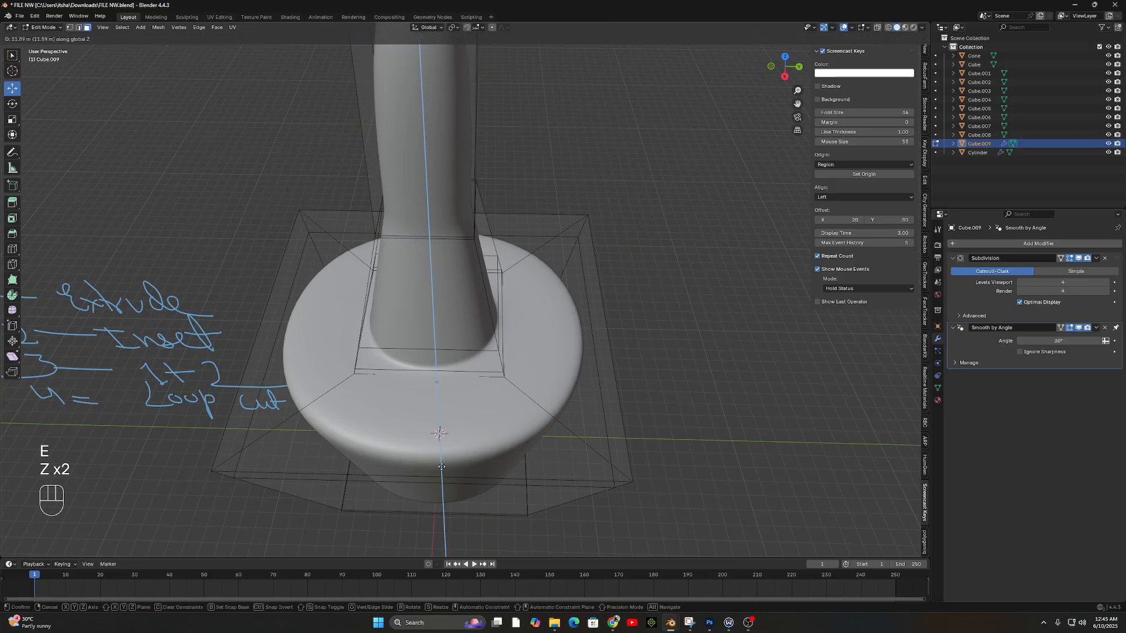
{"action": "left_click", "coordinate": [441, 467]}
Move the extruded top face much higher along Z to stretch the neck, and leave Edit Mode.
{"action": "scroll", "coordinate": [515, 311], "scroll_direction": "down", "scroll_amount": 6}
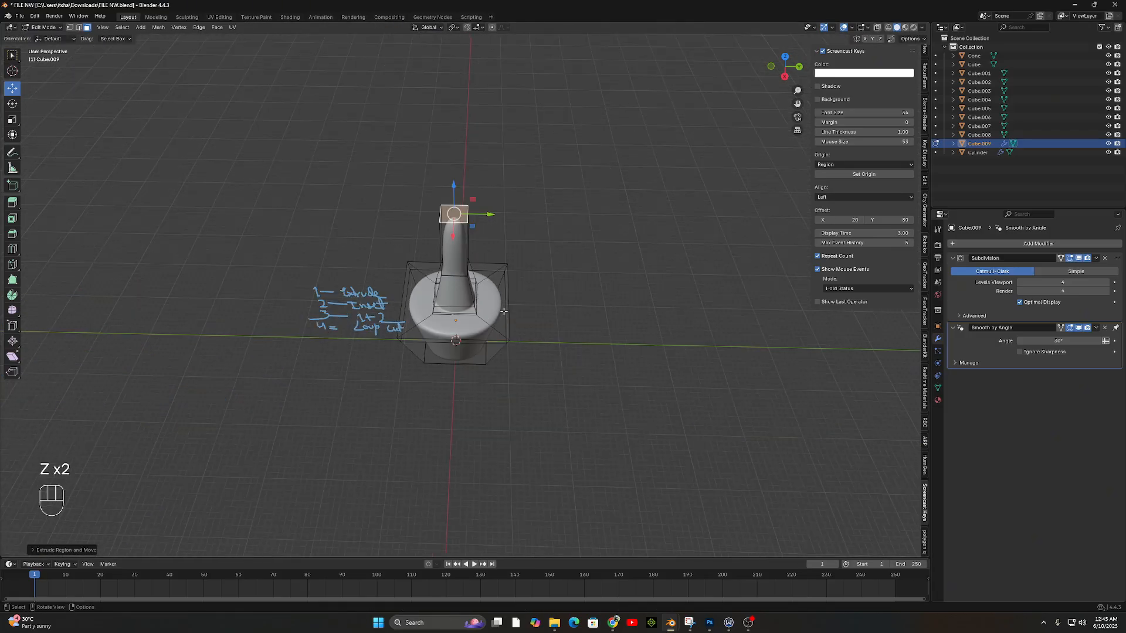
{"action": "key", "text": "g"}
{"action": "key", "text": "z"}
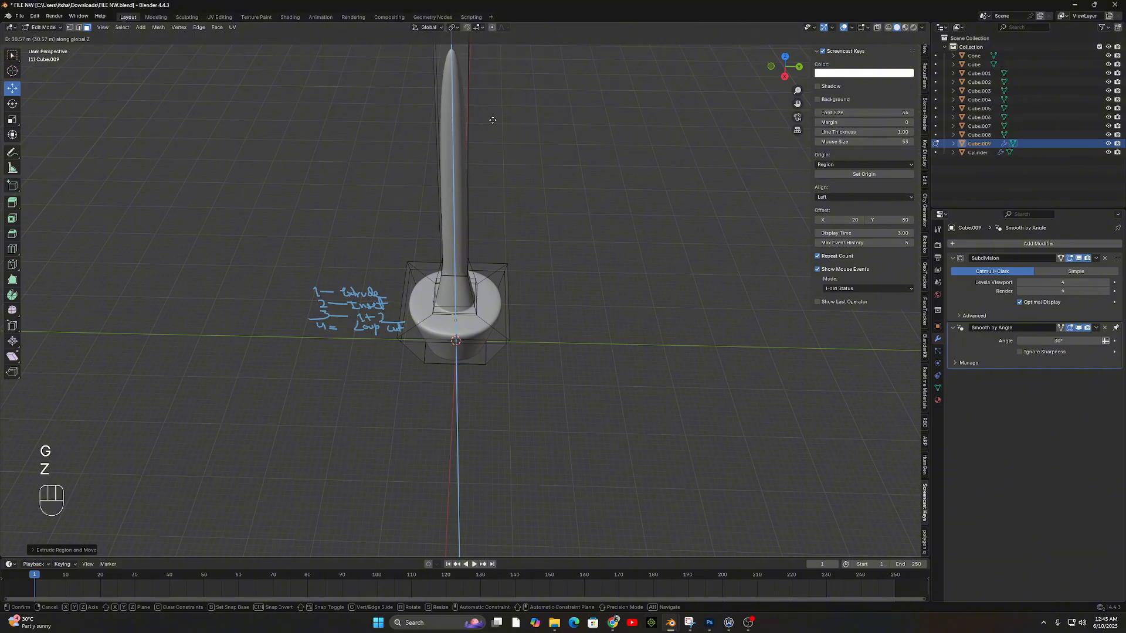
{"action": "left_click", "coordinate": [1013, 254]}
{"action": "middle_click_drag", "start_coordinate": [787, 347], "coordinate": [623, 301]}
{"action": "key", "text": "Tab"}
Undo the recent edits back to the narrow-bodied bottle, before its body was flared, and leave Edit Mode.
{"action": "key", "text": "ctrl+z"}
{"action": "key", "text": "ctrl+z"}
{"action": "key", "text": "ctrl+z"}
{"action": "key", "text": "ctrl+z"}
{"action": "key", "text": "ctrl+z"}
{"action": "key", "text": "ctrl+z"}
{"action": "key", "text": "ctrl+z"}
{"action": "key", "text": "ctrl+z"}
{"action": "key", "text": "ctrl+z"}
{"action": "key", "text": "ctrl+z"}
{"action": "key", "text": "ctrl+z"}
{"action": "key", "text": "ctrl+z"}
{"action": "key", "text": "ctrl+z"}
{"action": "key", "text": "ctrl+z"}
{"action": "key", "text": "ctrl+z"}
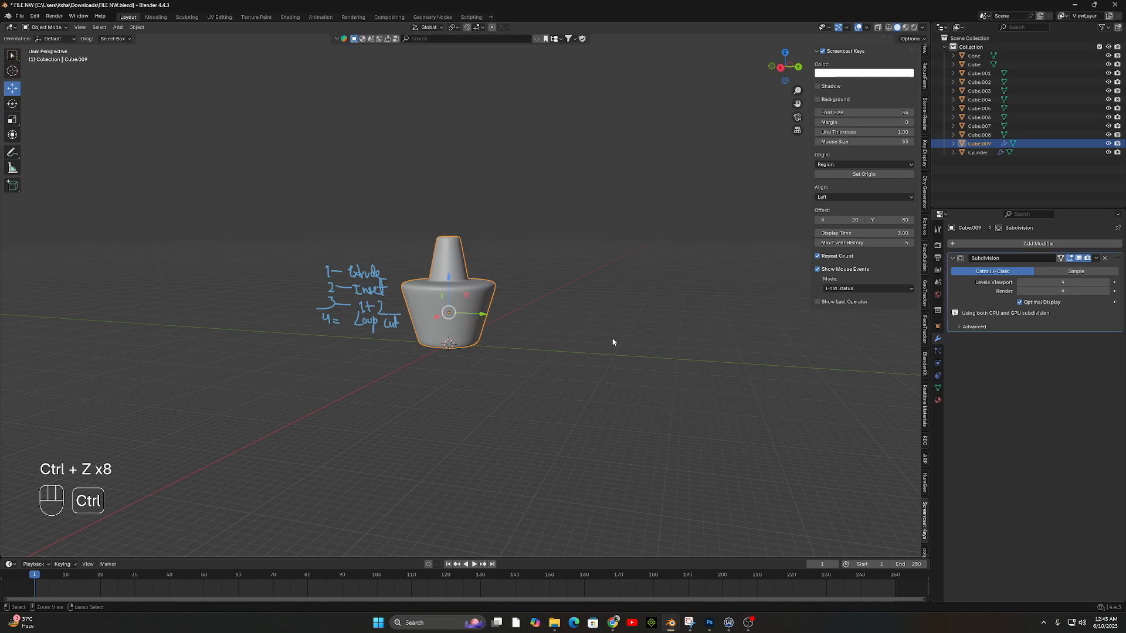
{"action": "key", "text": "ctrl+z"}
{"action": "key", "text": "ctrl+z"}
{"action": "key", "text": "ctrl+z"}
{"action": "key", "text": "ctrl+z"}
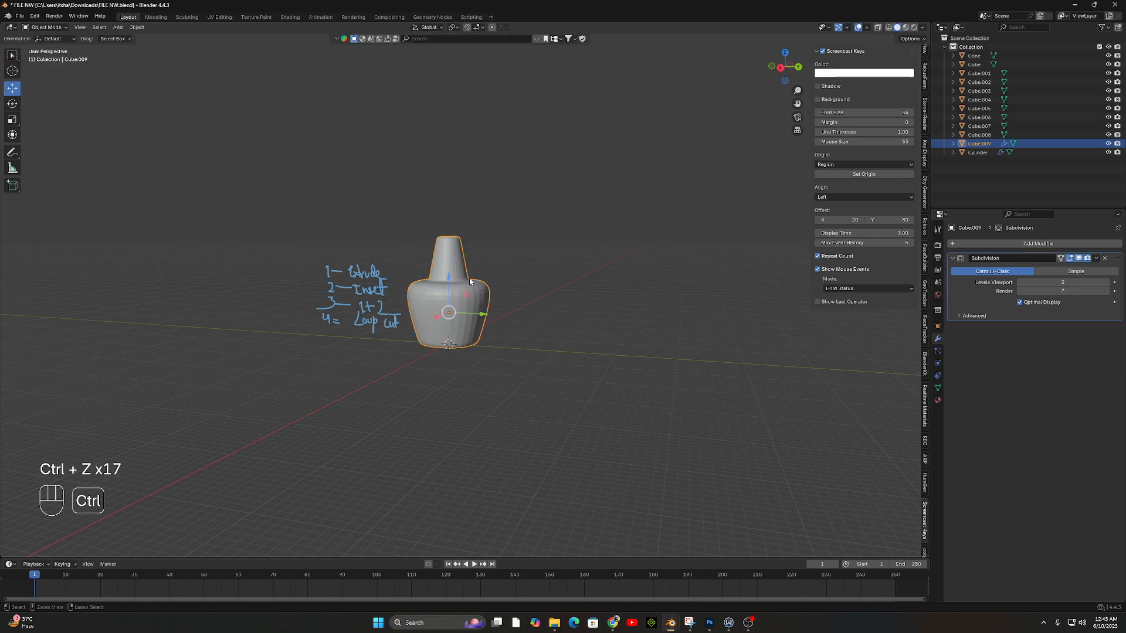
{"action": "key", "text": "ctrl+z"}
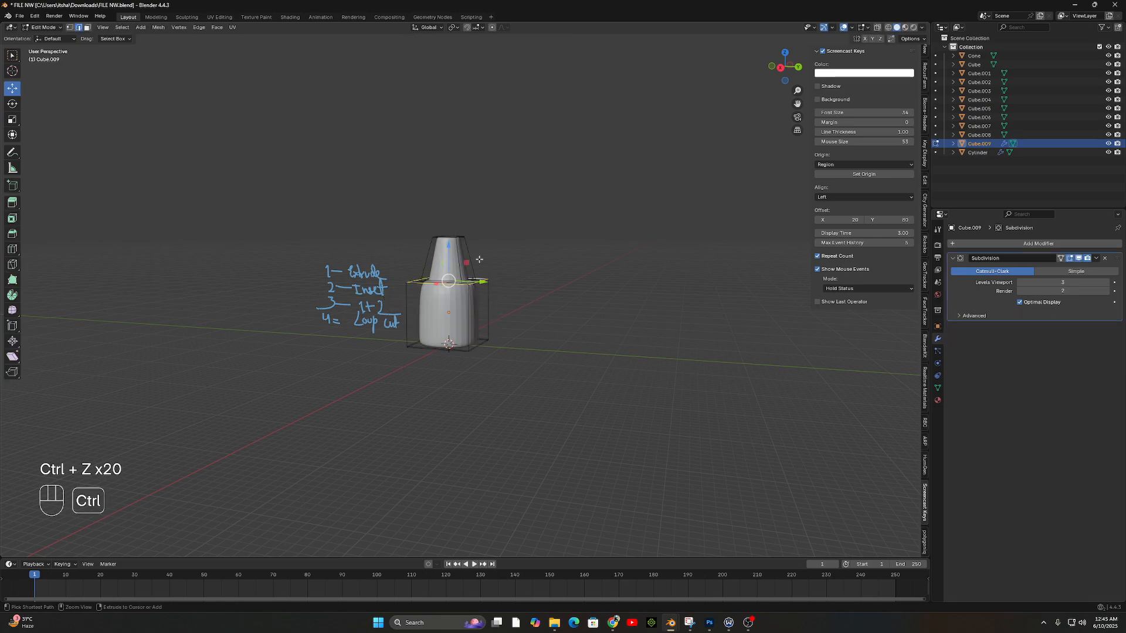
{"action": "key", "text": "Tab"}
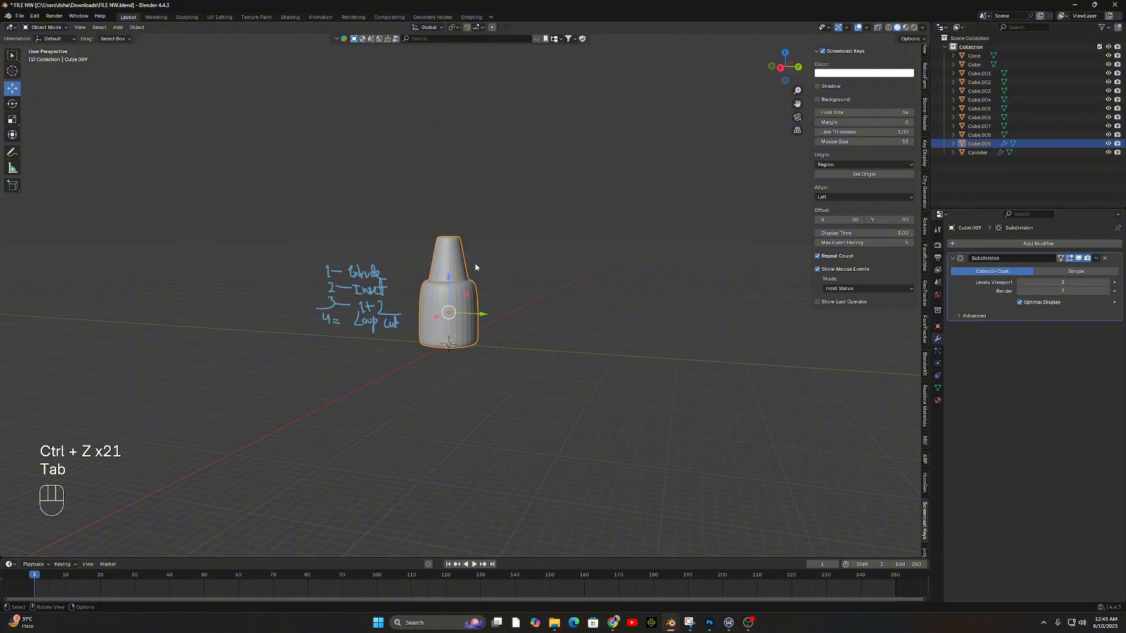
Move the bottle along Y well away from the world origin.
{"action": "left_click_drag", "start_coordinate": [484, 317], "coordinate": [601, 336]}
{"action": "mouse_move", "coordinate": [601, 333]}
{"action": "middle_mouse_down", "text": "shift"}
{"action": "mouse_move", "coordinate": [536, 366]}
{"action": "mouse_move", "coordinate": [580, 364]}
{"action": "mouse_move", "coordinate": [595, 313]}
{"action": "middle_mouse_up", "text": "shift"}
{"action": "mouse_move", "coordinate": [595, 314]}
{"action": "middle_mouse_down"}
{"action": "mouse_move", "coordinate": [559, 408]}
{"action": "mouse_move", "coordinate": [592, 381]}
{"action": "mouse_move", "coordinate": [631, 392]}
{"action": "mouse_move", "coordinate": [616, 390]}
{"action": "middle_mouse_up"}
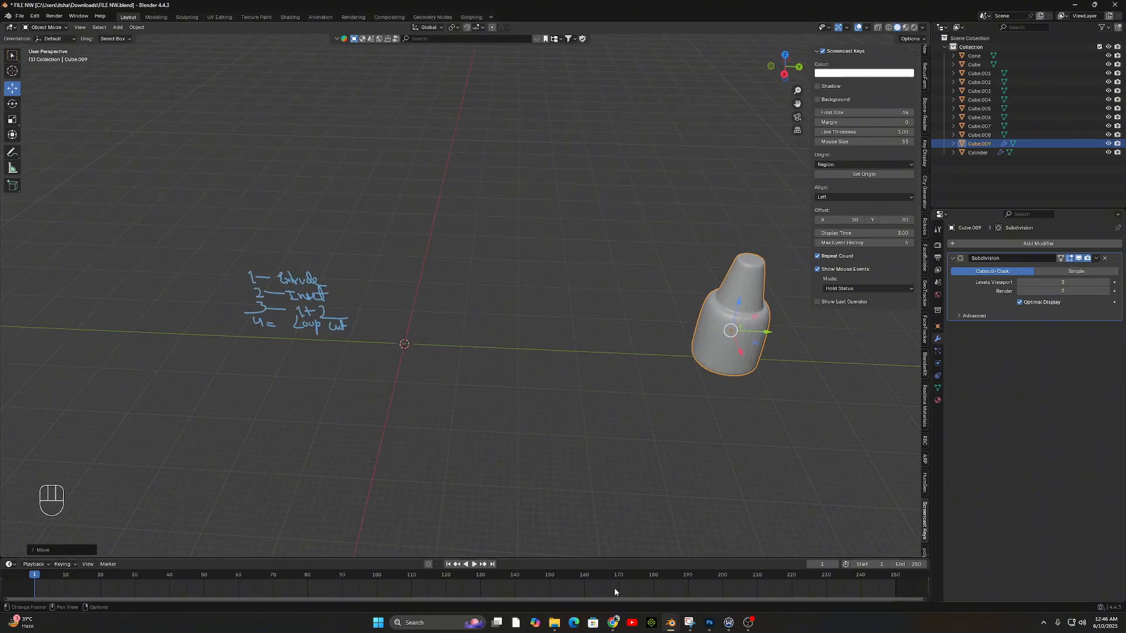
{"action": "middle_click_drag", "start_coordinate": [445, 372], "coordinate": [527, 409], "text": "shift"}
Switch to the Google Docs course outline, highlight the Boolean item, and return to Blender.
{"action": "left_click", "coordinate": [610, 625]}
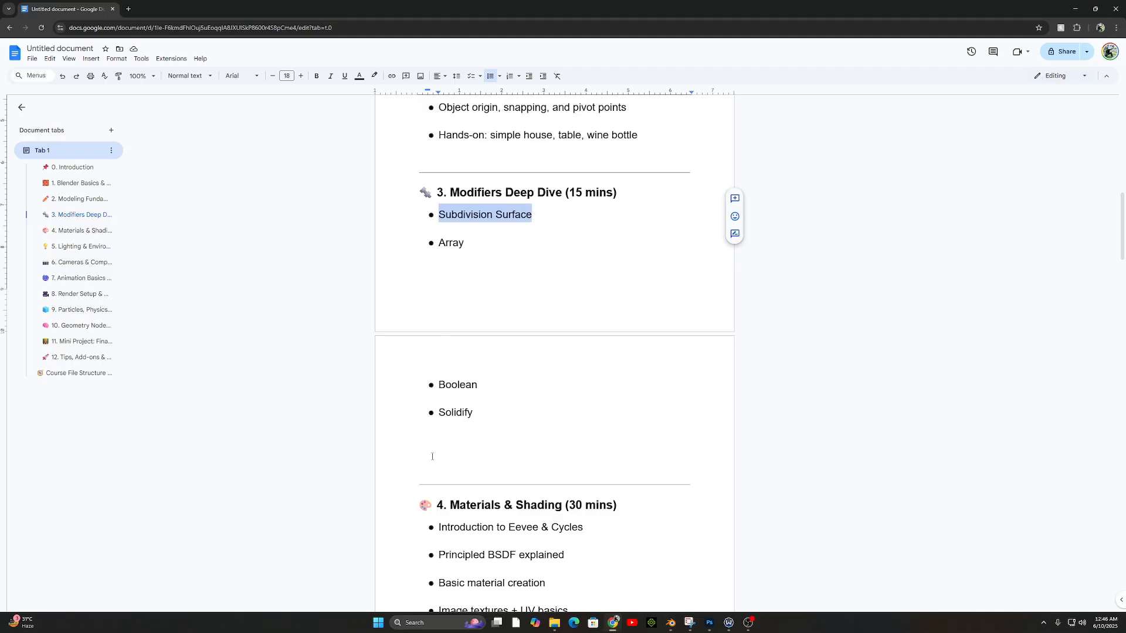
{"action": "left_click_drag", "start_coordinate": [480, 387], "coordinate": [435, 392]}
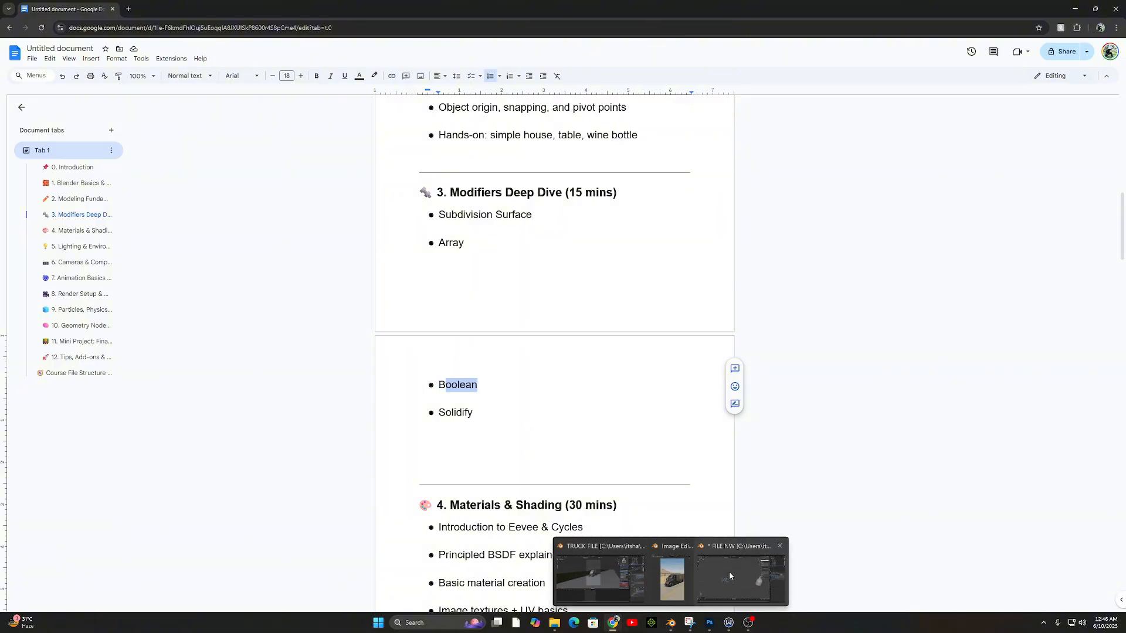
{"action": "left_click", "coordinate": [730, 573]}
Add a cube at the origin, scale it up about 11.8 times and raise it along Z above the grid.
{"action": "scroll", "coordinate": [509, 381], "scroll_direction": "down", "scroll_amount": 4}
{"action": "middle_click_drag", "start_coordinate": [509, 398], "coordinate": [531, 409]}
{"action": "key", "text": "shift+a"}
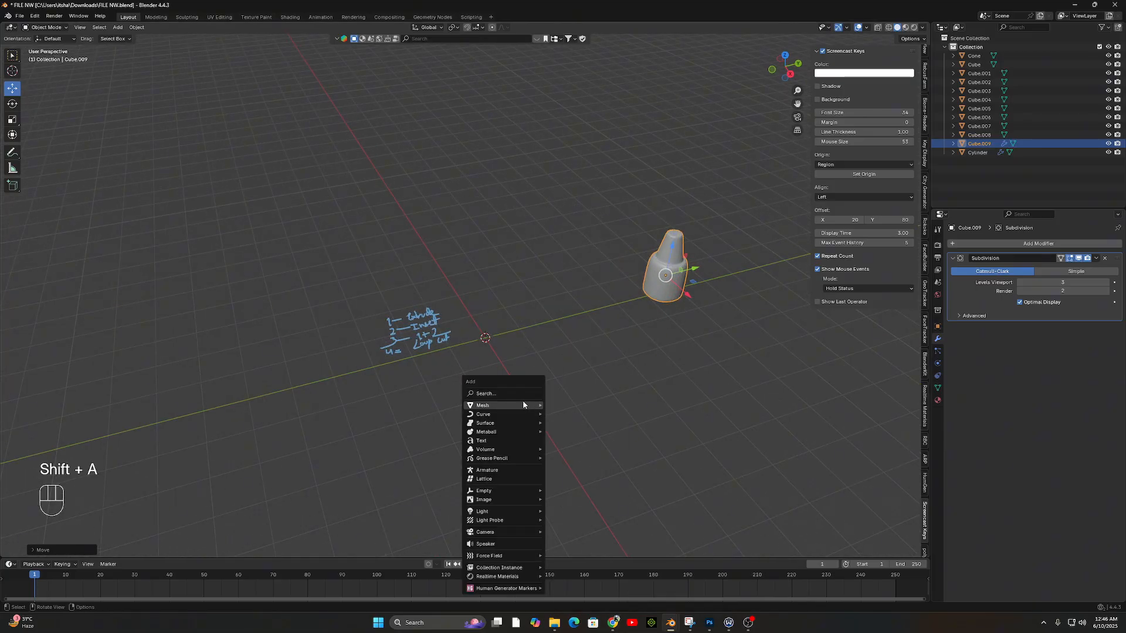
{"action": "mouse_move", "coordinate": [523, 400]}
{"action": "left_click", "coordinate": [575, 413]}
{"action": "key", "text": "s"}
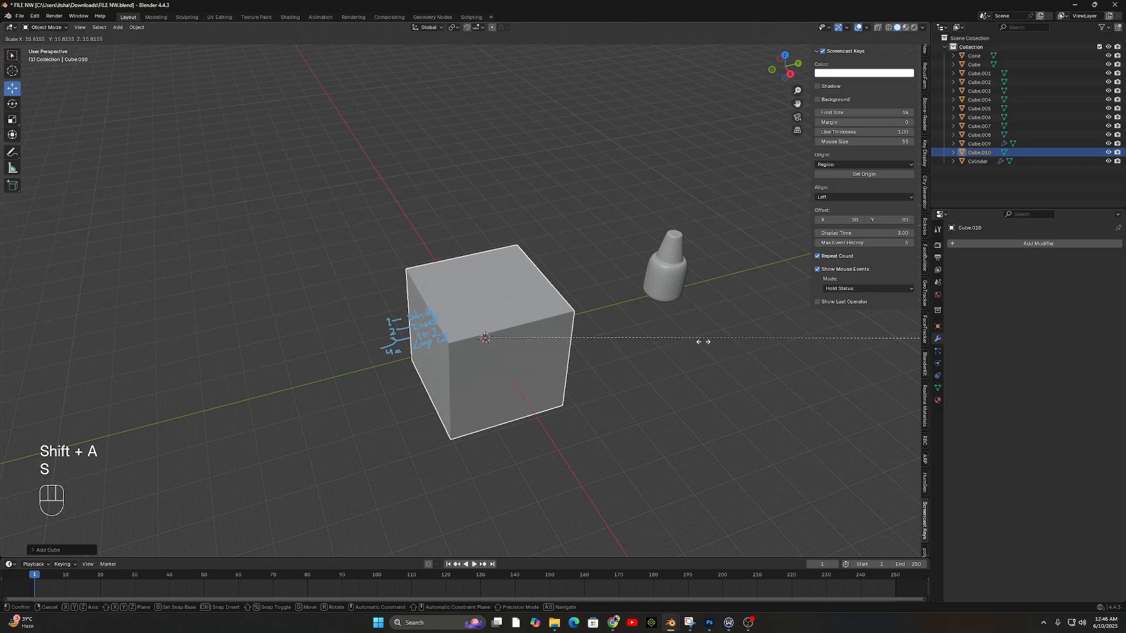
{"action": "left_click", "coordinate": [704, 342]}
{"action": "key", "text": "g"}
{"action": "key", "text": "z"}
{"action": "left_click", "coordinate": [709, 326]}
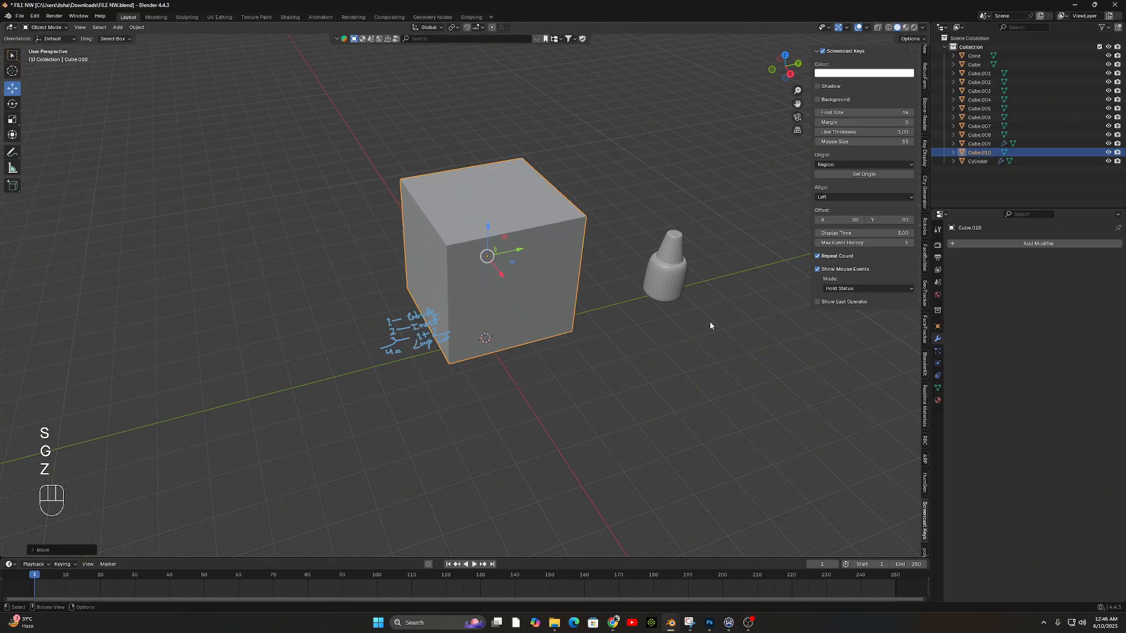
Move the large cube along X away from the origin.
{"action": "middle_click_drag", "start_coordinate": [709, 326], "coordinate": [687, 407]}
{"action": "key", "text": "g"}
{"action": "key", "text": "y"}
{"action": "key", "text": "x"}
{"action": "left_click", "coordinate": [564, 358]}
Add a cylinder at the origin and scale it up to a diameter smaller than the cube's width.
{"action": "key", "text": "shift+a"}
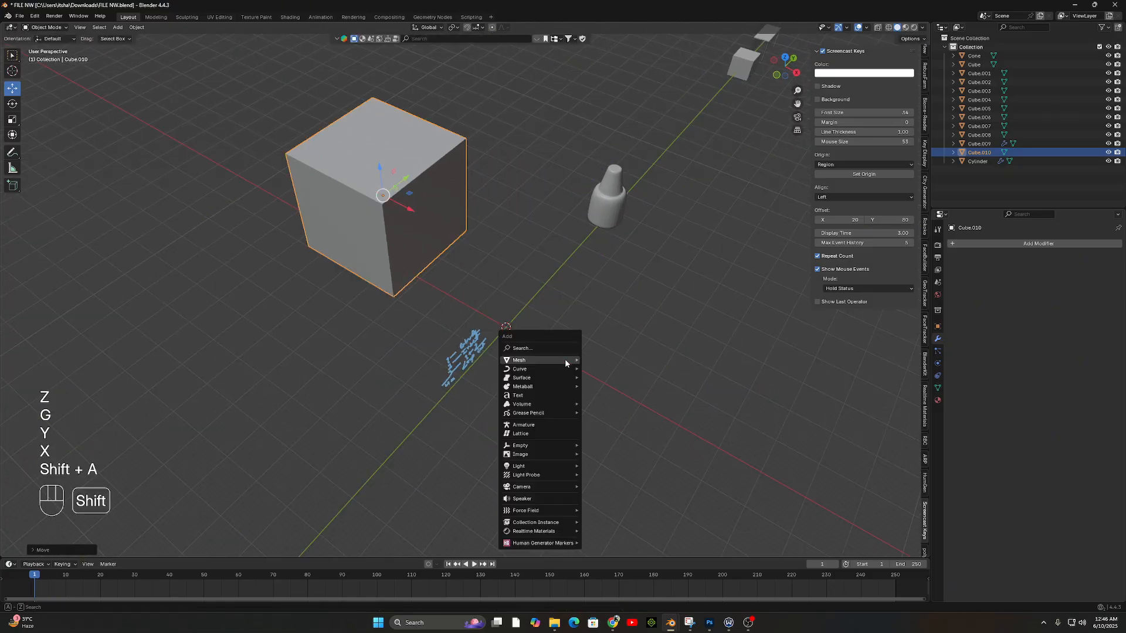
{"action": "mouse_move", "coordinate": [562, 361]}
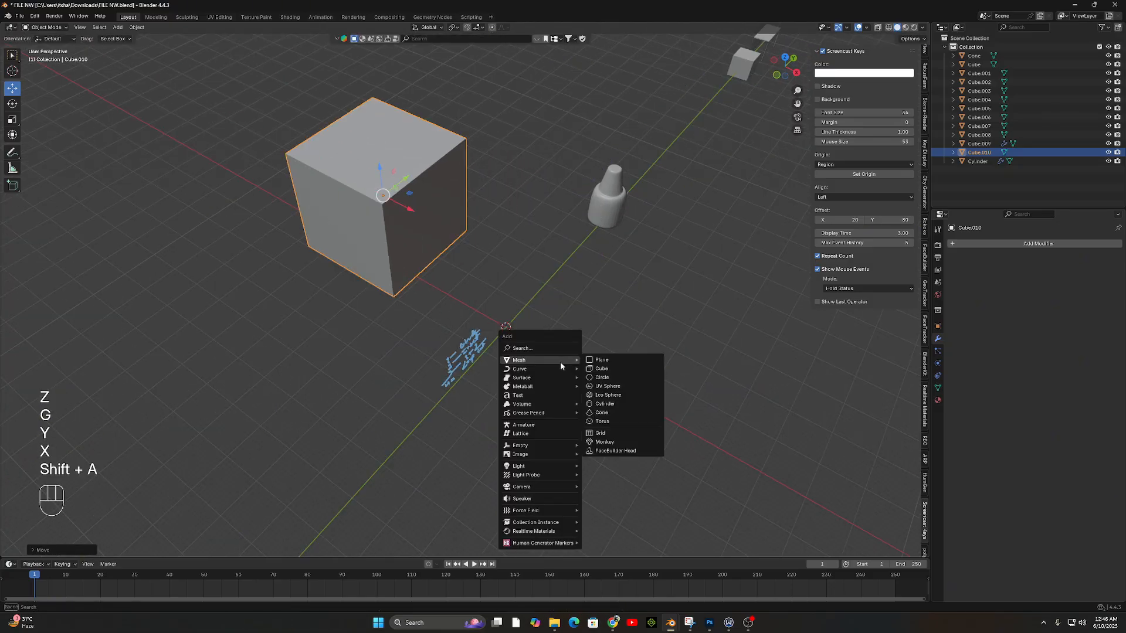
{"action": "left_click", "coordinate": [617, 405]}
{"action": "key", "text": "s"}
{"action": "left_click", "coordinate": [835, 358]}
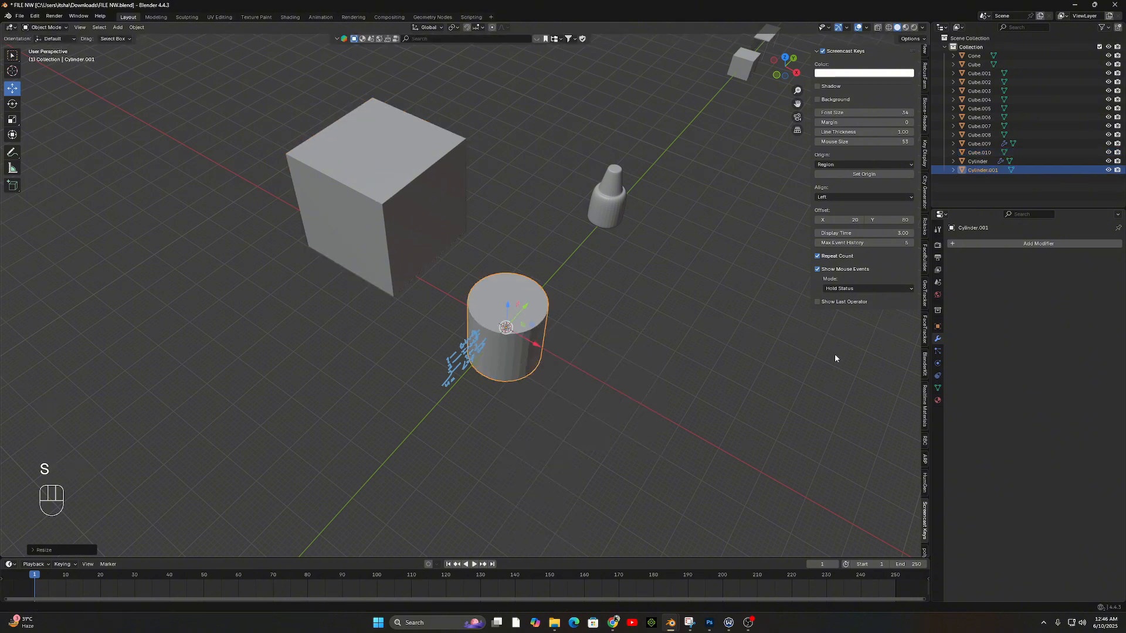
Rotate the cylinder 90° around X and then 90° around Z so its end faces the cube.
{"action": "key", "text": "r"}
{"action": "key", "text": "x"}
{"action": "key", "text": "9"}
{"action": "key", "text": "0"}
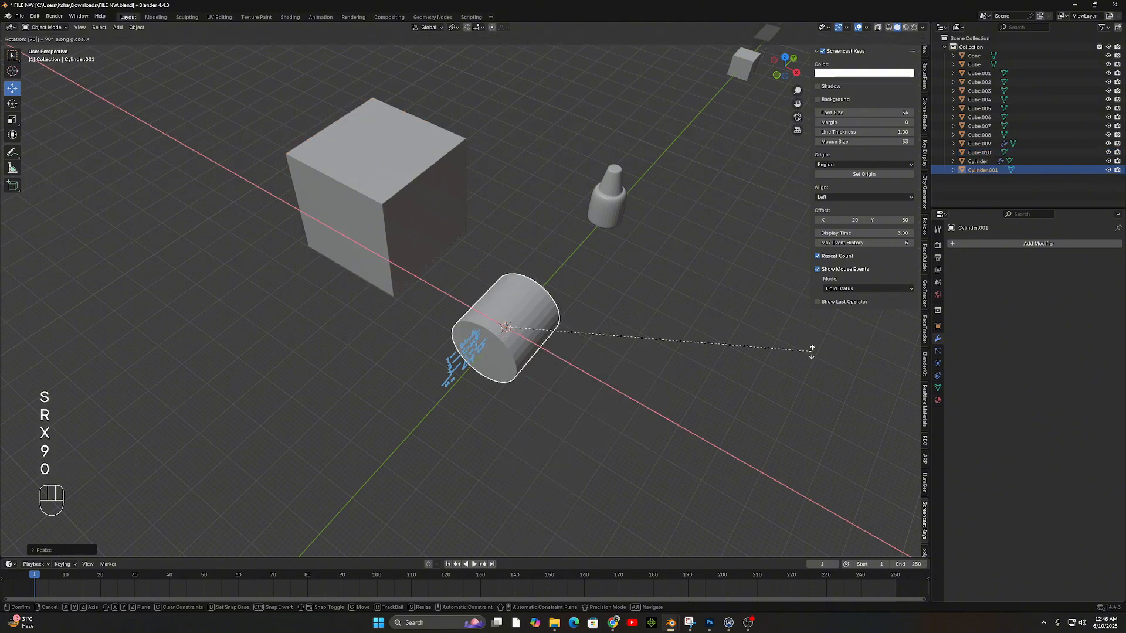
{"action": "key", "text": "Return"}
{"action": "key", "text": "r"}
{"action": "key", "text": "z"}
{"action": "key", "text": "9"}
{"action": "key", "text": "0"}
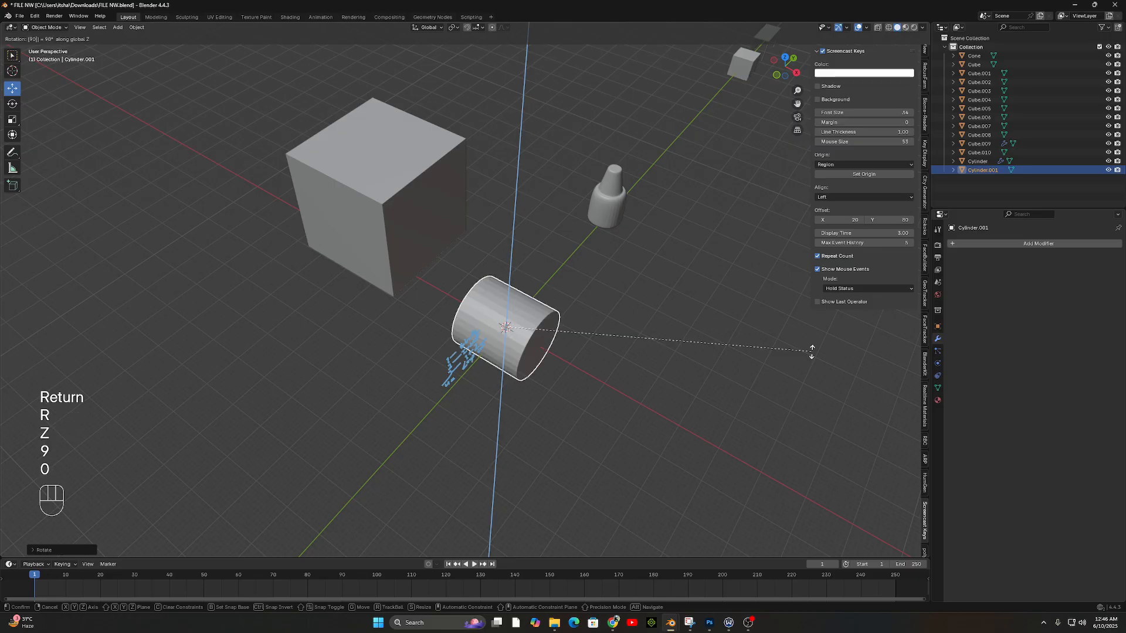
{"action": "key", "text": "Return"}
Raise the cylinder along Z and move it along X until it partly penetrates the cube's face.
{"action": "middle_click_drag", "start_coordinate": [579, 455], "coordinate": [620, 267]}
{"action": "key", "text": "g"}
{"action": "key", "text": "z"}
{"action": "left_click", "coordinate": [593, 367]}
{"action": "key", "text": "g"}
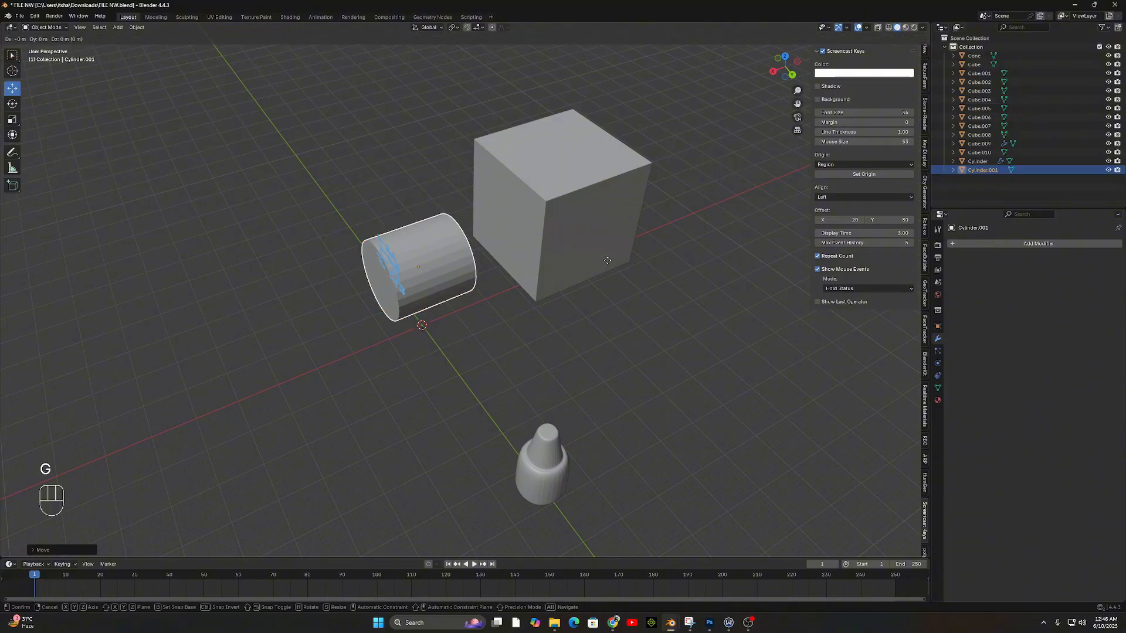
{"action": "key", "text": "y"}
{"action": "key", "text": "x"}
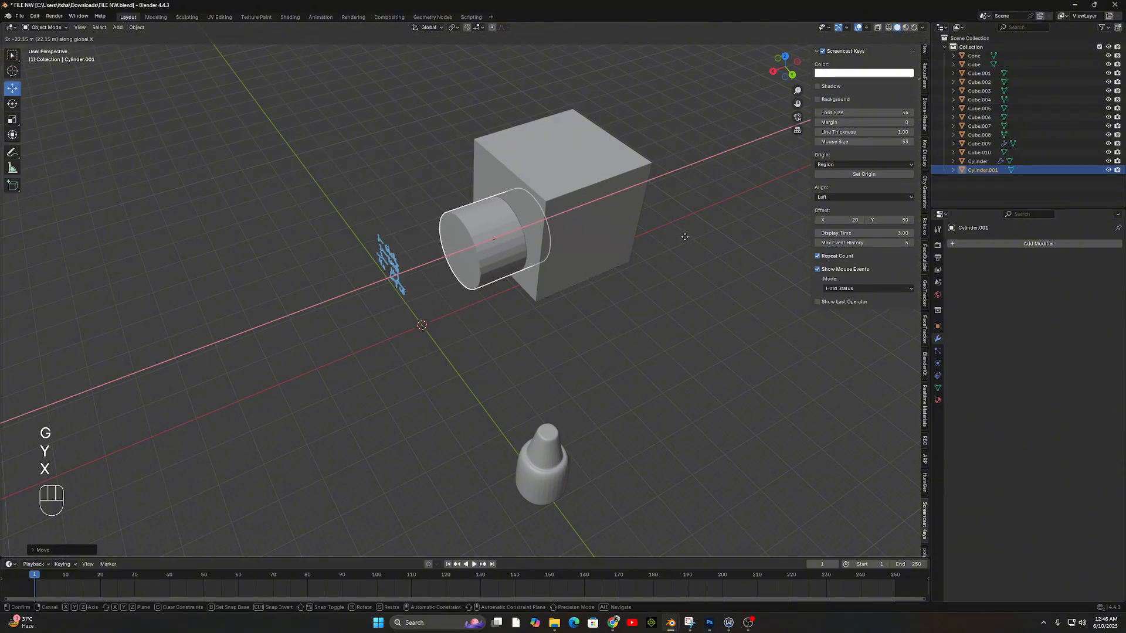
{"action": "left_click", "coordinate": [685, 237]}
Scale the cylinder up slightly and raise it a little along Z against the cube's face.
{"action": "middle_click_drag", "start_coordinate": [557, 249], "coordinate": [645, 328]}
{"action": "middle_click_drag", "start_coordinate": [645, 328], "coordinate": [534, 326]}
{"action": "scroll", "coordinate": [633, 369], "scroll_direction": "up", "scroll_amount": 3}
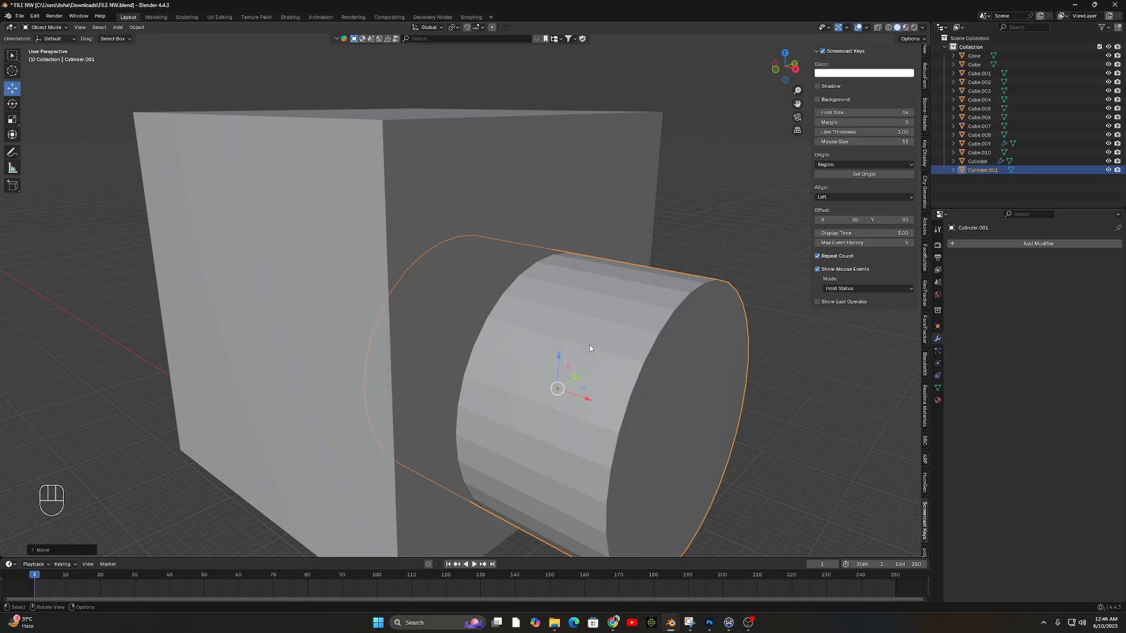
{"action": "middle_click_drag", "start_coordinate": [632, 345], "coordinate": [576, 334]}
{"action": "key", "text": "s"}
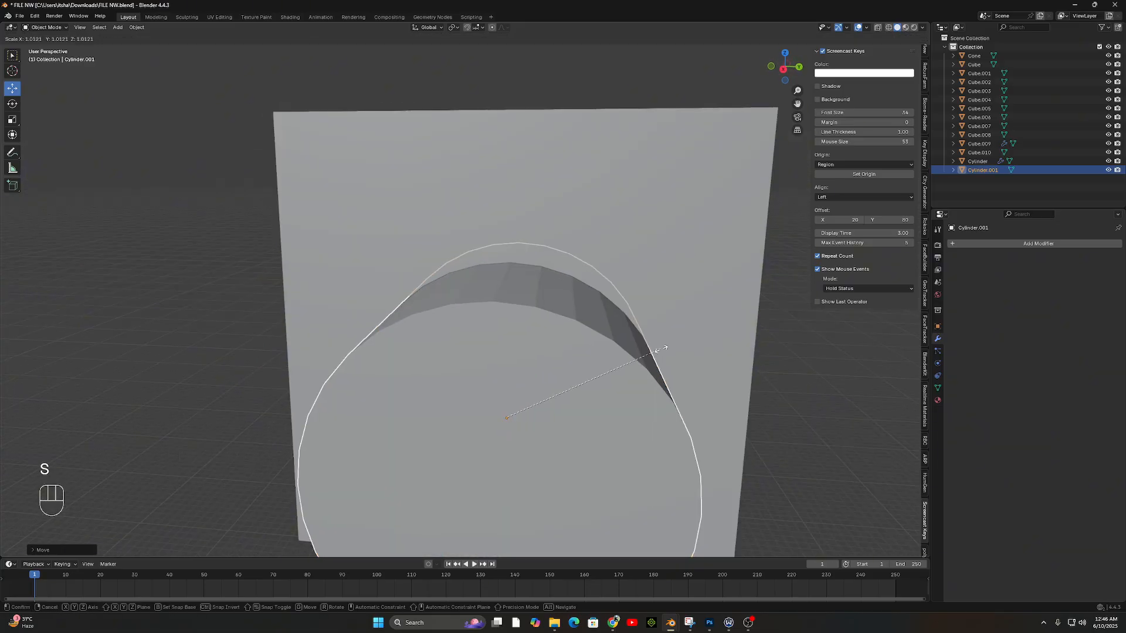
{"action": "left_click", "coordinate": [673, 356]}
{"action": "scroll", "coordinate": [673, 356], "scroll_direction": "down", "scroll_amount": 5}
{"action": "middle_click_drag", "start_coordinate": [671, 405], "coordinate": [694, 402]}
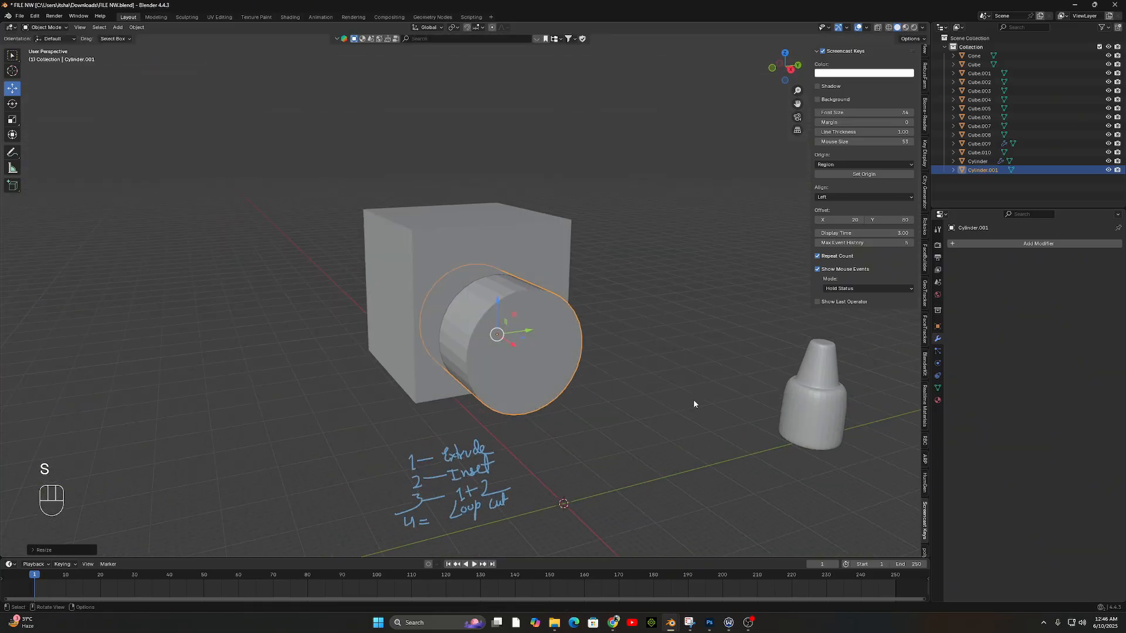
{"action": "key", "text": "g"}
{"action": "key", "text": "z"}
{"action": "left_click", "coordinate": [699, 387]}
Add a Boolean modifier to the large cube, using Difference with the cylinder as the cutting object.
{"action": "middle_click_drag", "start_coordinate": [603, 310], "coordinate": [547, 329]}
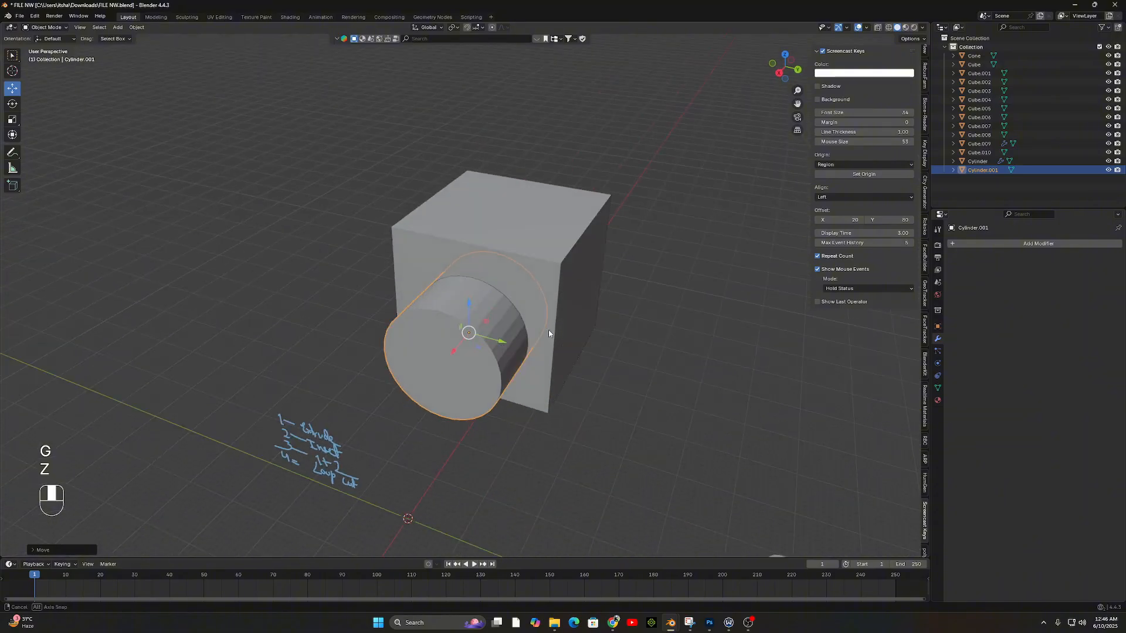
{"action": "left_click", "coordinate": [546, 287]}
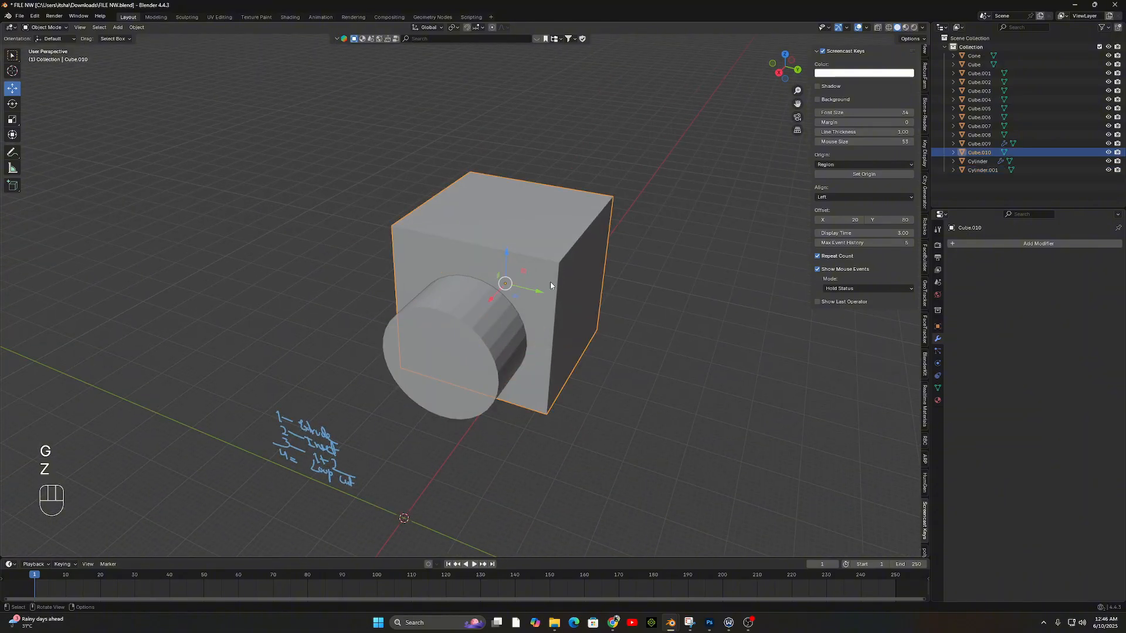
{"action": "left_click", "coordinate": [1053, 243]}
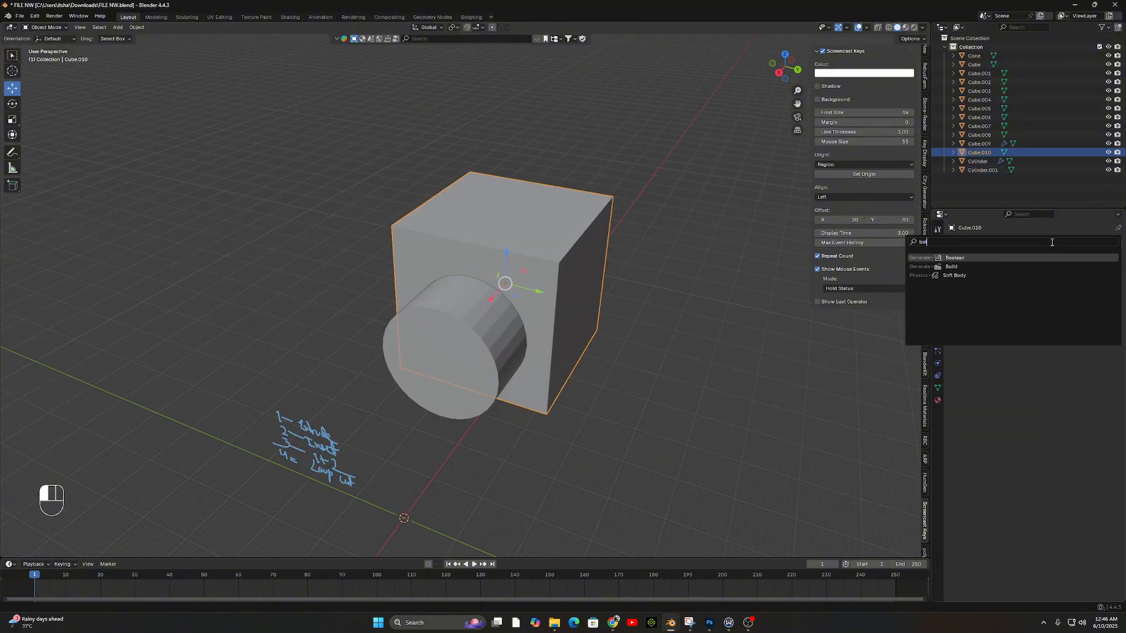
{"action": "key", "text": "Return"}
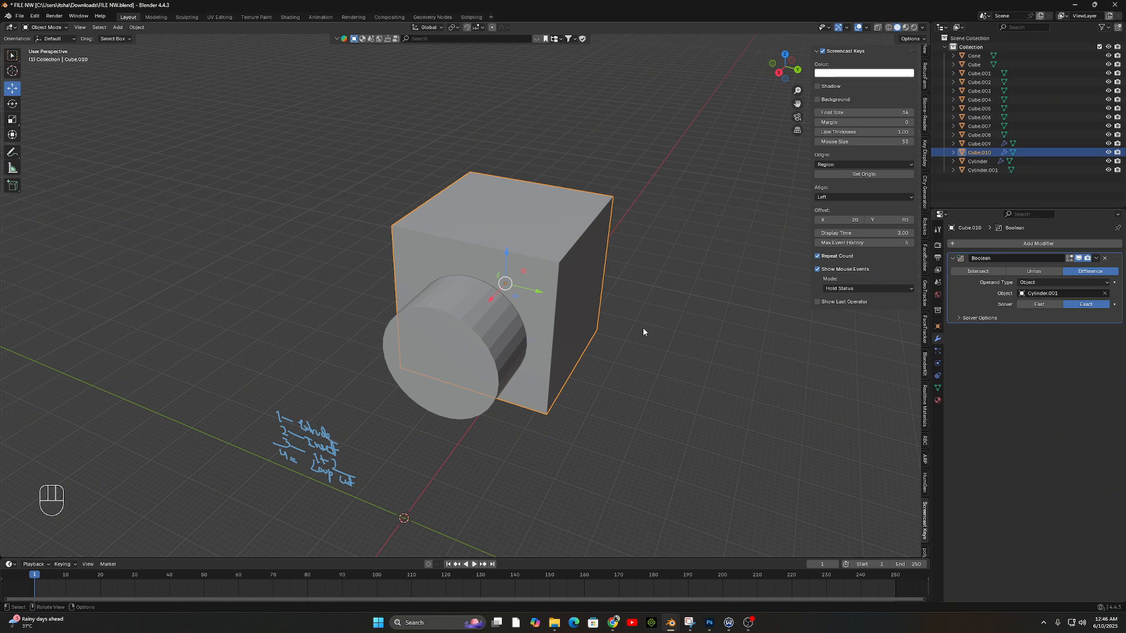
Hide the cylinder and examine the Boolean cut in the cube from several angles.
{"action": "left_click", "coordinate": [483, 330]}
{"action": "key", "text": "h"}
{"action": "middle_click_drag", "start_coordinate": [490, 335], "coordinate": [523, 348]}
{"action": "scroll", "coordinate": [581, 351], "scroll_direction": "down", "scroll_amount": 4}
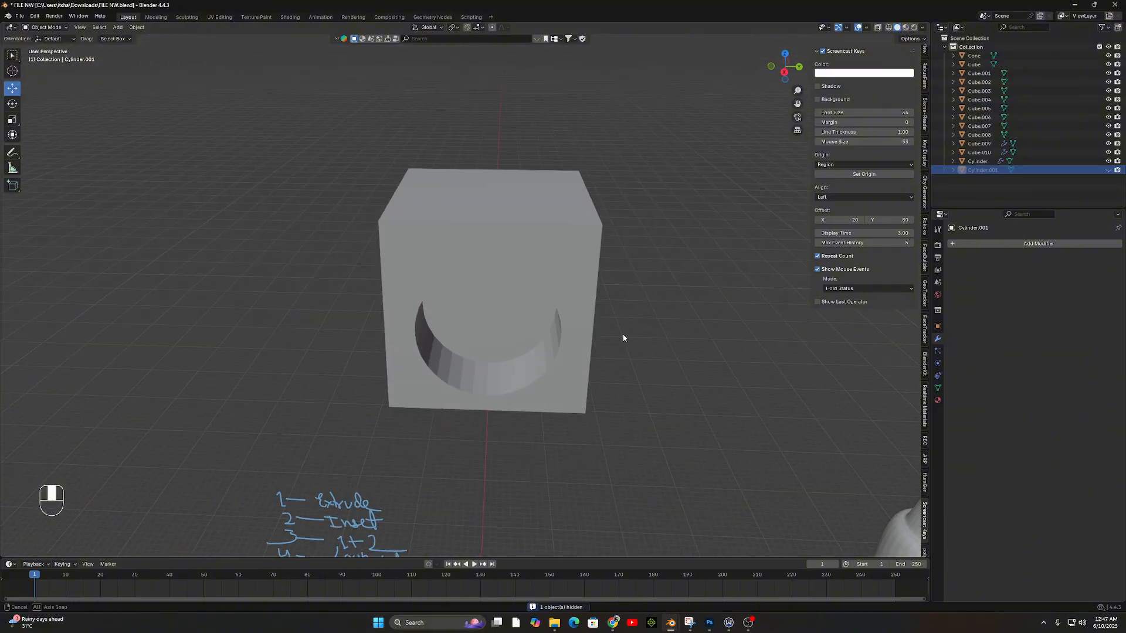
{"action": "middle_click_drag", "start_coordinate": [623, 336], "coordinate": [674, 314]}
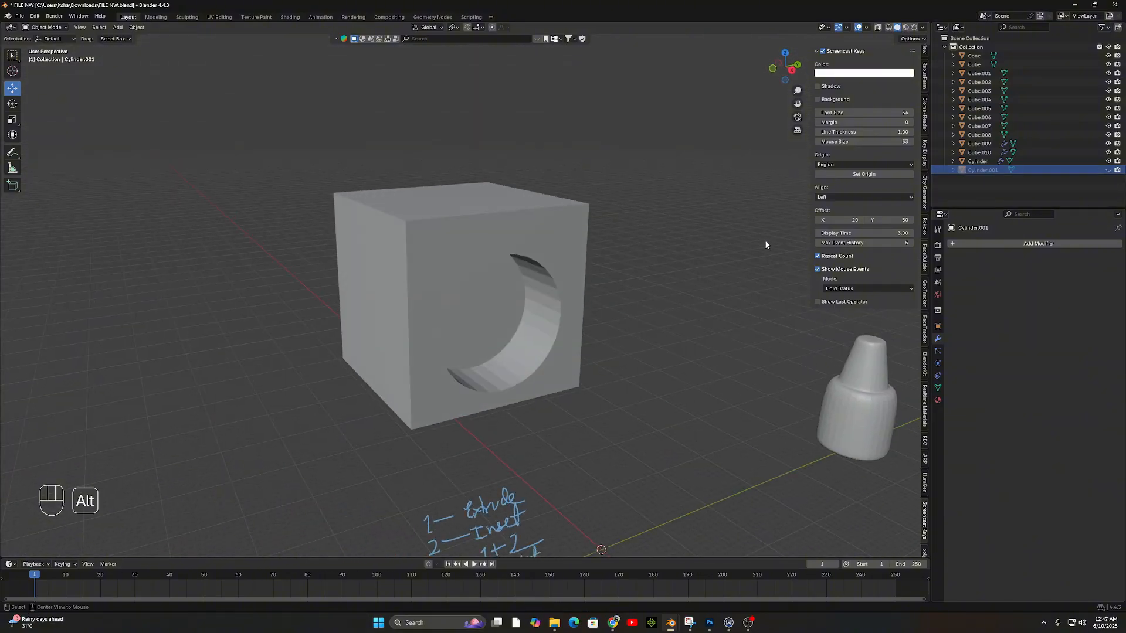
Unhide the cylinder and stretch it along X to about 2.95 times its length.
{"action": "key", "text": "alt+h"}
{"action": "middle_click_drag", "start_coordinate": [614, 351], "coordinate": [476, 275]}
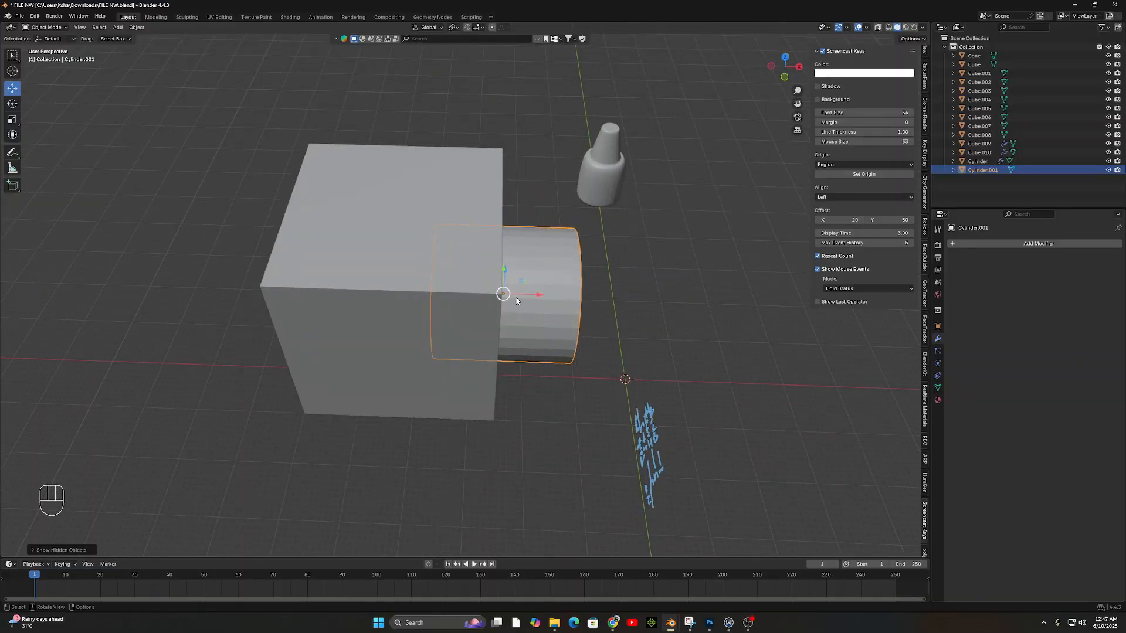
{"action": "key", "text": "s"}
{"action": "key", "text": "y"}
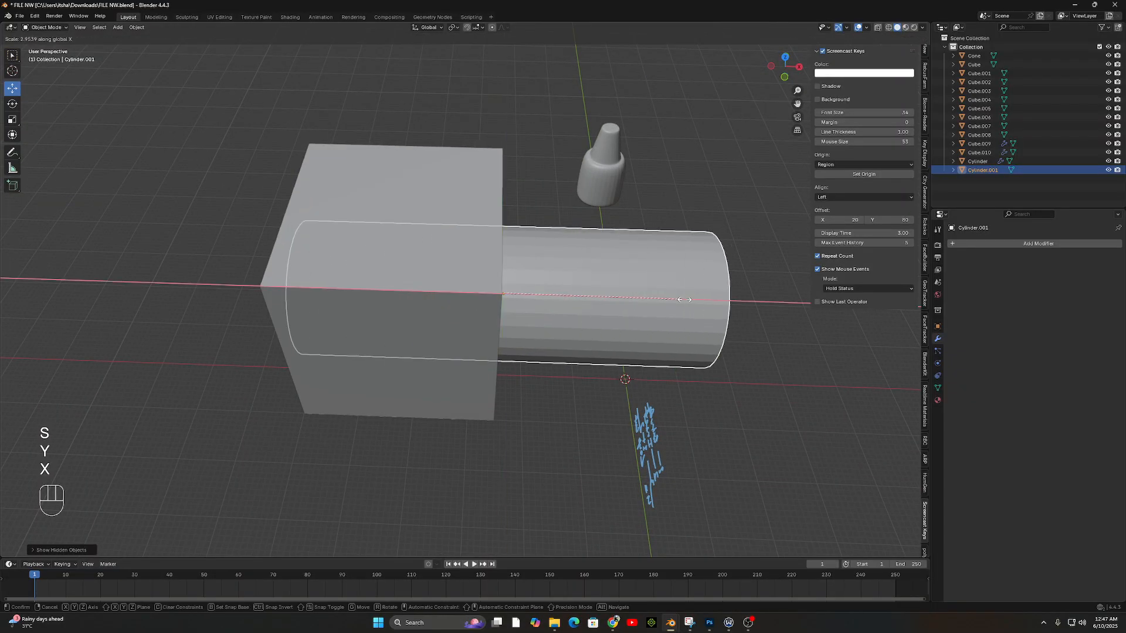
{"action": "left_click", "coordinate": [684, 303]}
Move the lengthened cylinder along X so it passes through the cube and protrudes from both sides.
{"action": "key", "text": "g"}
{"action": "key", "text": "y"}
{"action": "key", "text": "x"}
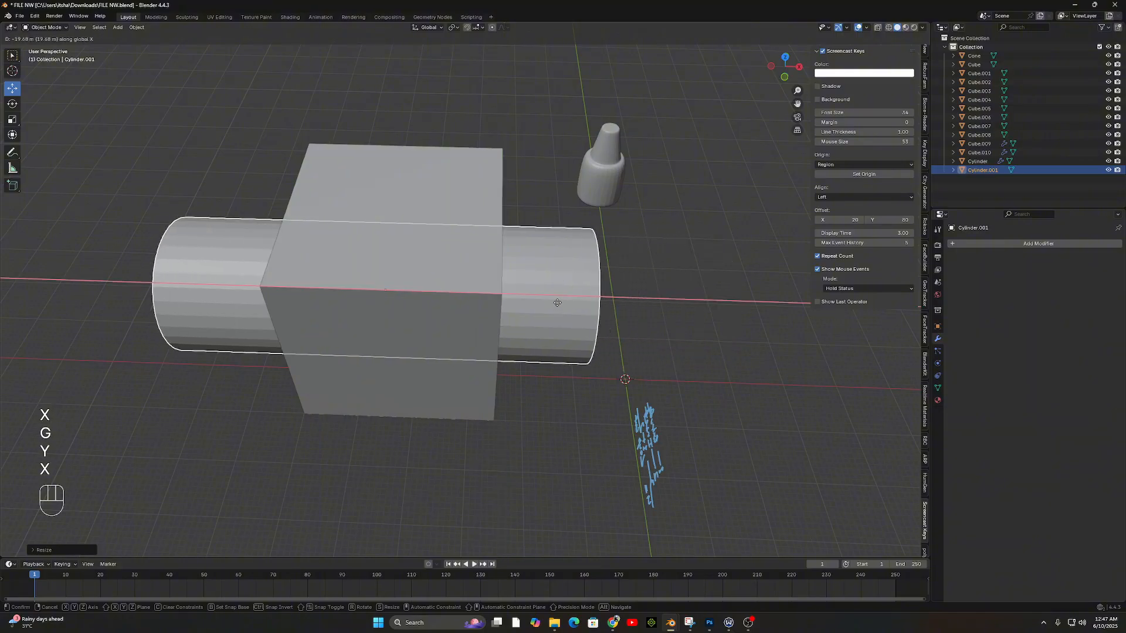
{"action": "left_click", "coordinate": [557, 301]}
{"action": "middle_click_drag", "start_coordinate": [557, 301], "coordinate": [485, 240]}
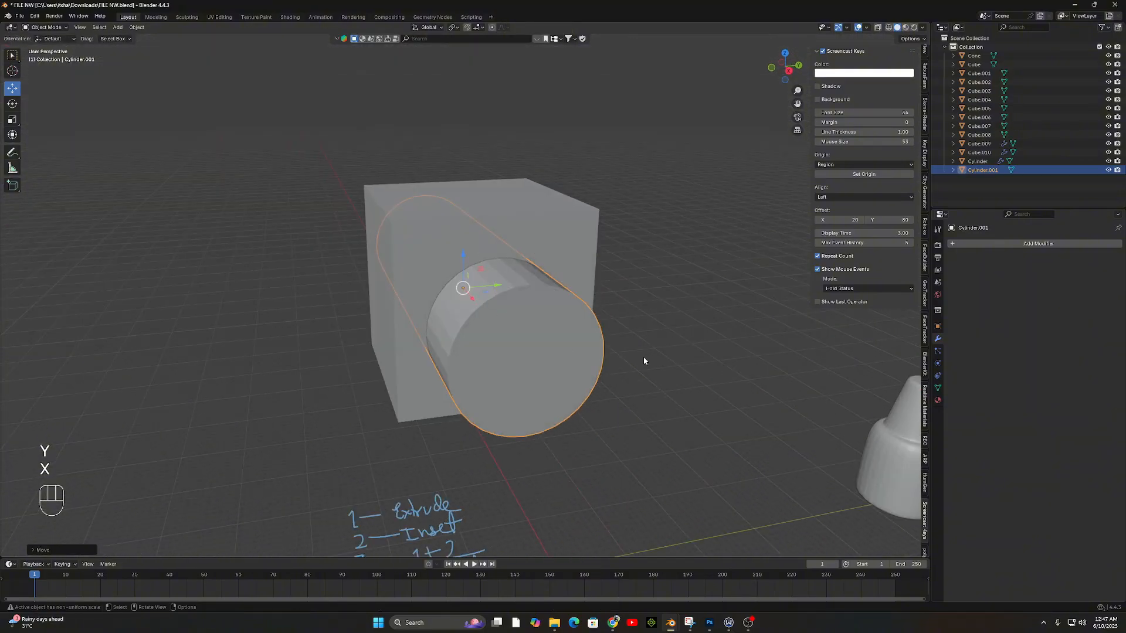
Temporarily hide the lengthened cylinder to examine the hole through the cube, and undo the hiding.
{"action": "left_click", "coordinate": [562, 226]}
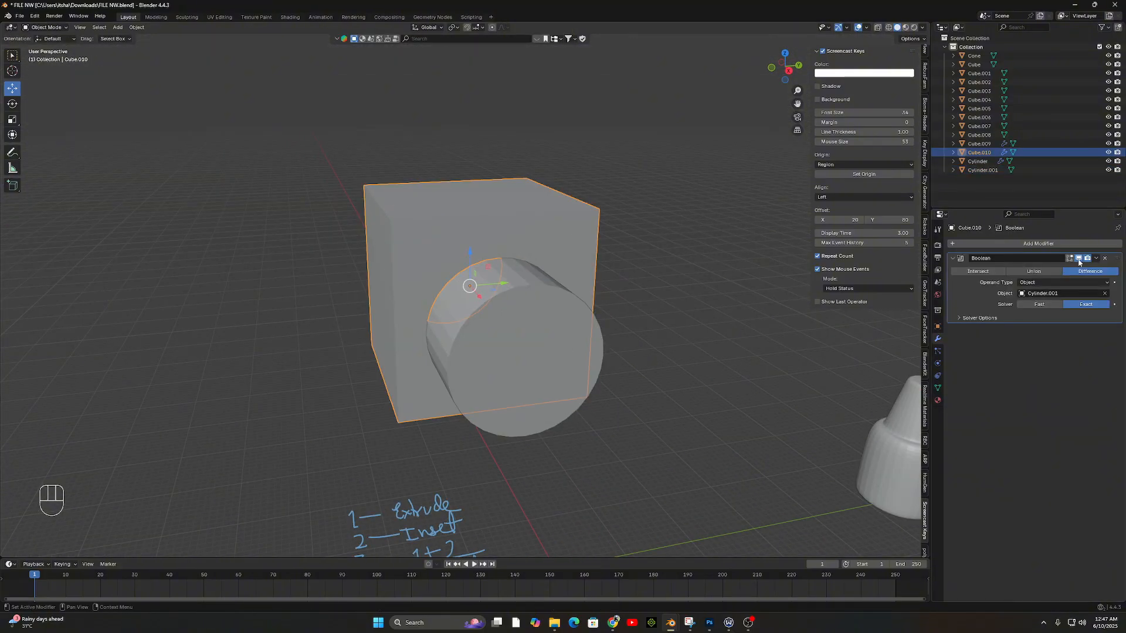
{"action": "middle_click_drag", "start_coordinate": [705, 318], "coordinate": [636, 327]}
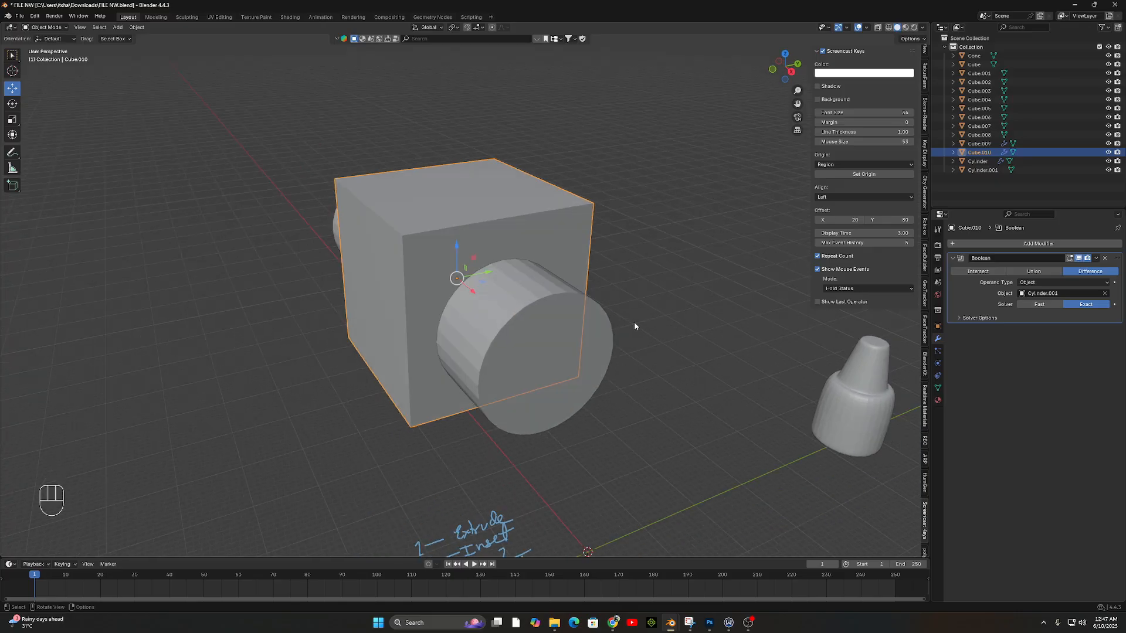
{"action": "left_click", "coordinate": [581, 334]}
{"action": "key", "text": "h"}
{"action": "middle_click_drag", "start_coordinate": [567, 317], "coordinate": [363, 350]}
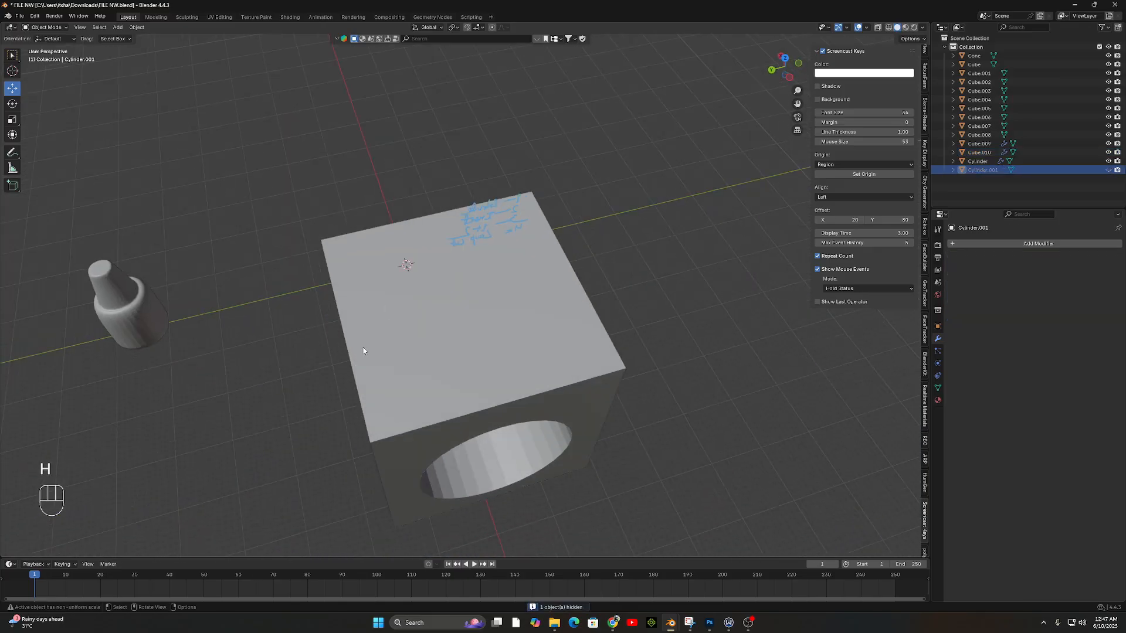
{"action": "middle_click_drag", "start_coordinate": [451, 335], "coordinate": [478, 323]}
{"action": "key", "text": "ctrl+z"}
Duplicate the cylinder and move the copy straight up along Z, clear above the cube.
{"action": "key", "text": "shift+d"}
{"action": "key", "text": "g"}
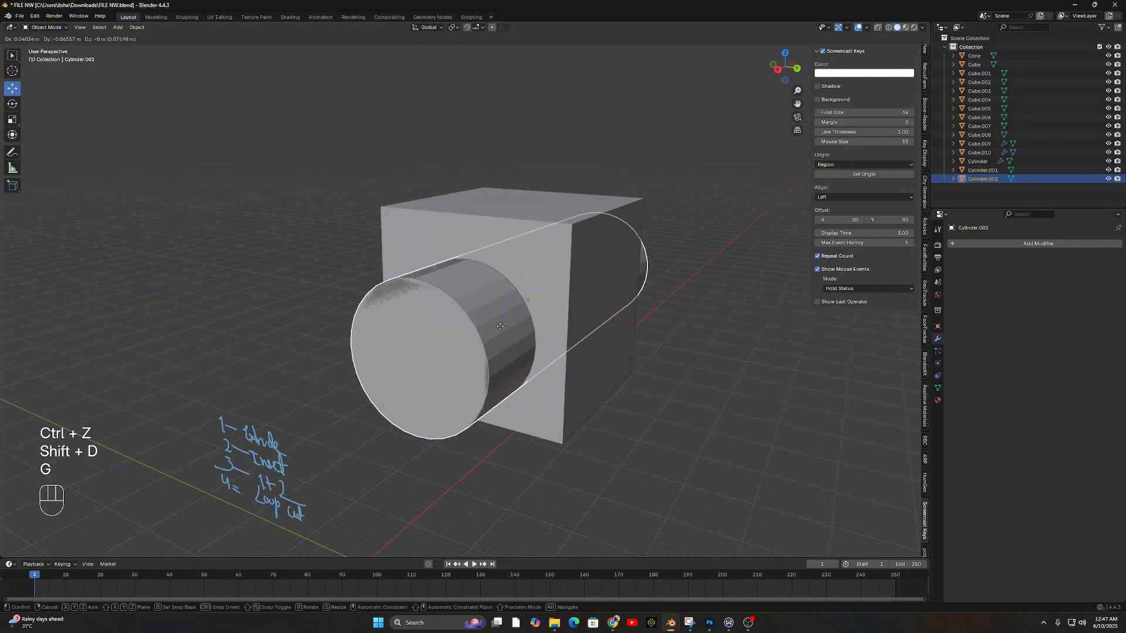
{"action": "key", "text": "y"}
{"action": "key", "text": "x"}
{"action": "key", "text": "z"}
{"action": "left_click", "coordinate": [524, 104]}
{"action": "scroll", "coordinate": [535, 166], "scroll_direction": "down", "scroll_amount": 4}
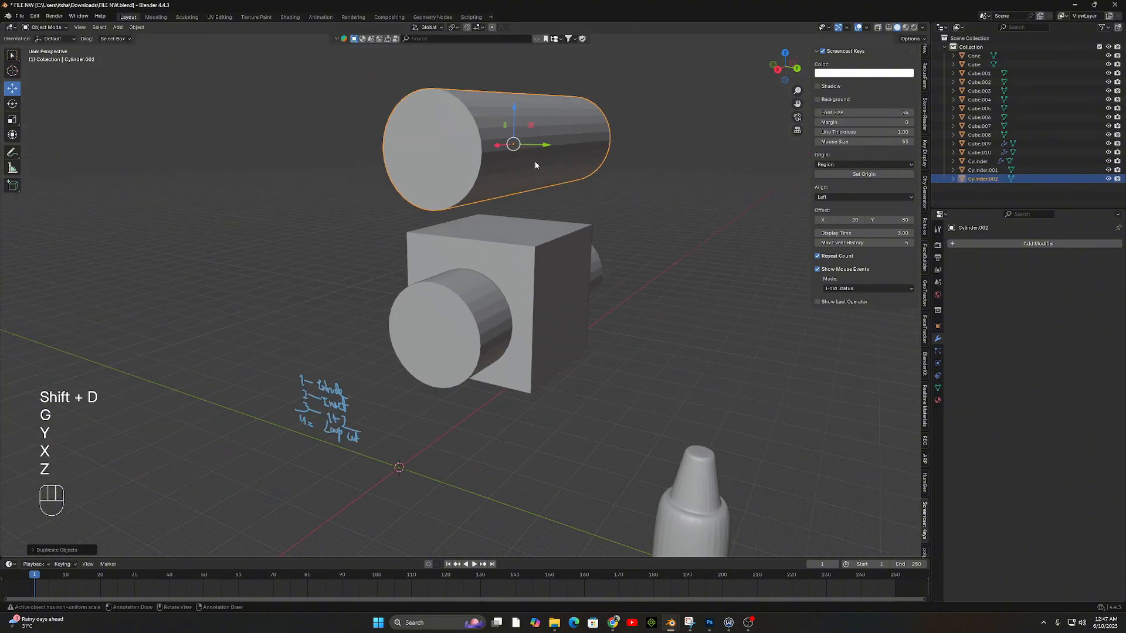
Rotate the duplicated cylinder 90 degrees around the Y axis so it stands upright.
{"action": "middle_click_drag", "start_coordinate": [580, 203], "coordinate": [553, 243]}
{"action": "key", "text": "r"}
{"action": "key", "text": "x"}
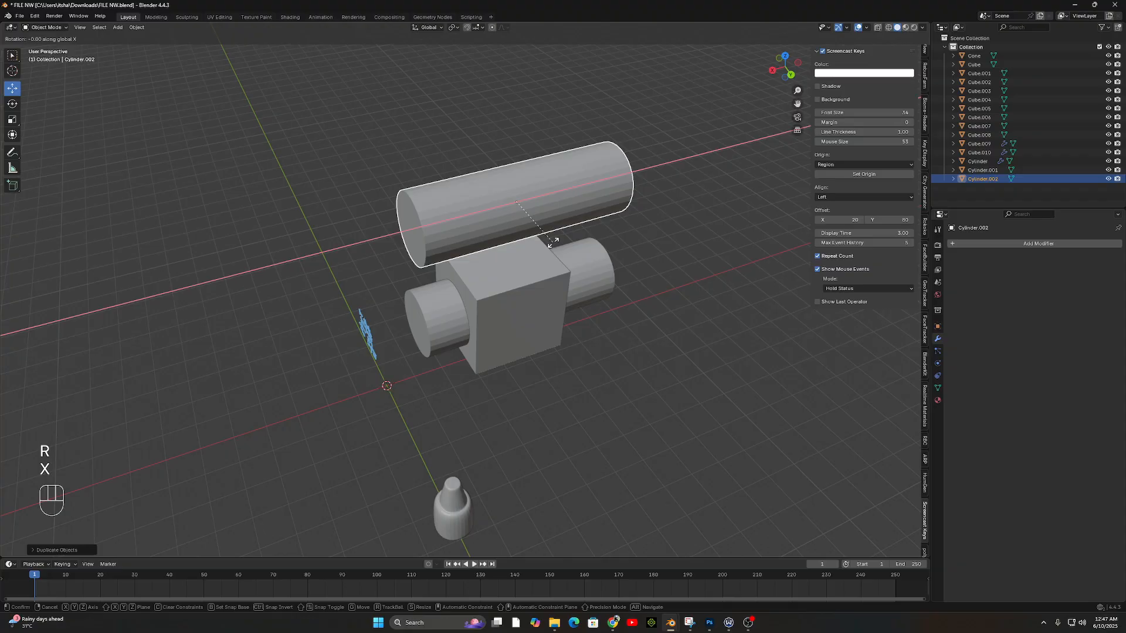
{"action": "key", "text": "y"}
{"action": "key", "text": "9"}
{"action": "key", "text": "0"}
{"action": "key", "text": "Return"}
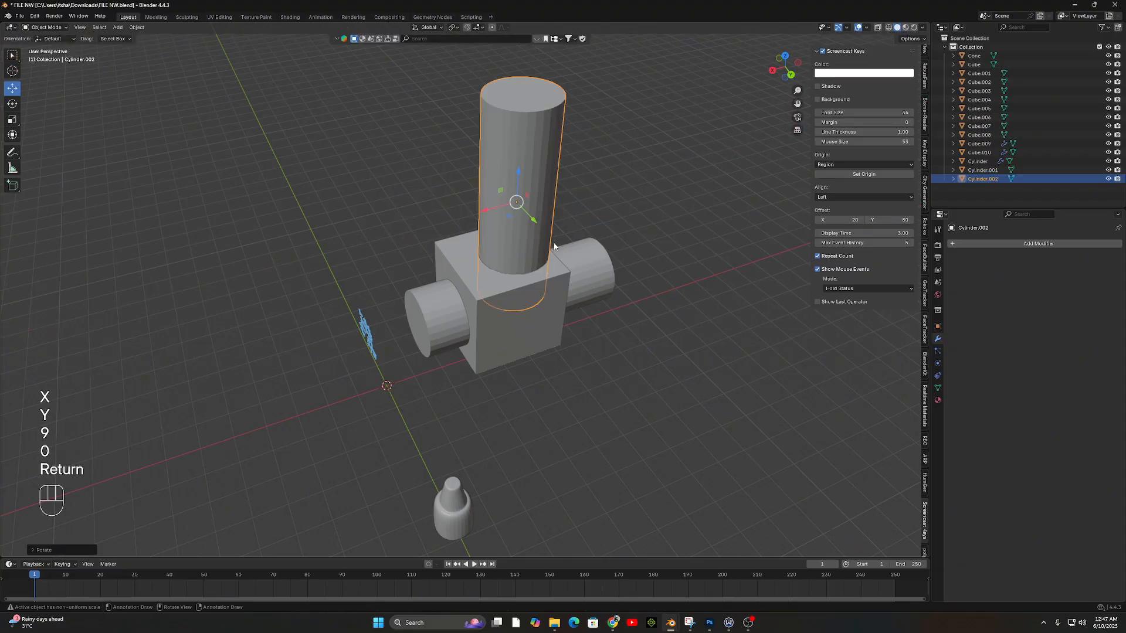
Shift the upright cylinder slightly along X over the cube and lower it about 37.4 m along Z, passing through top and bottom.
{"action": "key", "text": "g"}
{"action": "key", "text": "y"}
{"action": "key", "text": "shift+x"}
{"action": "left_click", "coordinate": [464, 277]}
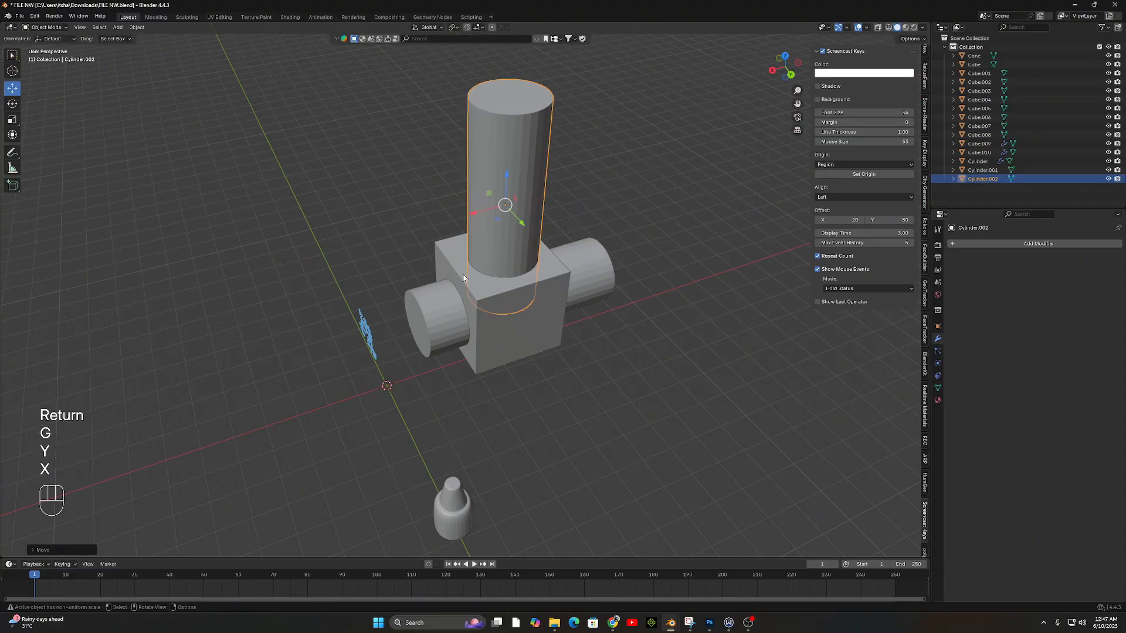
{"action": "middle_click_drag", "start_coordinate": [463, 278], "coordinate": [553, 243]}
{"action": "key", "text": "g"}
{"action": "key", "text": "z"}
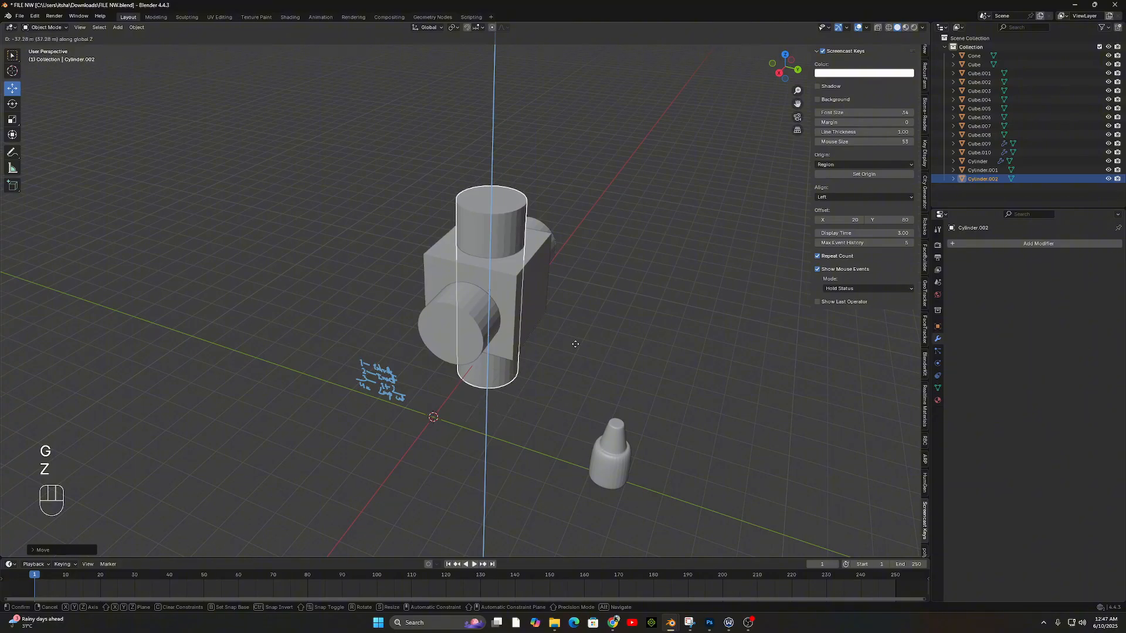
{"action": "left_click", "coordinate": [575, 344]}
Hide the upright cylinder and apply the cube's existing Boolean modifier.
{"action": "middle_click_drag", "start_coordinate": [575, 344], "coordinate": [497, 263]}
{"action": "key", "text": "h"}
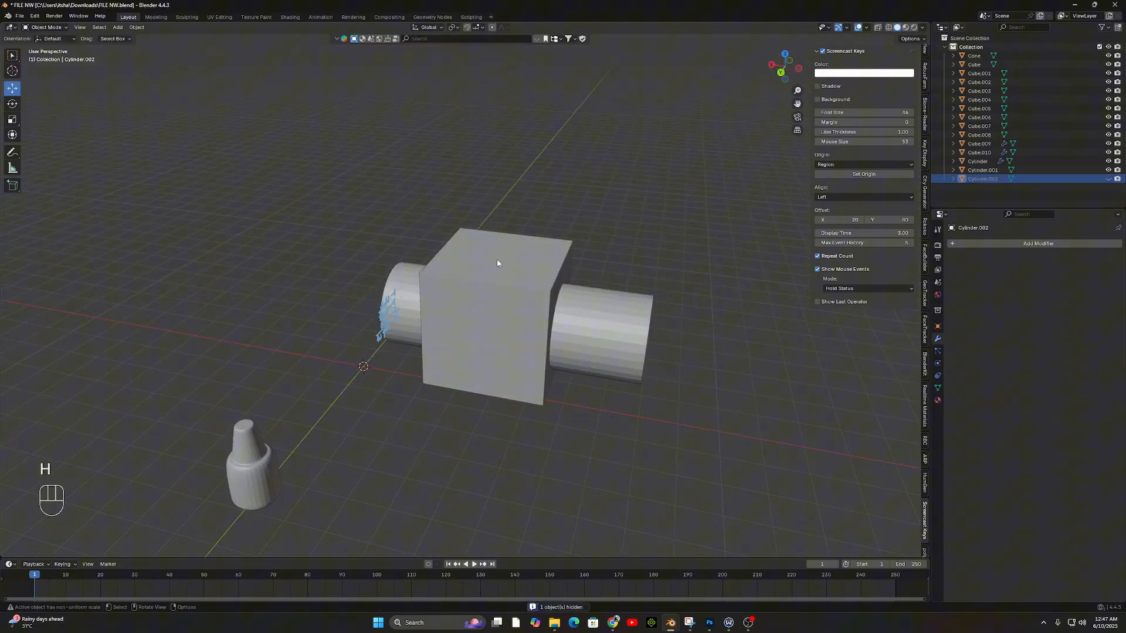
{"action": "left_click", "coordinate": [588, 326]}
{"action": "left_click", "coordinate": [541, 259]}
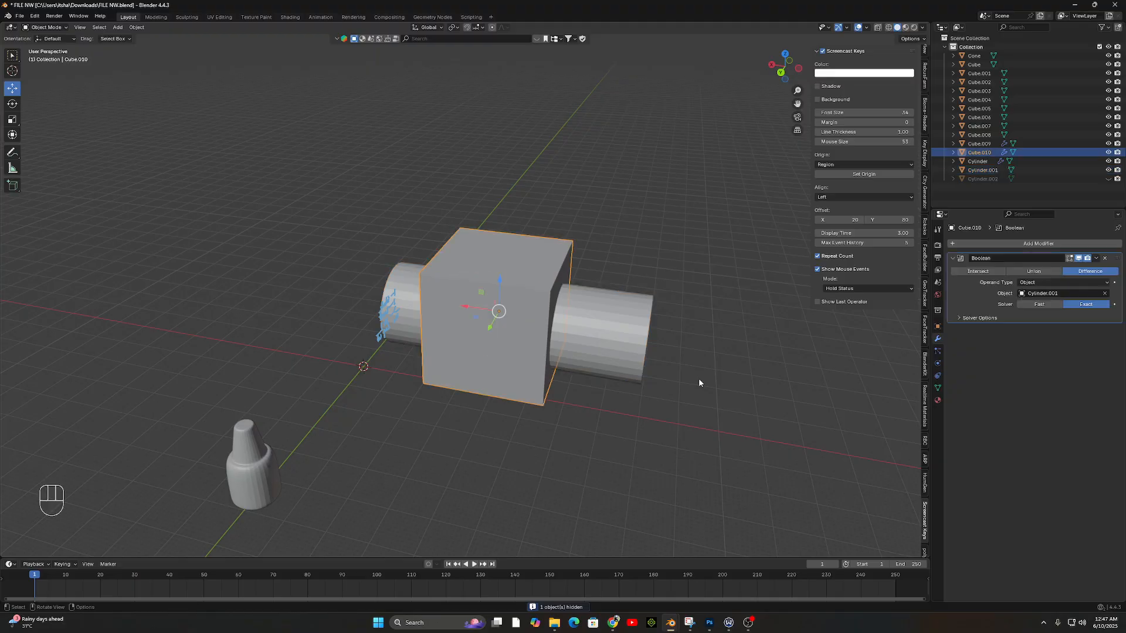
{"action": "left_click", "coordinate": [1096, 258]}
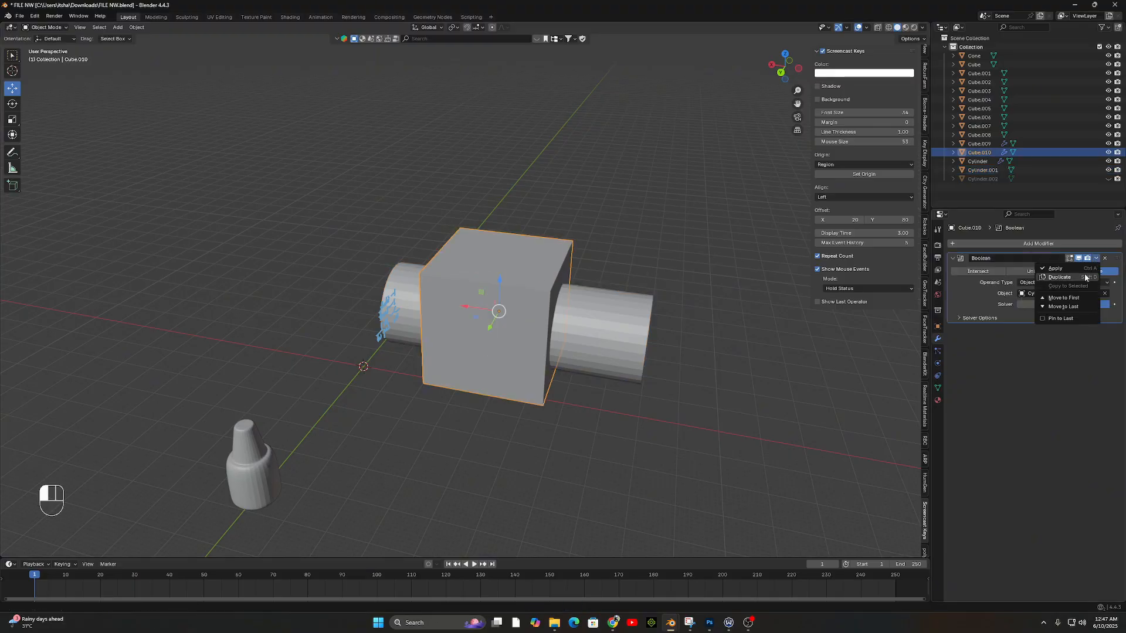
{"action": "left_click", "coordinate": [1074, 278]}
Delete the horizontal cutting cylinder and look through the permanent hole in the cube.
{"action": "left_click", "coordinate": [653, 309]}
{"action": "key", "text": "Delete"}
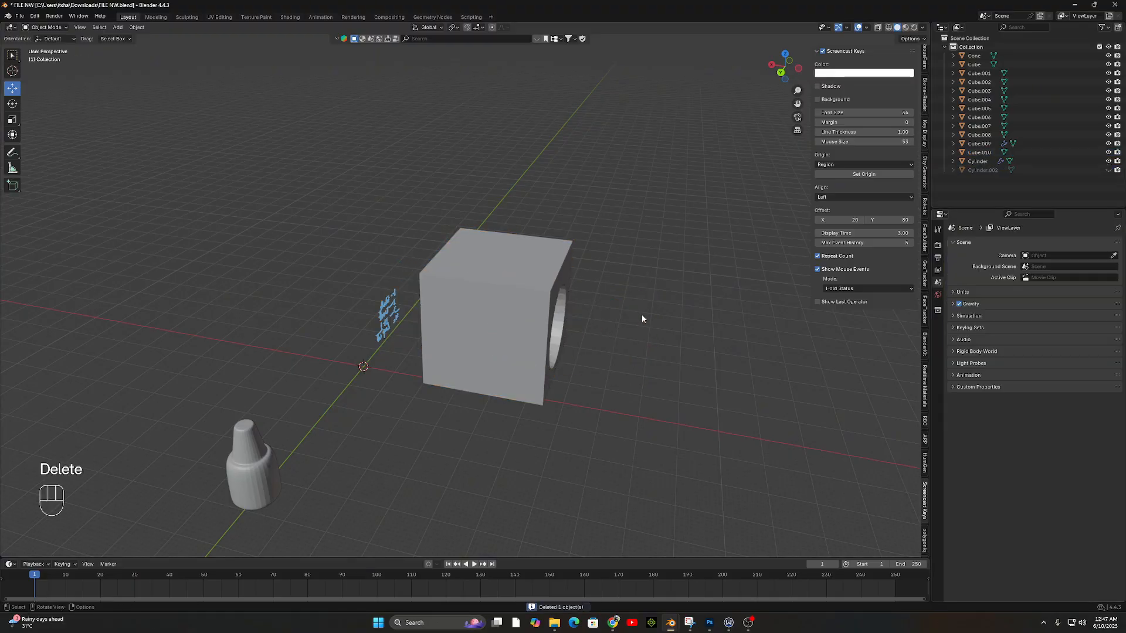
{"action": "middle_click_drag", "start_coordinate": [642, 315], "coordinate": [485, 302]}
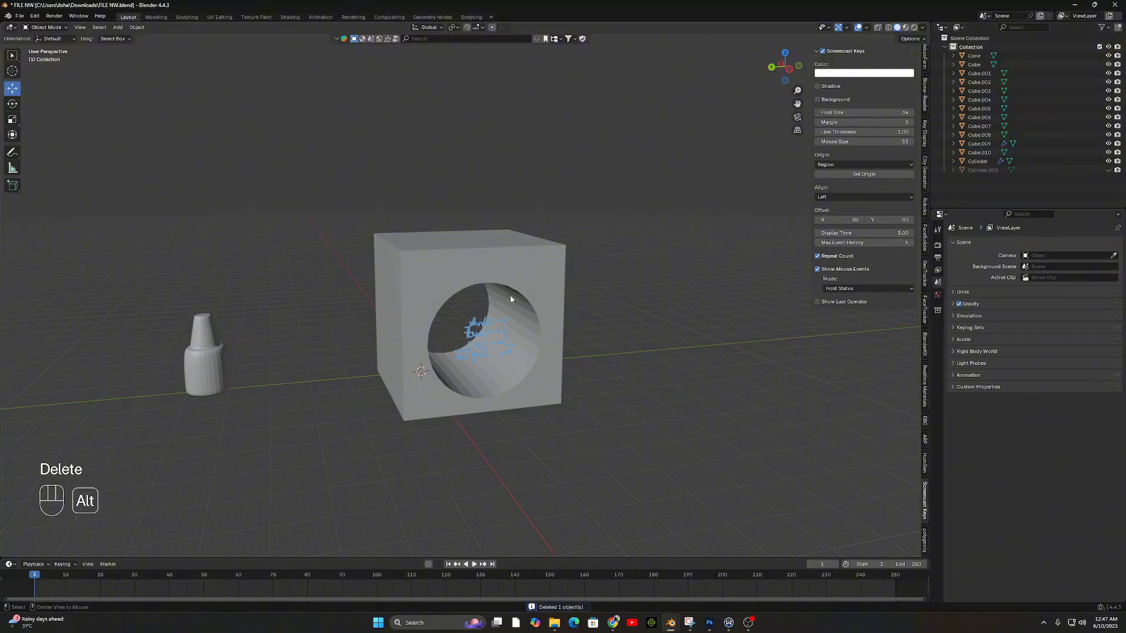
Unhide the upright cylinder and add a Boolean Difference modifier to the cube with Cylinder.002 as the cutting object.
{"action": "key", "text": "alt+h"}
{"action": "middle_click_drag", "start_coordinate": [468, 221], "coordinate": [499, 245]}
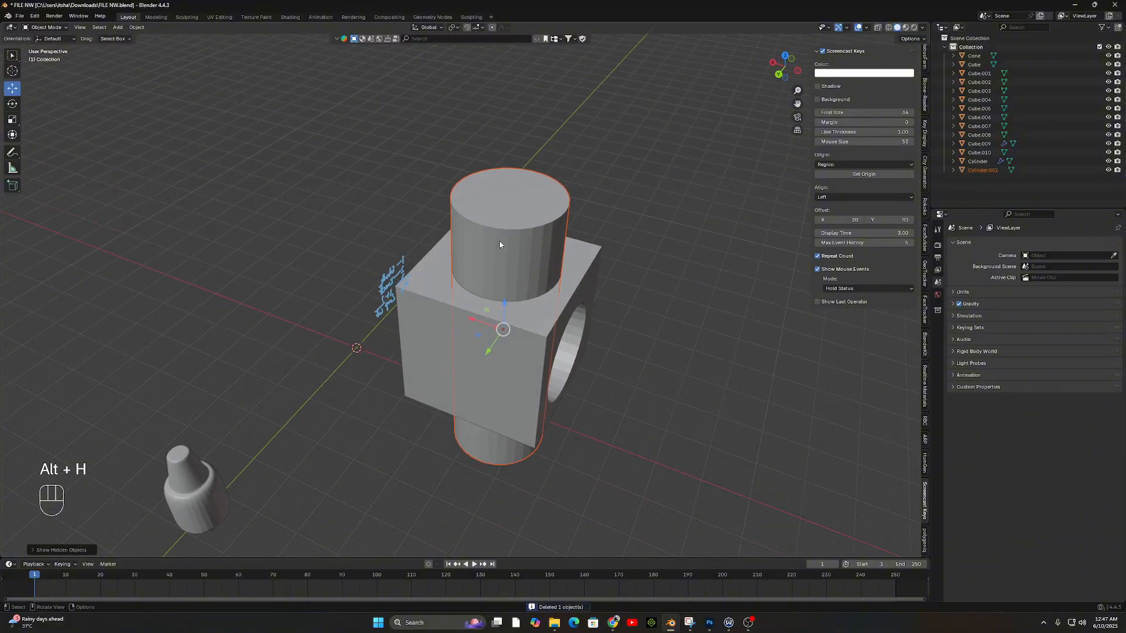
{"action": "left_click", "coordinate": [547, 333]}
{"action": "left_click", "coordinate": [1044, 242]}
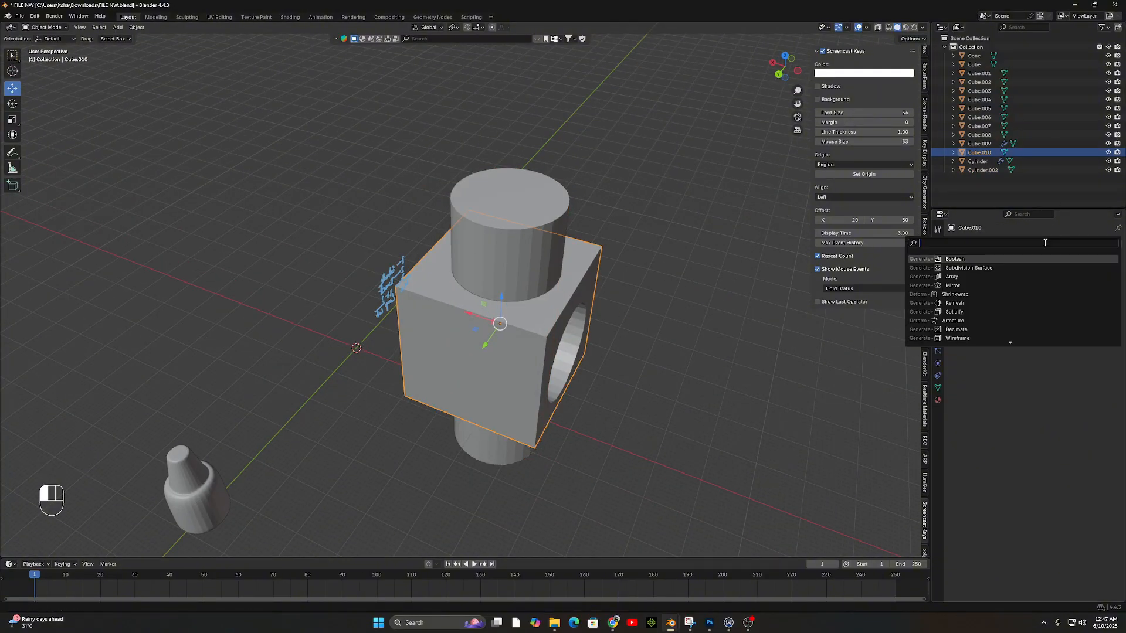
{"action": "key", "text": "Return"}
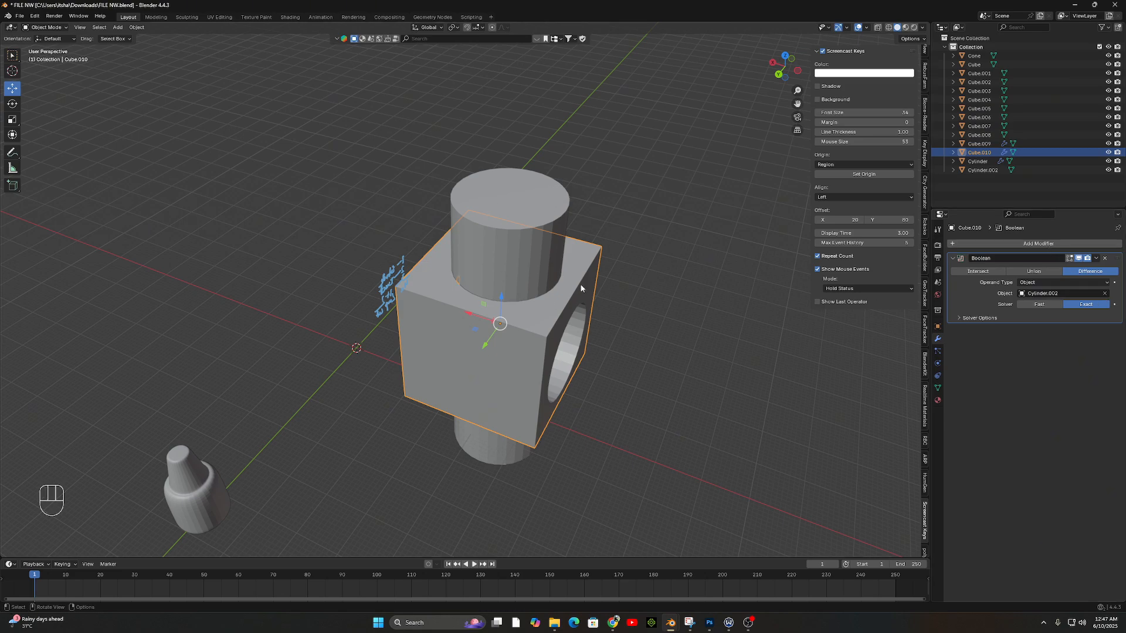
Hide the upright cylinder and examine the intersecting holes in the cube from several angles.
{"action": "middle_click_drag", "start_coordinate": [585, 269], "coordinate": [577, 352]}
{"action": "left_click", "coordinate": [544, 230]}
{"action": "key", "text": "h"}
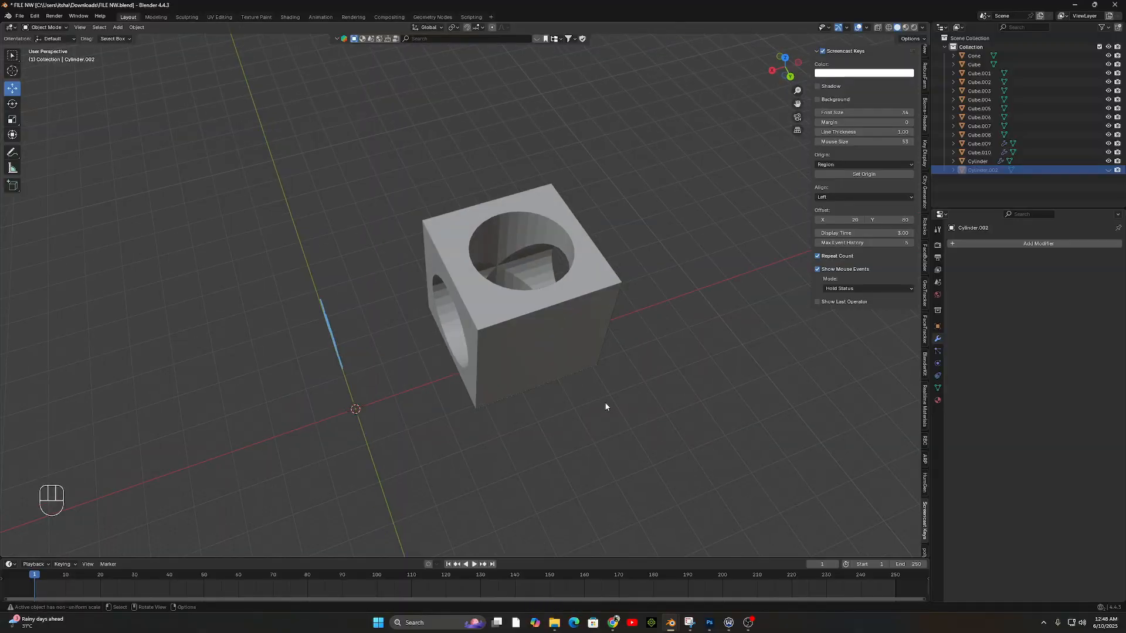
{"action": "middle_click_drag", "start_coordinate": [516, 274], "coordinate": [737, 386]}
Switch to the Google Docs course outline to check the remaining modifier topic, and return to the FILE NW Blender window.
{"action": "key", "text": "alt+Tab"}
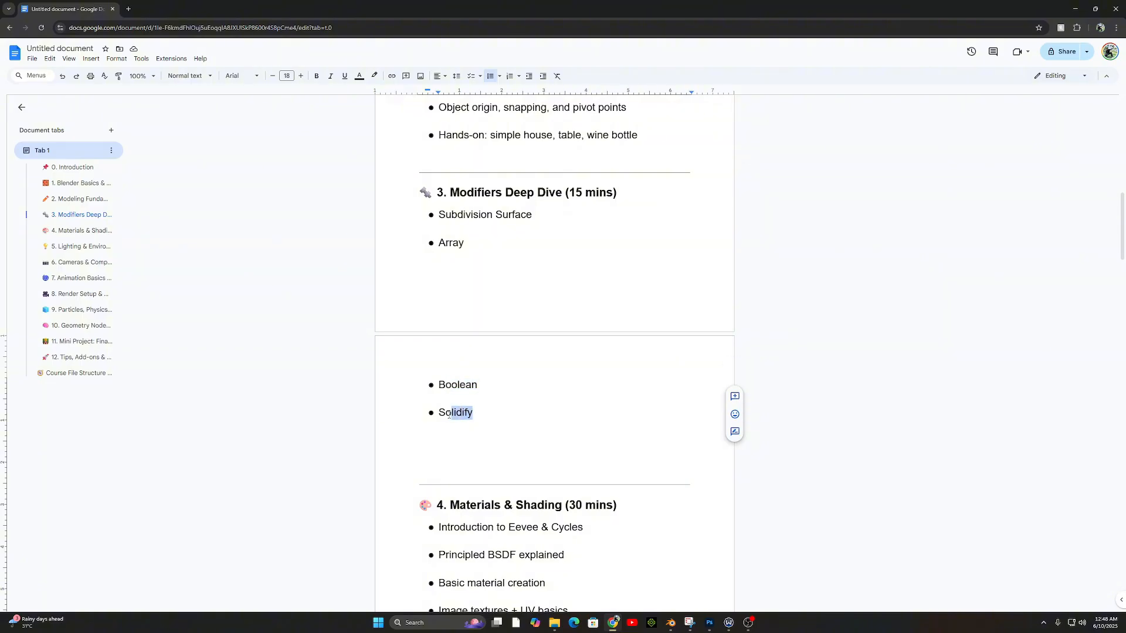
{"action": "left_click", "coordinate": [669, 623]}
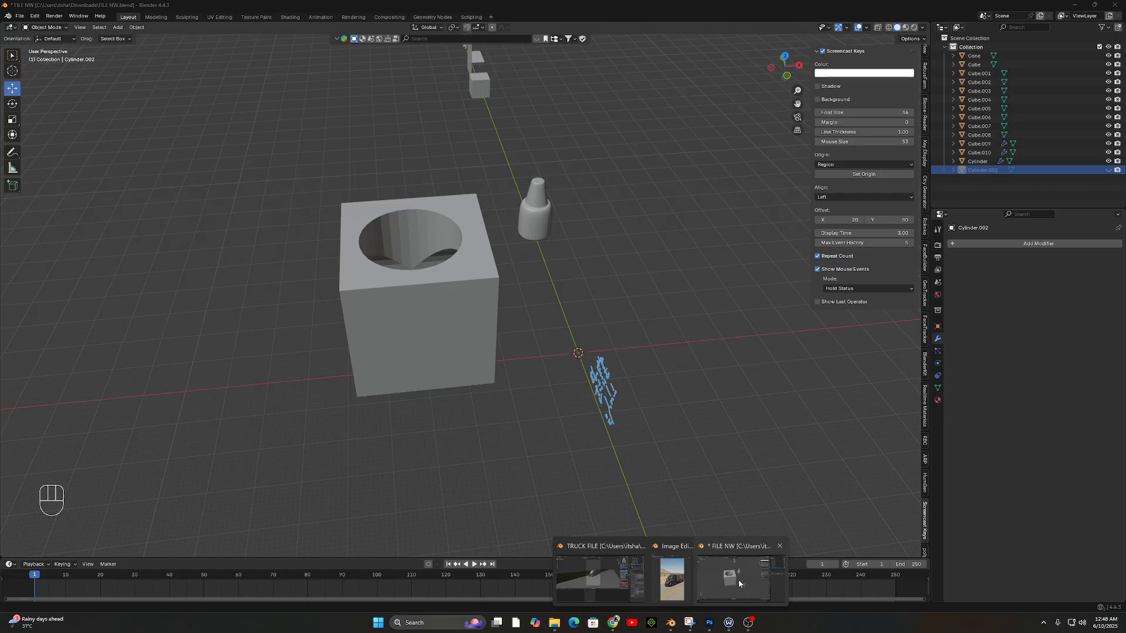
{"action": "left_click", "coordinate": [740, 583]}
Select the bottle and the cube with holes and move them together along Y, away from the origin.
{"action": "scroll", "coordinate": [505, 338], "scroll_direction": "down", "scroll_amount": 5}
{"action": "middle_click_drag", "start_coordinate": [503, 337], "coordinate": [530, 390]}
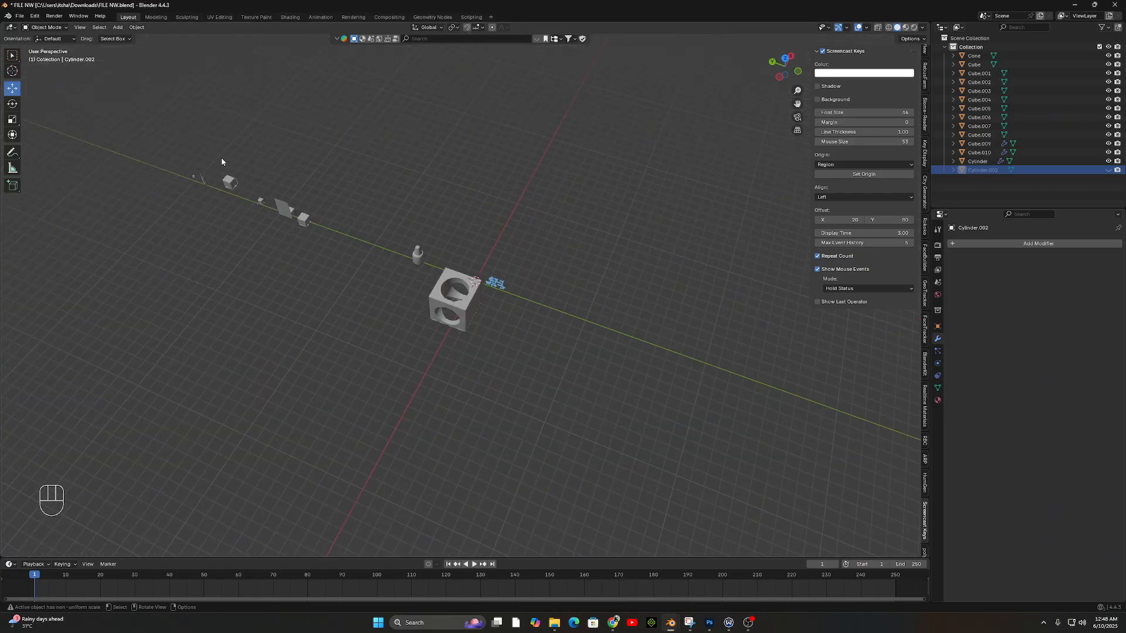
{"action": "left_click_drag", "start_coordinate": [386, 224], "coordinate": [586, 420]}
{"action": "key", "text": "g"}
{"action": "key", "text": "y"}
{"action": "key", "text": "x"}
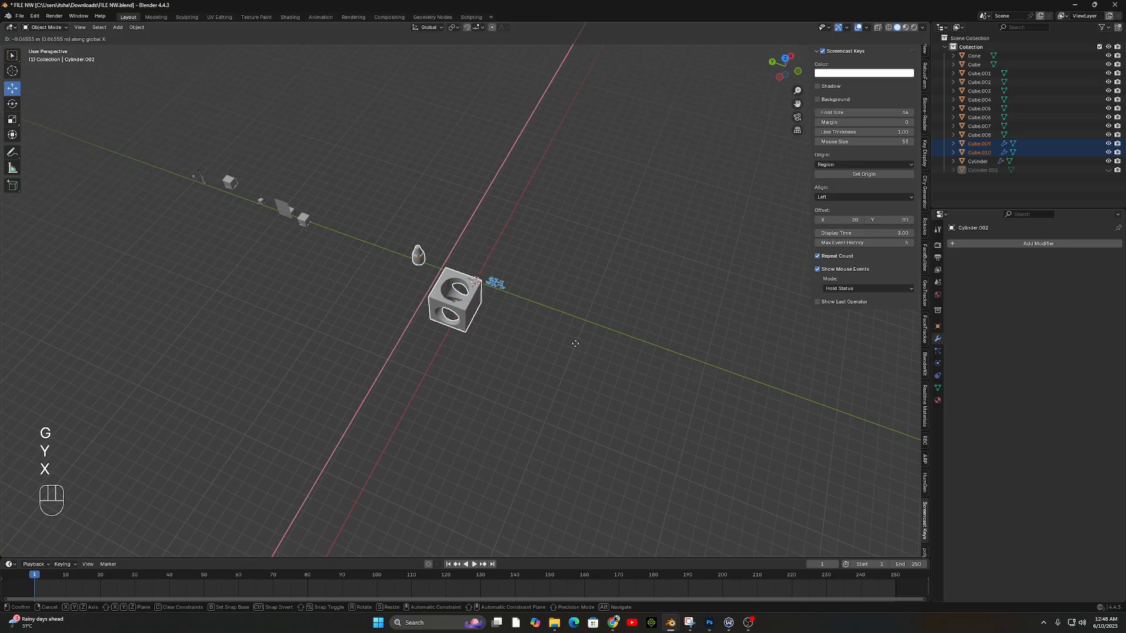
{"action": "key", "text": "y"}
{"action": "left_click", "coordinate": [486, 298]}
Add a plane at the world origin and scale it up to a large square.
{"action": "middle_click_drag", "start_coordinate": [518, 326], "coordinate": [469, 328]}
{"action": "key", "text": "shift+a"}
{"action": "mouse_move", "coordinate": [516, 385]}
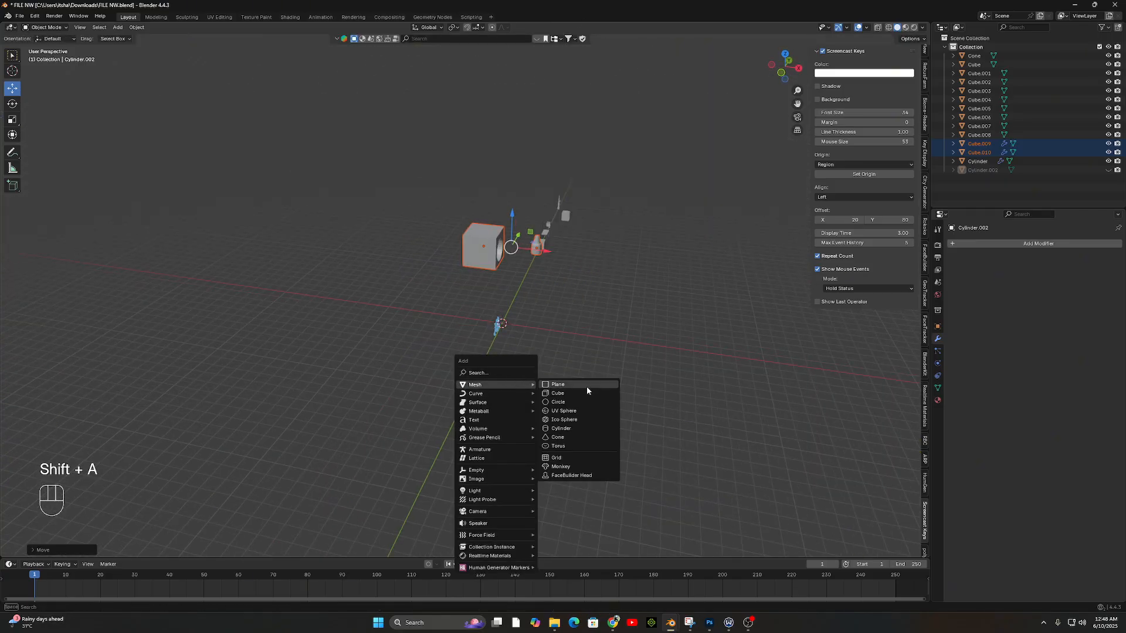
{"action": "left_click", "coordinate": [586, 386]}
{"action": "key", "text": "s"}
{"action": "left_click", "coordinate": [50, 379]}
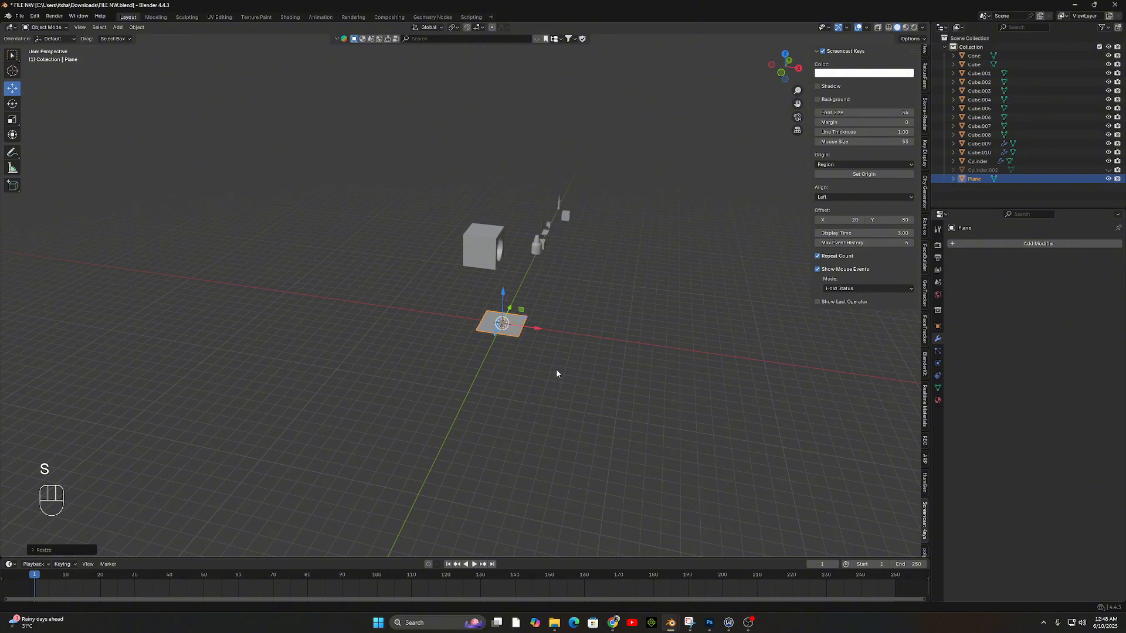
{"action": "key", "text": "s"}
{"action": "left_click", "coordinate": [625, 340]}
Inset the plane's face in Edit Mode to leave a narrow border around a smaller inner face.
{"action": "middle_click_drag", "start_coordinate": [625, 340], "coordinate": [359, 316]}
{"action": "scroll", "coordinate": [519, 330], "scroll_direction": "up", "scroll_amount": 4}
{"action": "middle_click_drag", "start_coordinate": [519, 330], "coordinate": [500, 293], "text": "shift"}
{"action": "middle_click_drag", "start_coordinate": [500, 294], "coordinate": [525, 315]}
{"action": "key", "text": "Tab"}
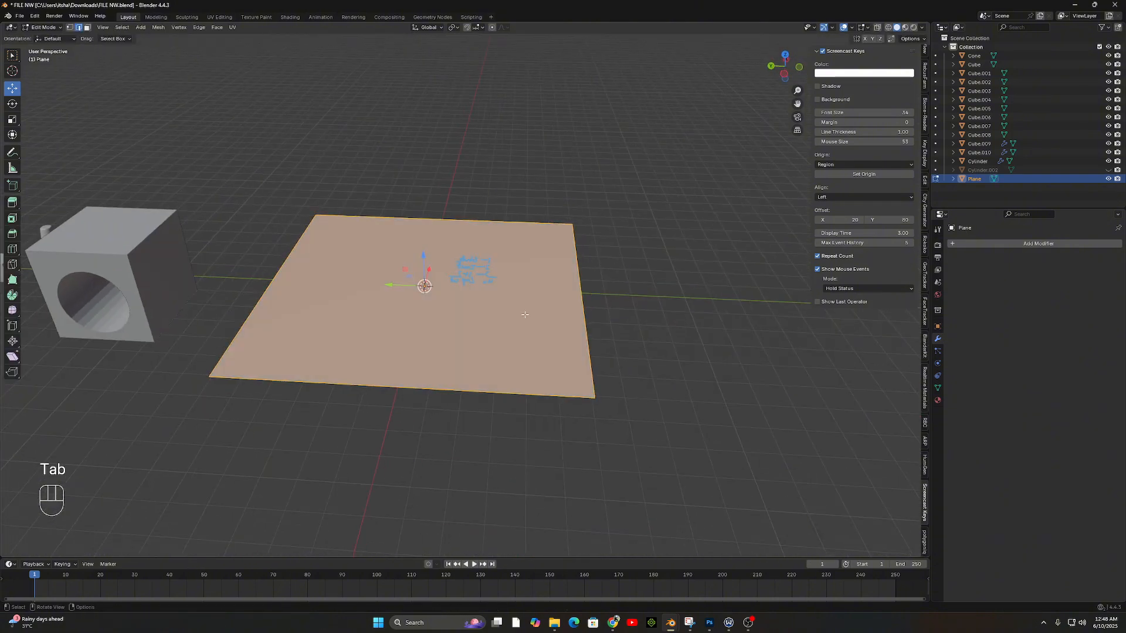
{"action": "key", "text": "i"}
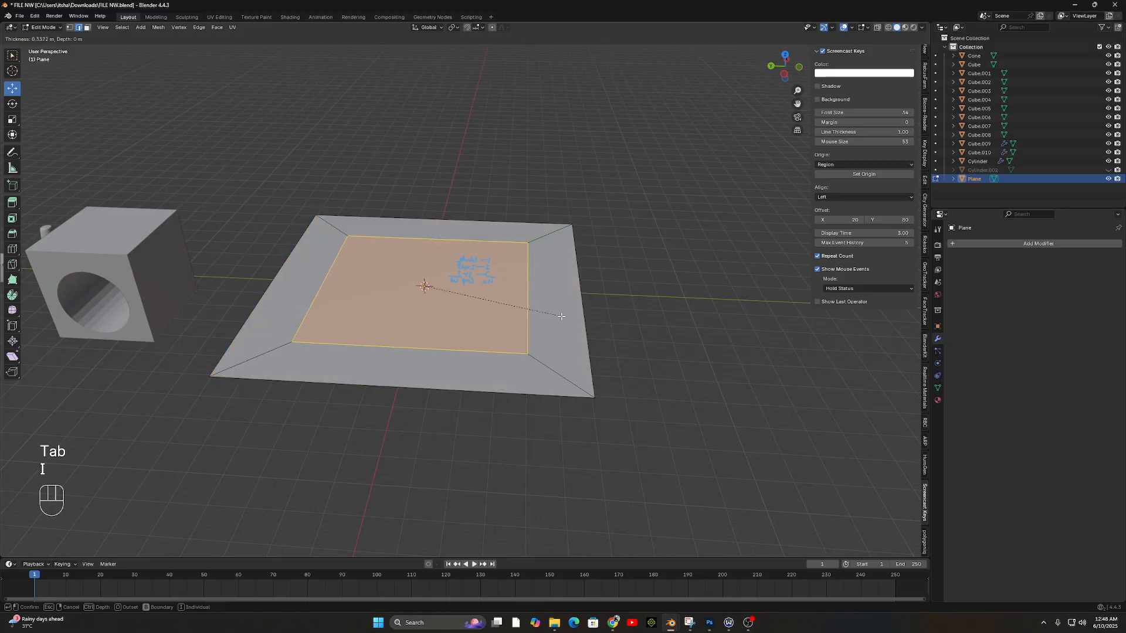
{"action": "left_click", "coordinate": [530, 350]}
{"action": "middle_click_drag", "start_coordinate": [530, 351], "coordinate": [540, 336]}
Try to raise the inset inner face along global Z, and undo the move.
{"action": "key", "text": "r"}
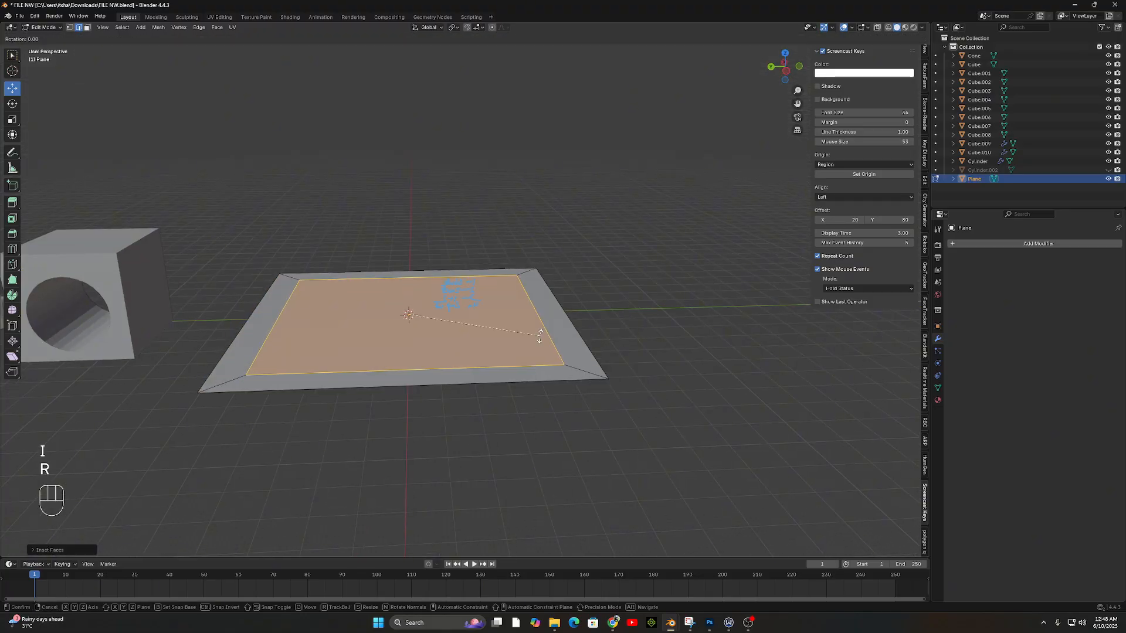
{"action": "left_click", "coordinate": [539, 336]}
{"action": "key", "text": "g"}
{"action": "key", "text": "z"}
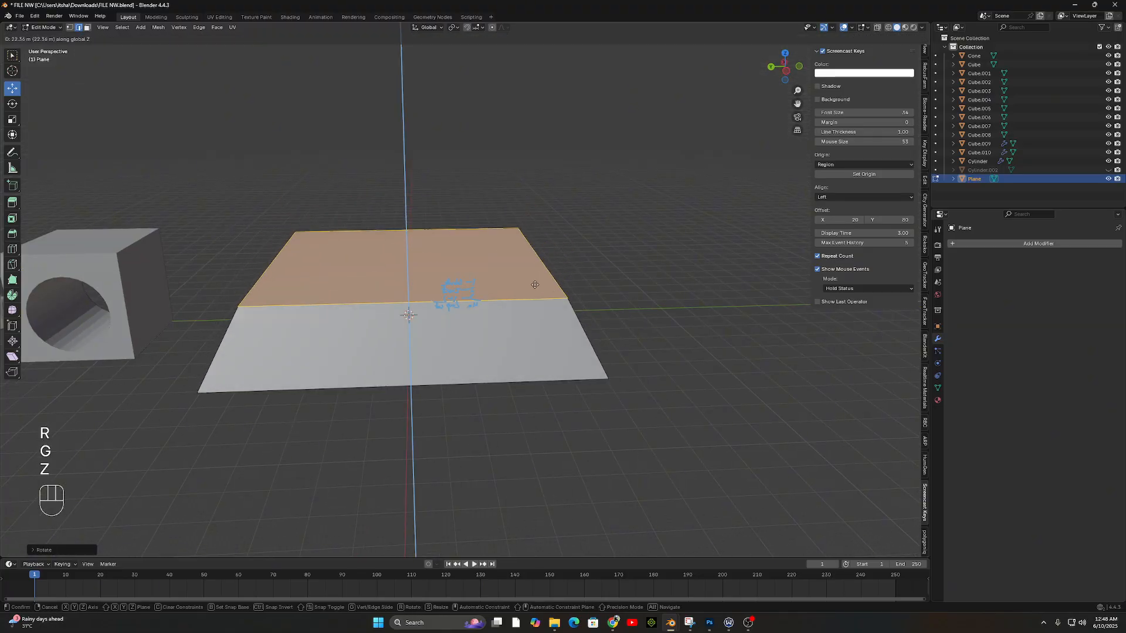
{"action": "key", "text": "ctrl+z"}
Select the four border faces around the inset and extrude them downward along global Z, returning to Object Mode.
{"action": "middle_click_drag", "start_coordinate": [544, 343], "coordinate": [581, 387]}
{"action": "key", "text": "Tab"}
{"action": "key", "text": "Tab"}
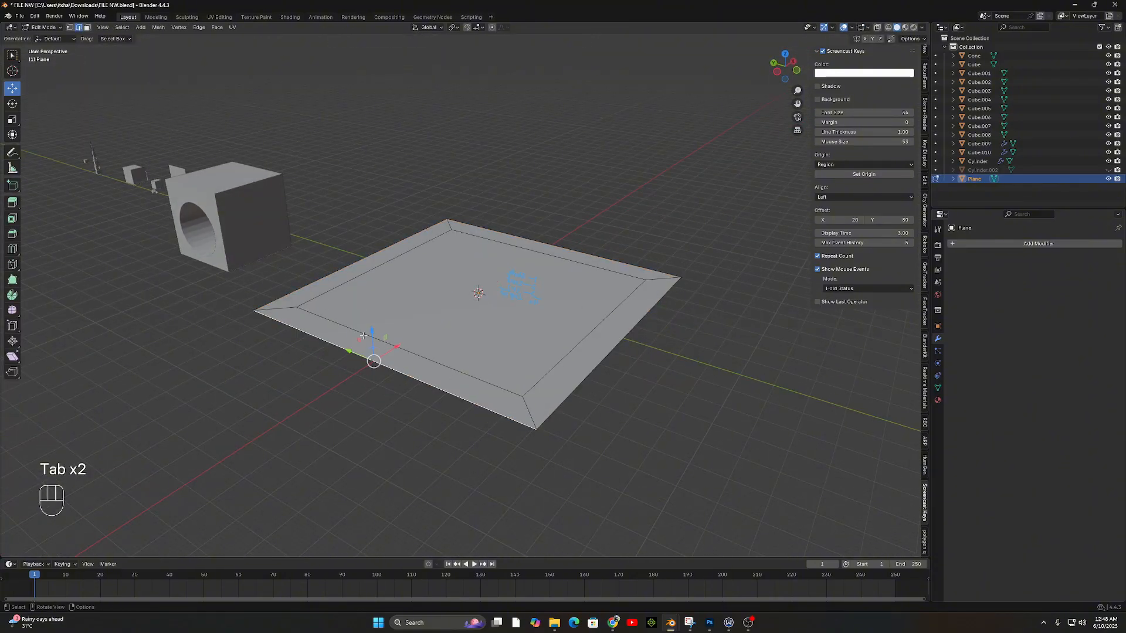
{"action": "left_click", "coordinate": [373, 263], "text": "shift"}
{"action": "left_click", "coordinate": [408, 359], "text": "shift"}
{"action": "left_click", "coordinate": [571, 385], "text": "shift"}
{"action": "left_click", "coordinate": [589, 252], "text": "shift"}
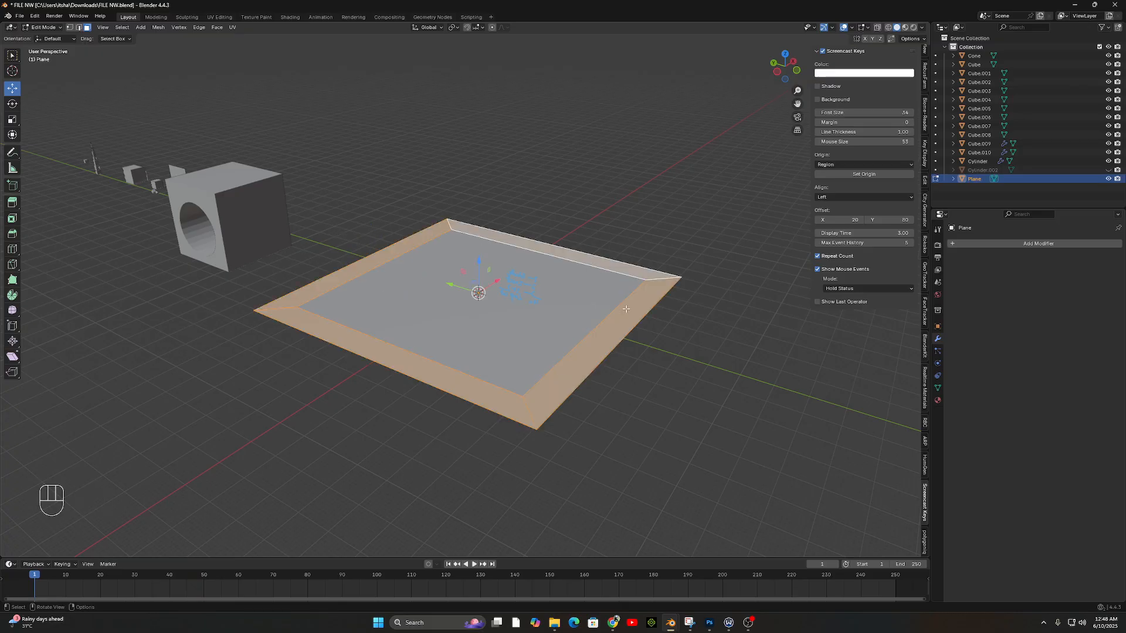
{"action": "middle_click_drag", "start_coordinate": [626, 309], "coordinate": [639, 296]}
{"action": "key", "text": "e"}
{"action": "key", "text": "z"}
{"action": "key", "text": "z"}
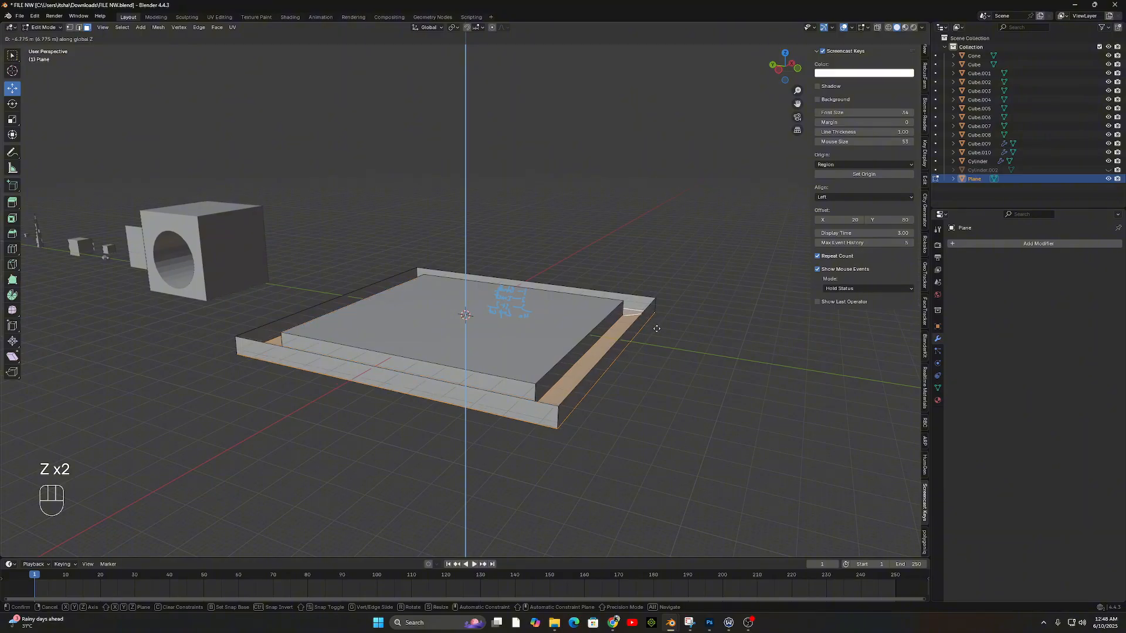
{"action": "left_click", "coordinate": [650, 323]}
{"action": "key", "text": "Tab"}
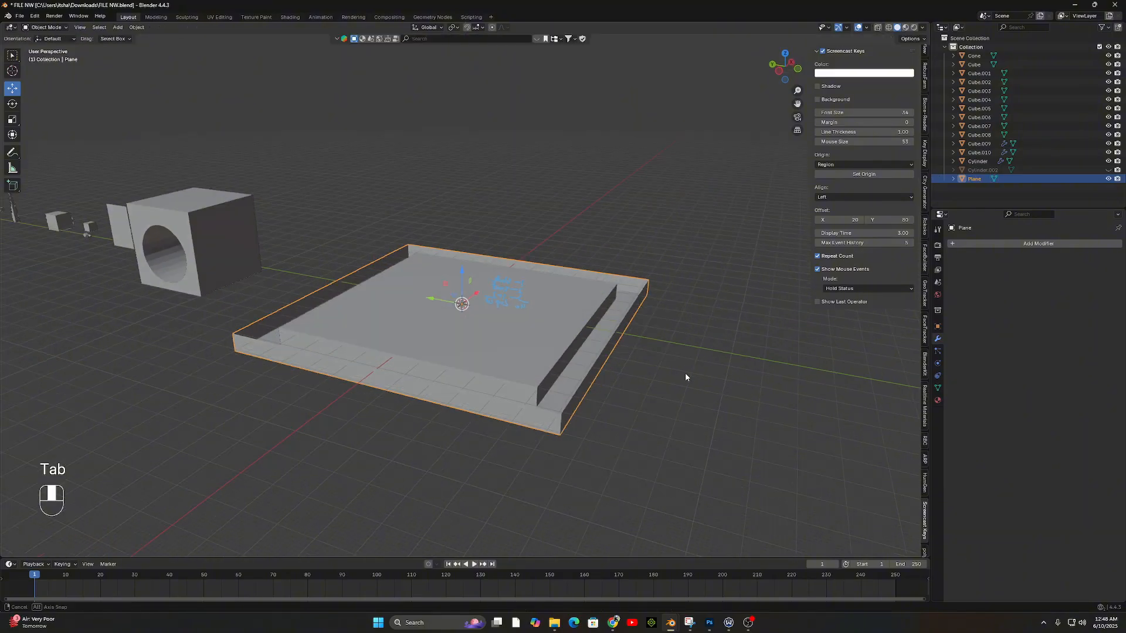
Turn off the viewport overlays and examine the plane's thin outer walls and recessed border from several angles.
{"action": "middle_click_drag", "start_coordinate": [685, 373], "coordinate": [689, 337]}
{"action": "scroll", "coordinate": [736, 376], "scroll_direction": "up", "scroll_amount": 3}
{"action": "middle_click_drag", "start_coordinate": [686, 337], "coordinate": [593, 330]}
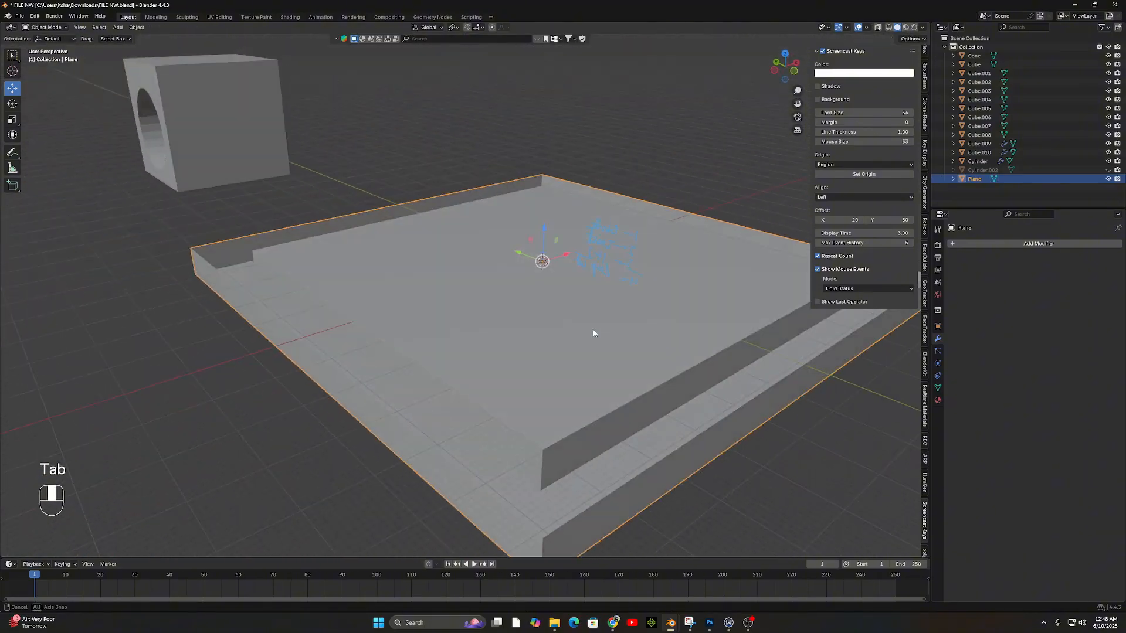
{"action": "middle_click_drag", "start_coordinate": [637, 387], "coordinate": [537, 342], "text": "shift"}
{"action": "middle_click_drag", "start_coordinate": [536, 342], "coordinate": [676, 311]}
{"action": "left_click", "coordinate": [858, 28]}
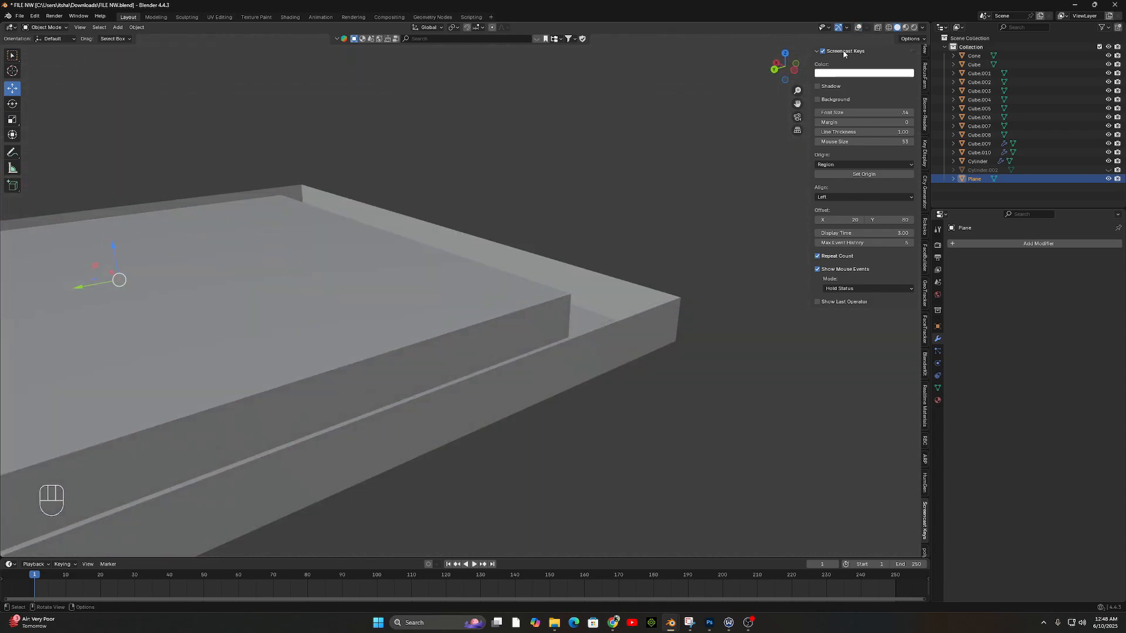
{"action": "mouse_move", "coordinate": [636, 355]}
{"action": "middle_mouse_down"}
{"action": "mouse_move", "coordinate": [614, 410]}
{"action": "mouse_move", "coordinate": [550, 393]}
{"action": "mouse_move", "coordinate": [499, 355]}
{"action": "middle_mouse_up"}
{"action": "middle_click_drag", "start_coordinate": [563, 381], "coordinate": [488, 311]}
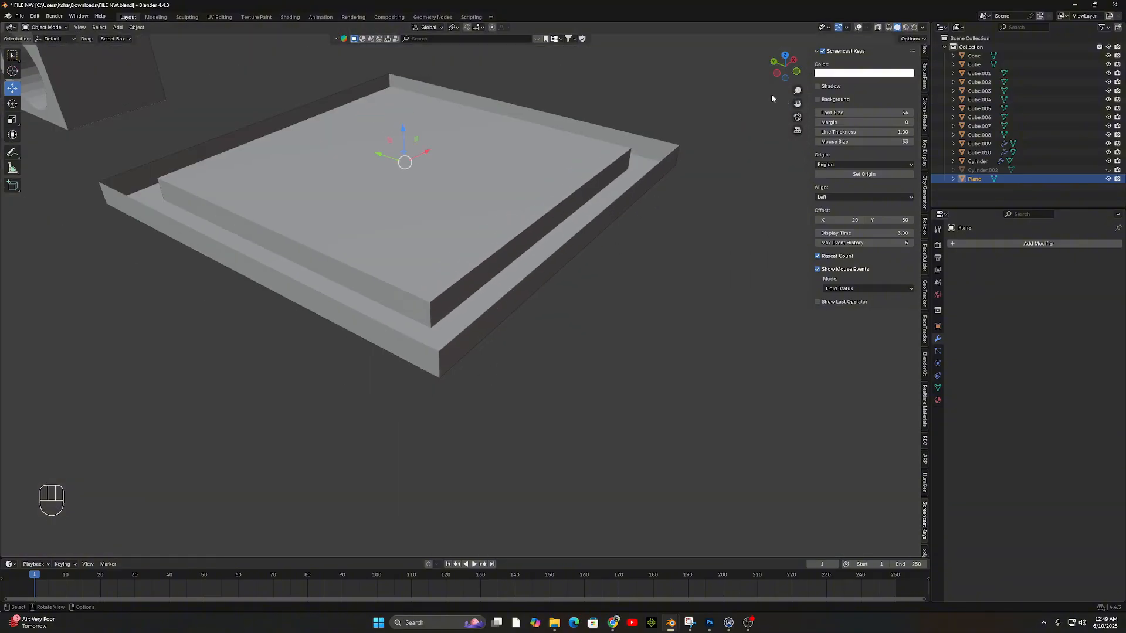
Turn the viewport overlays back on and add a Solidify modifier to the plane.
{"action": "left_click", "coordinate": [858, 28]}
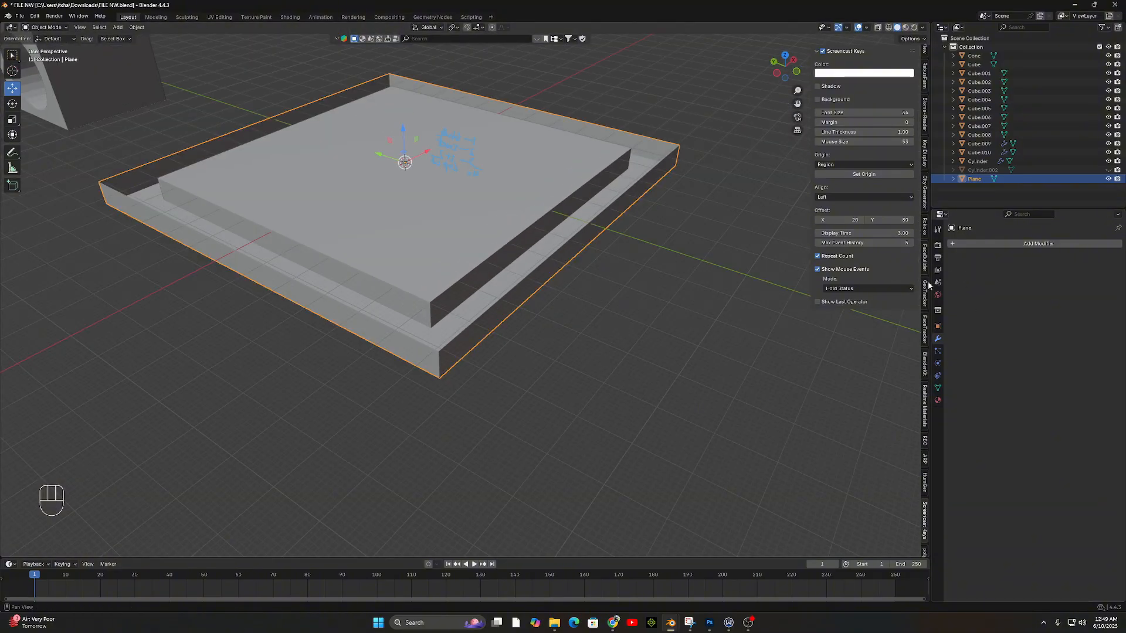
{"action": "left_click", "coordinate": [1040, 247]}
{"action": "key", "text": "space"}
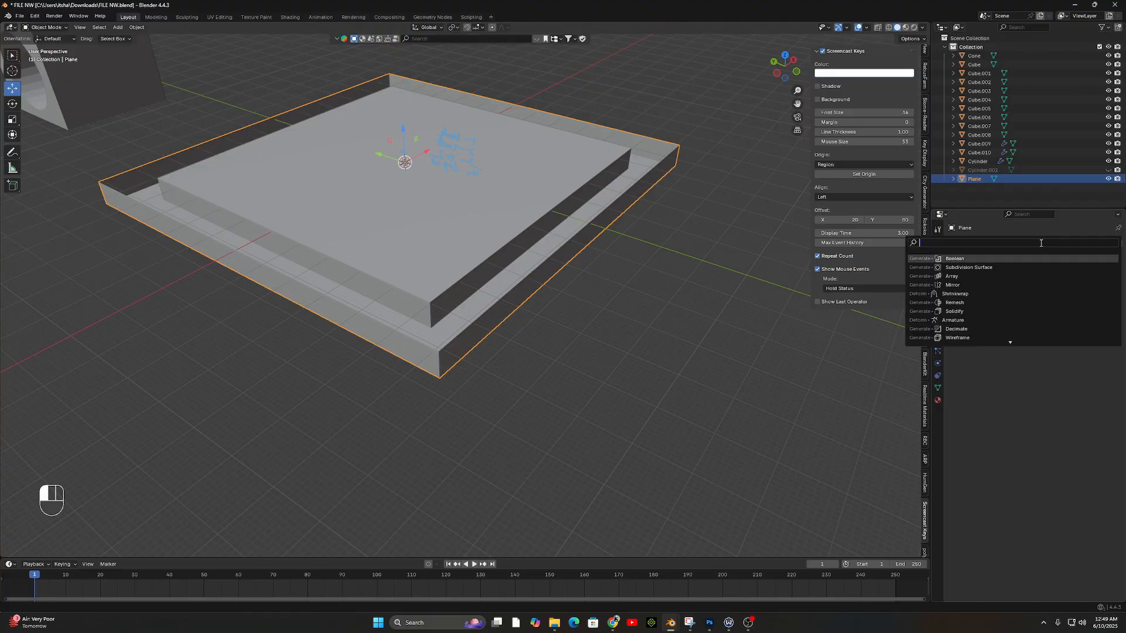
{"action": "key", "text": "Return"}
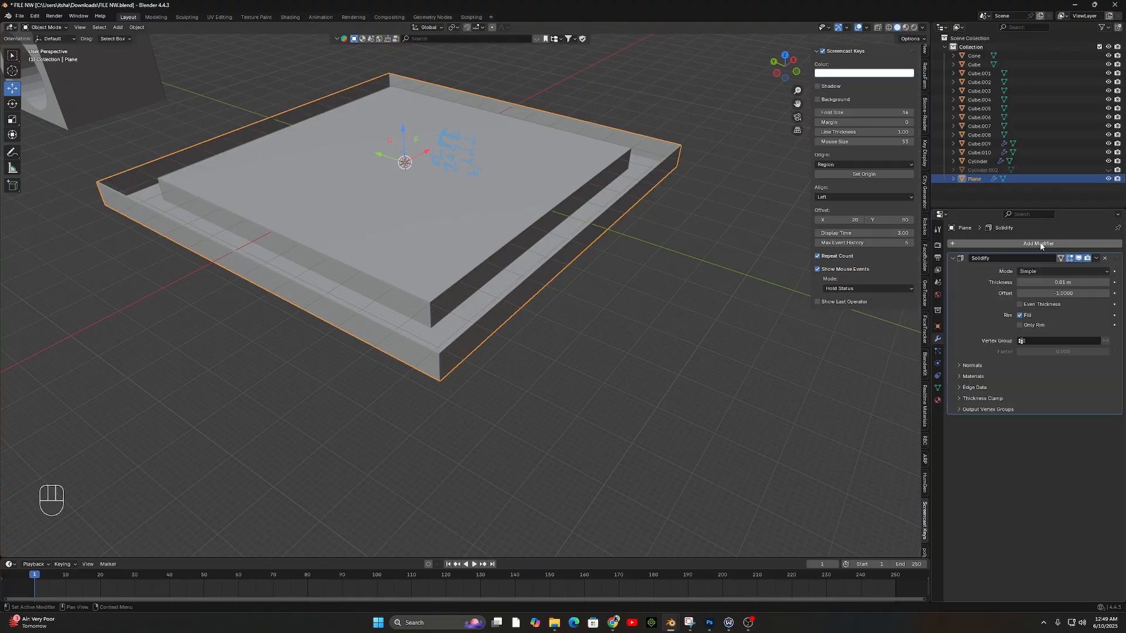
Compare the plane's outer wall near one corner with the Solidify modifier's viewport display switched off and back on.
{"action": "scroll", "coordinate": [712, 355], "scroll_direction": "up", "scroll_amount": 4}
{"action": "mouse_move", "coordinate": [678, 300]}
{"action": "middle_mouse_down"}
{"action": "mouse_move", "coordinate": [712, 354]}
{"action": "mouse_move", "coordinate": [667, 306]}
{"action": "middle_mouse_up"}
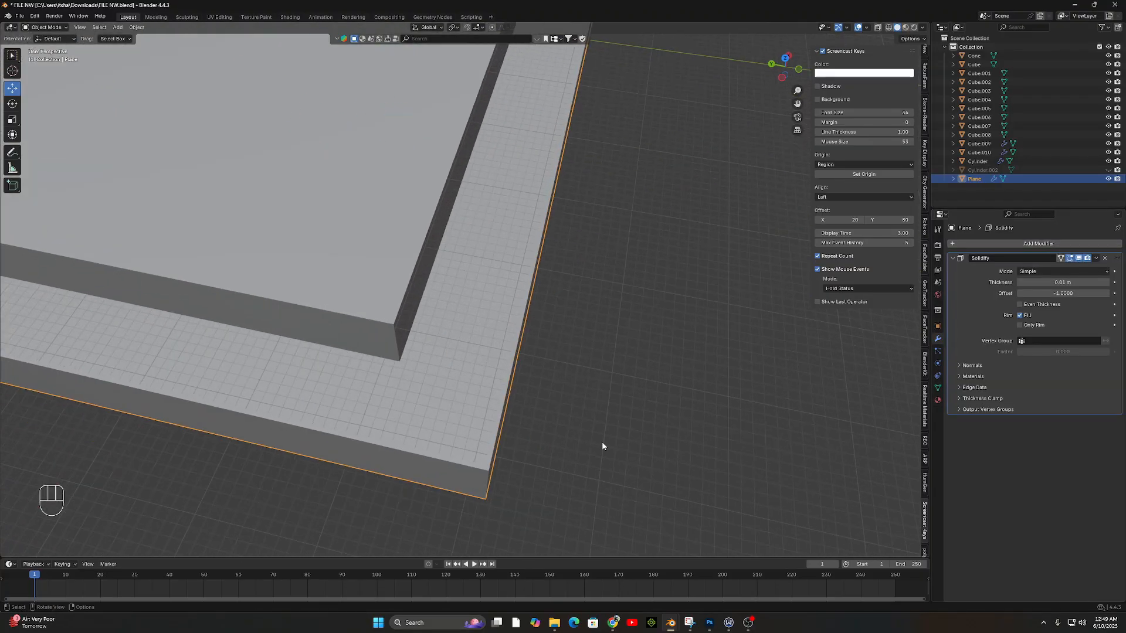
{"action": "middle_click_drag", "start_coordinate": [603, 445], "coordinate": [535, 385]}
{"action": "scroll", "coordinate": [616, 412], "scroll_direction": "up", "scroll_amount": 3}
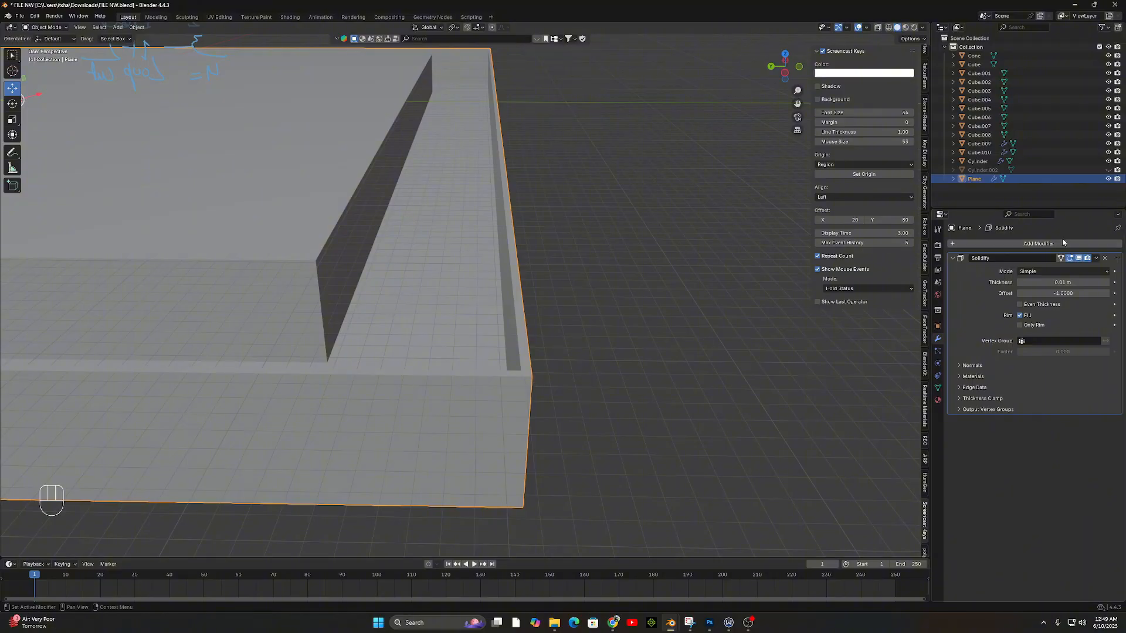
{"action": "left_click", "coordinate": [1081, 258]}
{"action": "left_click", "coordinate": [1080, 258]}
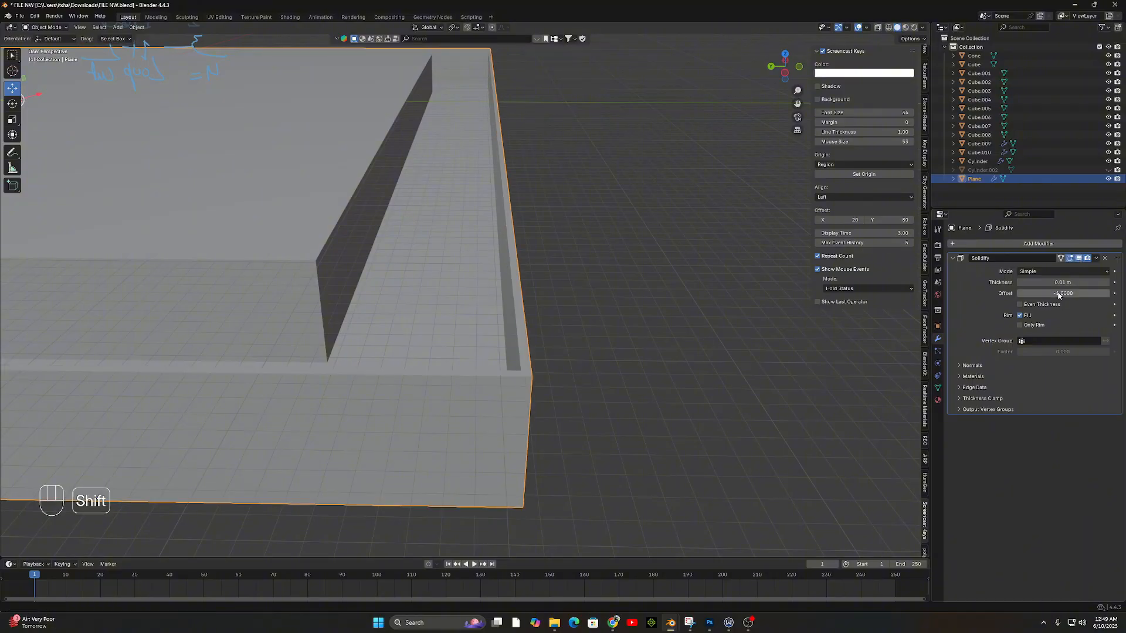
Increase the plane's Solidify thickness to about 0.084 m and check the thickened walls from several angles.
{"action": "mouse_move", "coordinate": [1063, 283]}
{"action": "left_mouse_down", "text": "shift"}
{"action": "mouse_move", "coordinate": [1095, 282]}
{"action": "mouse_move", "coordinate": [1077, 282]}
{"action": "left_mouse_up", "text": "shift"}
{"action": "scroll", "coordinate": [671, 322], "scroll_direction": "down", "scroll_amount": 5}
{"action": "middle_click_drag", "start_coordinate": [671, 322], "coordinate": [536, 431]}
{"action": "scroll", "coordinate": [536, 432], "scroll_direction": "down", "scroll_amount": 5}
{"action": "middle_click_drag", "start_coordinate": [555, 475], "coordinate": [477, 338]}
{"action": "scroll", "coordinate": [538, 343], "scroll_direction": "down", "scroll_amount": 6}
{"action": "scroll", "coordinate": [534, 349], "scroll_direction": "up", "scroll_amount": 8}
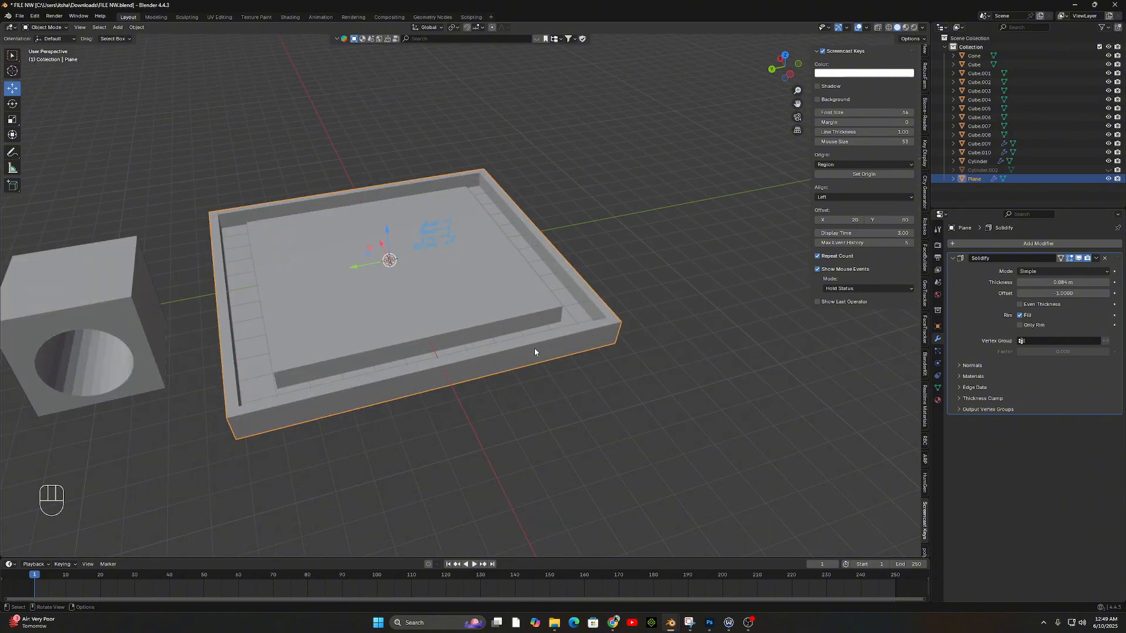
Review the solidified plane alongside the earlier modifier examples, including the cube with holes and the bottle.
{"action": "middle_click_drag", "start_coordinate": [587, 342], "coordinate": [740, 343], "text": "shift"}
{"action": "middle_click_drag", "start_coordinate": [740, 342], "coordinate": [672, 346]}
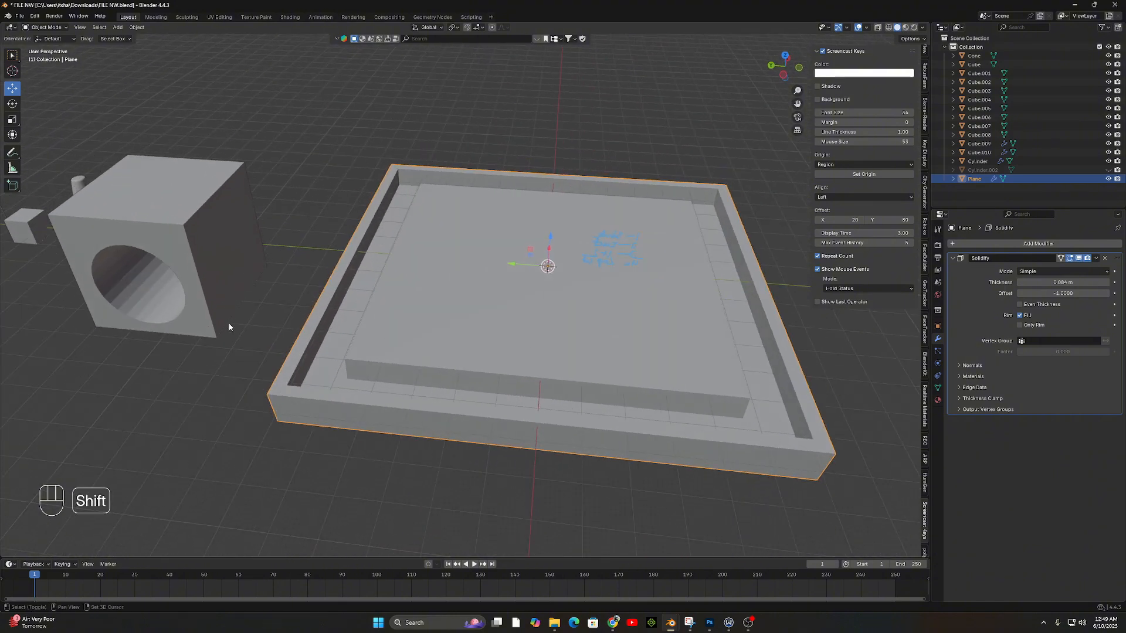
{"action": "middle_click_drag", "start_coordinate": [228, 326], "coordinate": [560, 391], "text": "shift"}
{"action": "scroll", "coordinate": [246, 315], "scroll_direction": "down", "scroll_amount": 4}
{"action": "scroll", "coordinate": [322, 319], "scroll_direction": "up", "scroll_amount": 5}
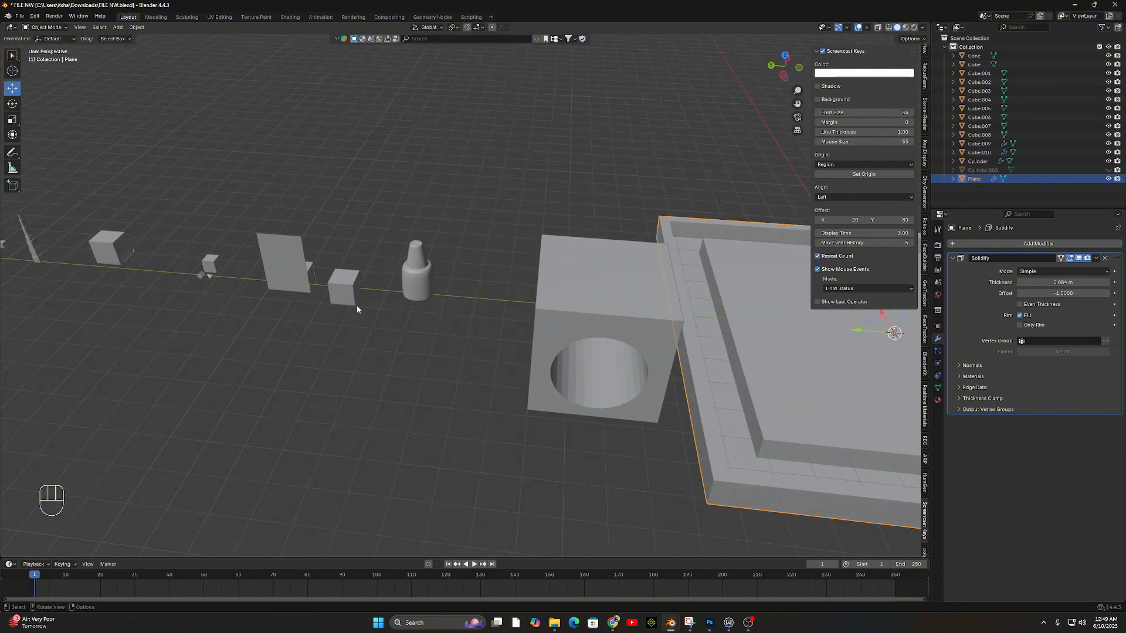
{"action": "middle_click_drag", "start_coordinate": [357, 305], "coordinate": [380, 295]}
{"action": "left_click", "coordinate": [413, 280]}
Switch to the Google Docs course outline, highlight the Modifiers Deep Dive heading and review the Materials & Shading topics.
{"action": "left_click", "coordinate": [613, 623]}
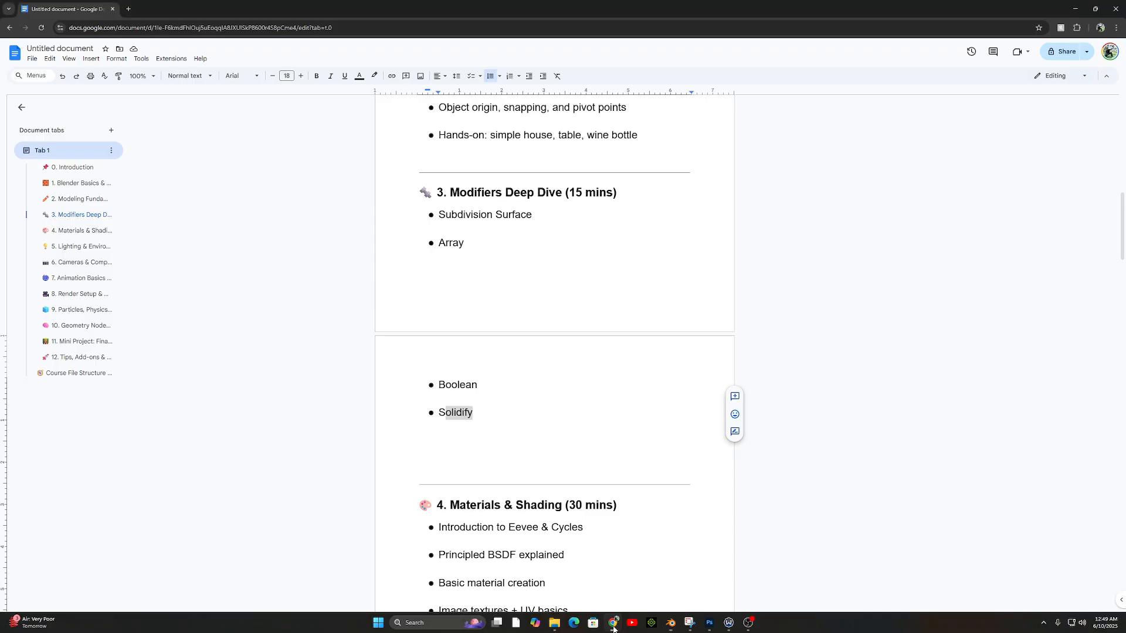
{"action": "scroll", "coordinate": [469, 327], "scroll_direction": "down", "scroll_amount": 4}
{"action": "scroll", "coordinate": [491, 227], "scroll_direction": "down", "scroll_amount": 1}
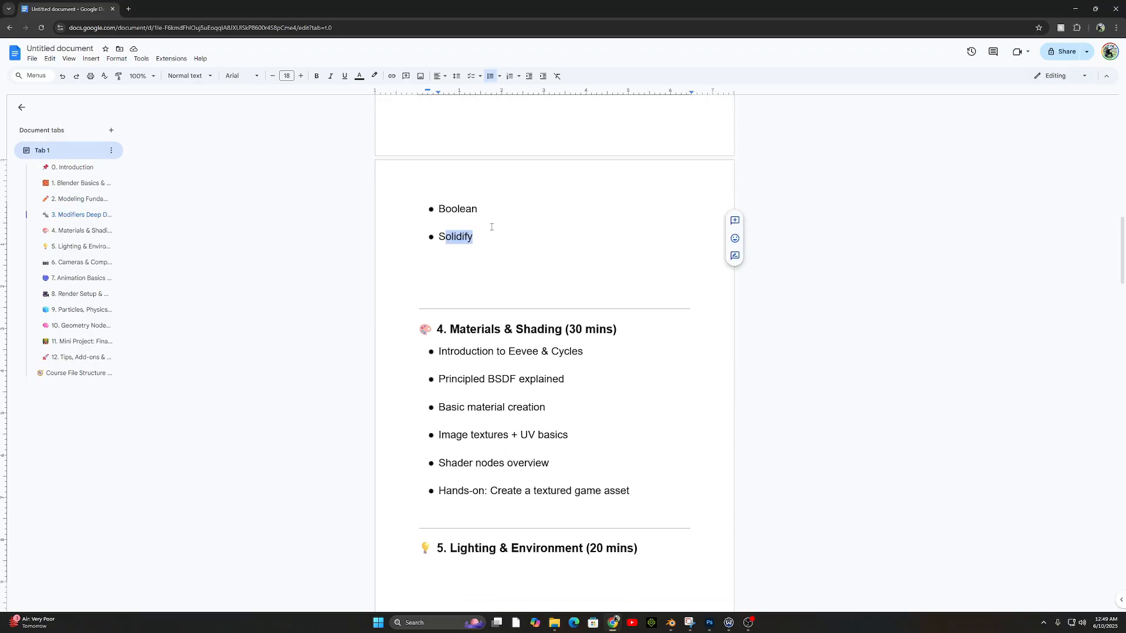
{"action": "scroll", "coordinate": [449, 170], "scroll_direction": "up", "scroll_amount": 5}
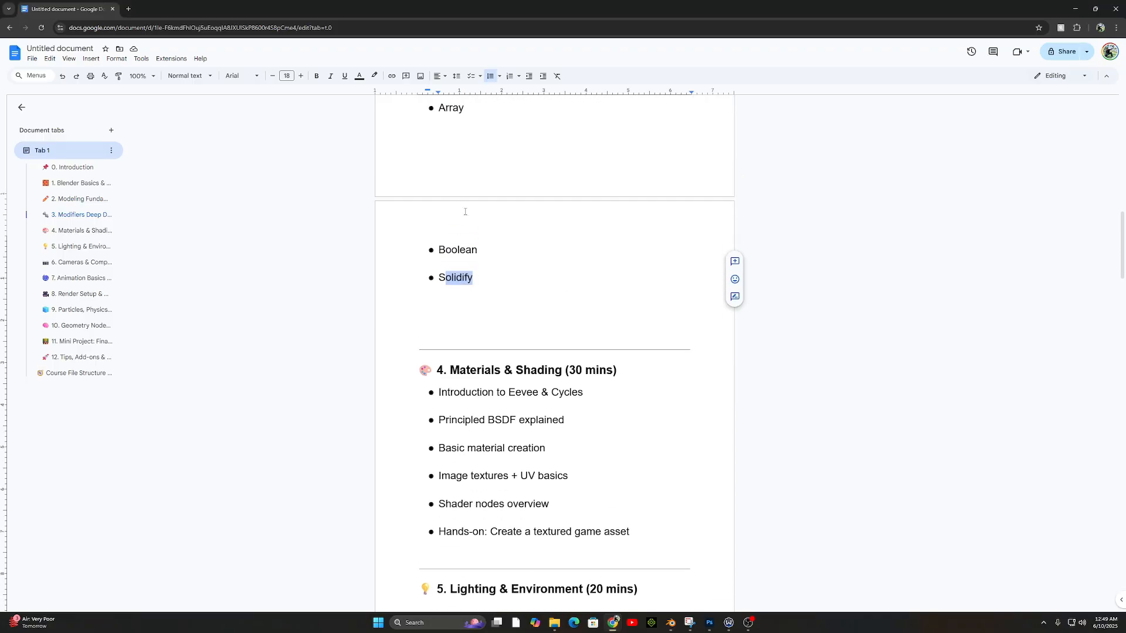
{"action": "left_click_drag", "start_coordinate": [449, 241], "coordinate": [621, 240]}
{"action": "scroll", "coordinate": [554, 305], "scroll_direction": "down", "scroll_amount": 5}
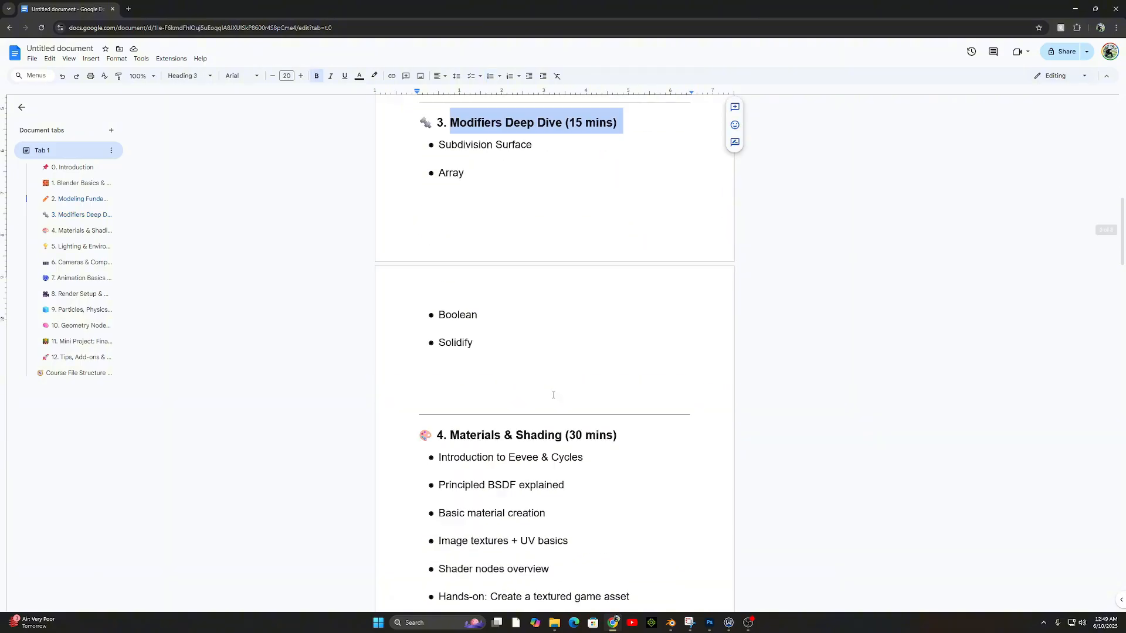
{"action": "scroll", "coordinate": [675, 505], "scroll_direction": "down", "scroll_amount": 1}
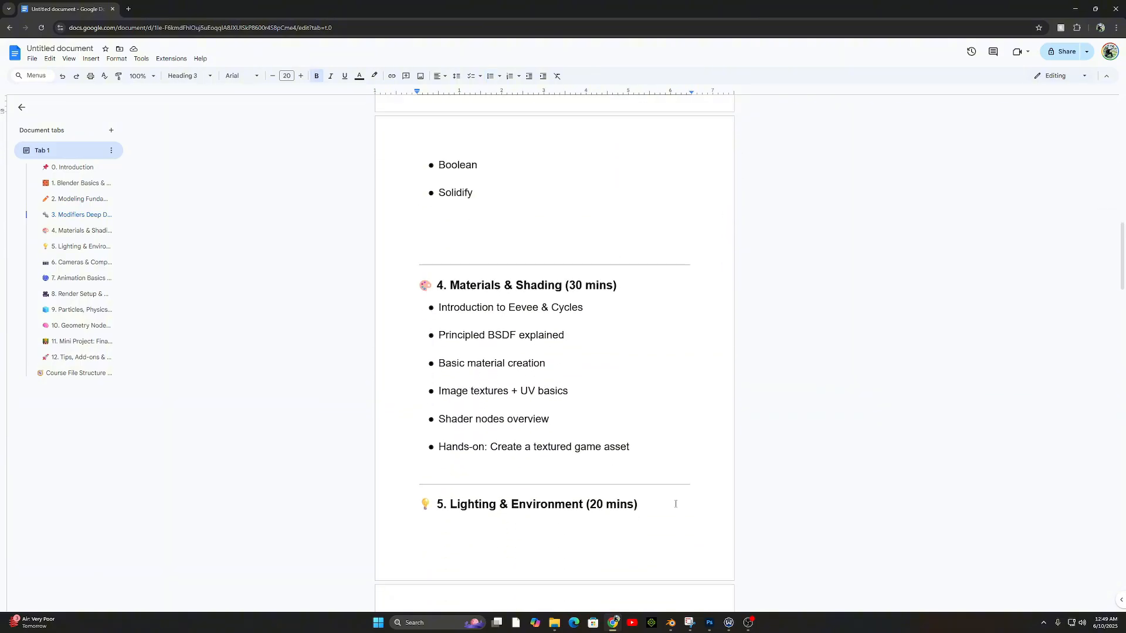